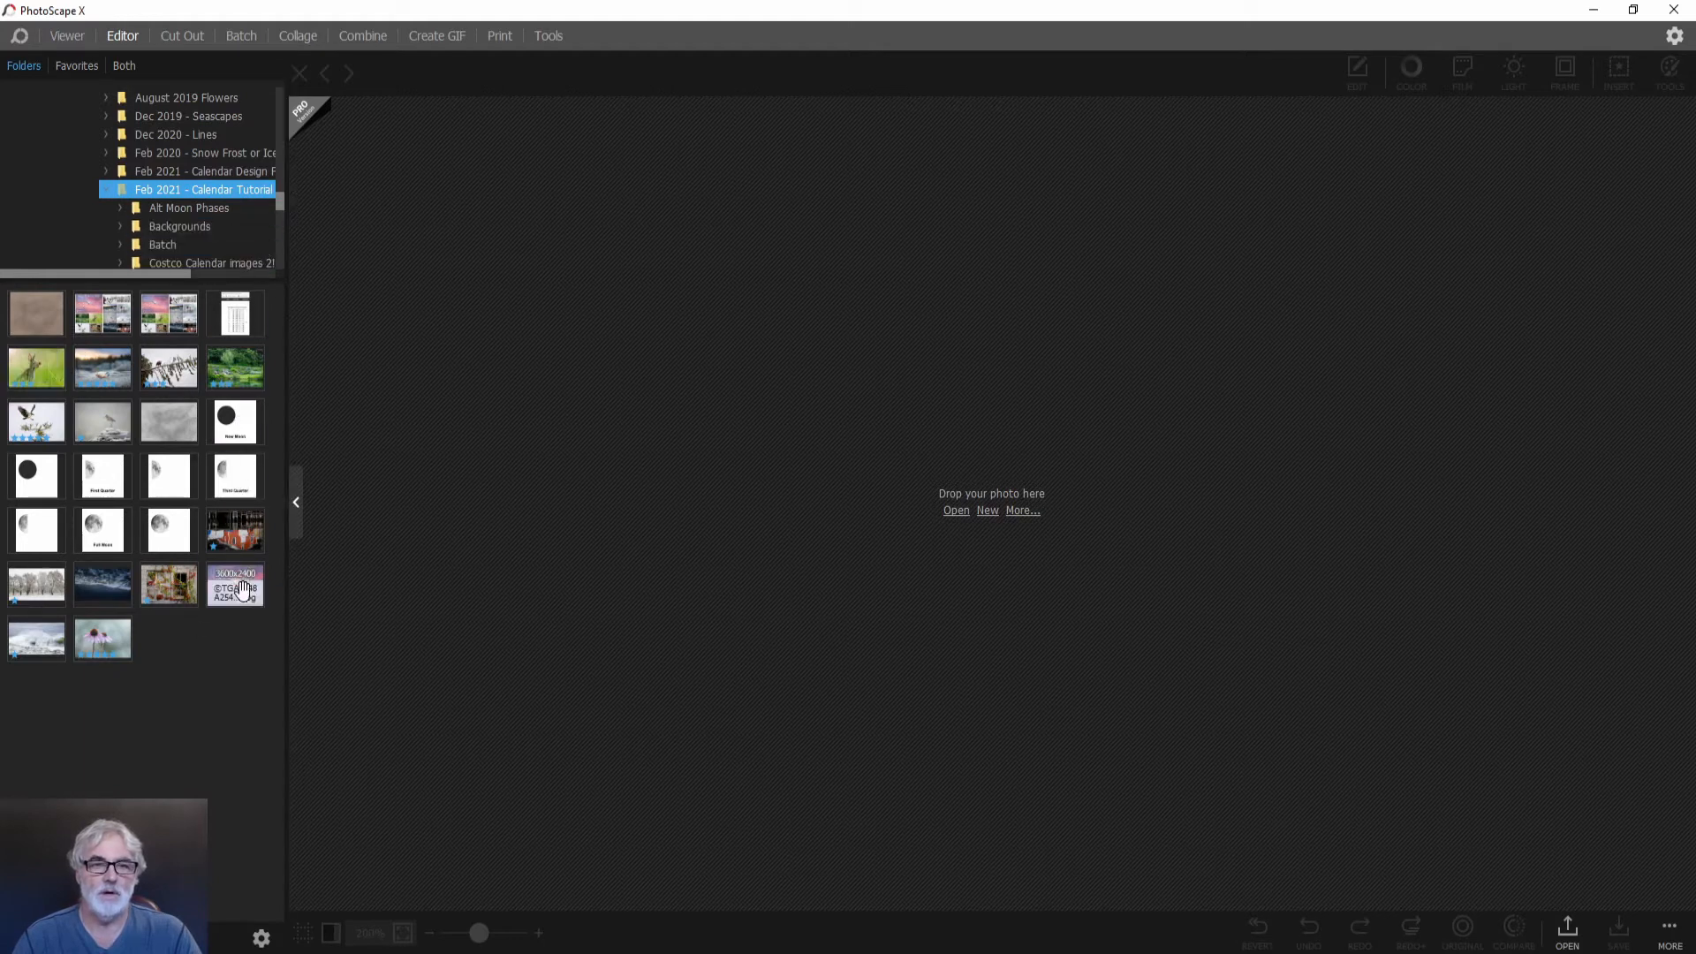
Open the seagull-at-sunset photo from the Feb 2021 calendar tutorial folder for editing.
left_click(235, 585)
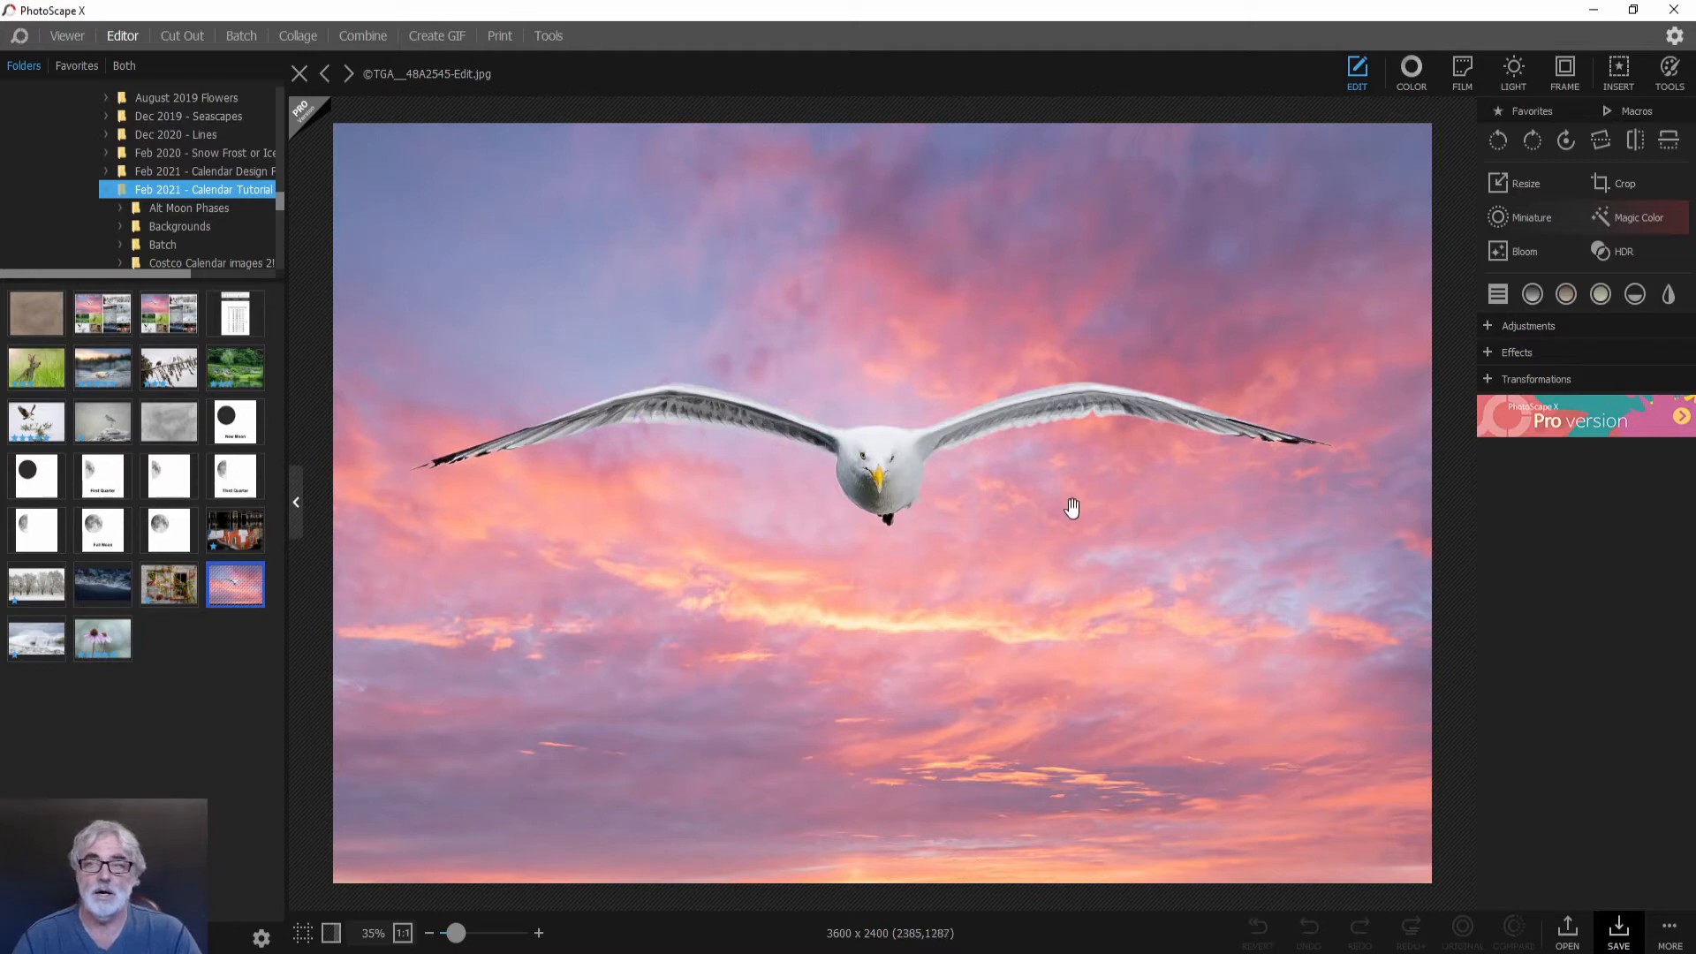
left_click(1356, 80)
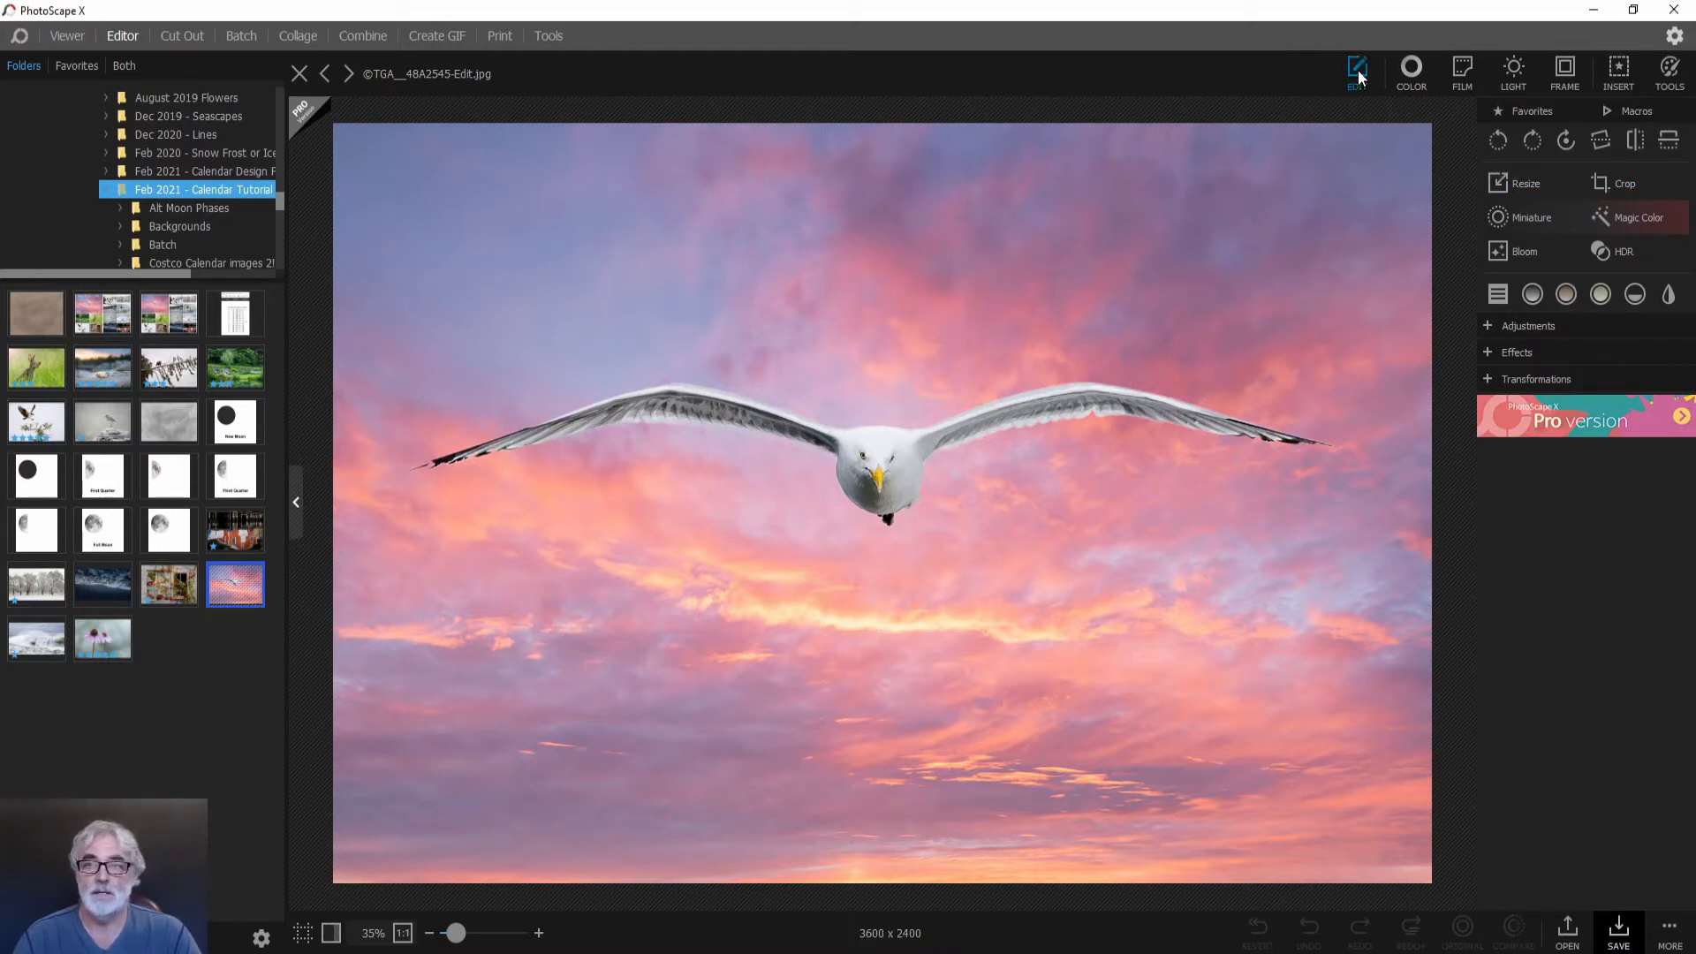
left_click(1358, 76)
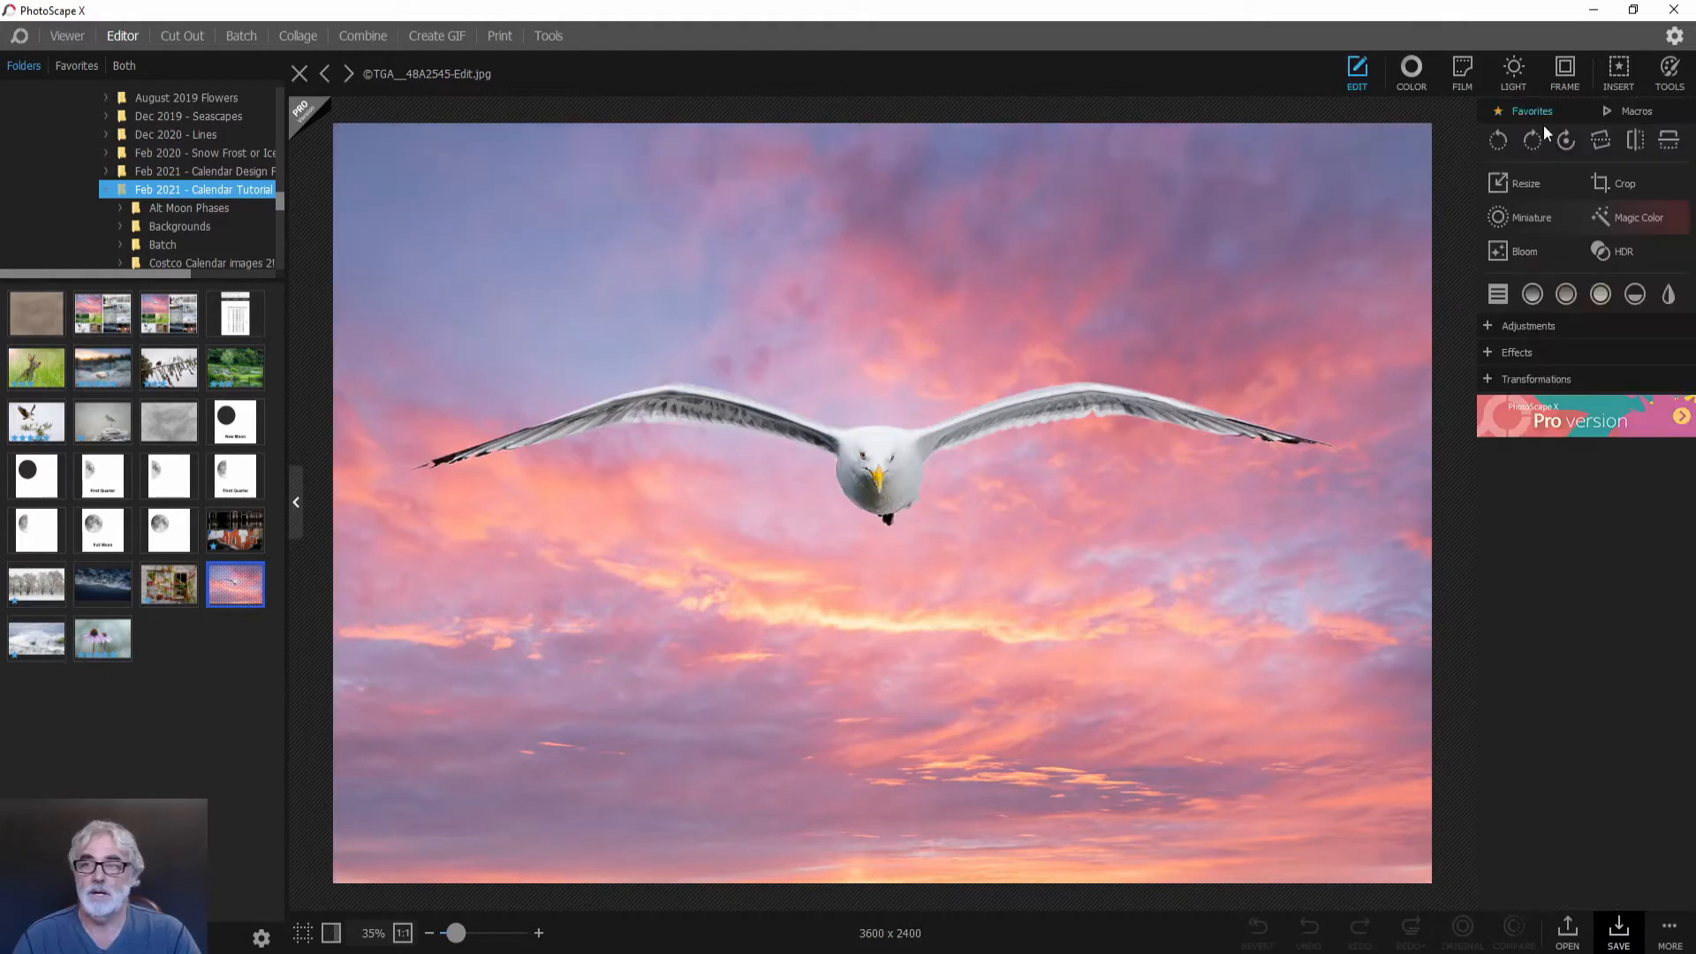
left_click(1597, 183)
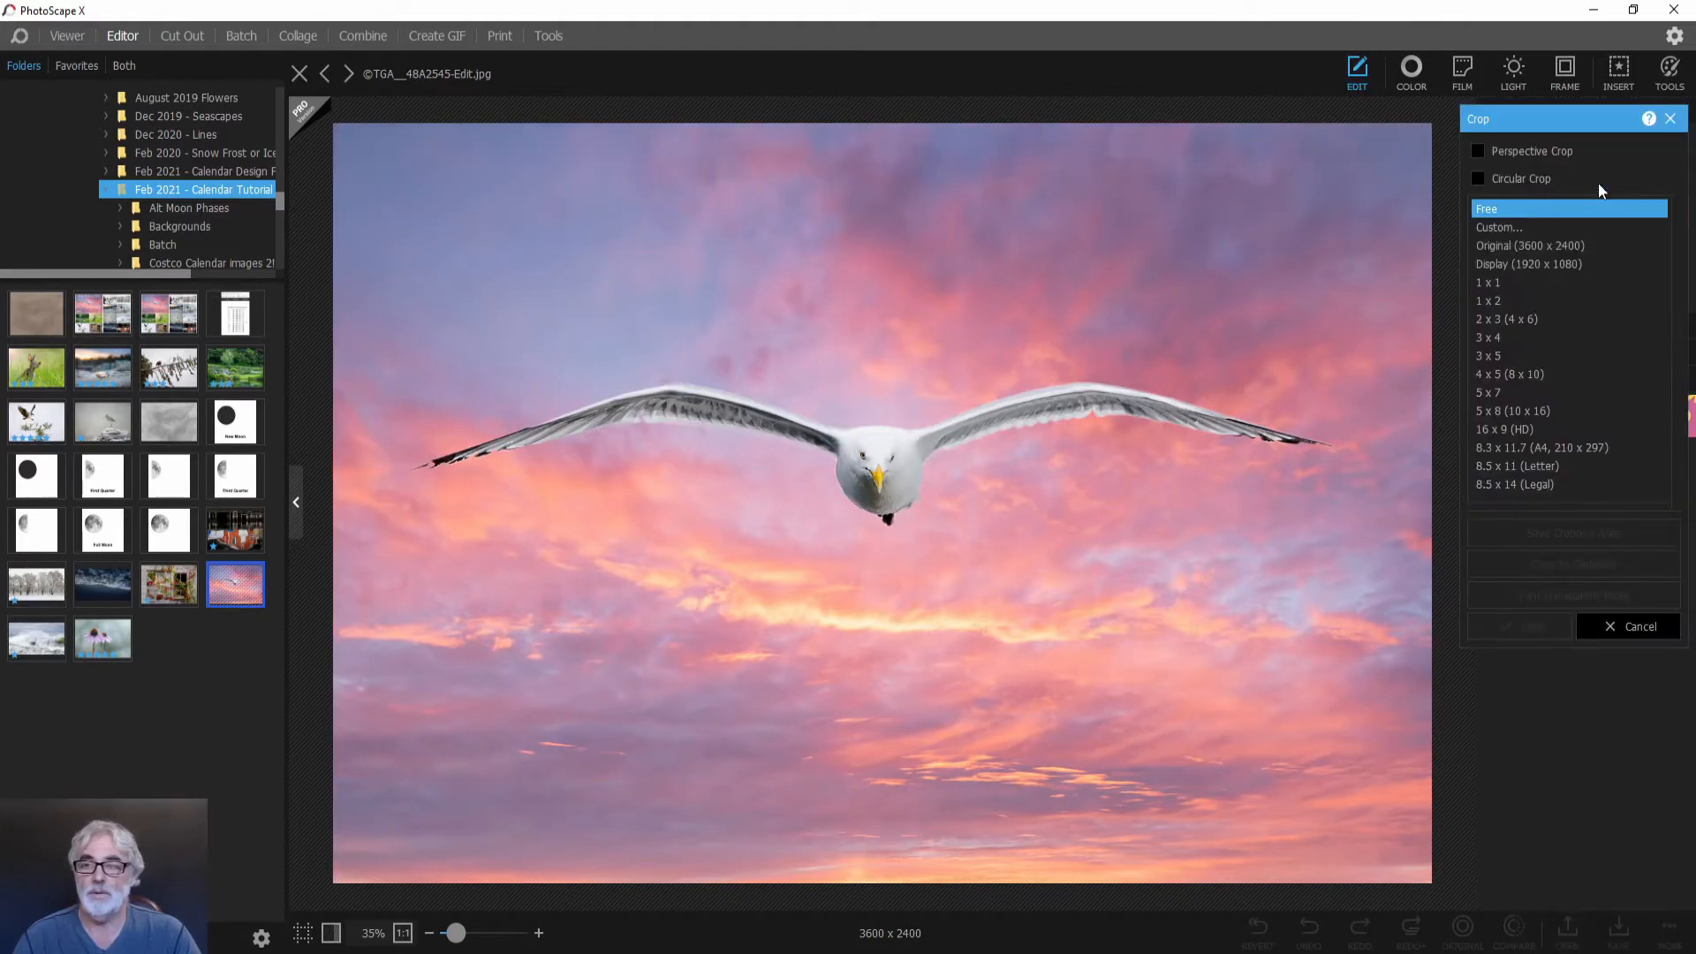
left_click(1505, 321)
left_click_drag(1440, 889, 316, 130)
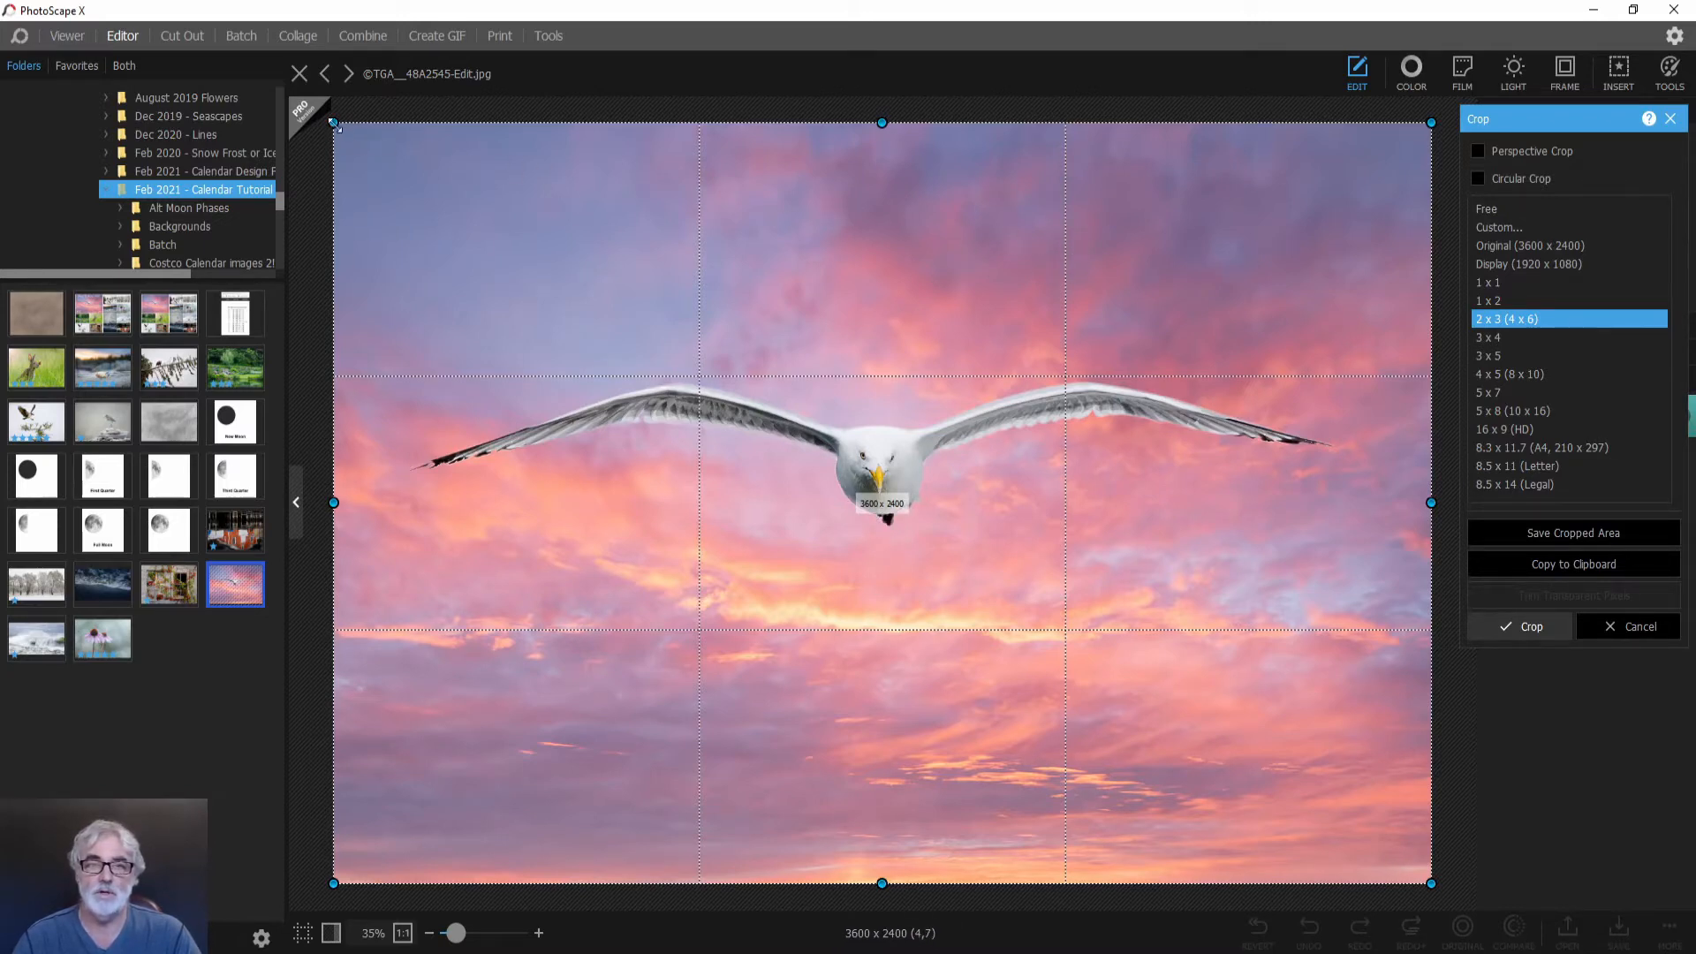
left_click_drag(334, 123, 498, 237)
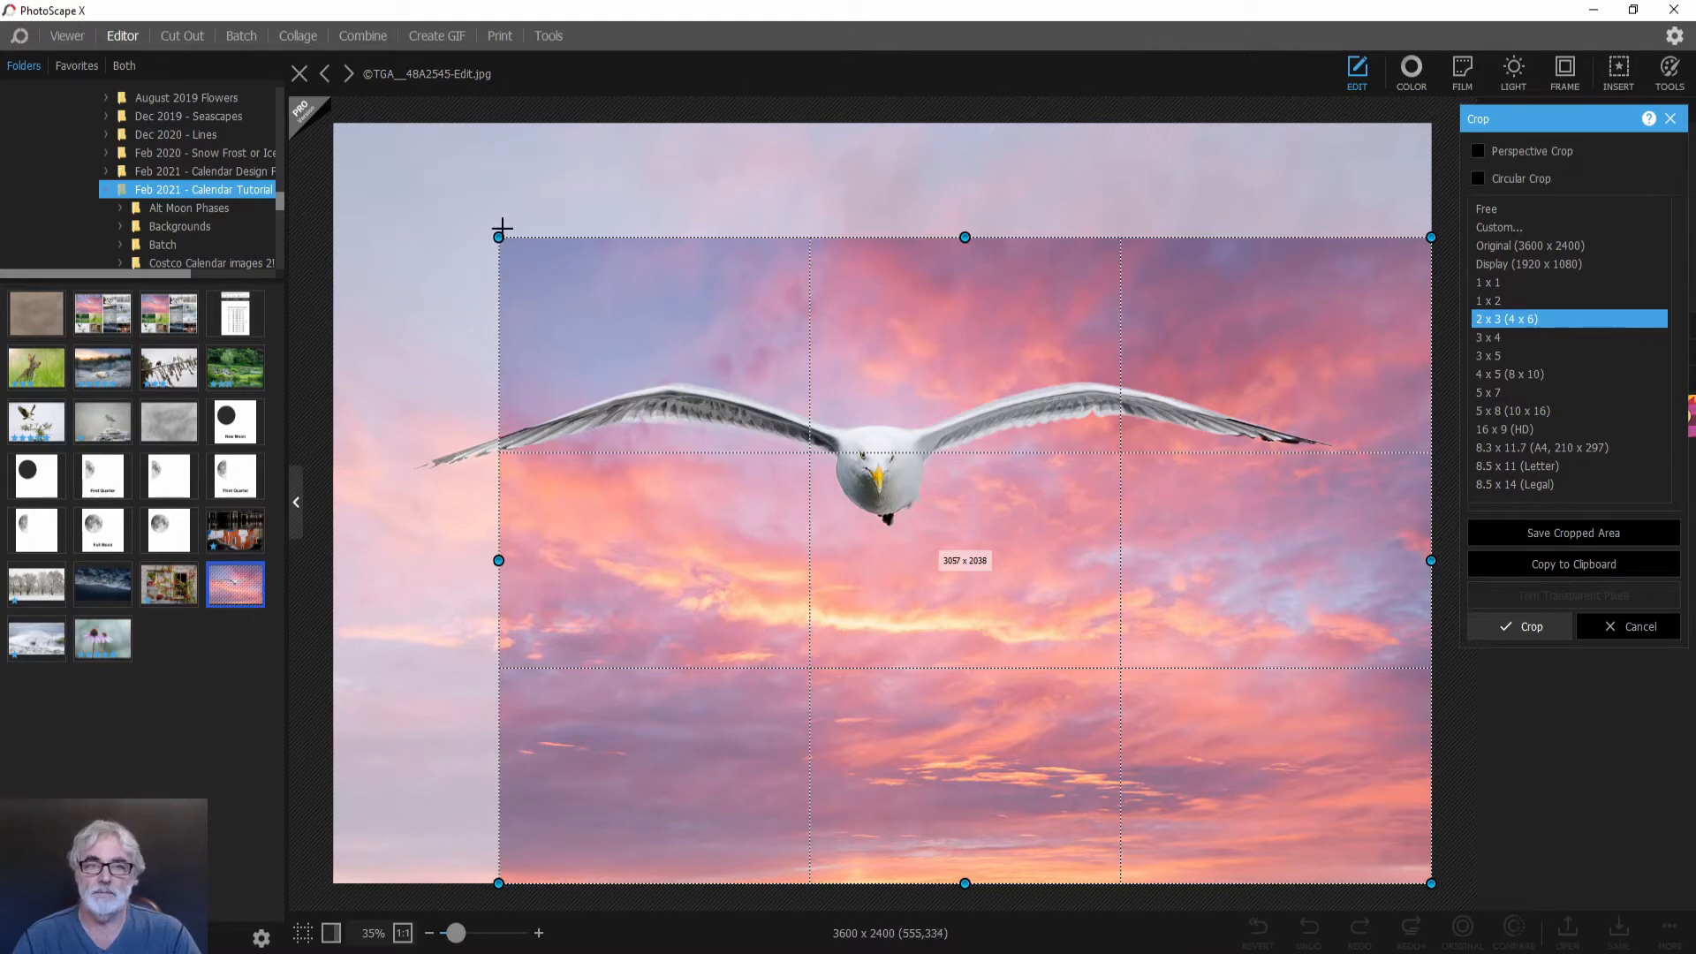
left_click_drag(499, 237, 315, 128)
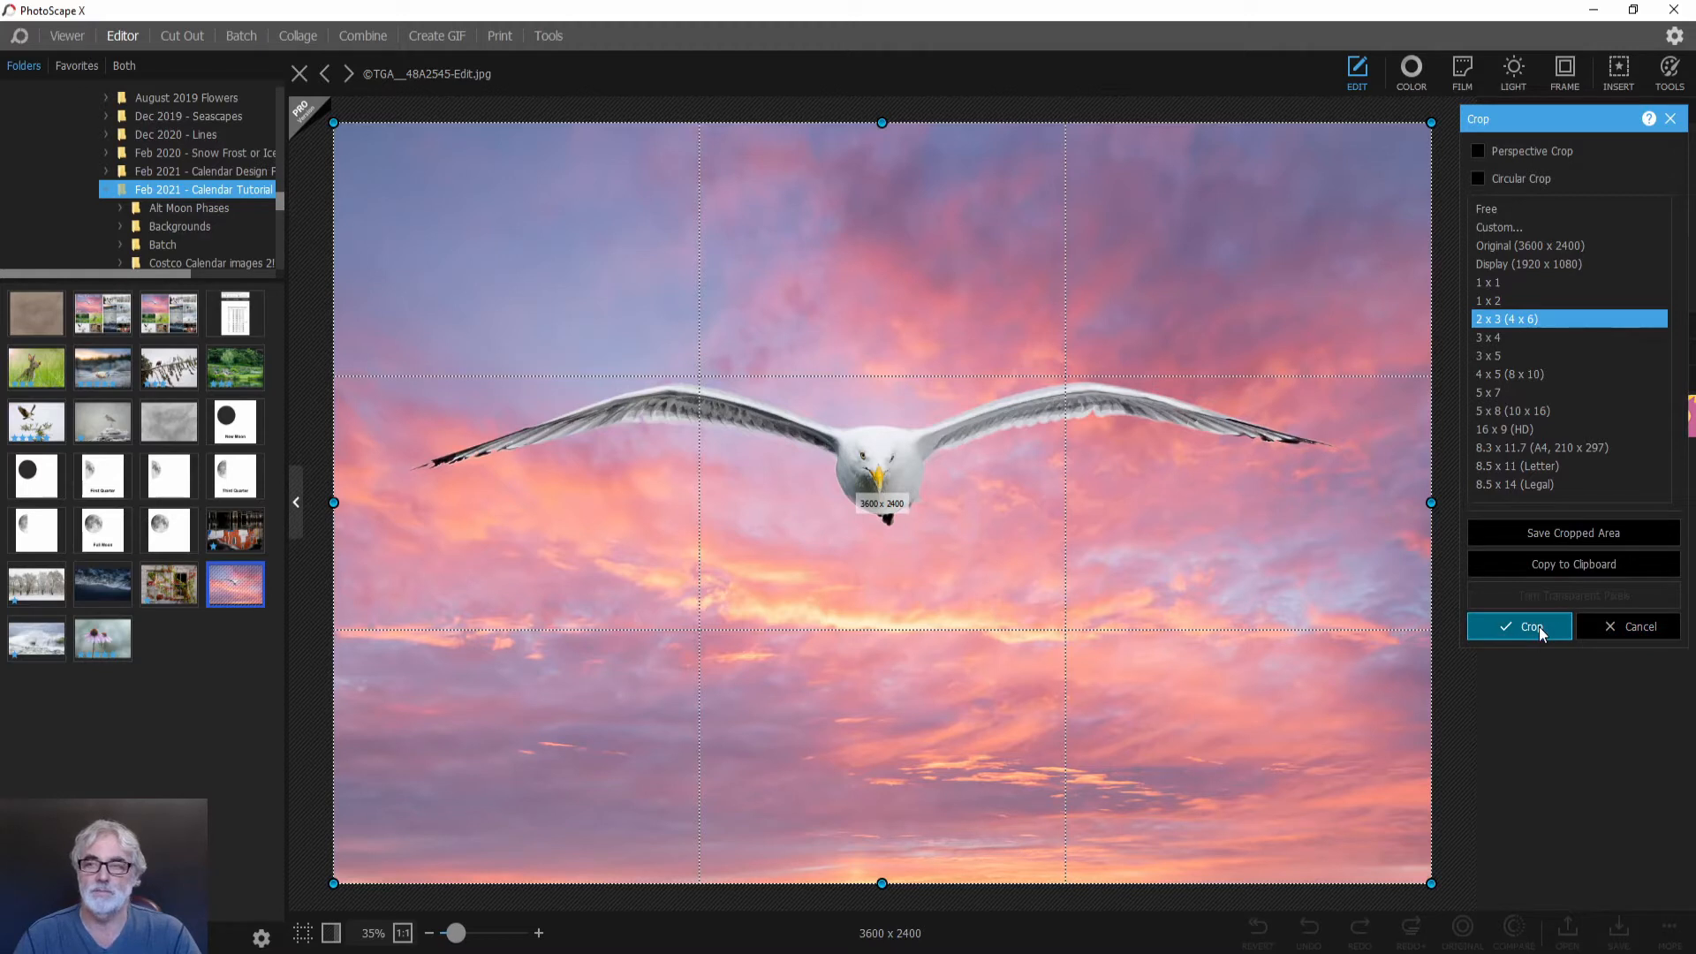
left_click(1613, 624)
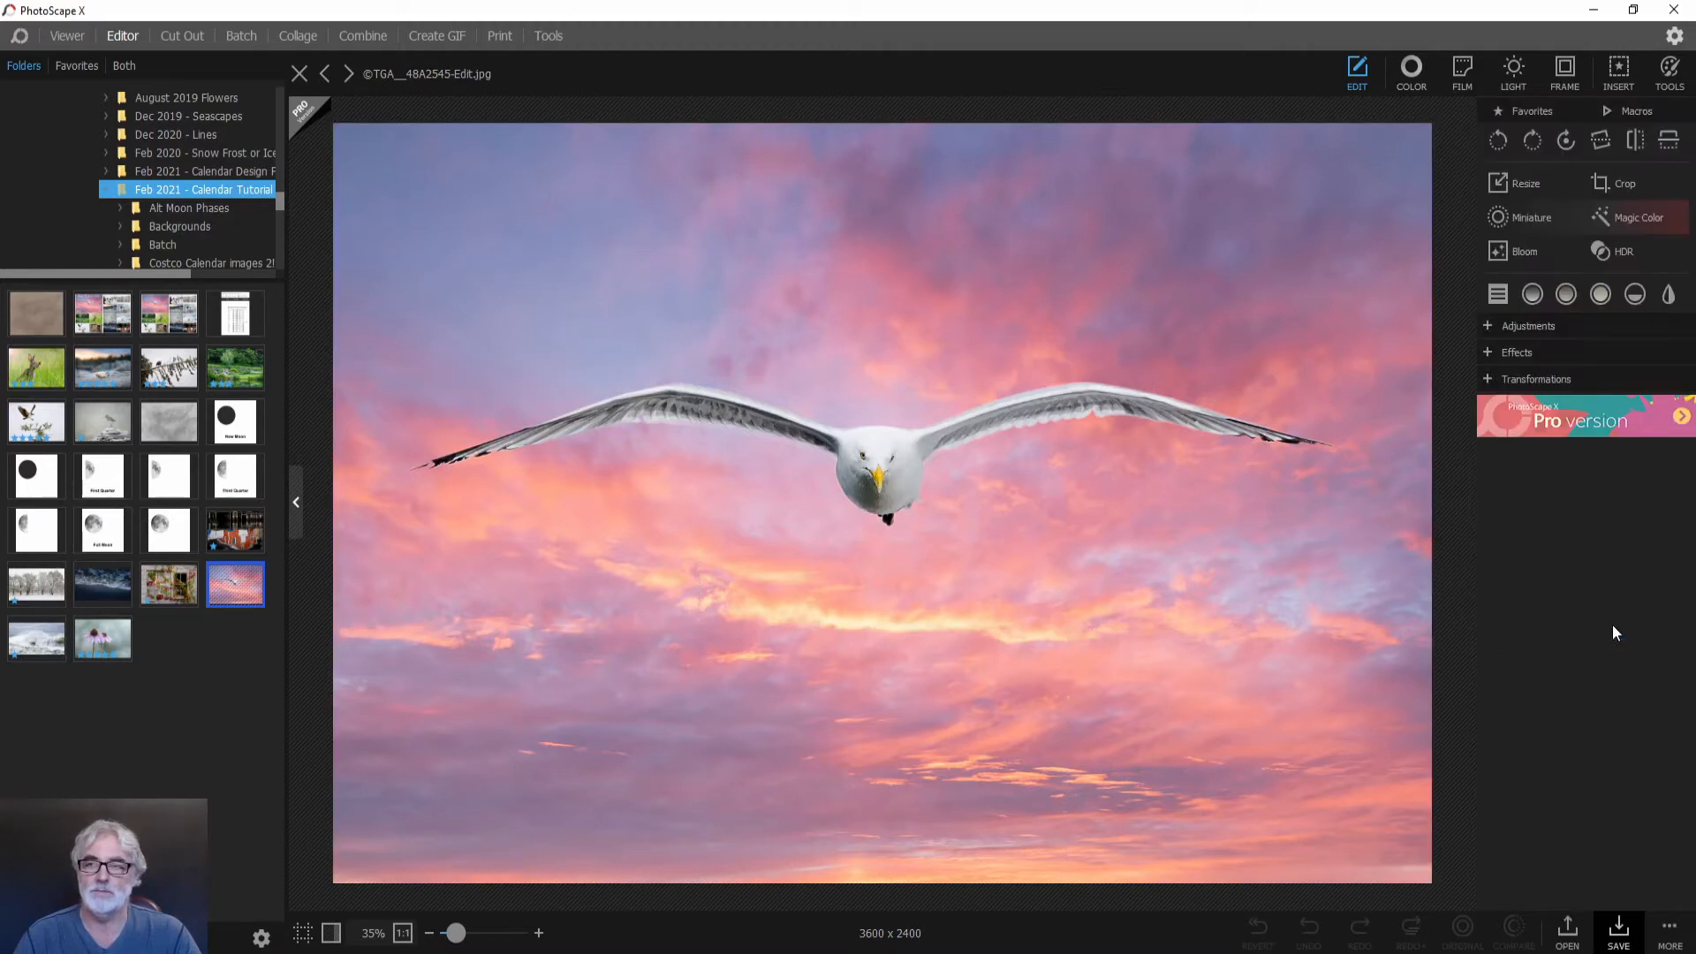
Resize the photo to 2813 x 1875 px by setting its height to 1875 px with the aspect ratio preserved.
left_click(1525, 183)
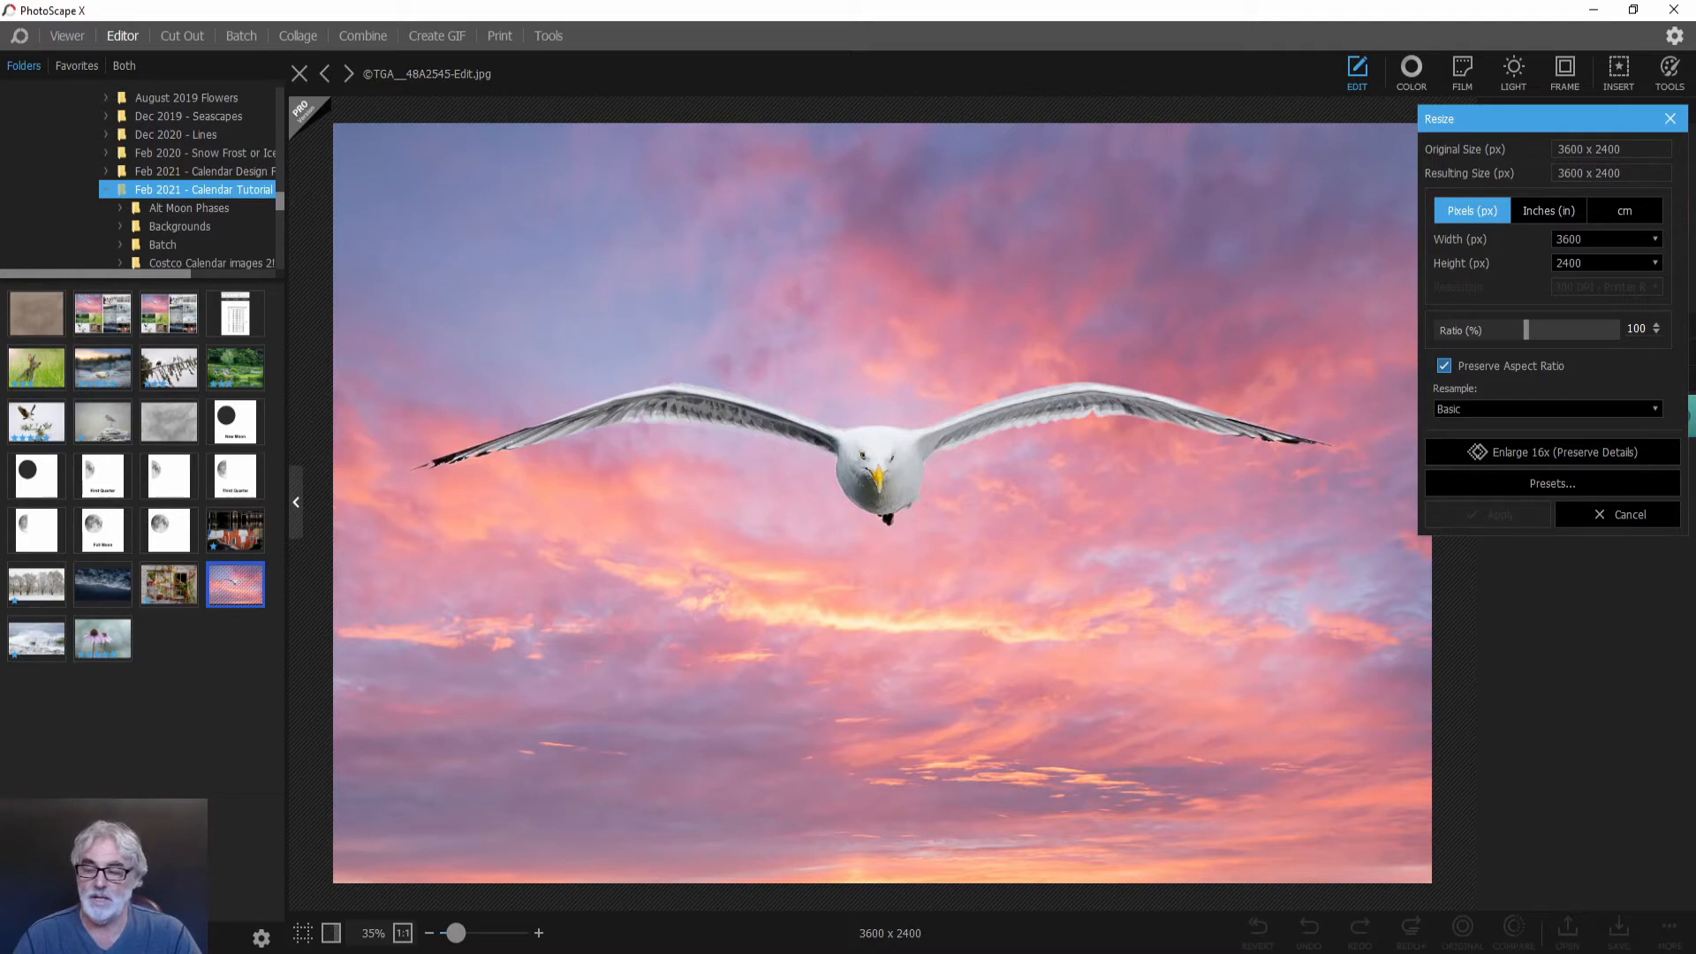
left_click_drag(1585, 263, 1498, 264)
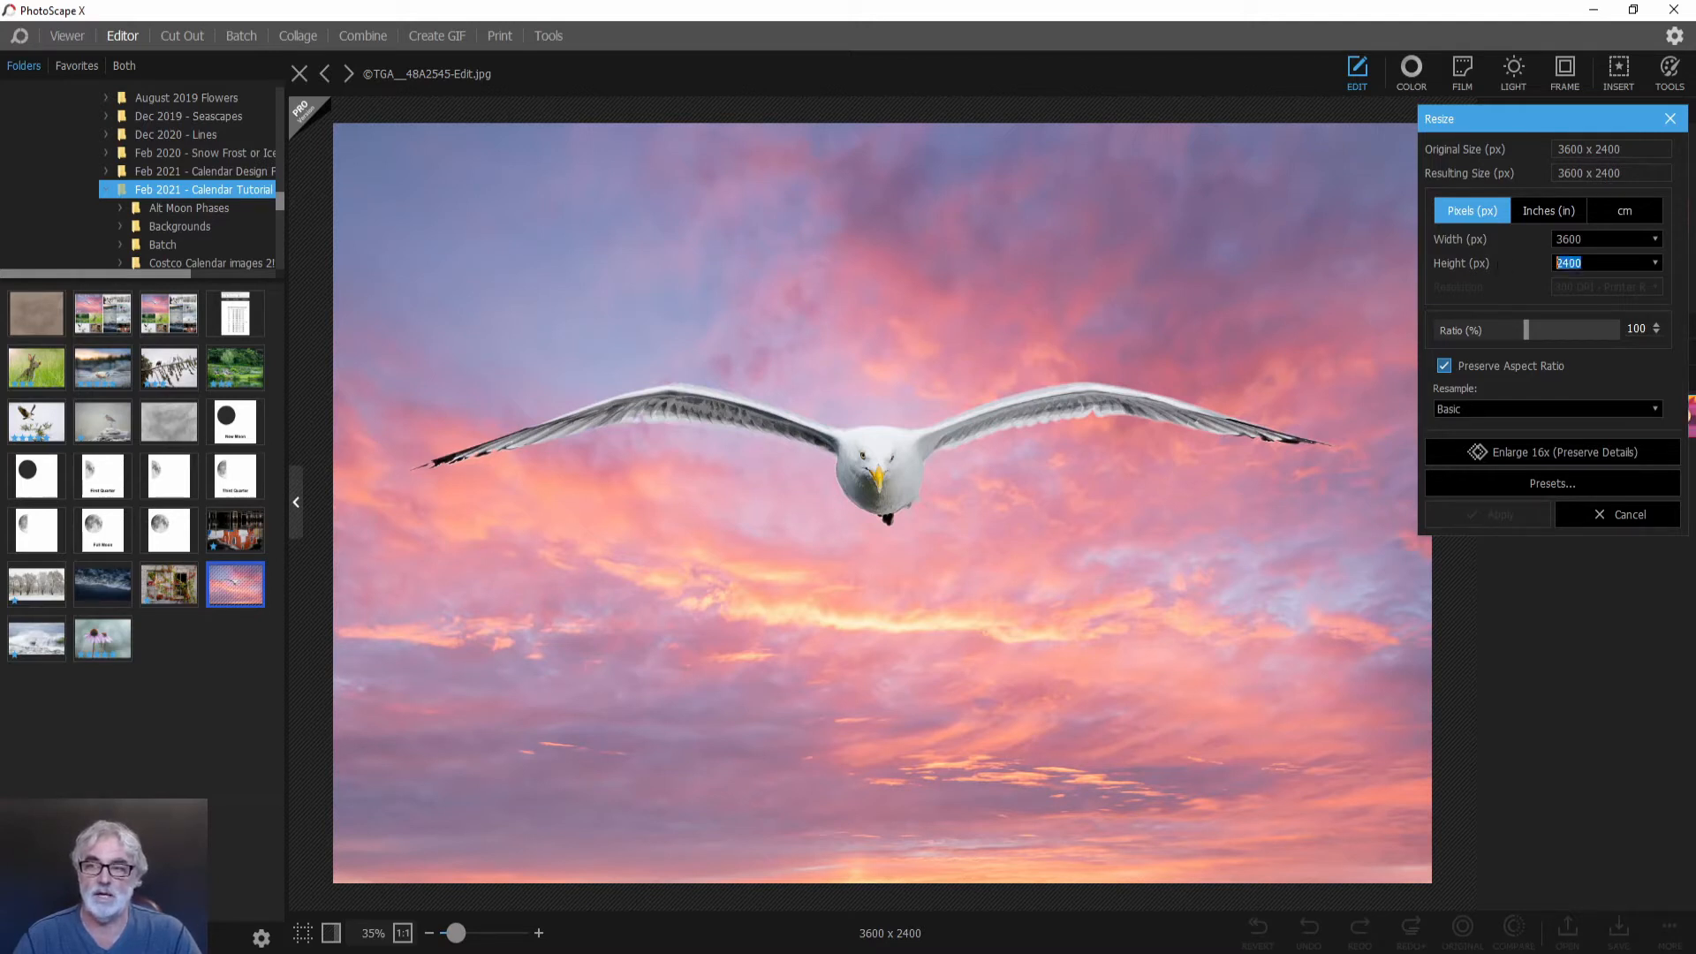
left_click(1459, 208)
left_click_drag(1585, 264, 1477, 261)
type("1875")
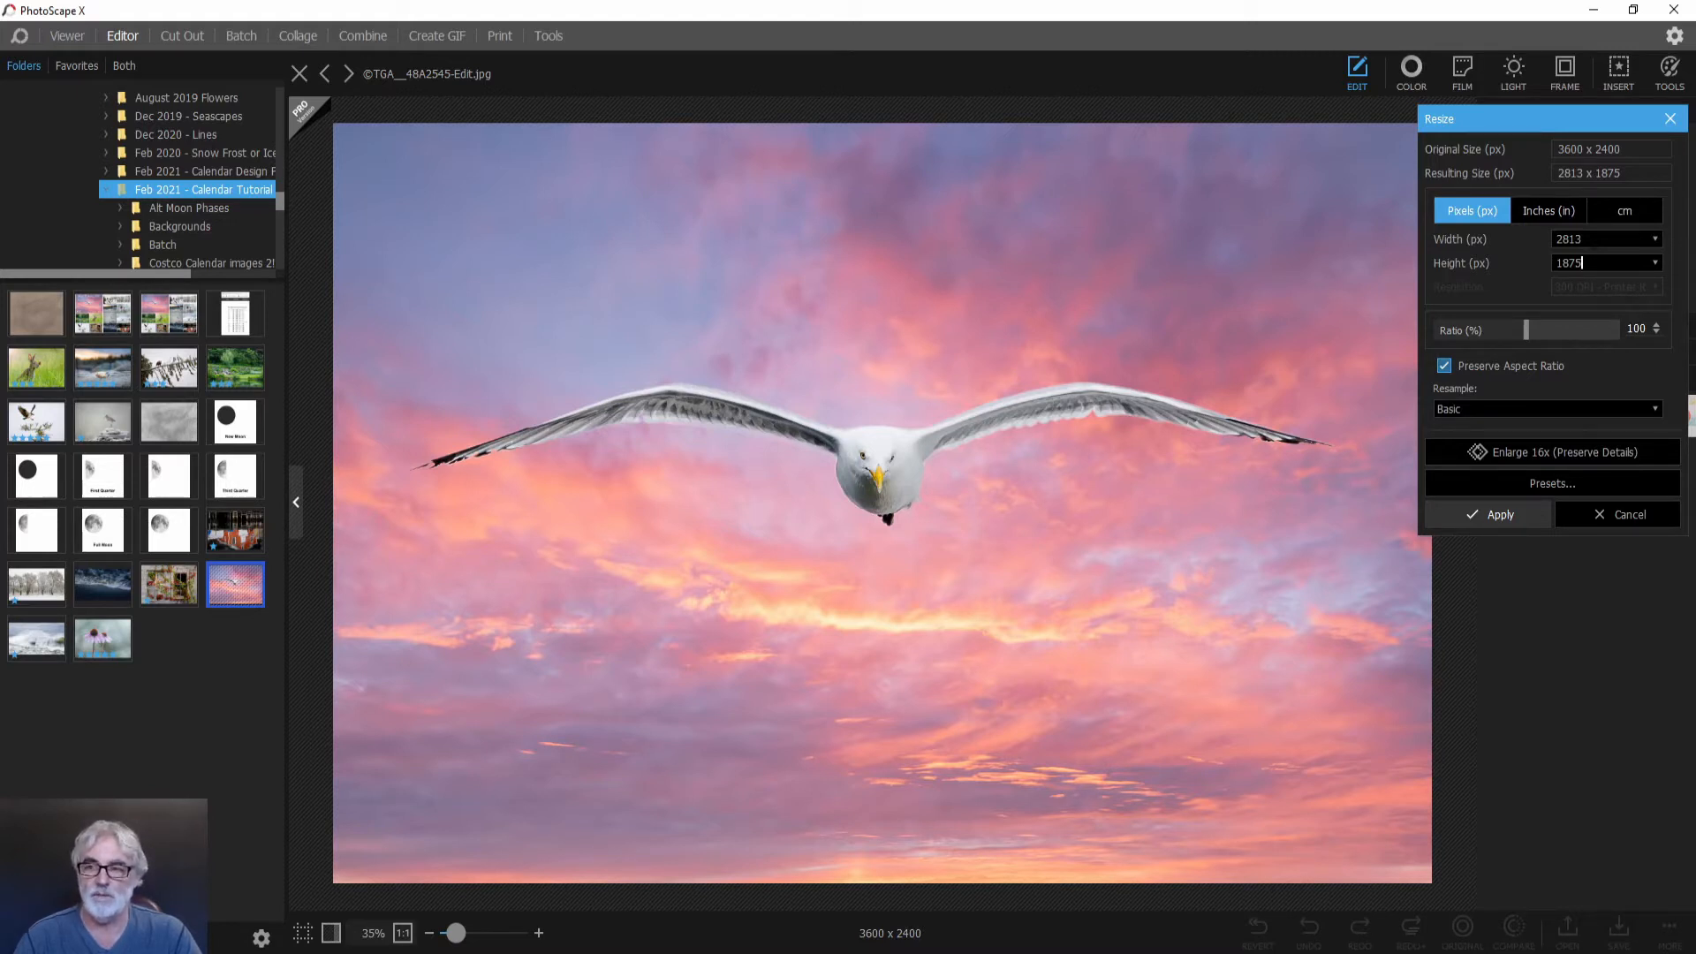
left_click(1519, 516)
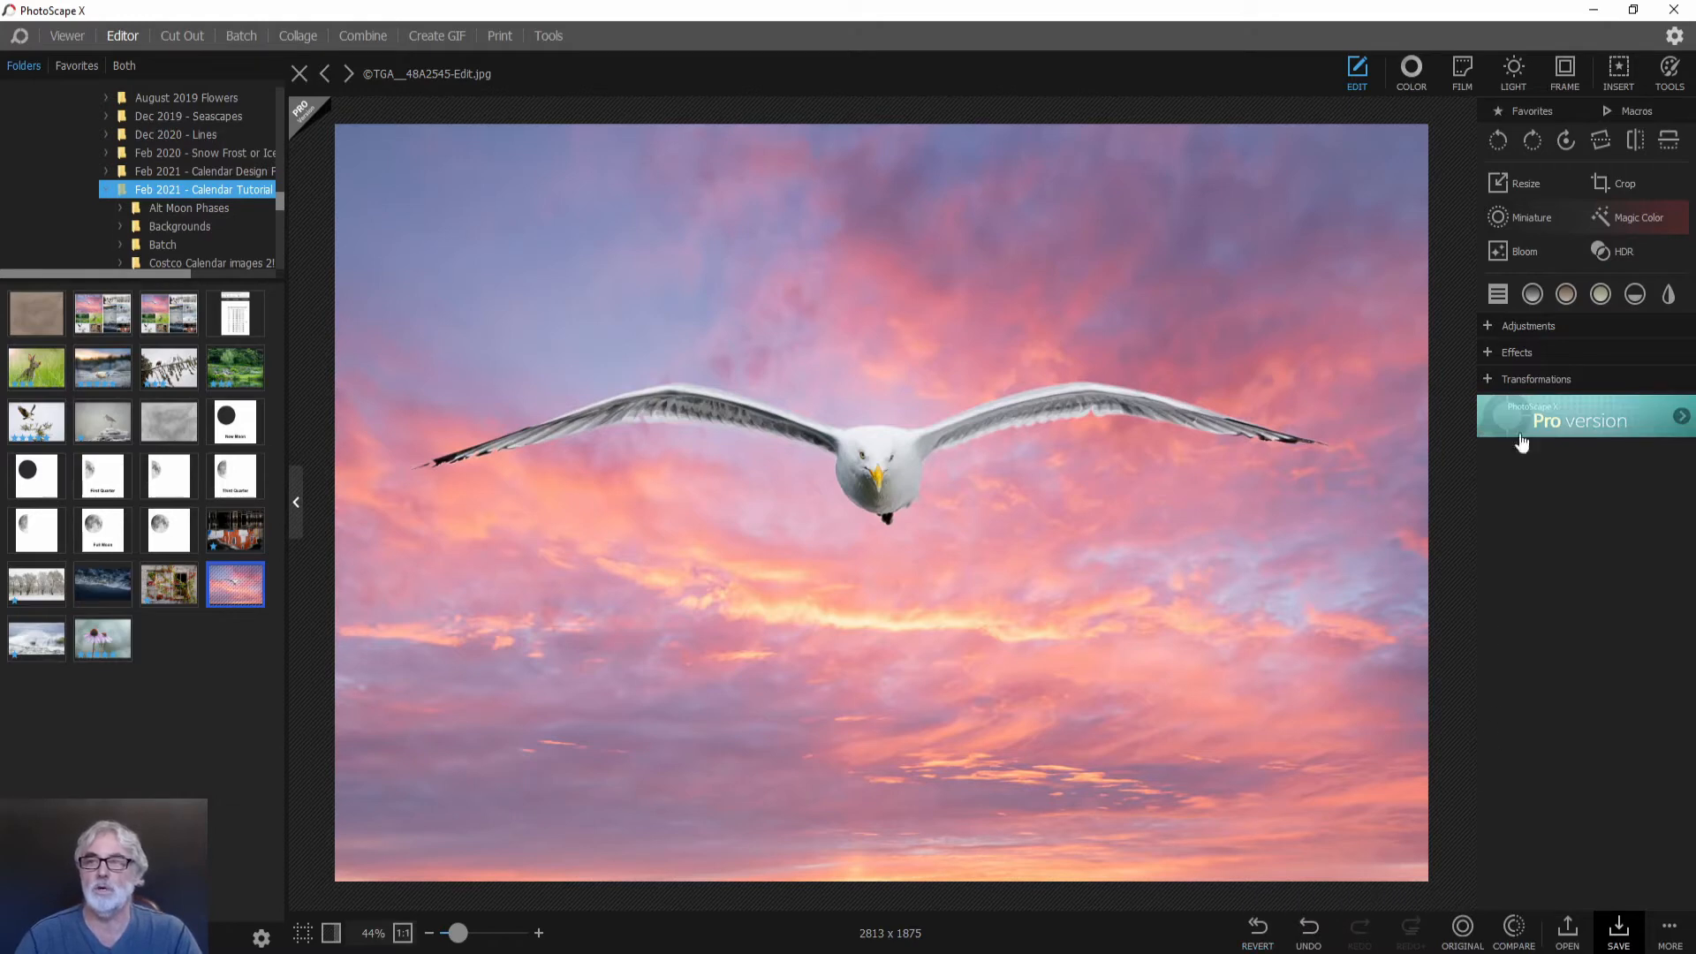
Add a plain rectangular border around the photo with a white background at full opacity.
left_click(1565, 69)
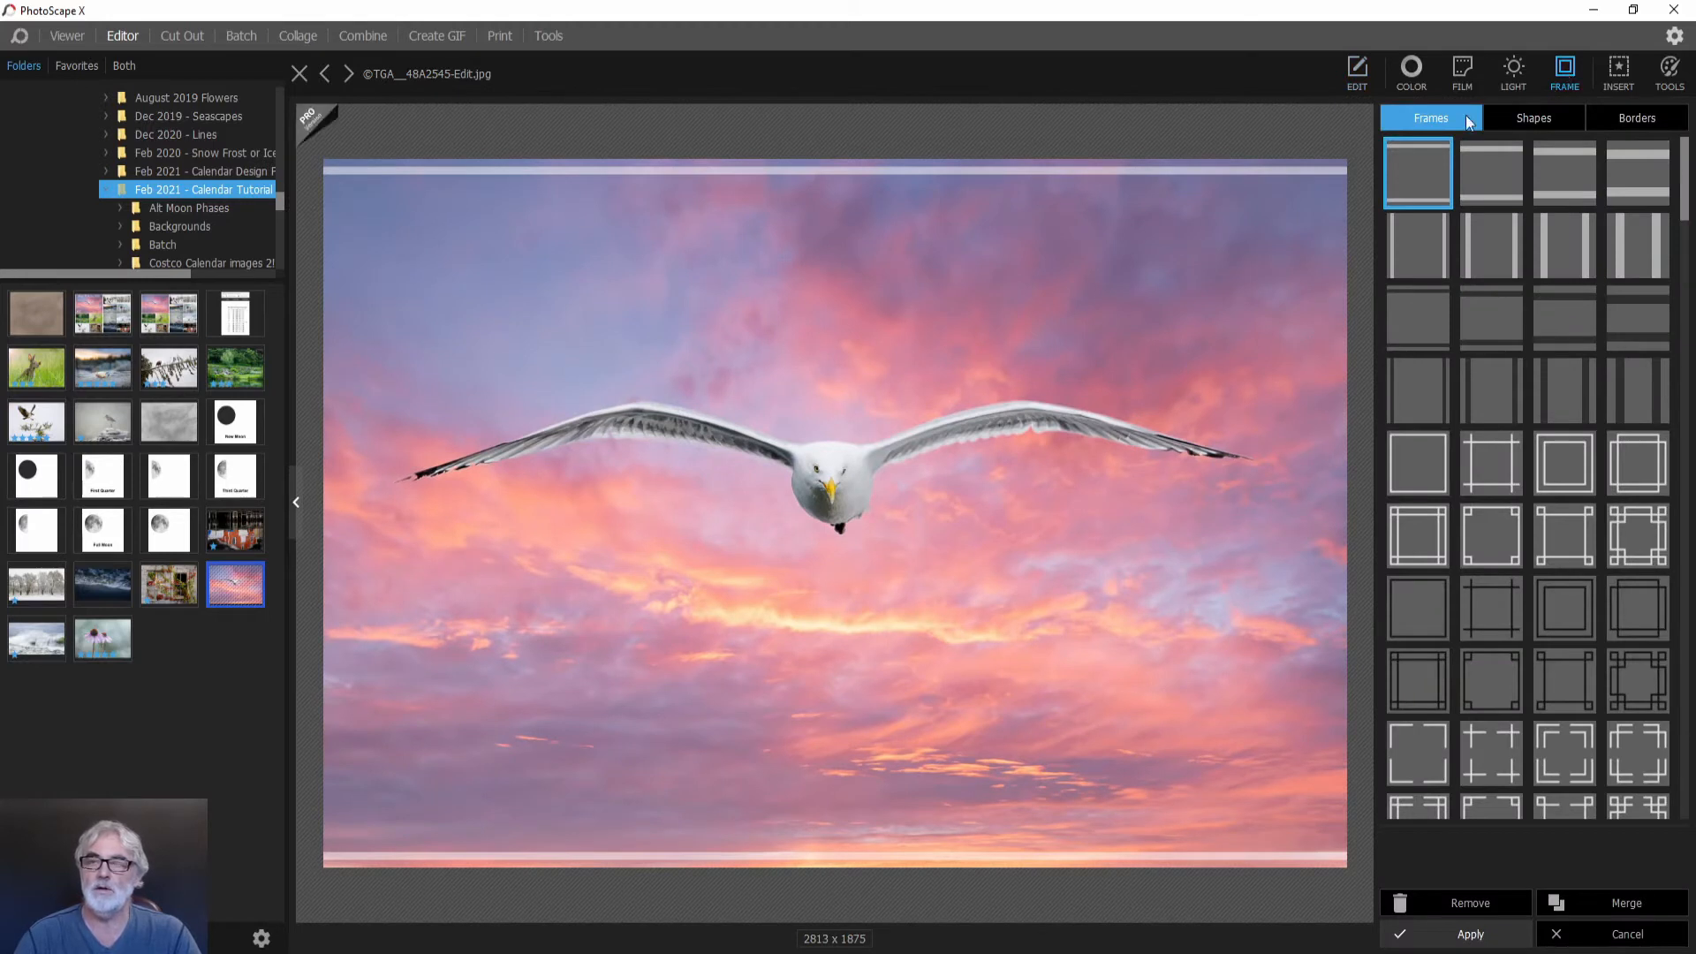
left_click(1634, 118)
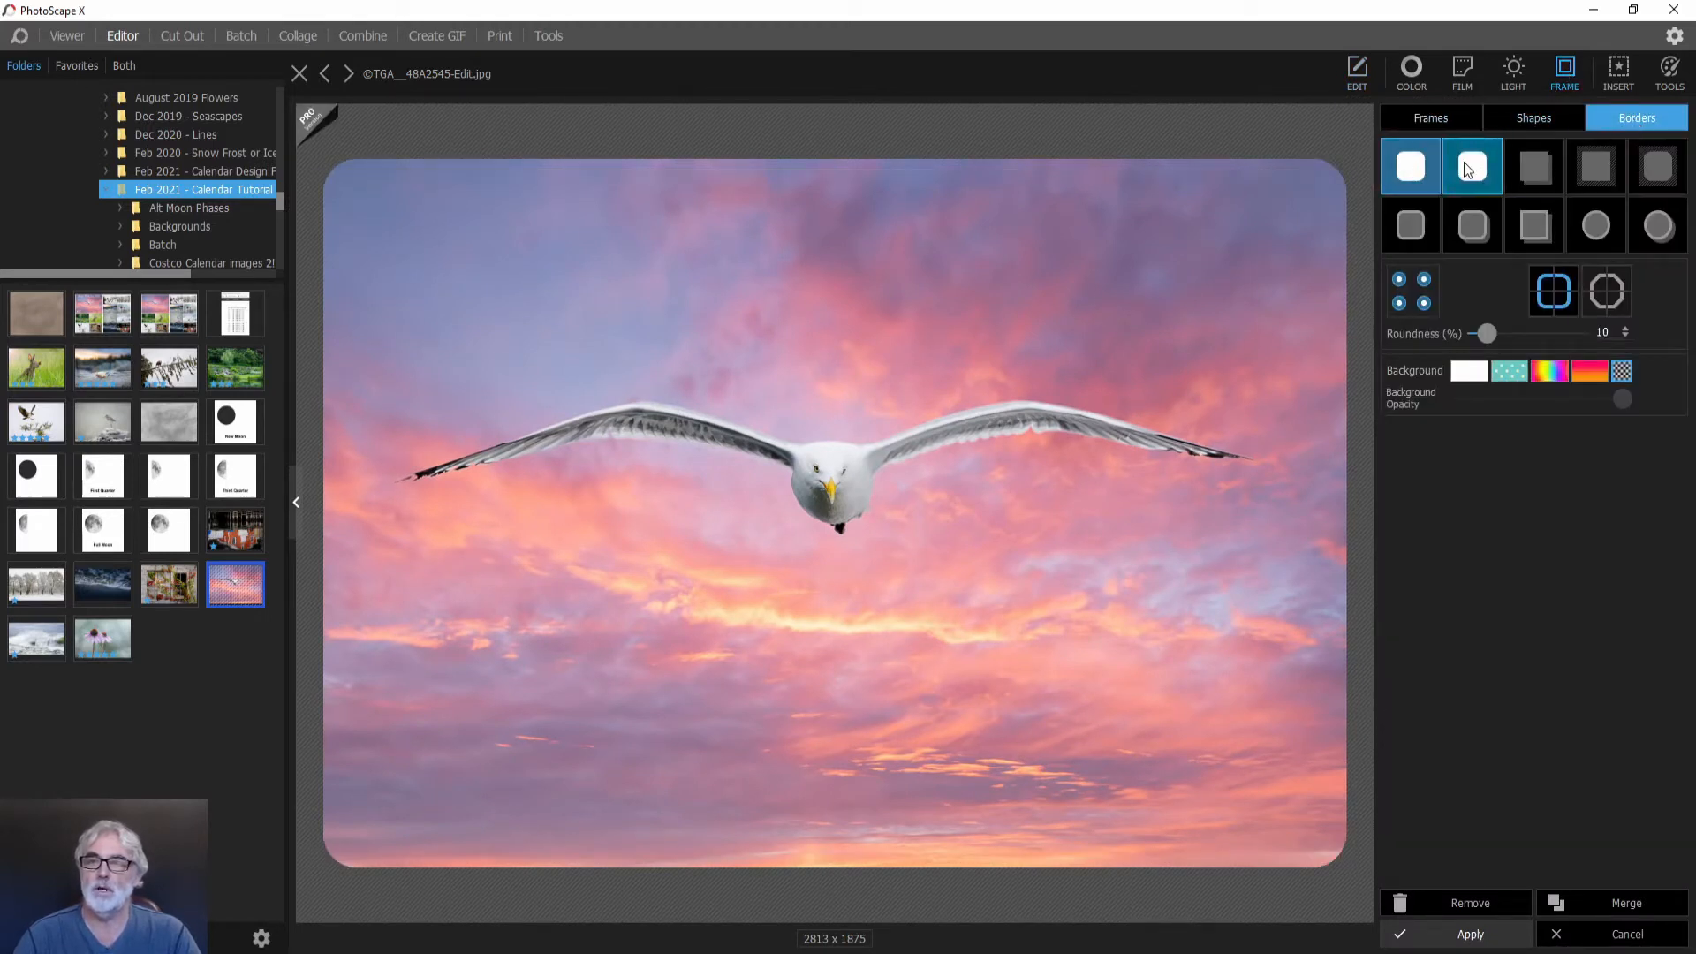
left_click(1593, 168)
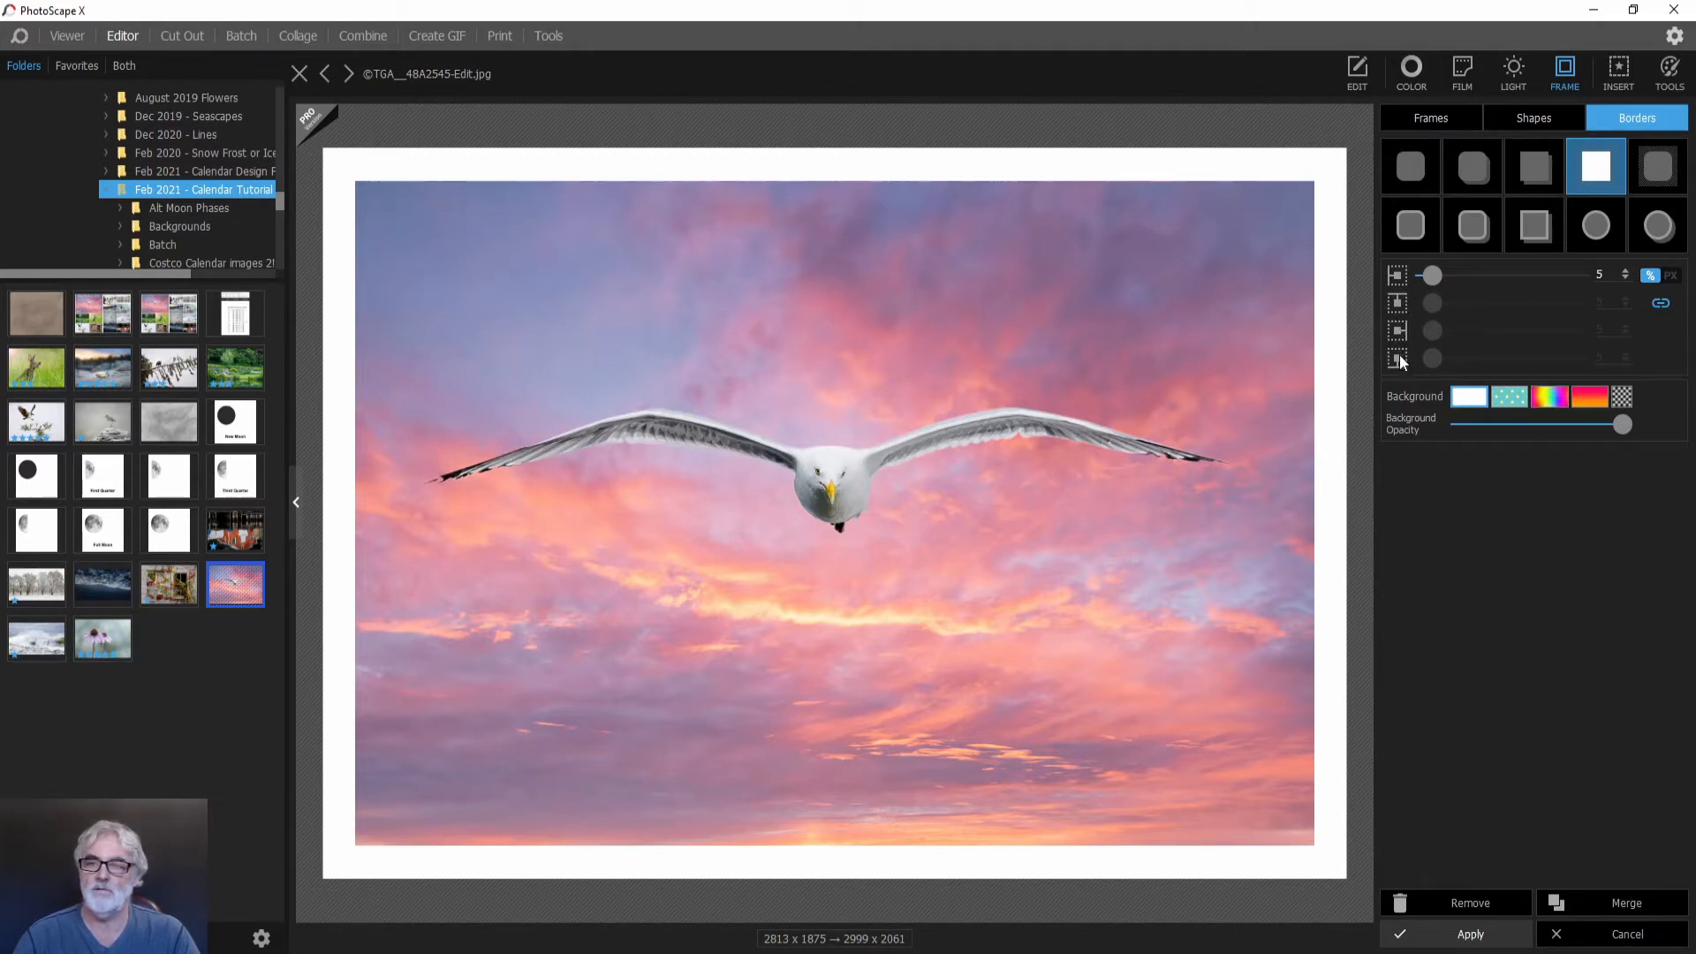
left_click(1460, 399)
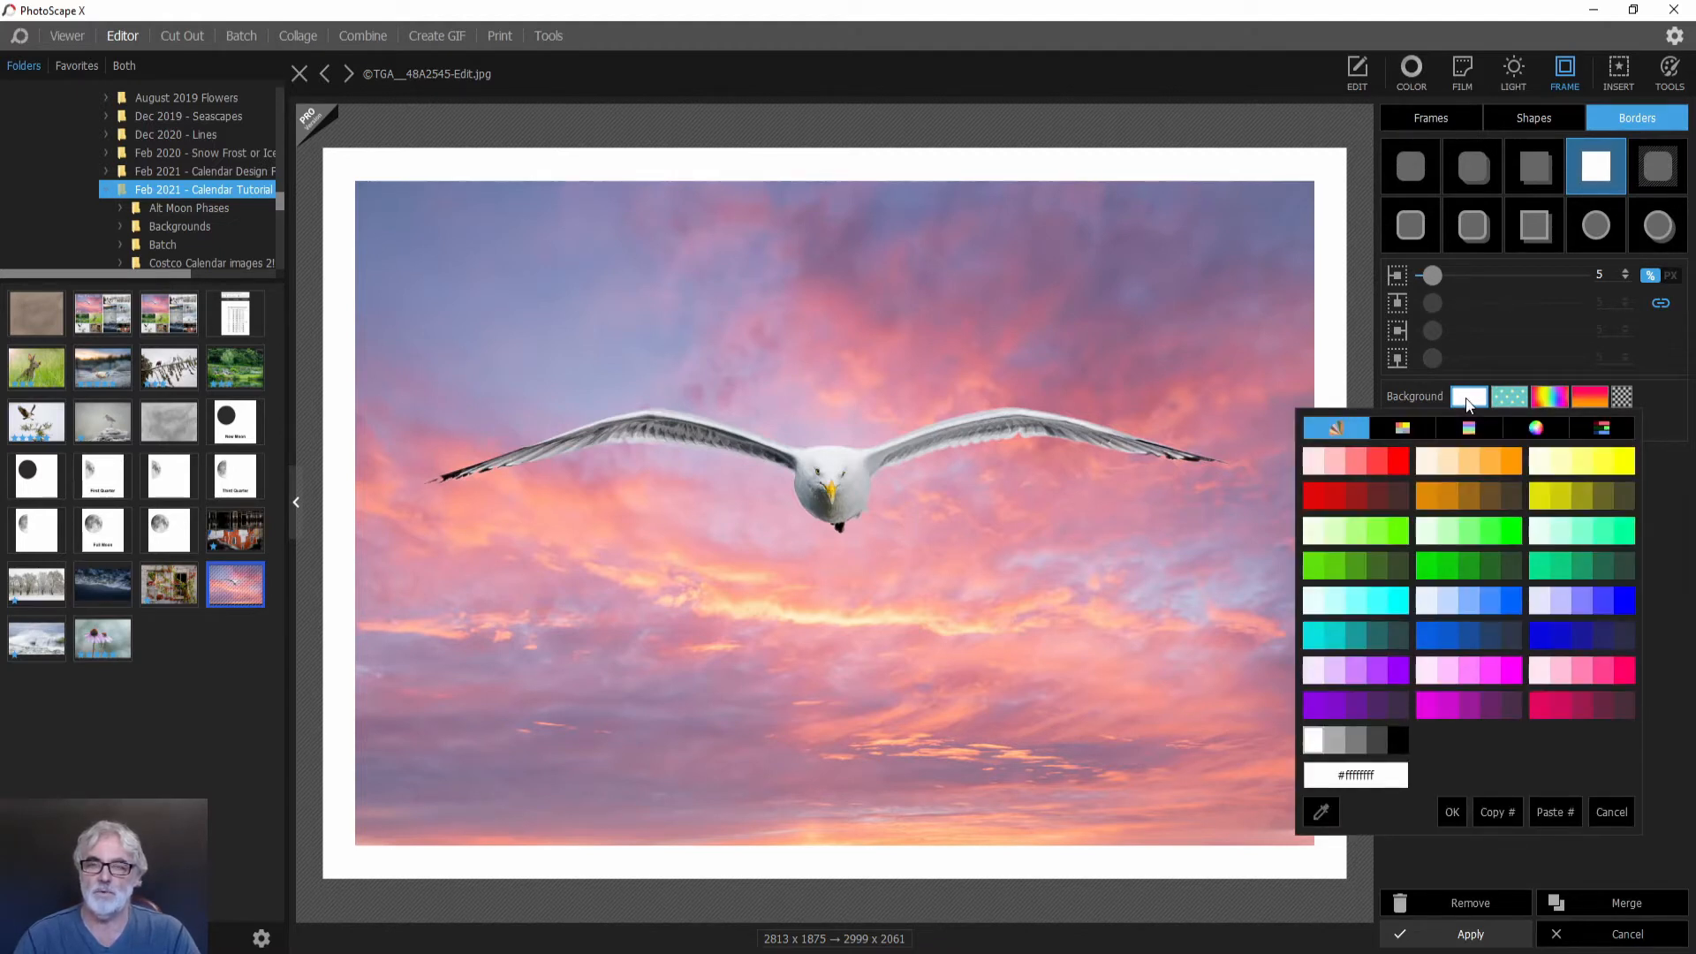
left_click(1312, 738)
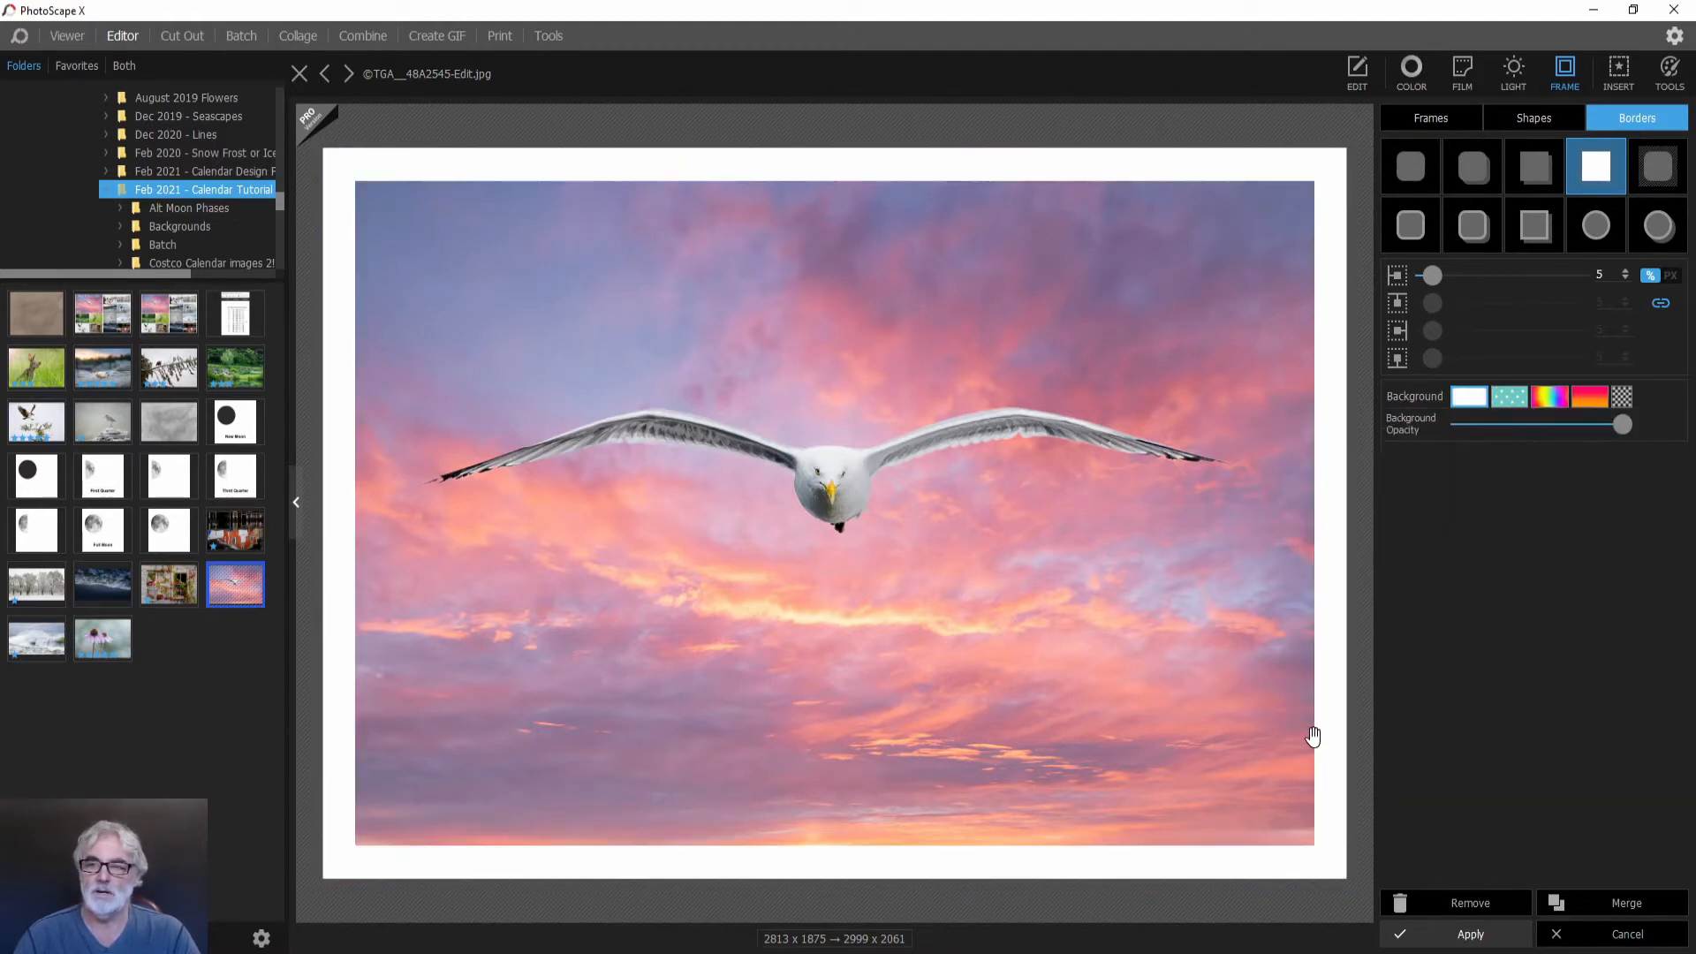
left_click_drag(1622, 425, 1671, 435)
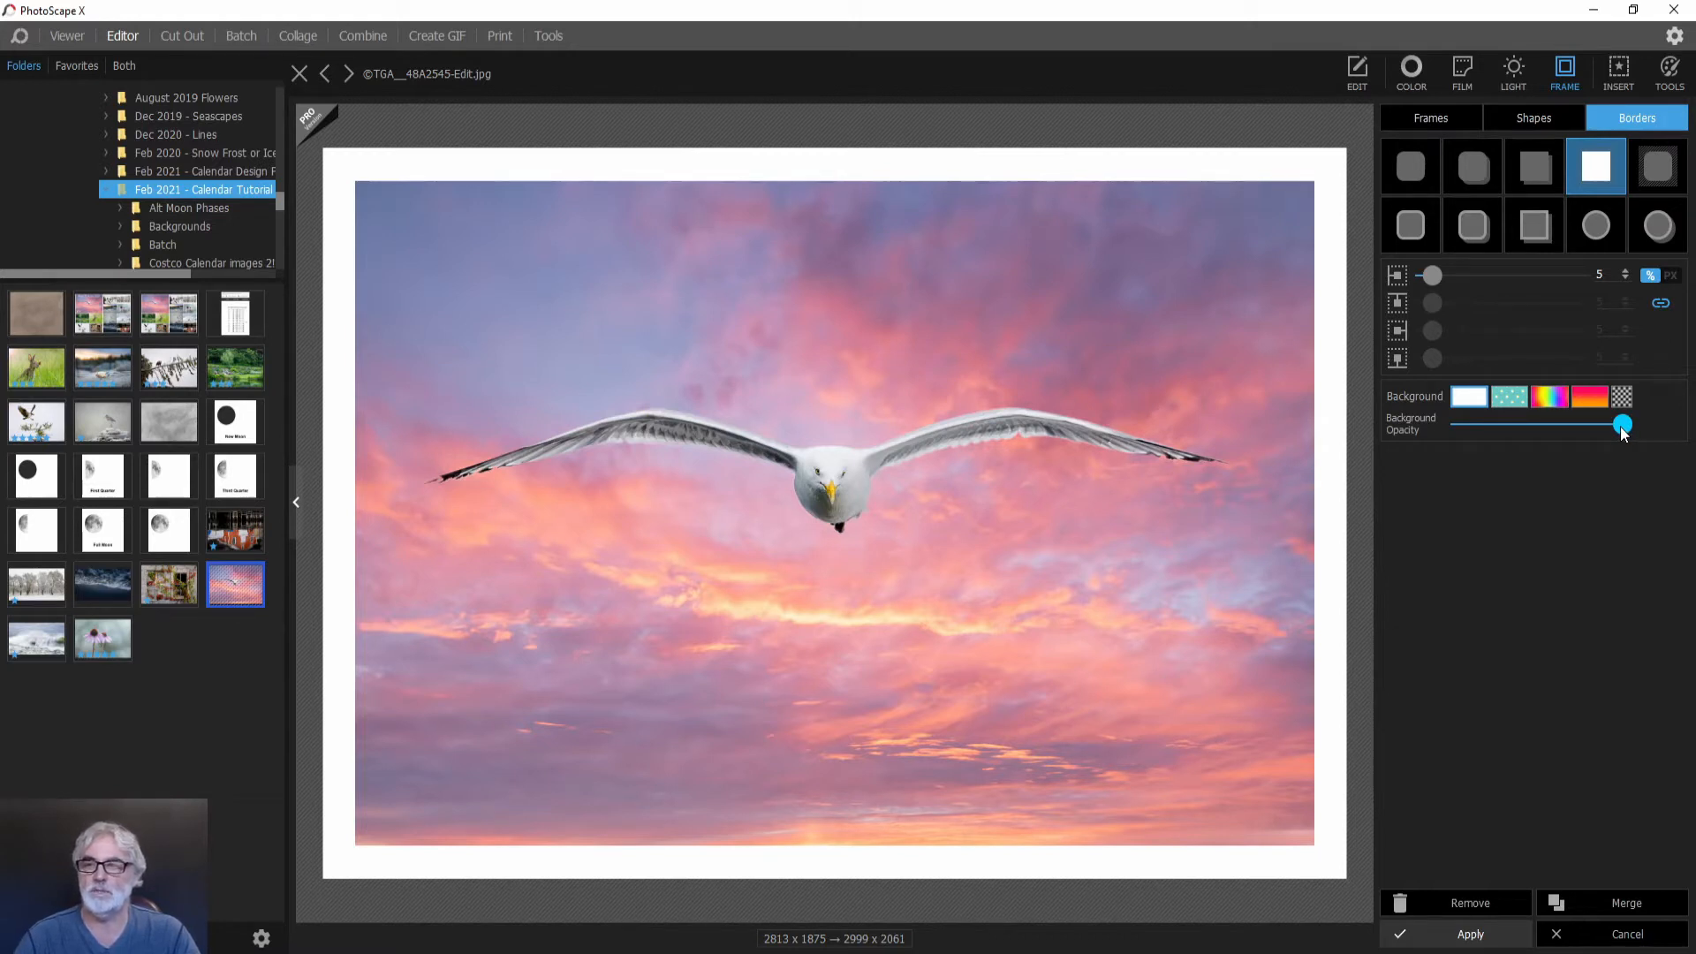
Set the white border's width to 6 px on all linked sides and merge it into the image.
left_click(1670, 277)
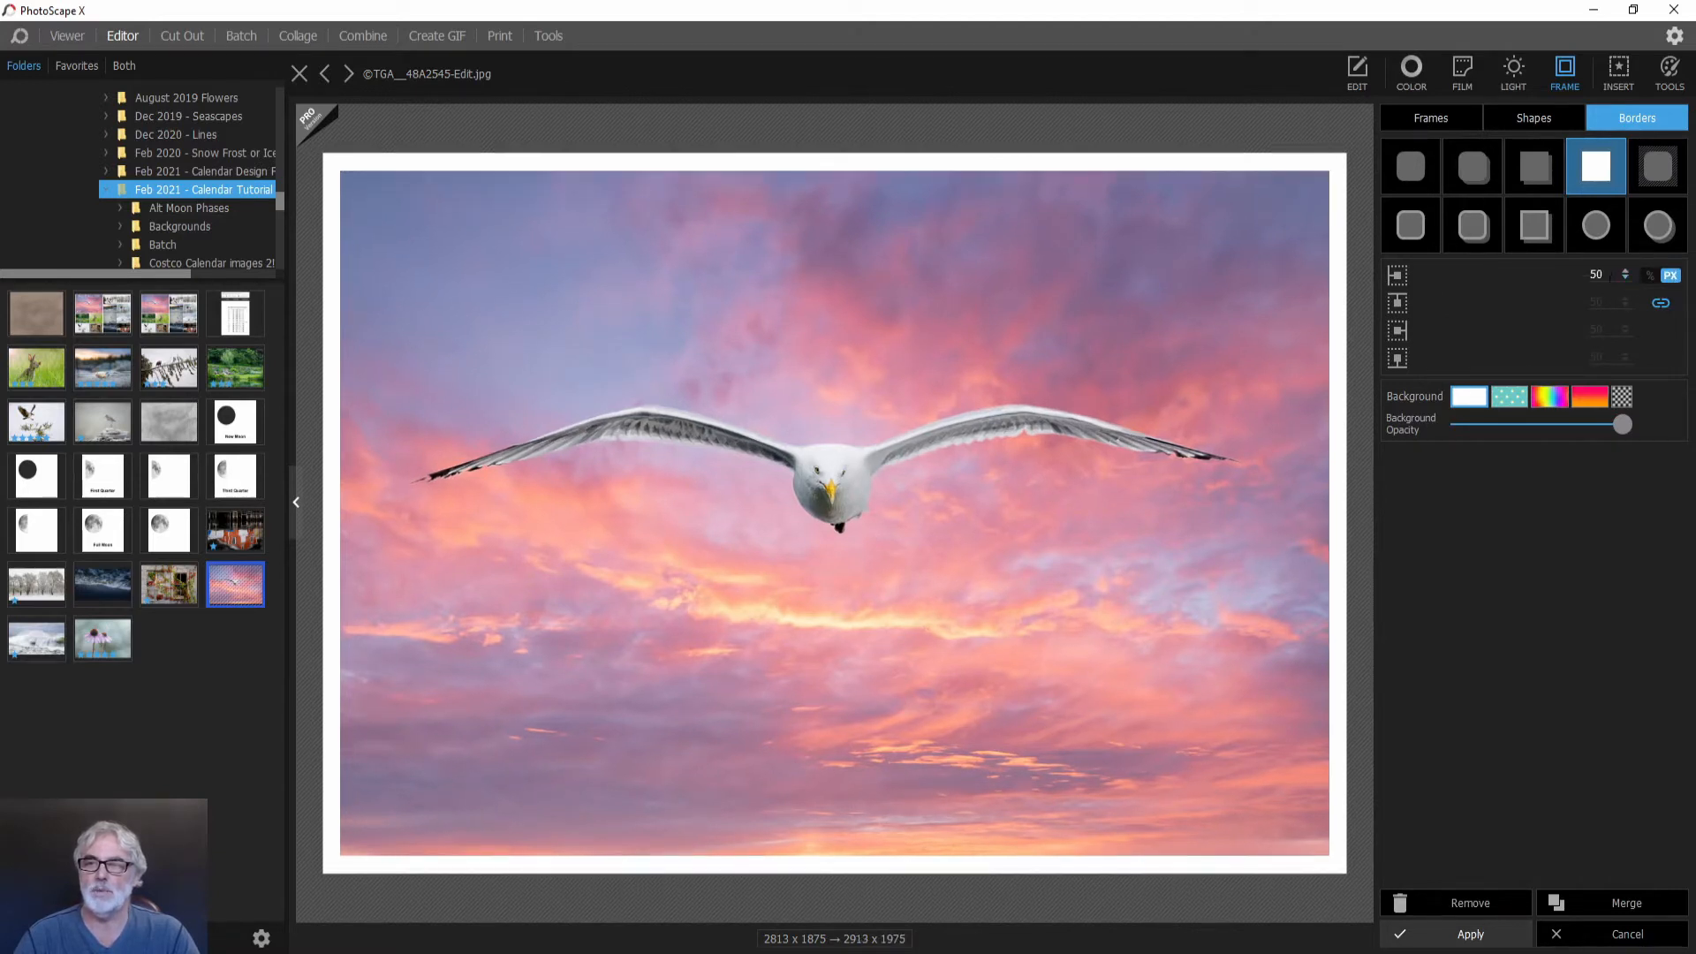
left_click_drag(1605, 274, 1586, 275)
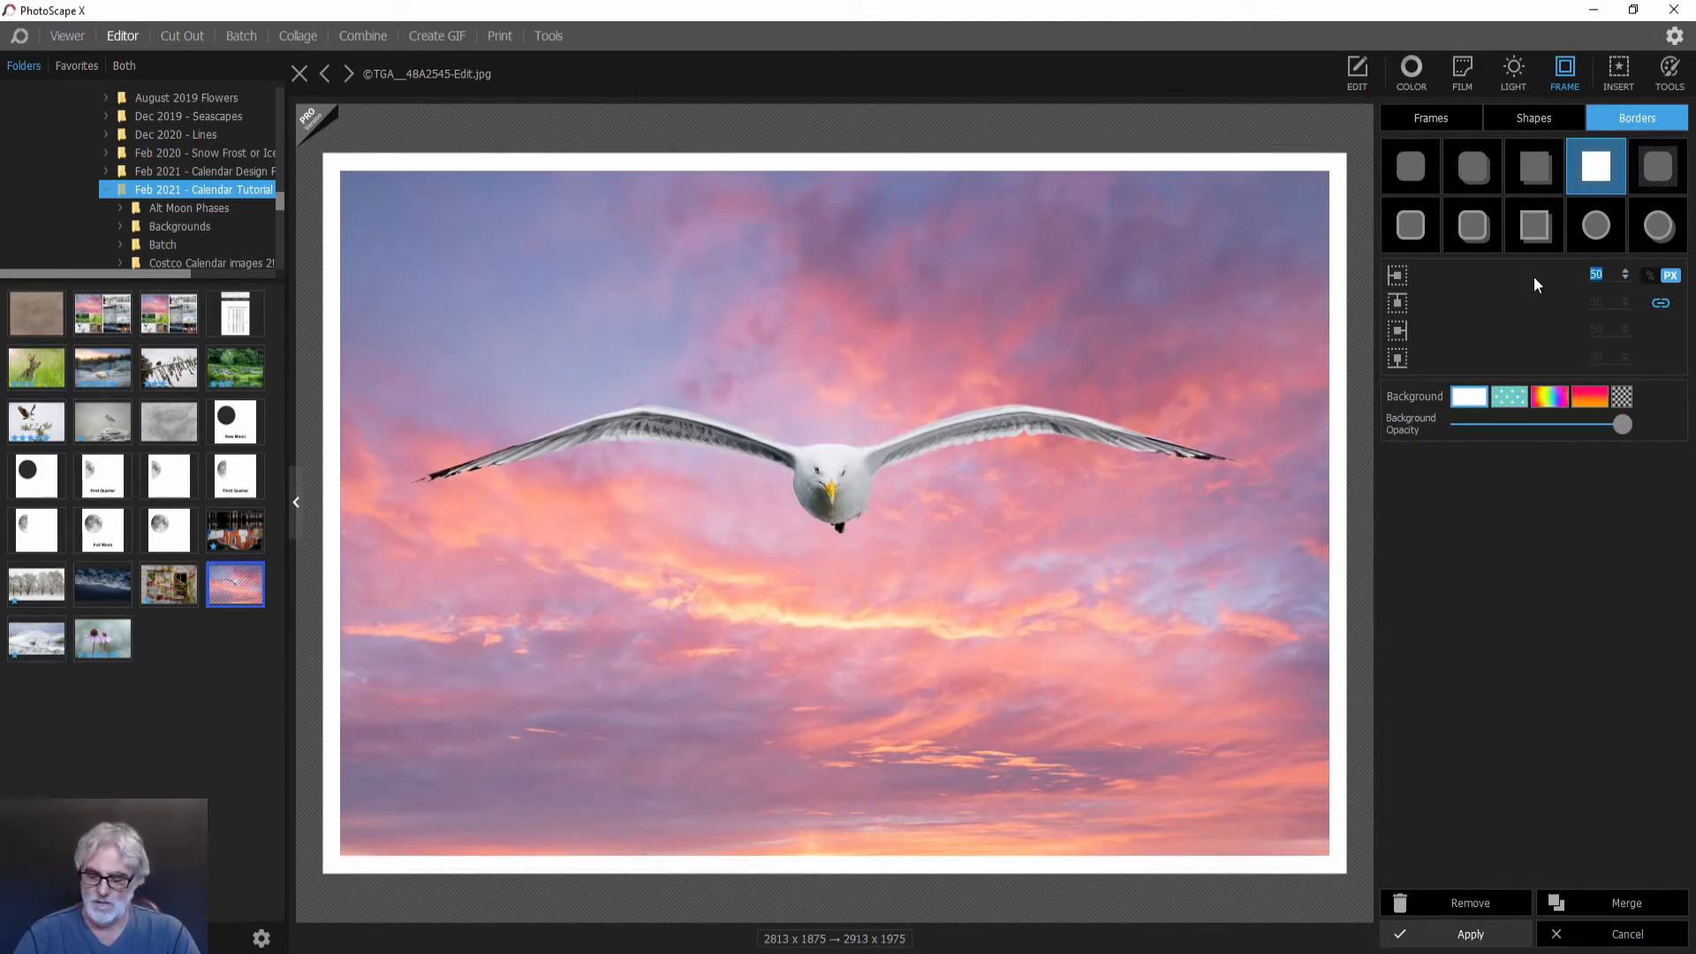
type("6")
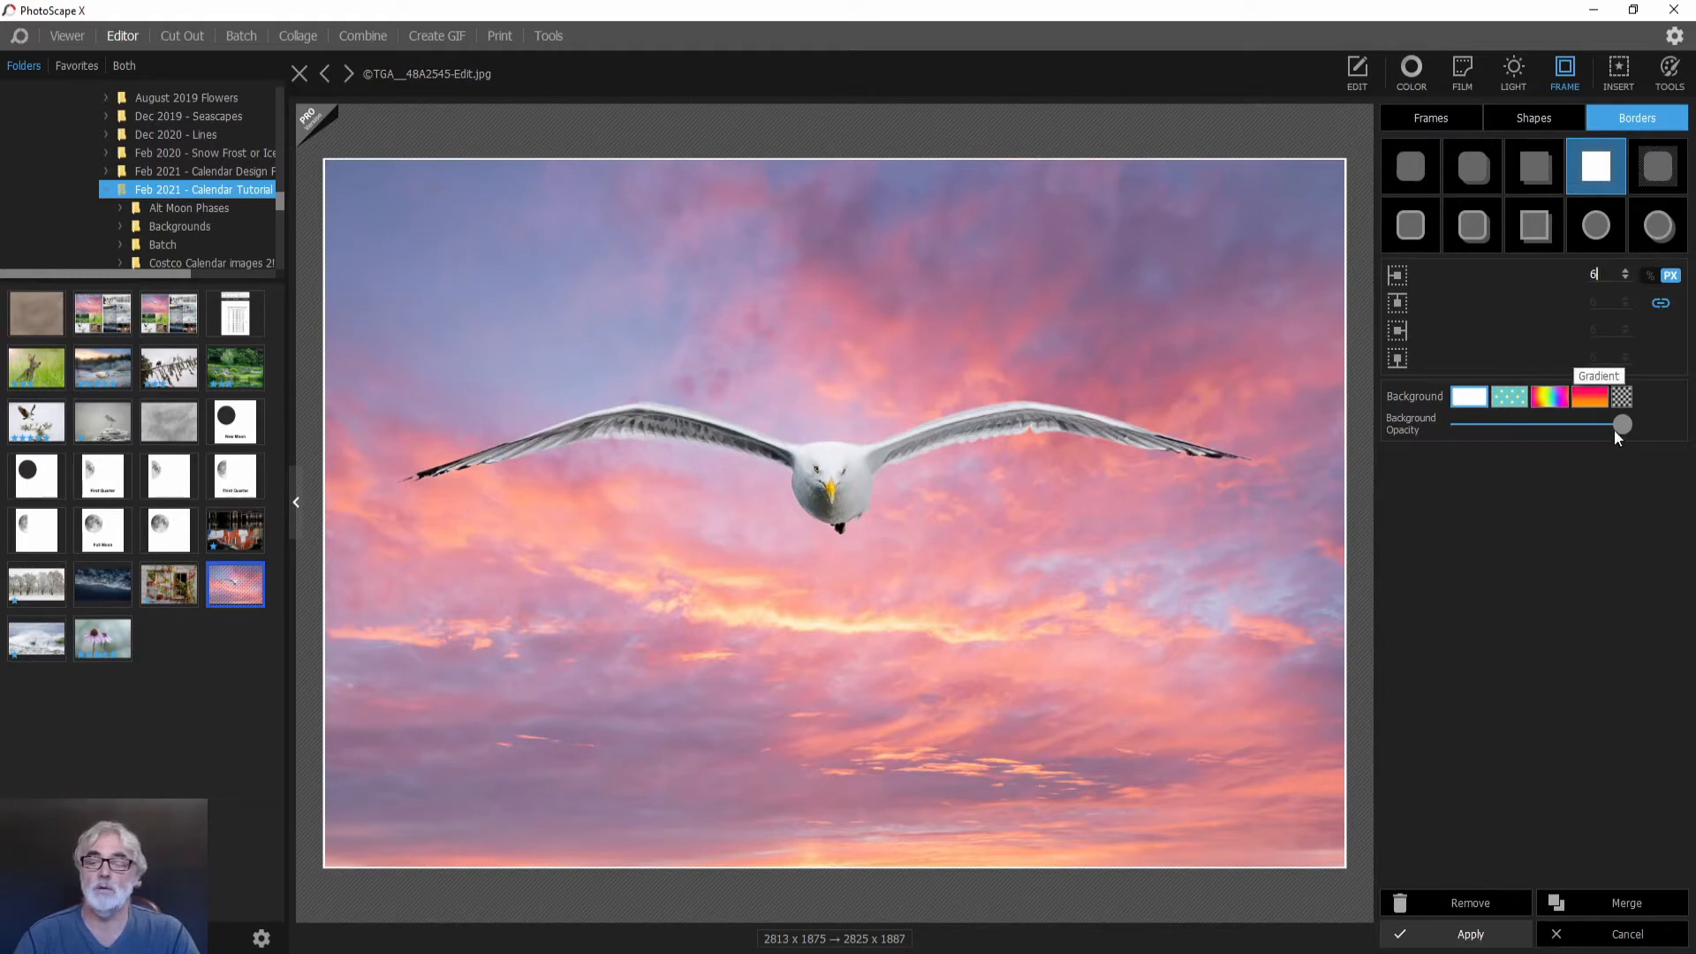
left_click(1602, 904)
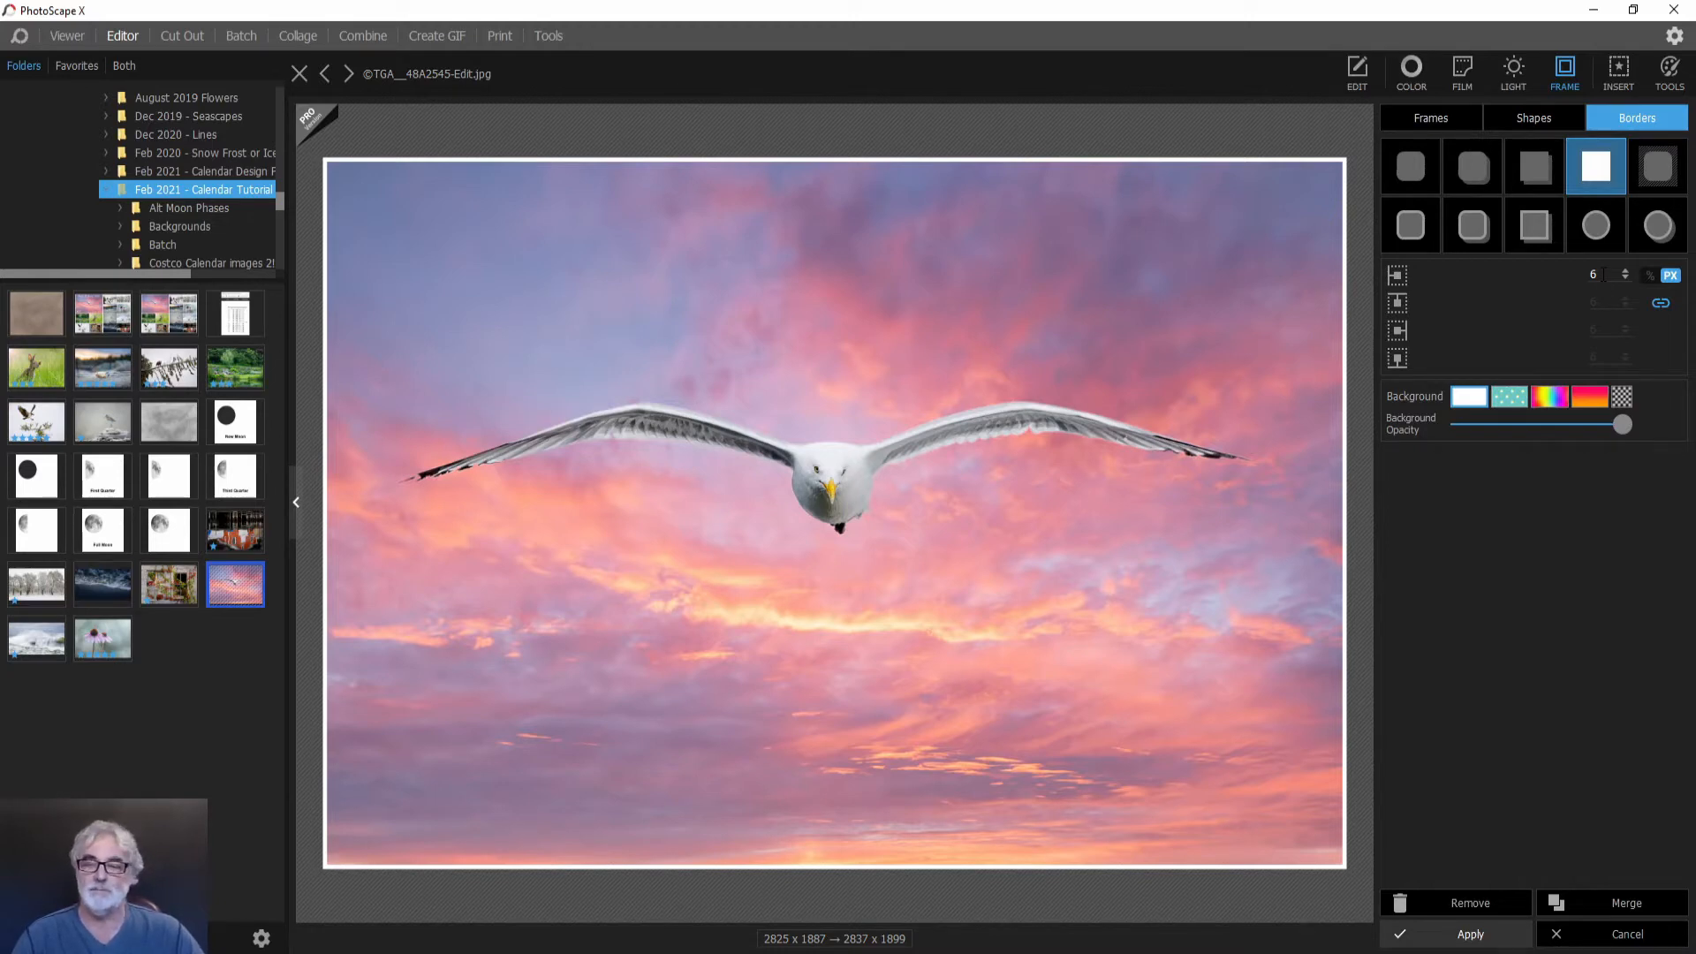
Switch to the PowerPoint slides, check the color frame widths and calendar cover layout, and return to PhotoScape X.
key("alt+Tab")
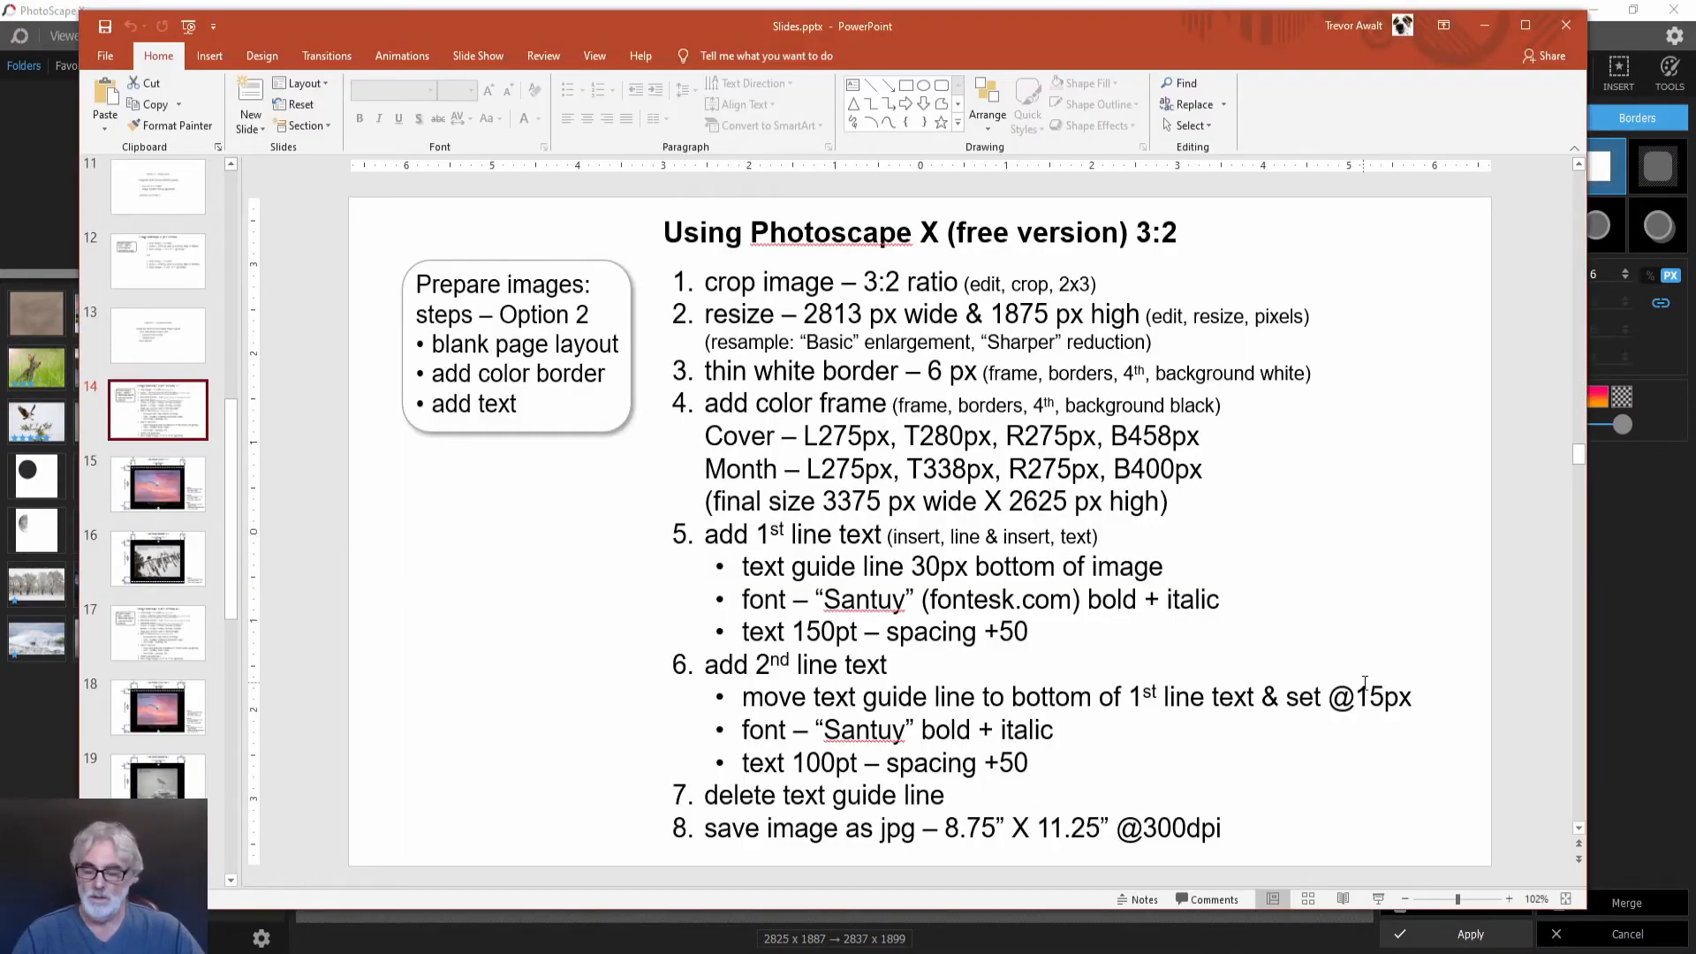
scroll(1365, 683, "down", 1)
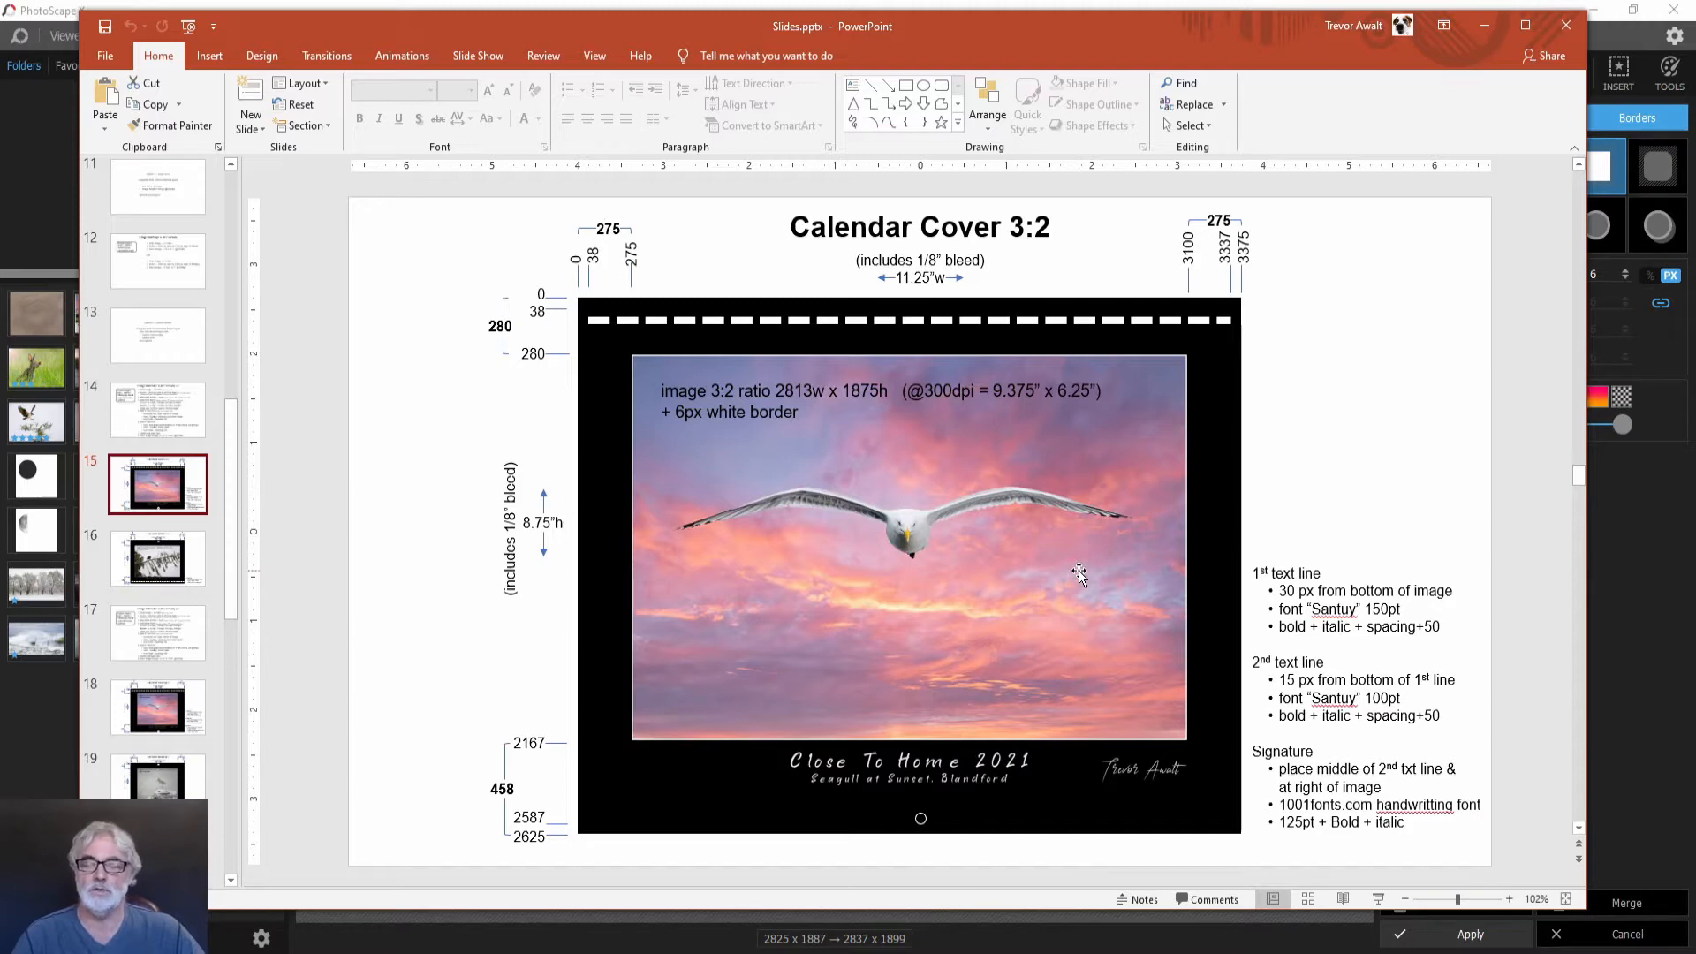
key("alt+Tab")
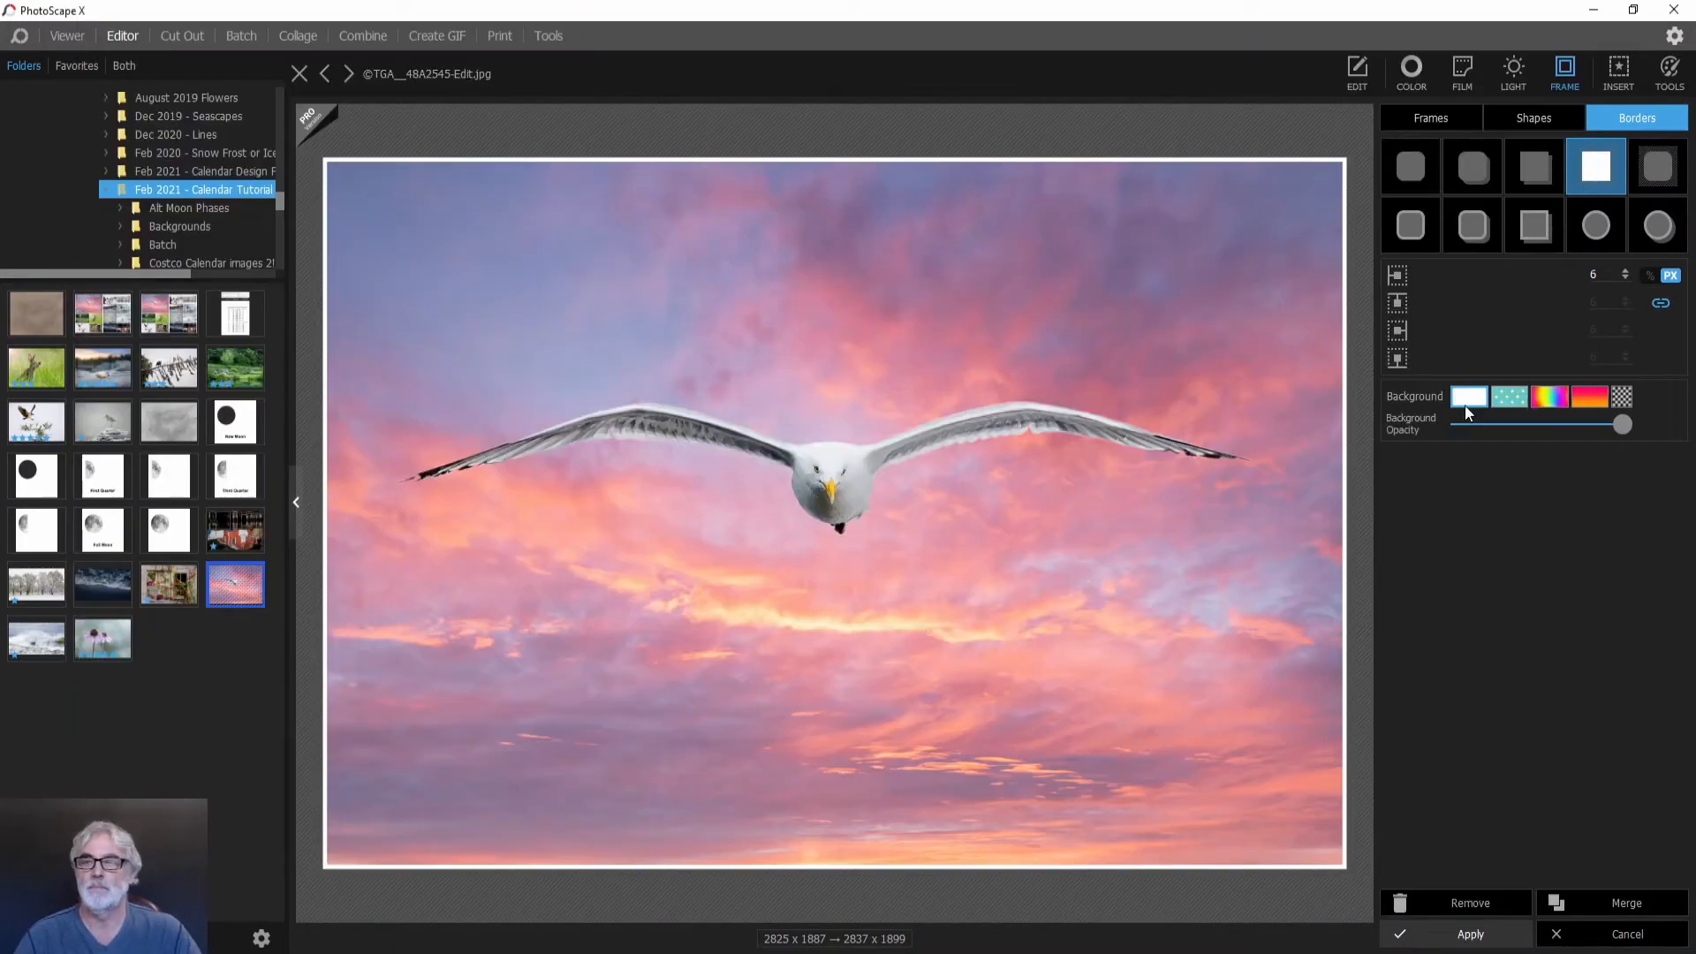
Set the second border's widths to 275 px left, 280 px top, 275 px right and 458 px bottom, with the sides unlinked.
left_click(1573, 278)
key("Up")
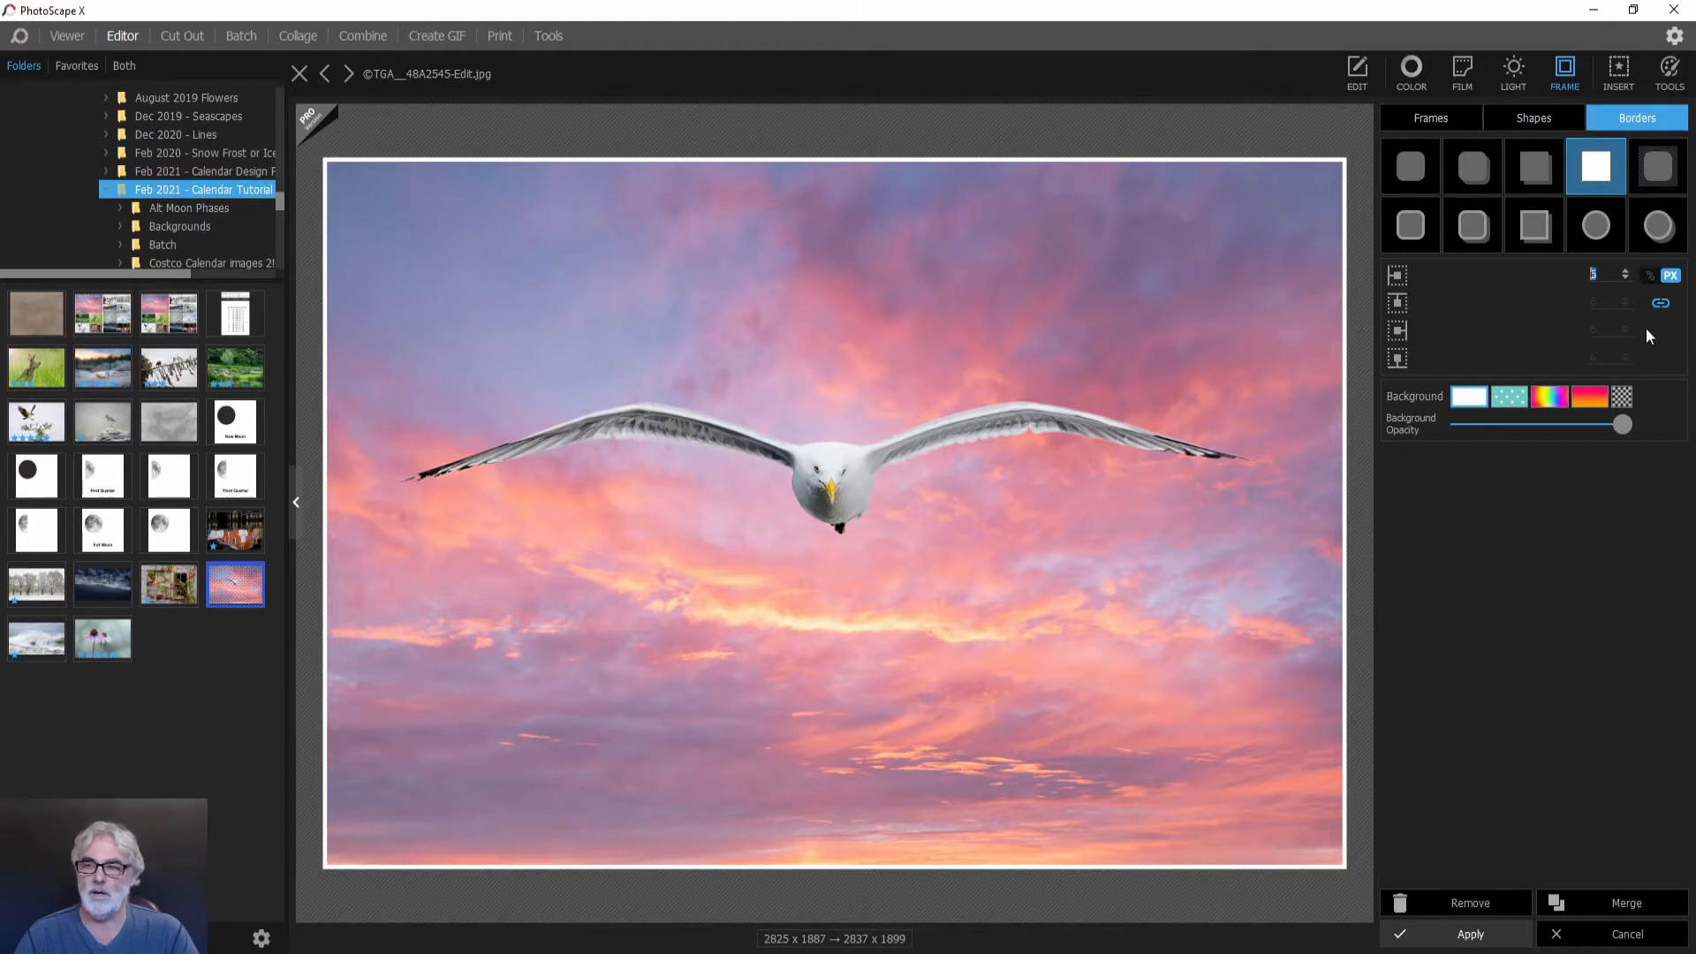
type("275")
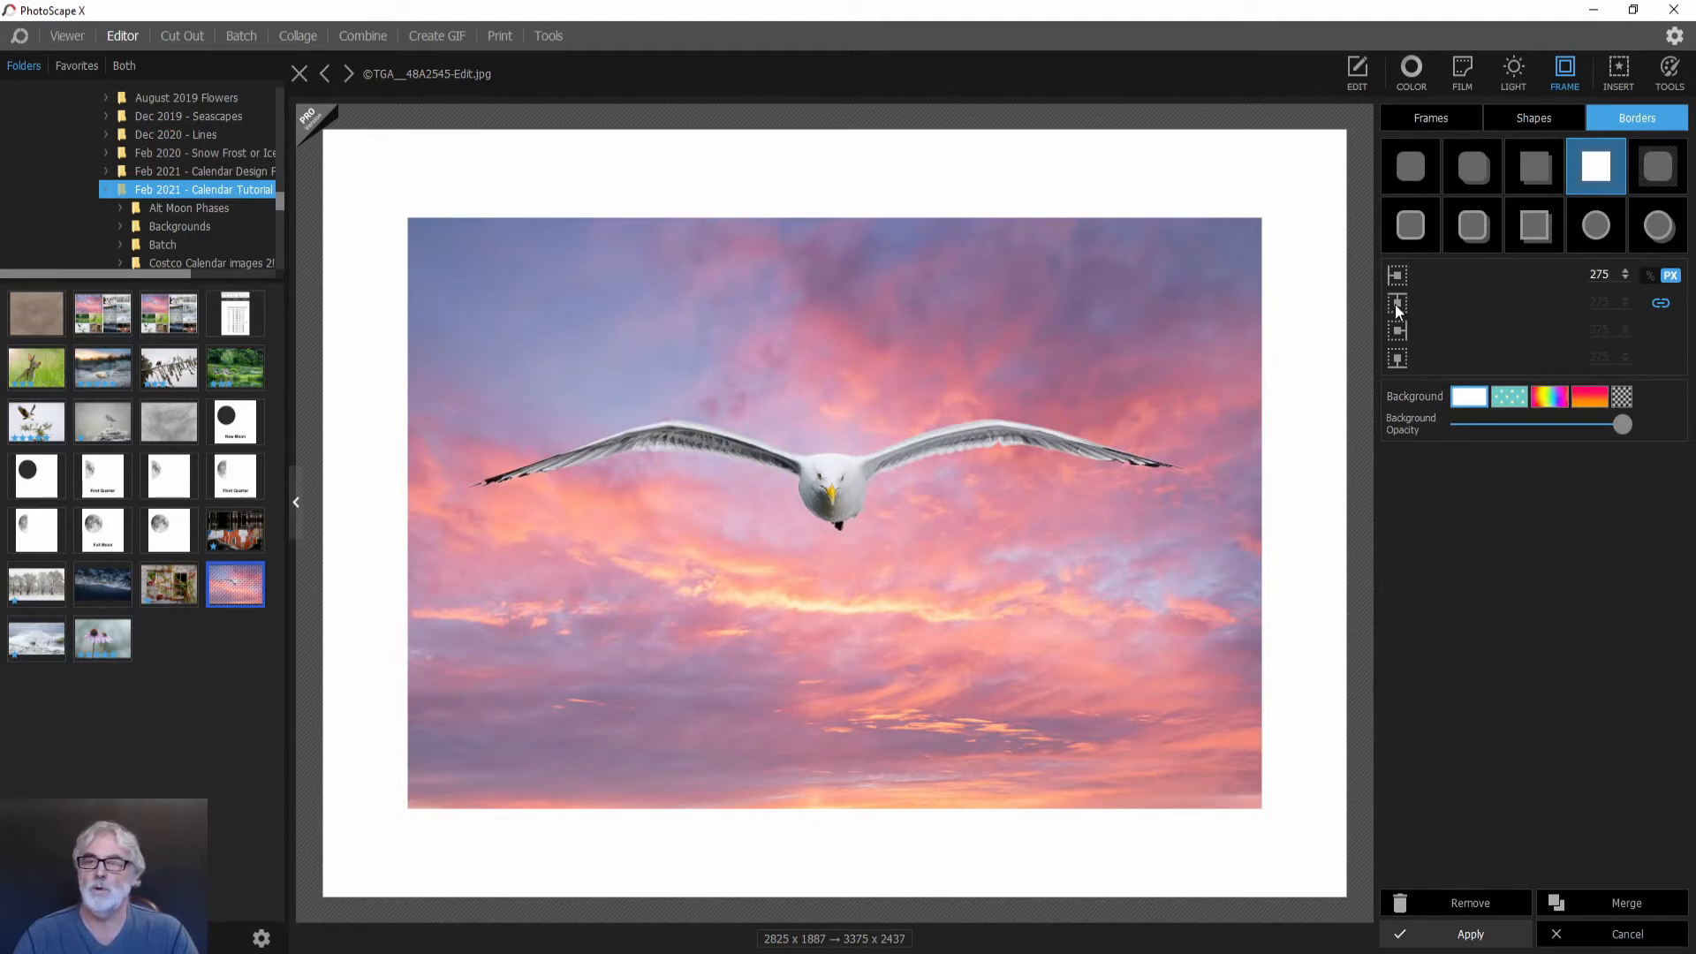
left_click(1661, 305)
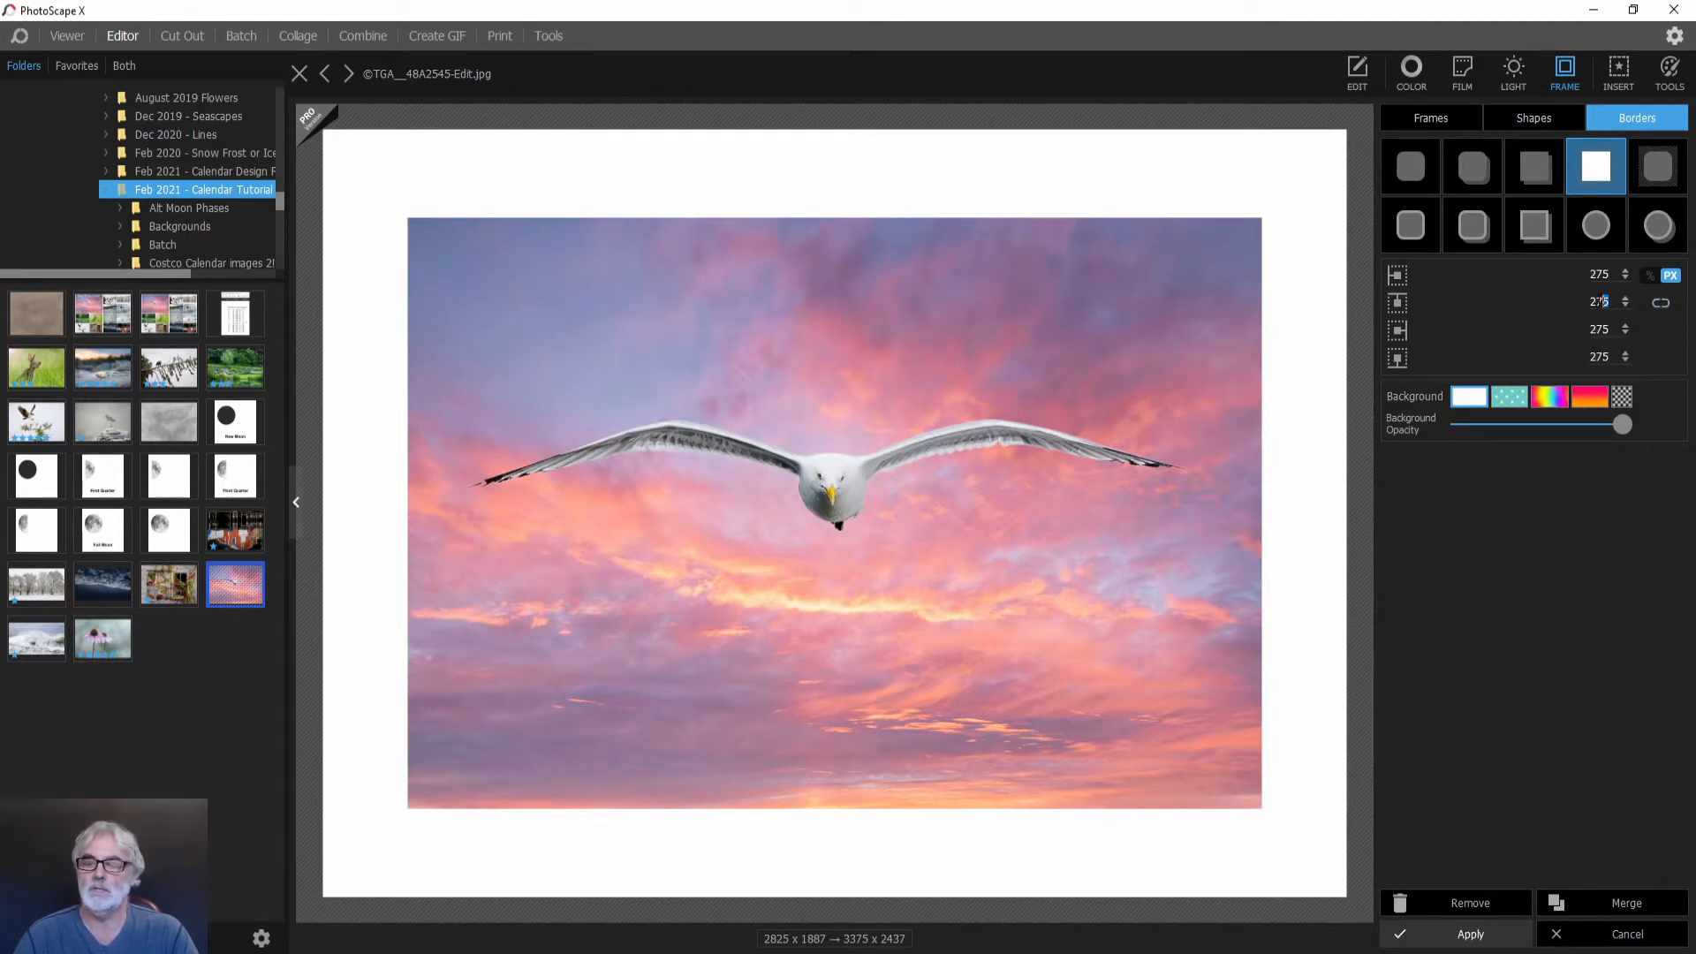
left_click_drag(1603, 301, 1561, 300)
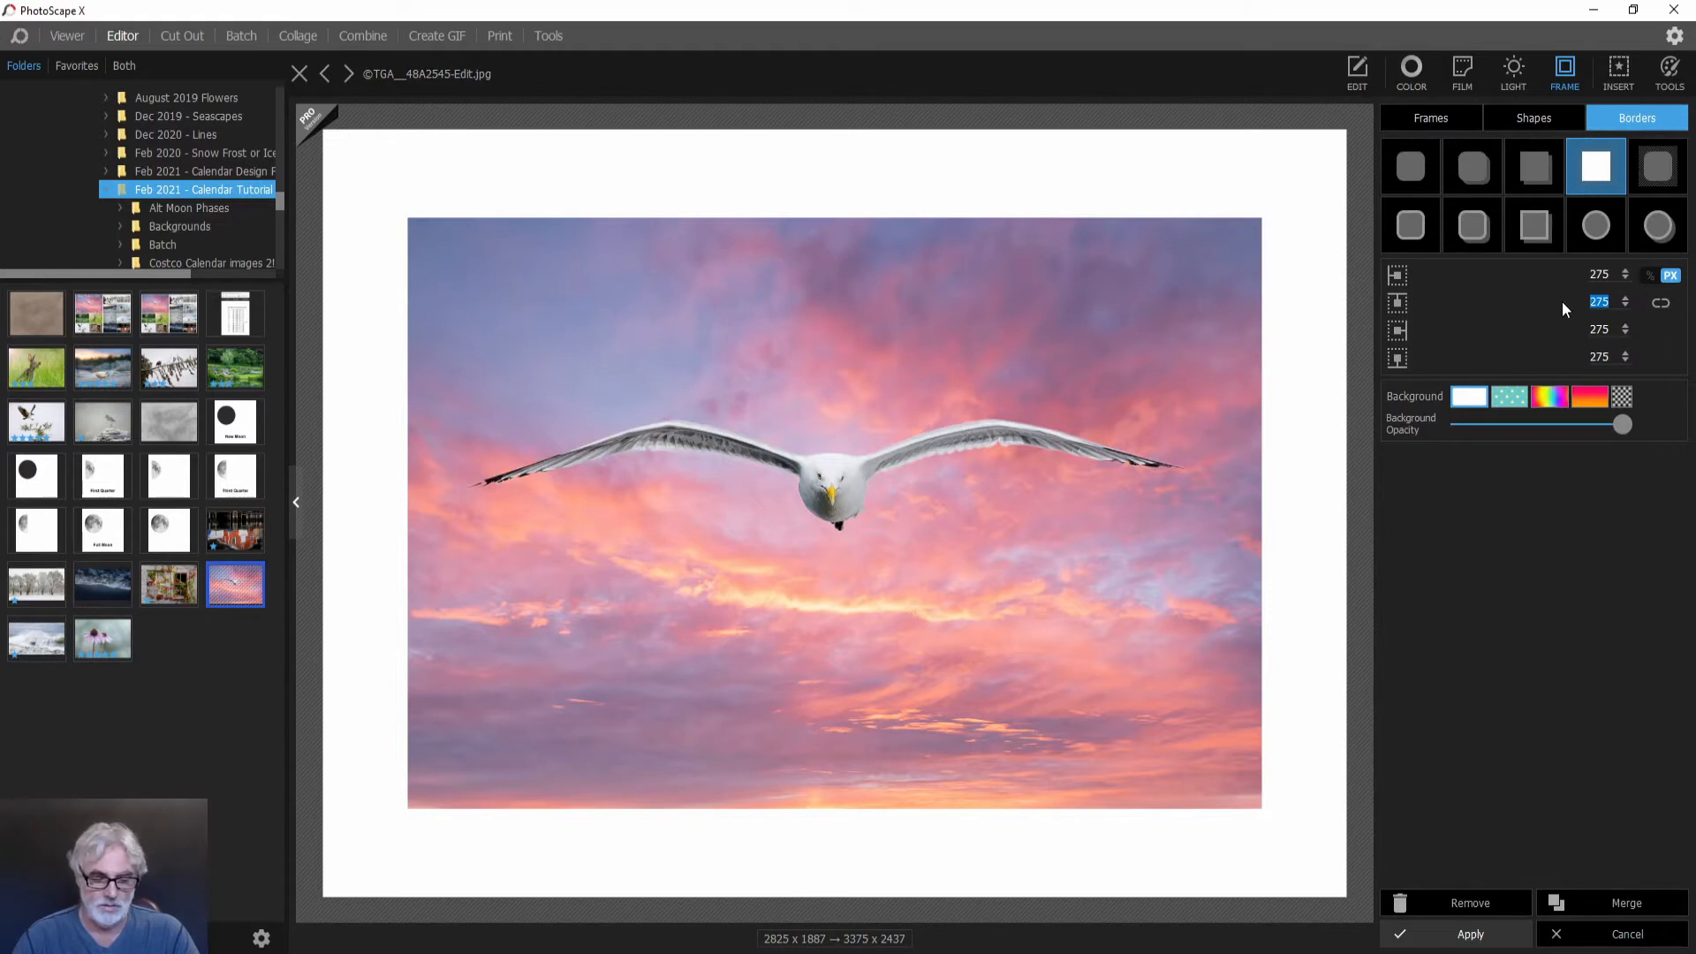
type("280")
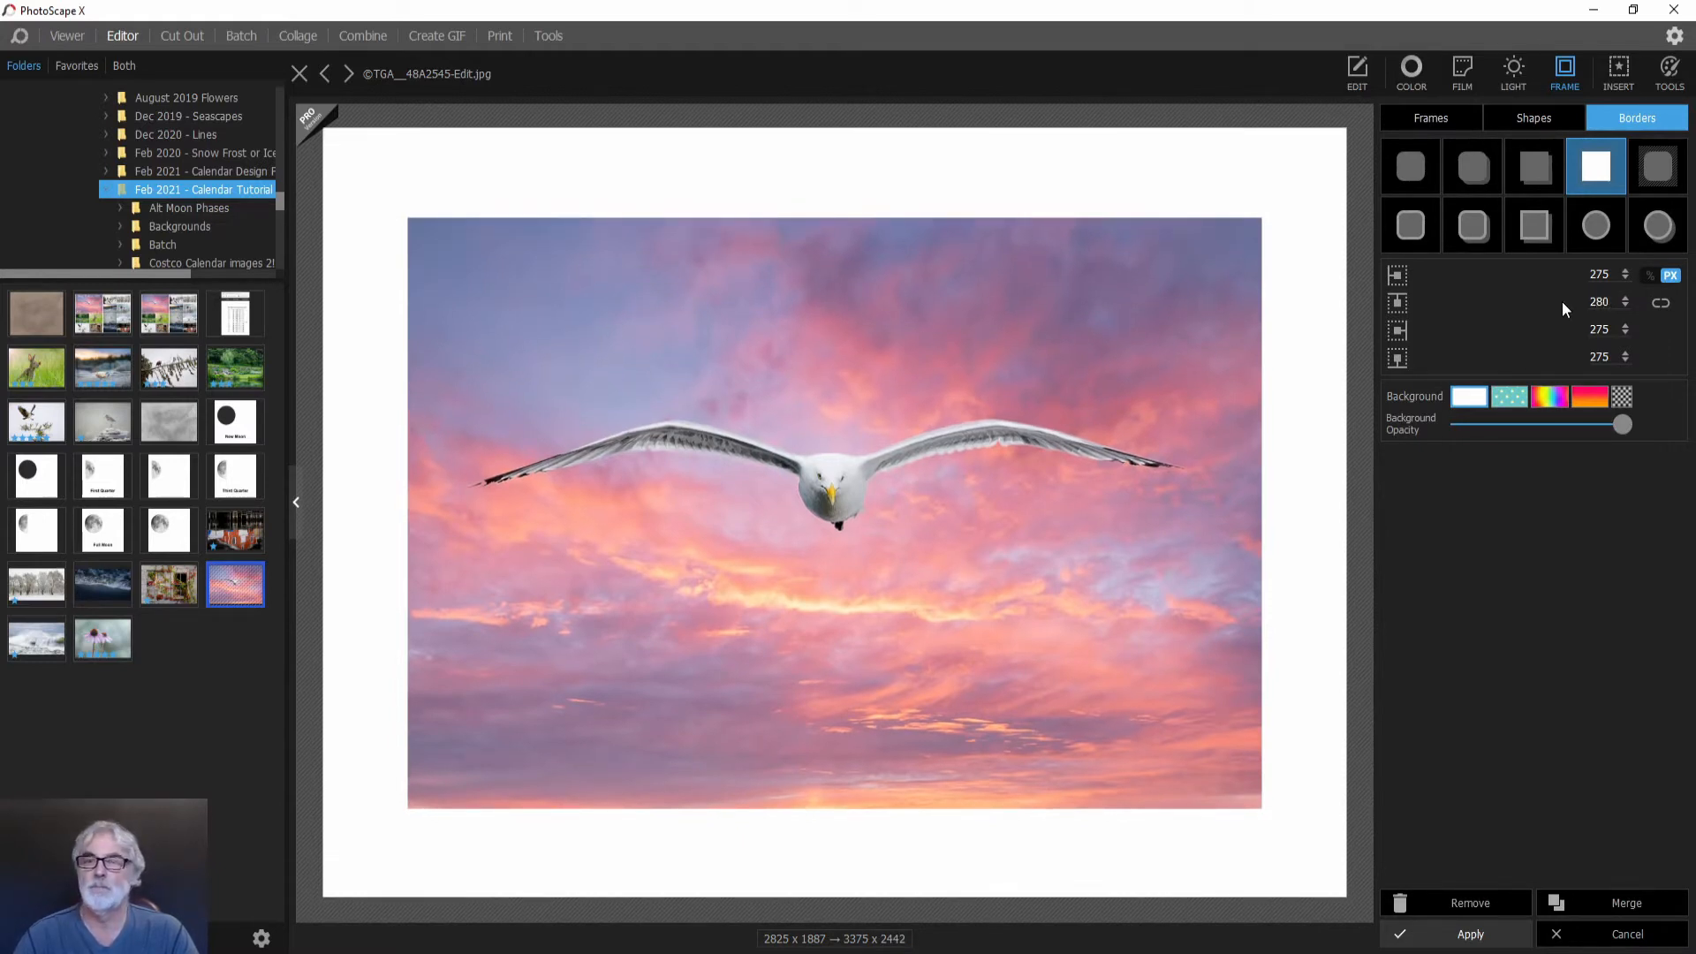
left_click_drag(1609, 357, 1562, 357)
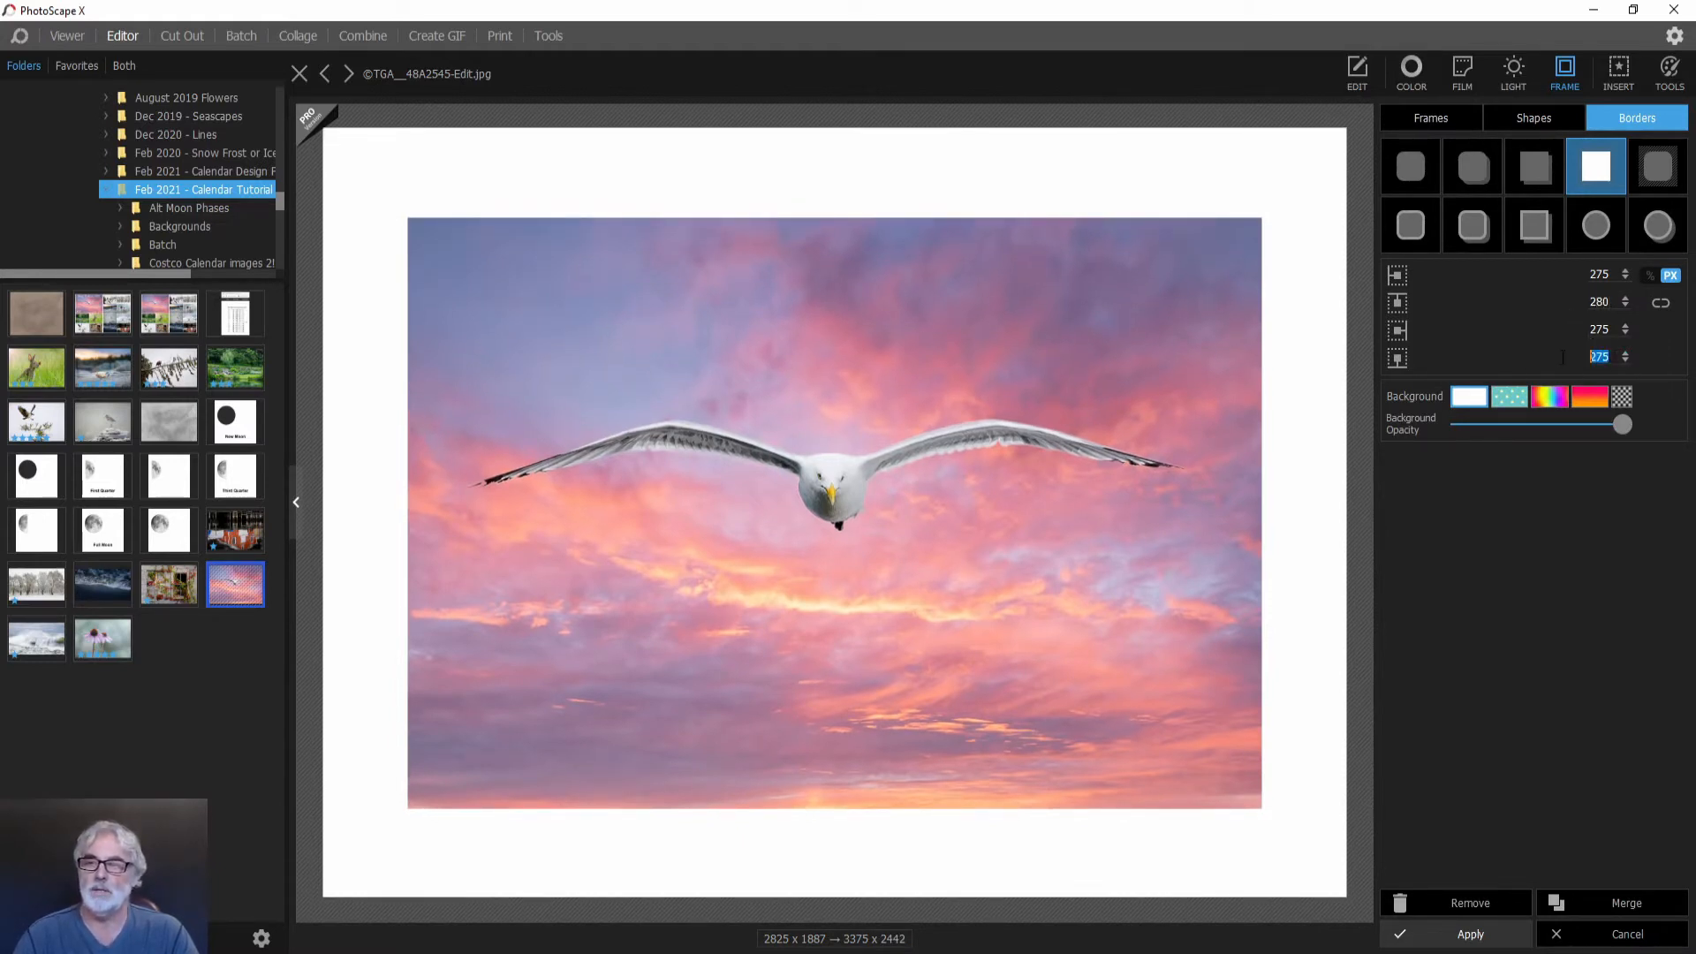
type("4")
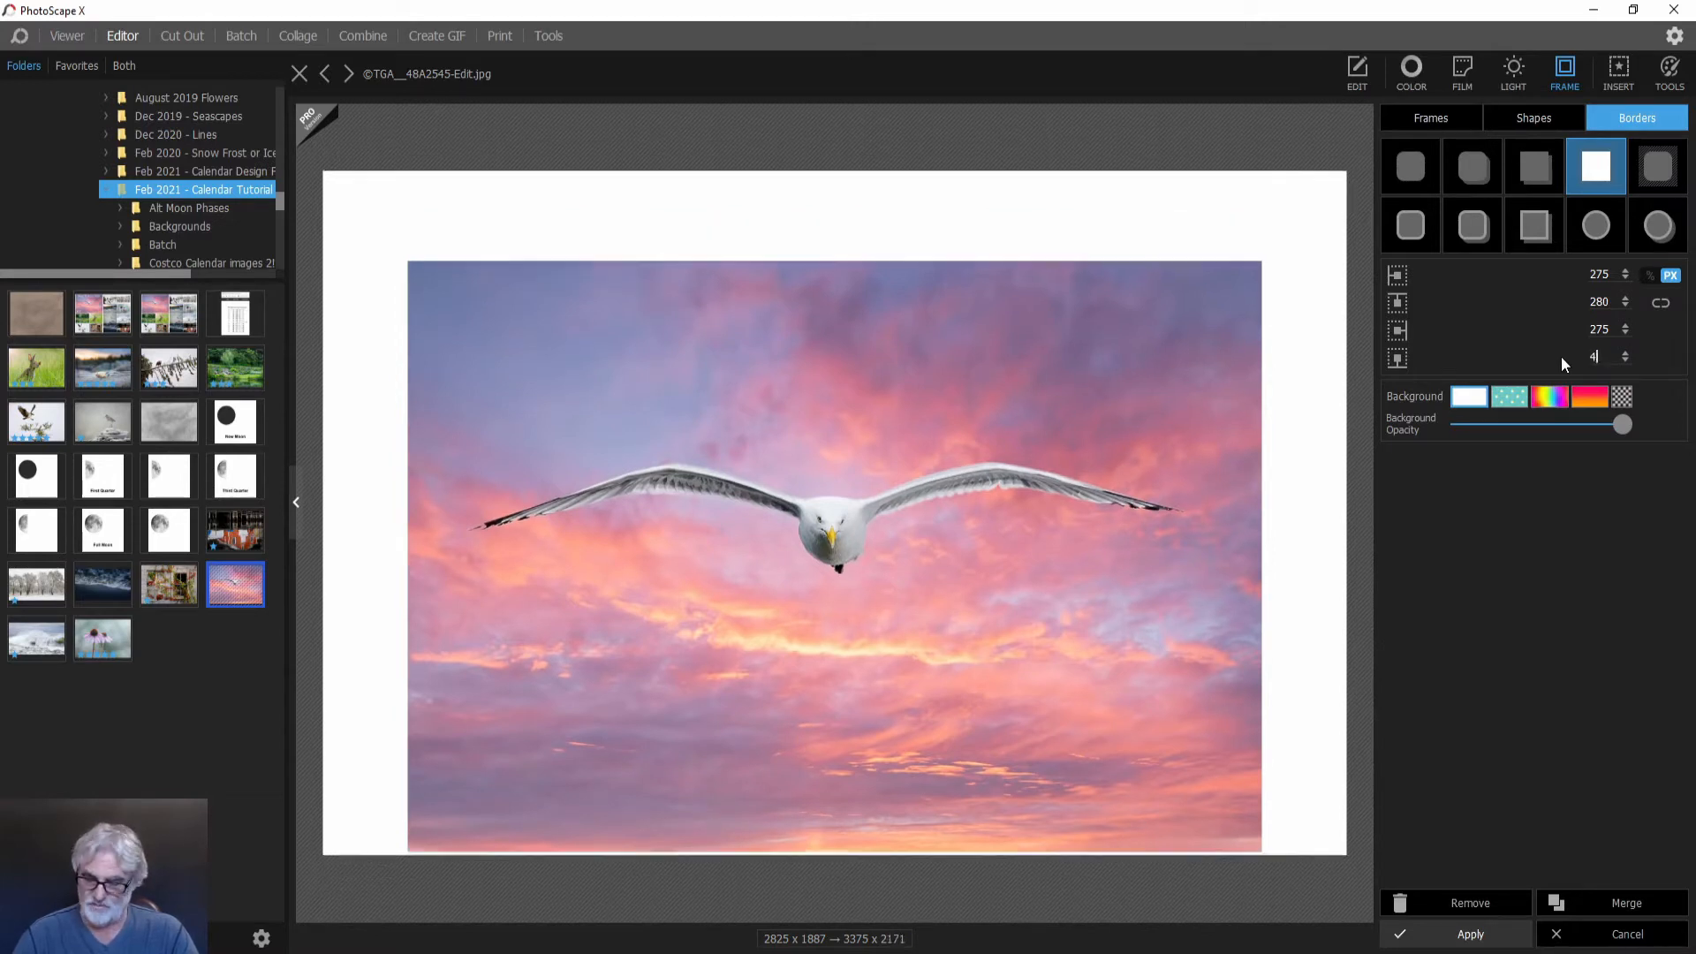
type("58")
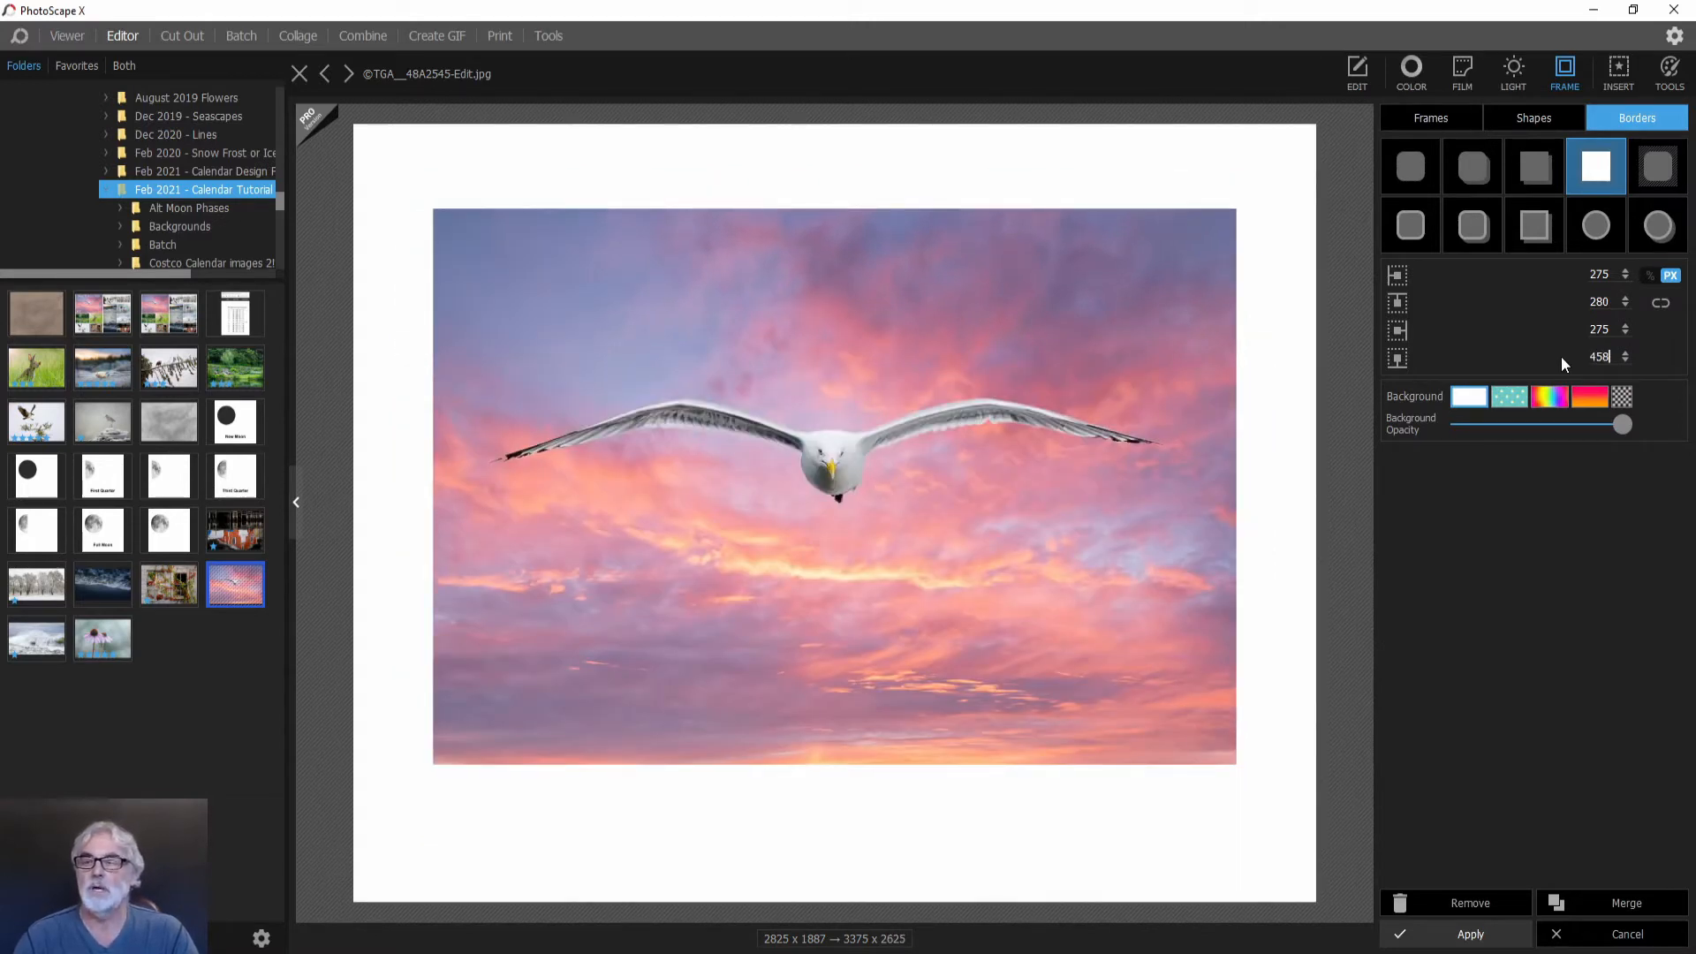
Set the second border's background to black (#ff000000) and apply the border to the image.
left_click(1468, 397)
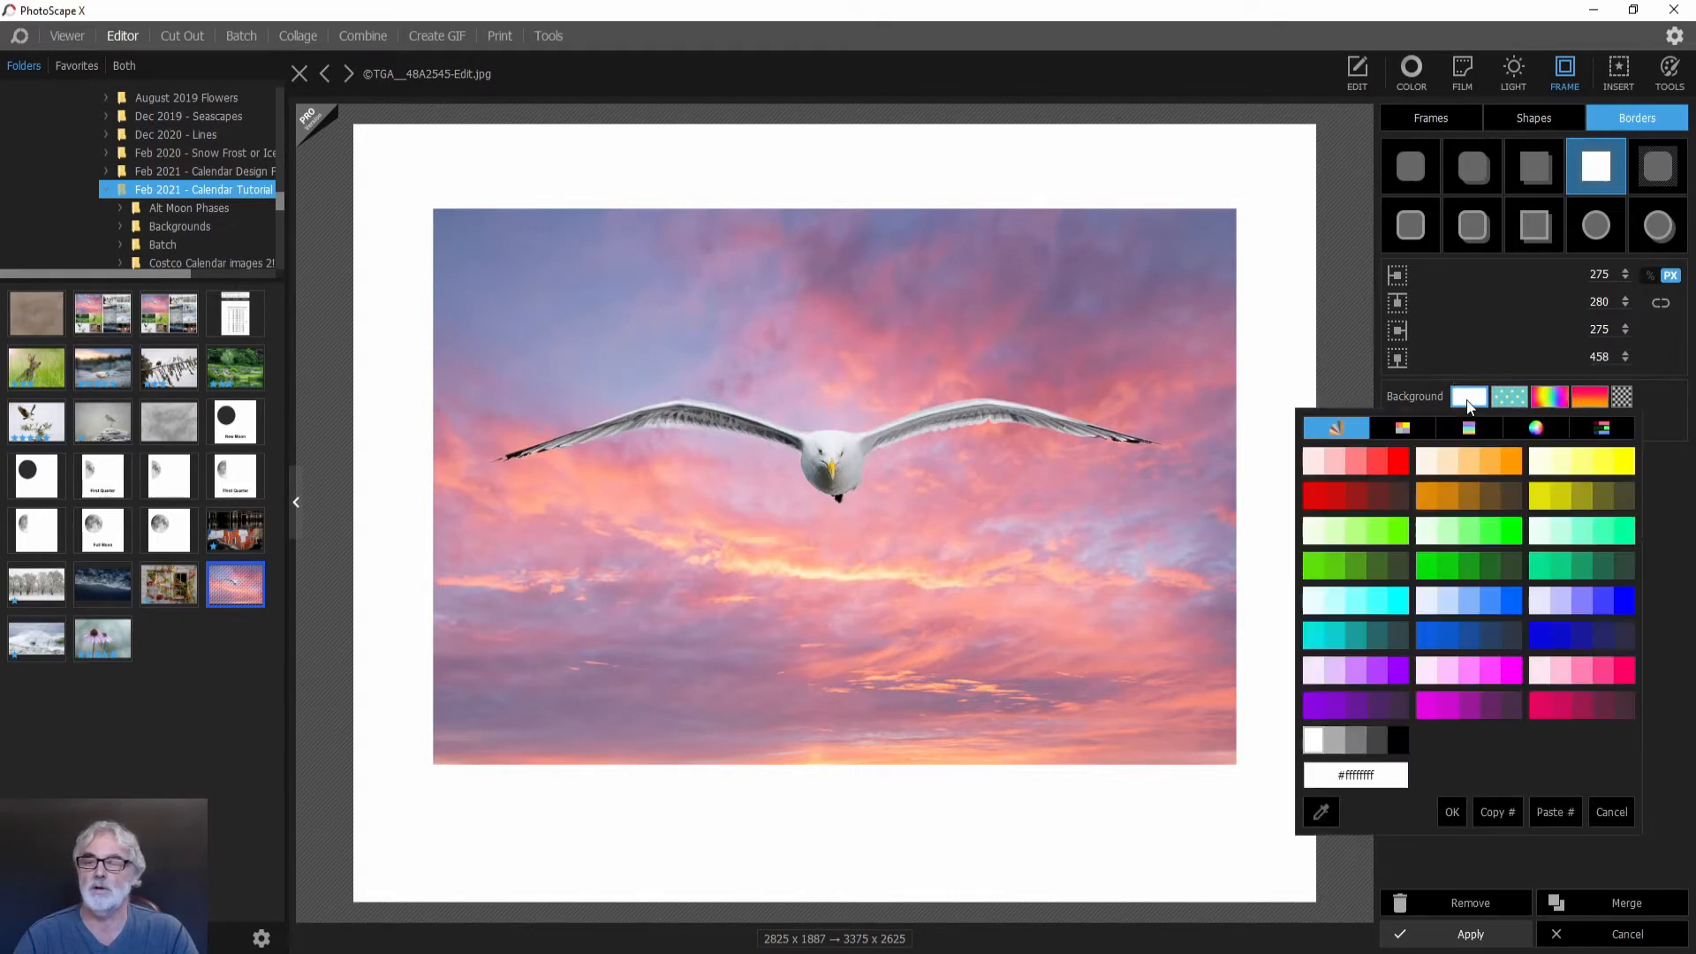
left_click(1399, 738)
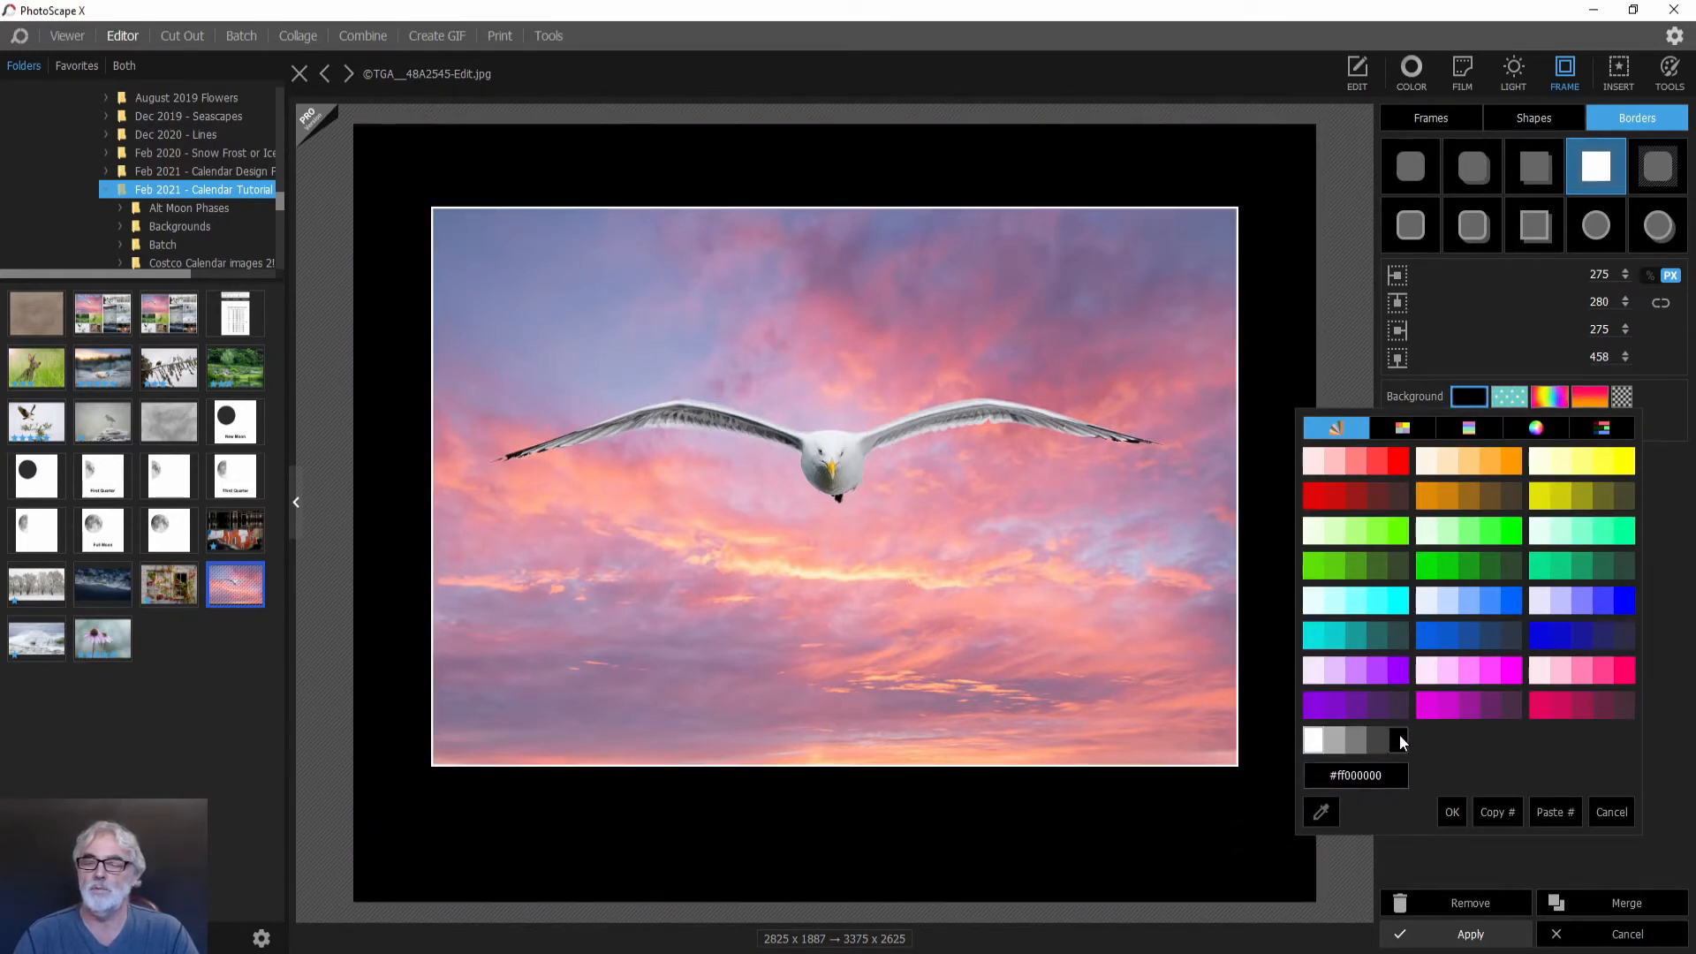
left_click(1400, 737)
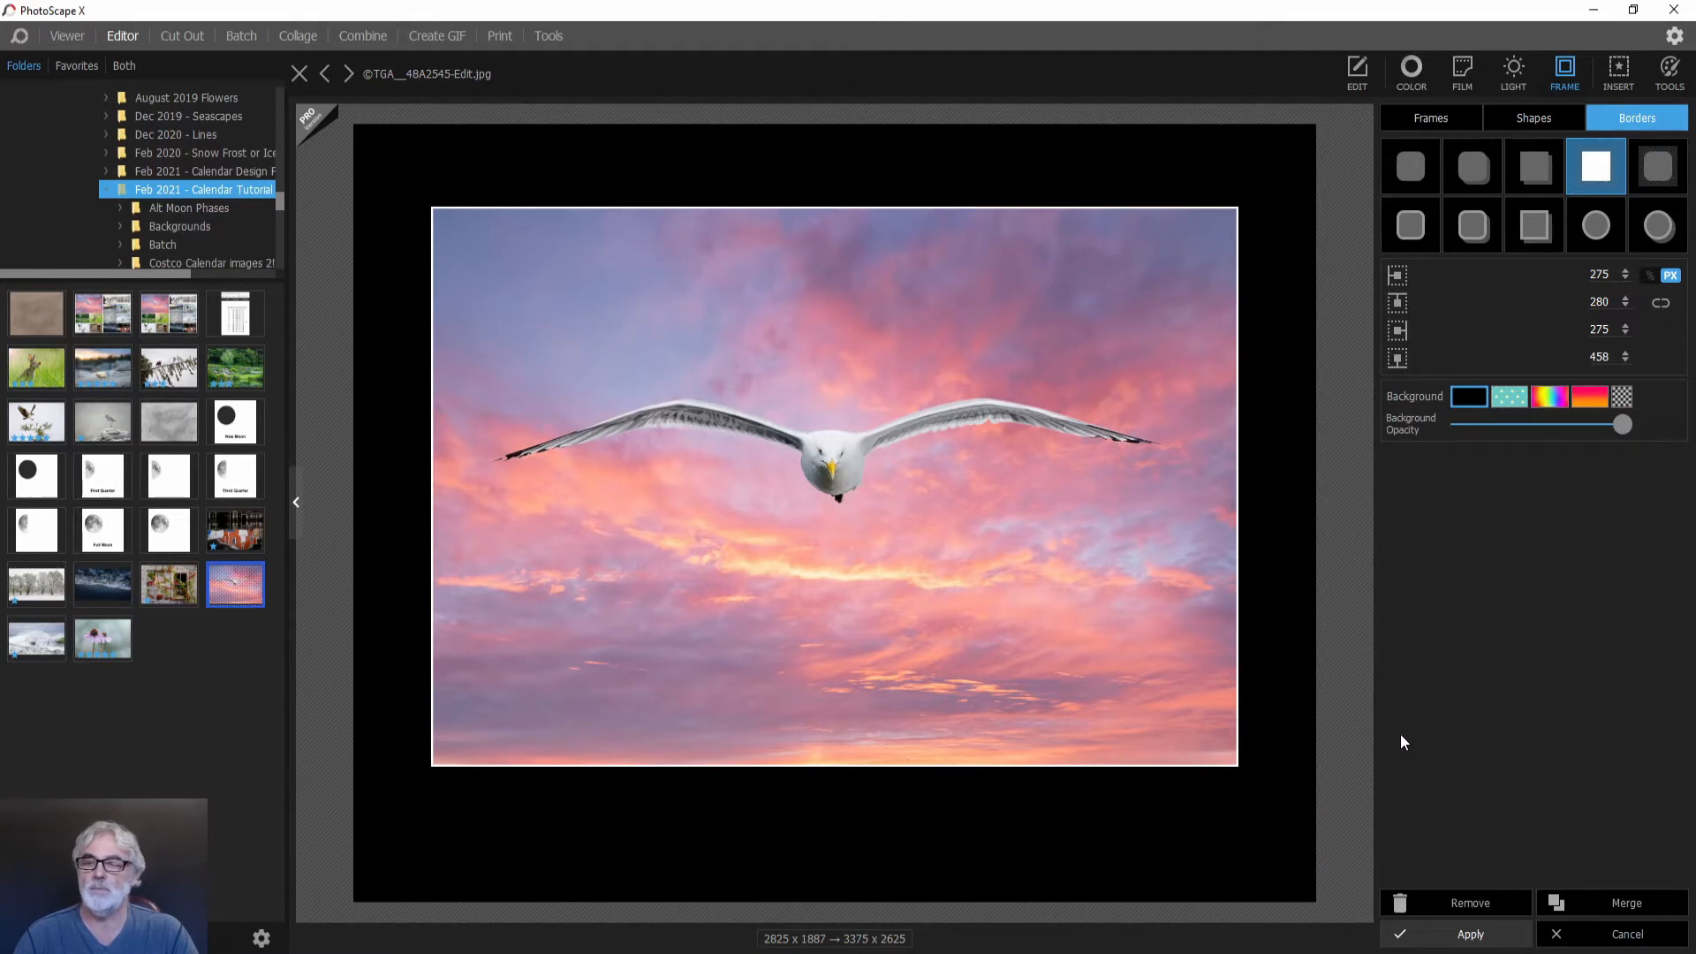
left_click(1471, 936)
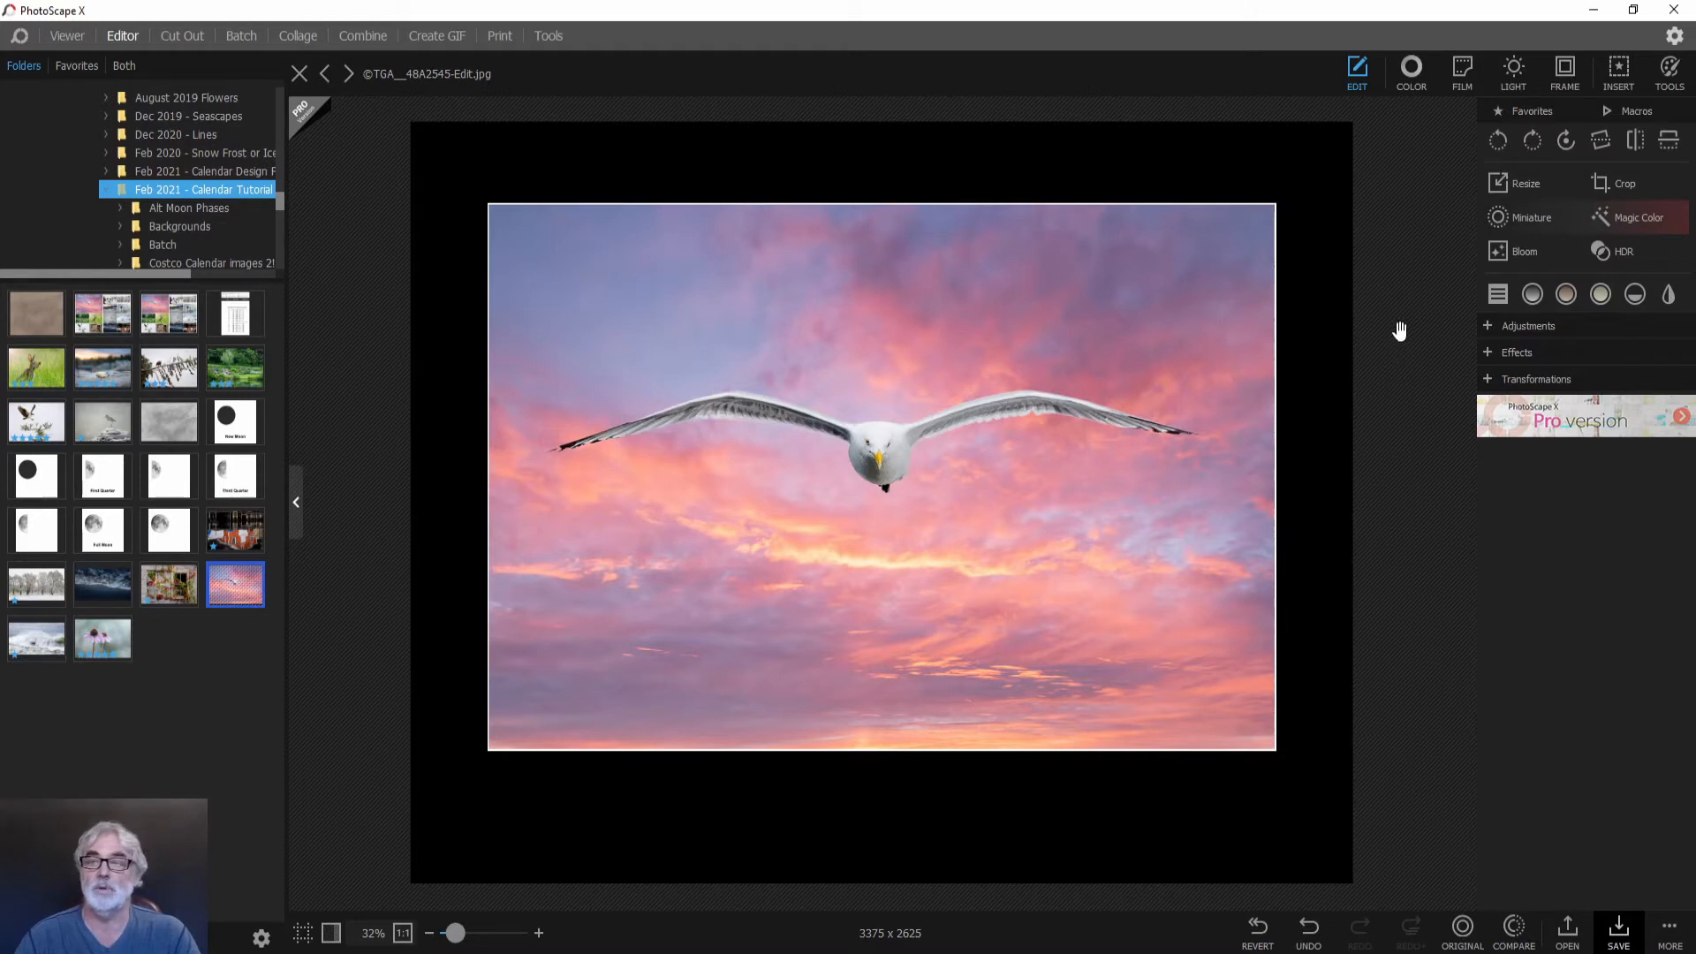
Draw a level white line of thickness 30 across the black frame below the photo, placed against the photo's lower edge.
left_click(1619, 71)
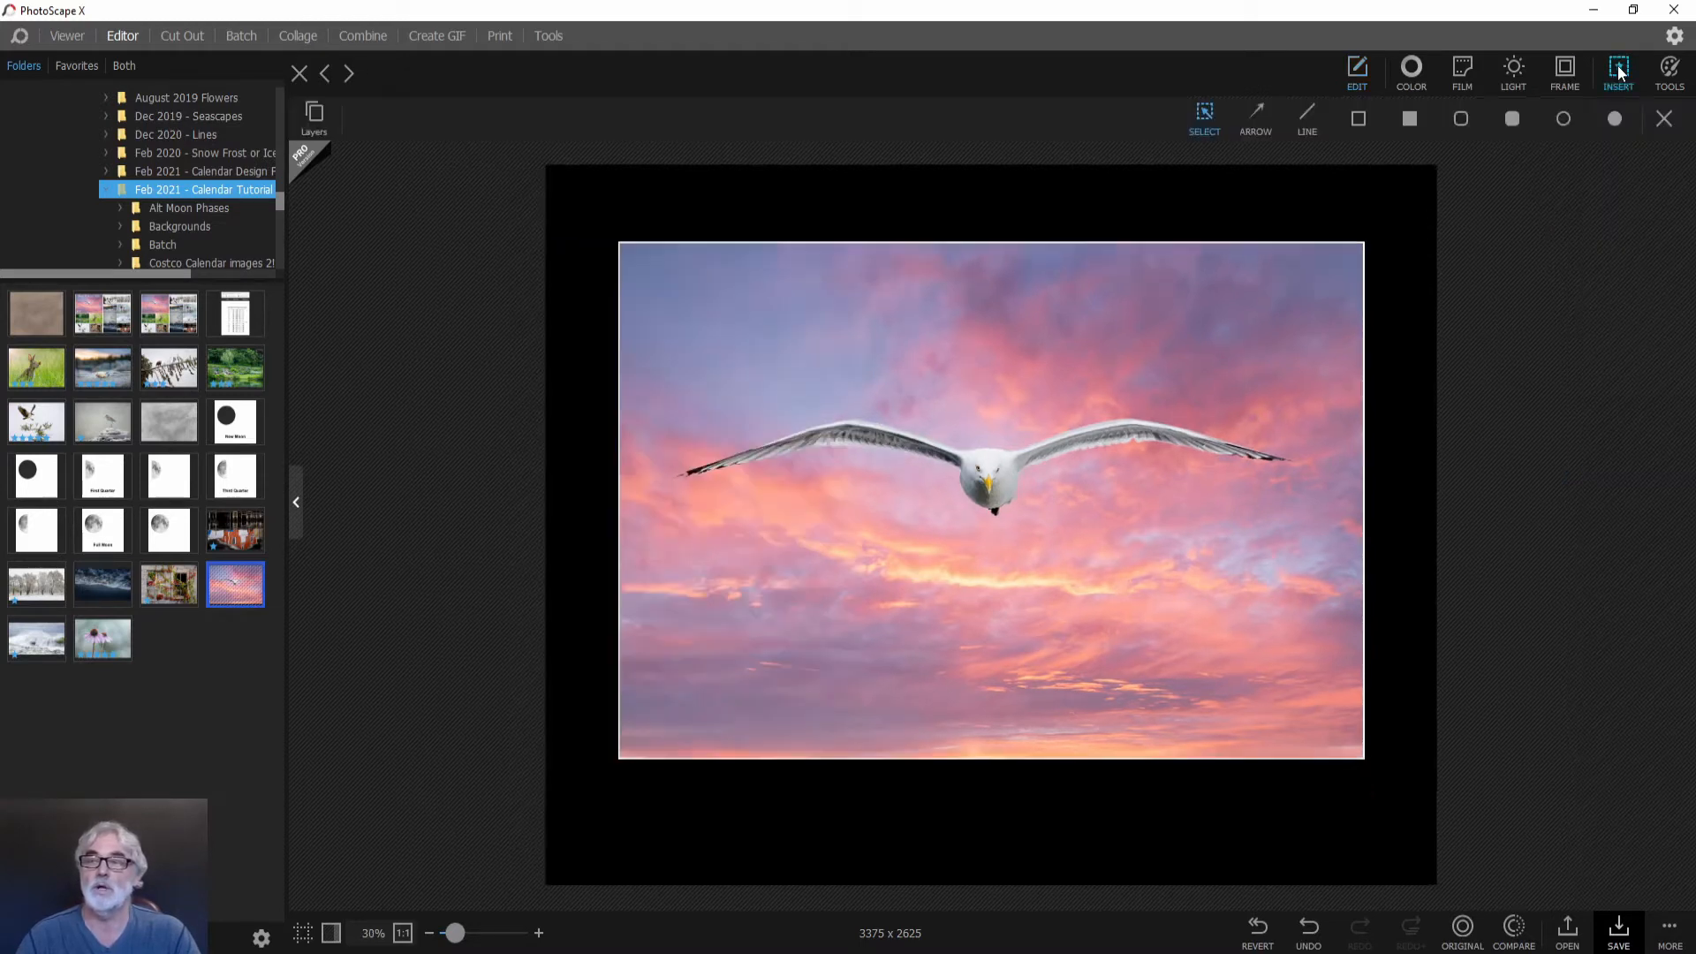
left_click(1306, 118)
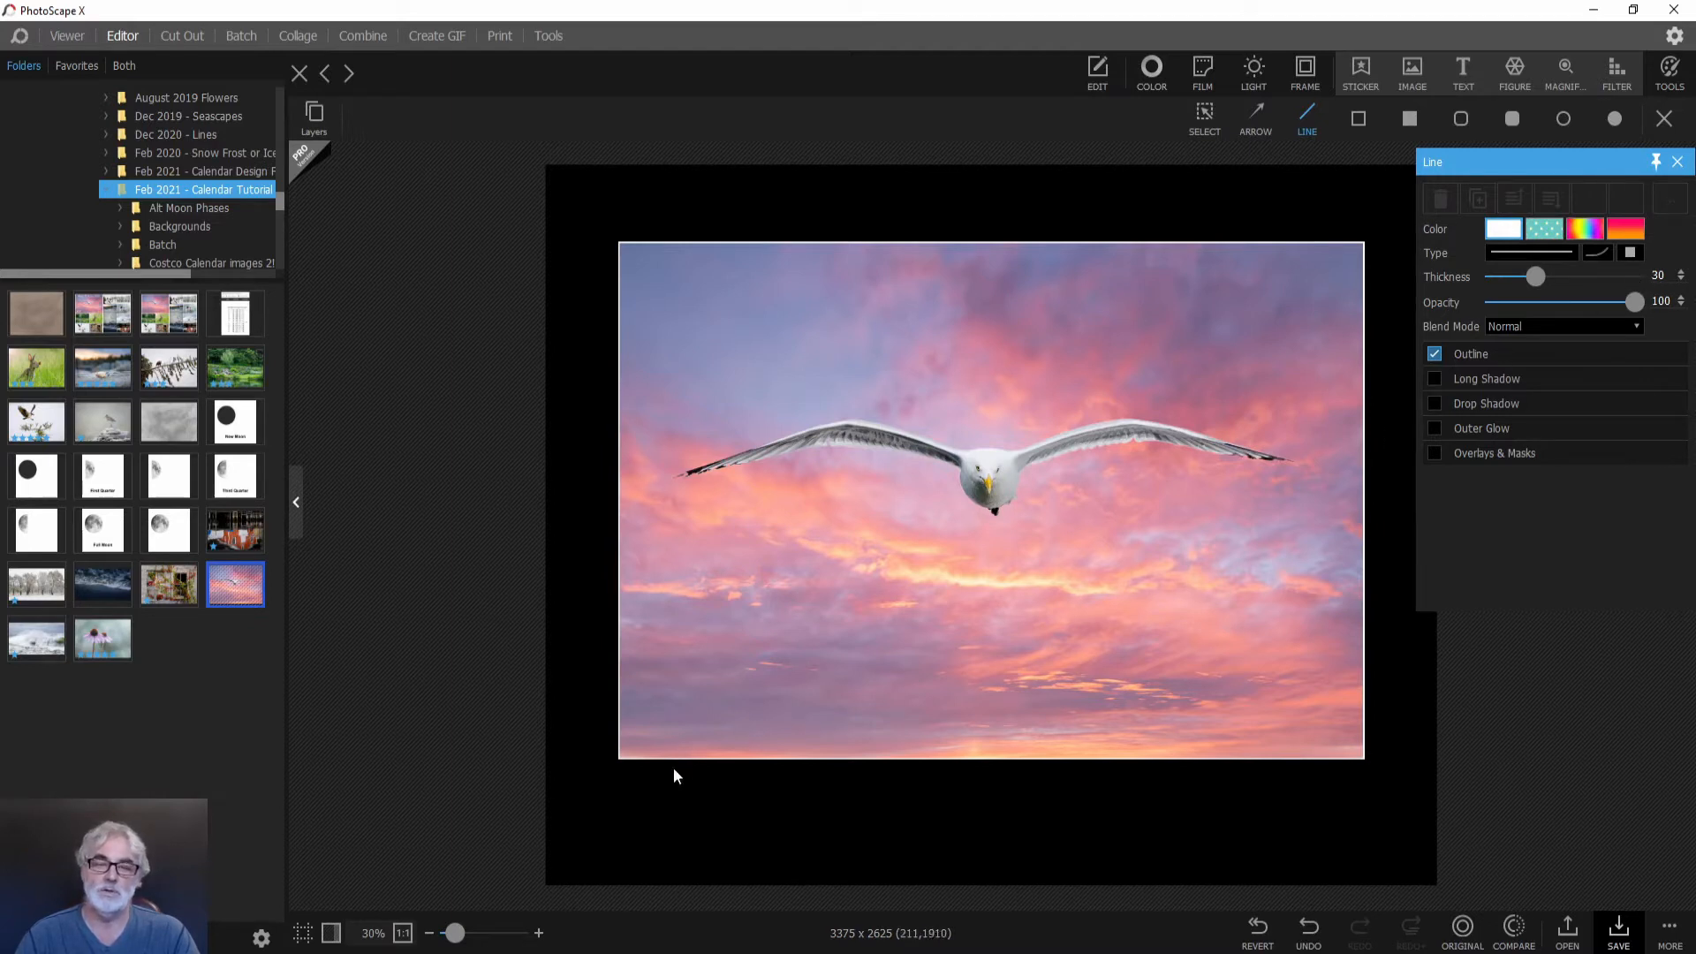
mouse_move(655, 778)
left_mouse_down()
mouse_move(1360, 779)
mouse_move(1343, 789)
left_mouse_up()
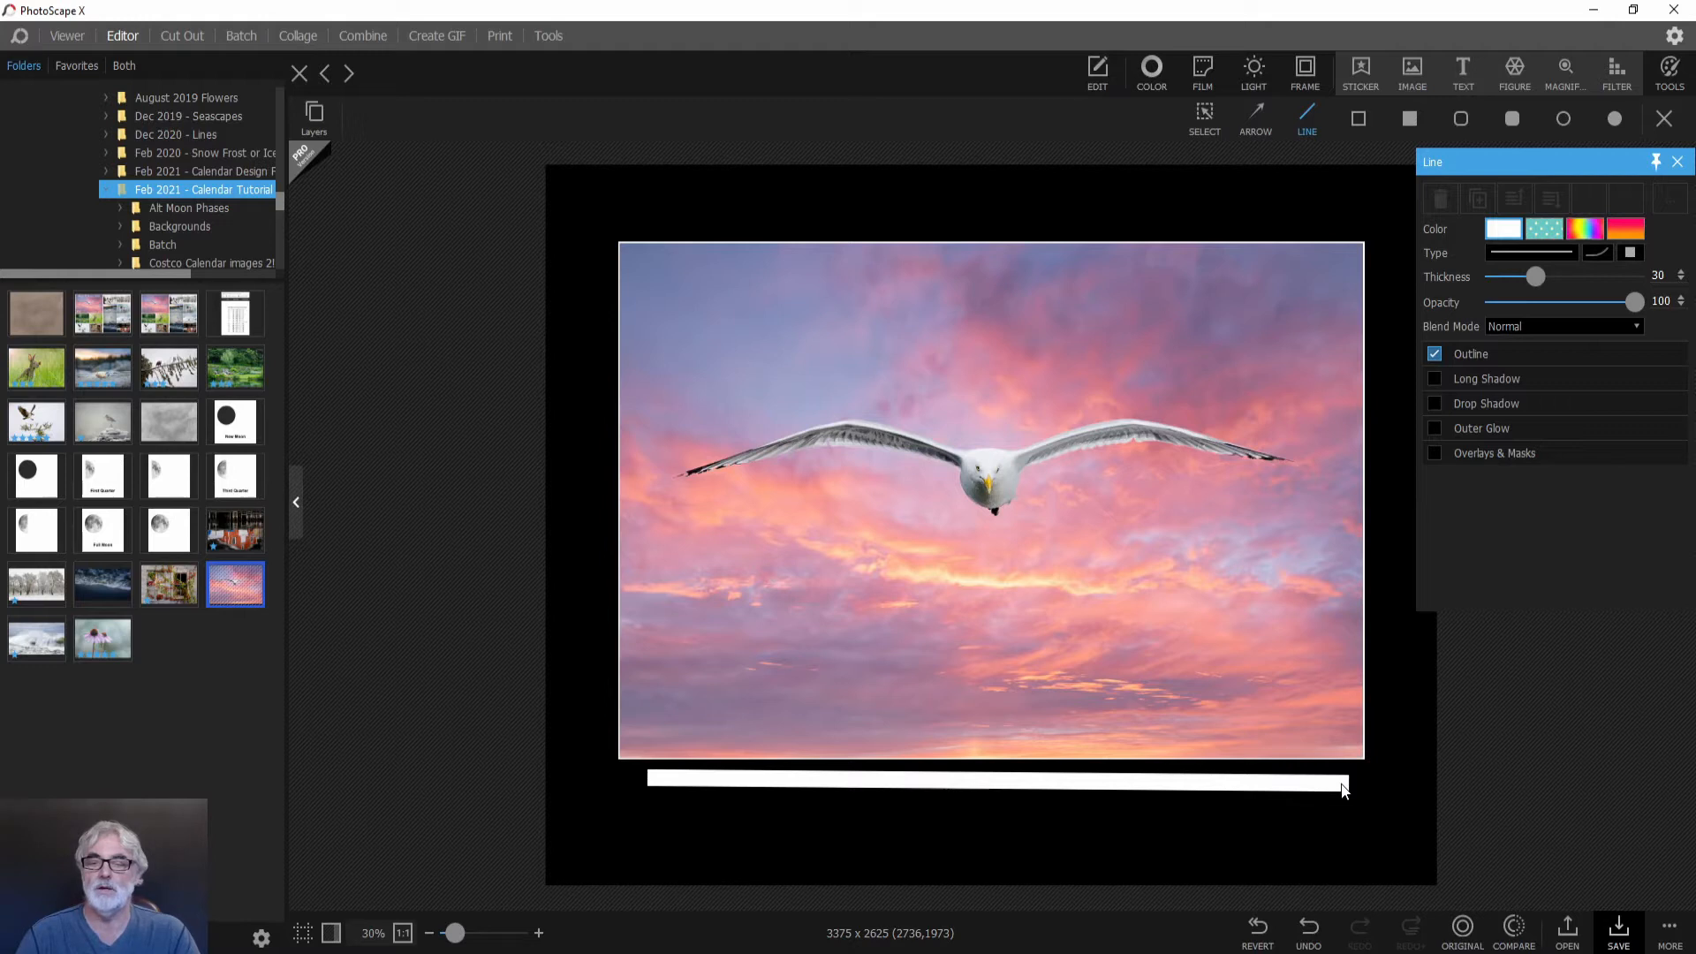
left_click_drag(1343, 790, 1343, 785)
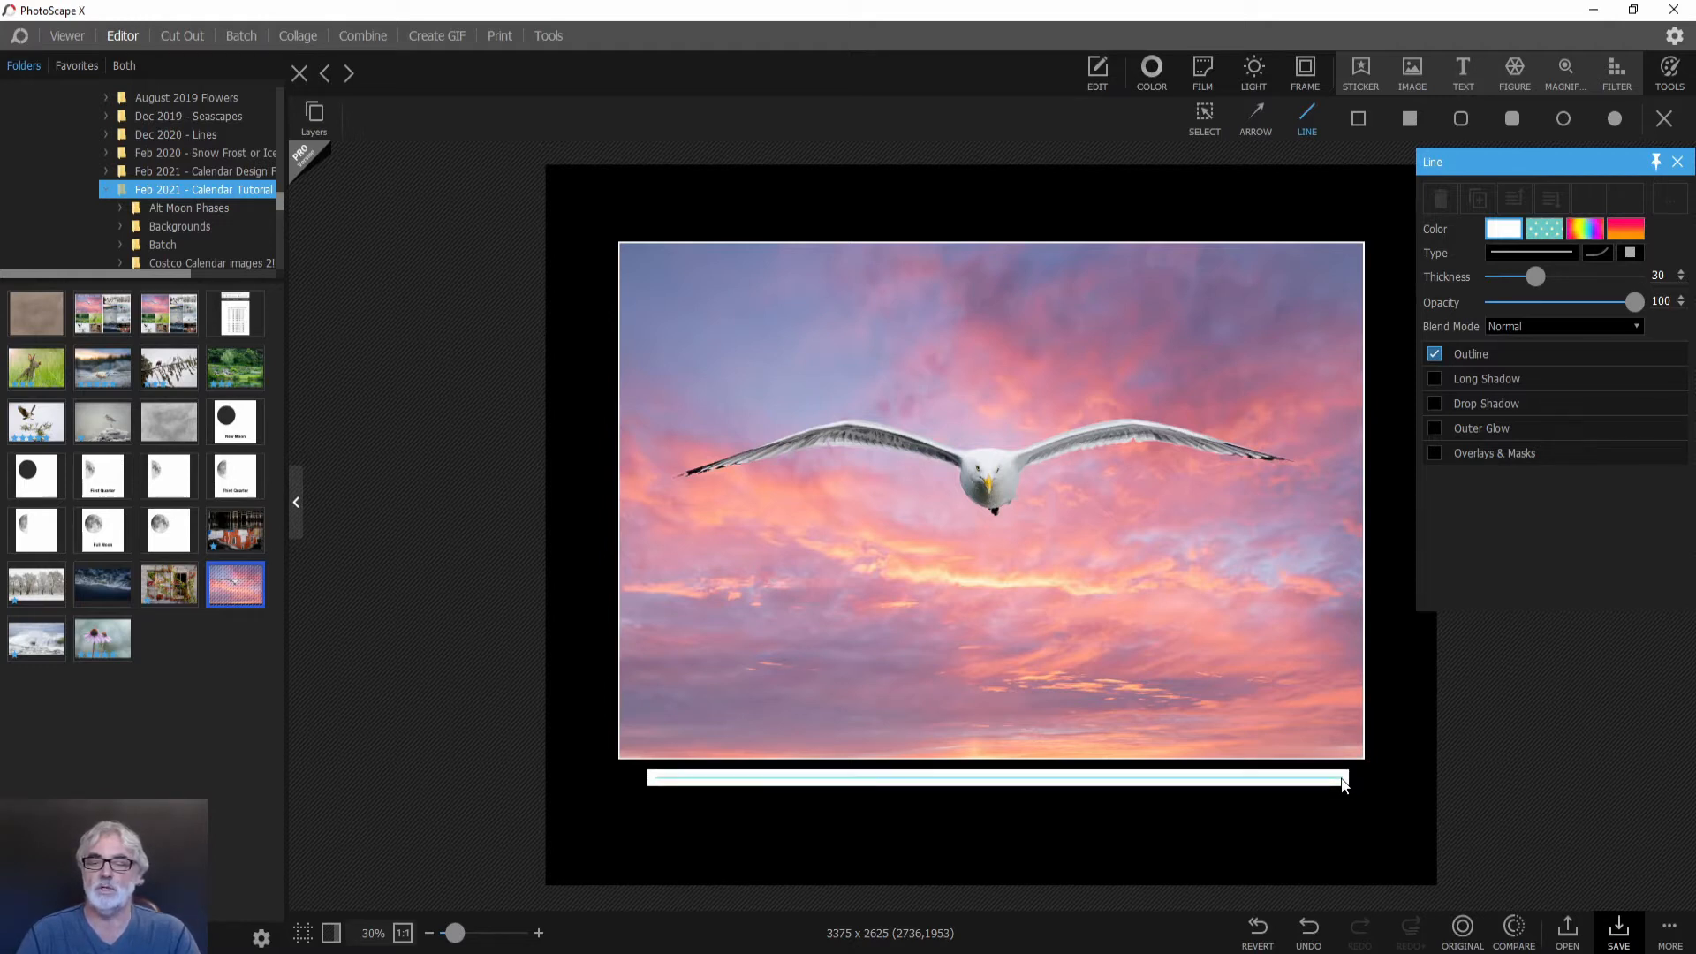
left_click_drag(1344, 785, 1342, 784)
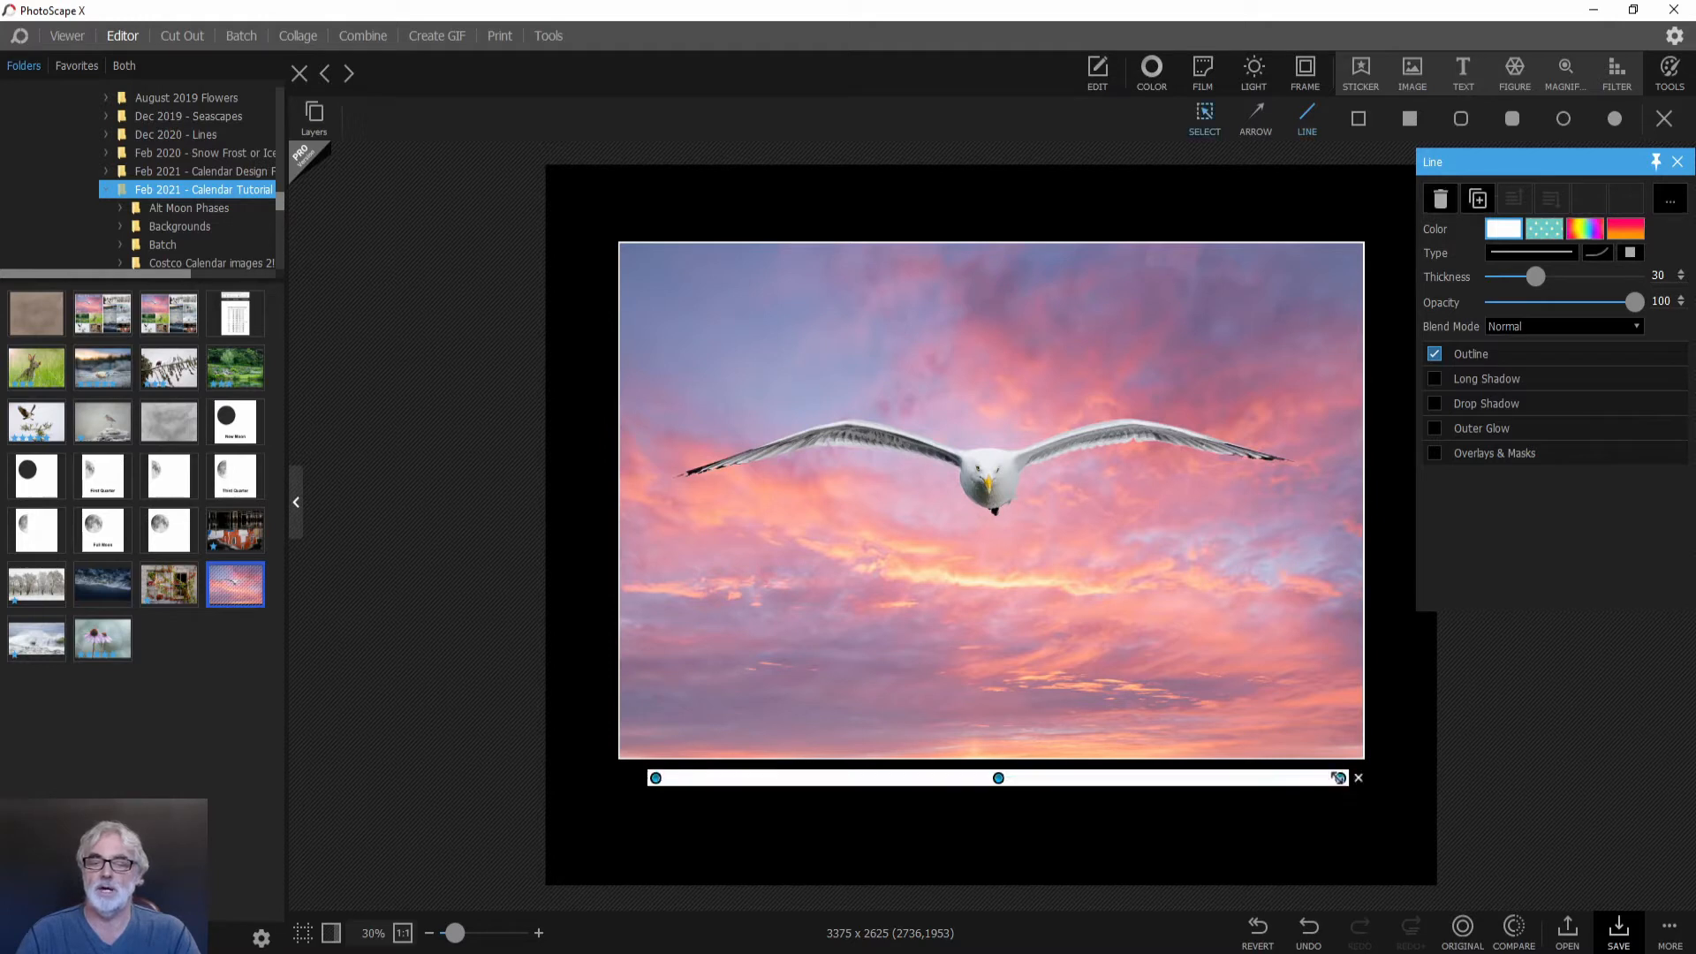
left_click_drag(1031, 787, 1029, 779)
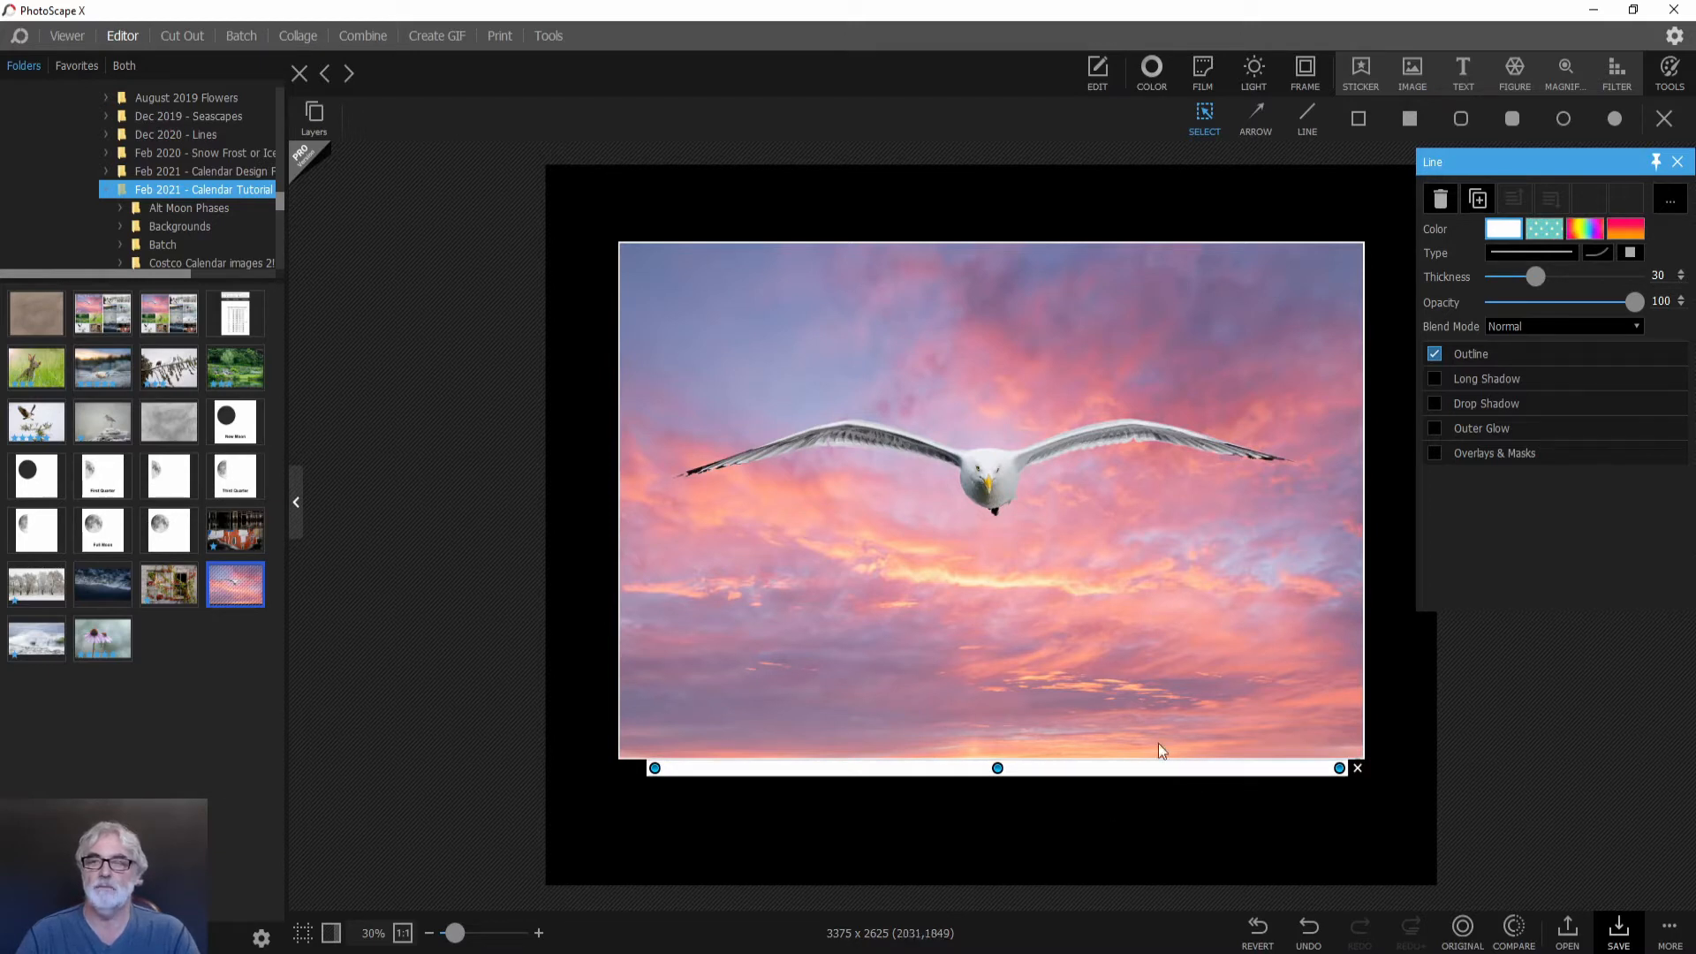
Insert a text object reading "Close To Home 2021".
left_click(1465, 68)
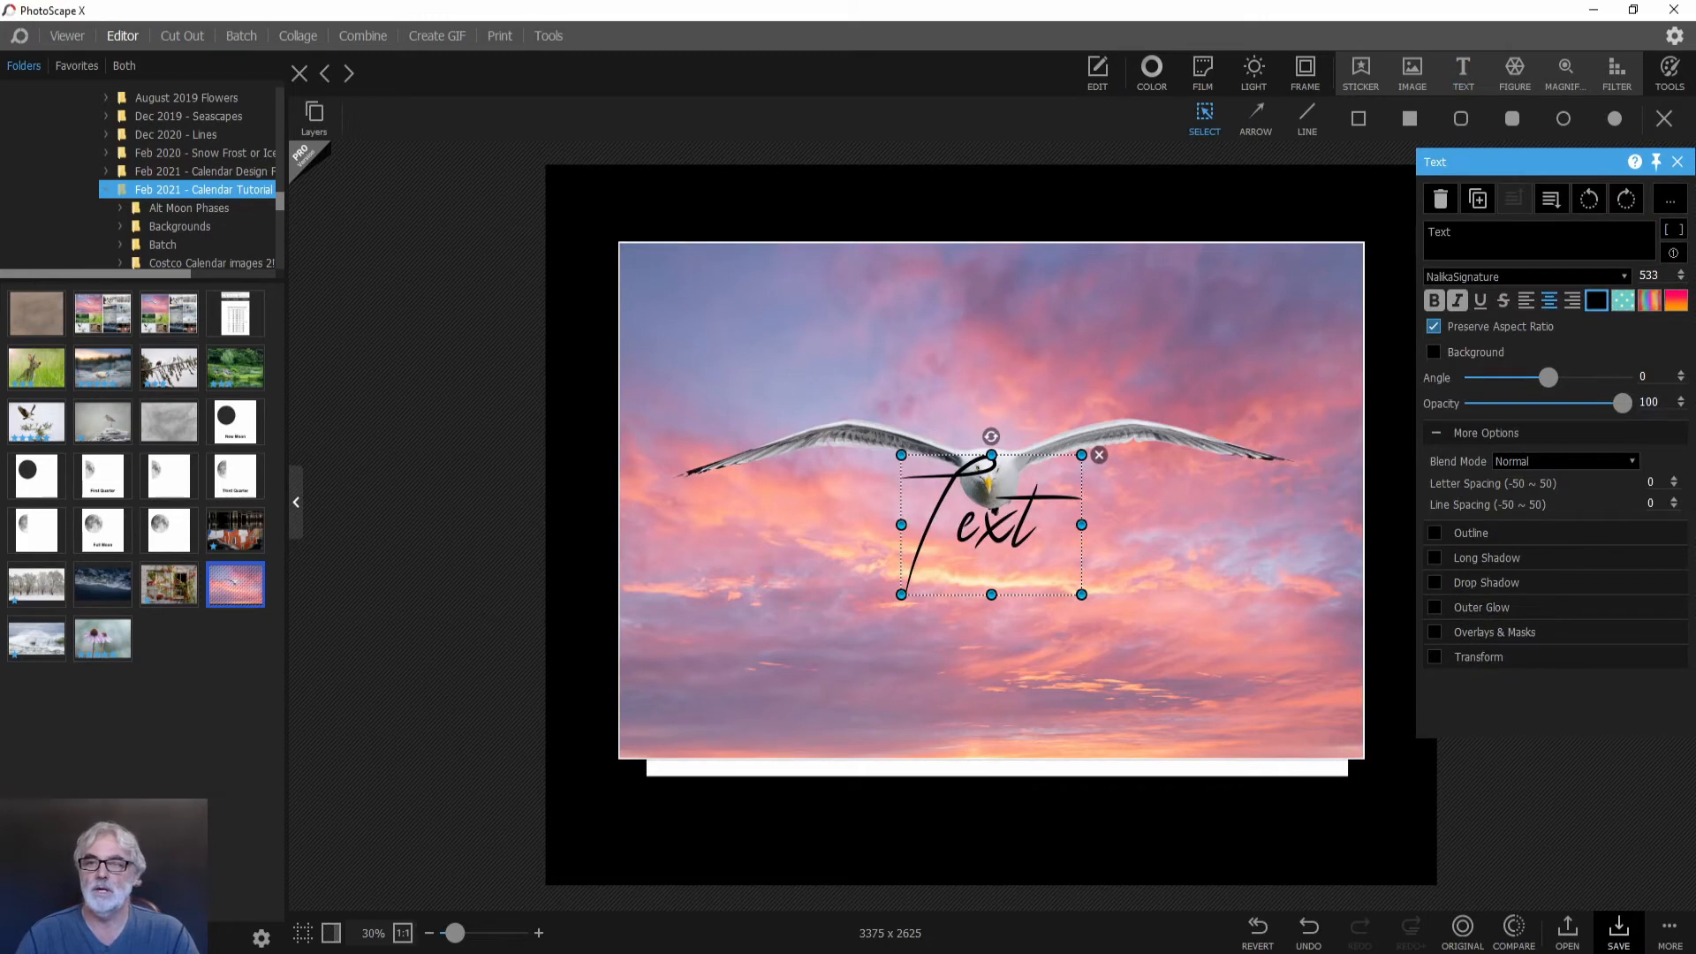
double_click(1431, 231)
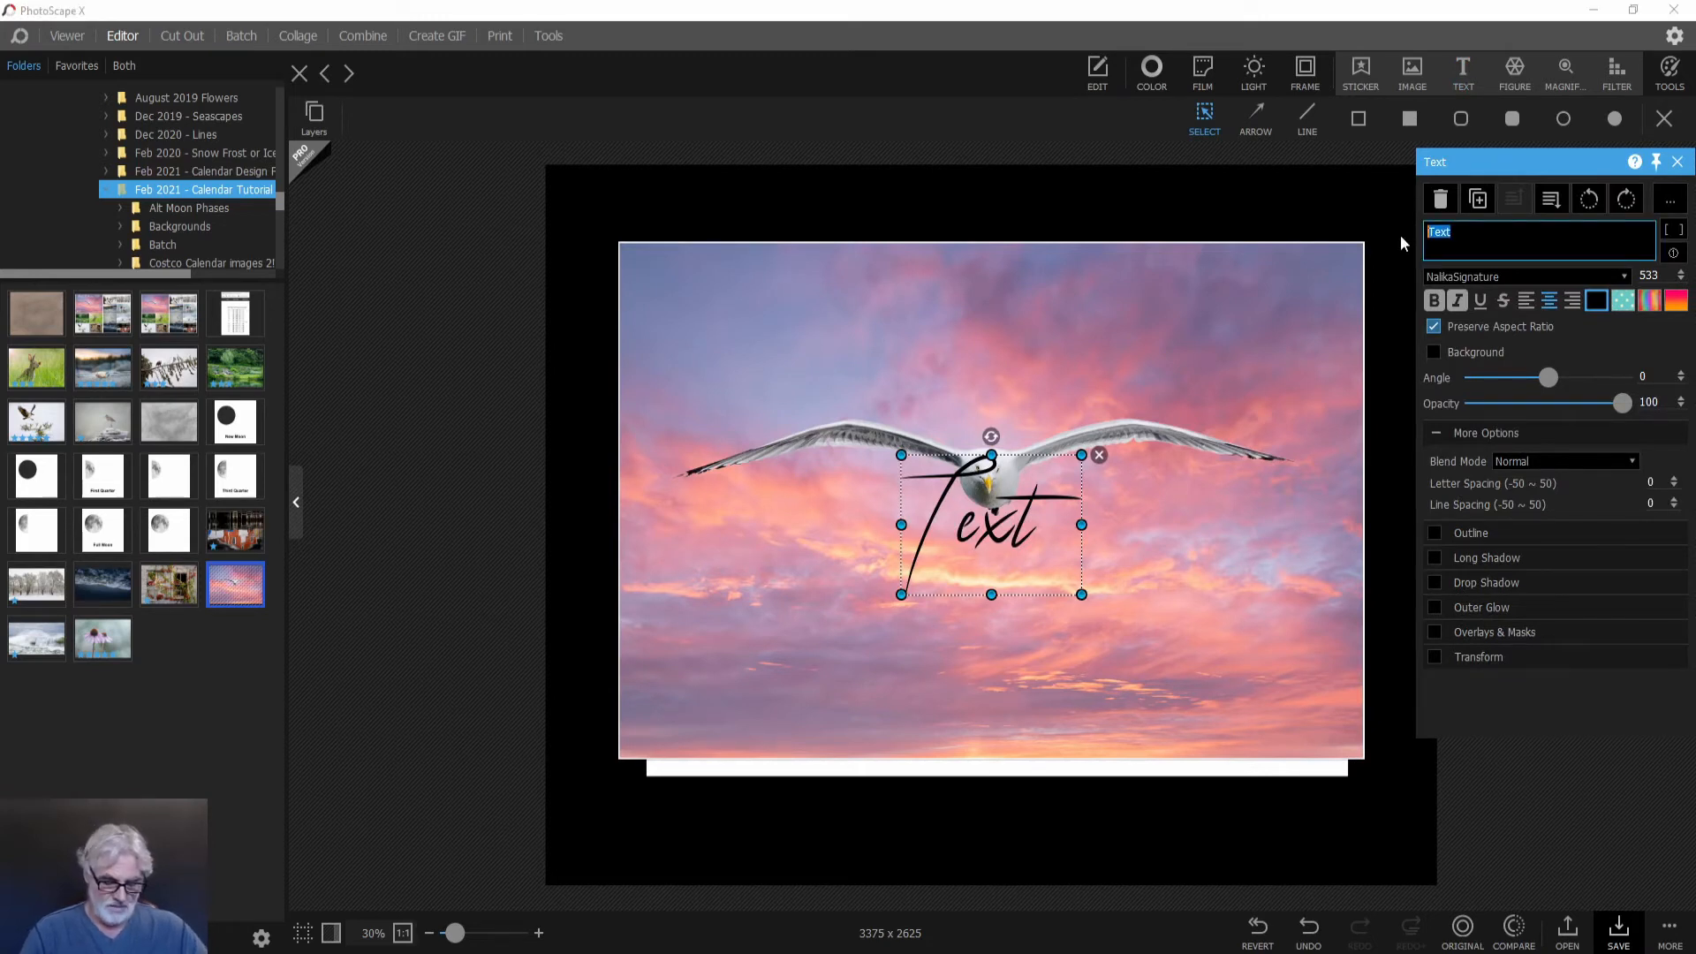
type("Close T")
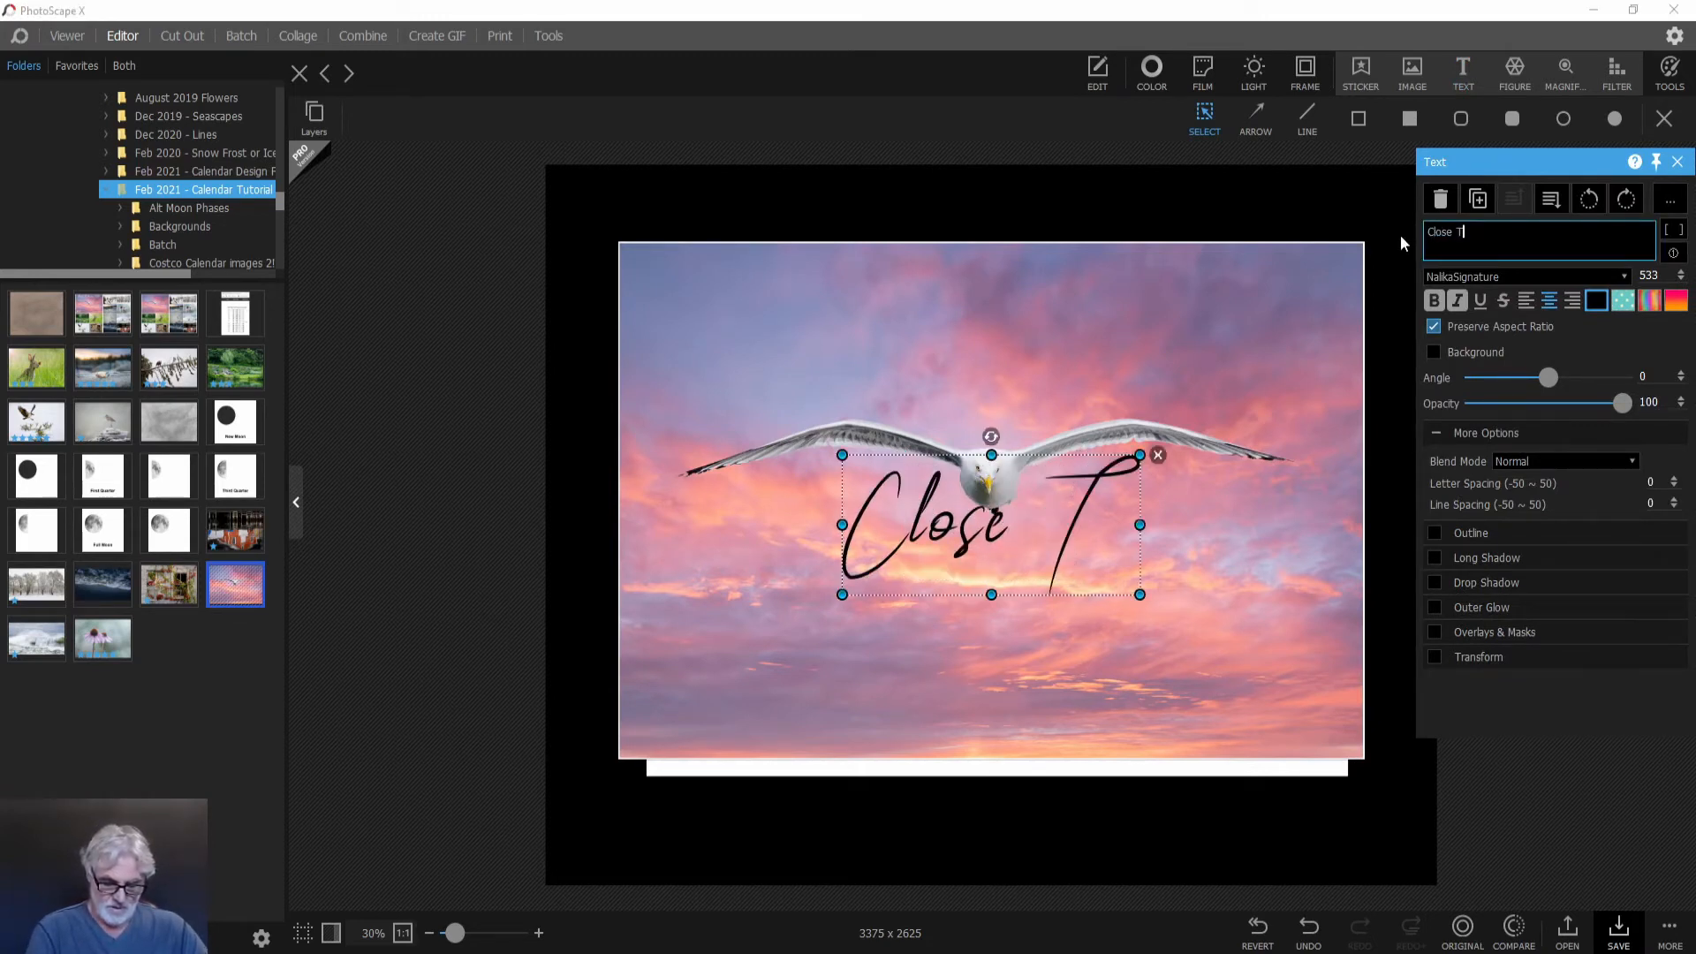
type("o Home")
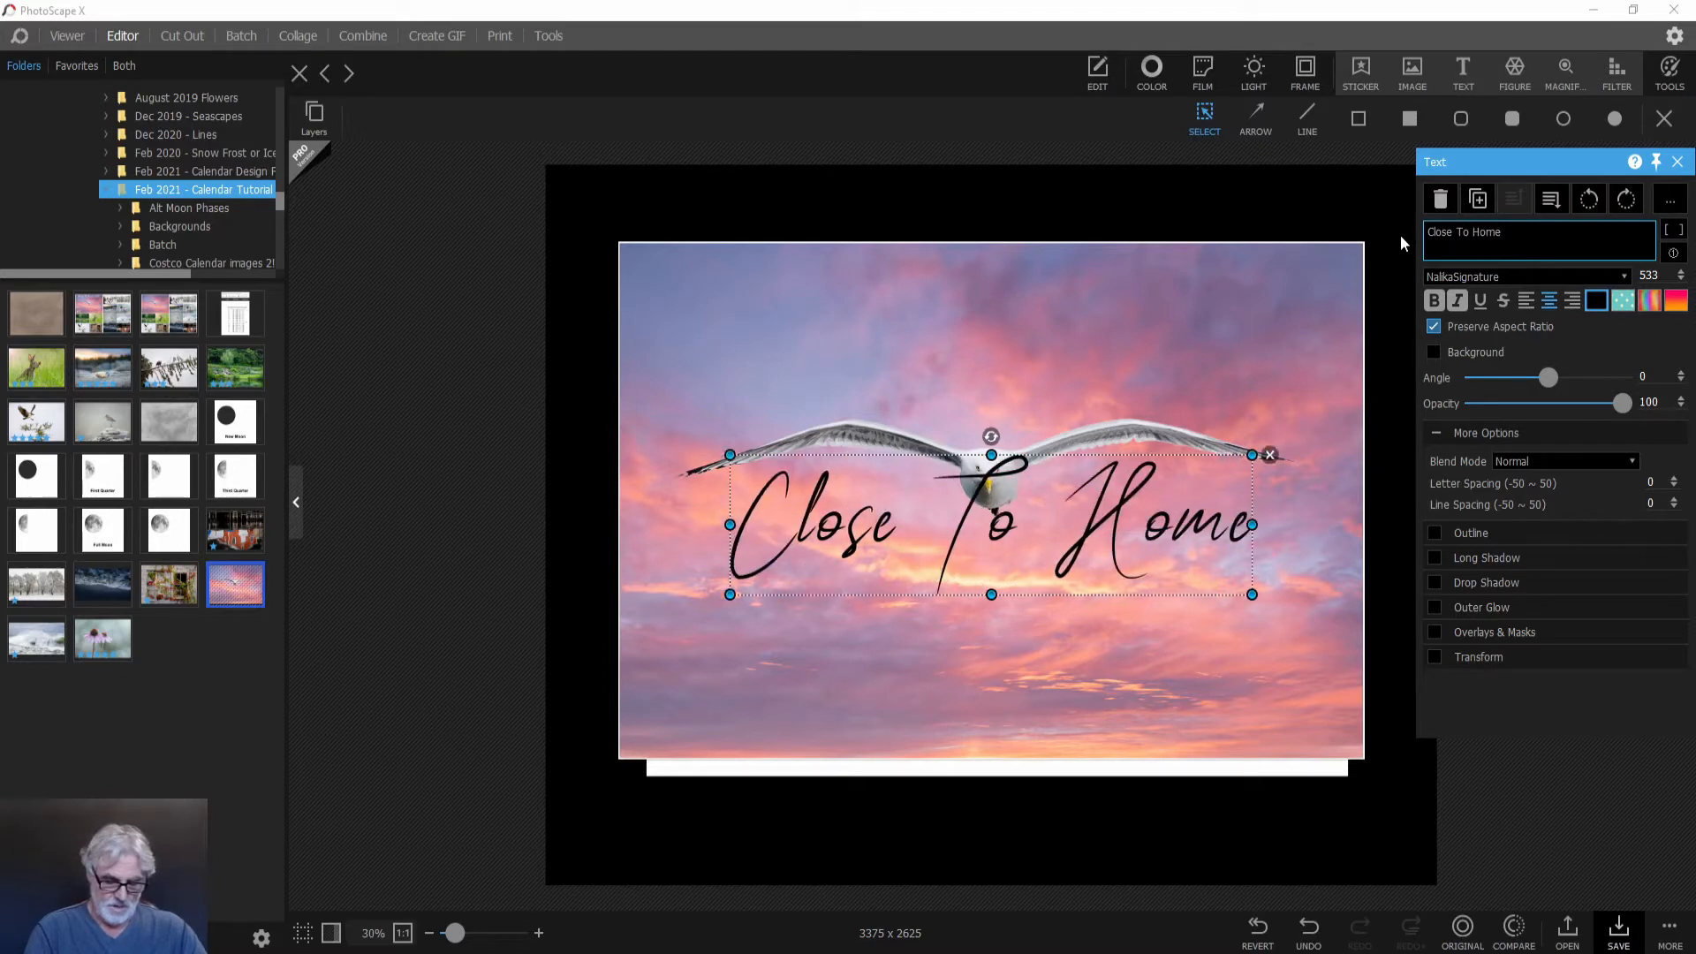
type(" 2021")
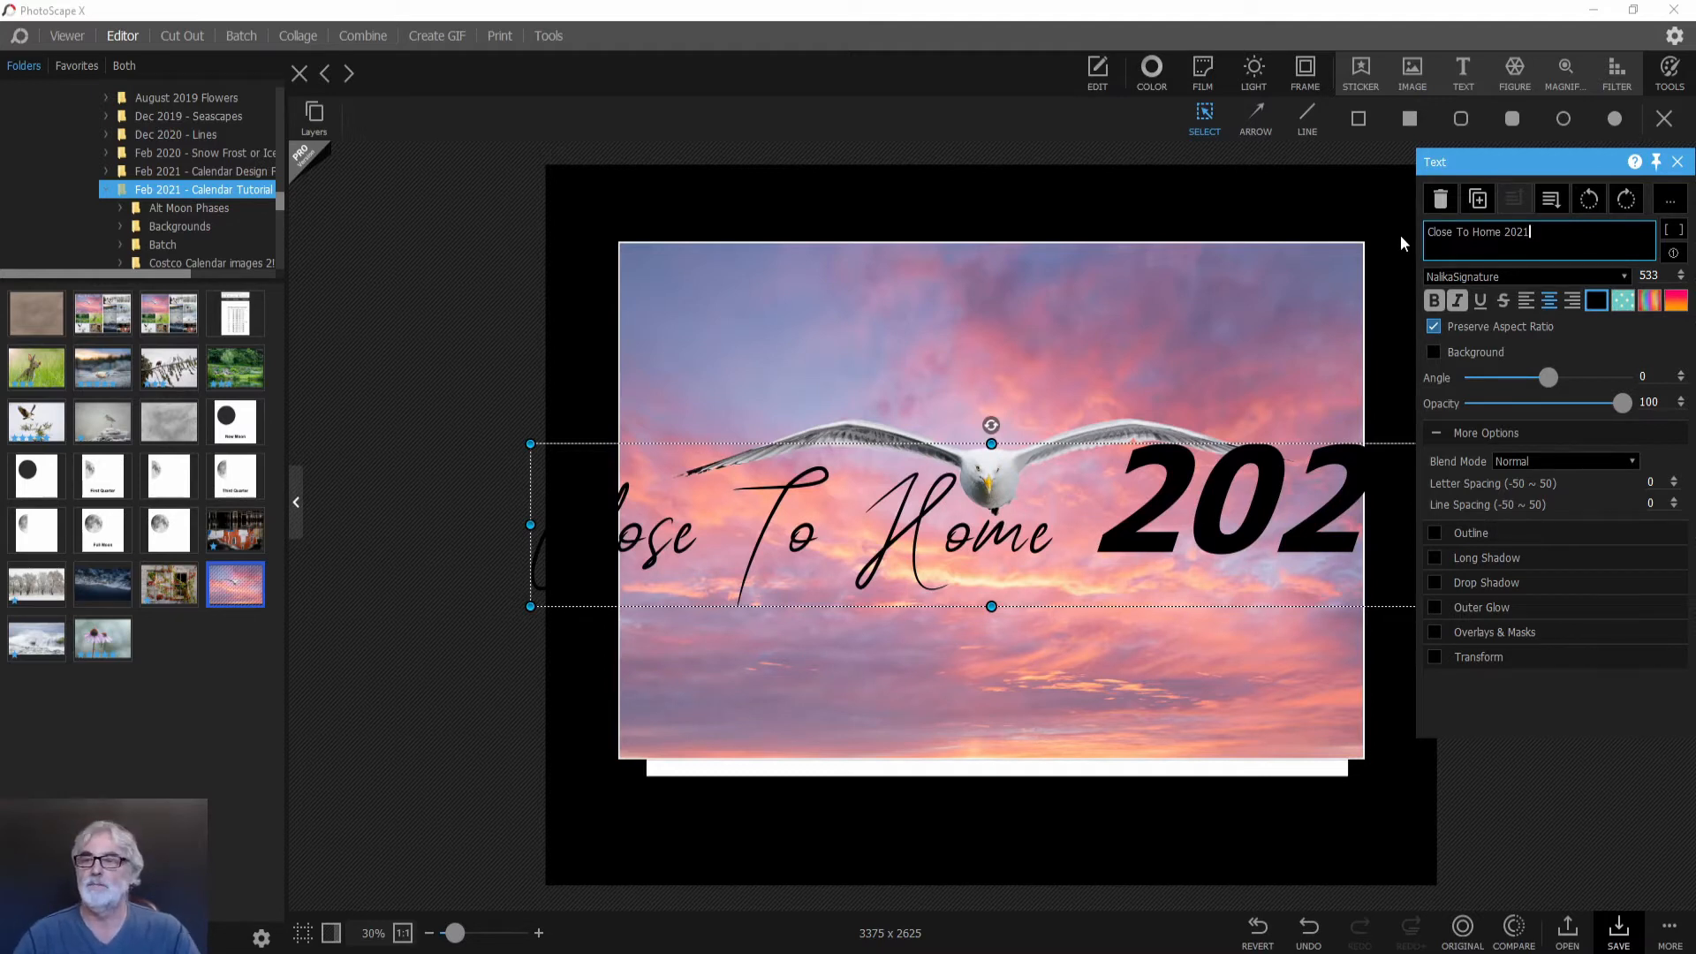
Format the "Close To Home 2021" title in the Santuy font at size 150 with a white solid color.
left_click(1625, 276)
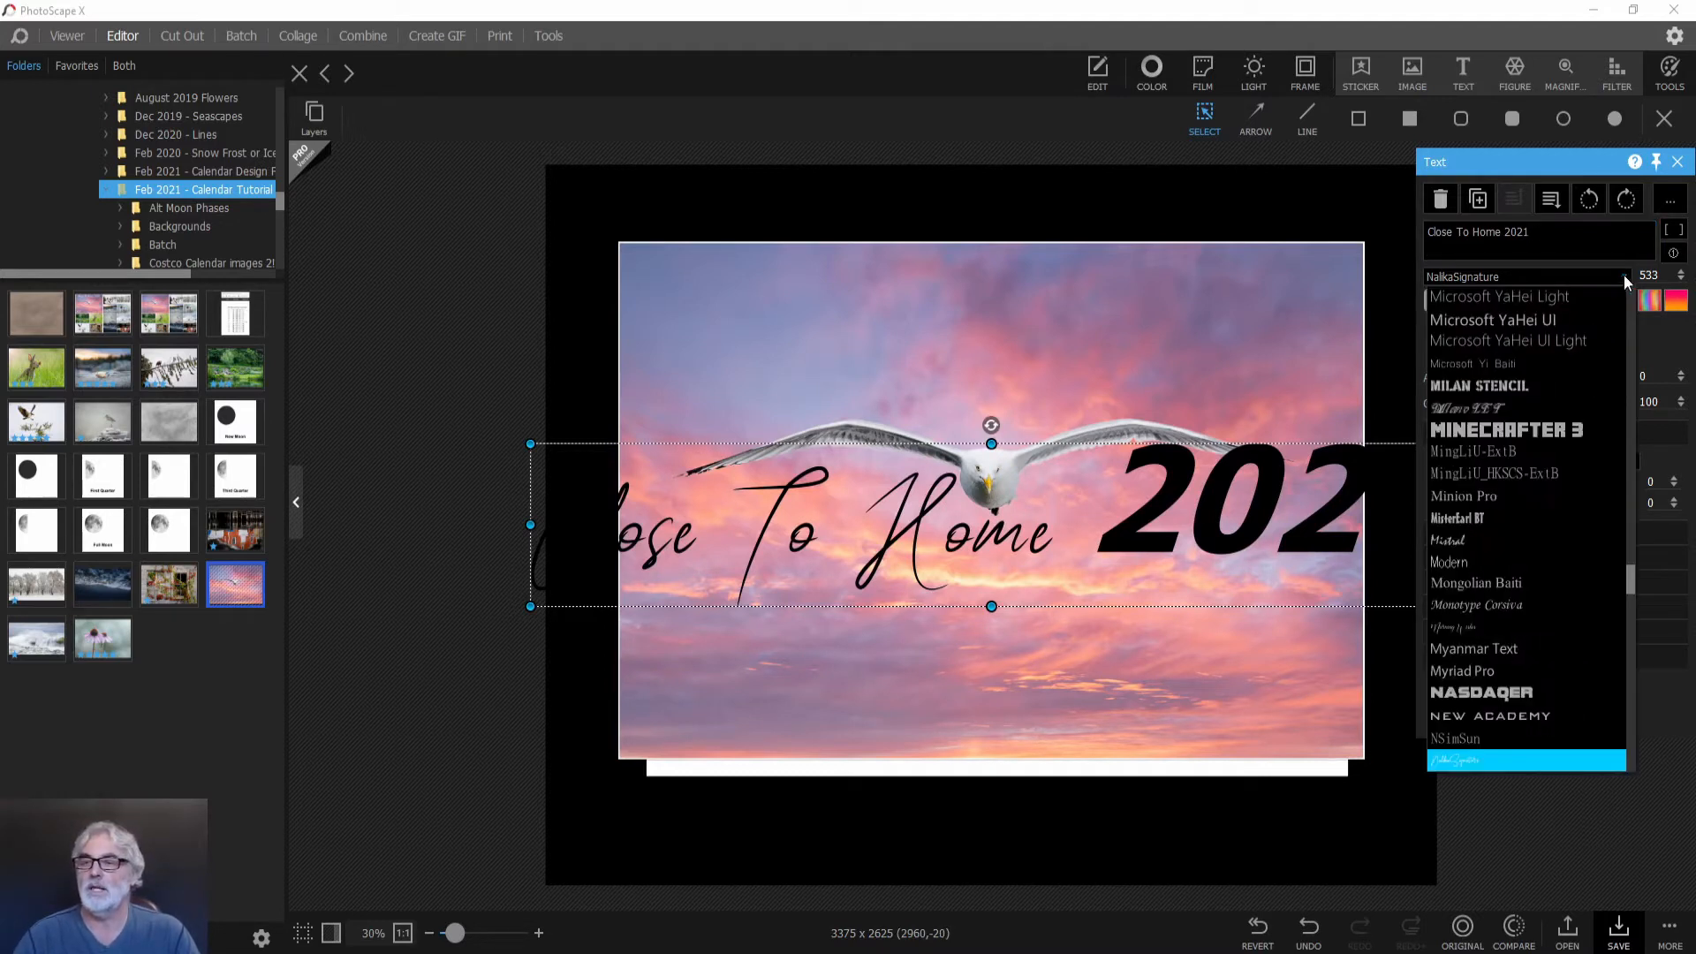
left_click_drag(1629, 569, 1630, 659)
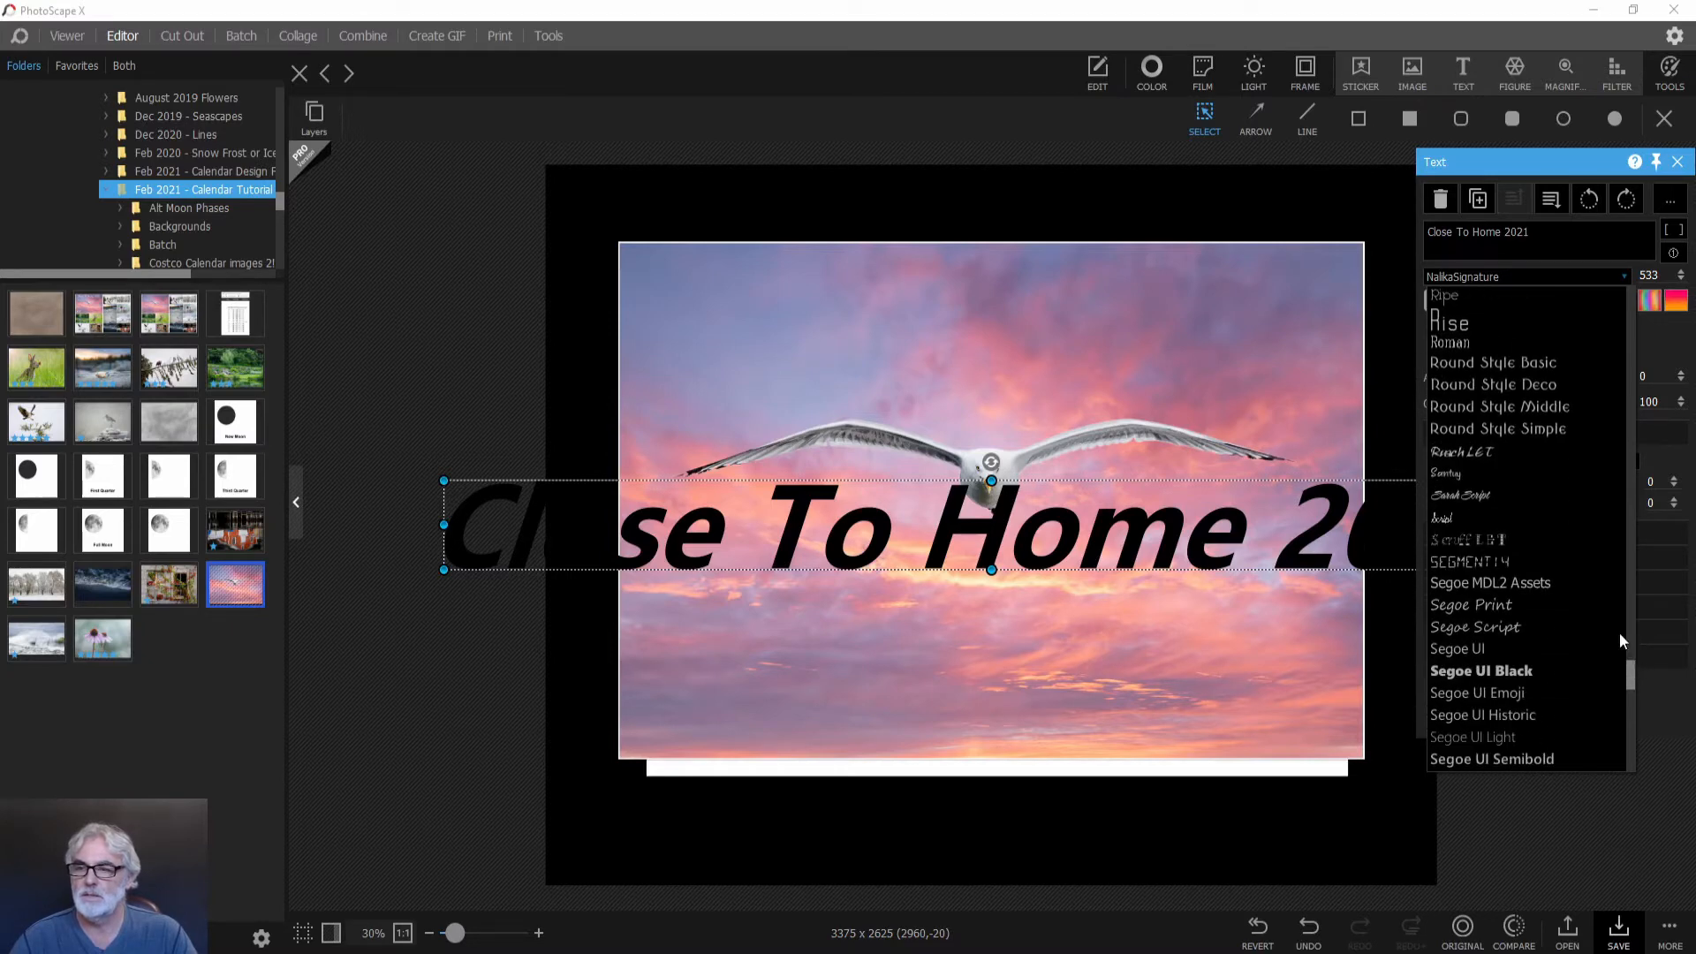
left_click(1464, 475)
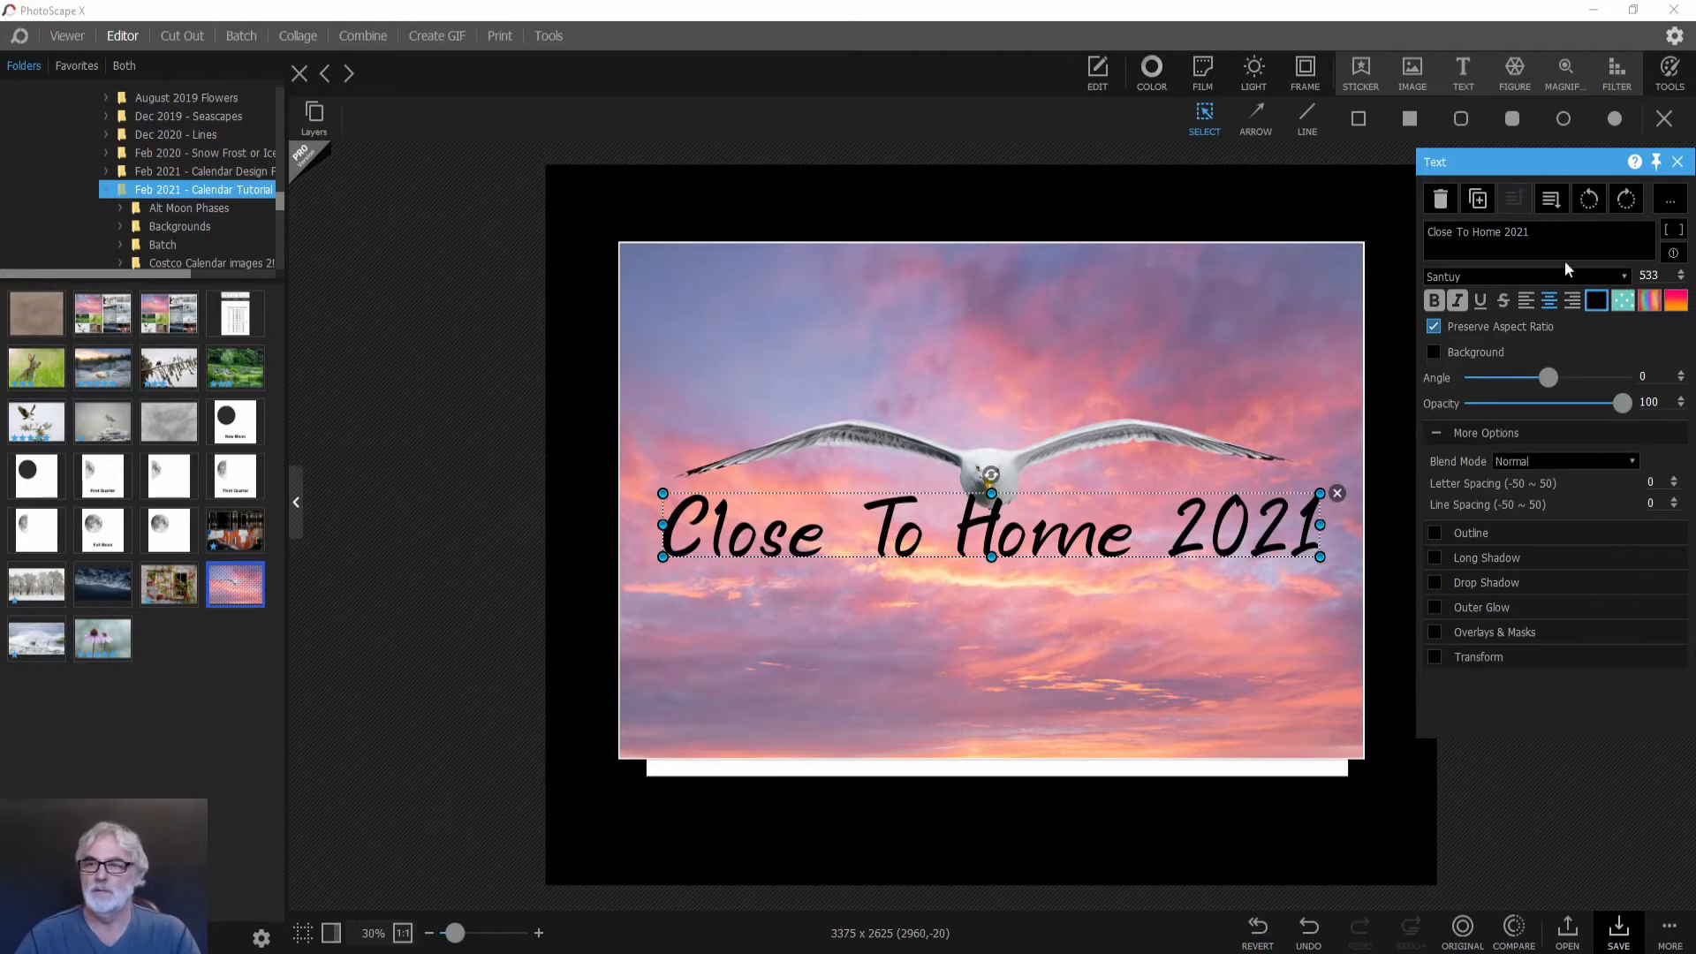
left_click_drag(1663, 274, 1639, 274)
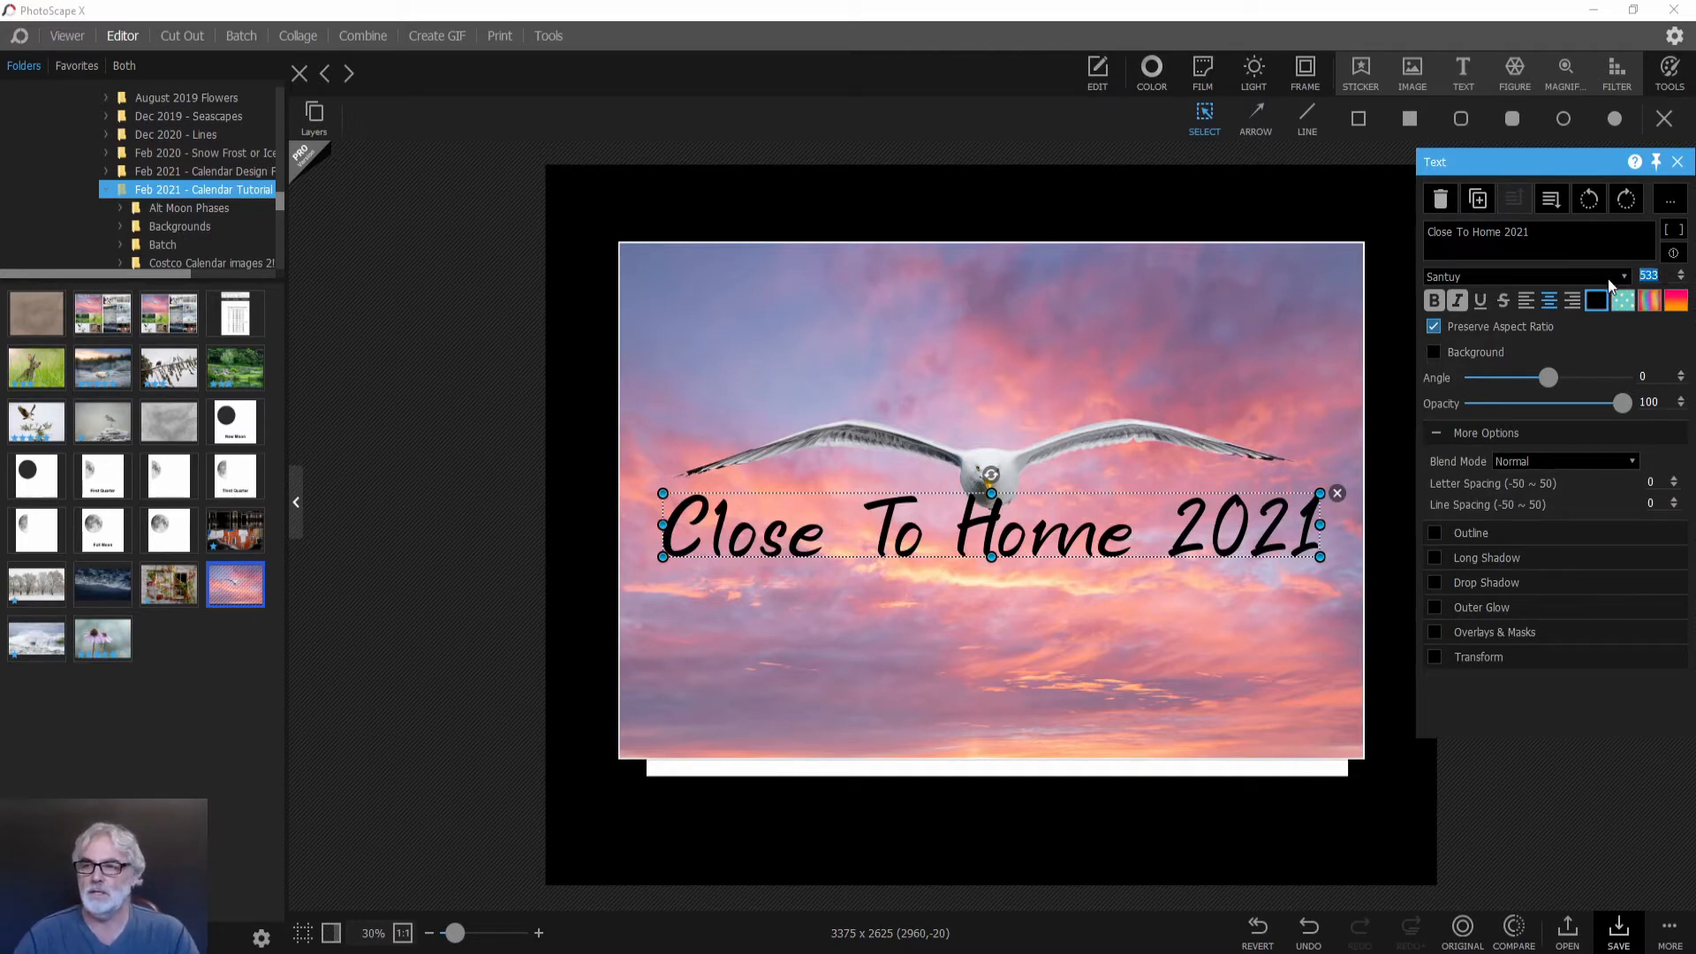
type("150")
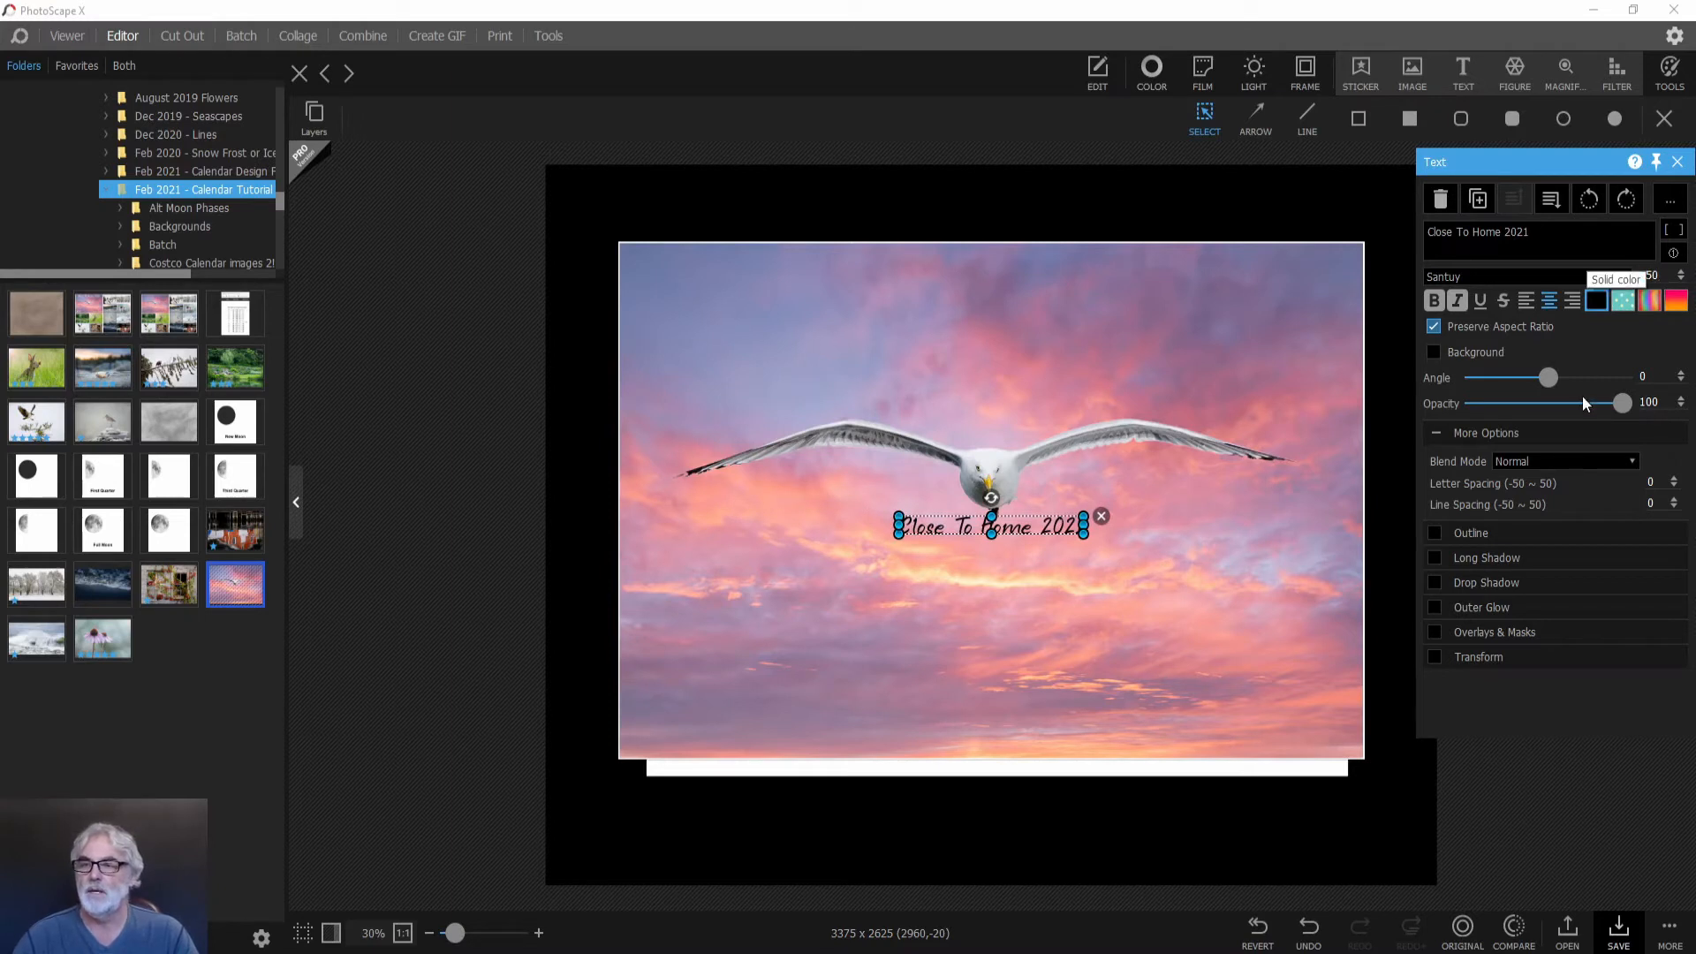
left_click(1595, 302)
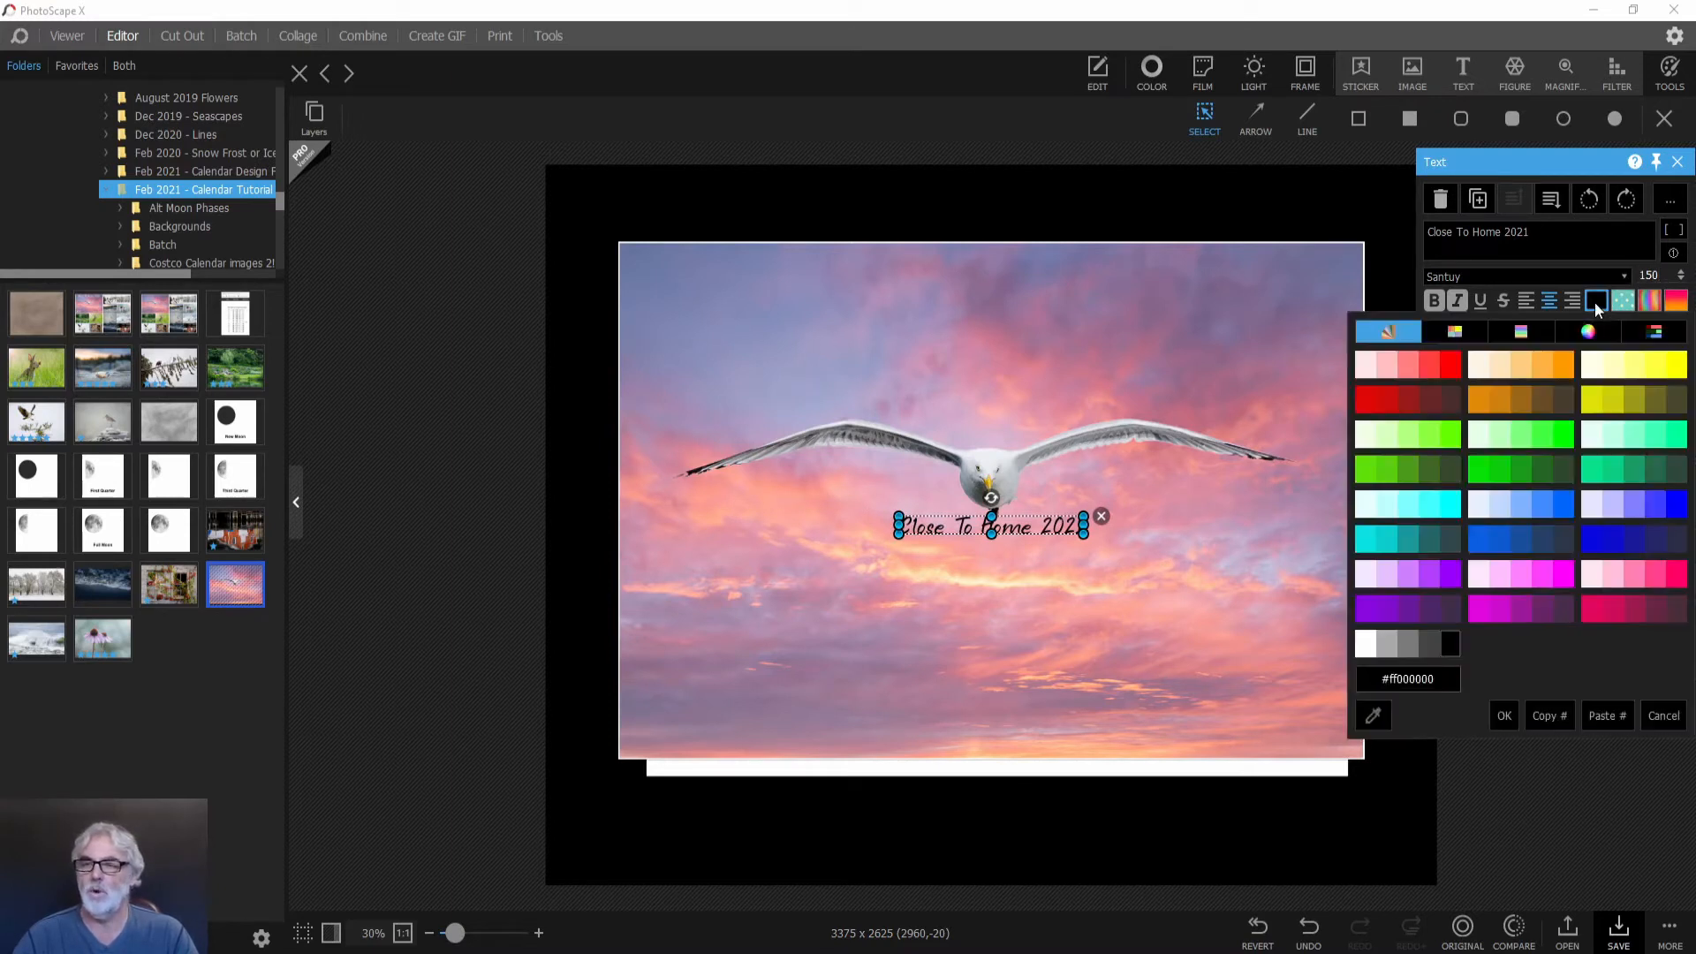
left_click(1366, 644)
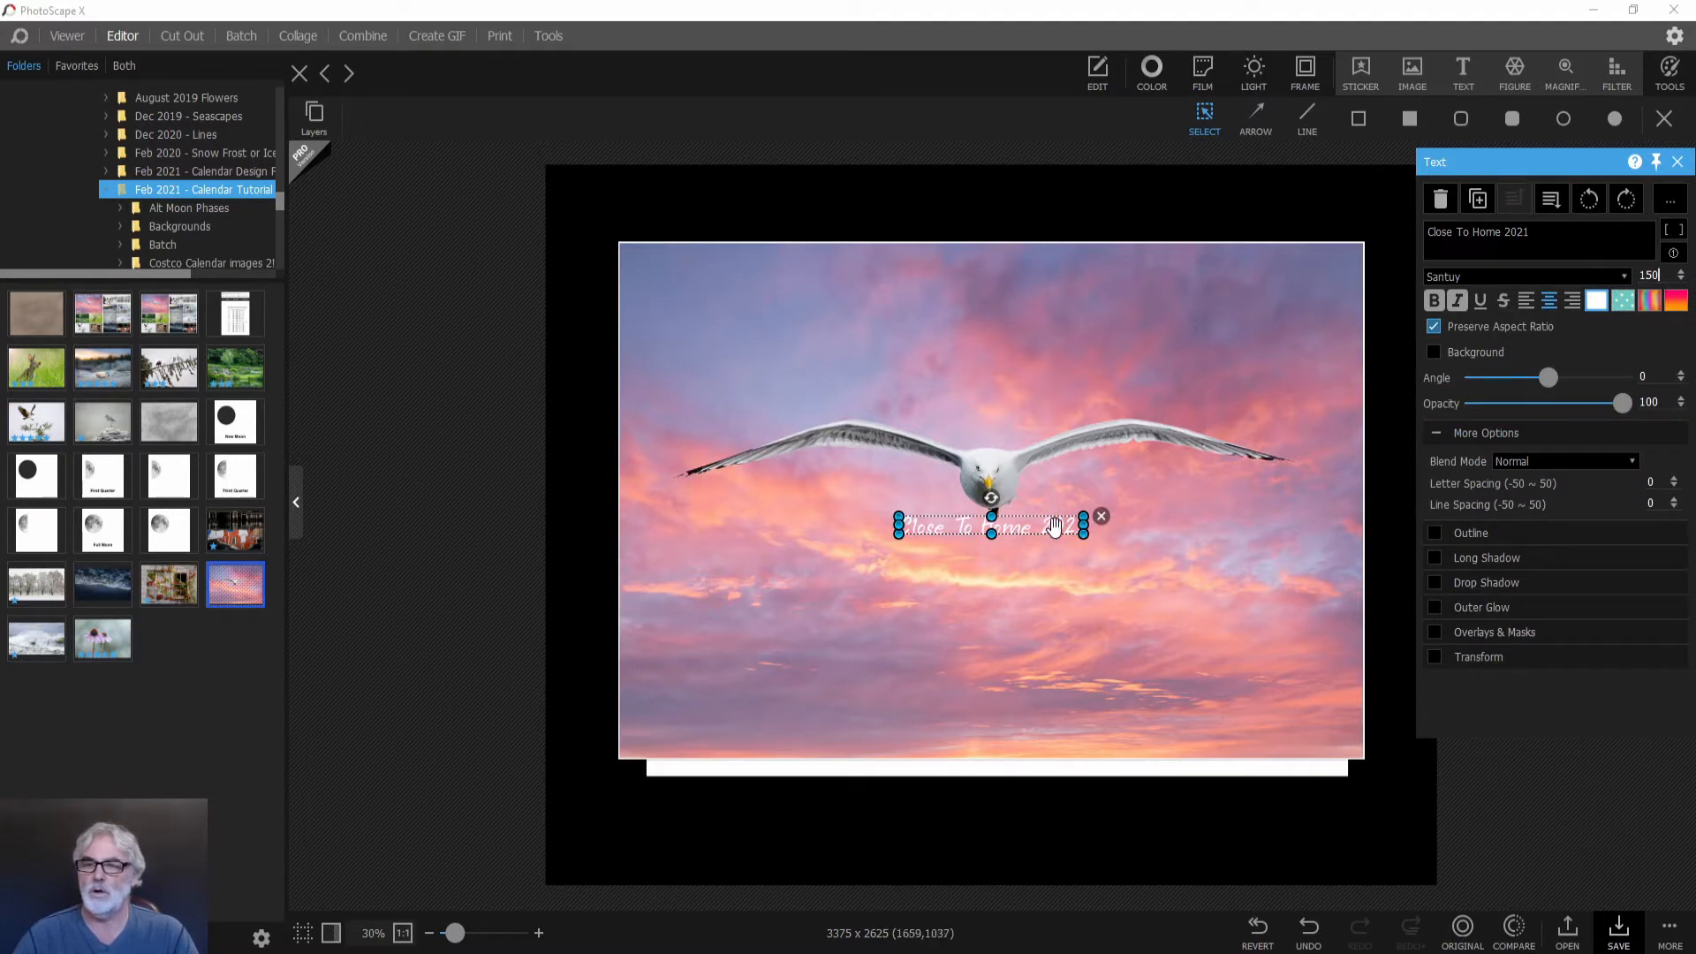
Move the title into the black frame just below the white line and set its letter spacing to 50.
left_click_drag(1051, 528, 1054, 785)
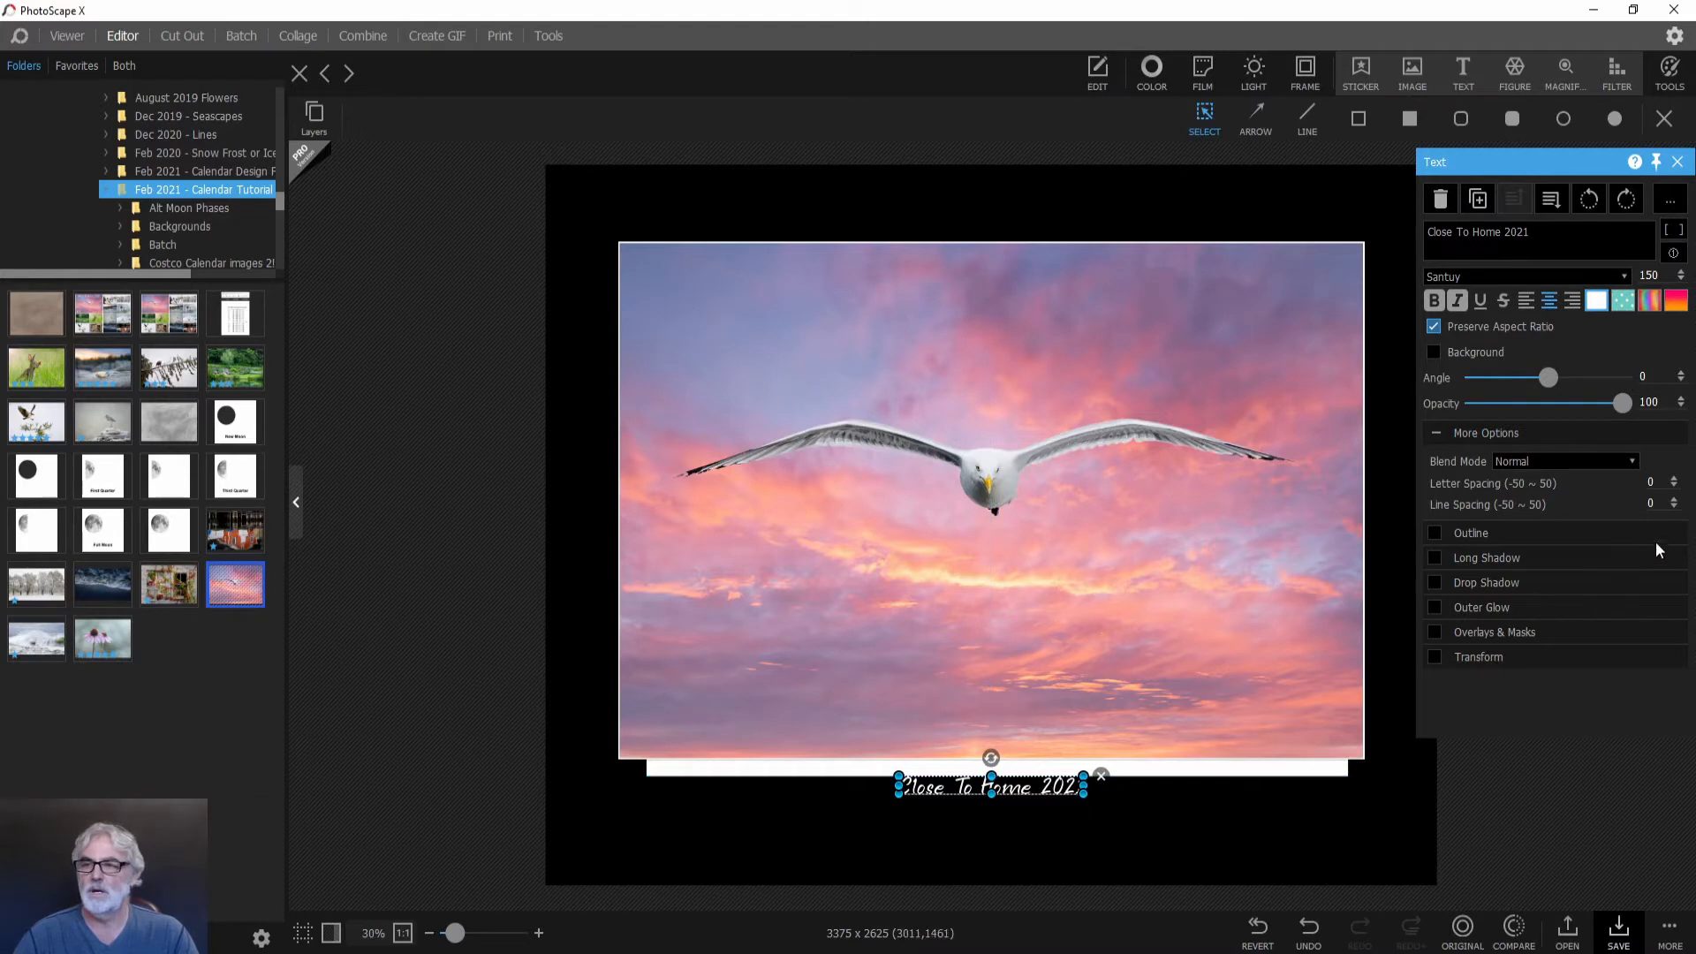
left_click(1659, 483)
type("50")
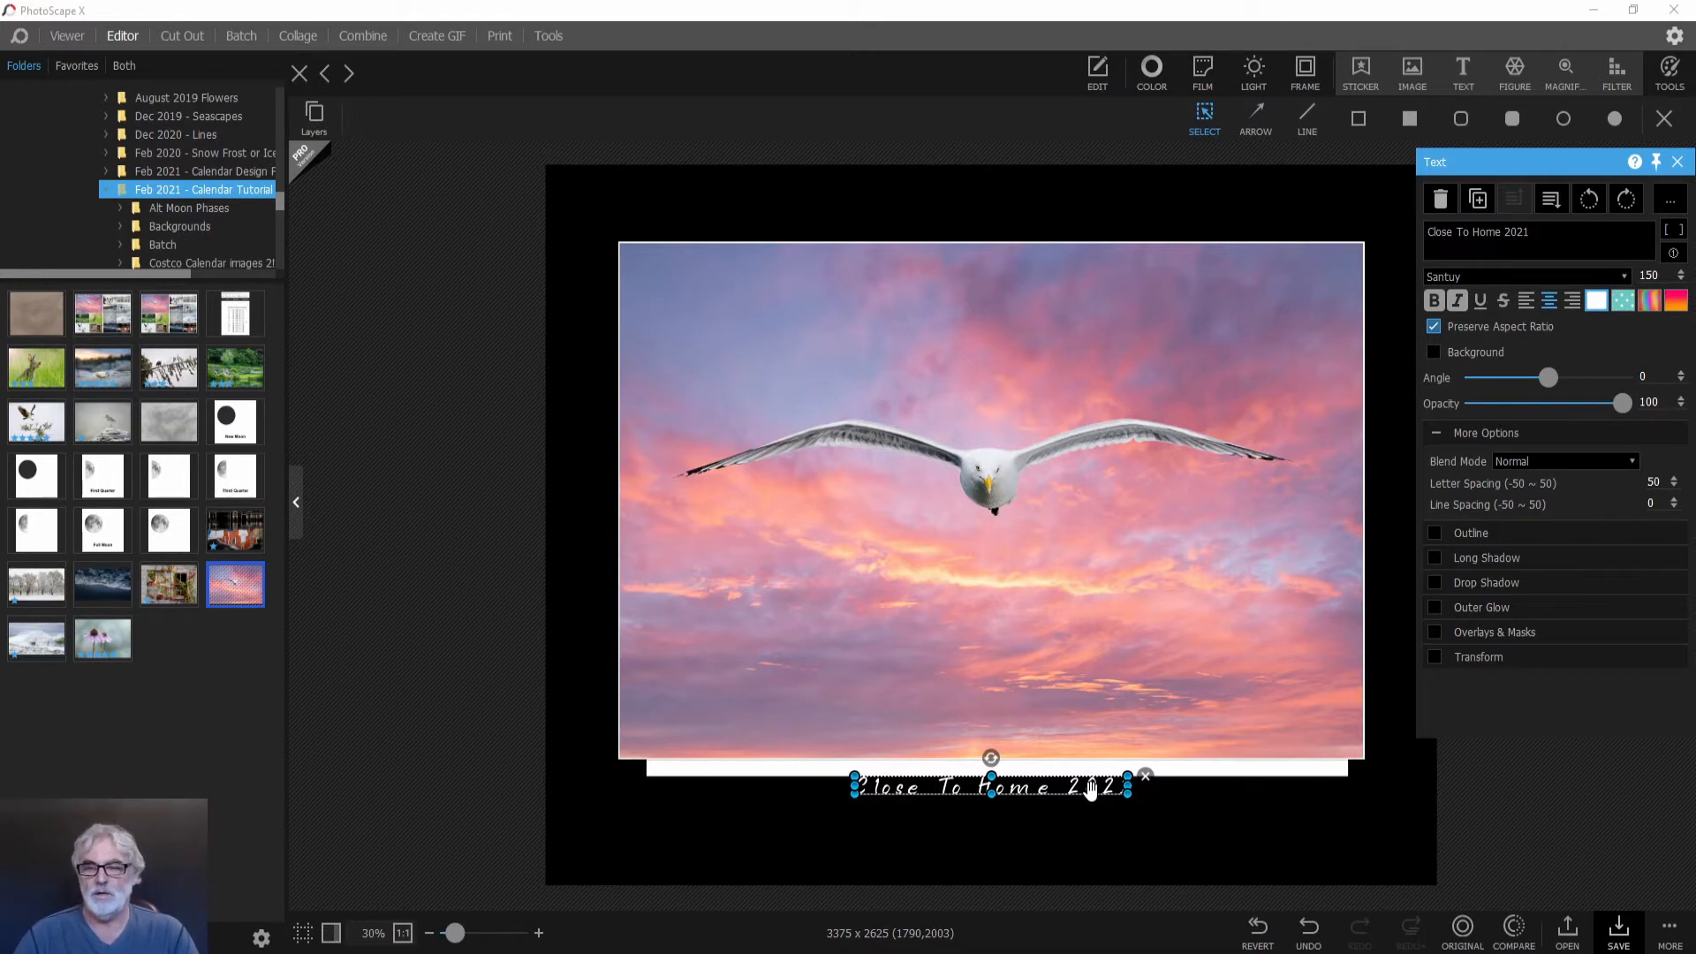
left_click_drag(1090, 789, 1093, 791)
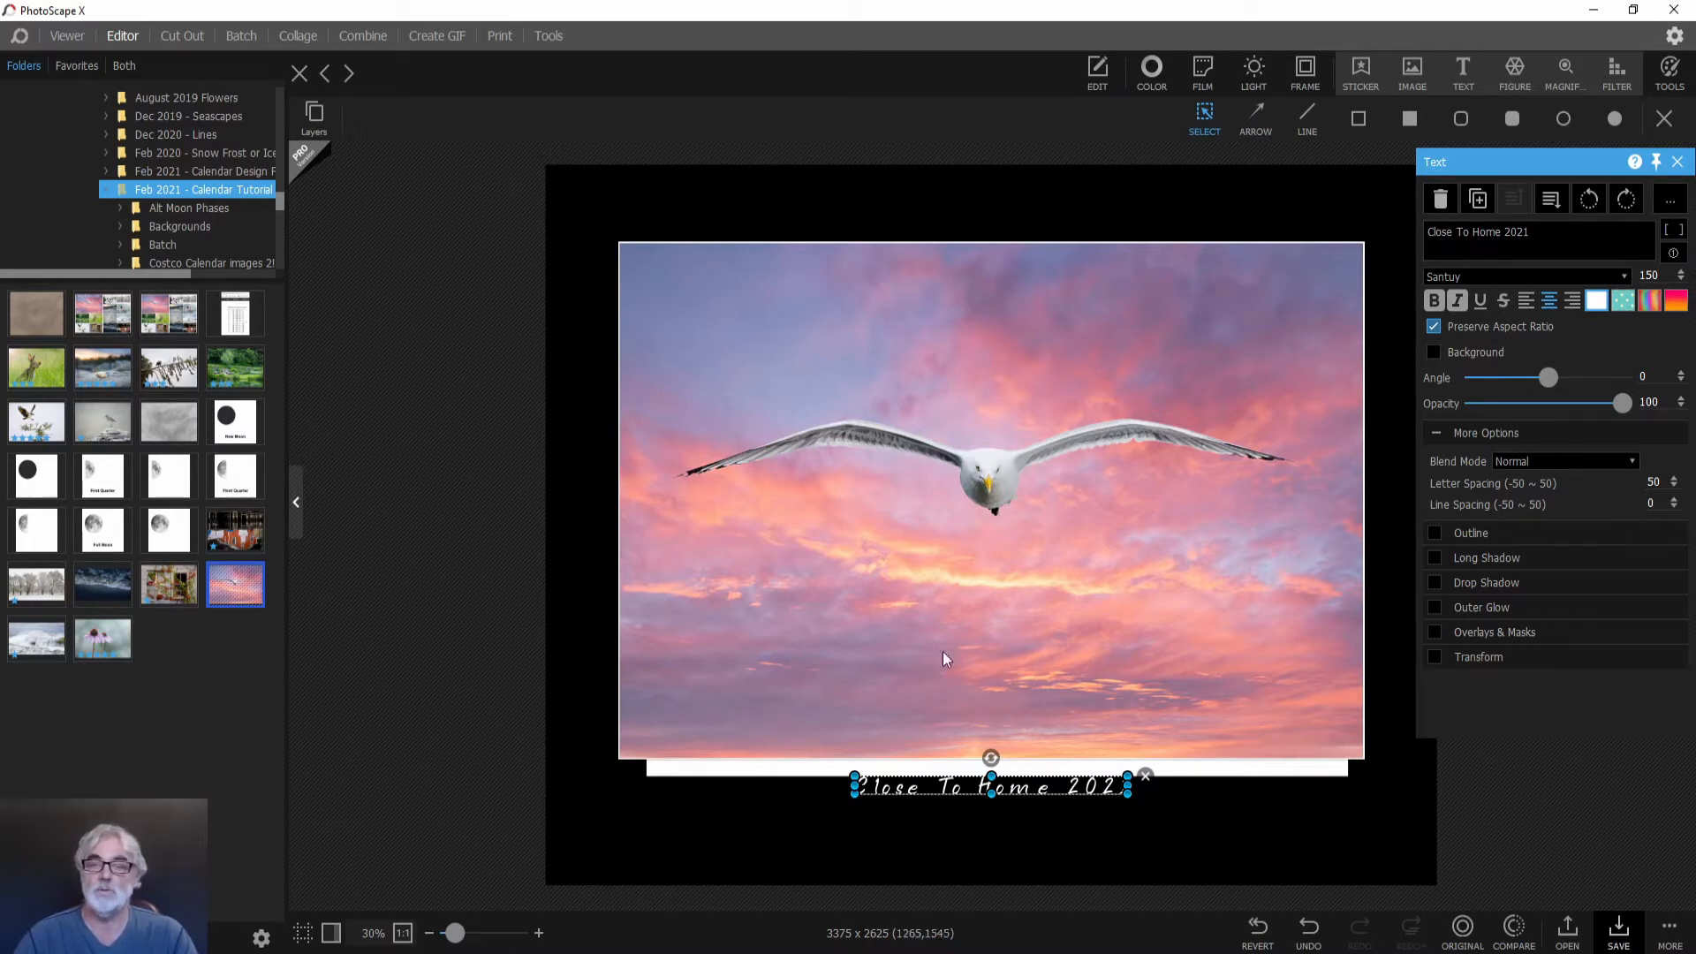
Set the thickness of the white line below the photo to 15.
left_click(1207, 767)
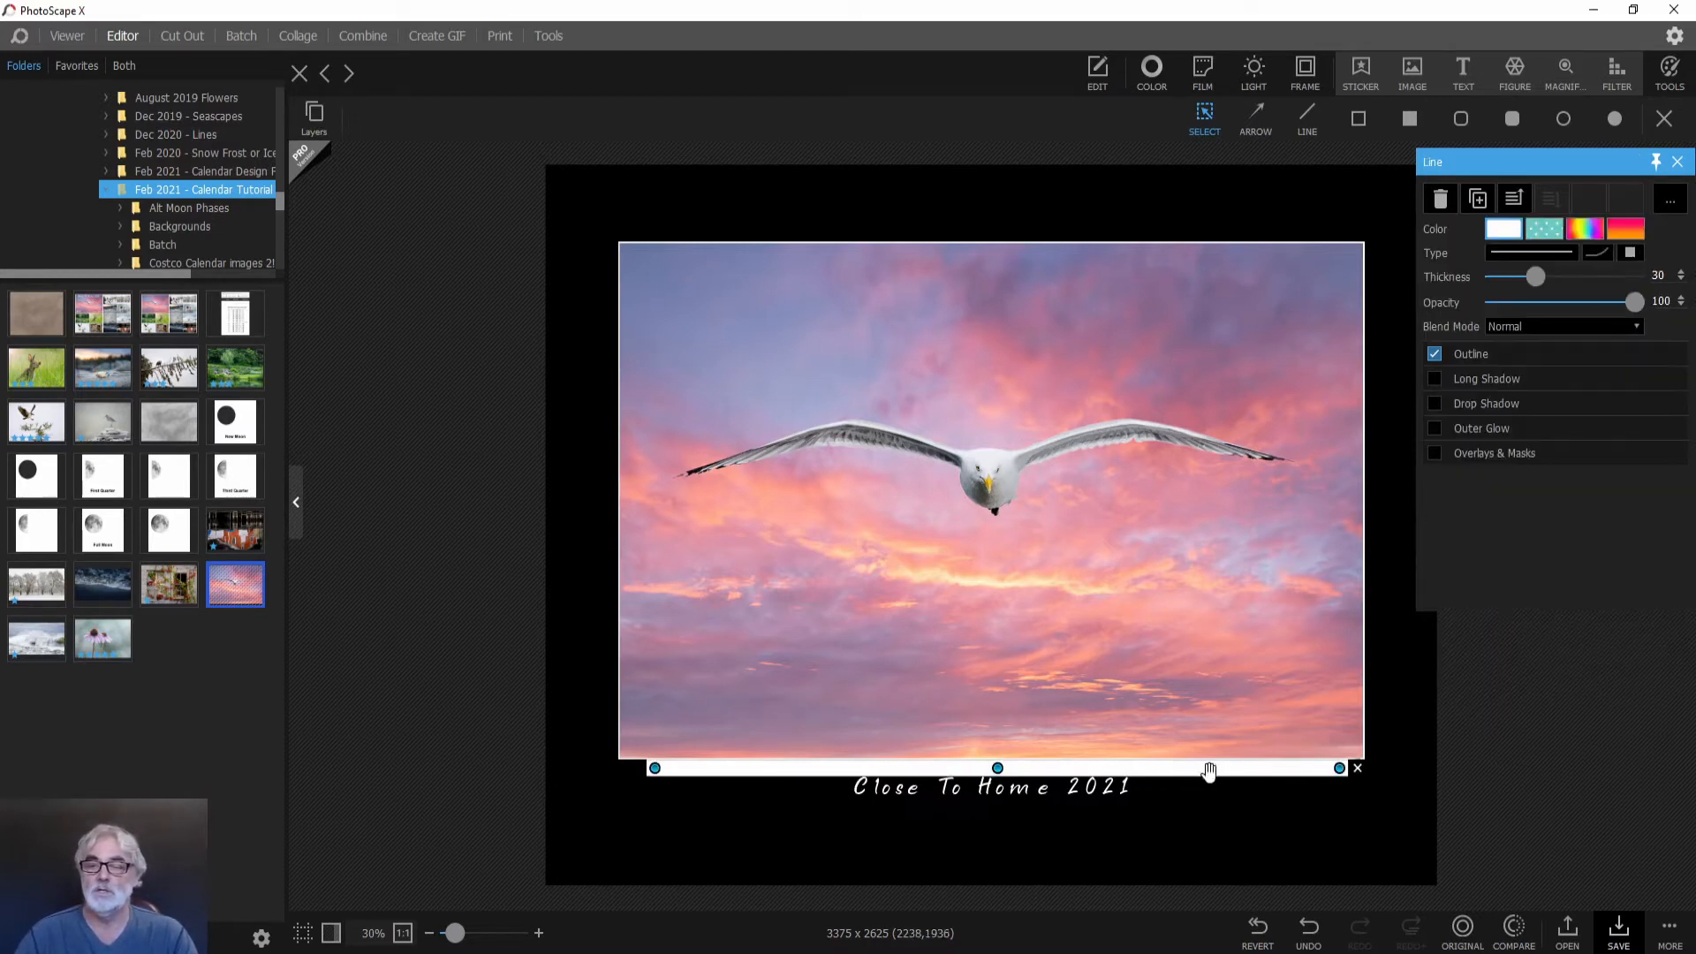
left_click(1640, 276)
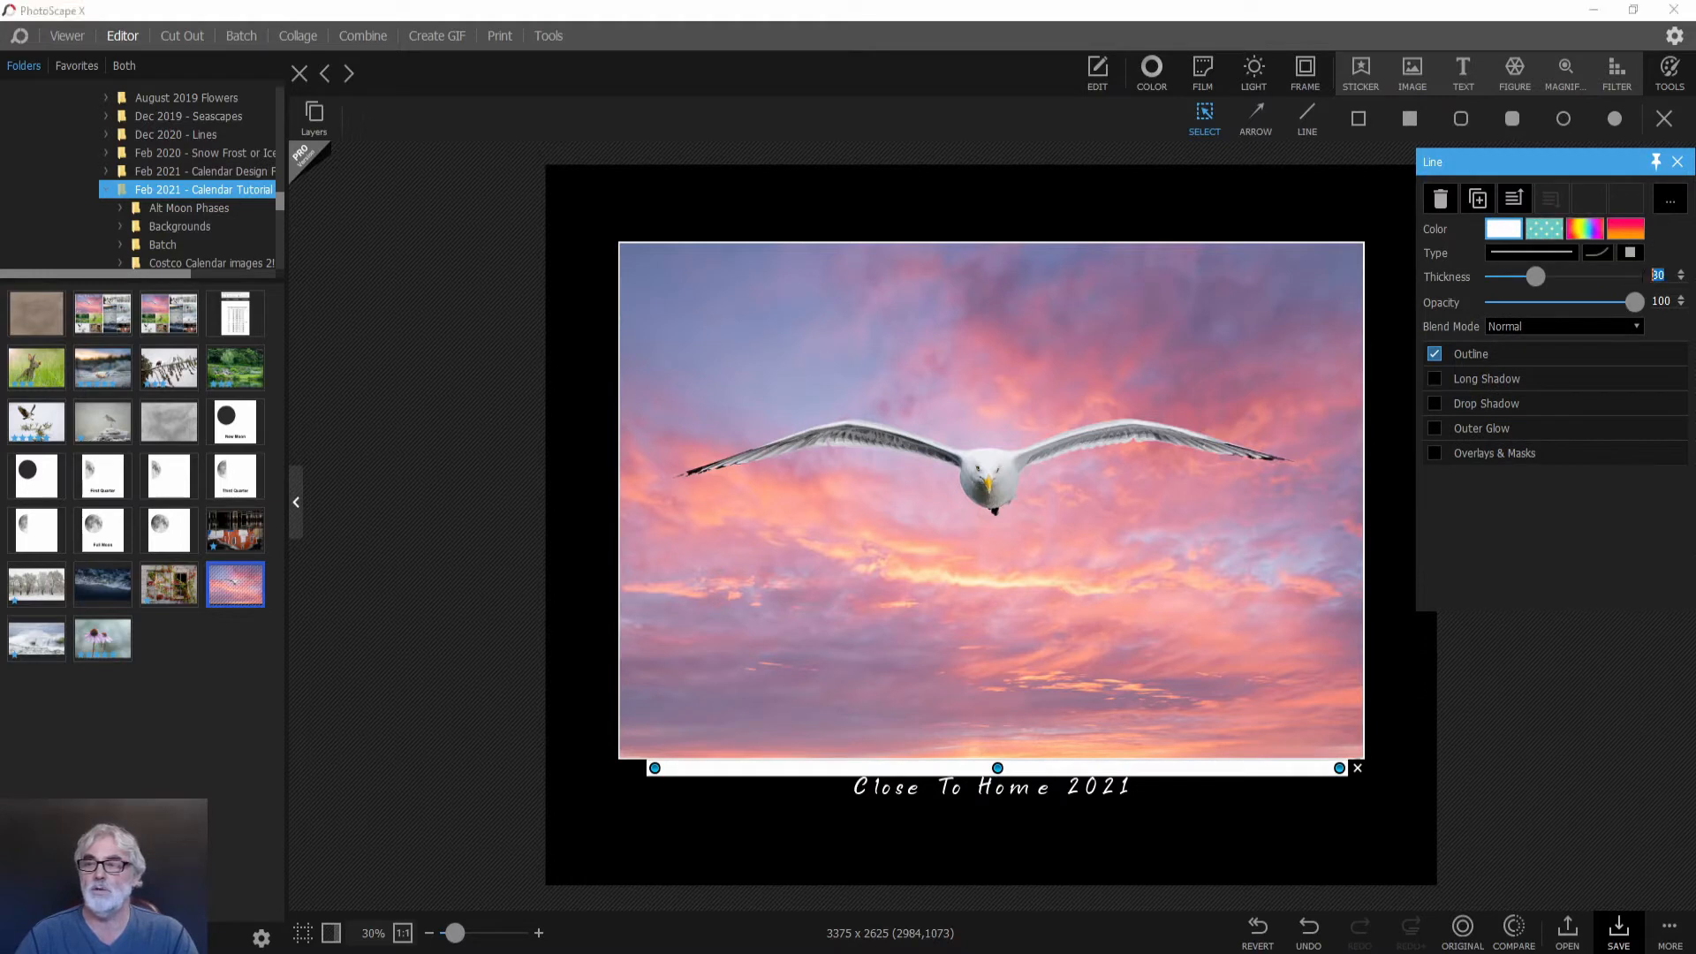
type("15")
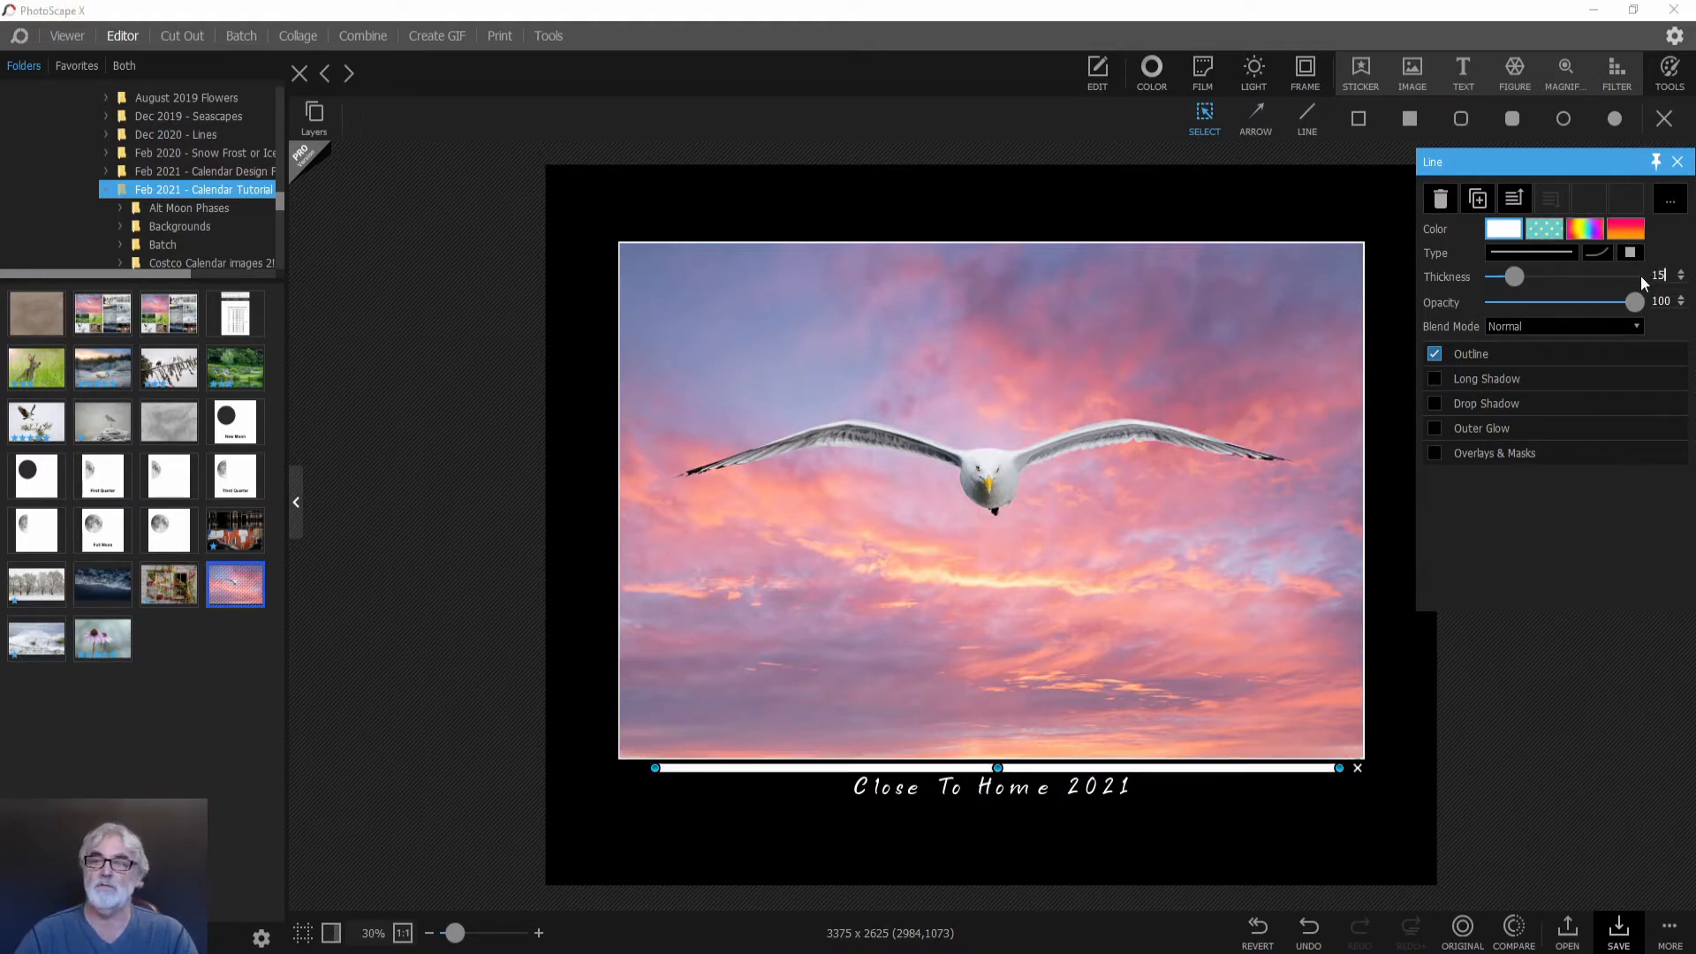
left_click(1032, 781)
left_click_drag(1031, 781, 1031, 799)
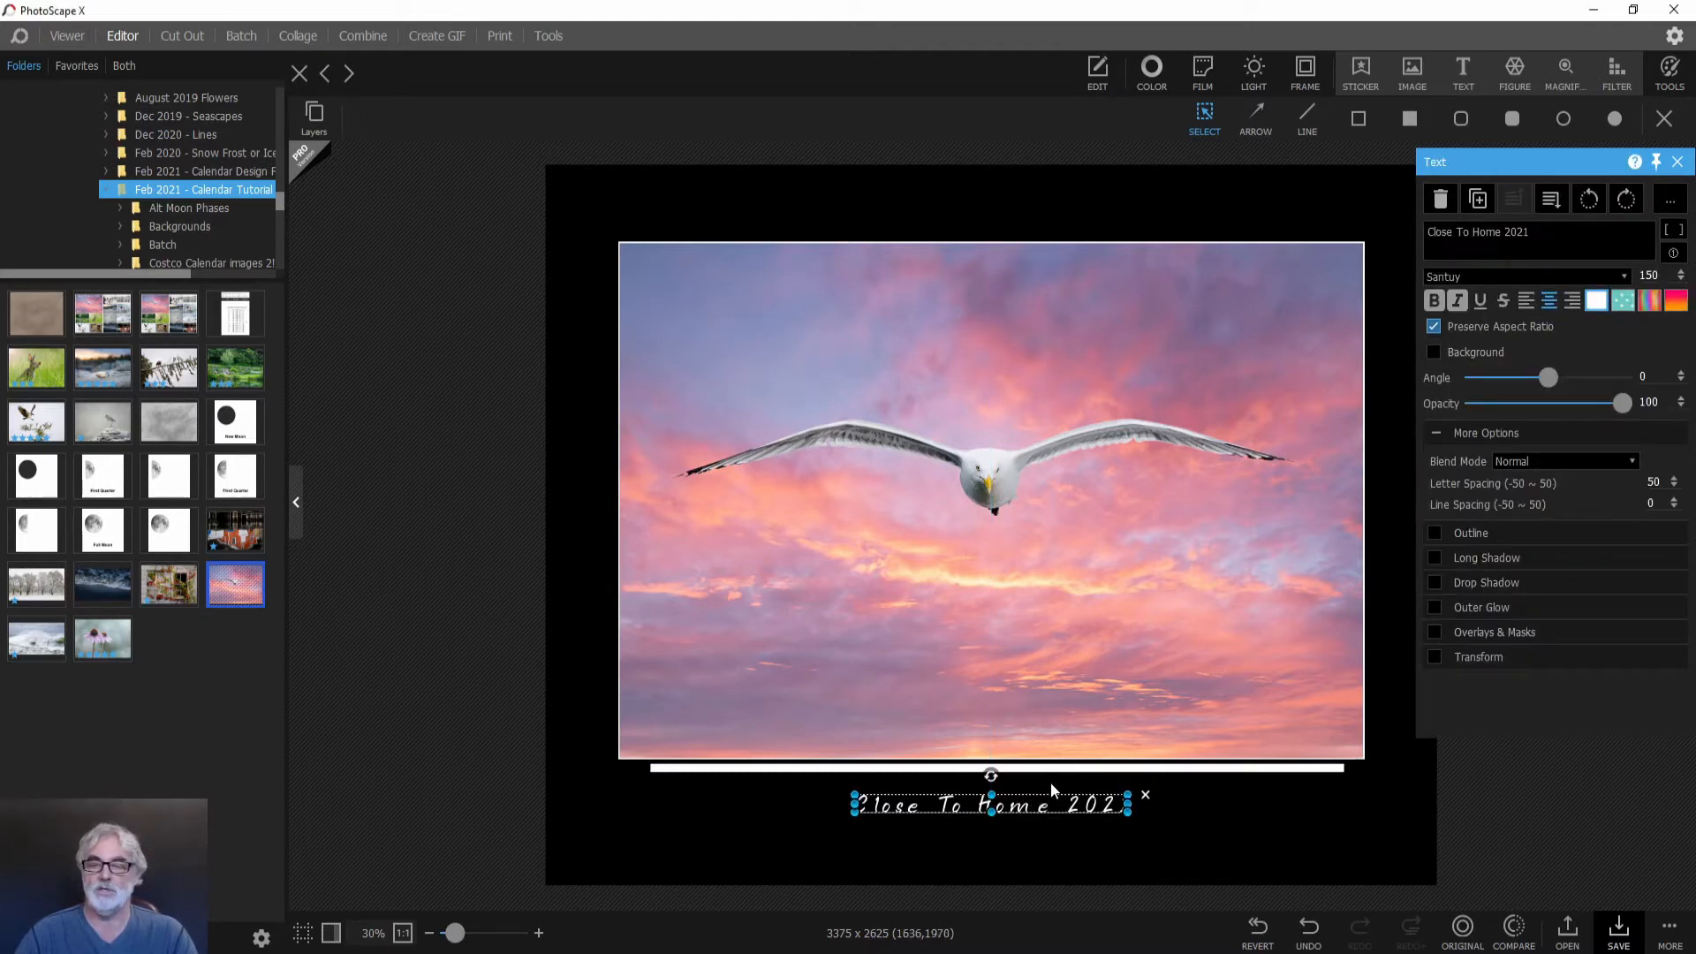
left_click(1309, 932)
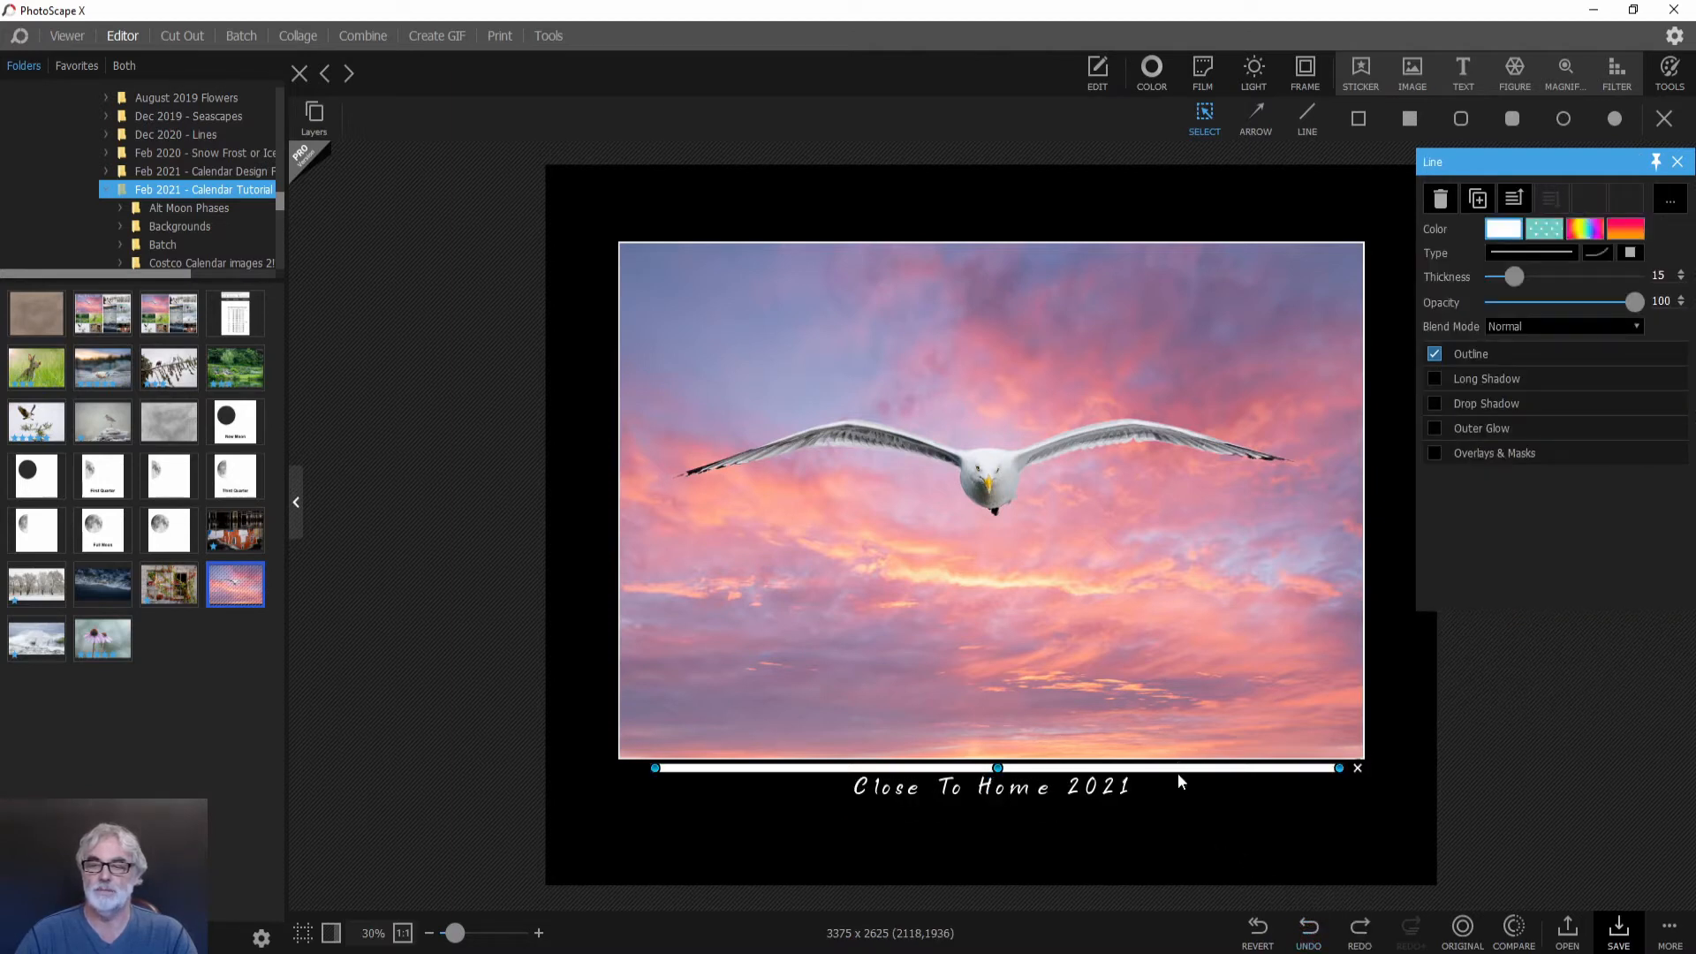
Move the white line down so it sits directly beneath the "Close To Home 2021" title.
left_click_drag(1178, 774, 1178, 807)
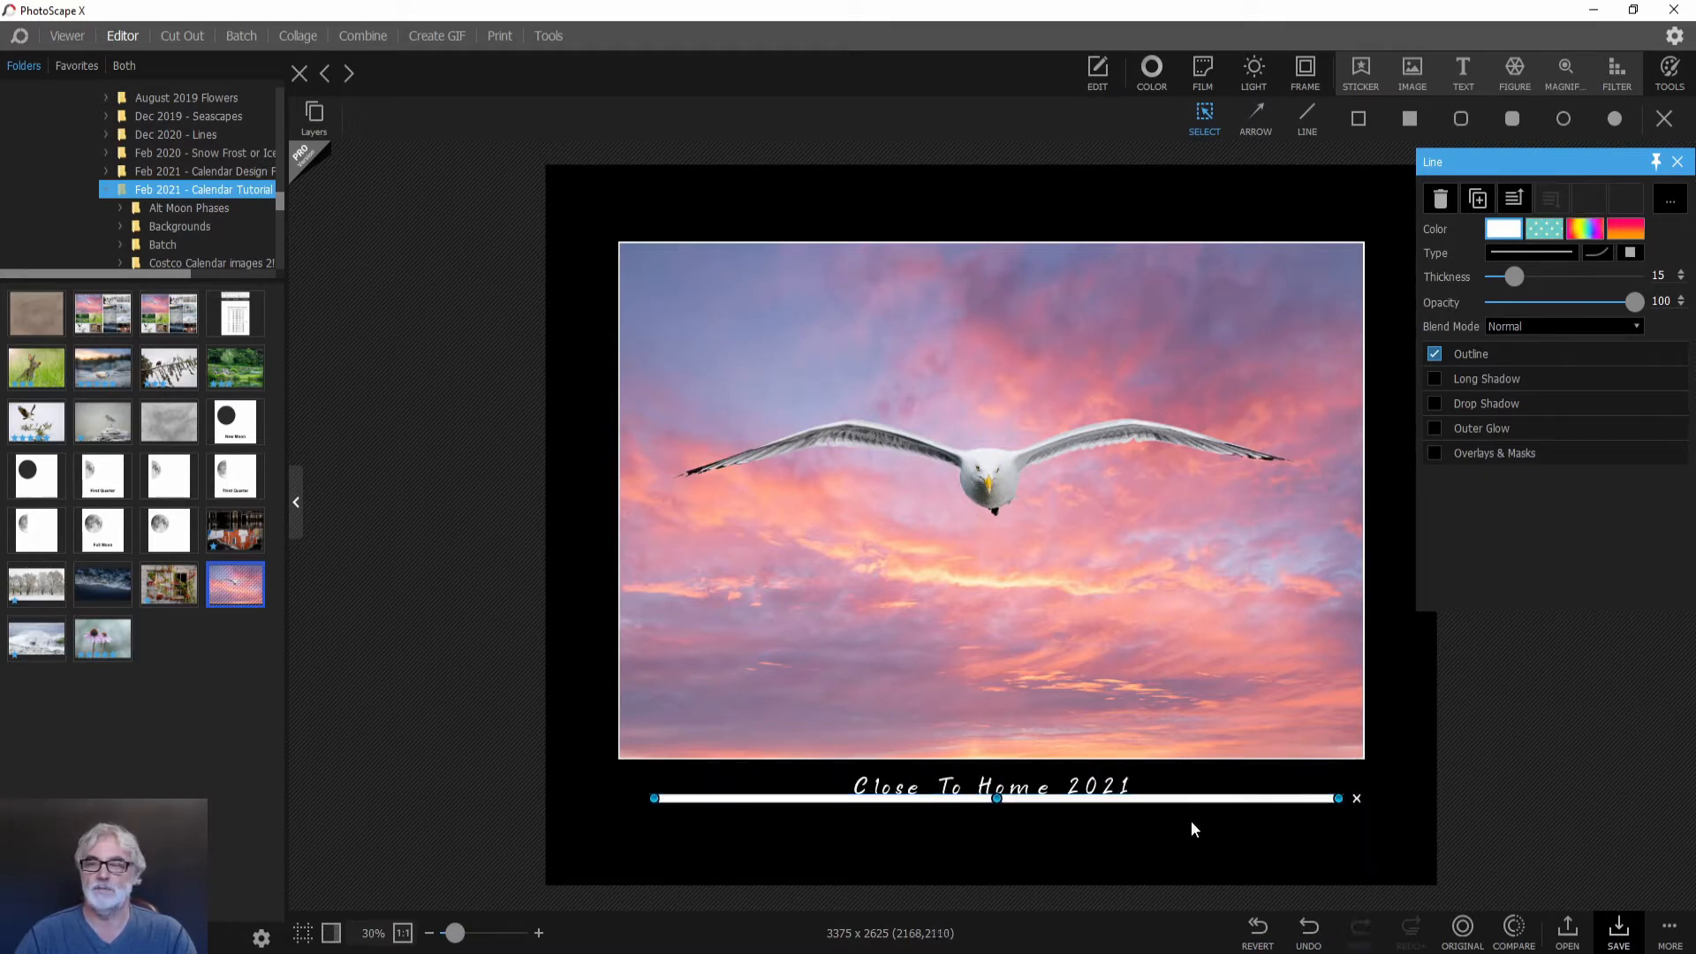
Insert a second text object reading "Seagull at Sunset".
left_click(1459, 70)
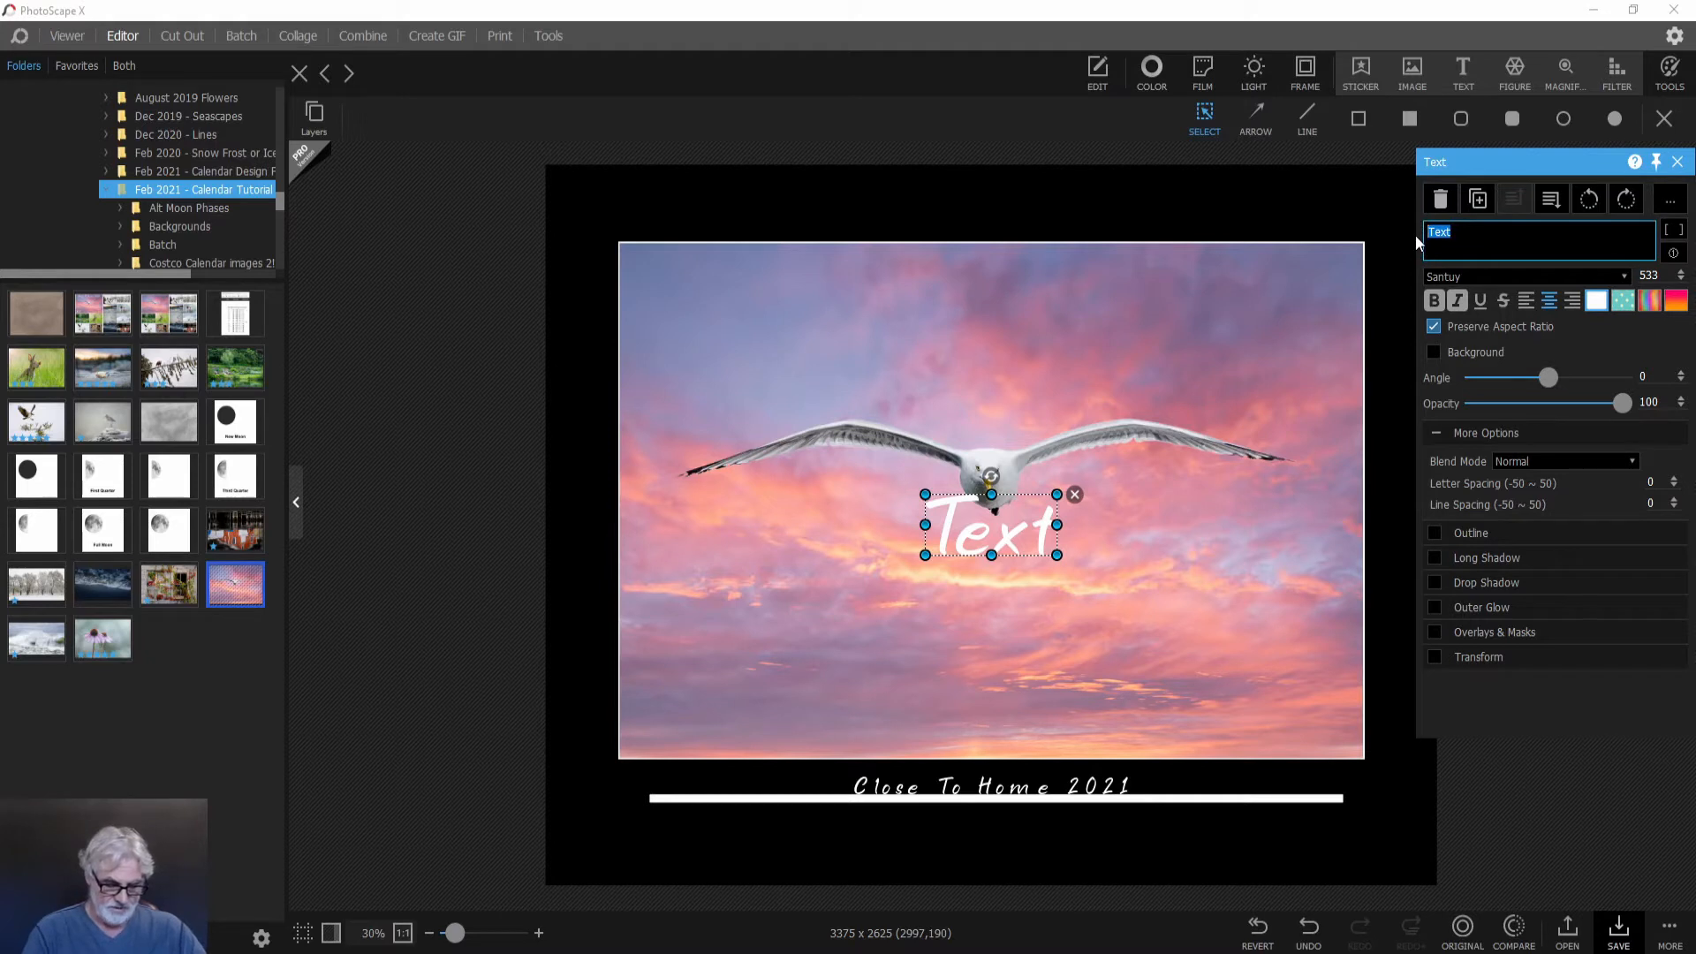
type("Seagull")
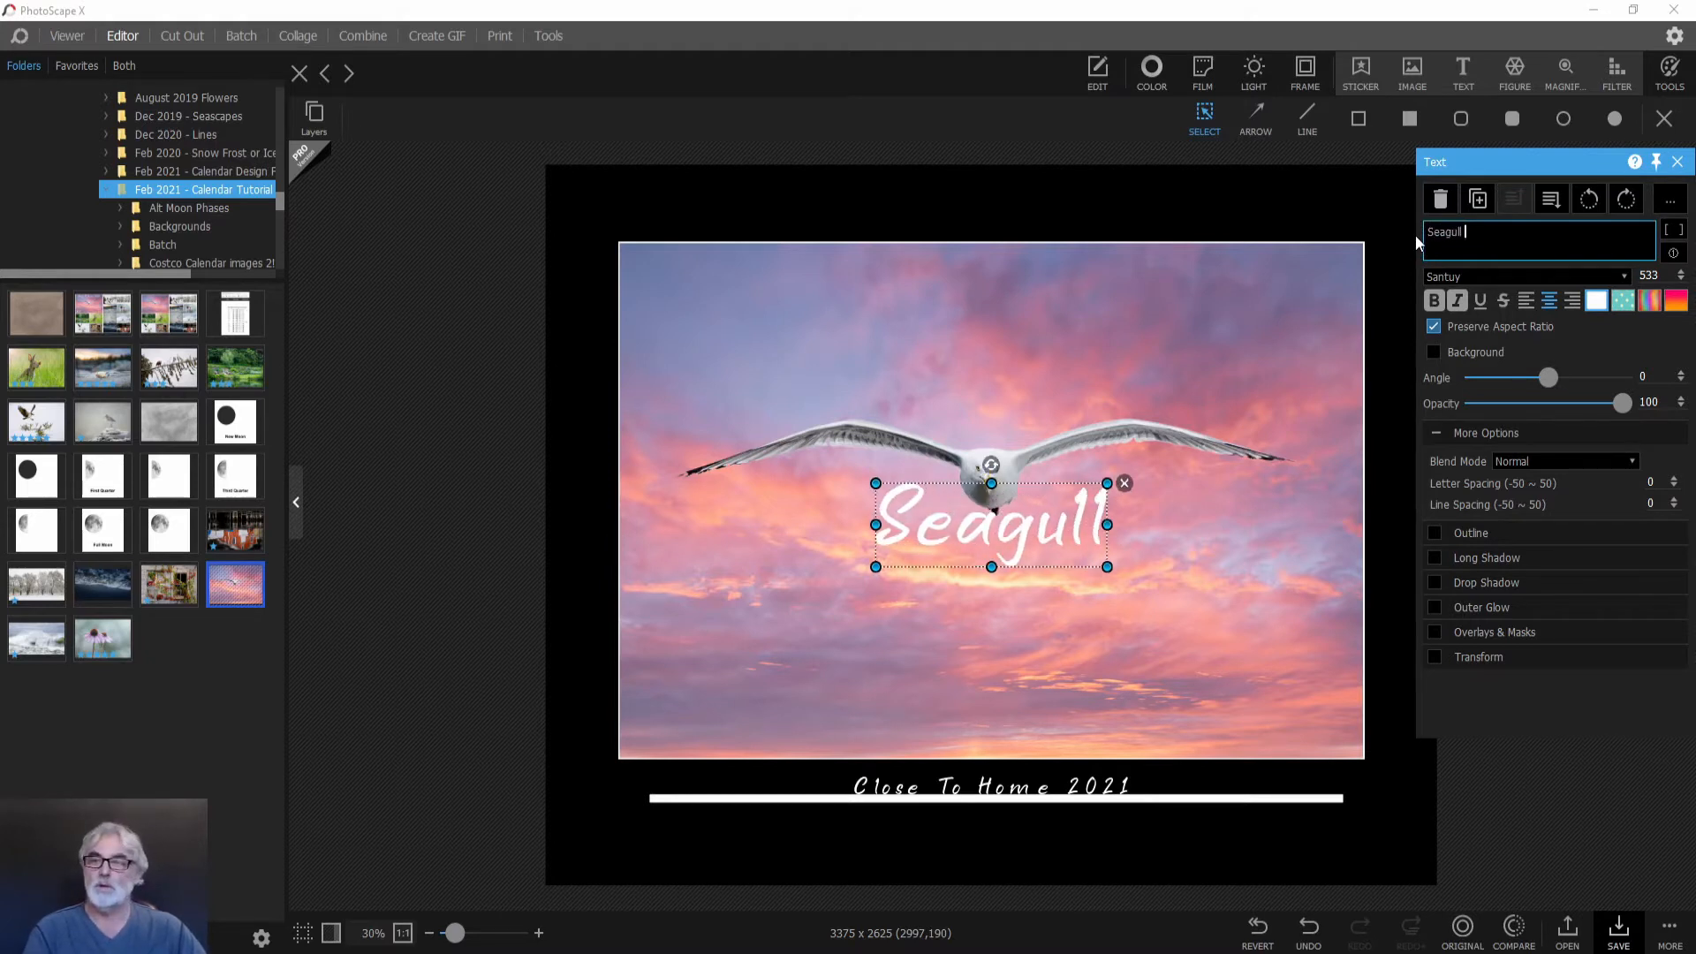
type(" at Su")
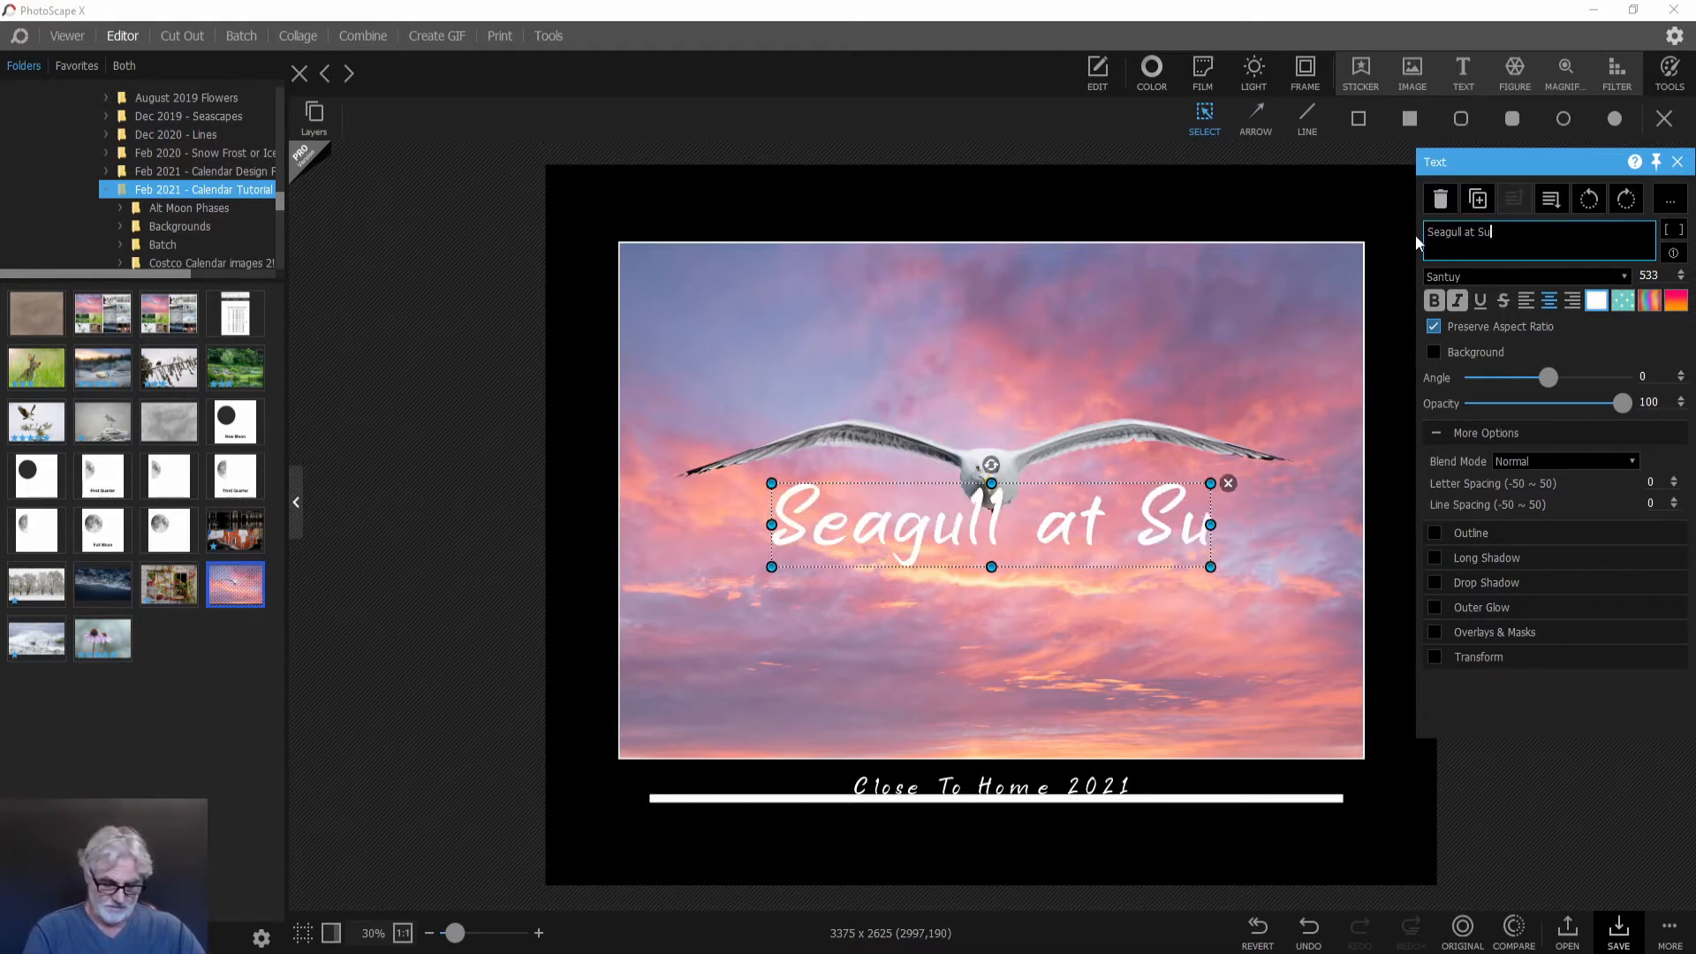
type("nset")
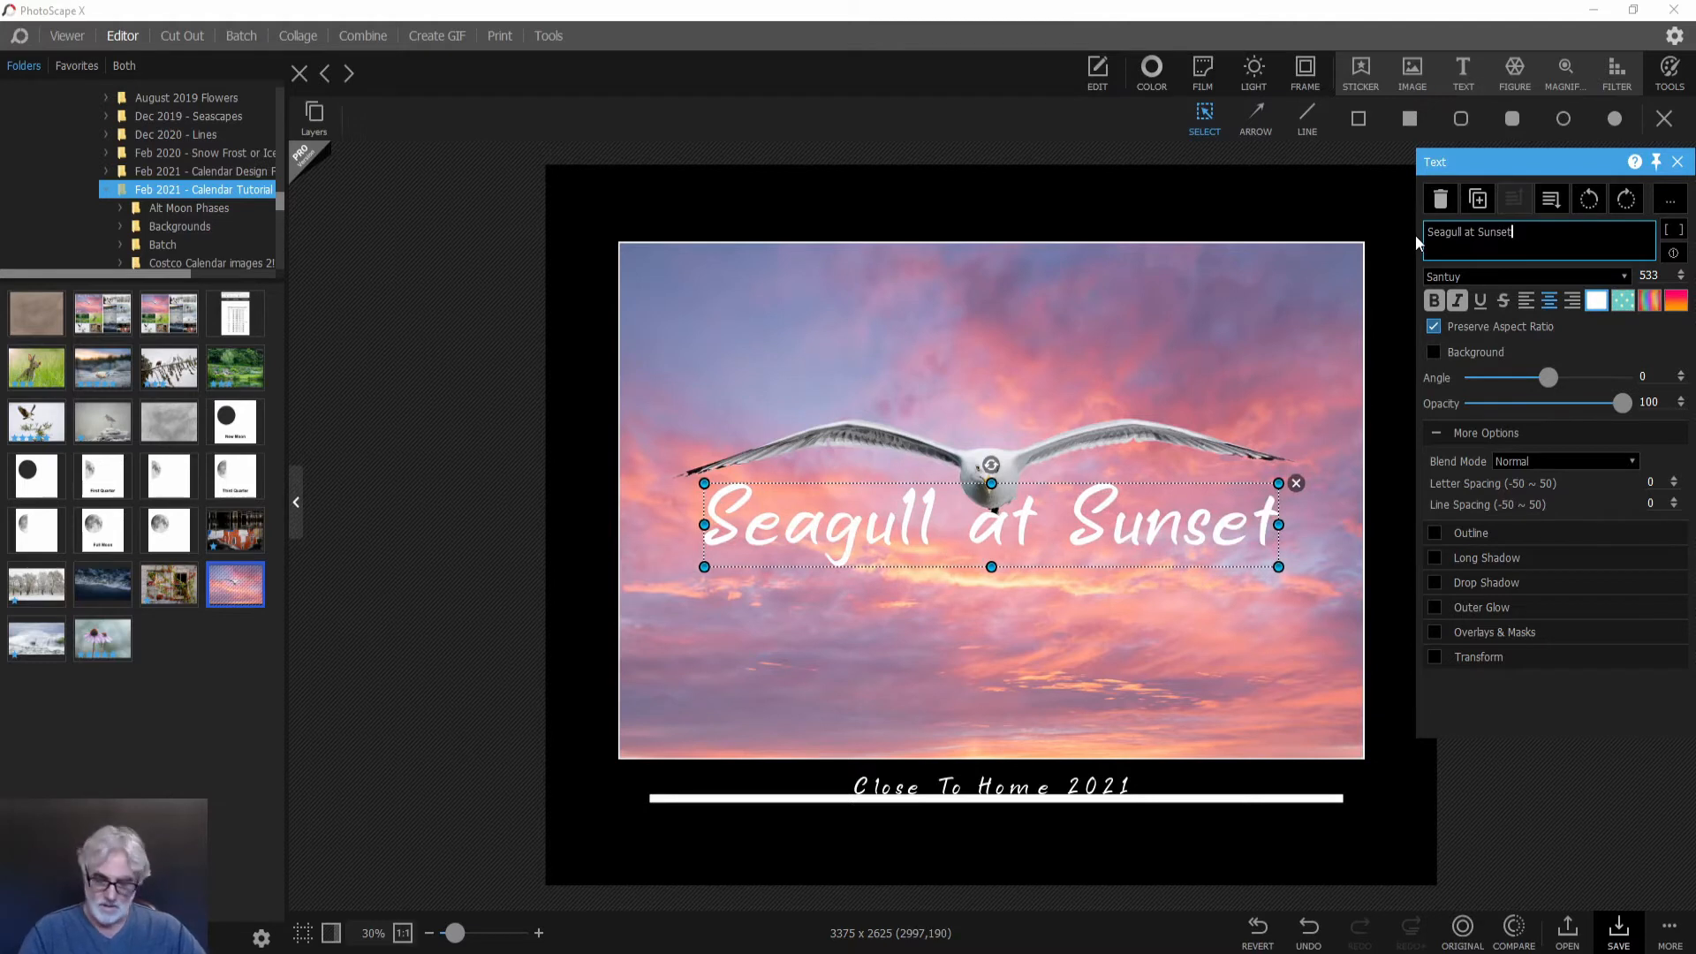
Extend the second title to read "Seagull at Sunset, Blandford" and set its font size to 100.
type(", B")
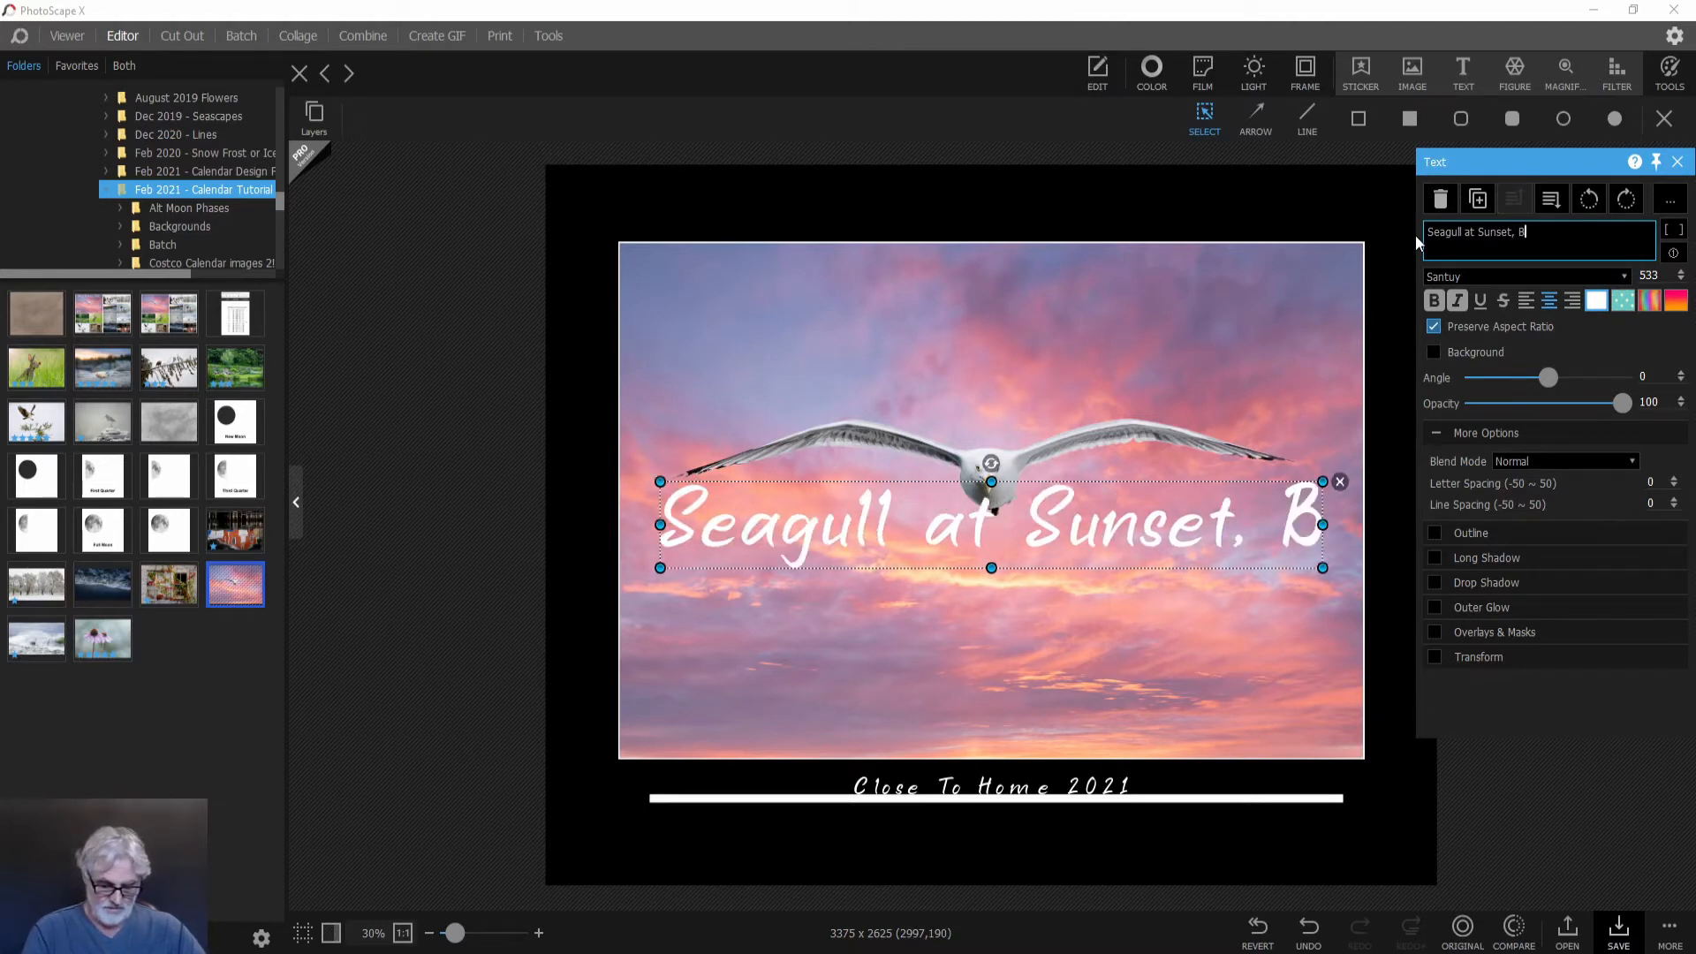
type("landford")
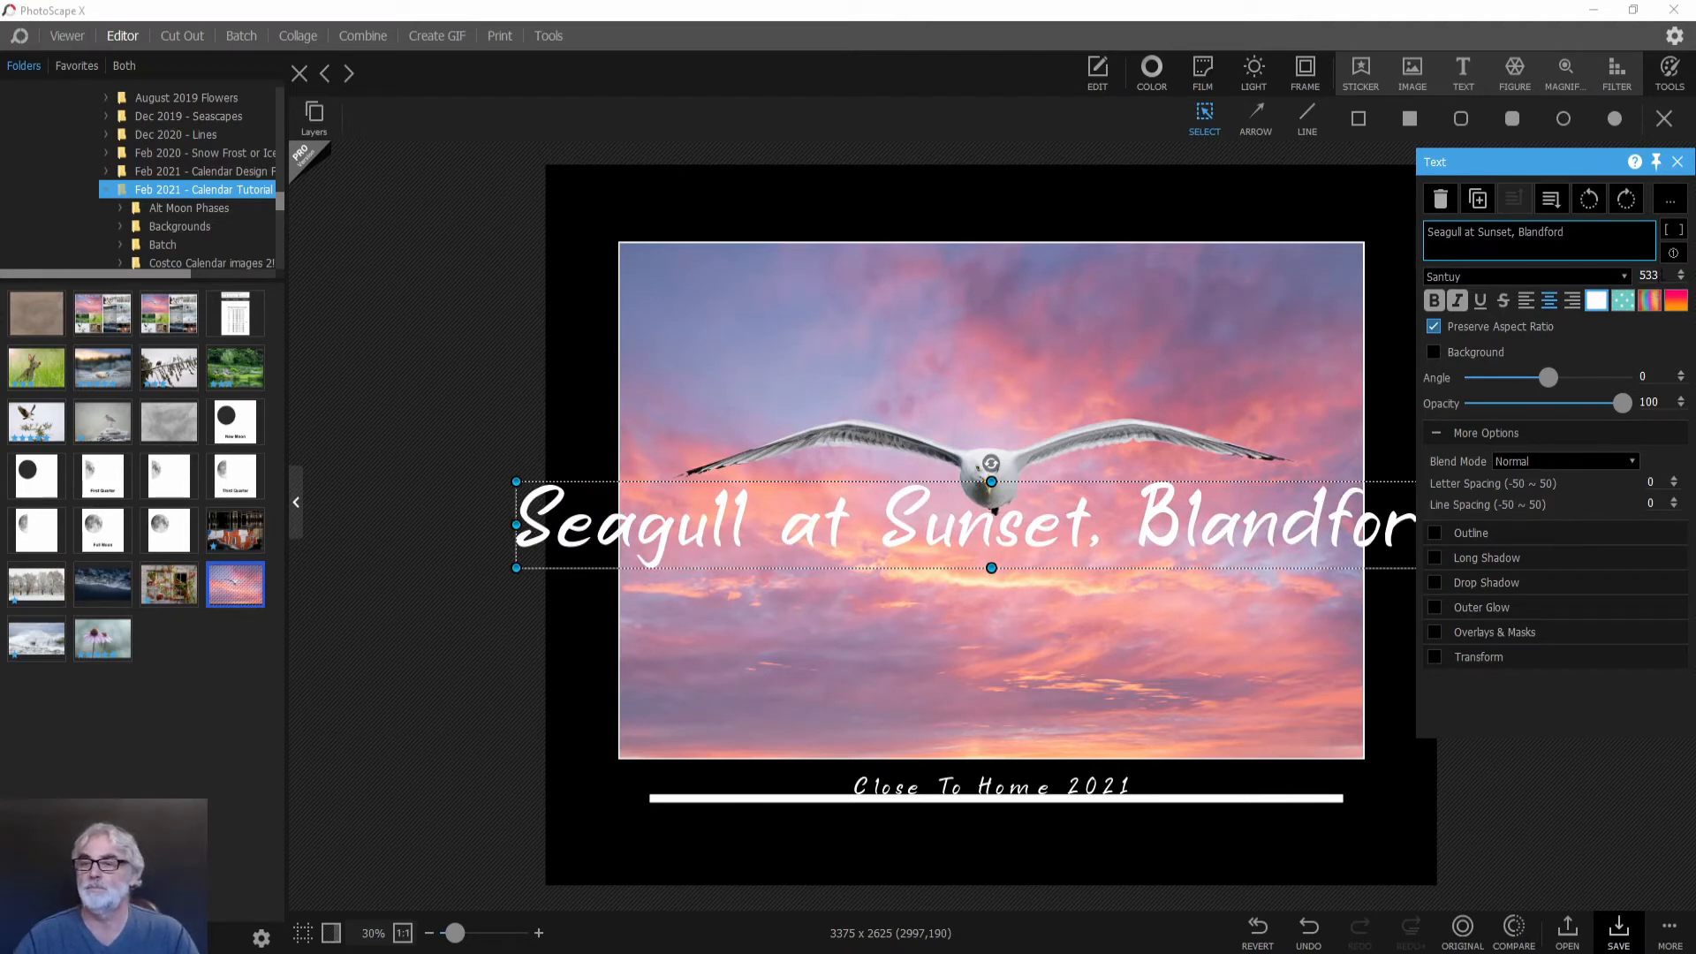
left_click_drag(1661, 275, 1619, 274)
type("100")
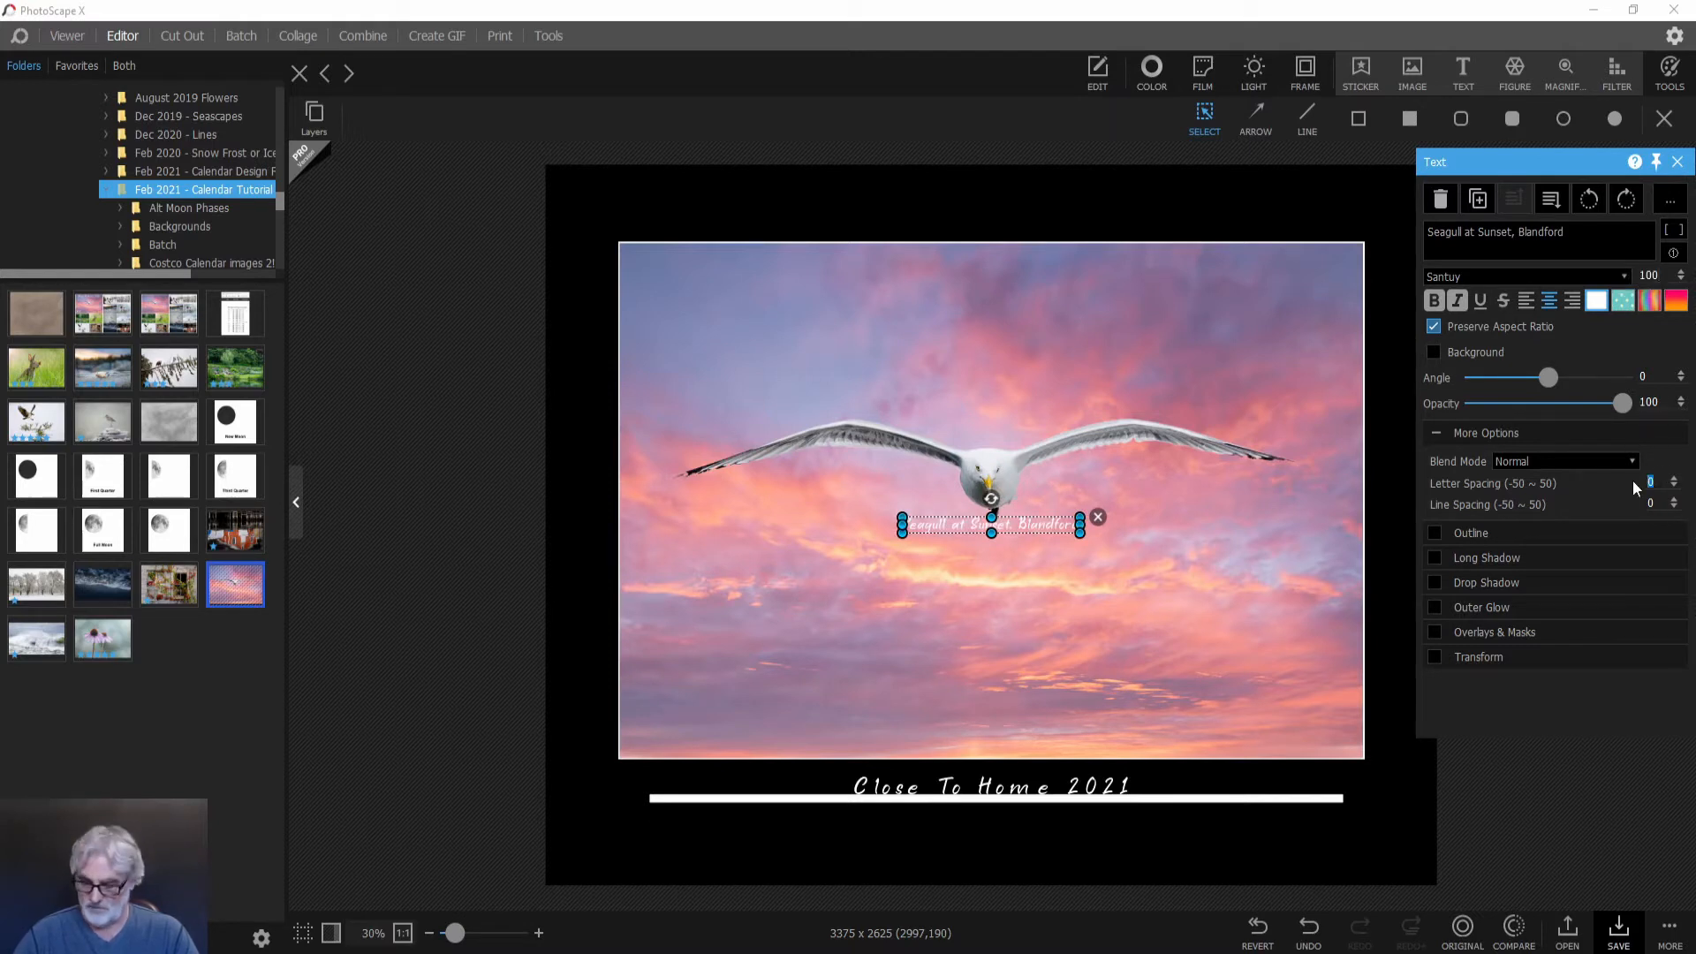
Set the subtitle's letter spacing to 50 and place it centred below "Close To Home 2021", just under the white line.
type("50")
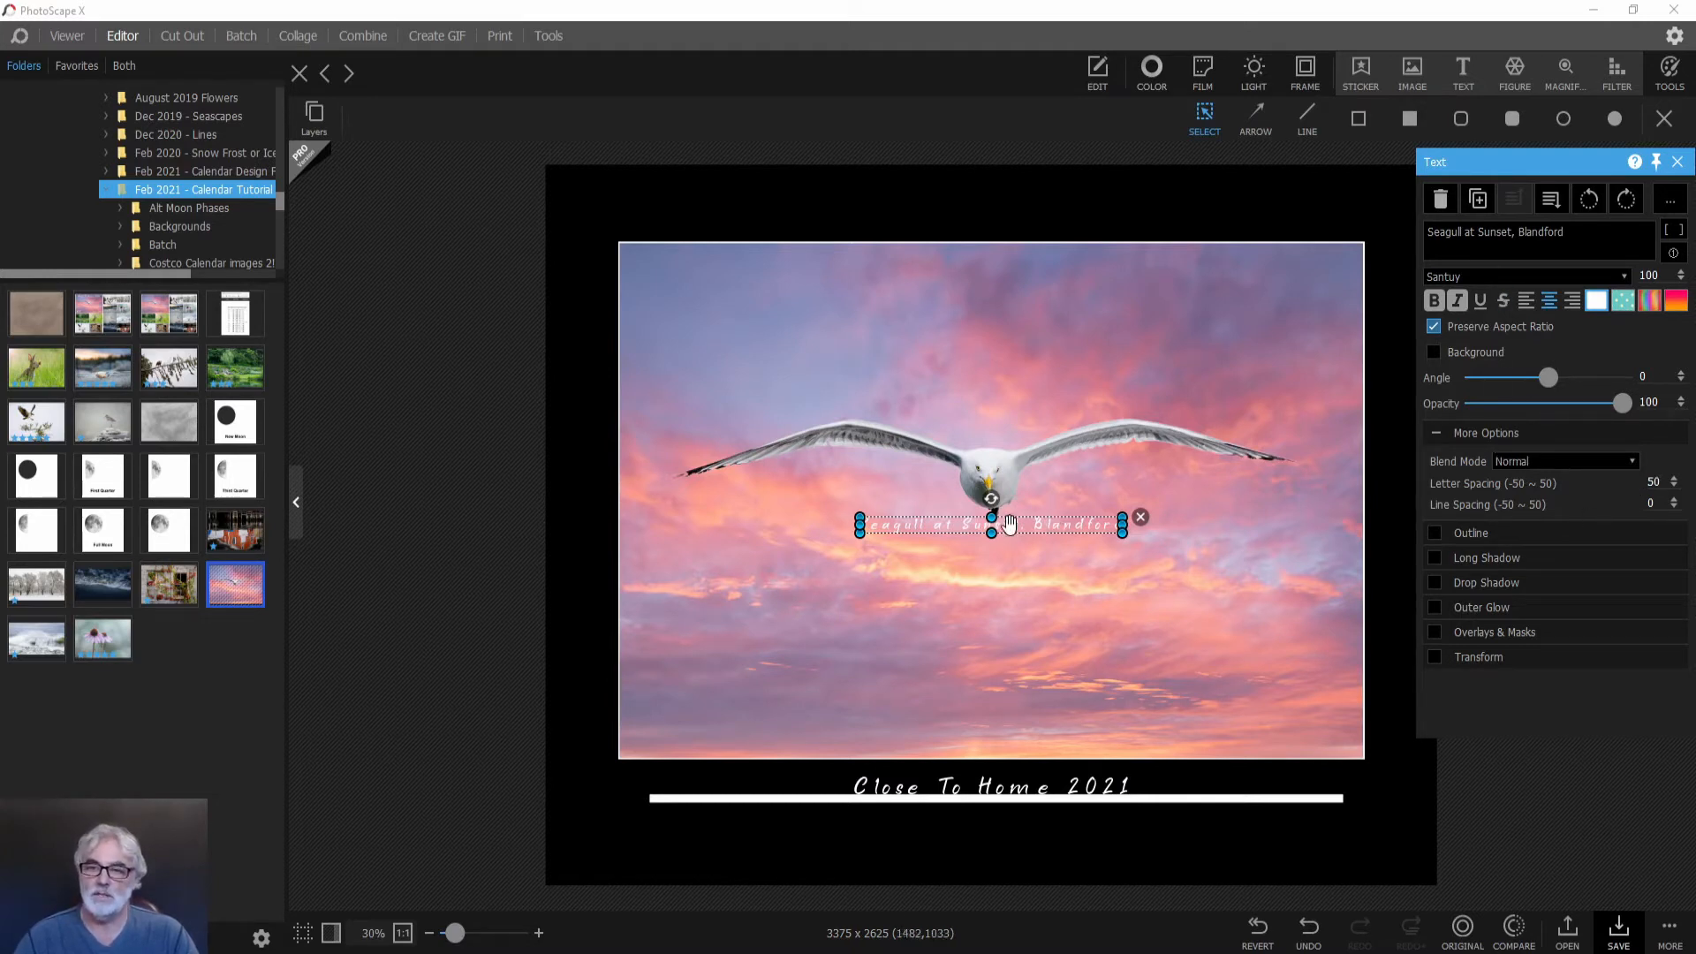
left_click_drag(1007, 526, 1025, 818)
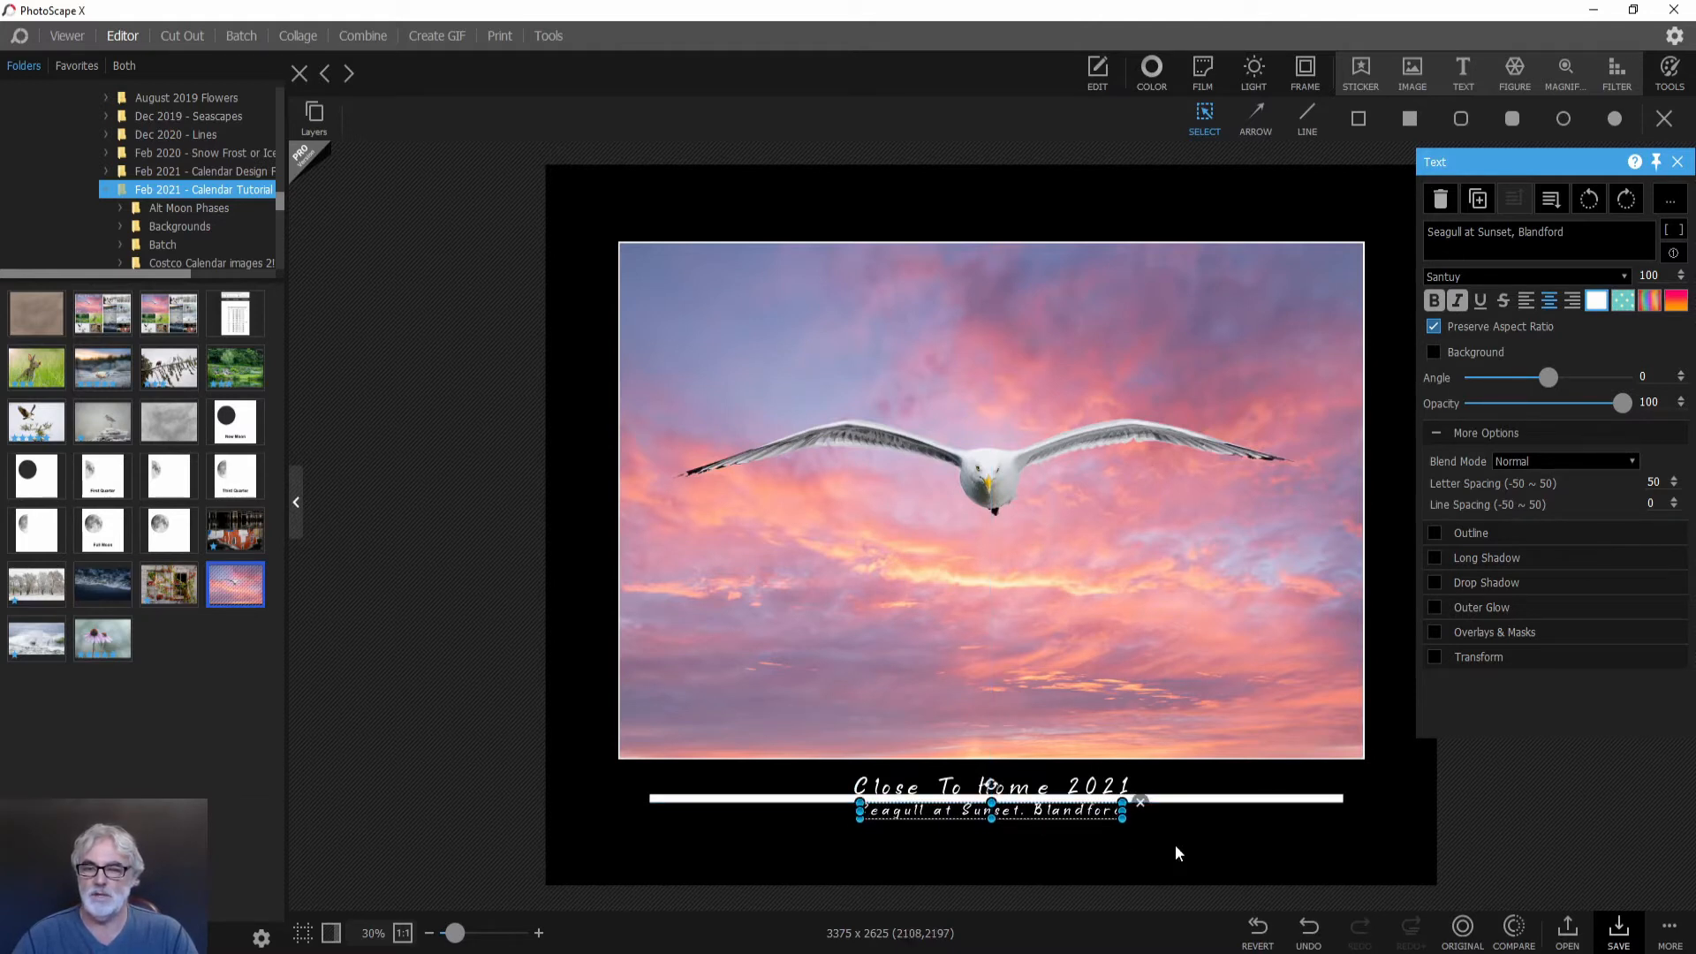
left_click(1242, 823)
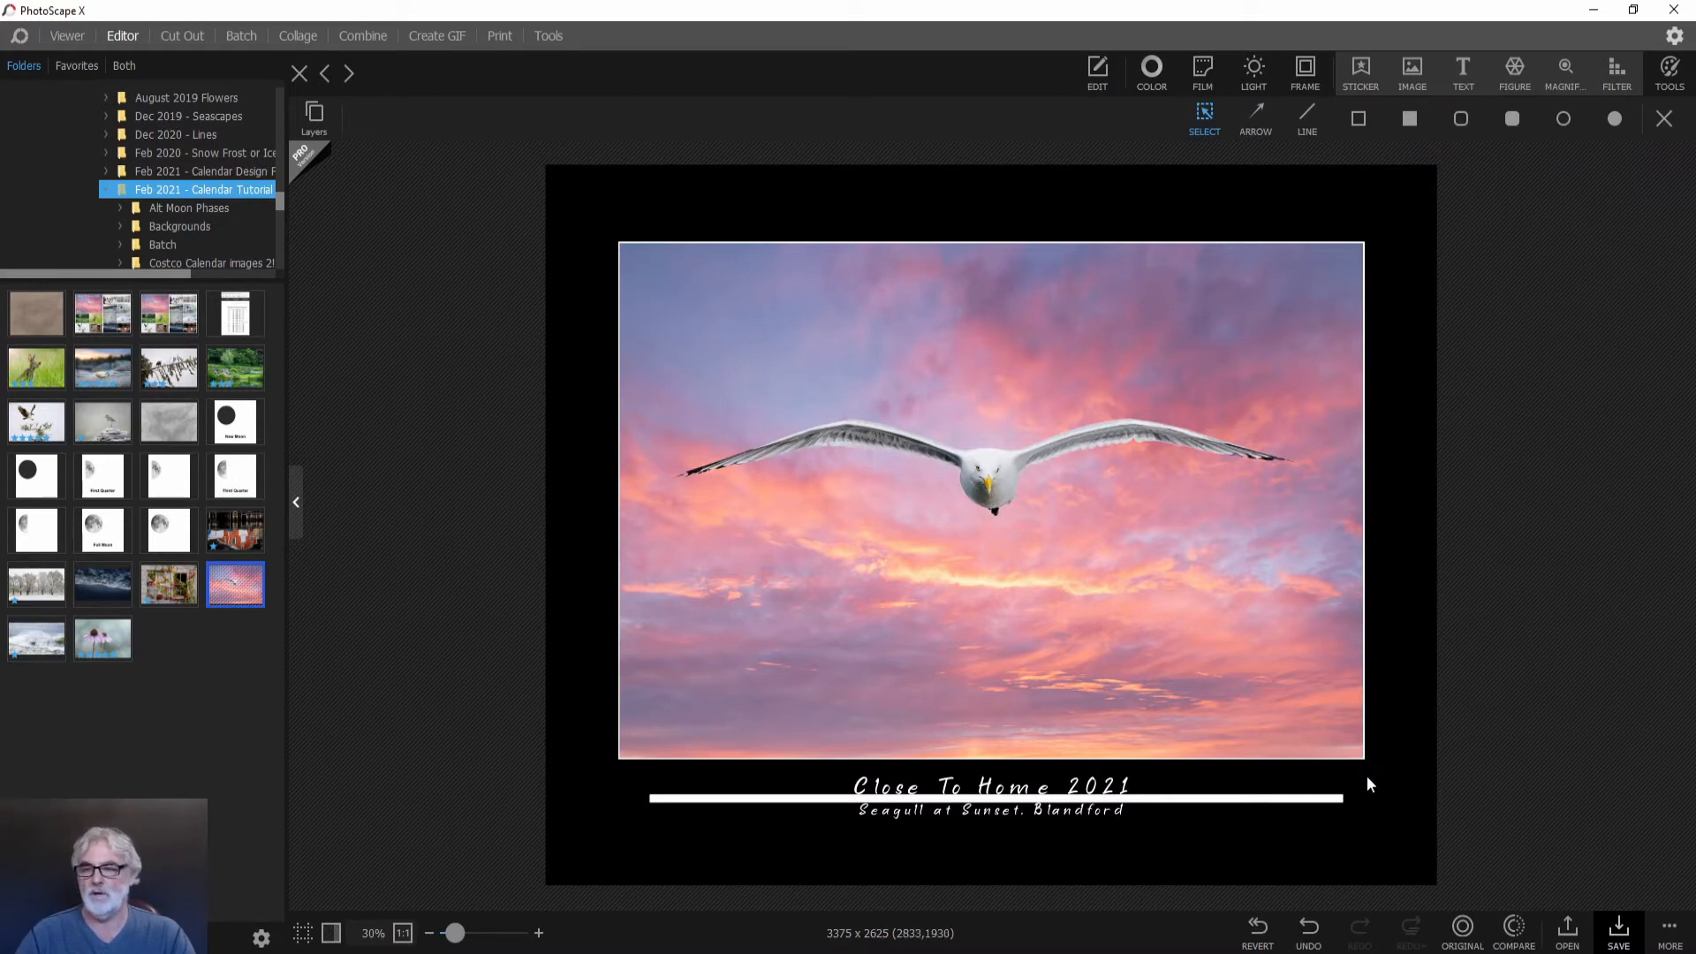
Insert a third text object with the photographer's full name in the NalikaSignature font.
left_click(1462, 73)
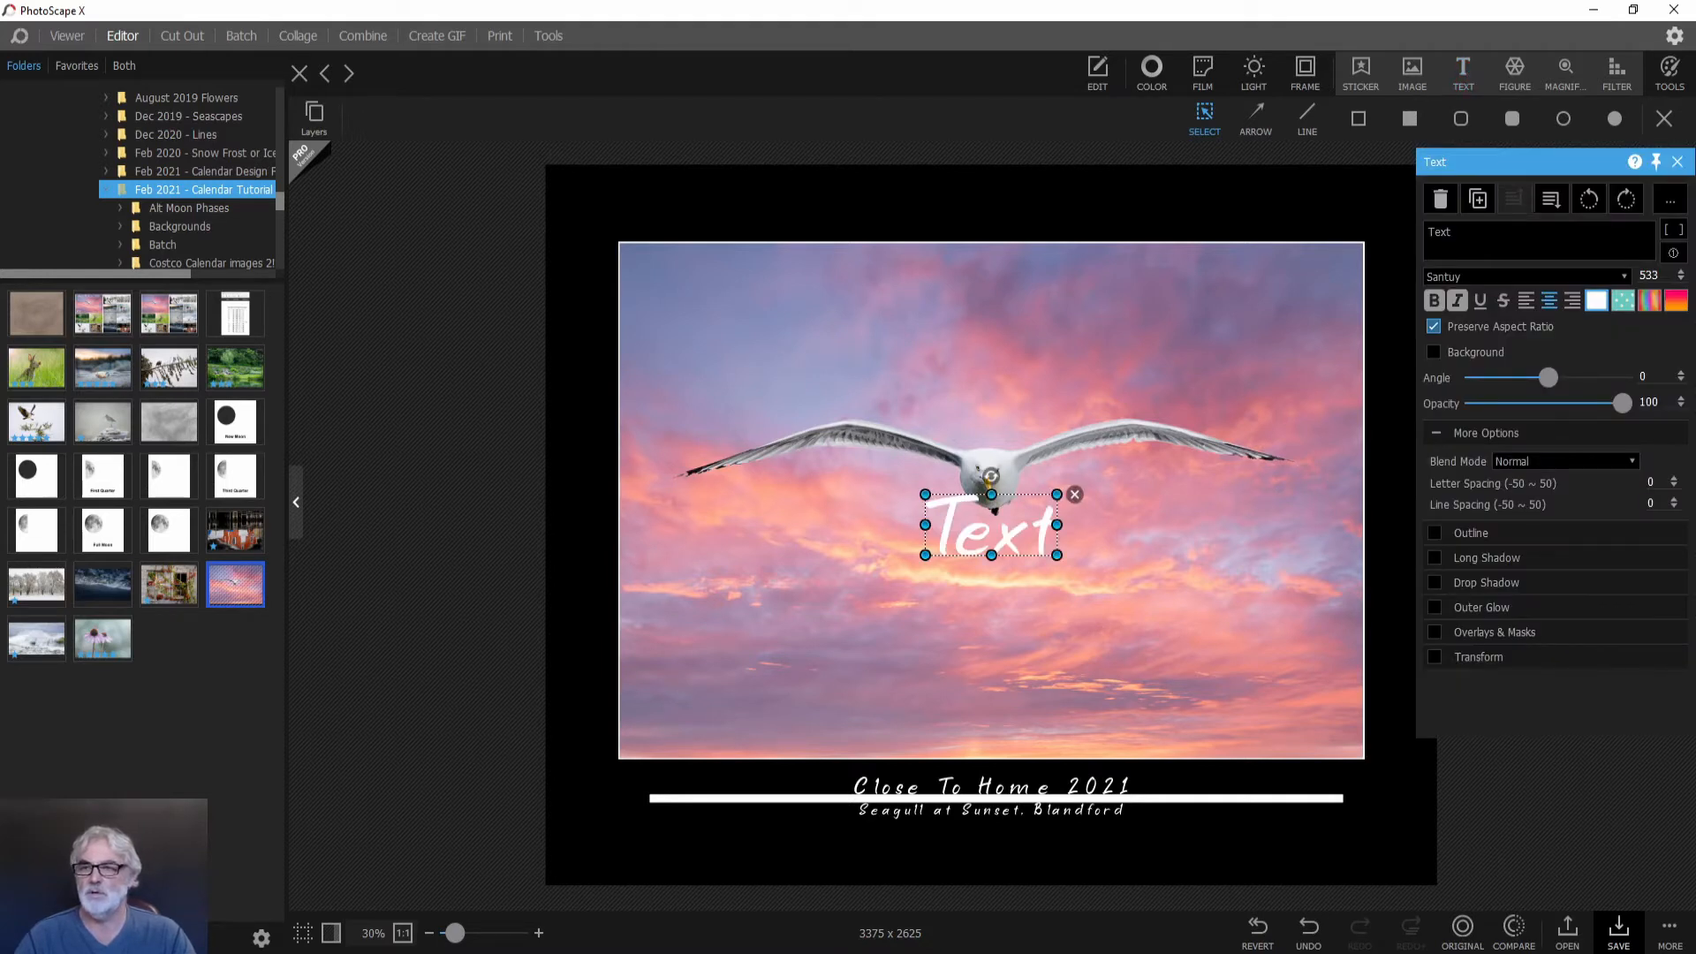
left_click_drag(1452, 232, 1406, 229)
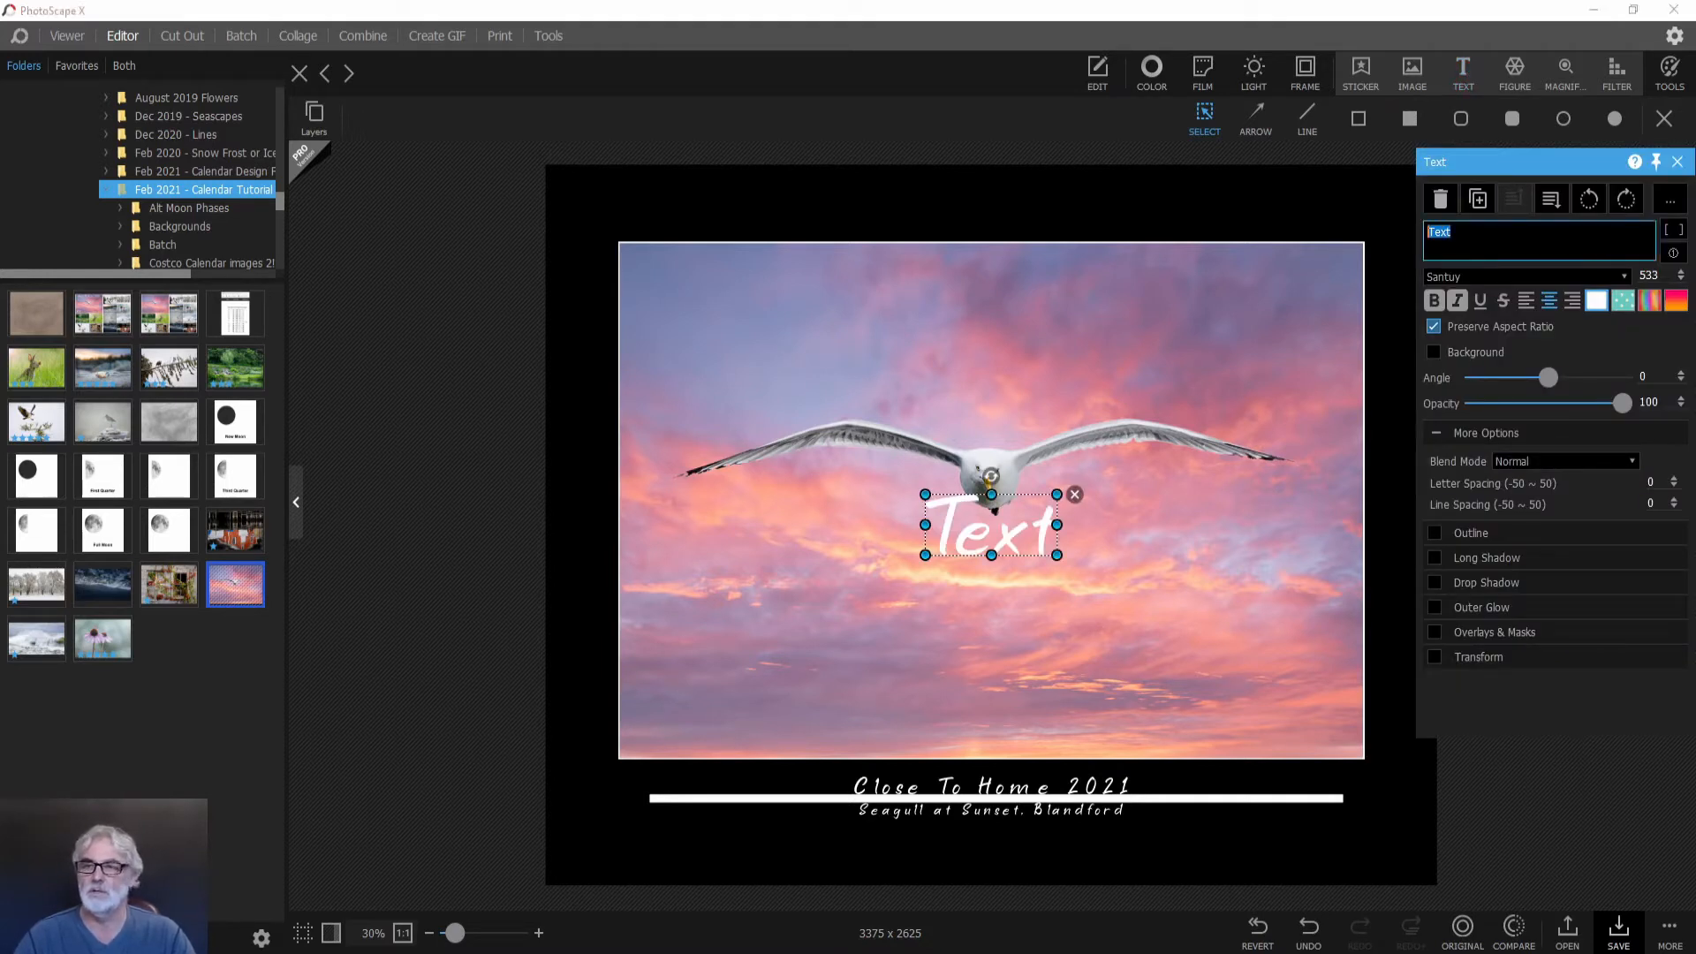
type("Trev")
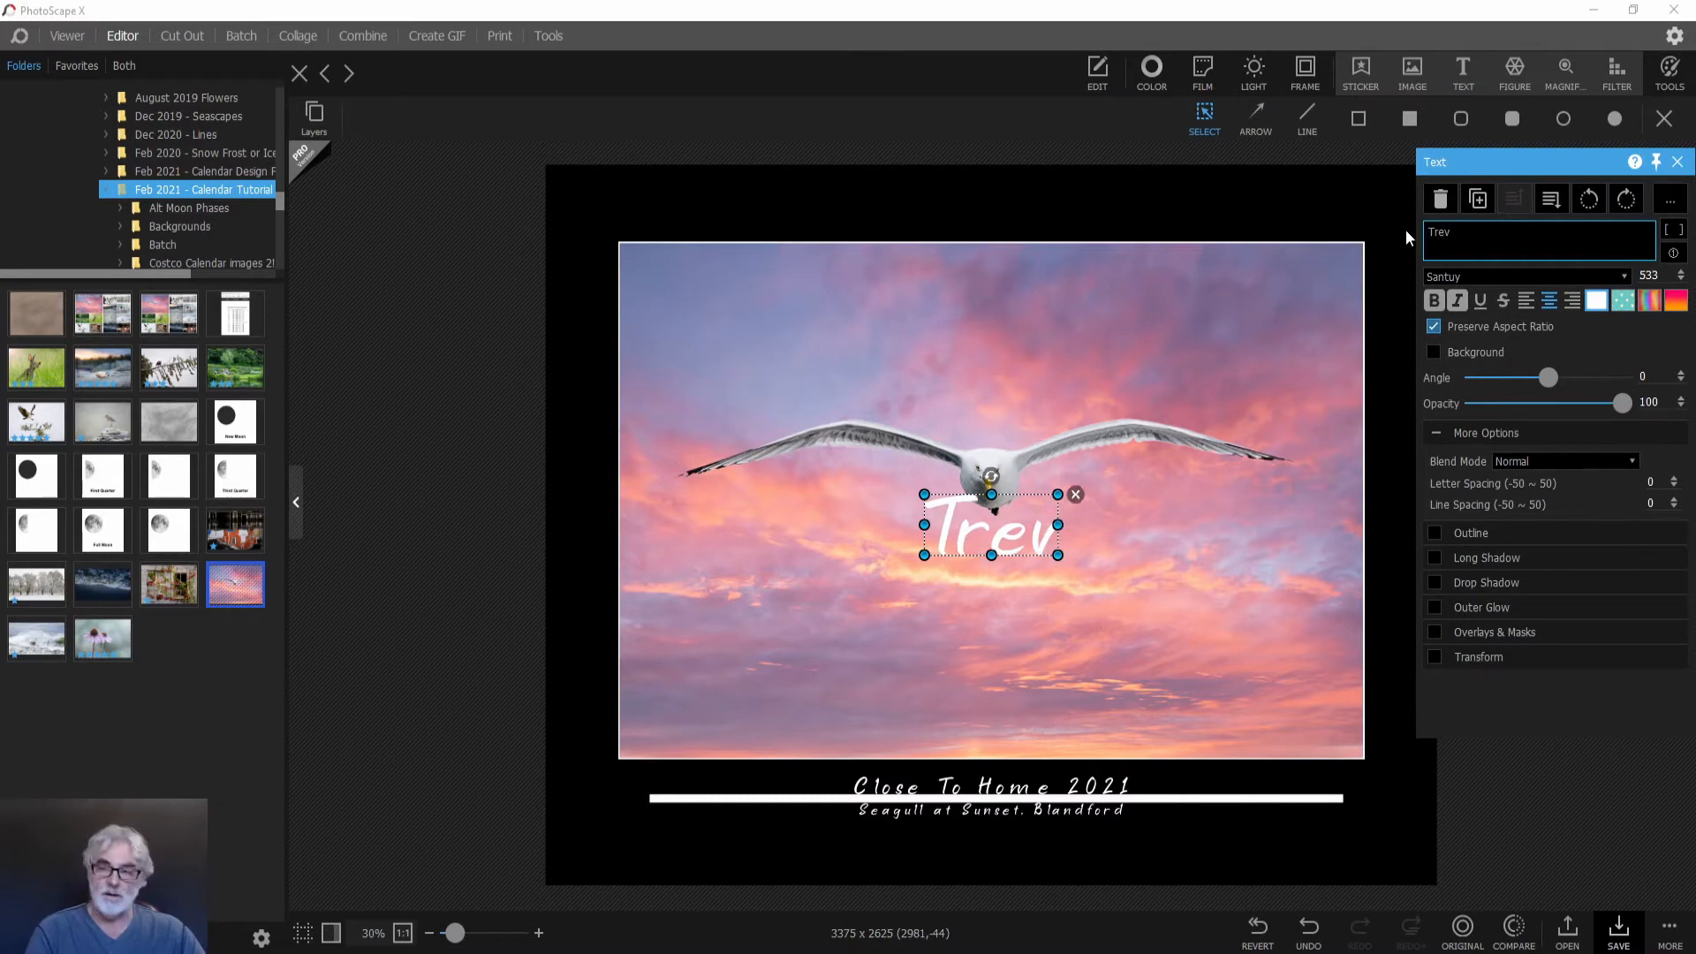
type("or Awalt")
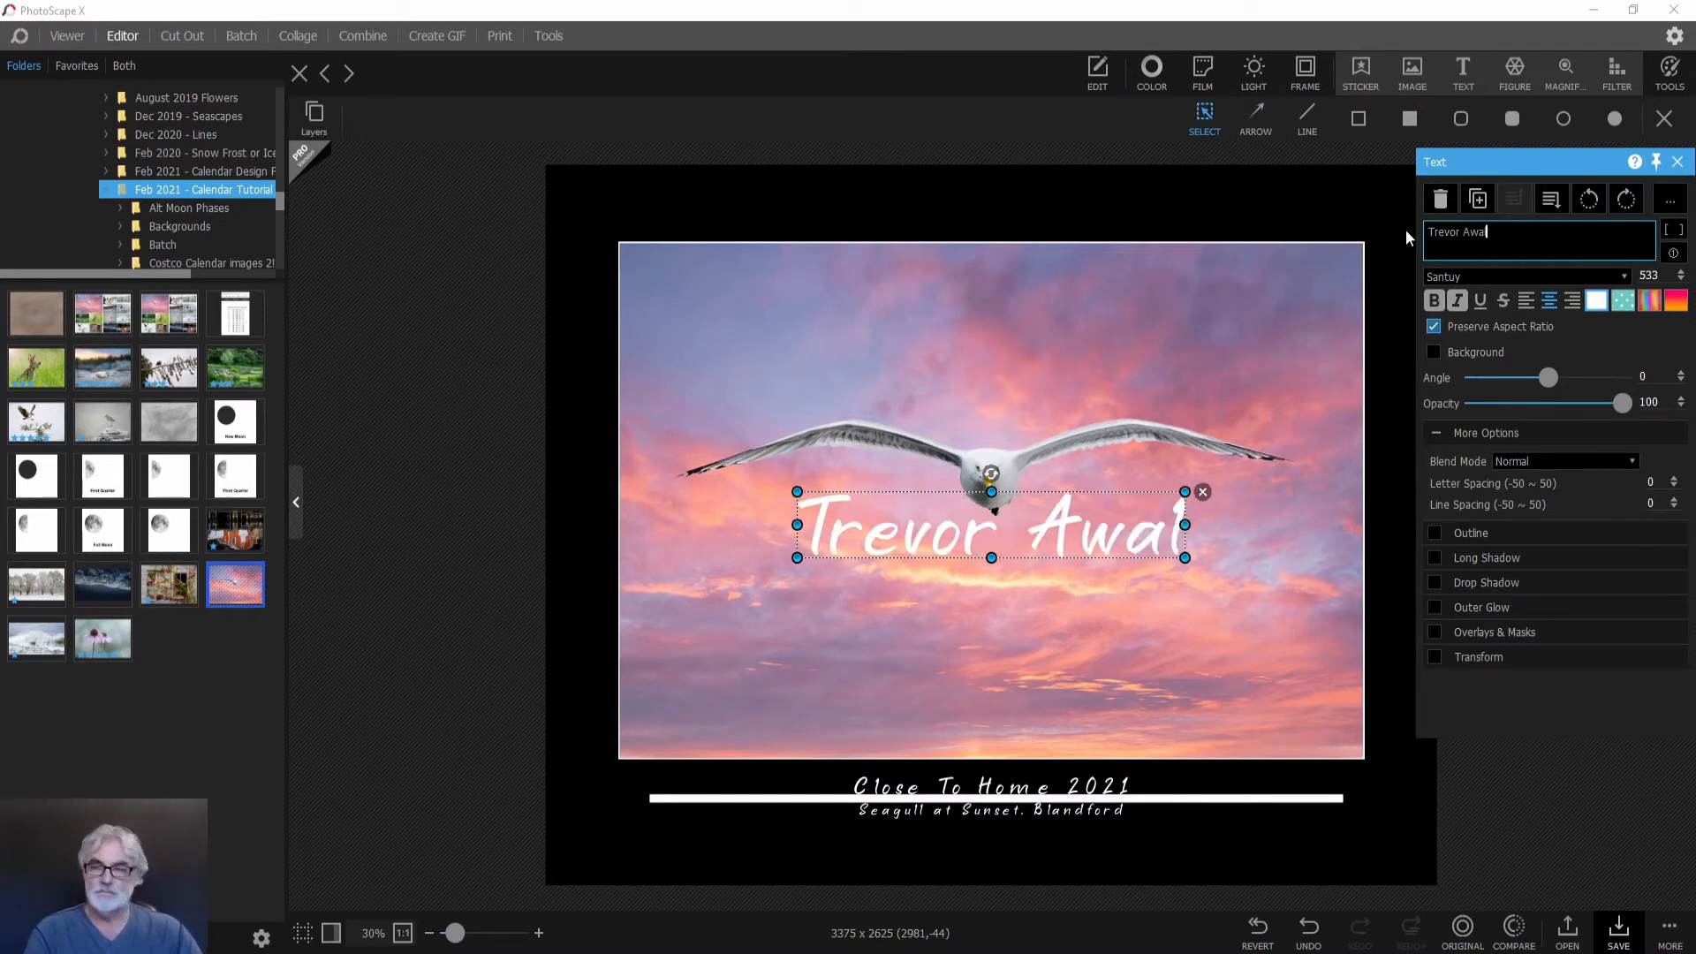
left_click(1625, 277)
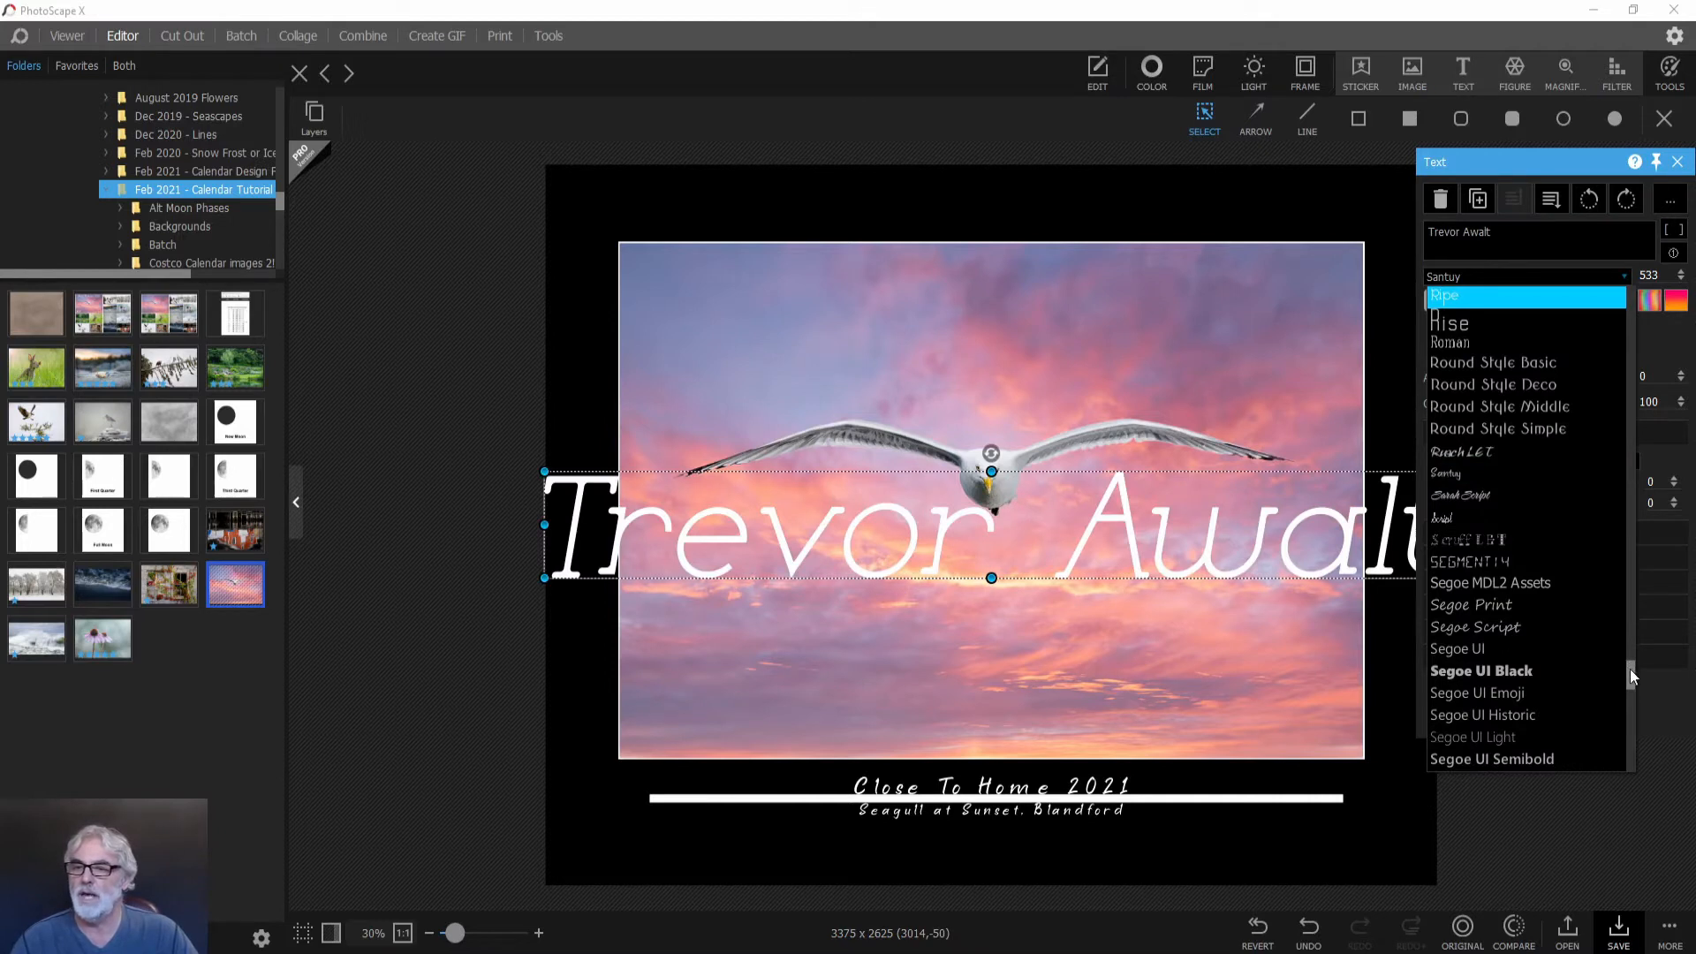
left_click_drag(1629, 669, 1630, 579)
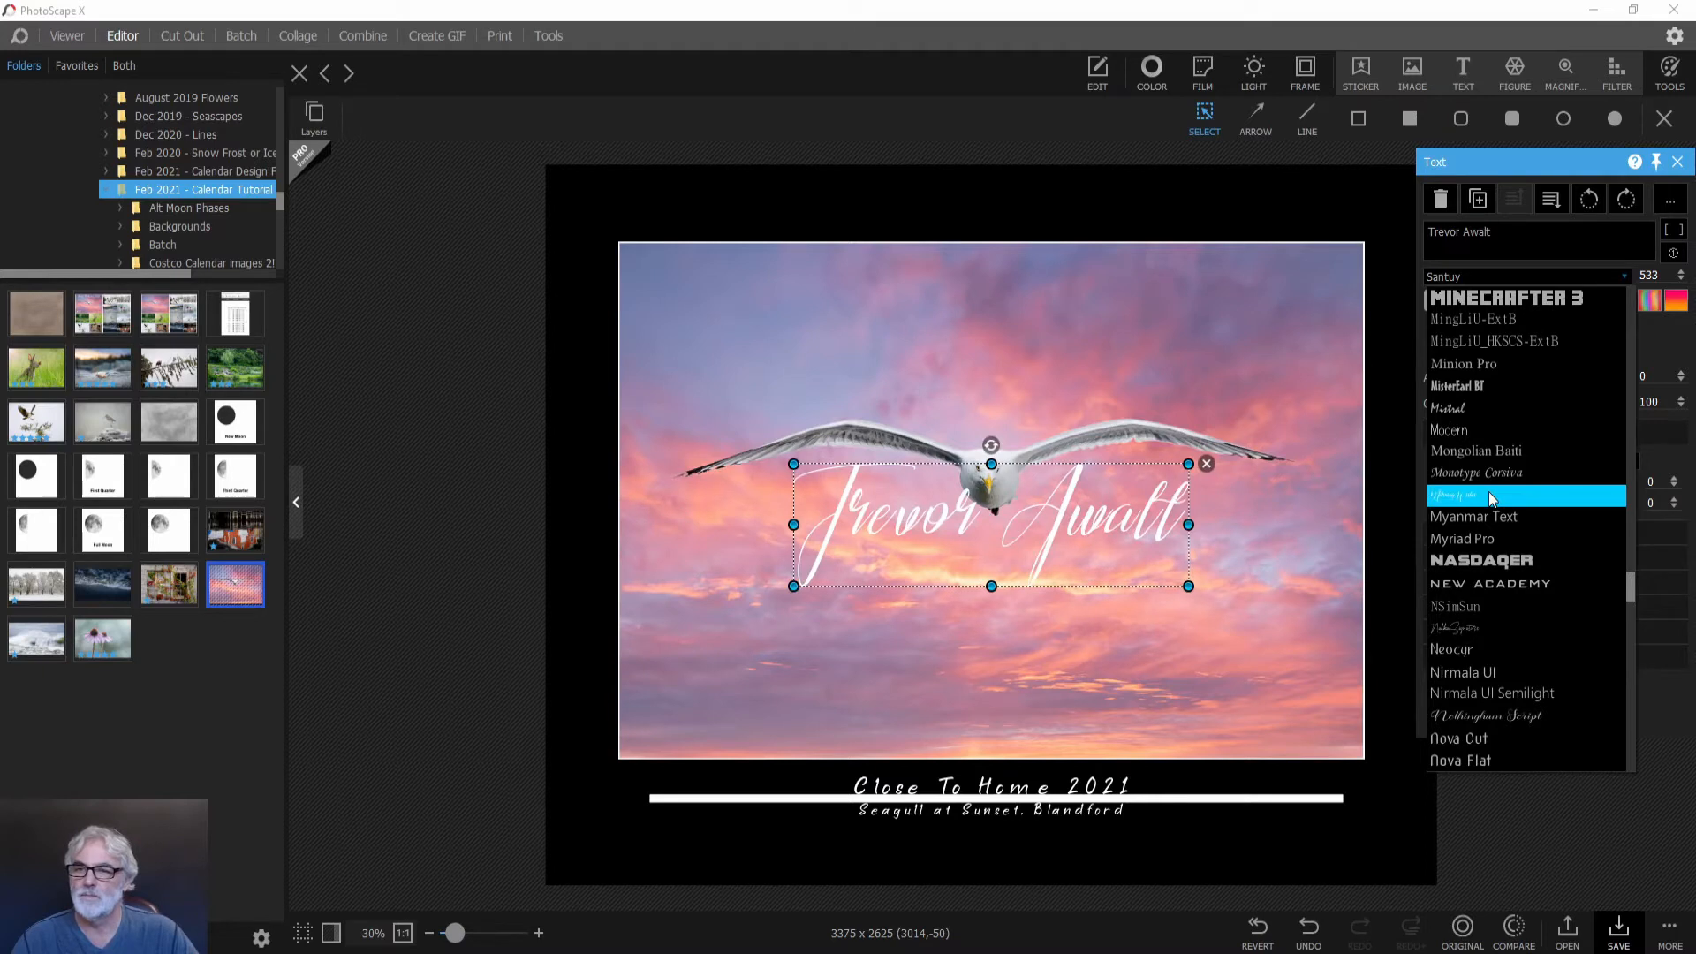
left_click(1471, 627)
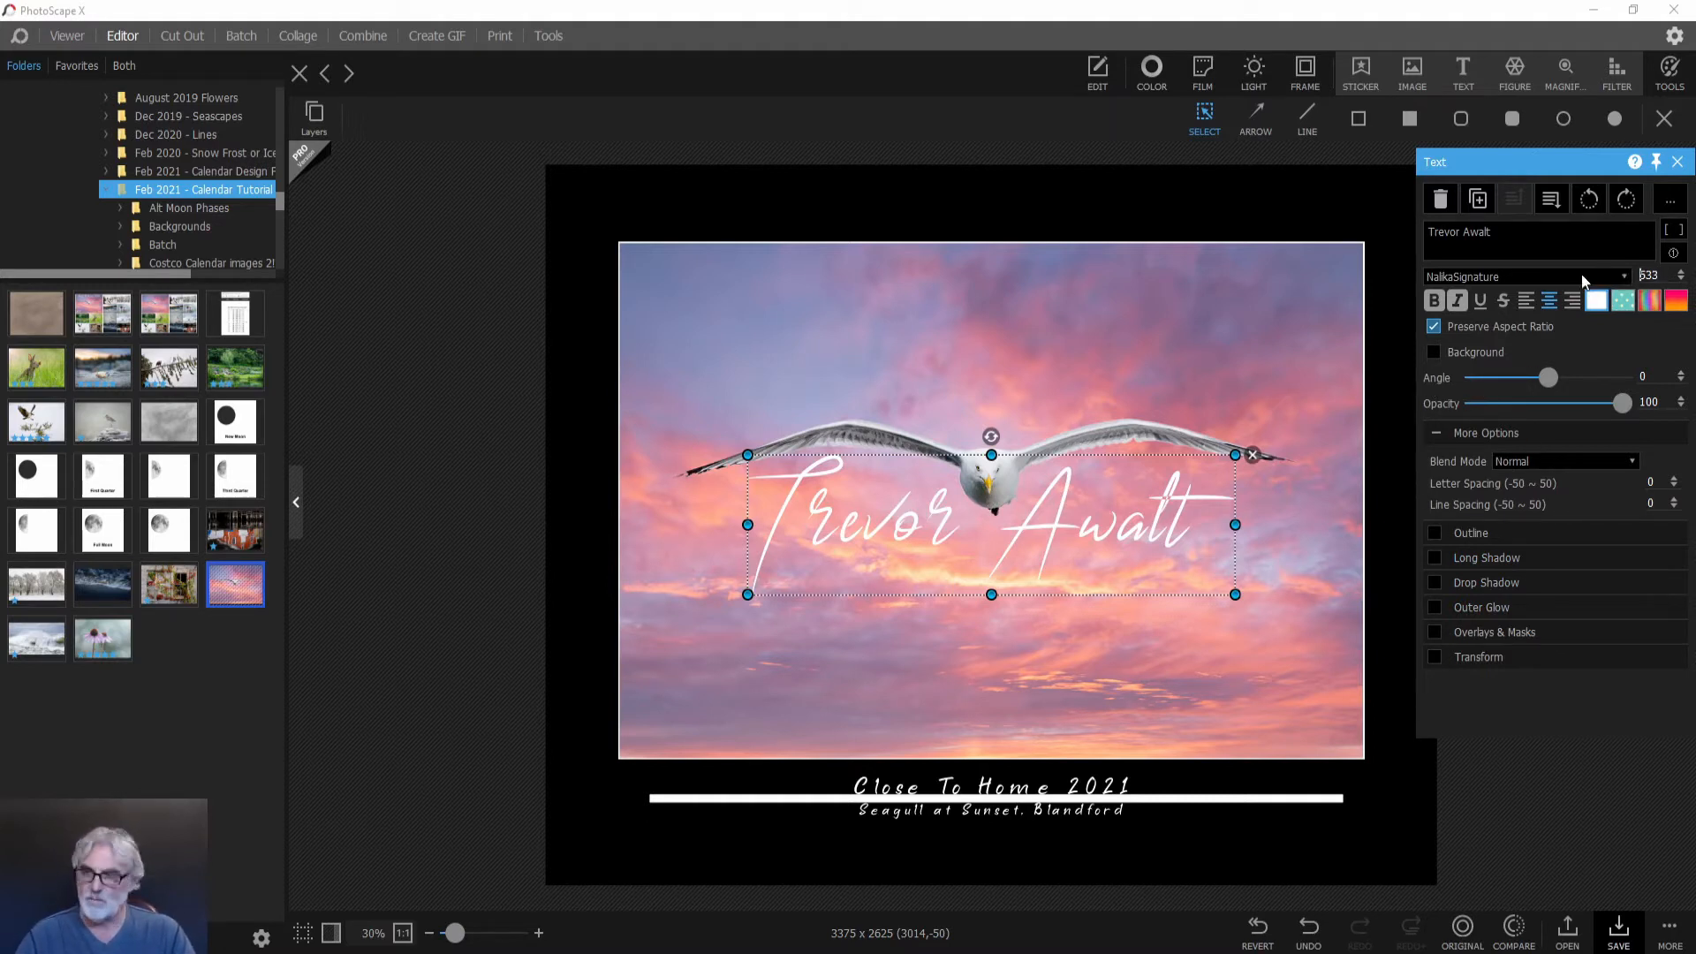
Set the signature text's size to 125 and move it into the black frame below the photo's lower-right corner.
double_click(1645, 275)
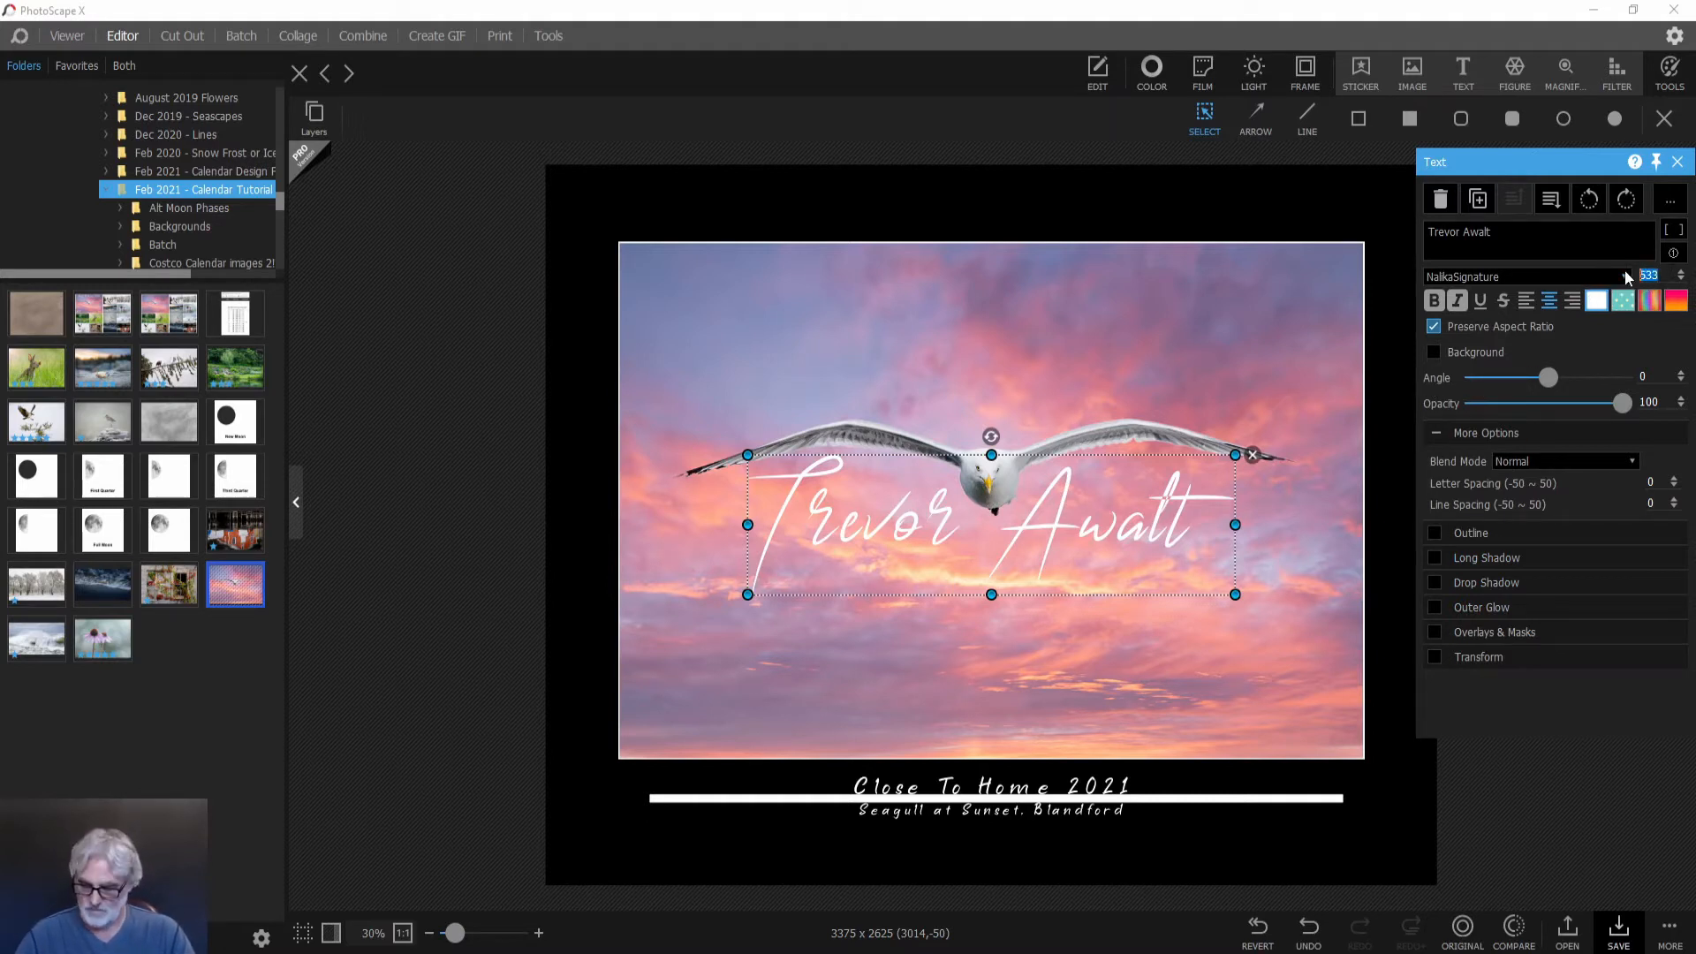
type("125")
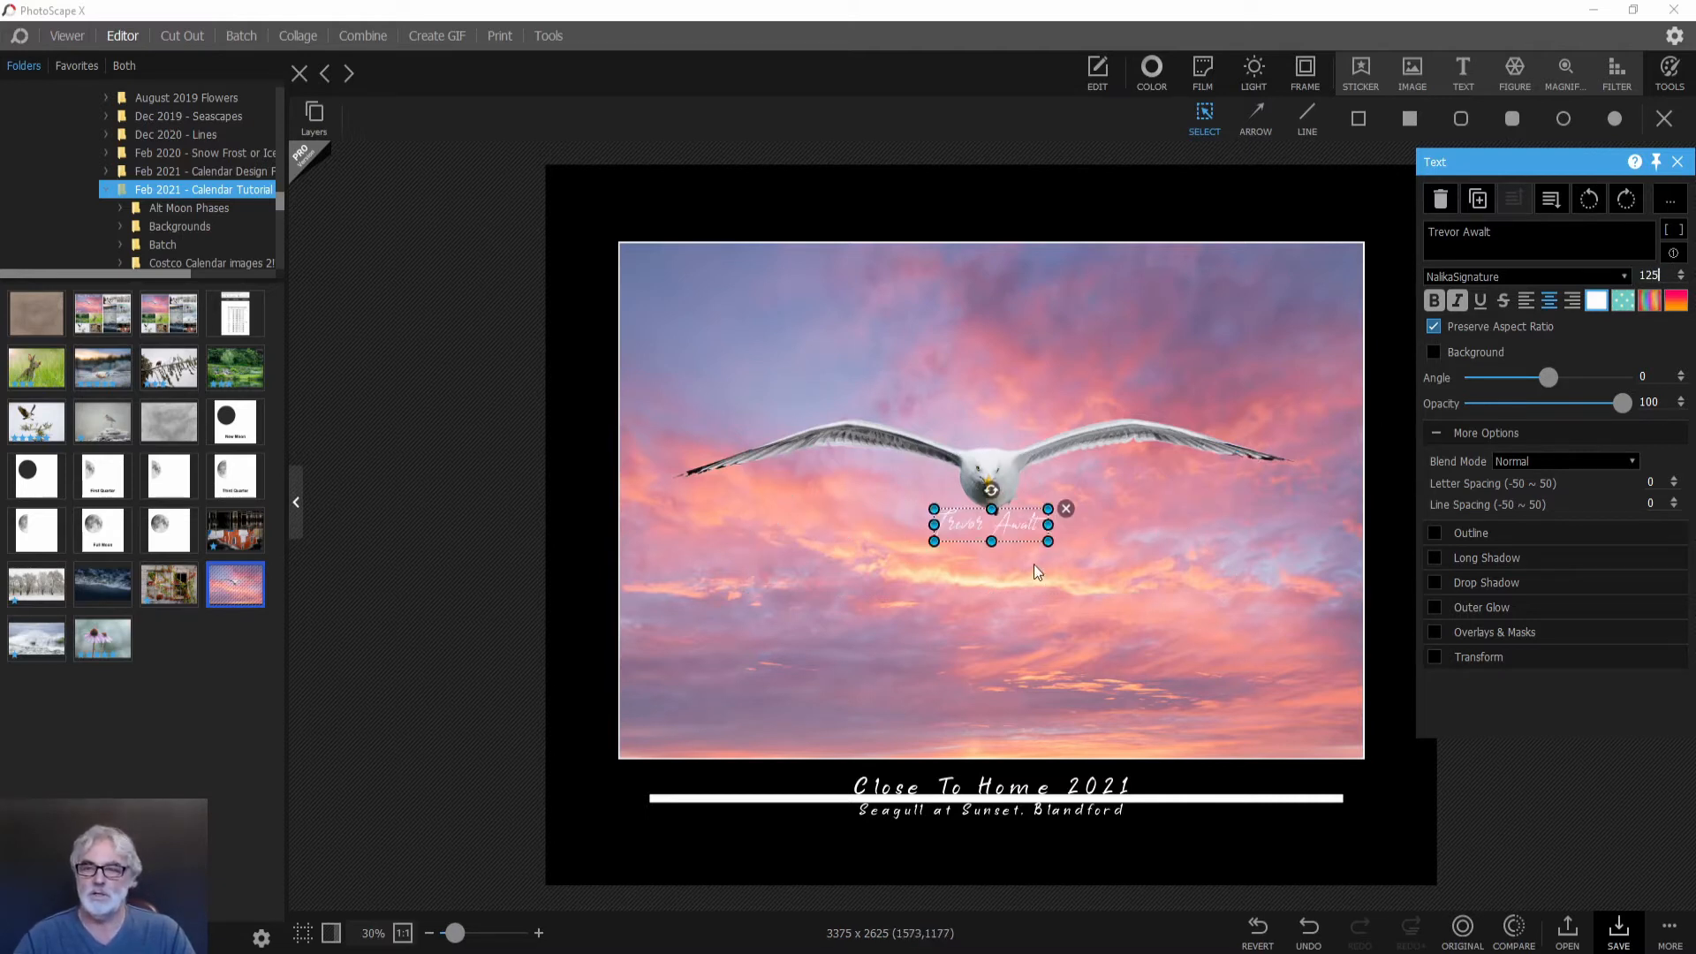
left_click_drag(1022, 528, 1342, 805)
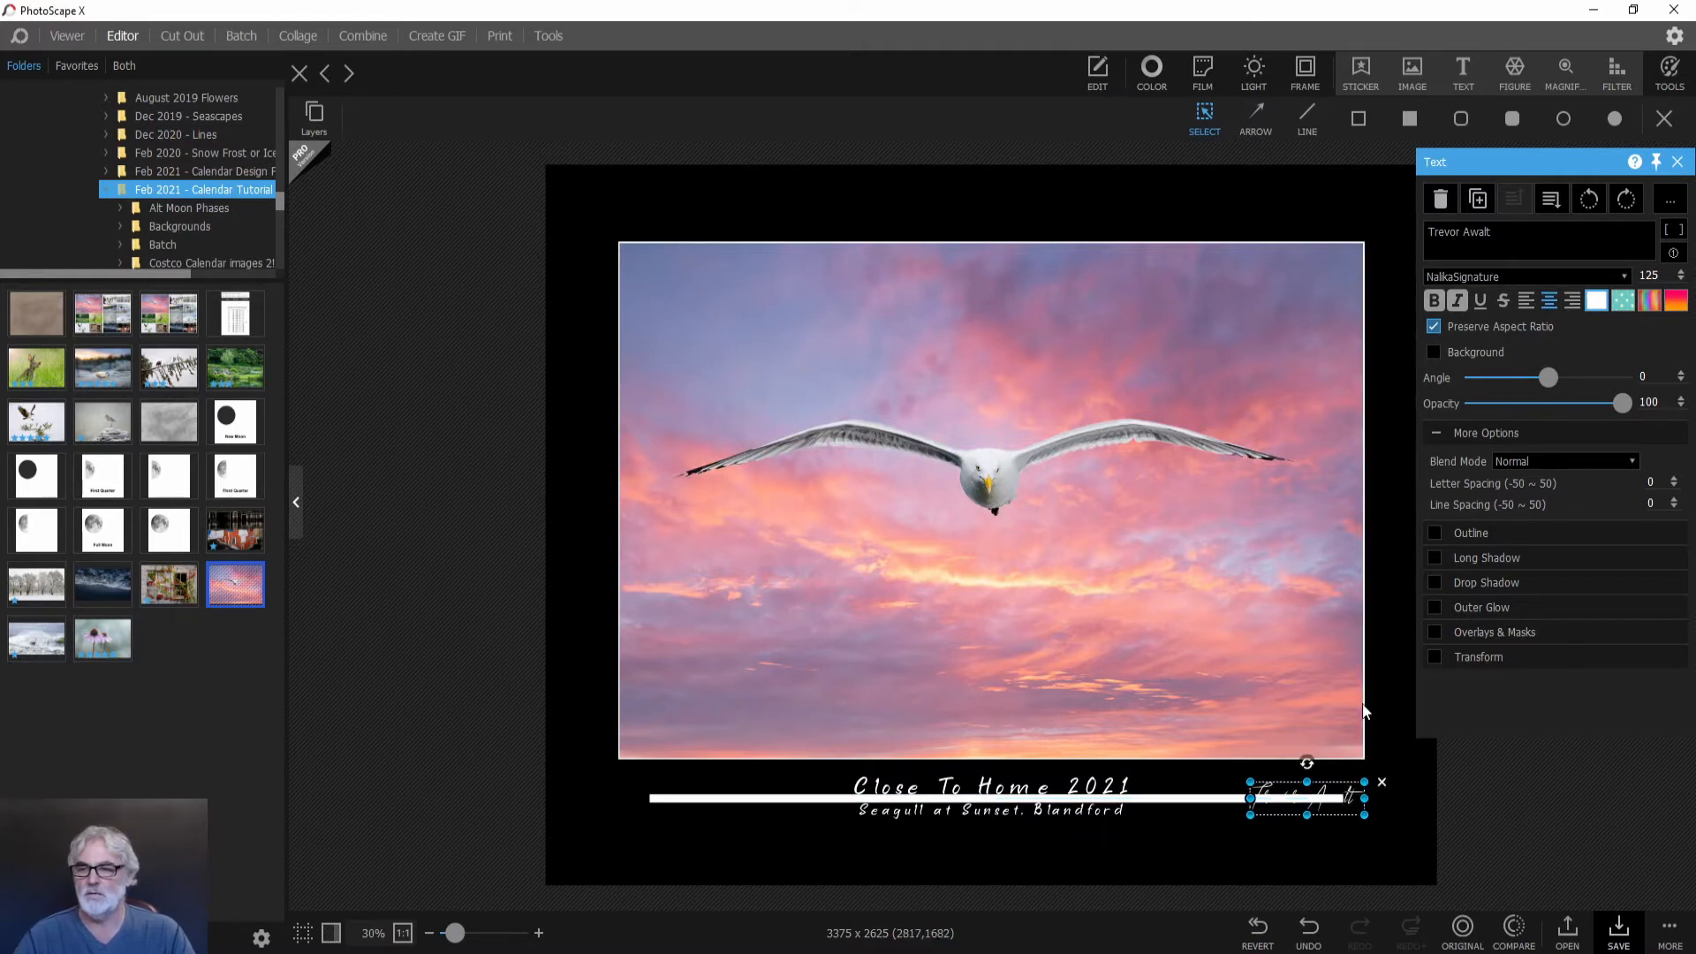
Delete the white dividing line between the title and the subtitle.
left_click(1169, 802)
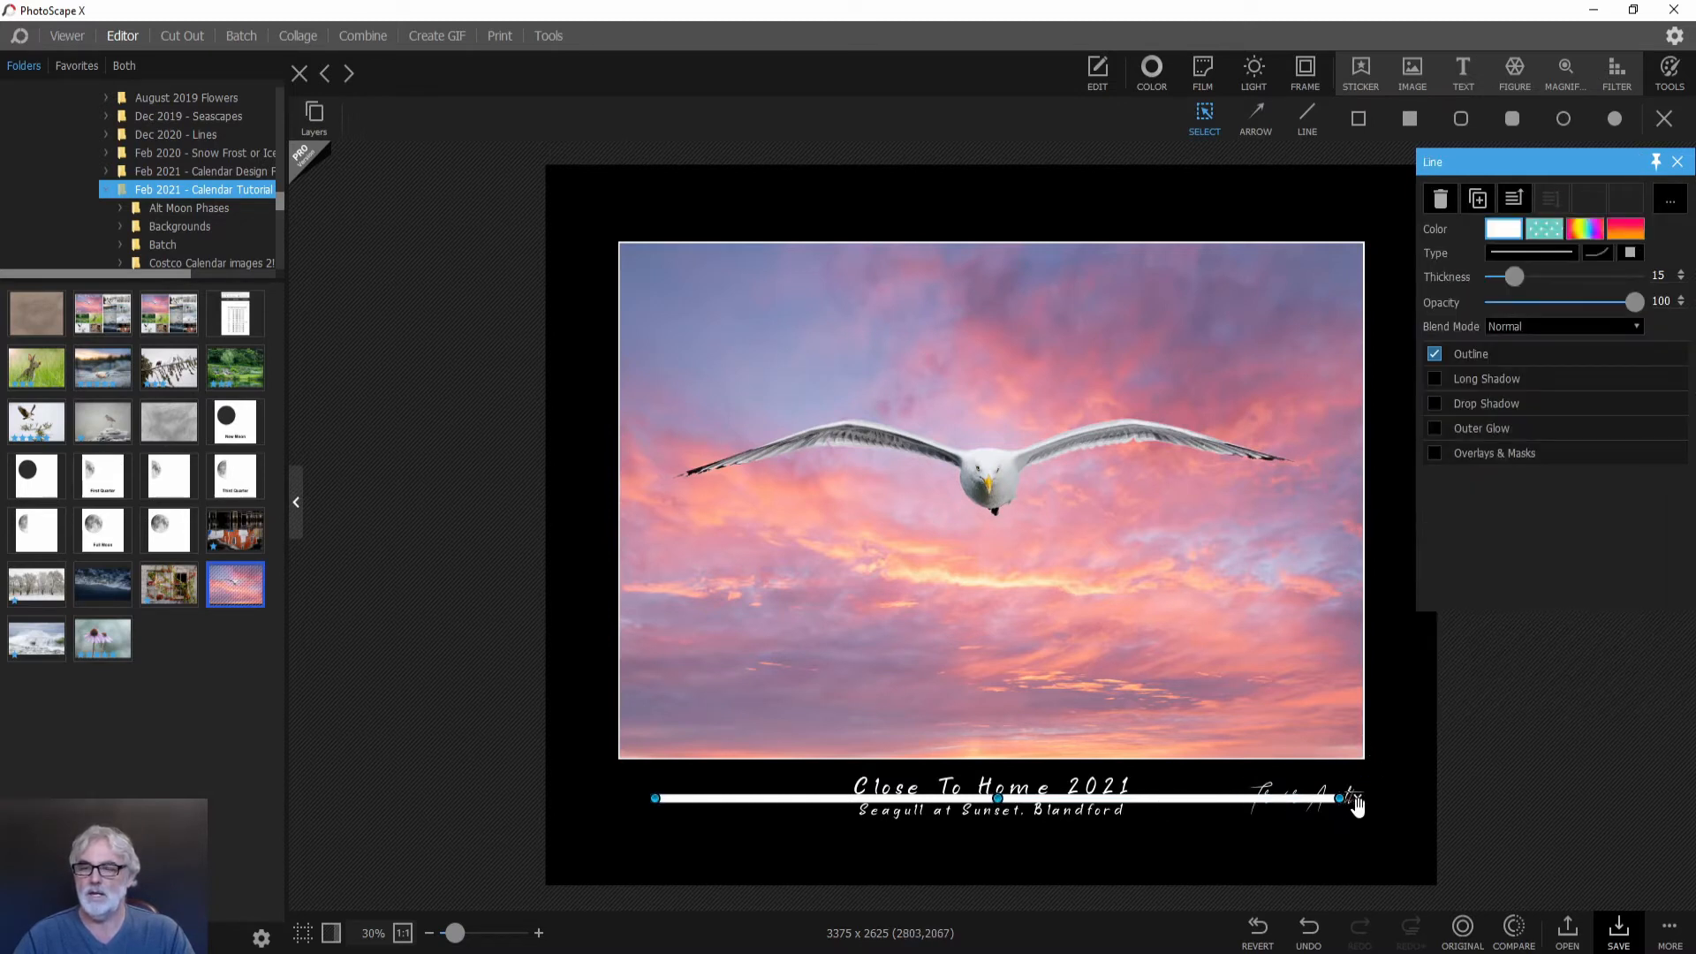
left_click(1357, 804)
left_click(1207, 799)
left_click(1358, 798)
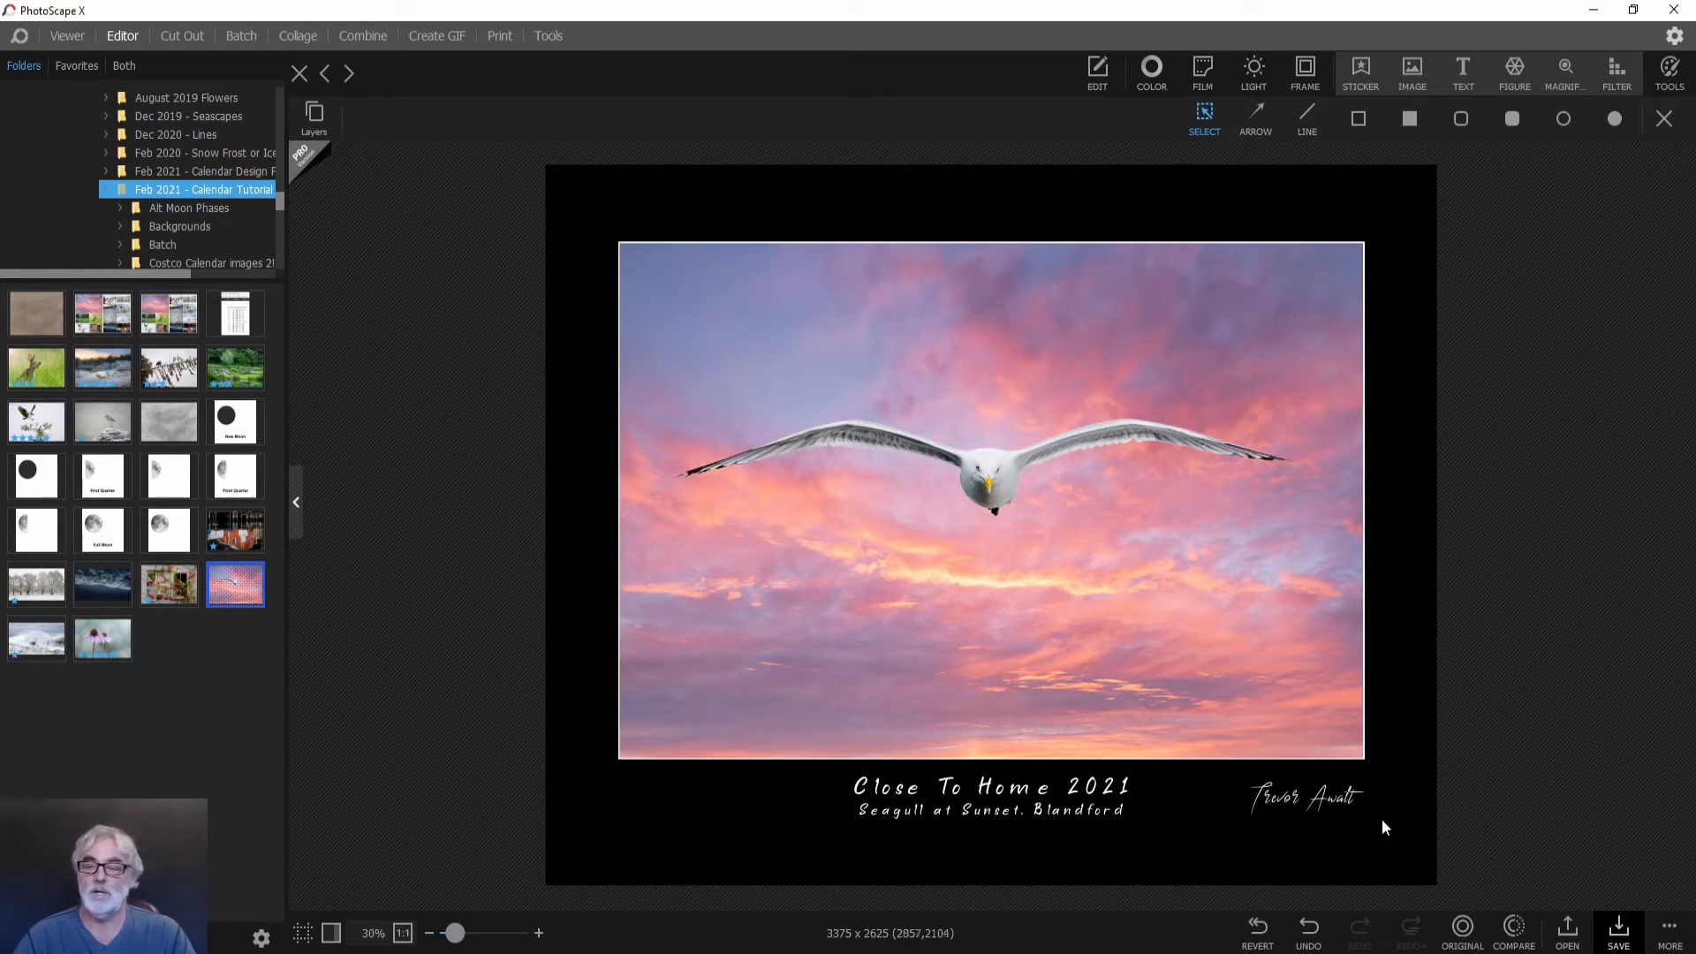
Save the finished cover as a new JPEG named "00Cover_©TGA__48A2545-Edit.jpg" in the Feb 2021 - Calendar Tutorial Files folder.
left_click(1620, 933)
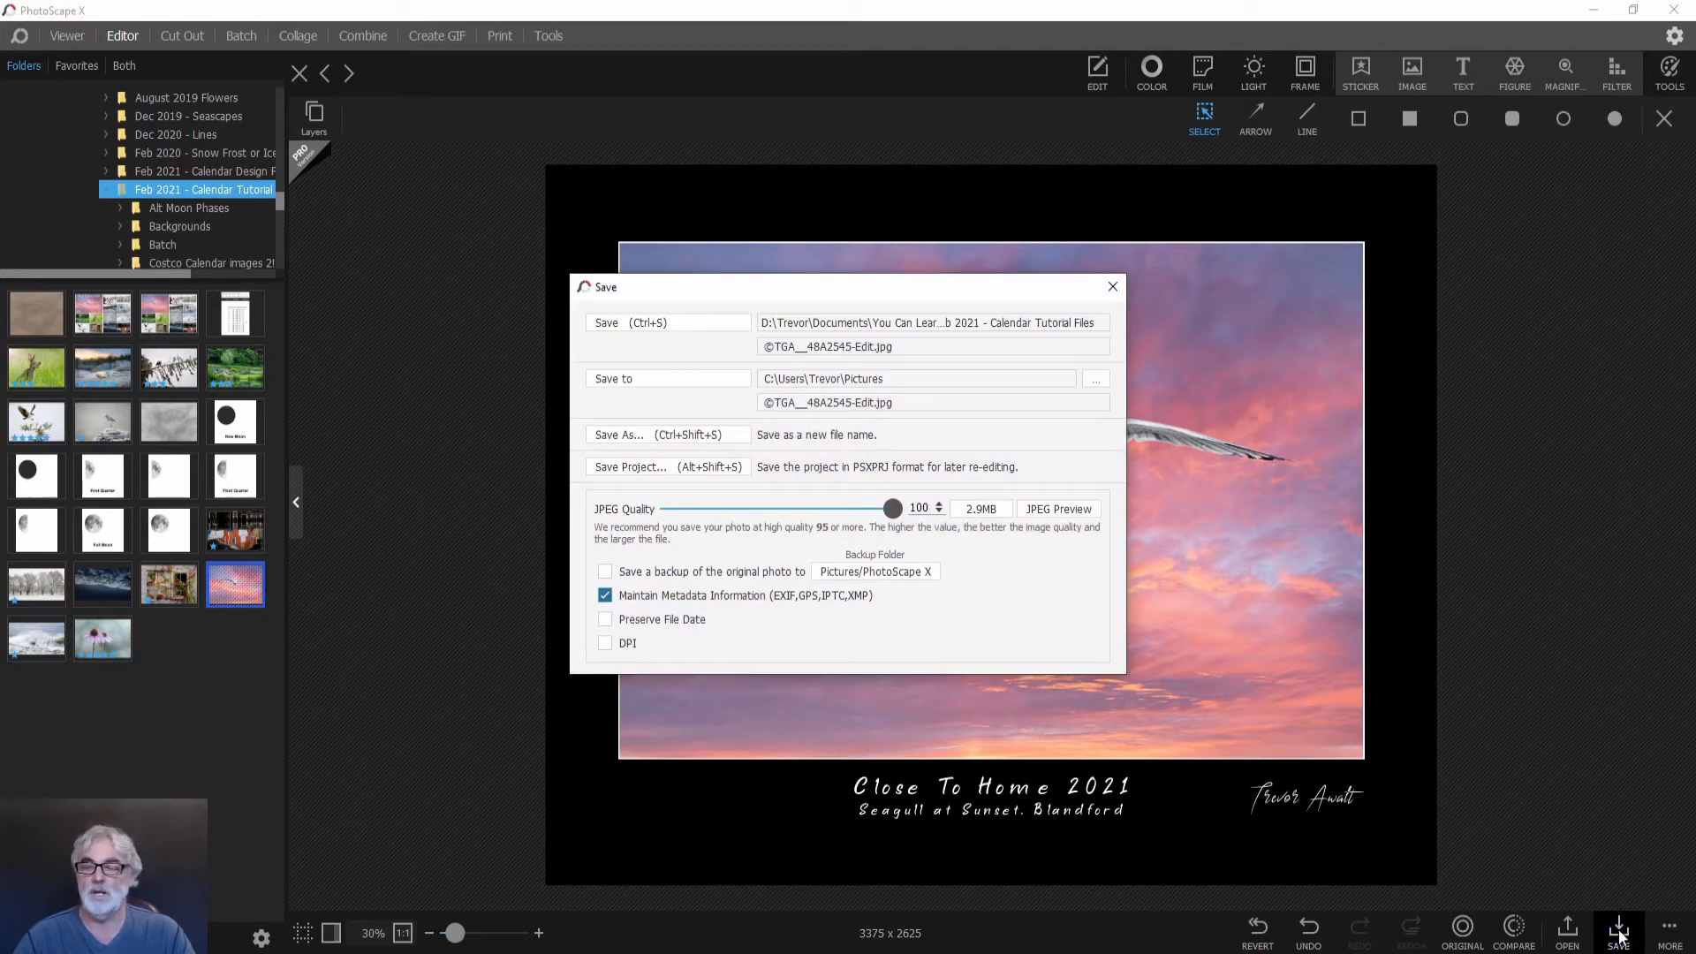
left_click(649, 435)
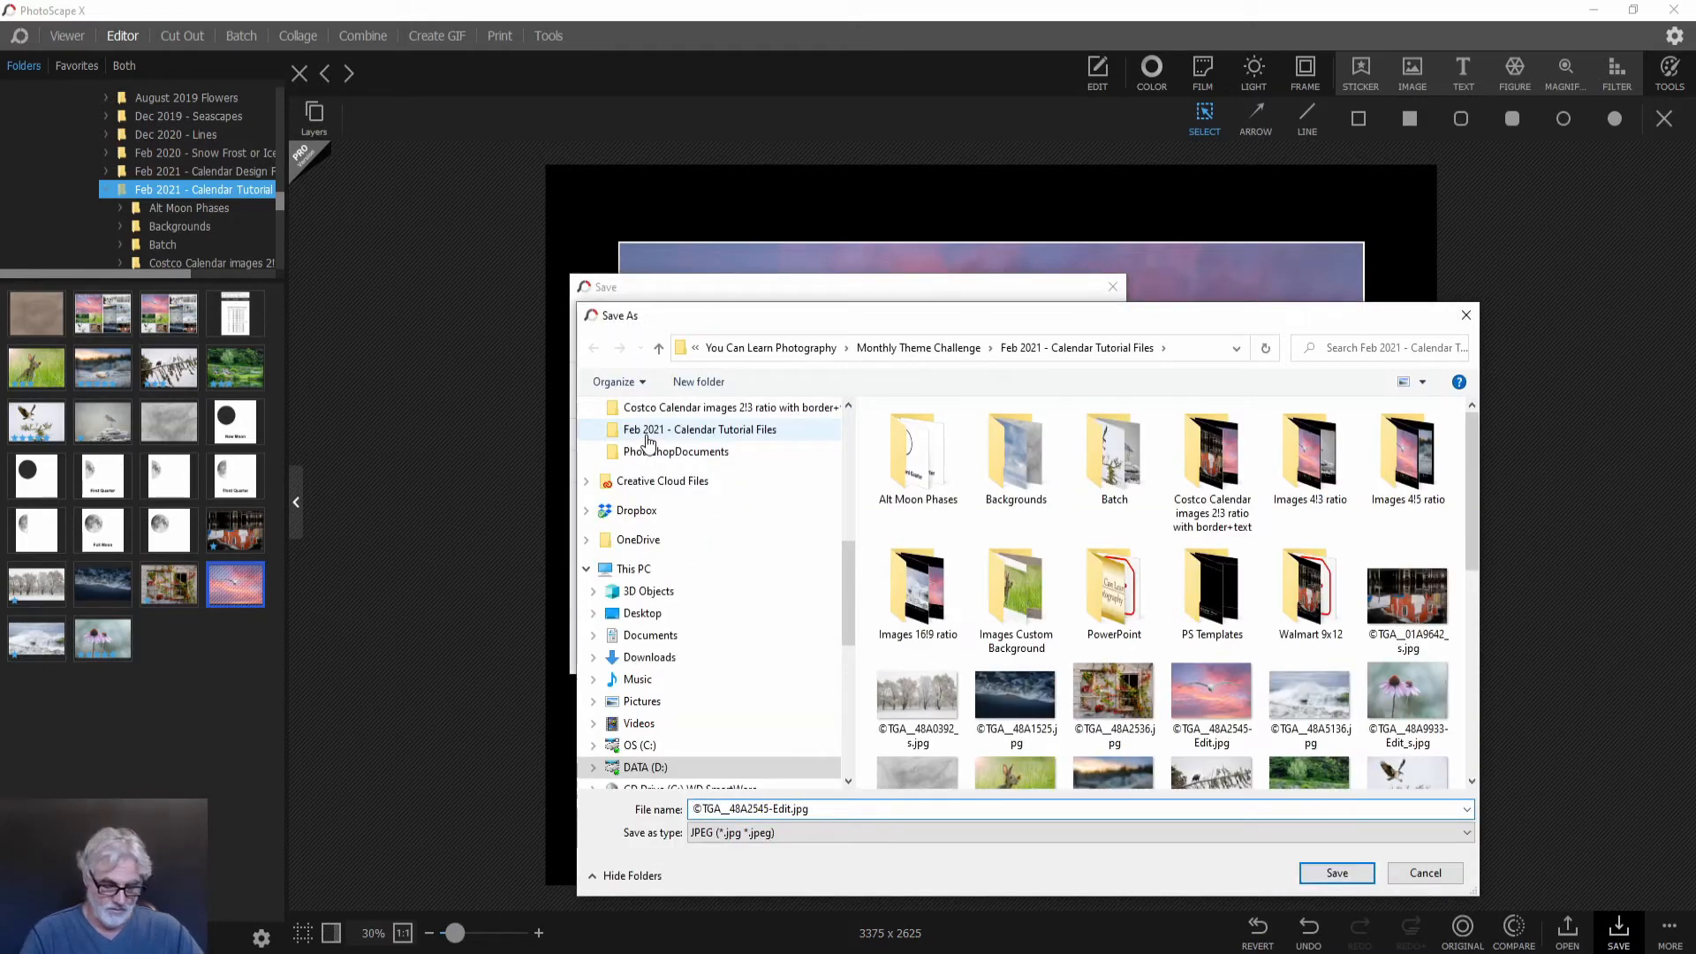
key("Home")
type("Cover")
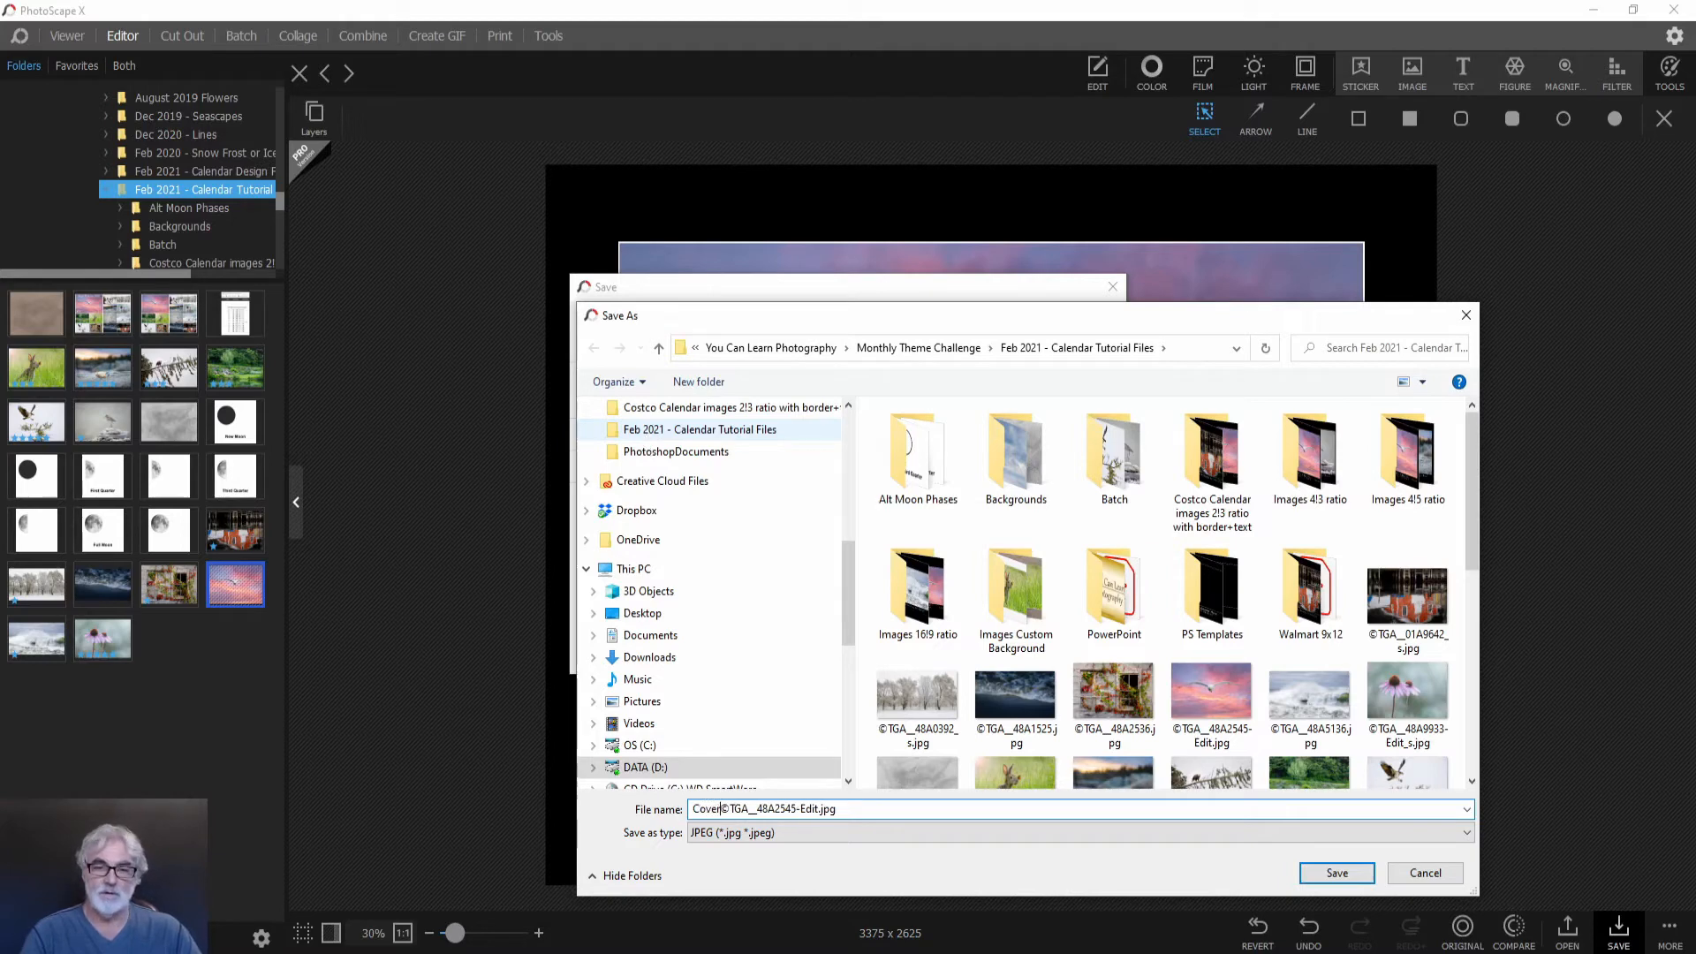
key("Home")
type("00")
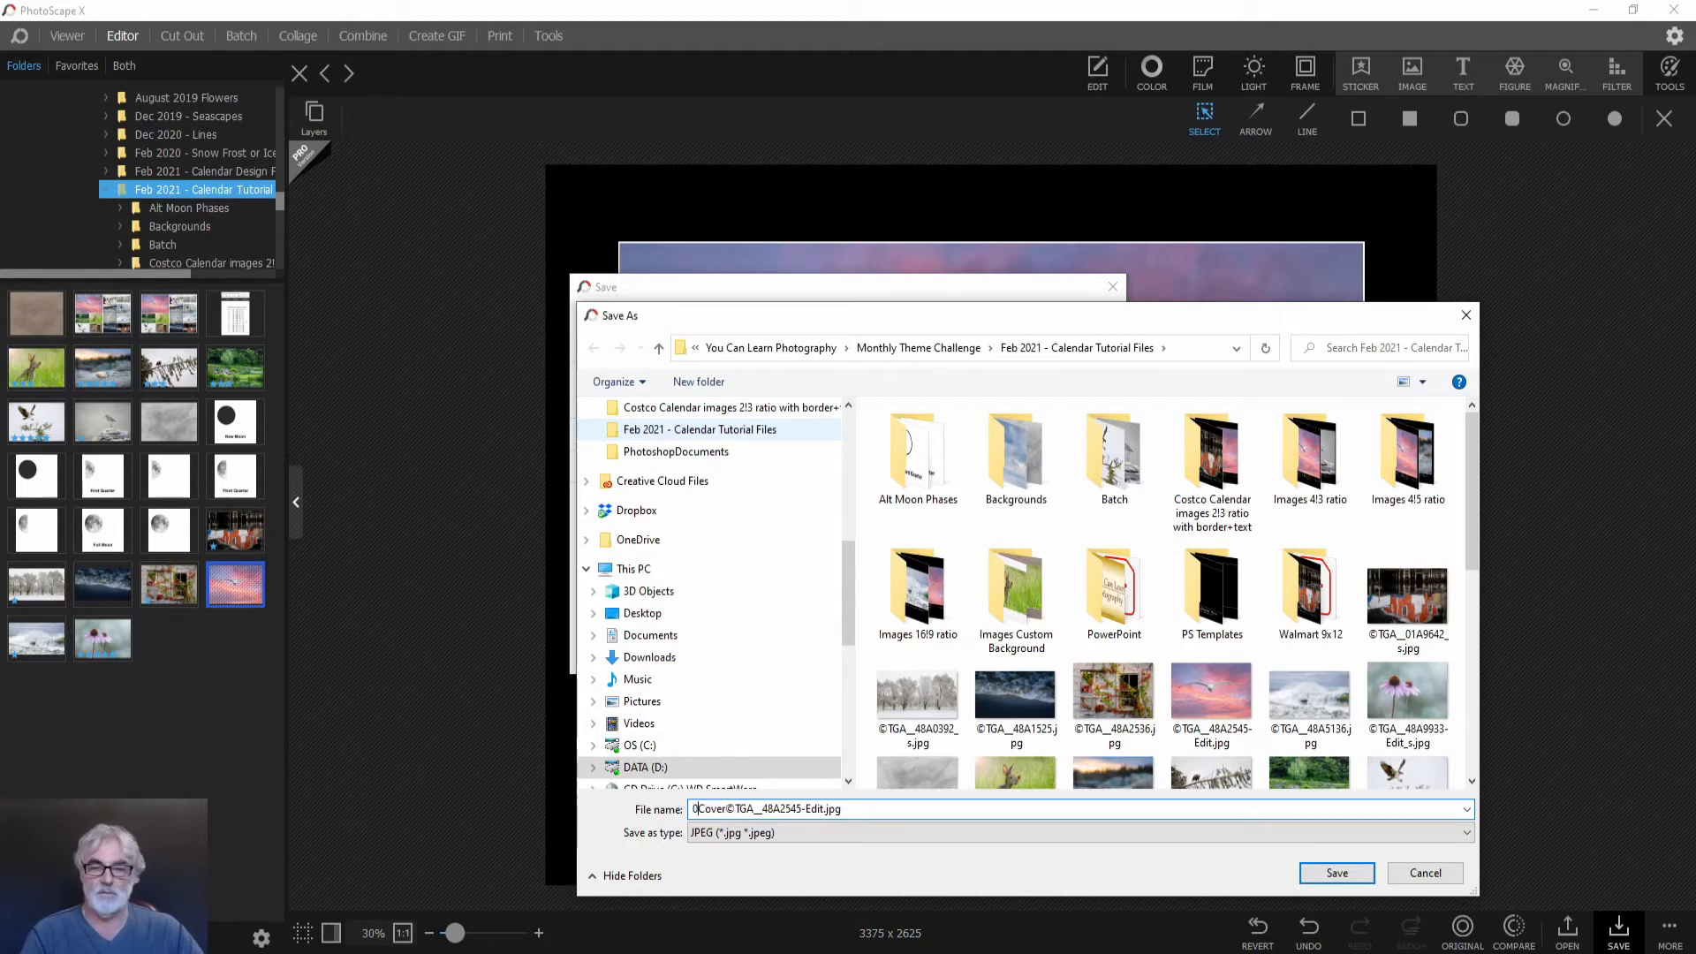
key("Right")
key("Right")
key("Right")
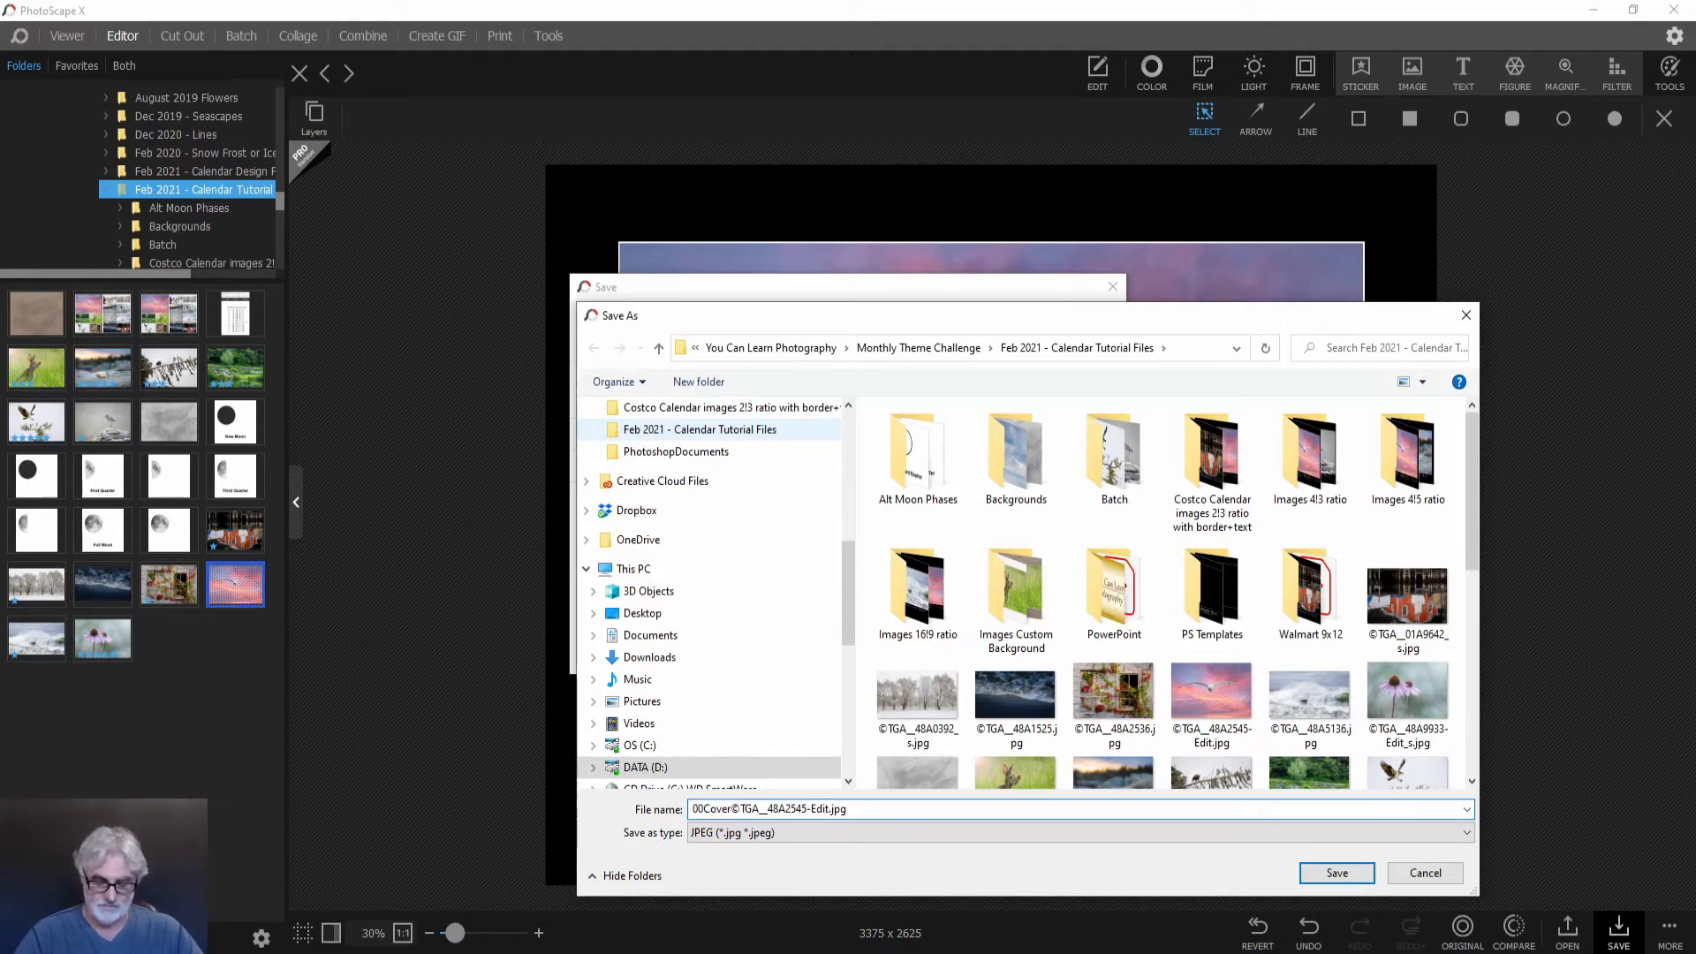
type("_")
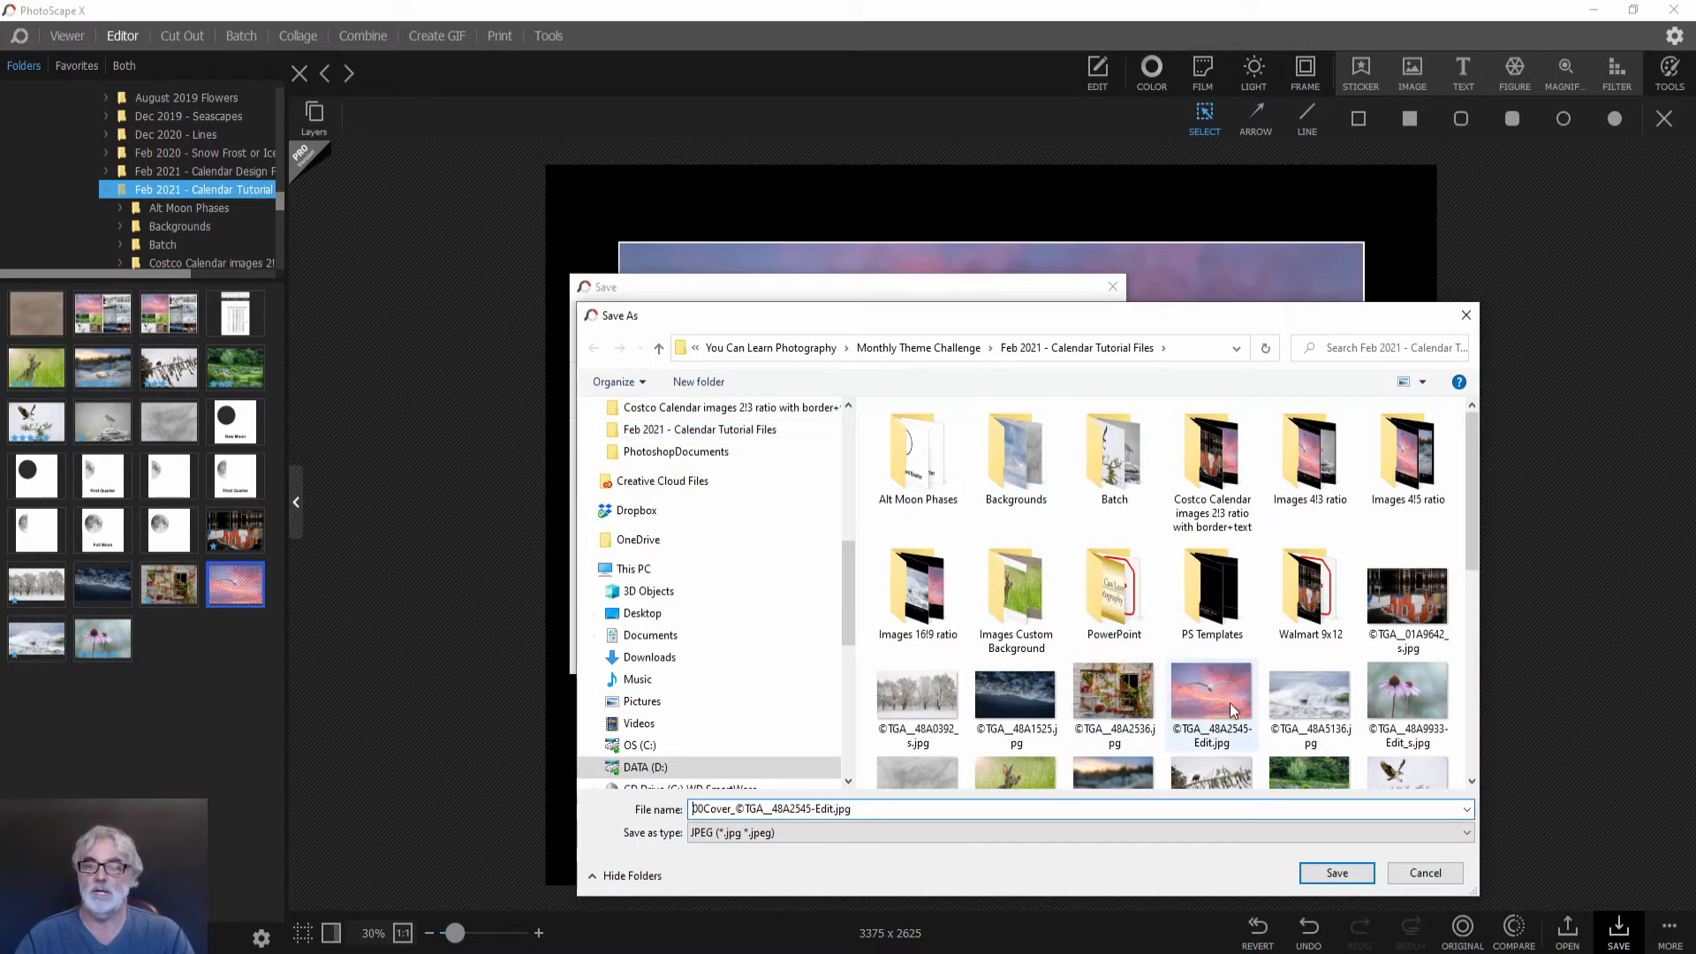
left_click(1335, 873)
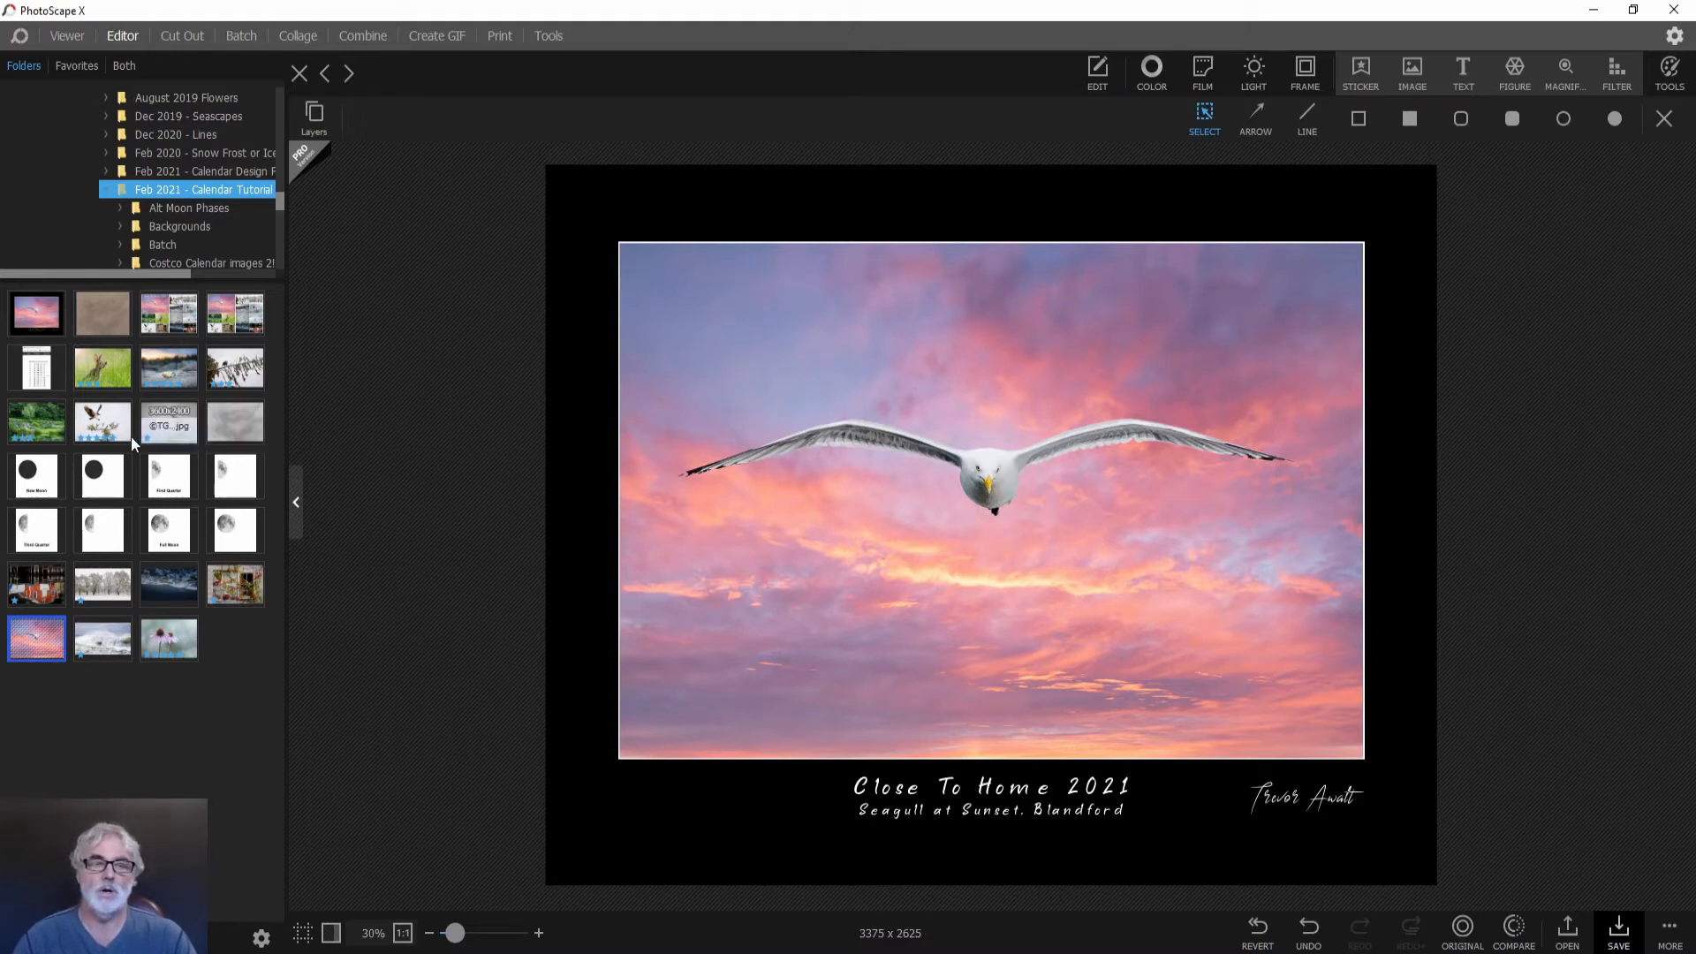
Open the photo of the eagle on the mossy branch for editing and check its 2 x 3 crop ratio without cropping.
left_click(233, 370)
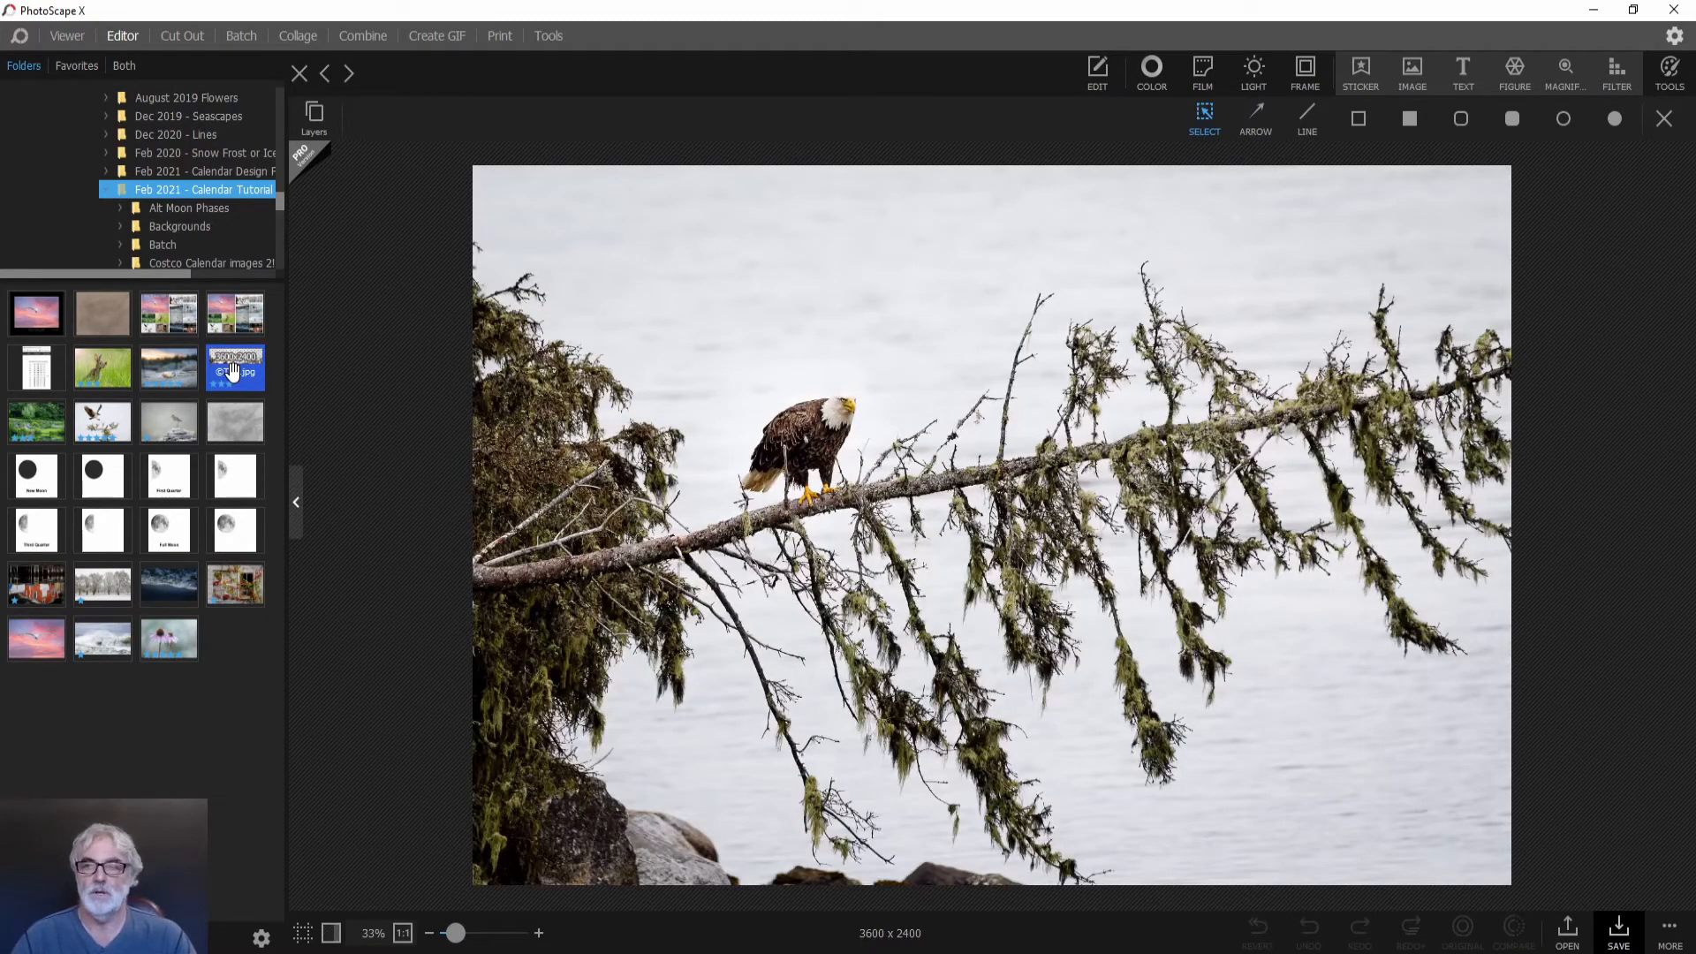
left_click(1098, 71)
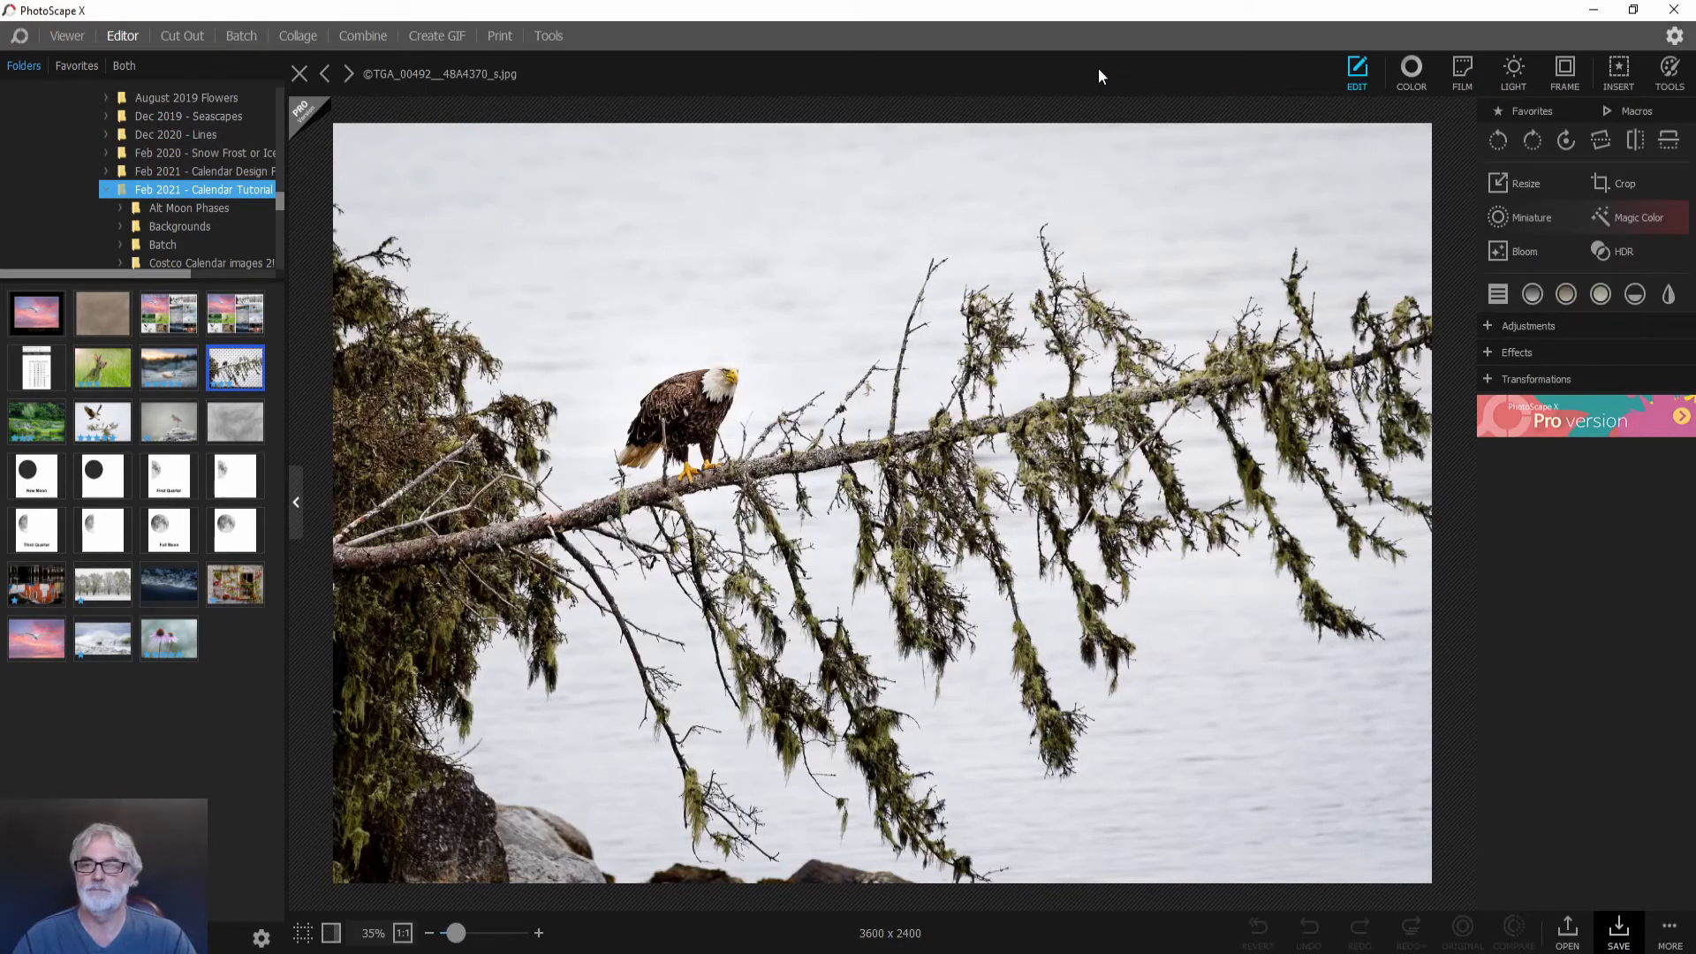
left_click(1599, 184)
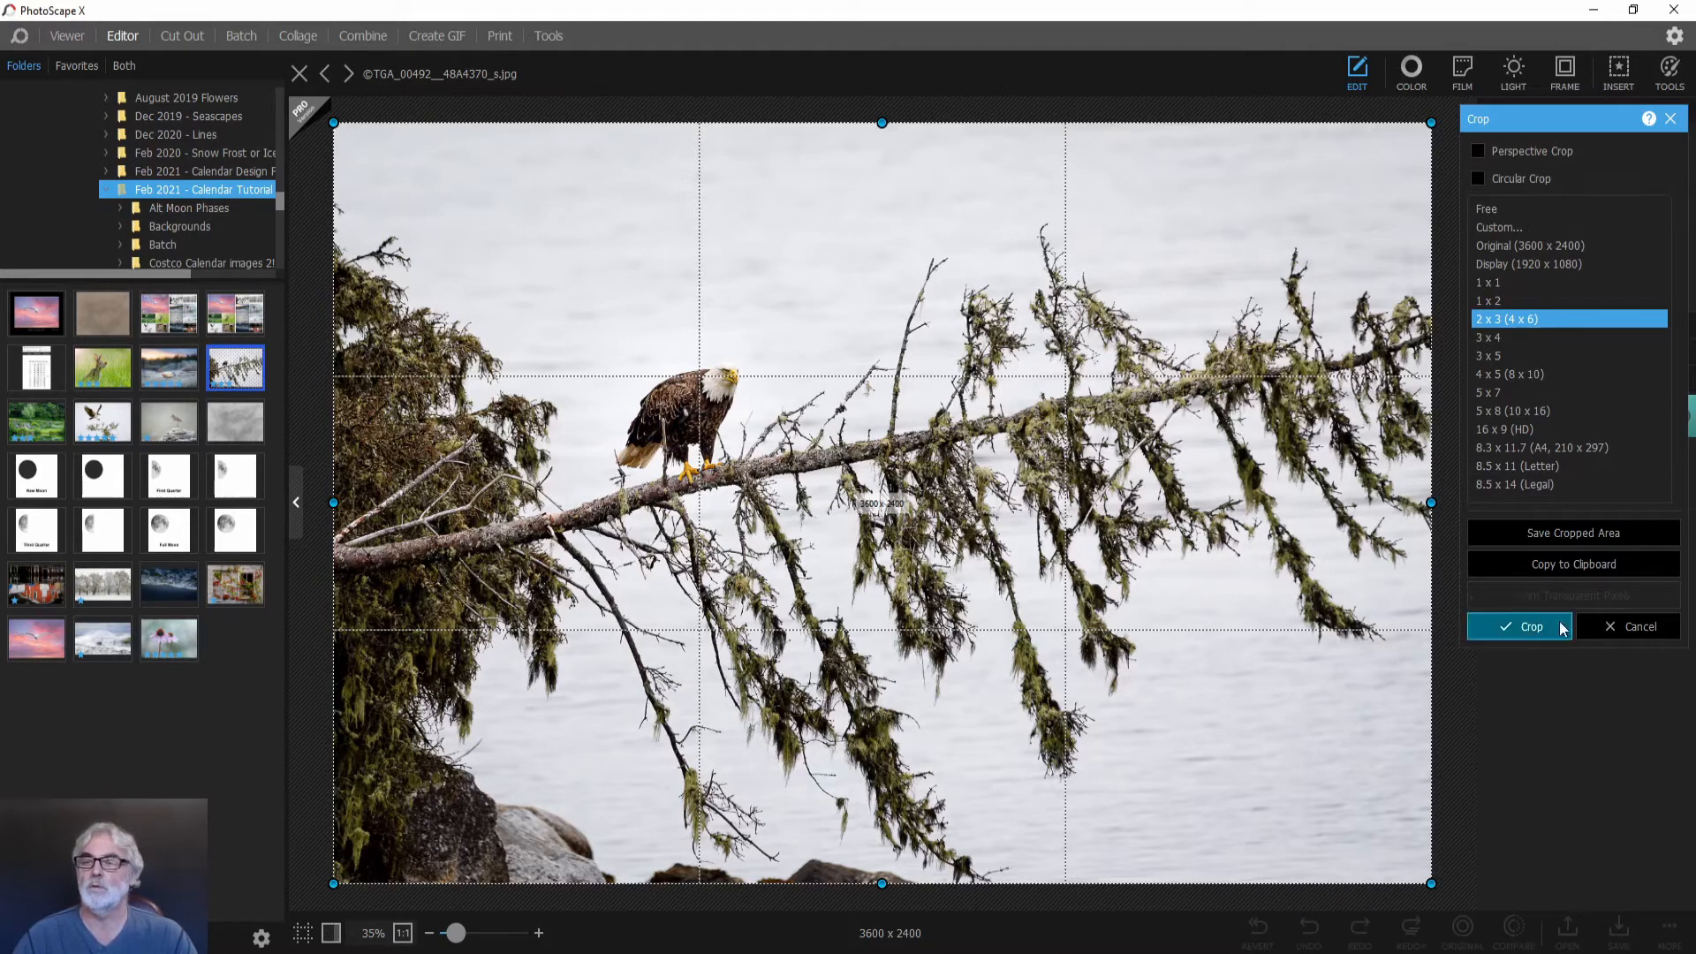
left_click(1619, 623)
Resize the eagle photo to a height of 1875 px with its aspect ratio preserved.
left_click(1523, 178)
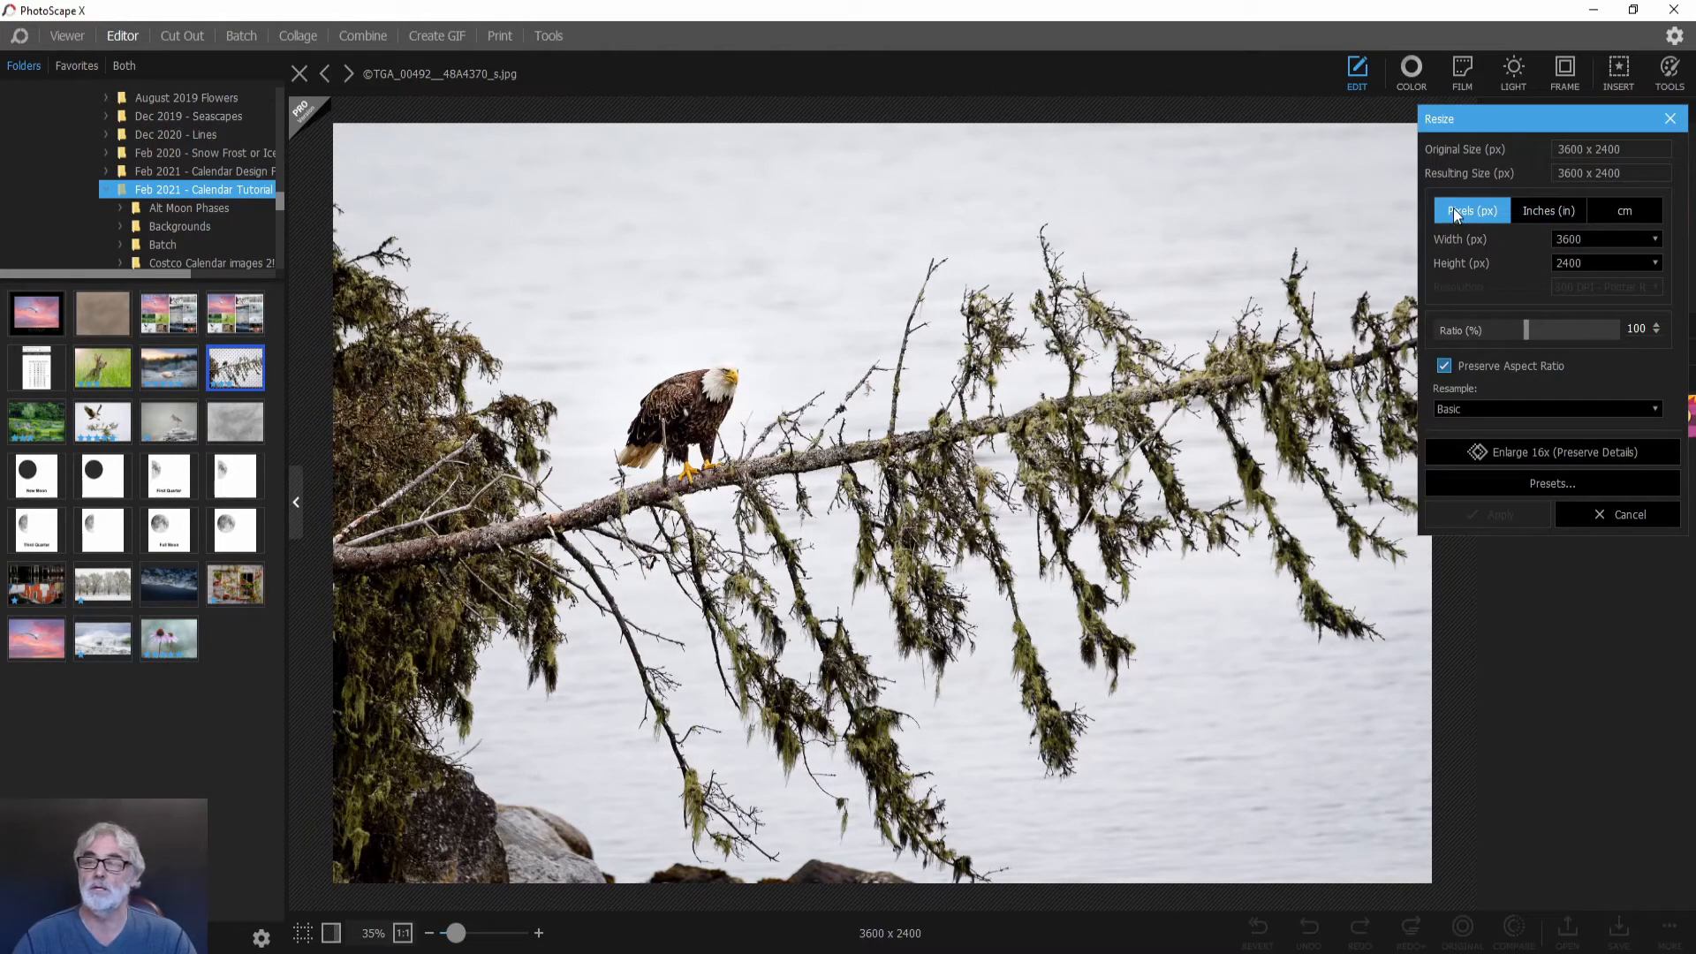
left_click_drag(1582, 263, 1497, 267)
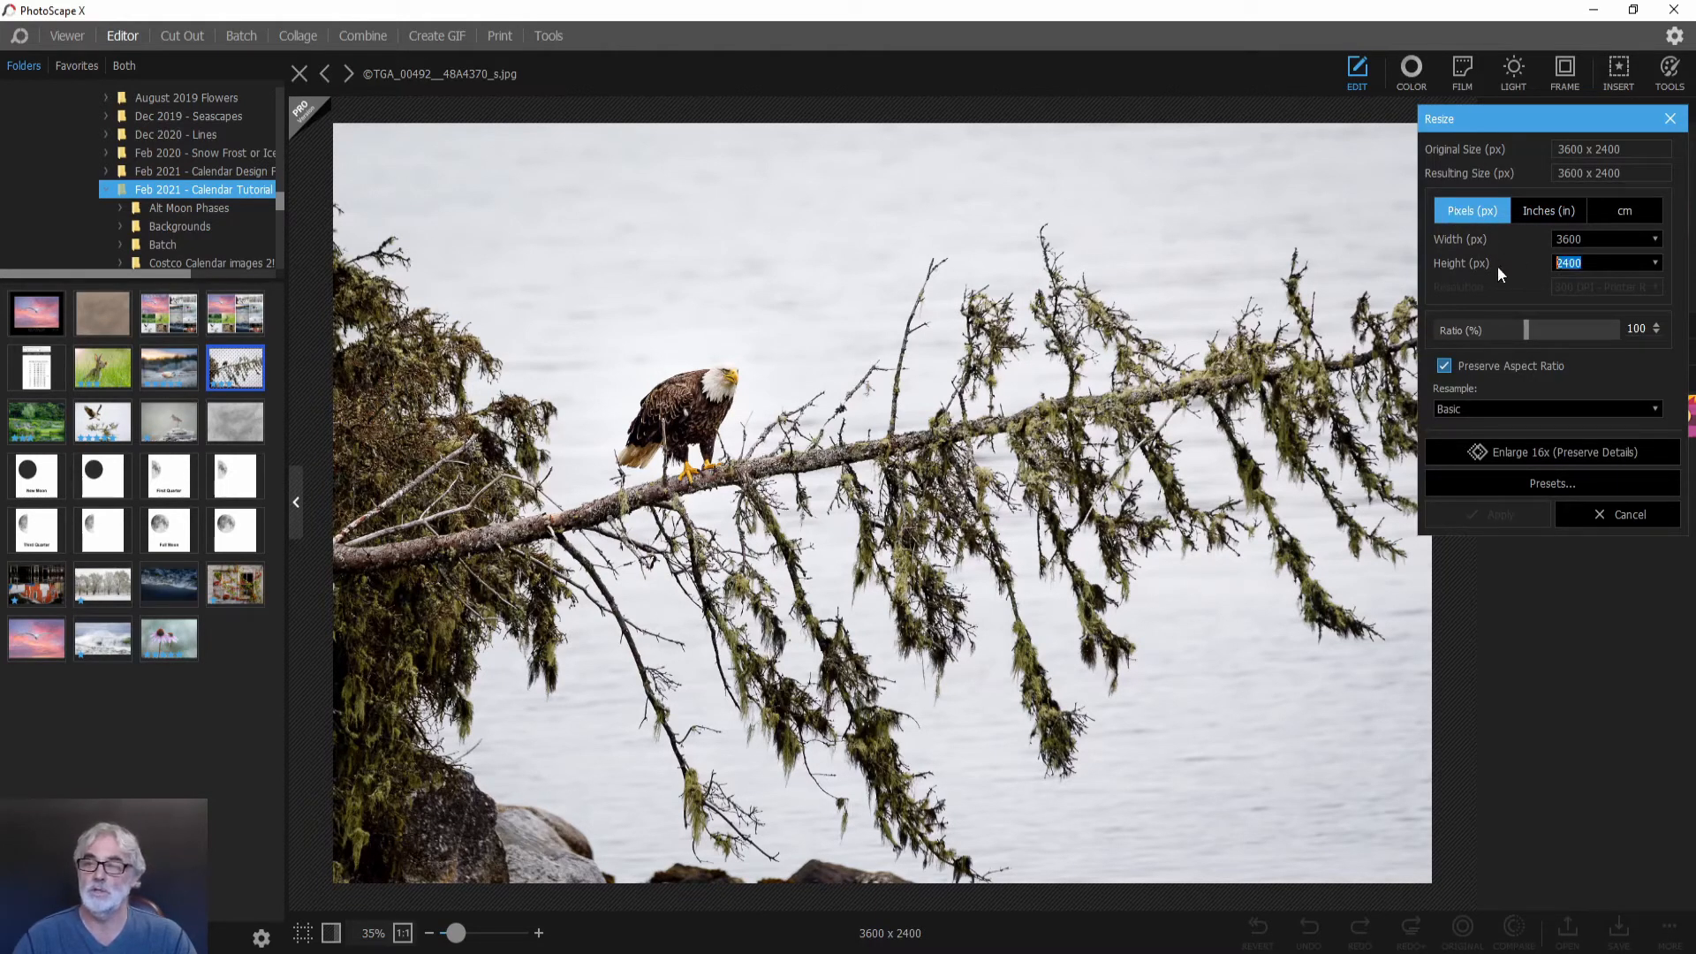
type("1875")
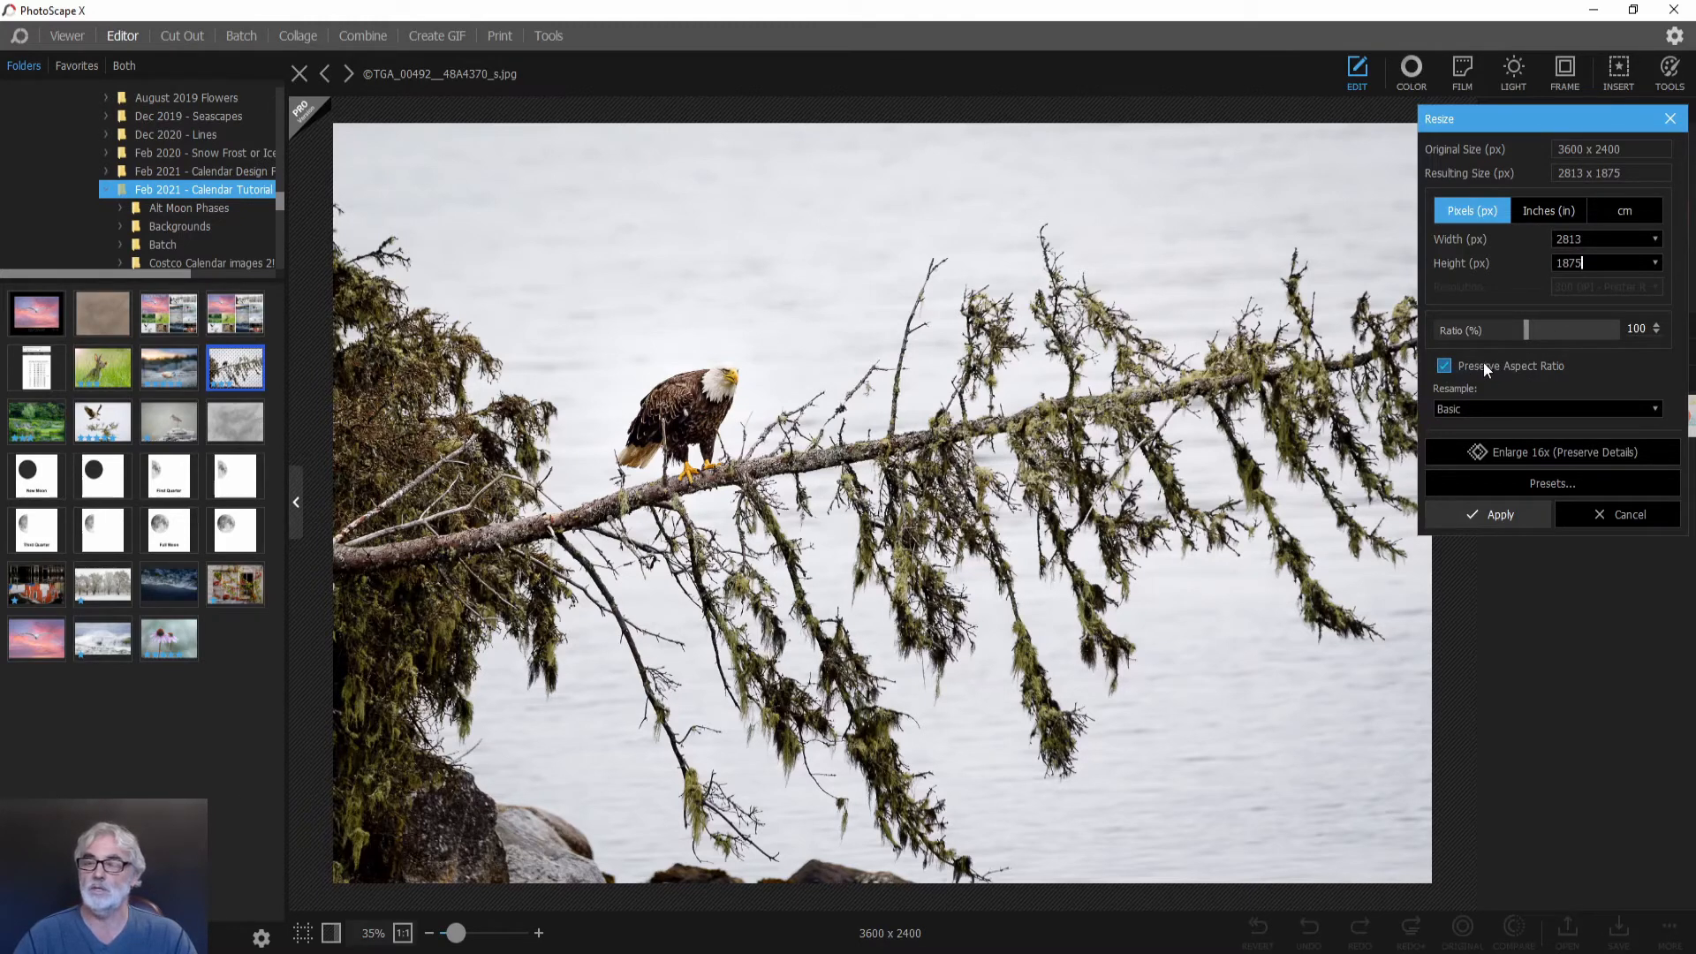
left_click(1514, 517)
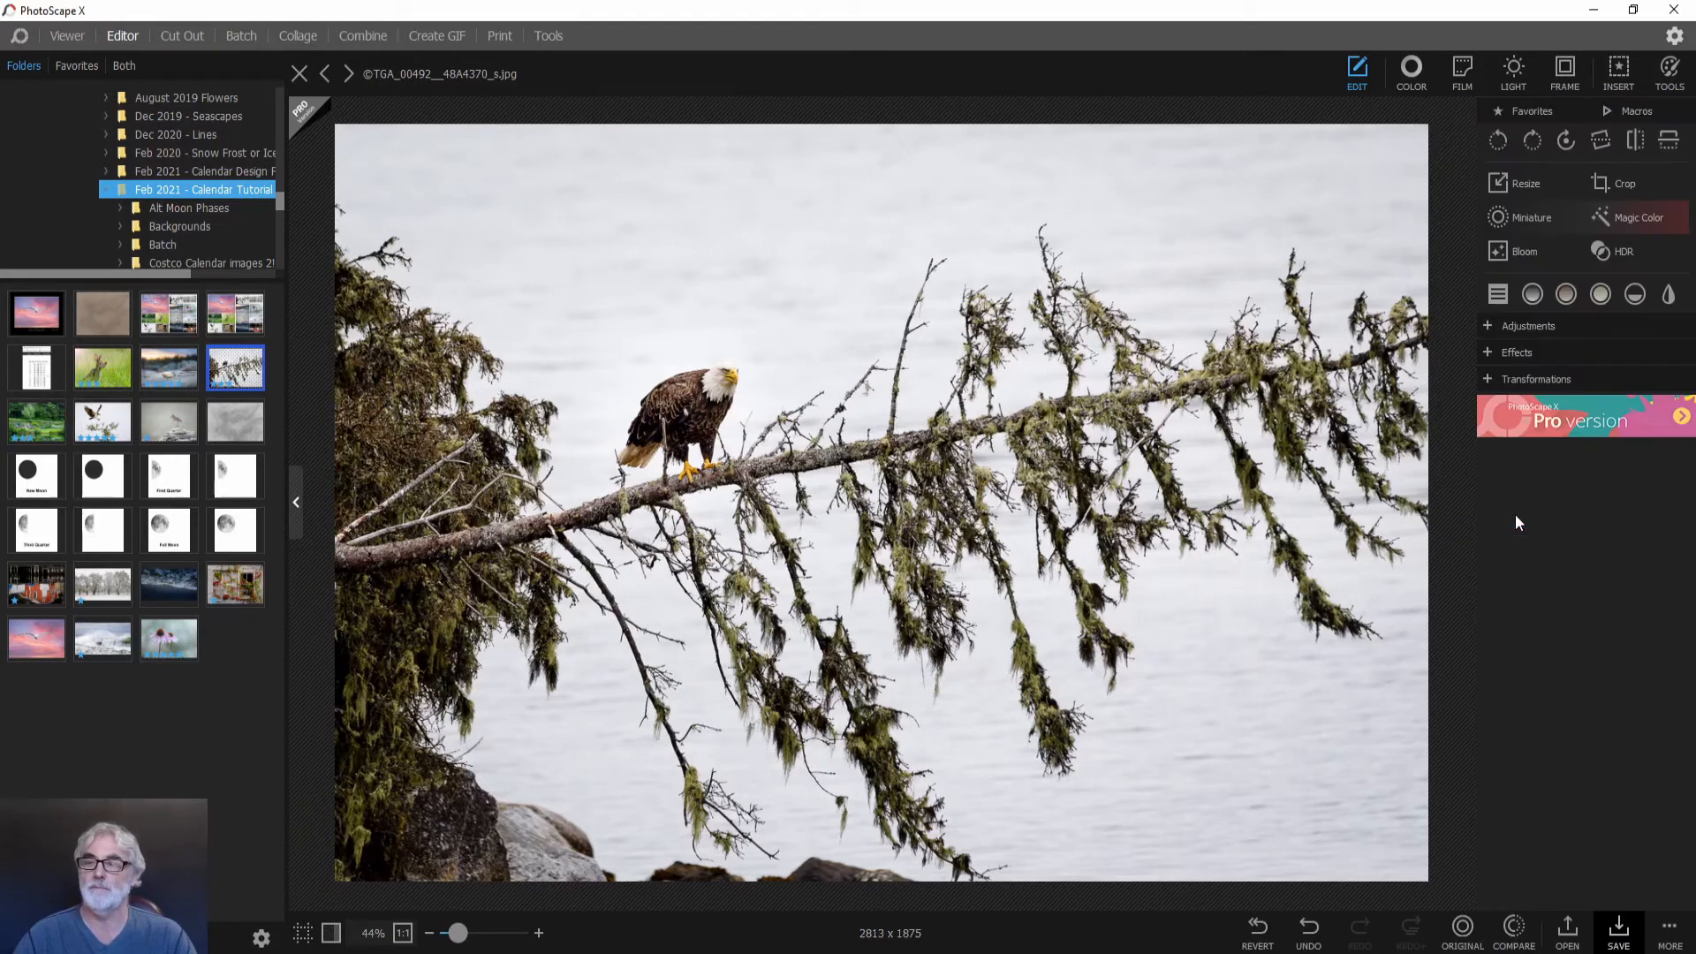
Add a uniform 6 px white border around the eagle photo and merge it into the image.
left_click(1563, 73)
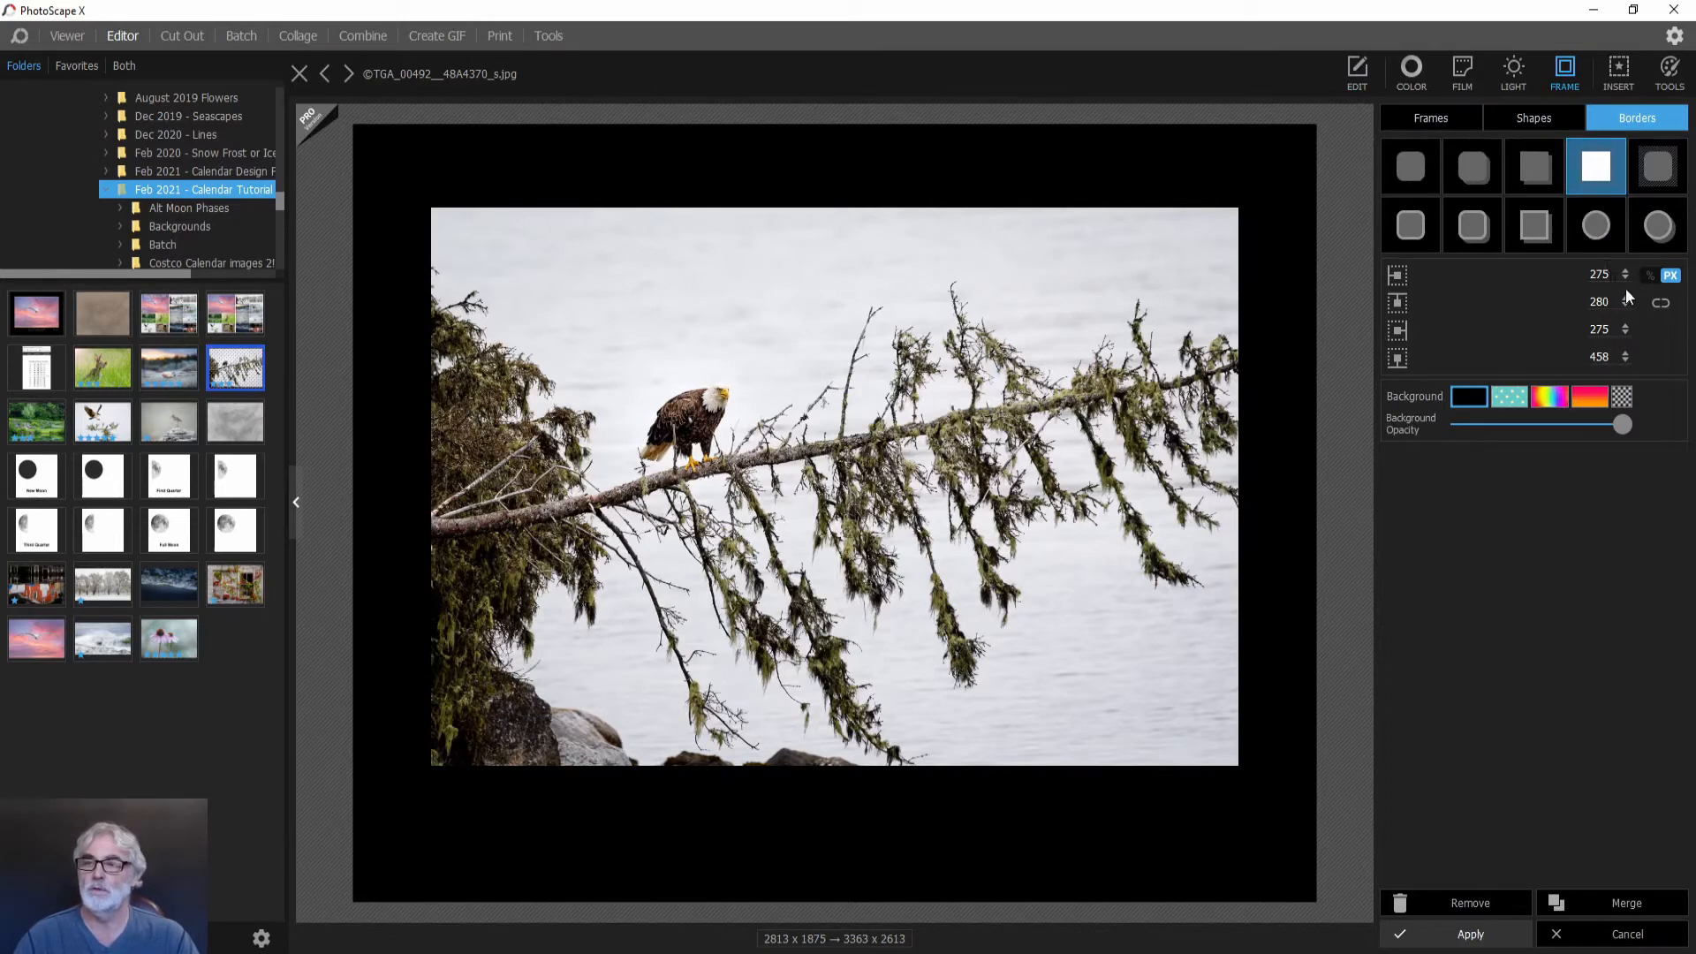
left_click(1660, 304)
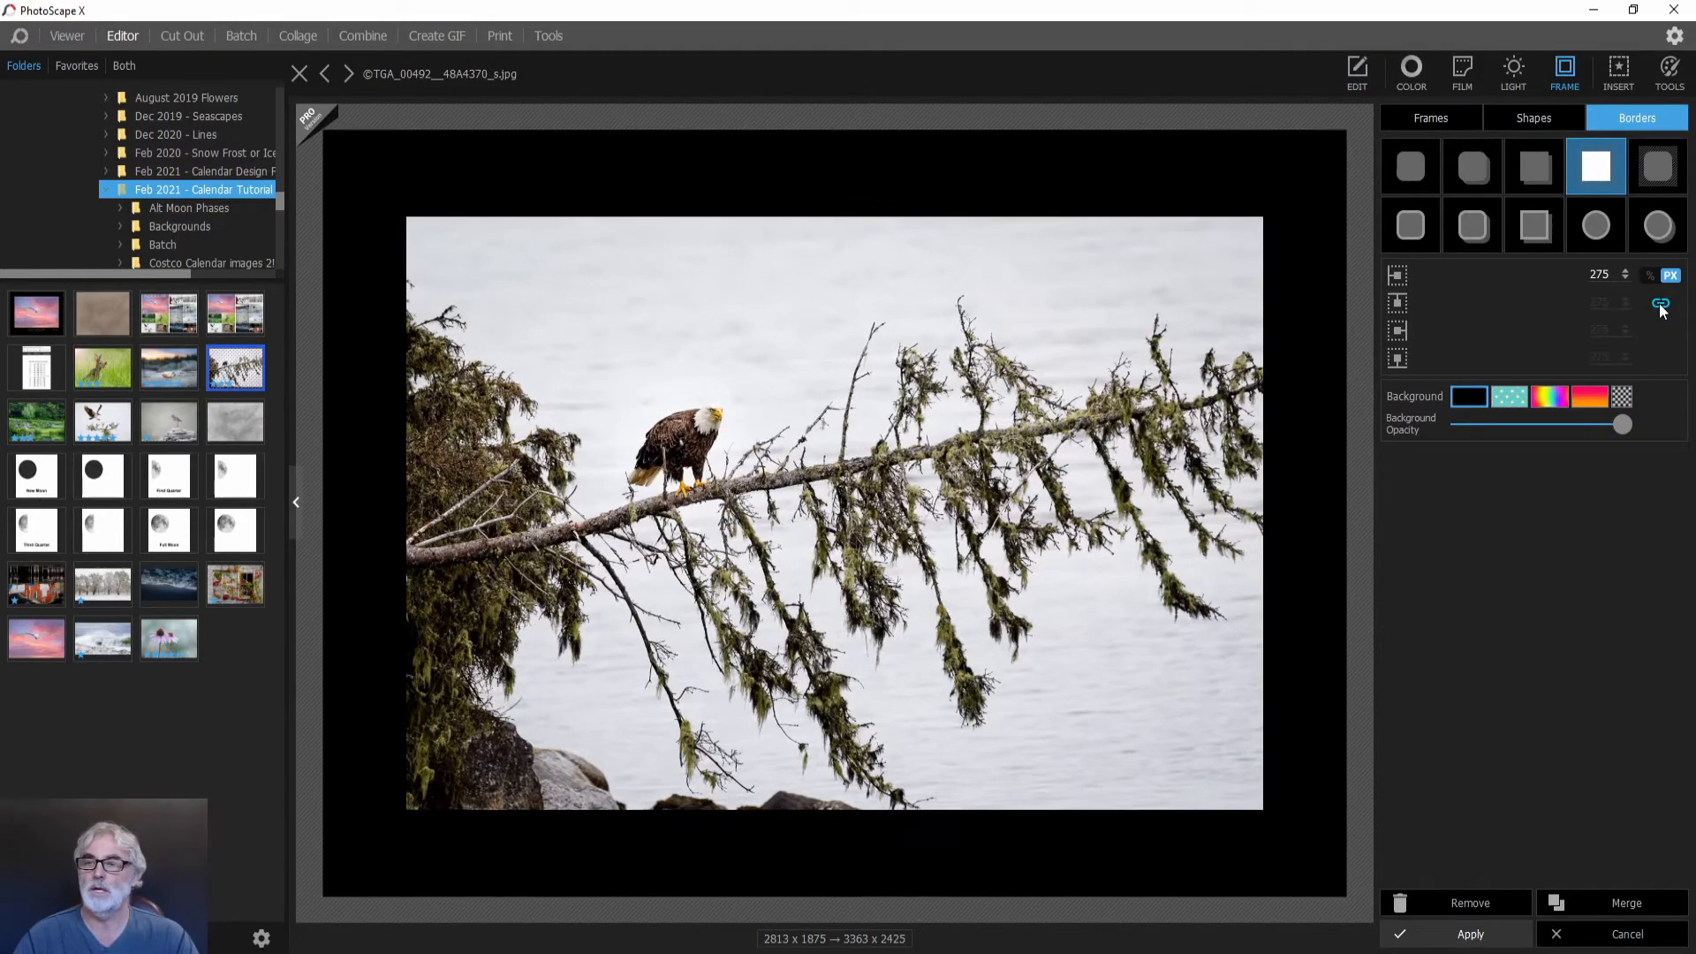
double_click(1595, 274)
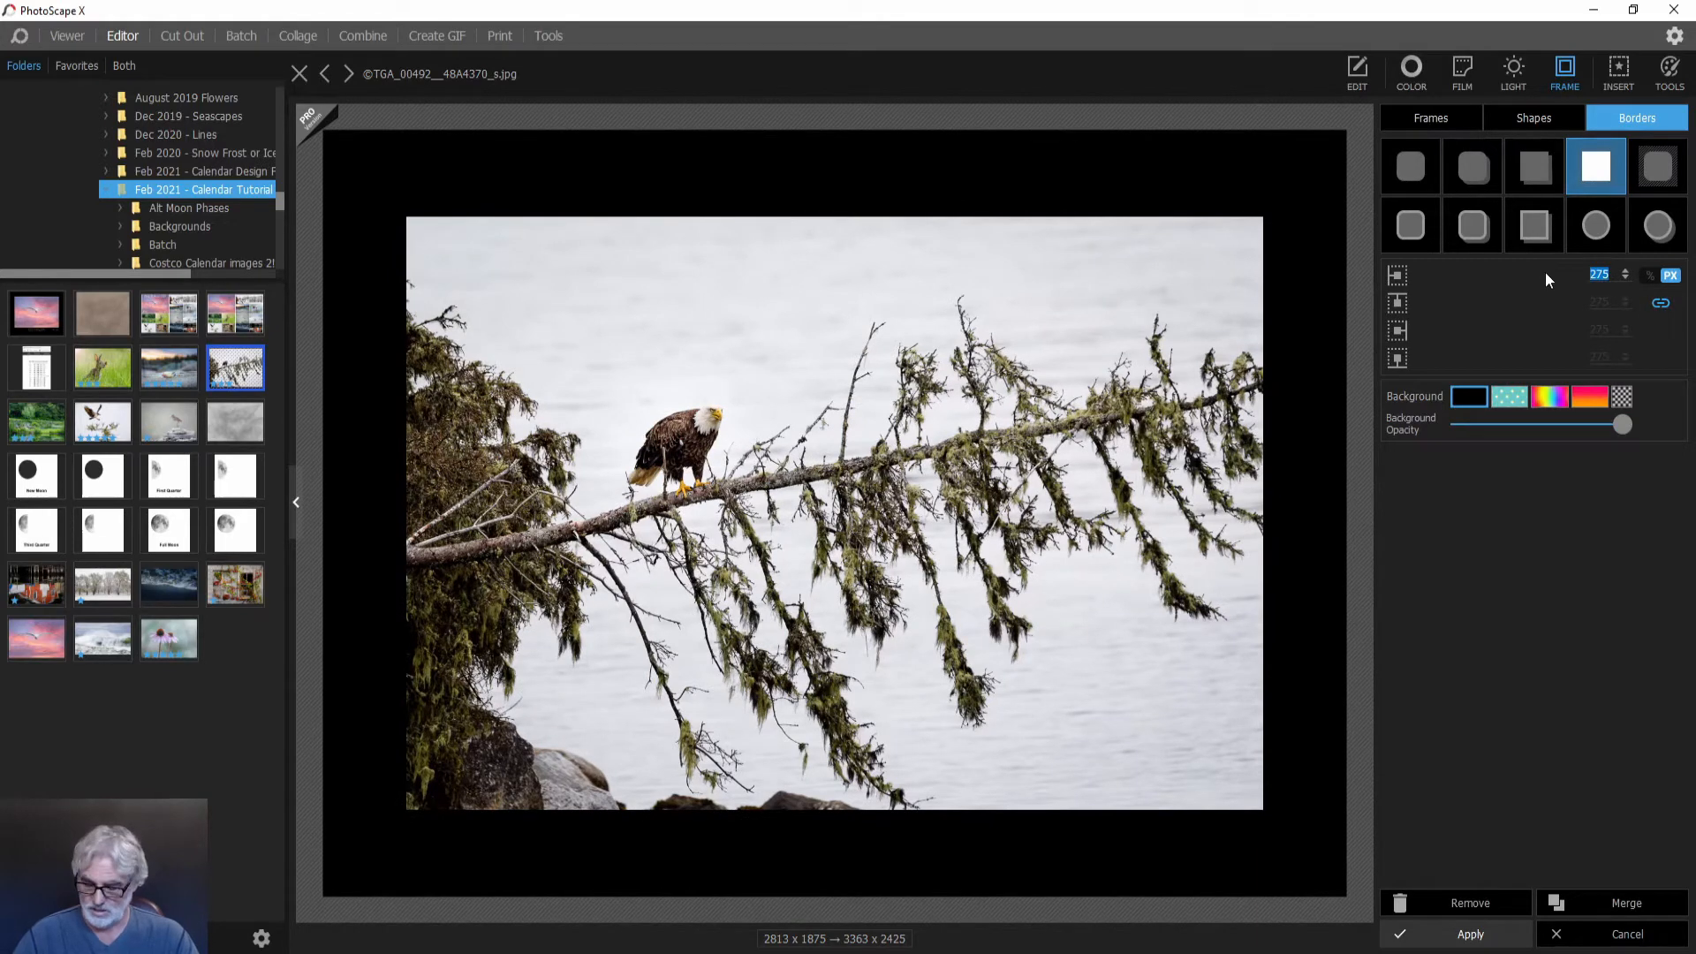
type("6")
key("Return")
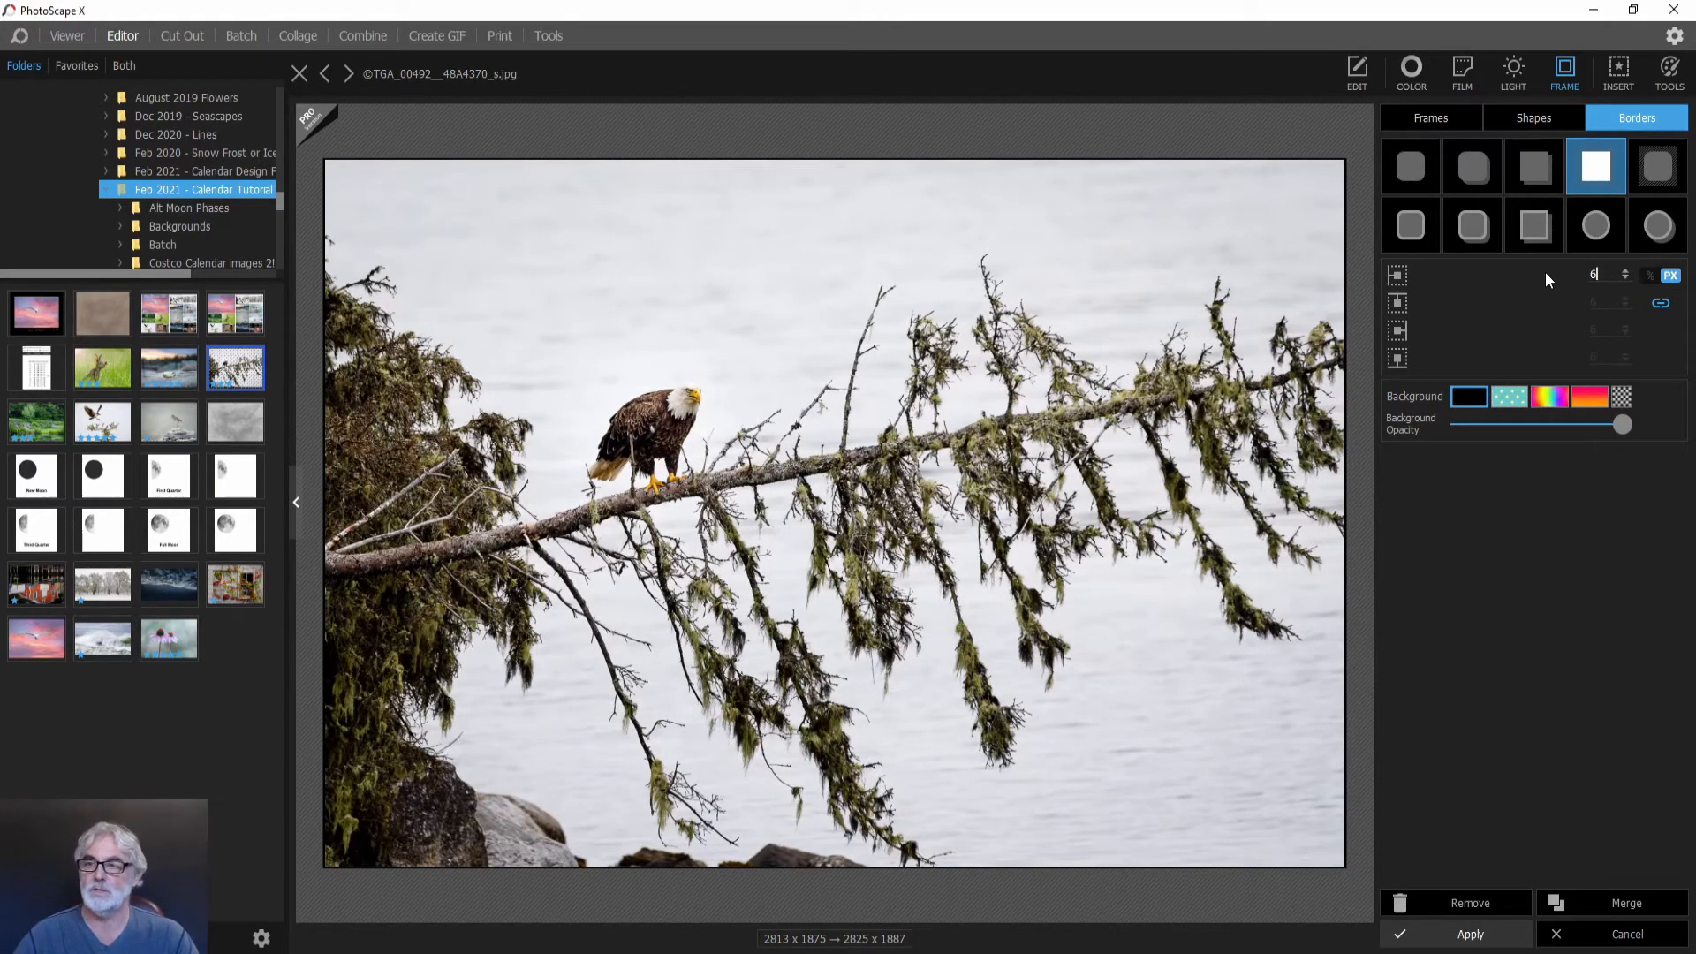
left_click(1469, 396)
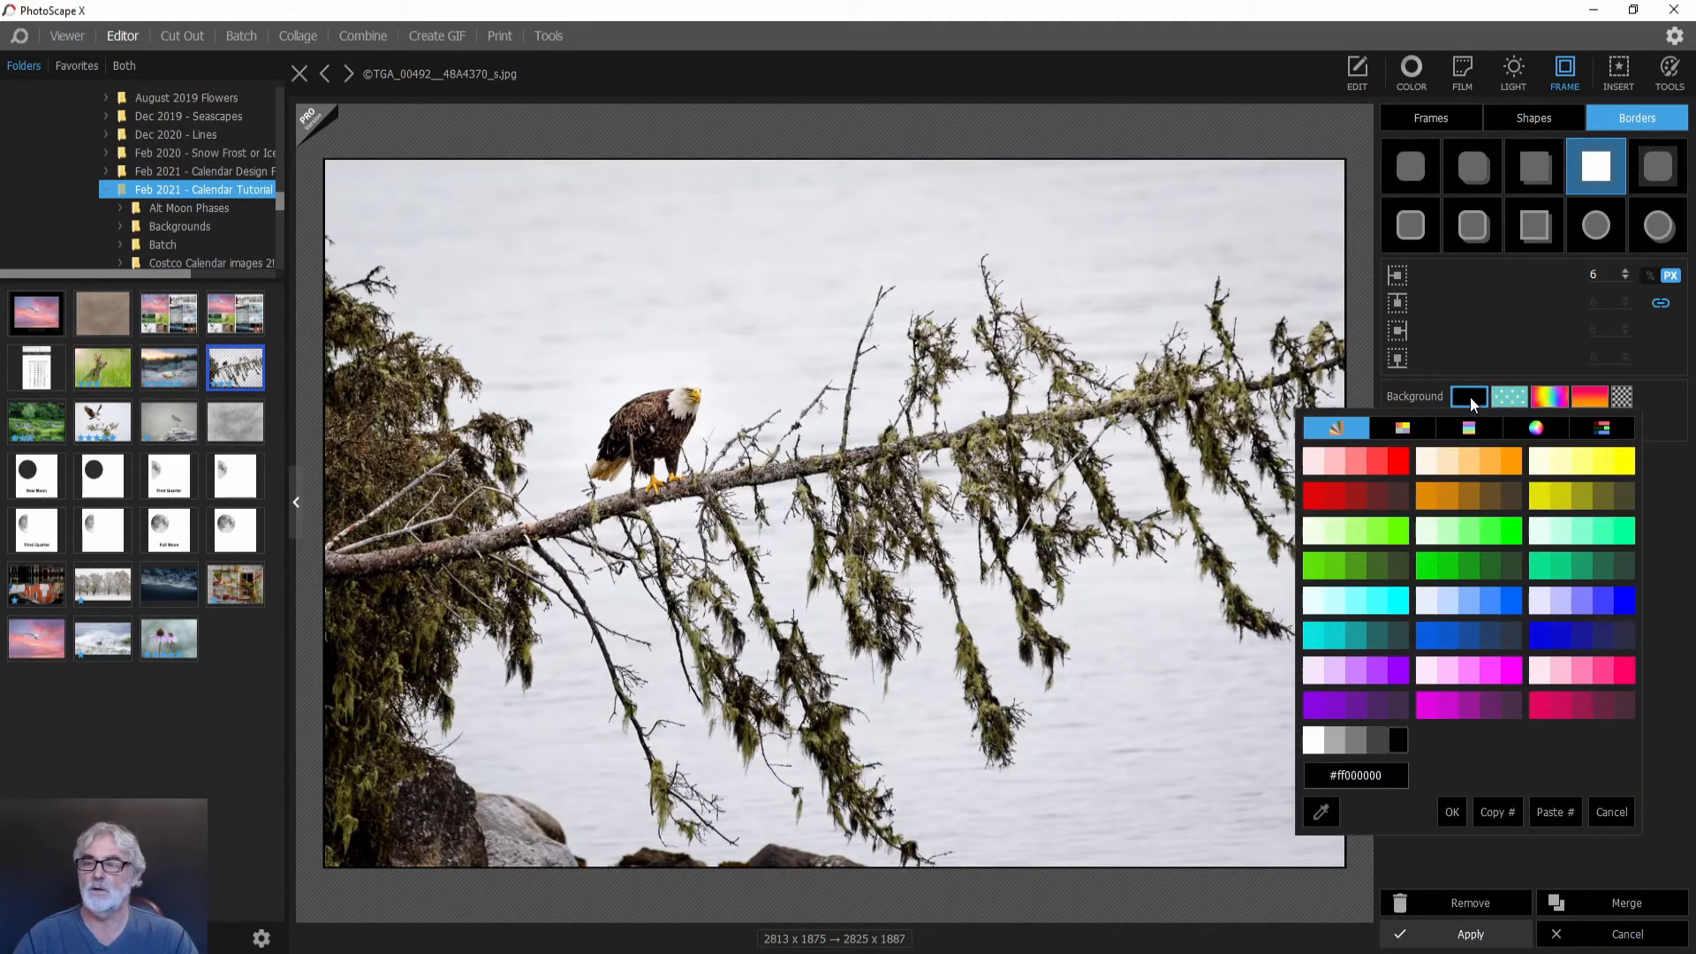
left_click(1313, 740)
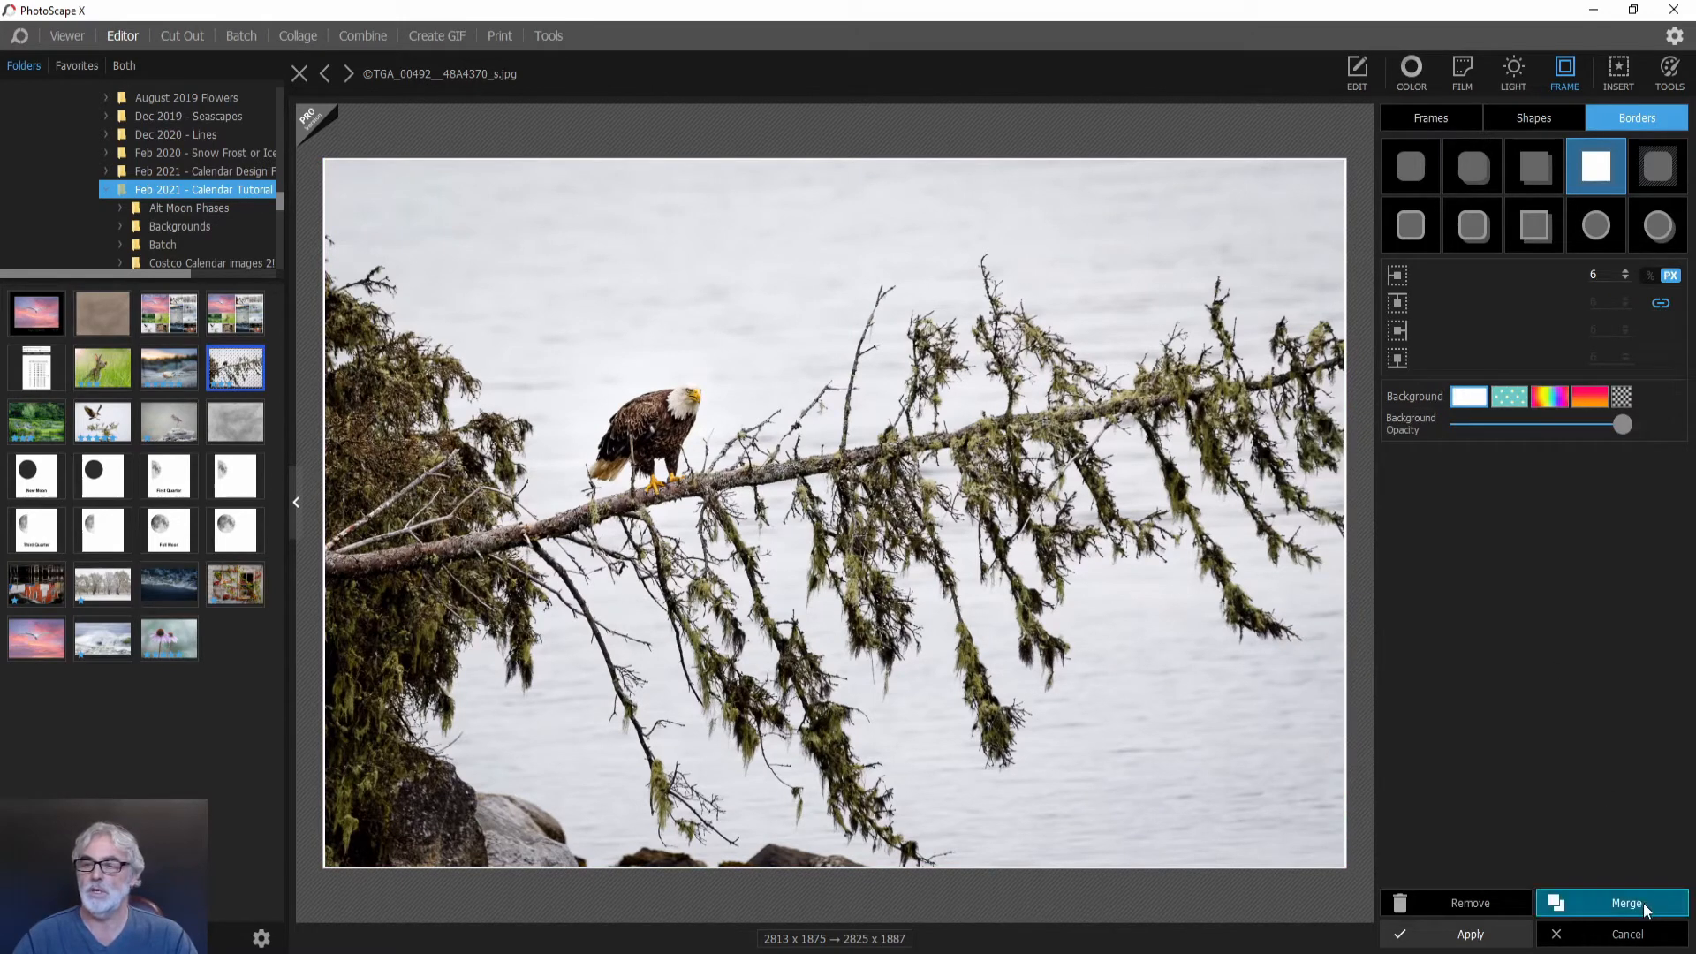
left_click(1643, 902)
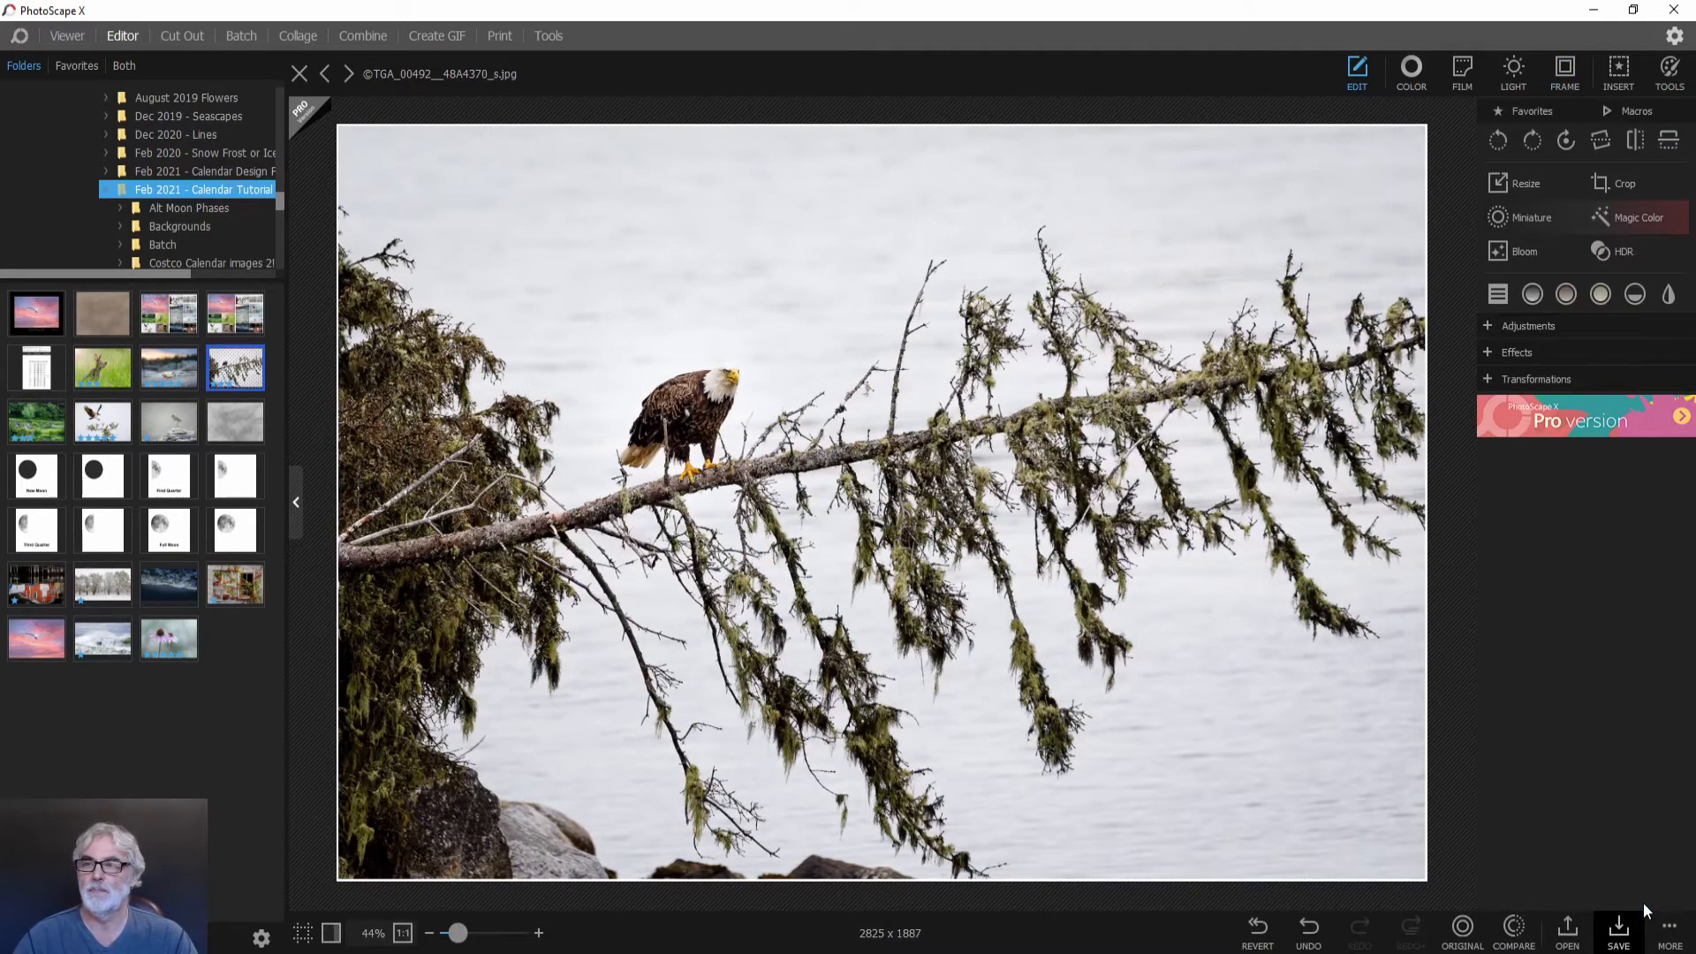
Add a second border of 275 px on all sides and unlink the four side widths.
left_click(1563, 67)
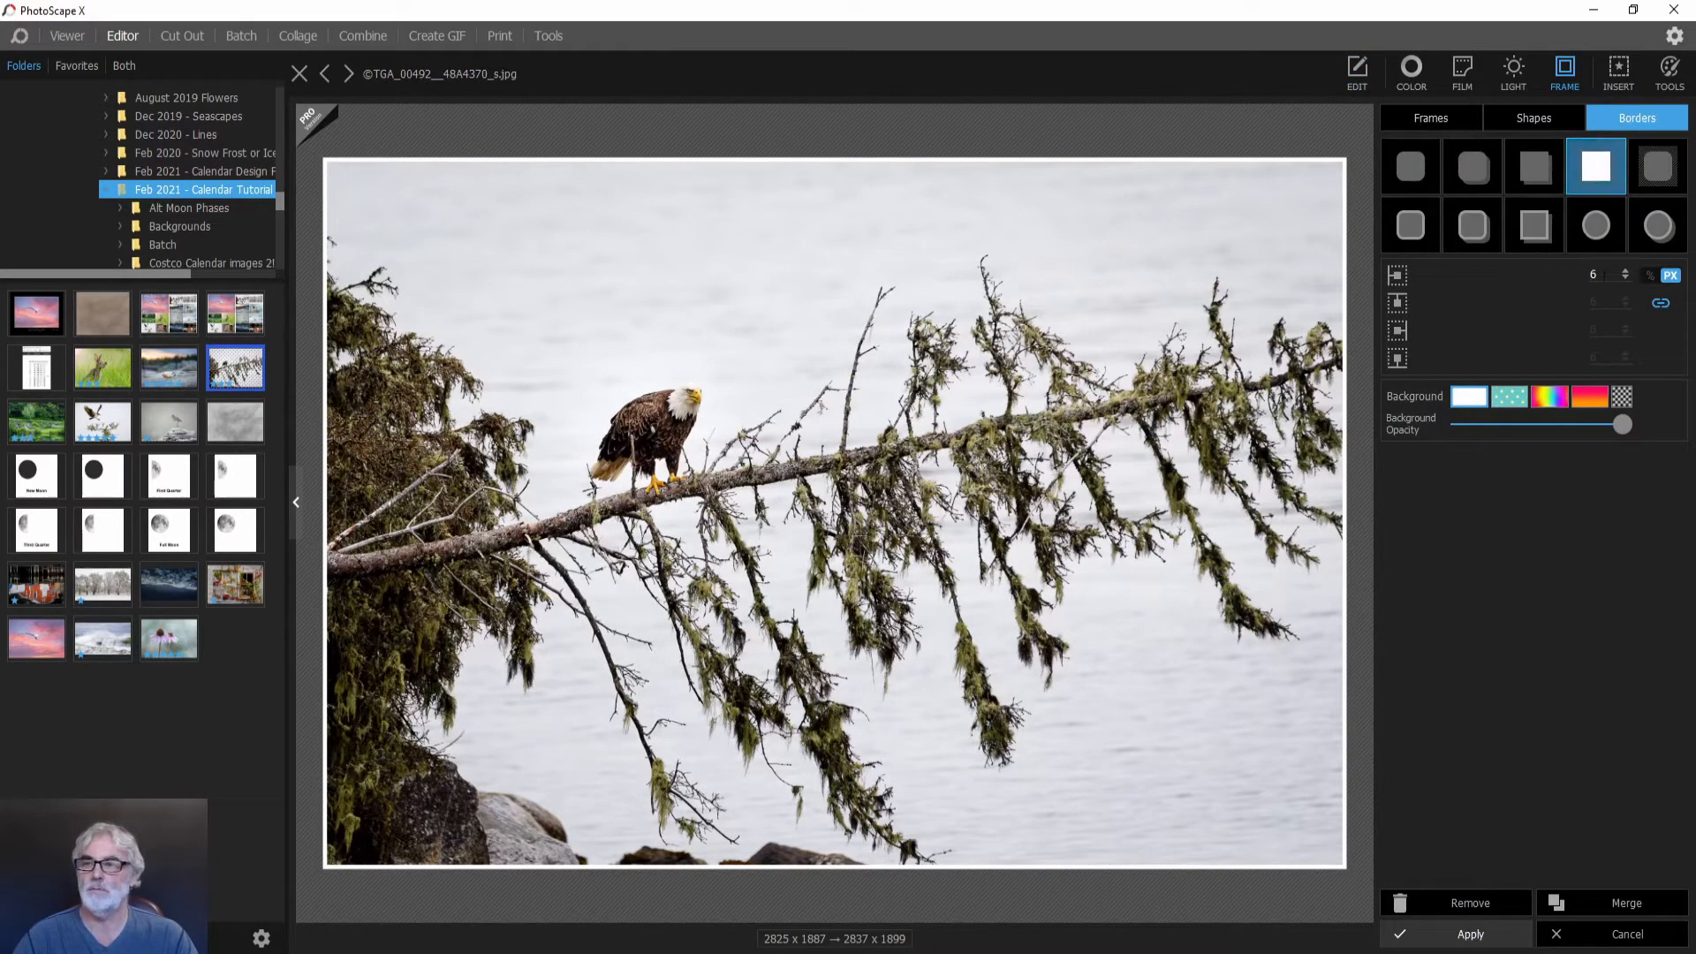
double_click(1593, 274)
type("275")
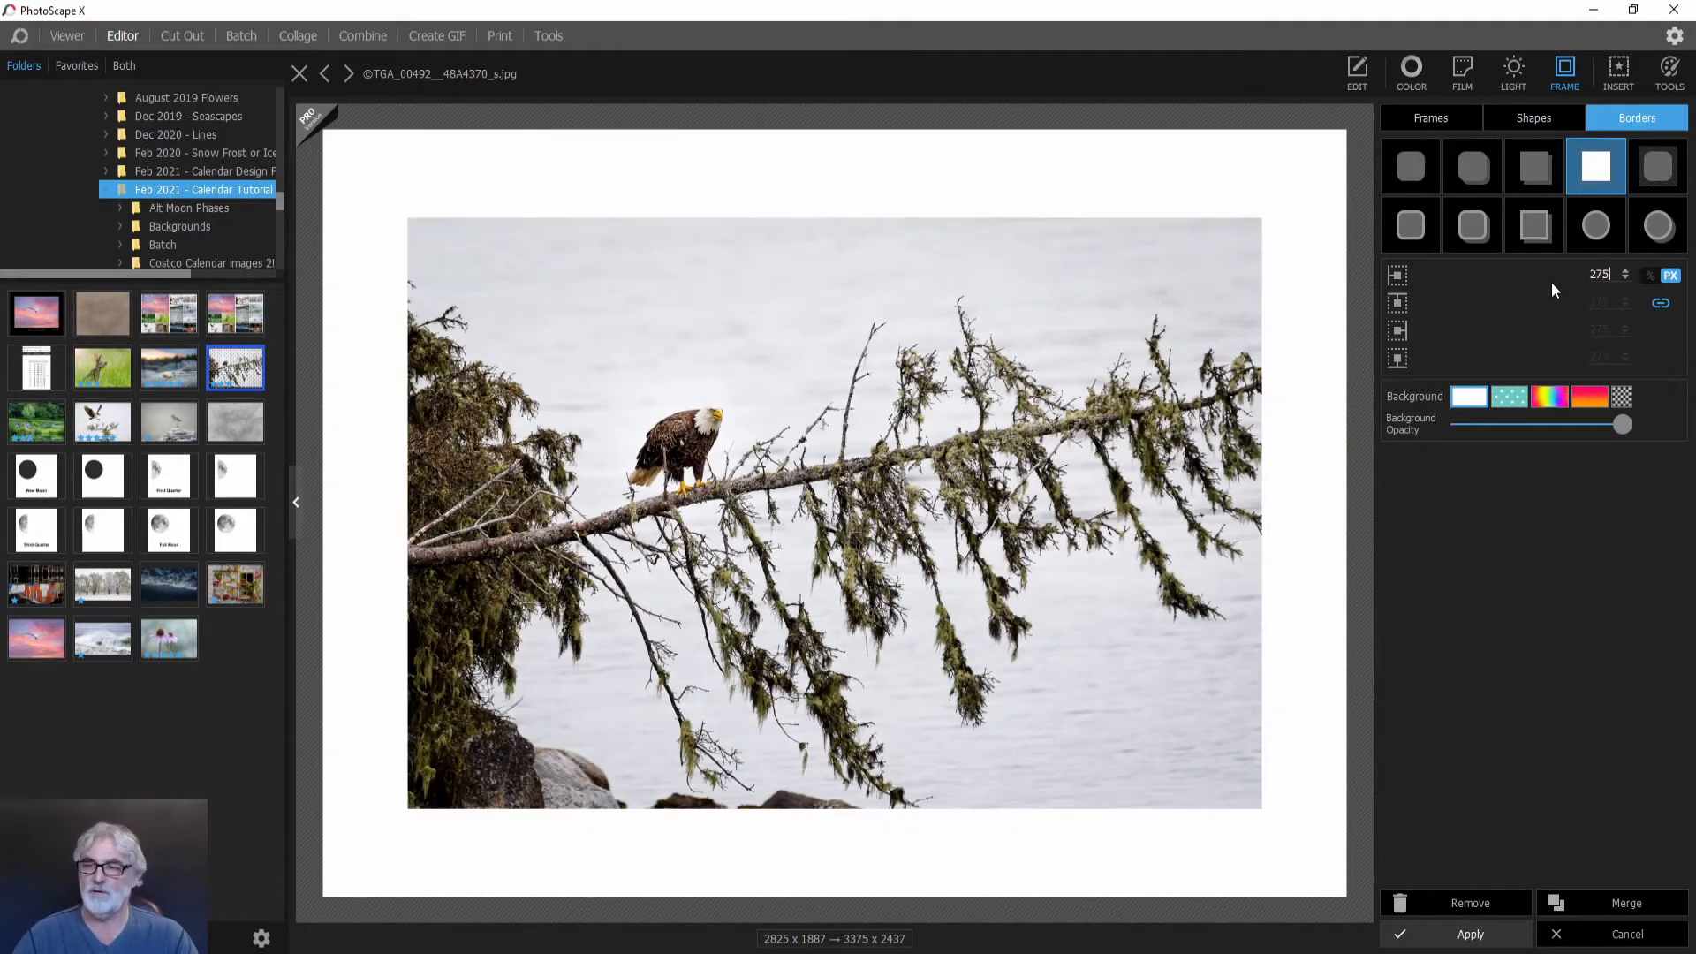
left_click(1660, 305)
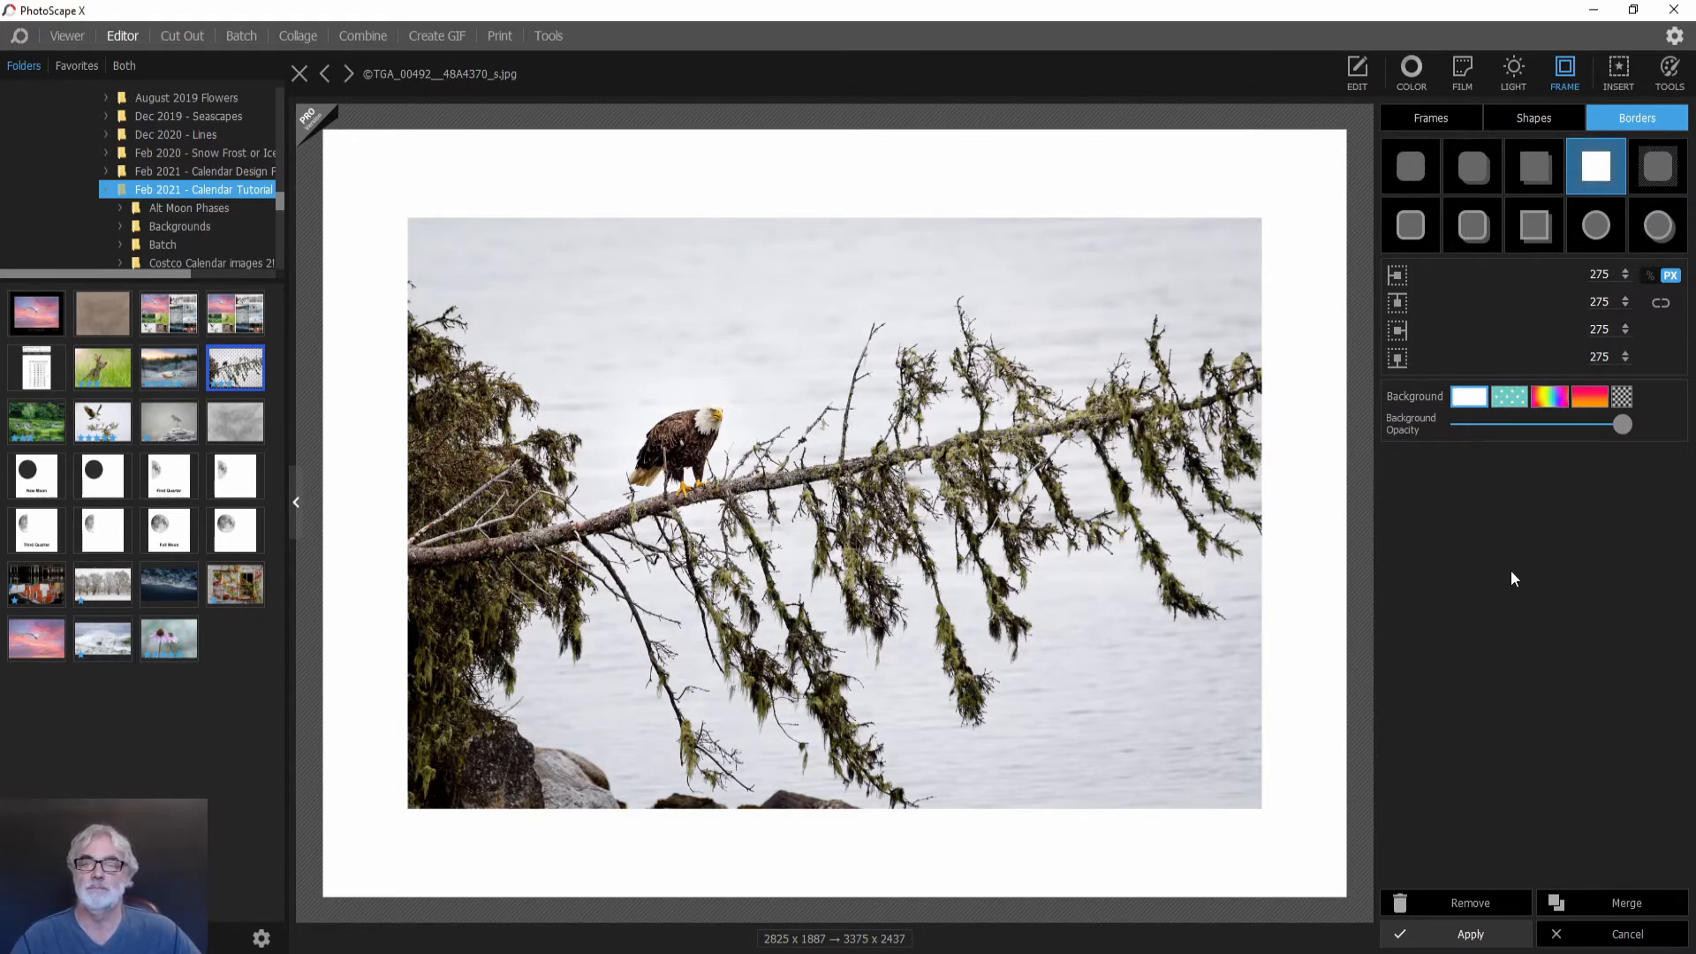
Switch to PowerPoint to check the border measurements on the Calendar Month 3:2 slide, and return to PhotoScape X.
key("alt+Tab")
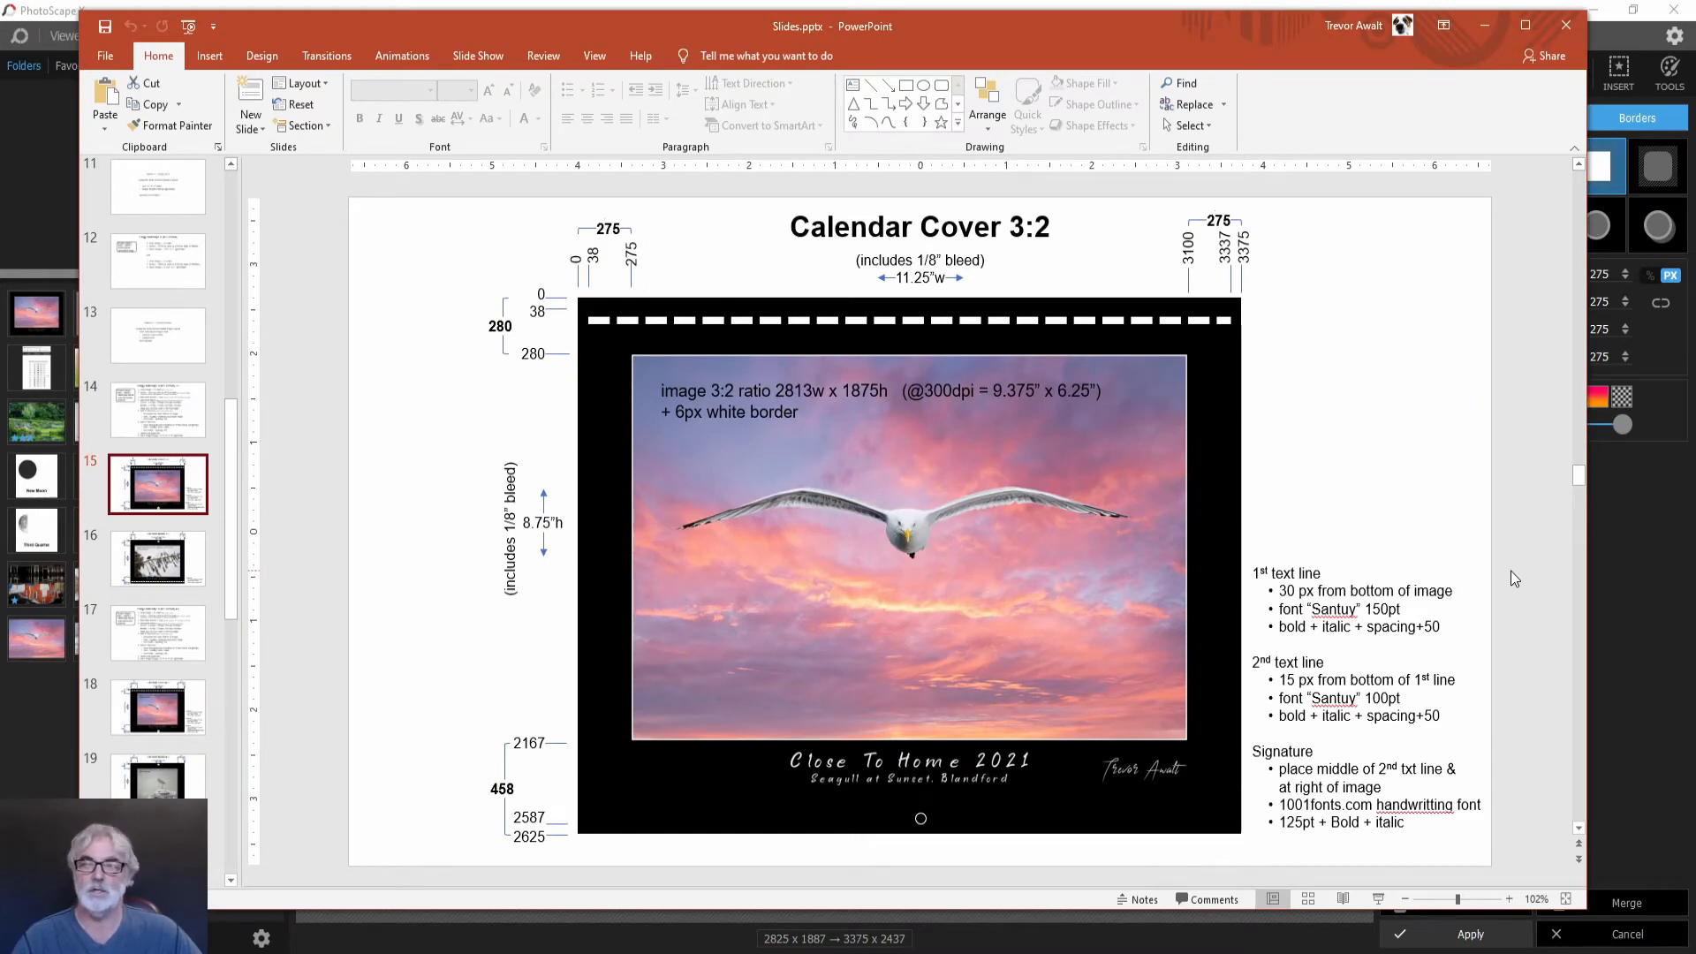
scroll(1510, 571, "down", 1)
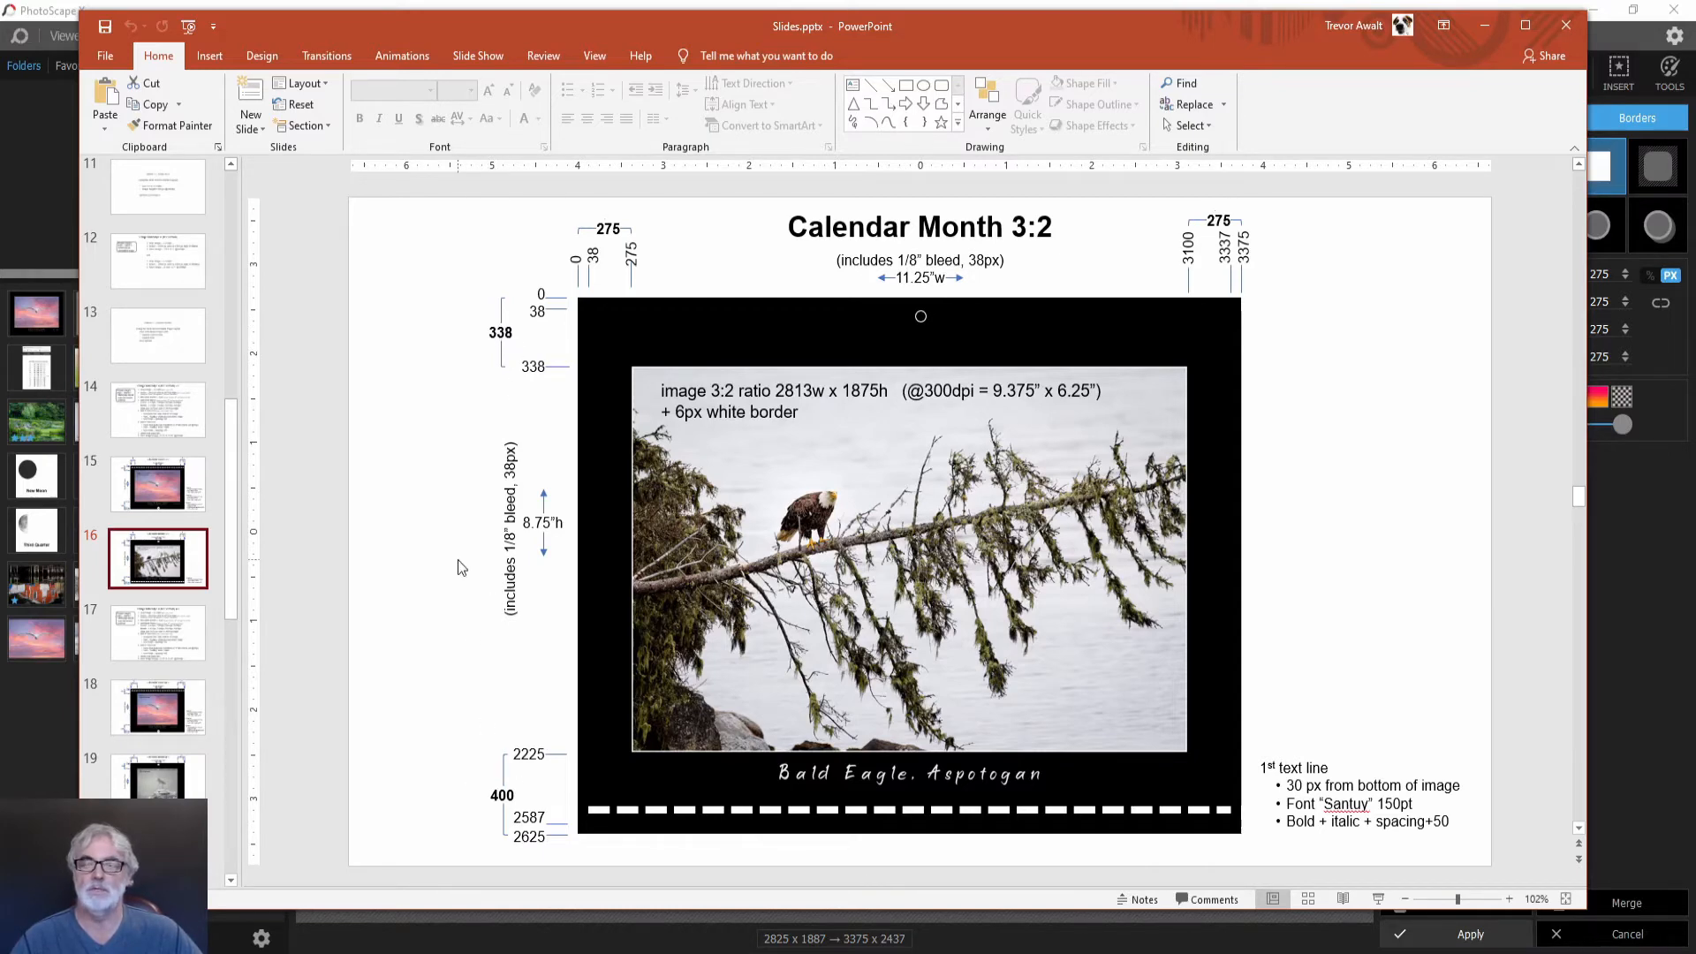
key("alt+Tab")
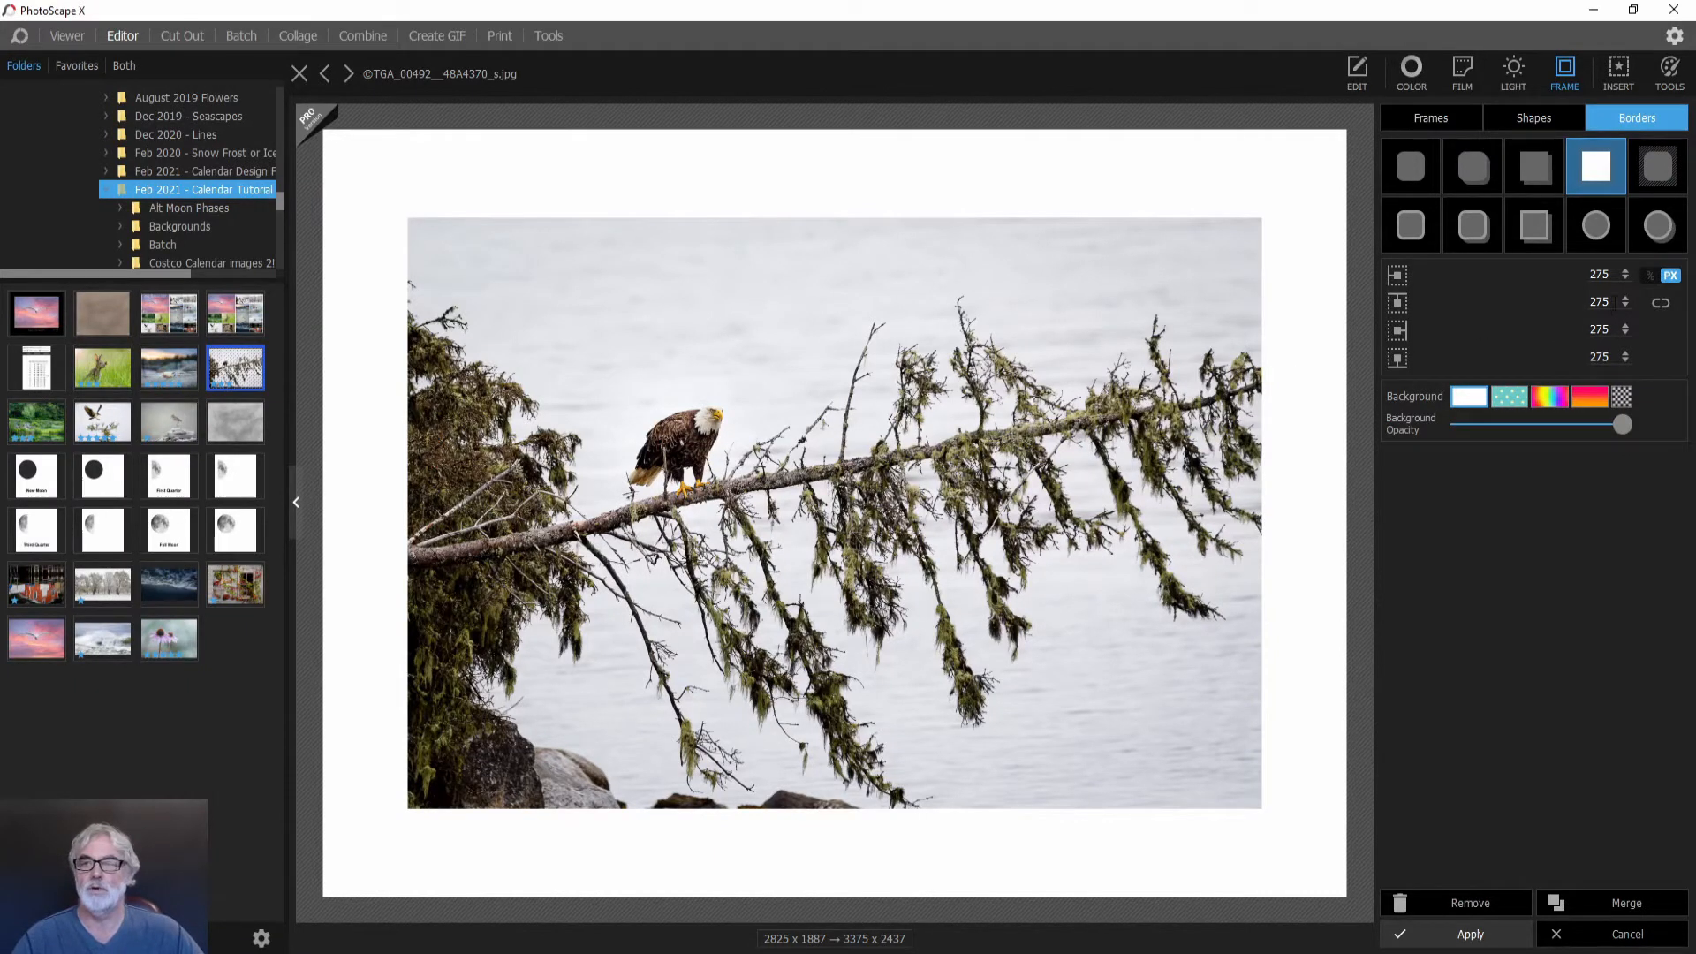
Set the border's top width to 338 px and bottom width to 400 px, colour it black, and apply it.
double_click(1569, 302)
type("33")
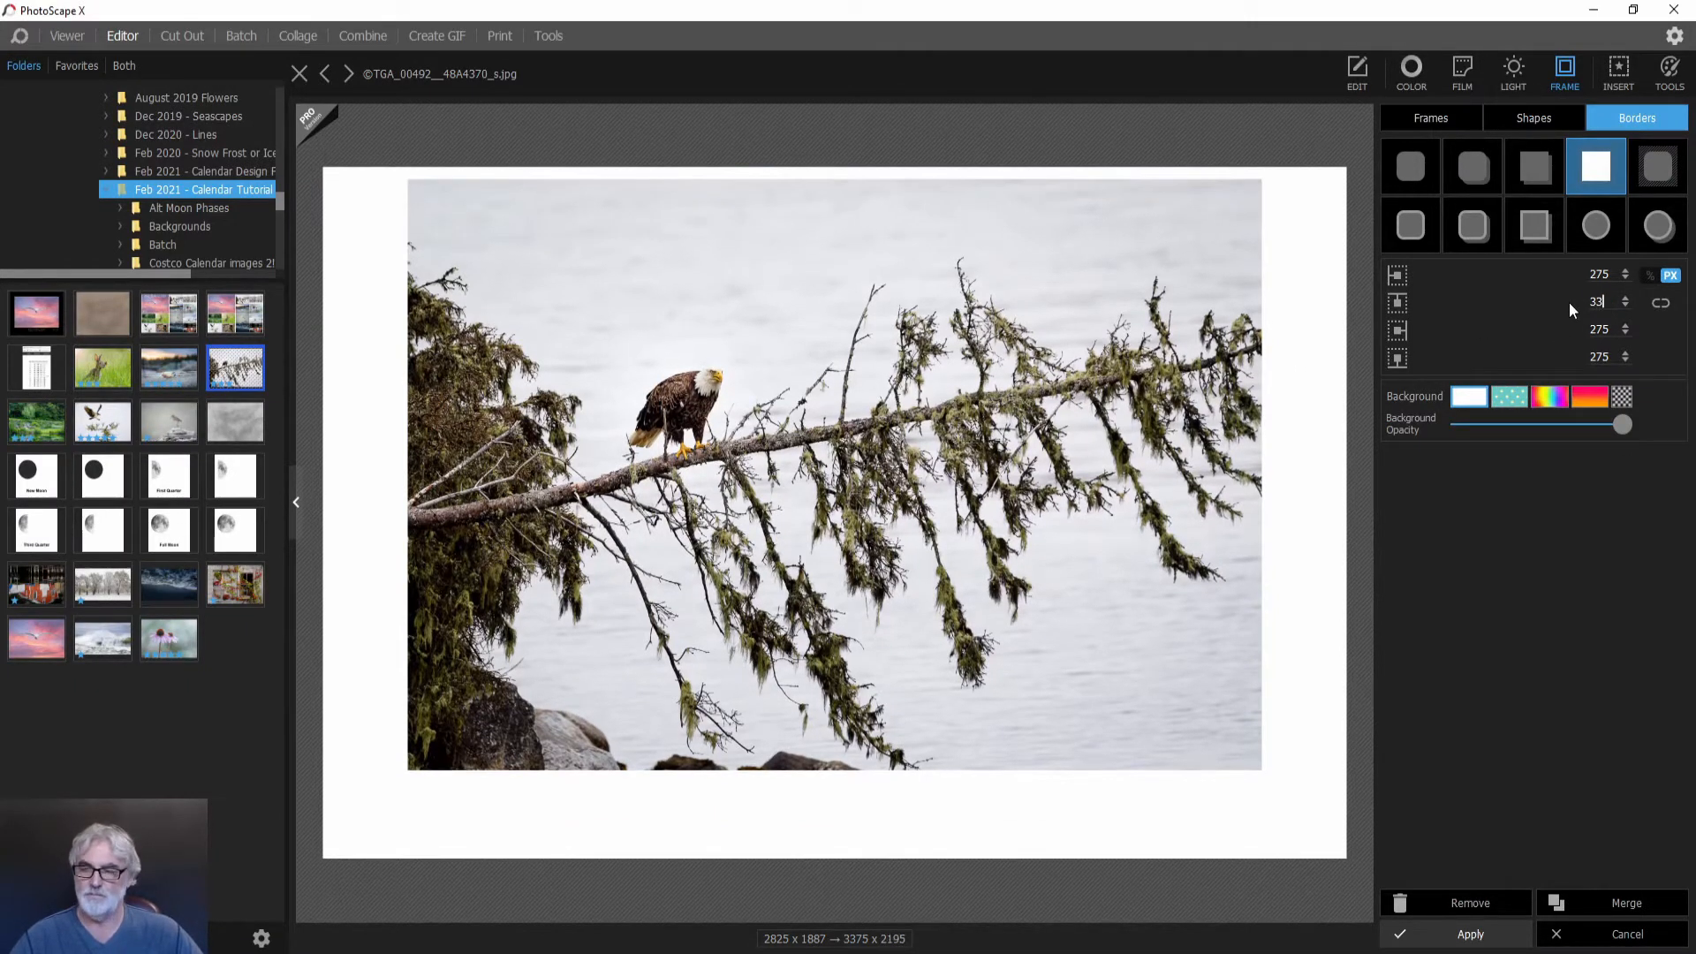
type("8")
left_click(1560, 353)
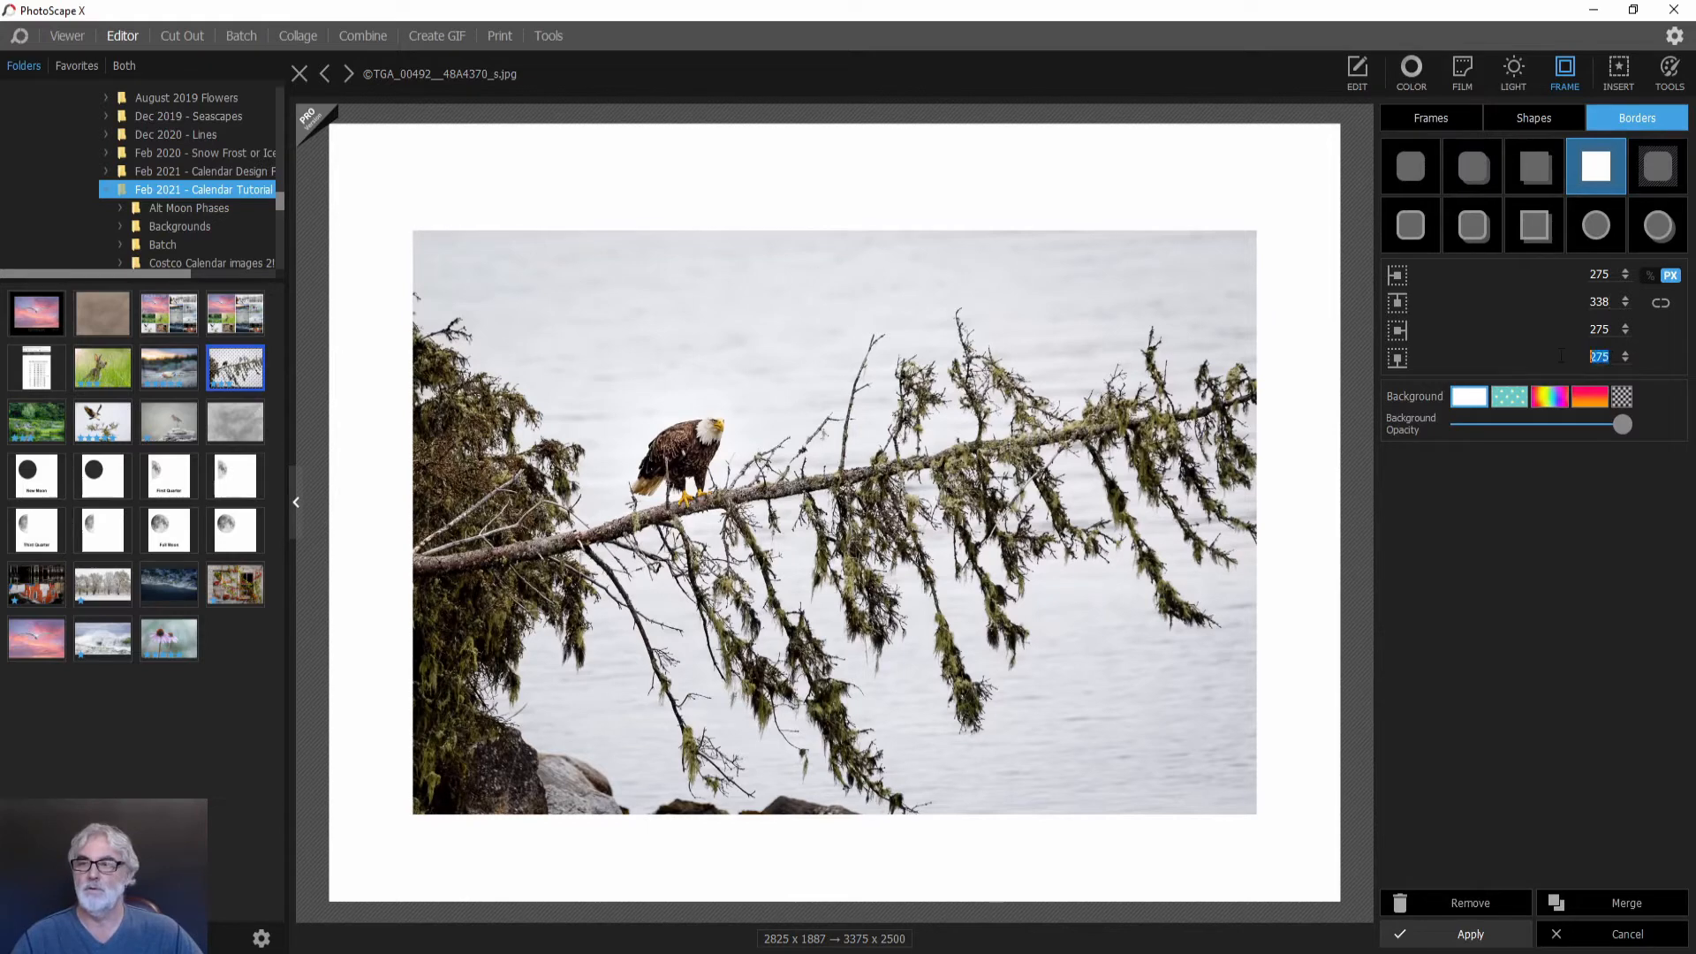
type("400")
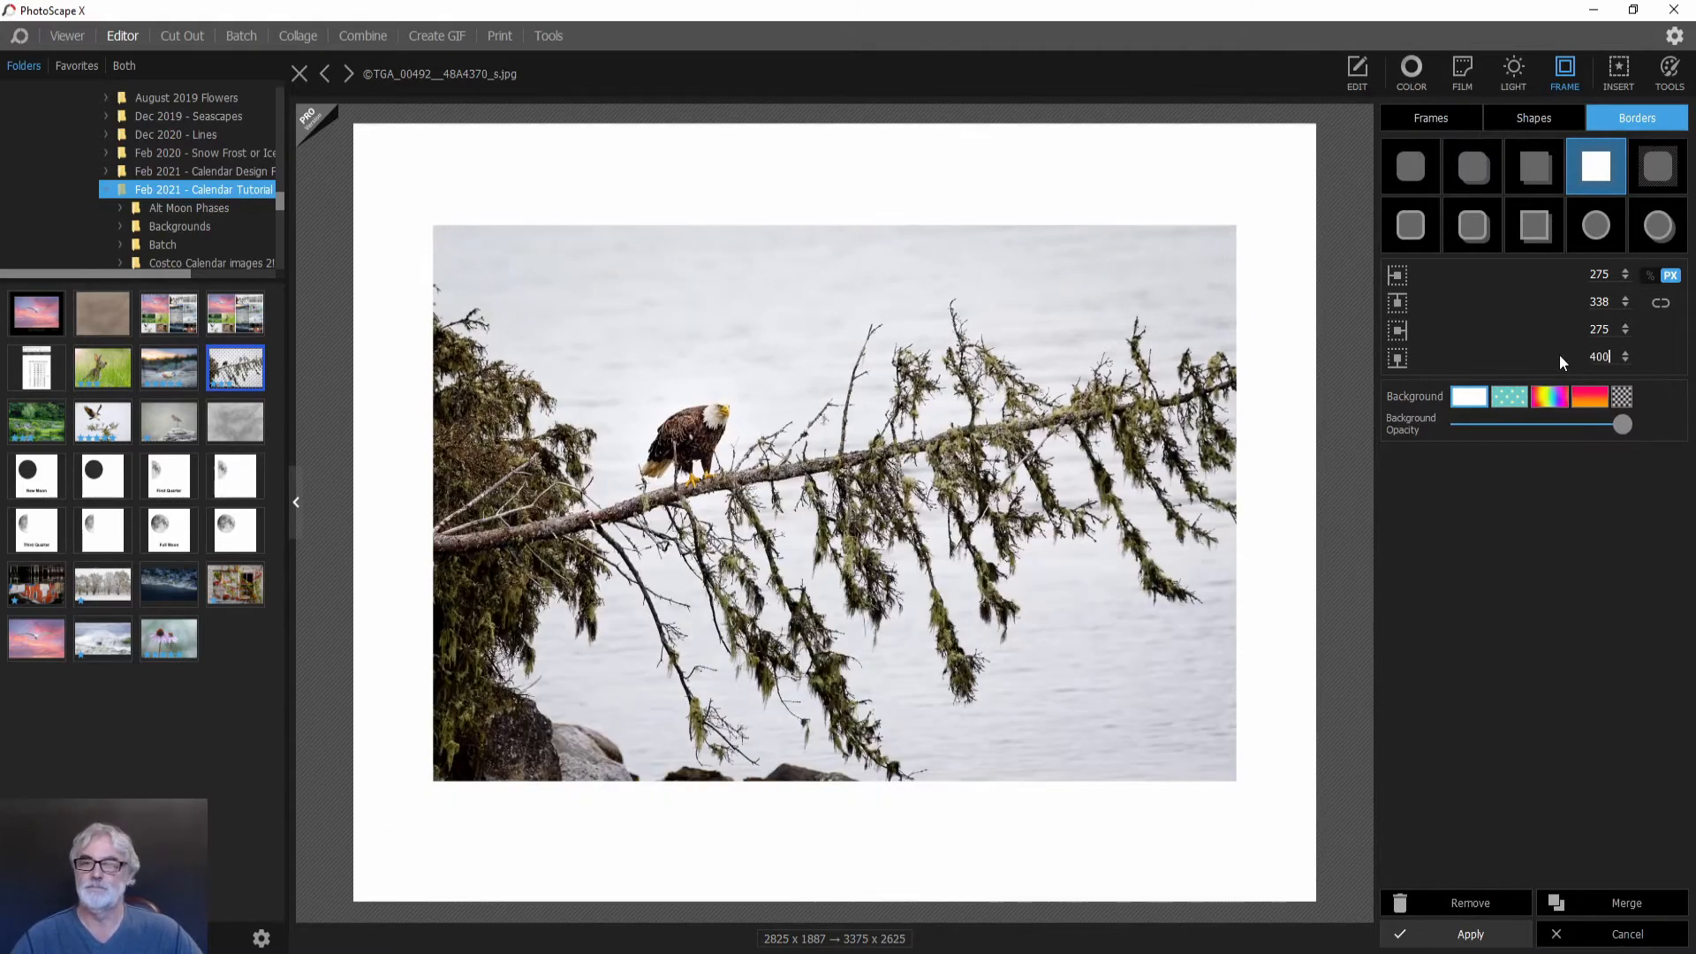
left_click(1481, 400)
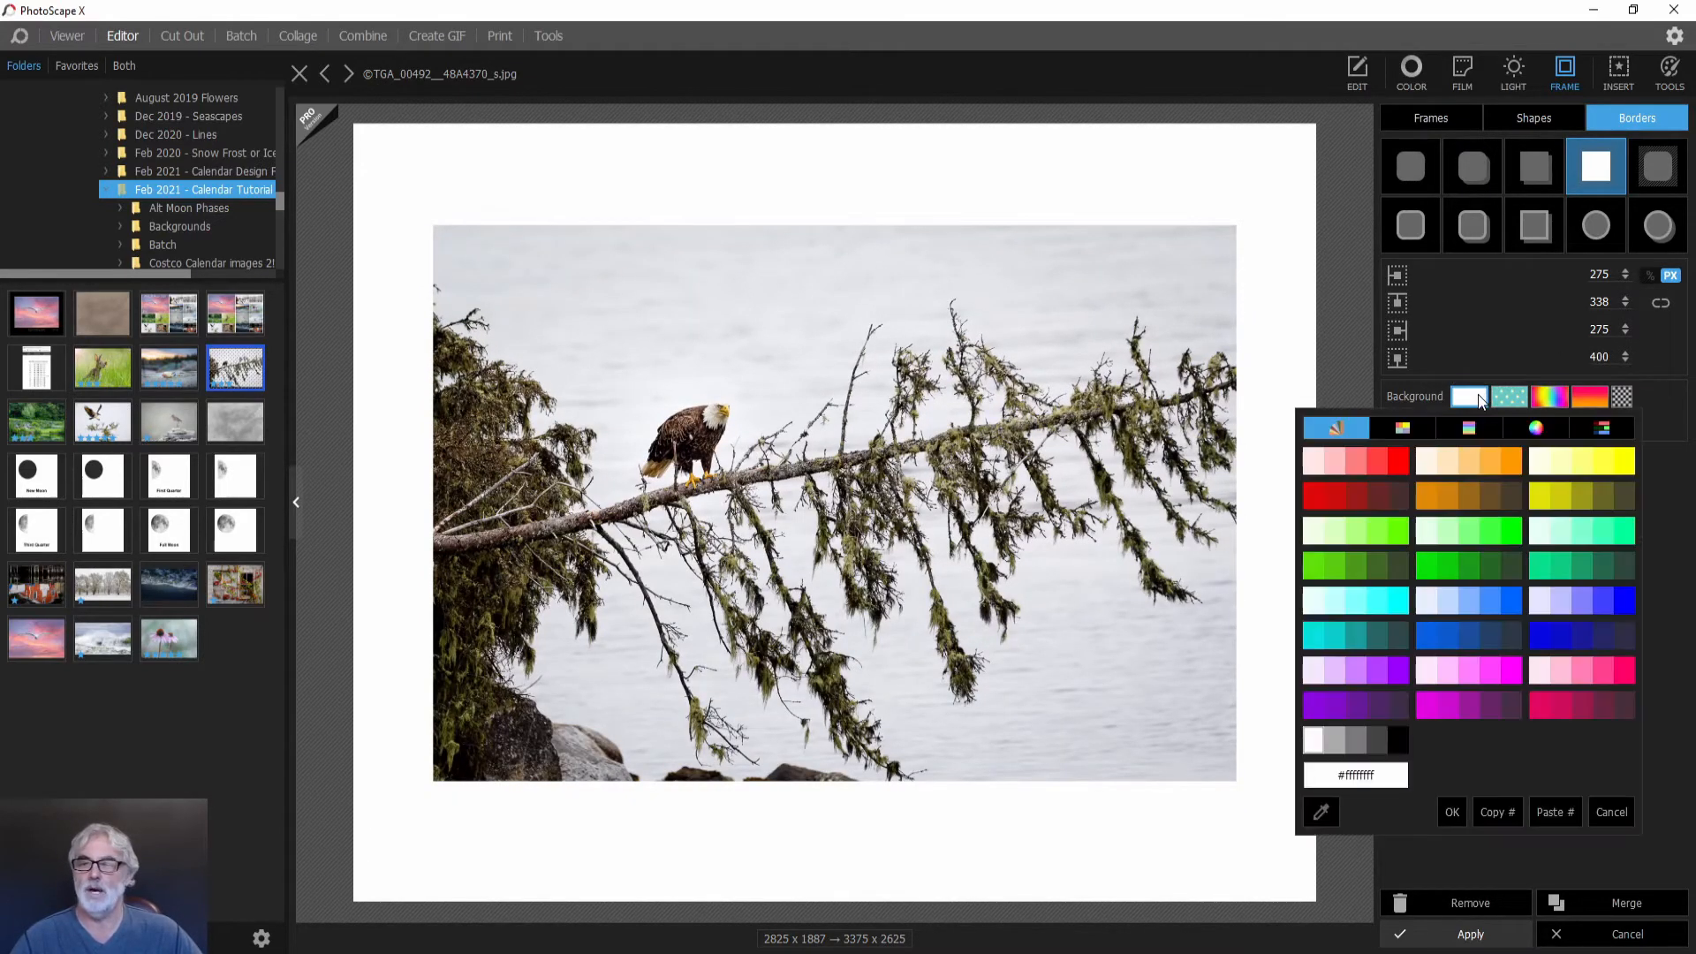
left_click(1397, 733)
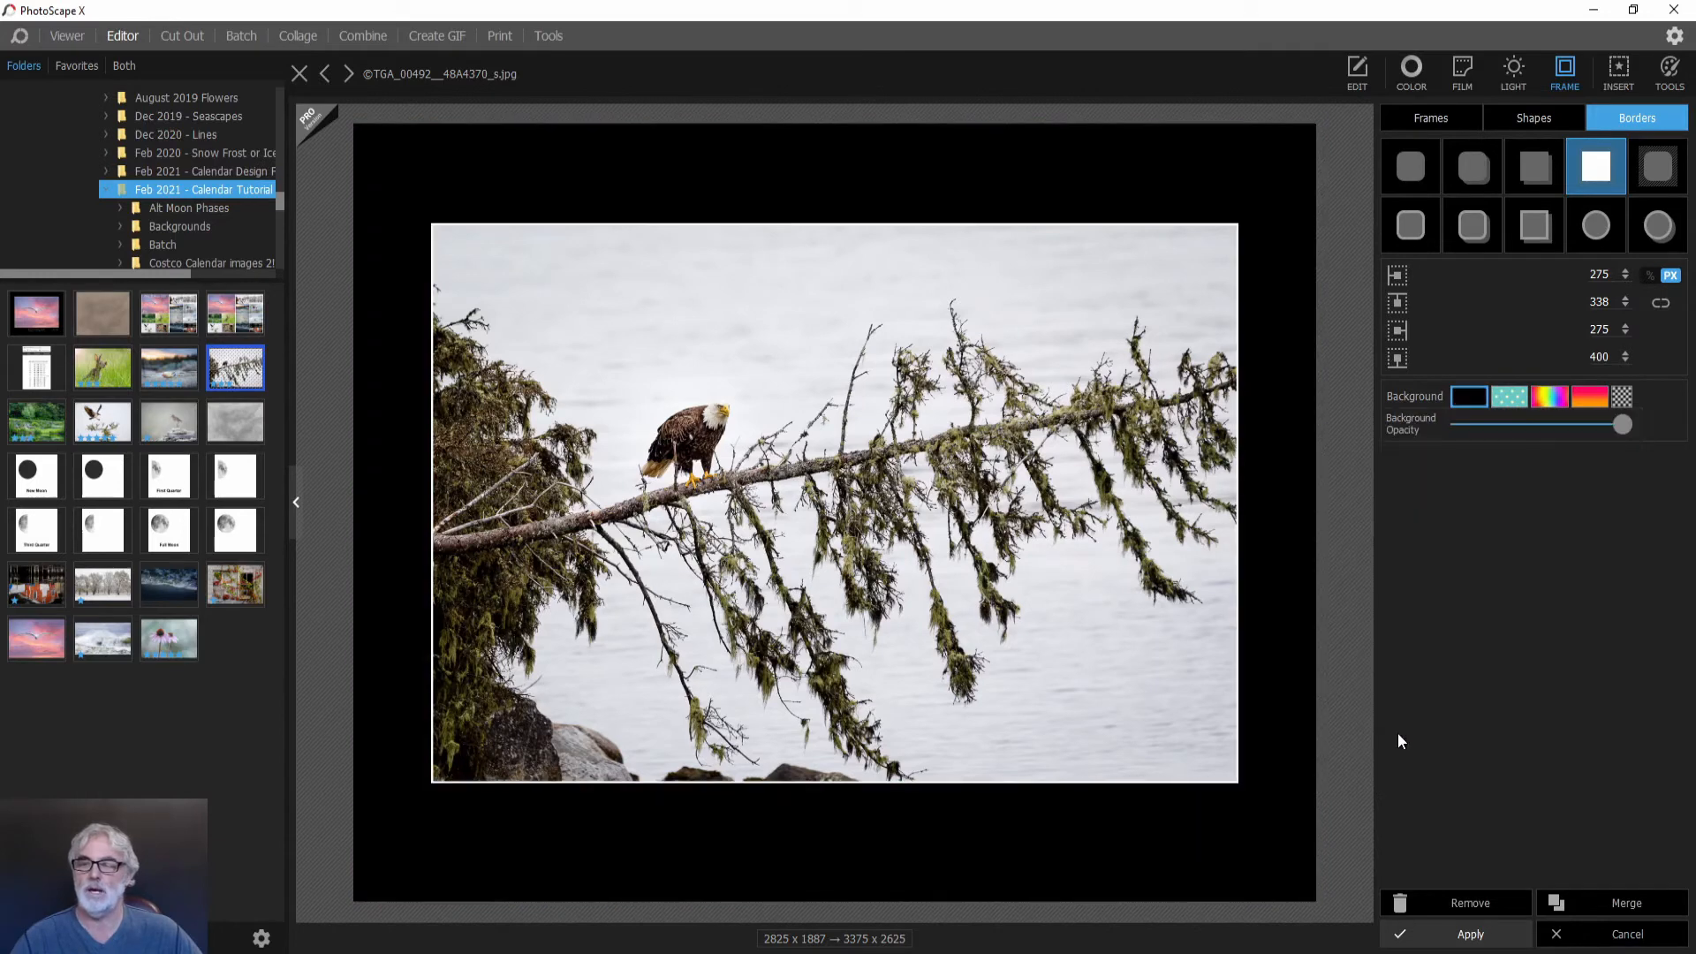
left_click(1486, 938)
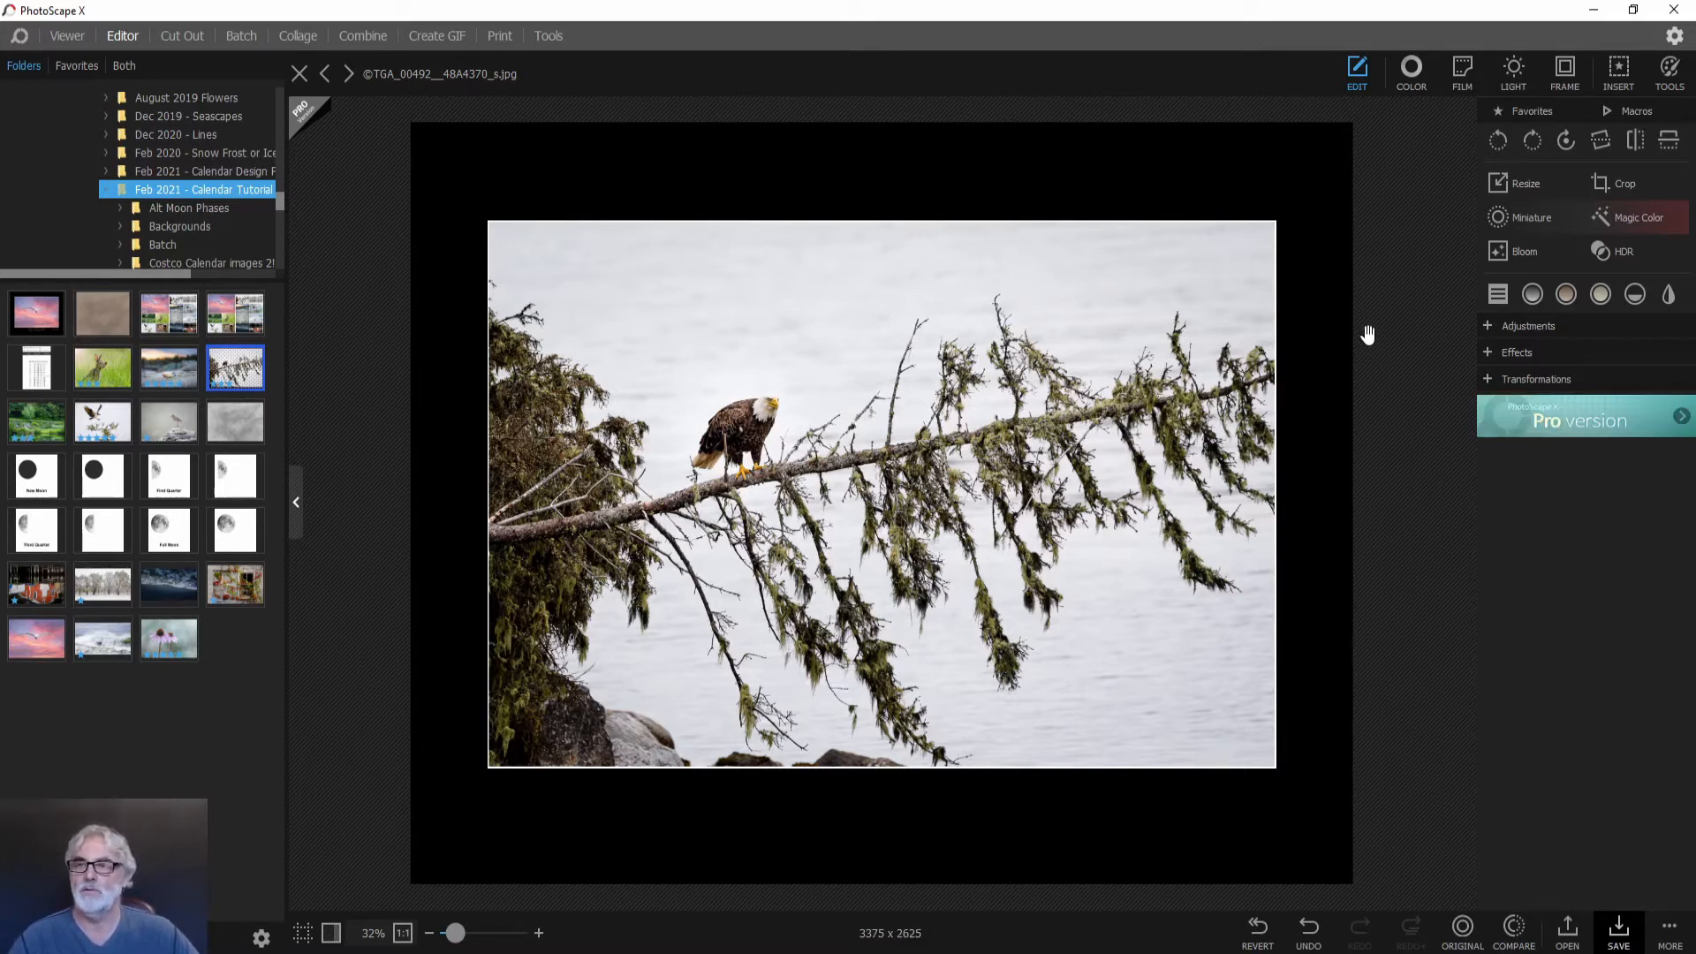
Draw a white horizontal spacer line 30 px thick directly against the lower edge of the framed eagle photo.
left_click(1618, 70)
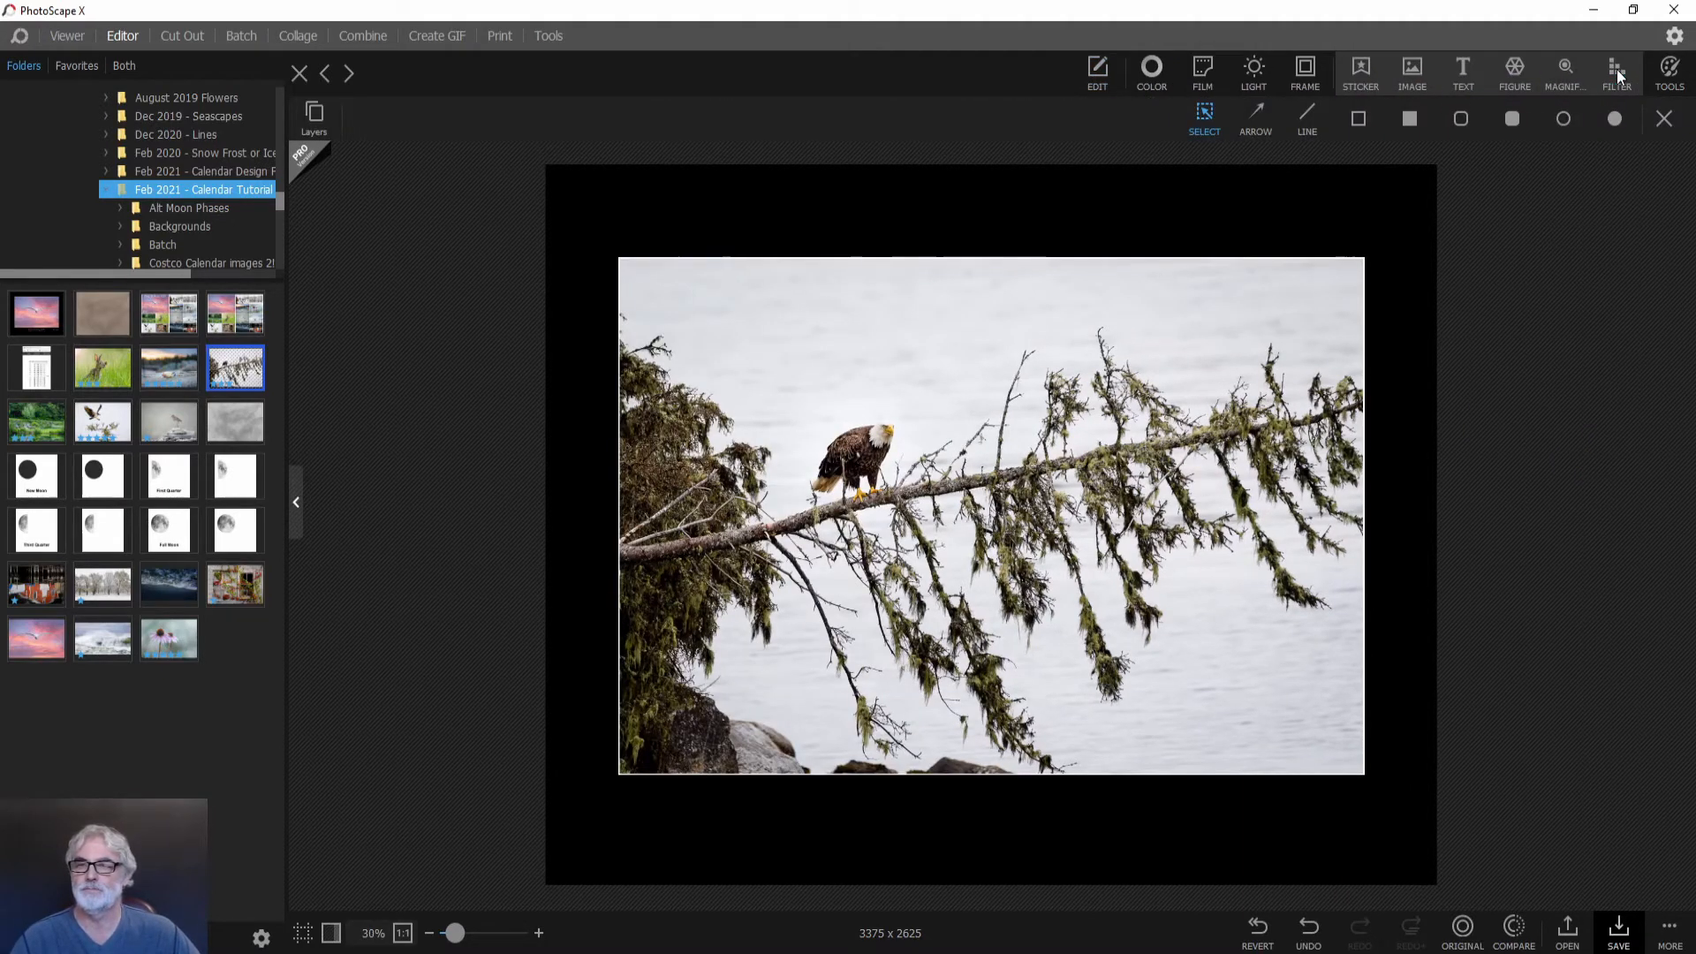
left_click(1307, 120)
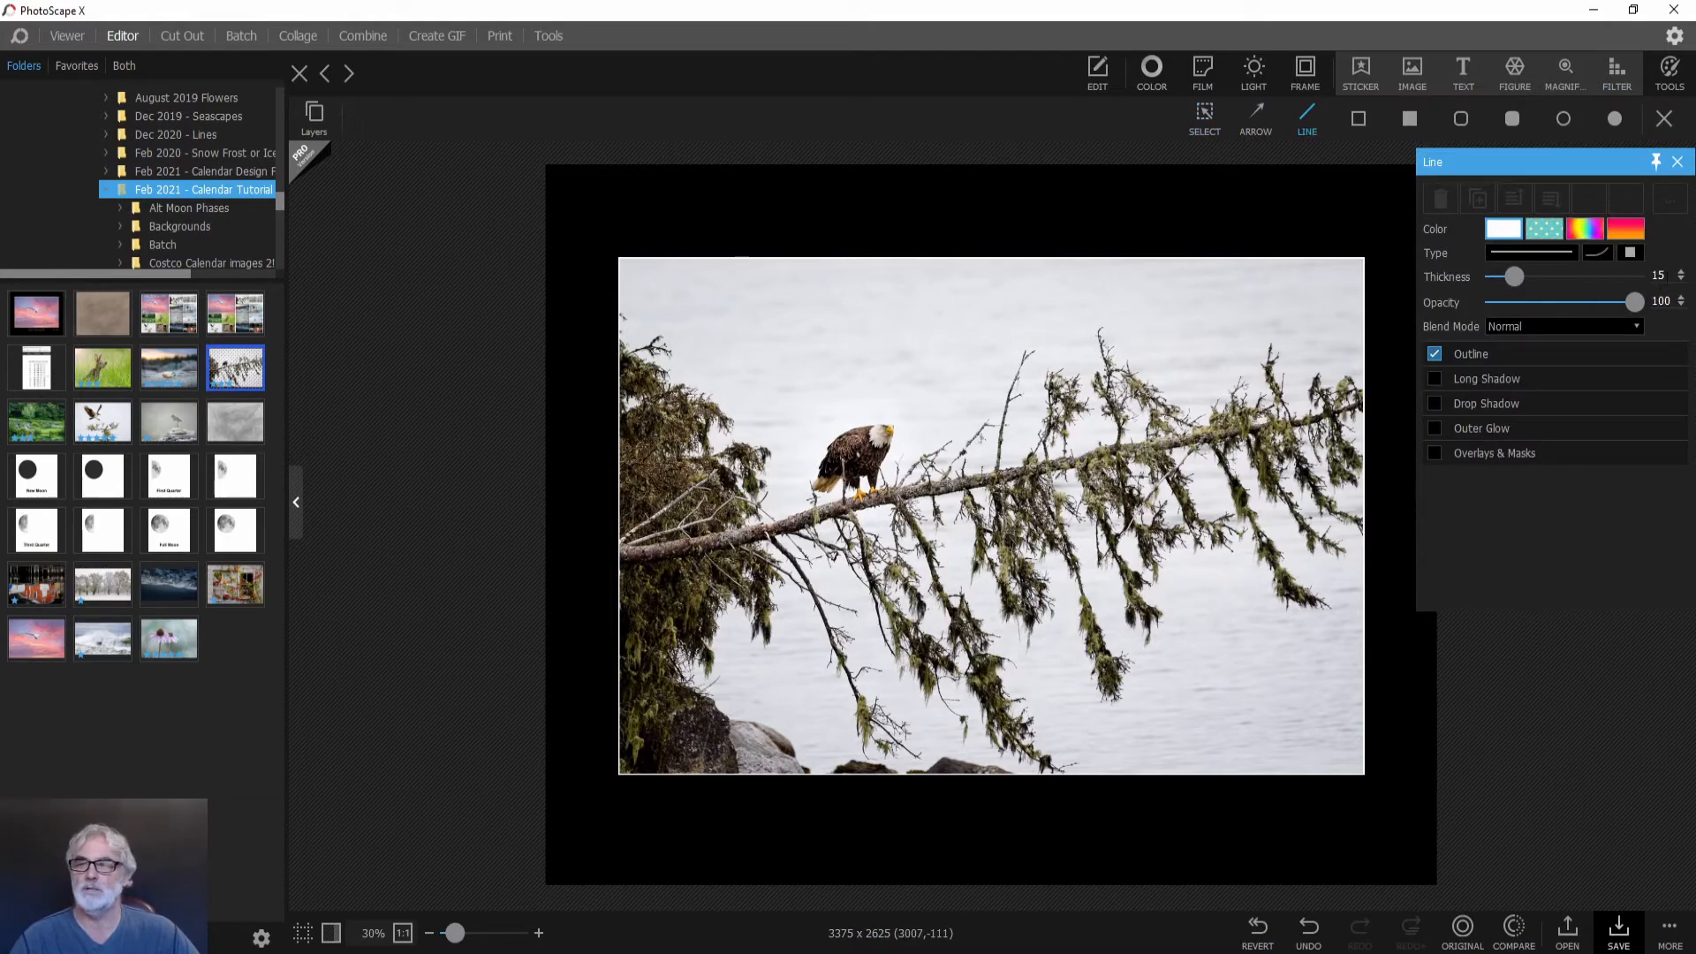
double_click(1618, 275)
type("30")
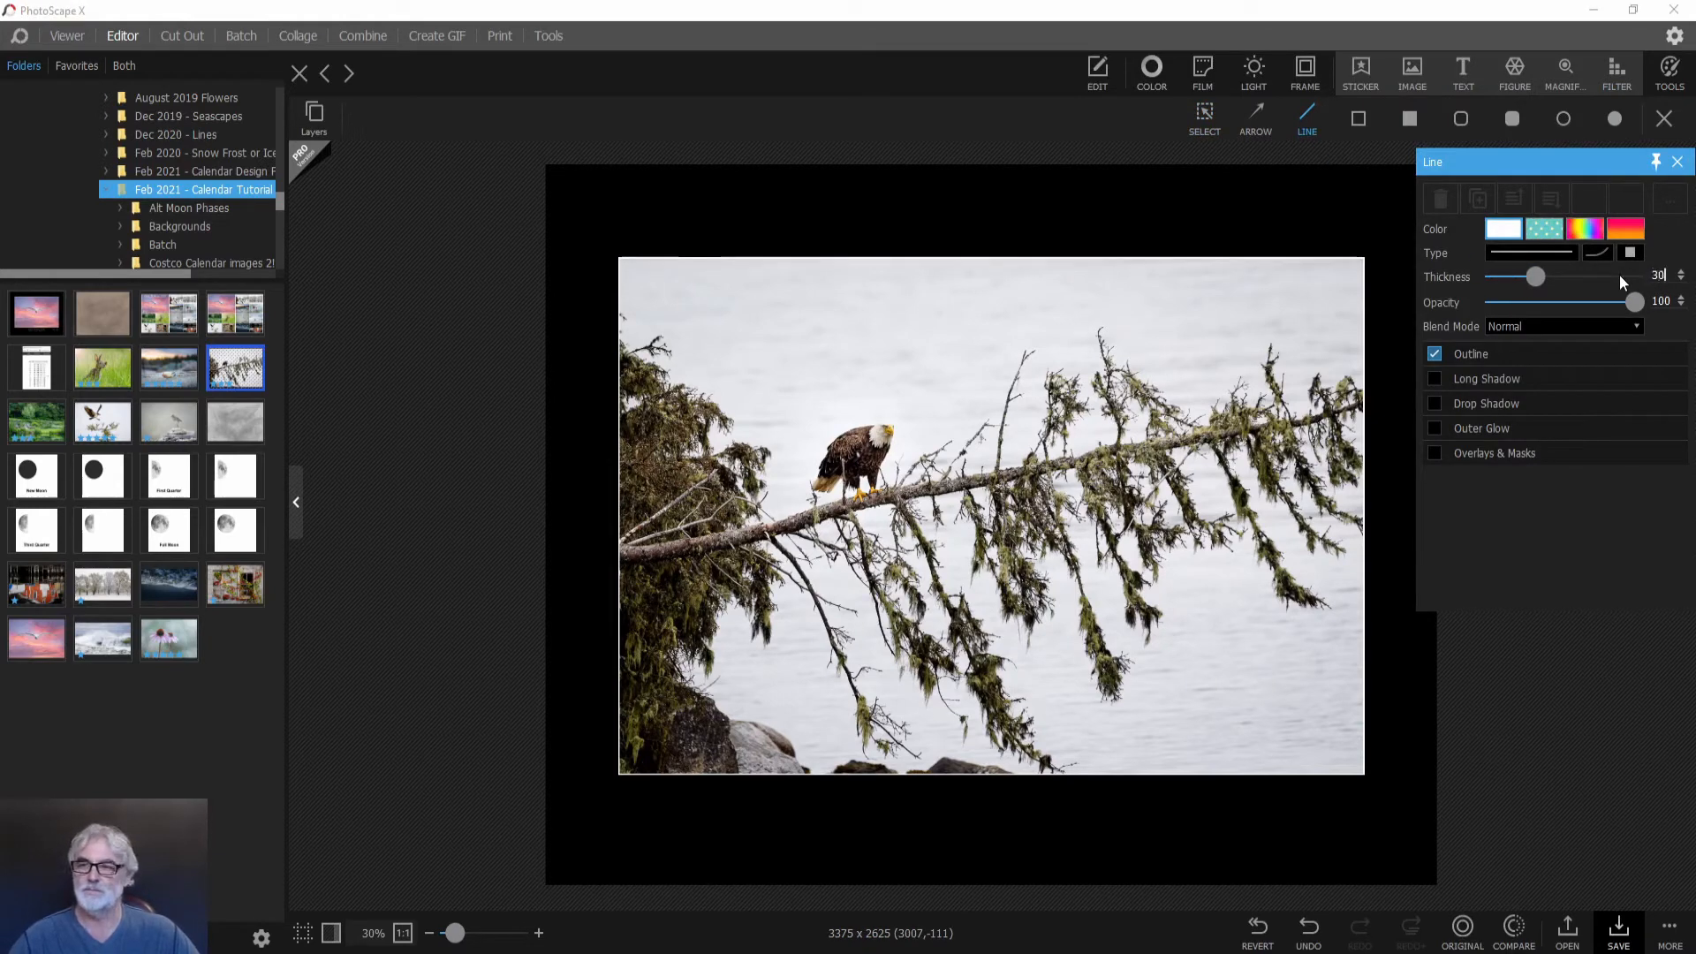
left_click_drag(661, 785, 1324, 791)
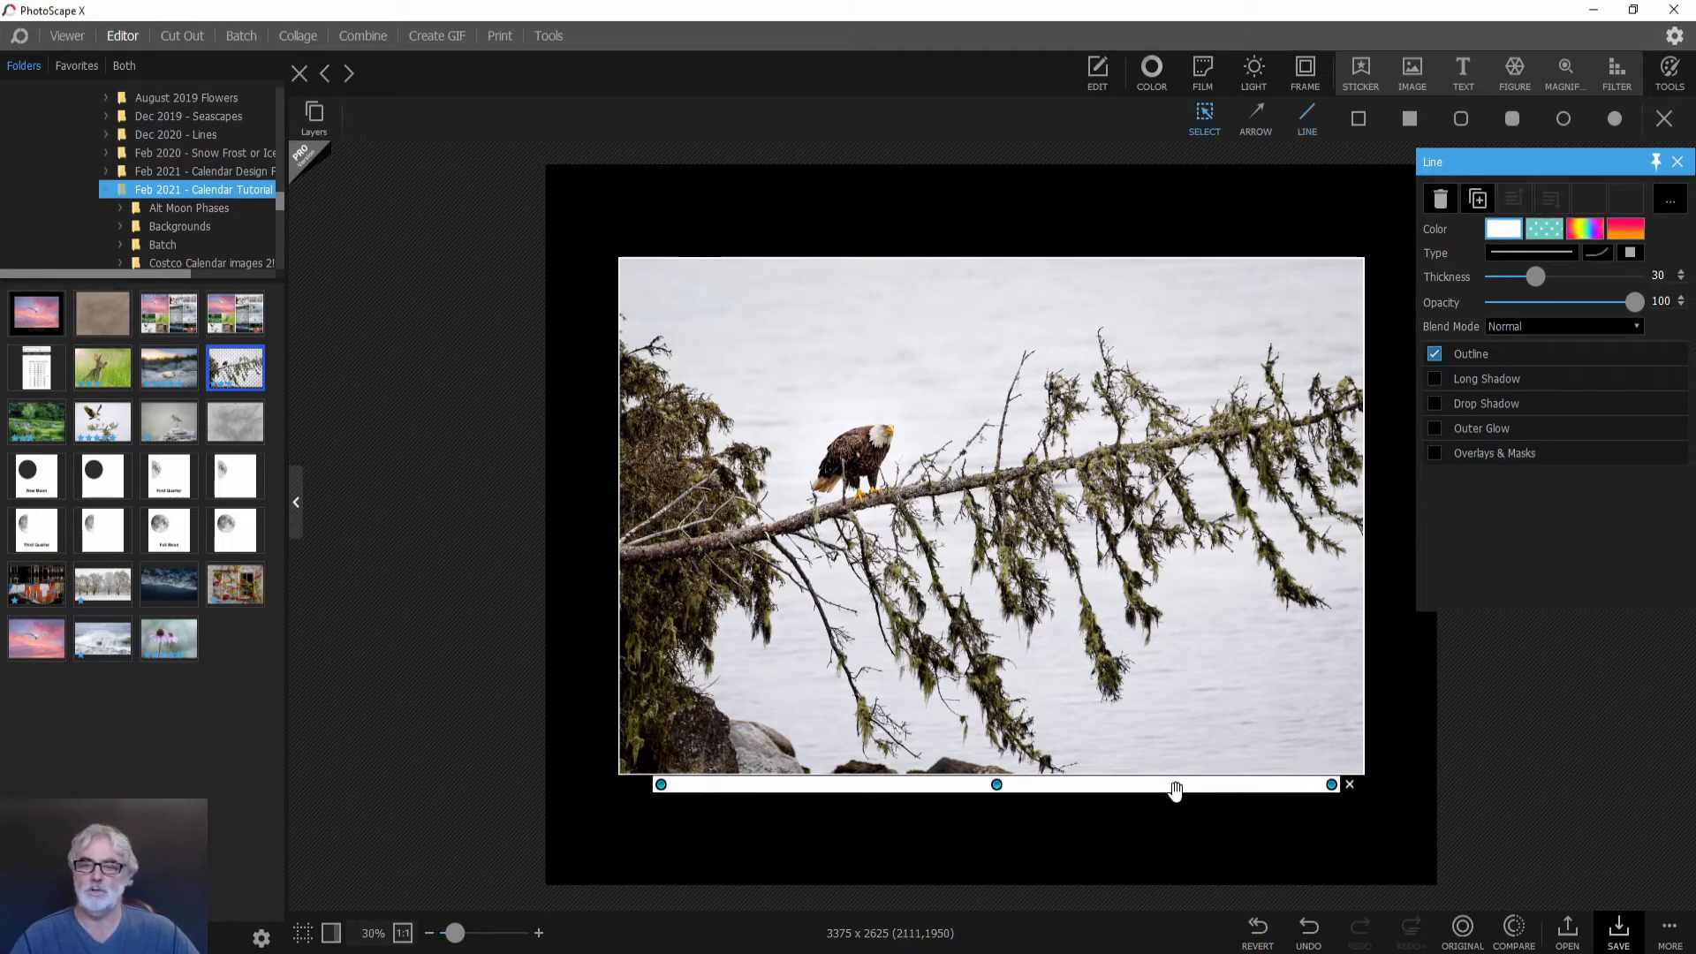
left_click_drag(1176, 791, 1176, 792)
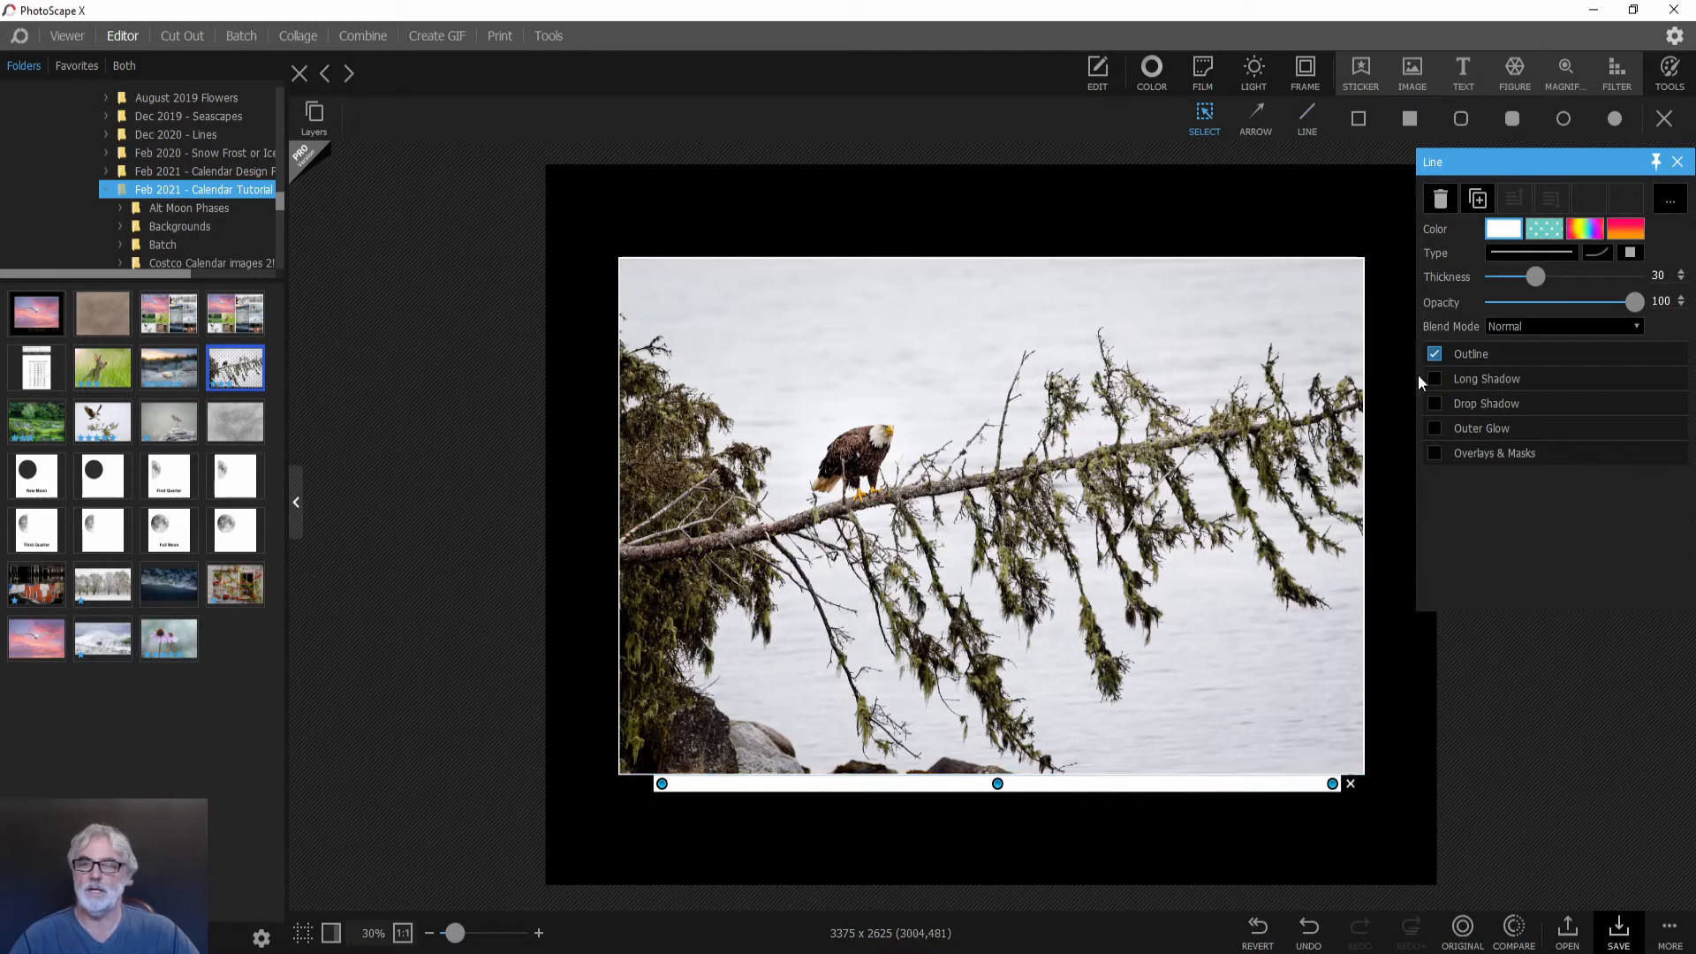
Insert a text object on the eagle image and set its font to Santuy.
left_click(1460, 72)
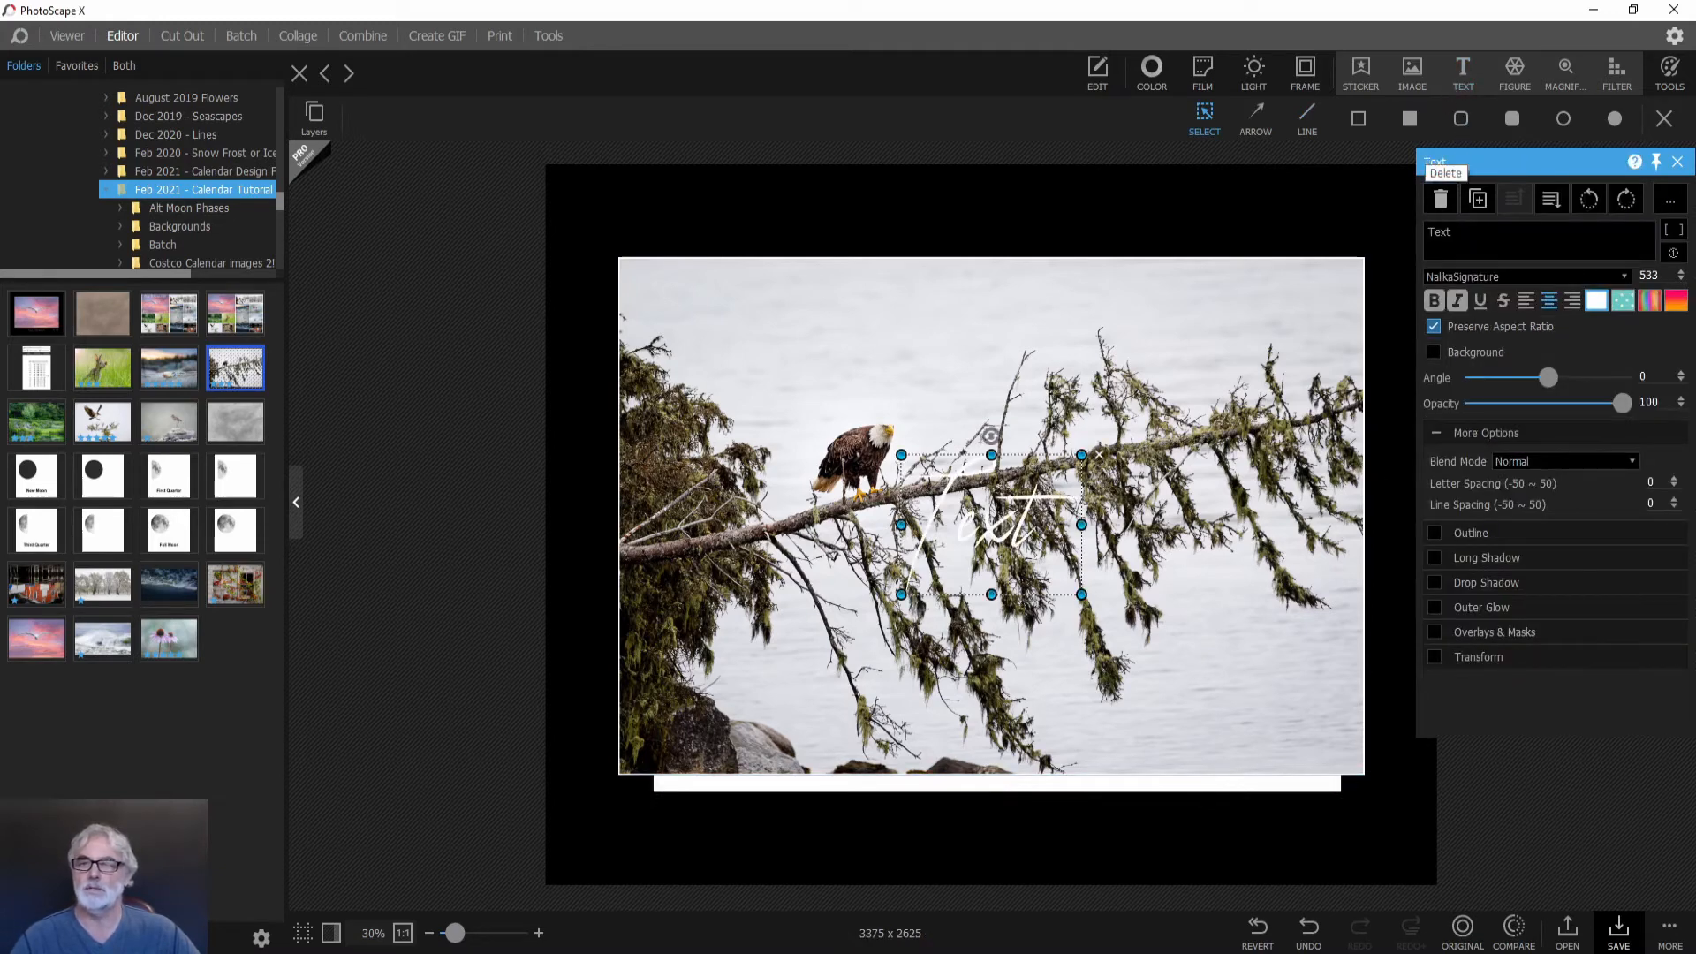
left_click(1629, 278)
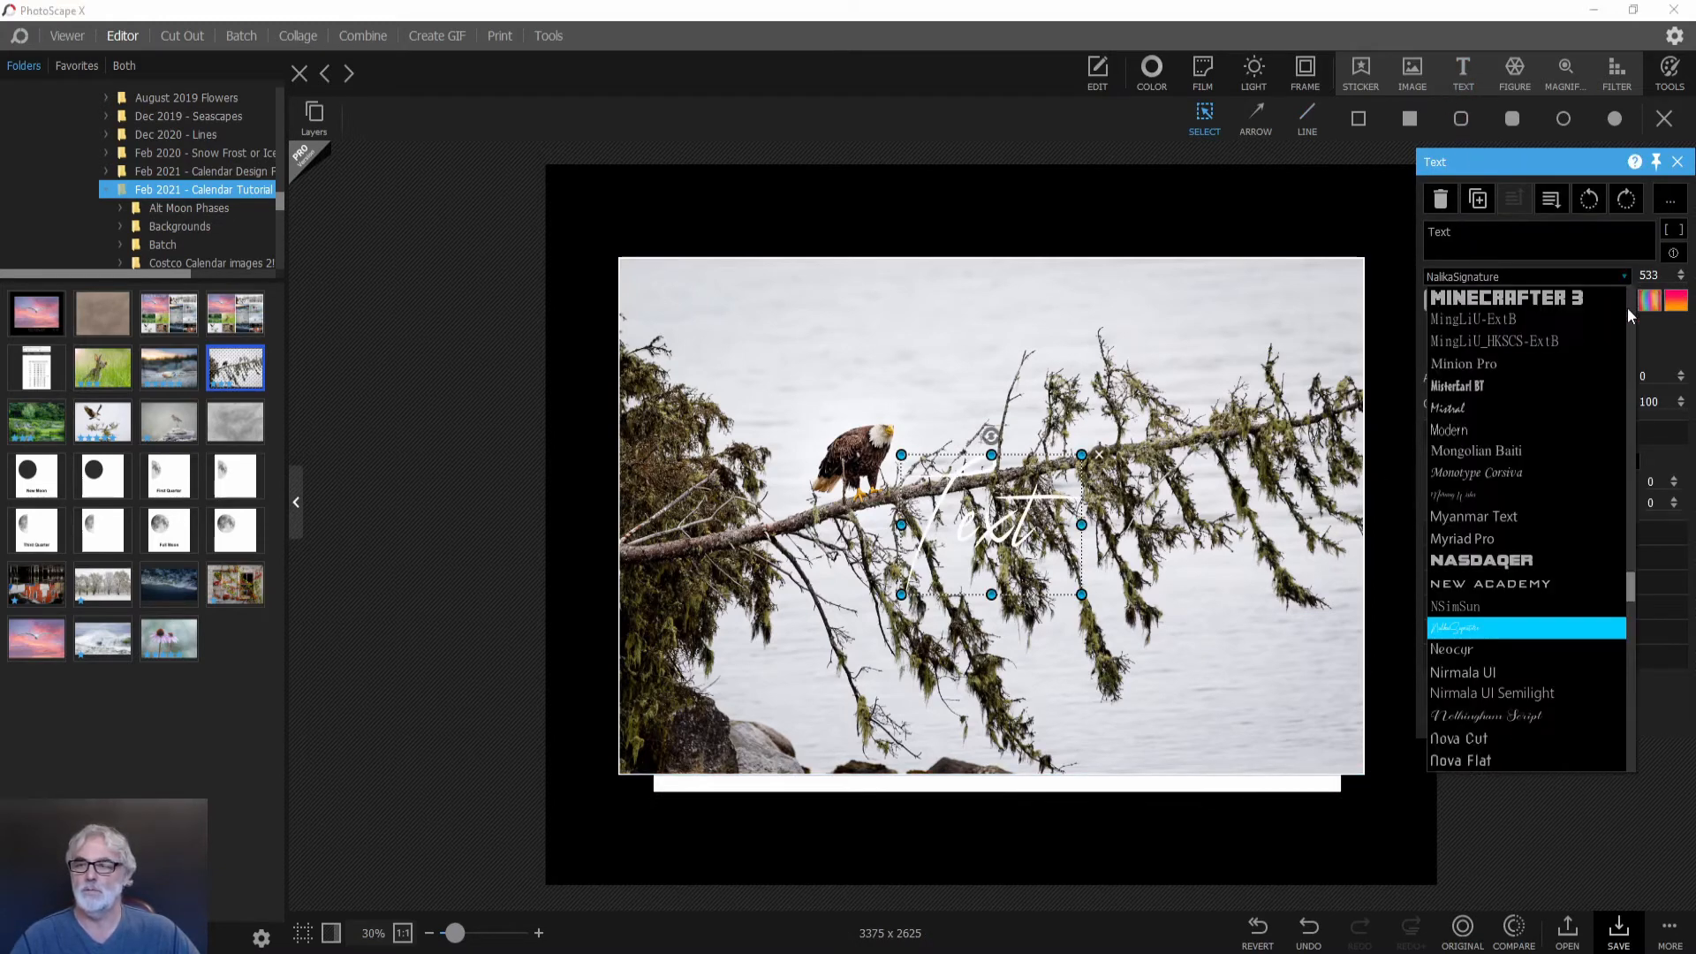
scroll(1555, 560, "down", 2)
scroll(1536, 566, "down", 8)
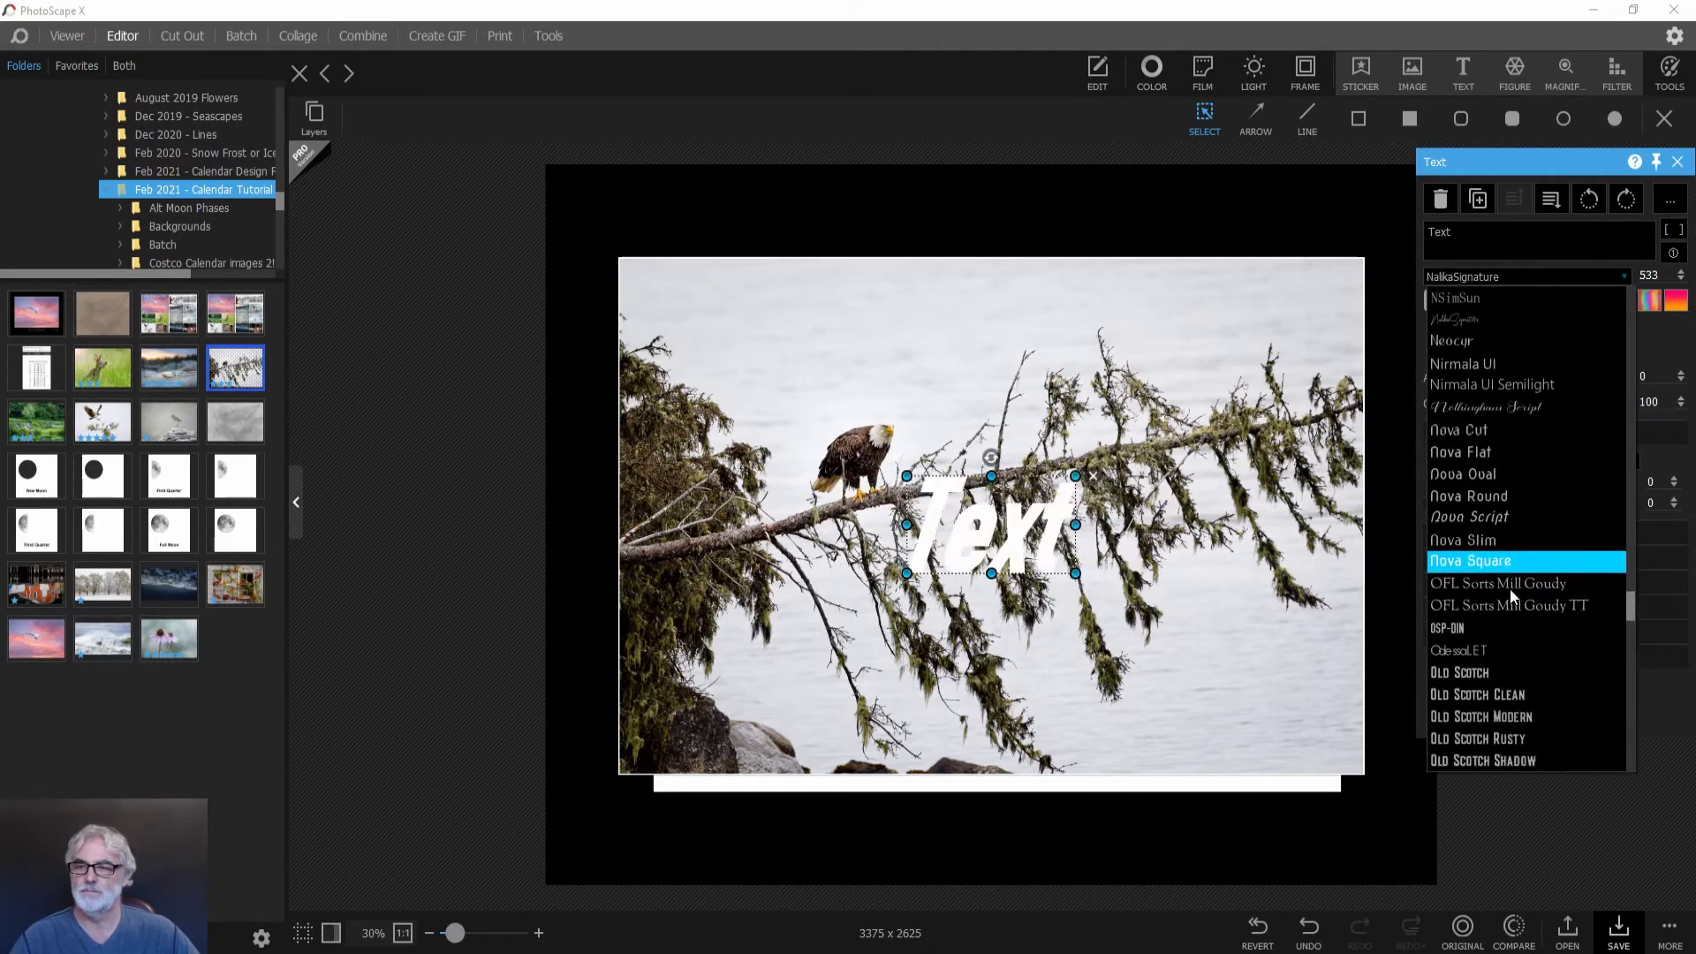
scroll(1497, 586, "down", 5)
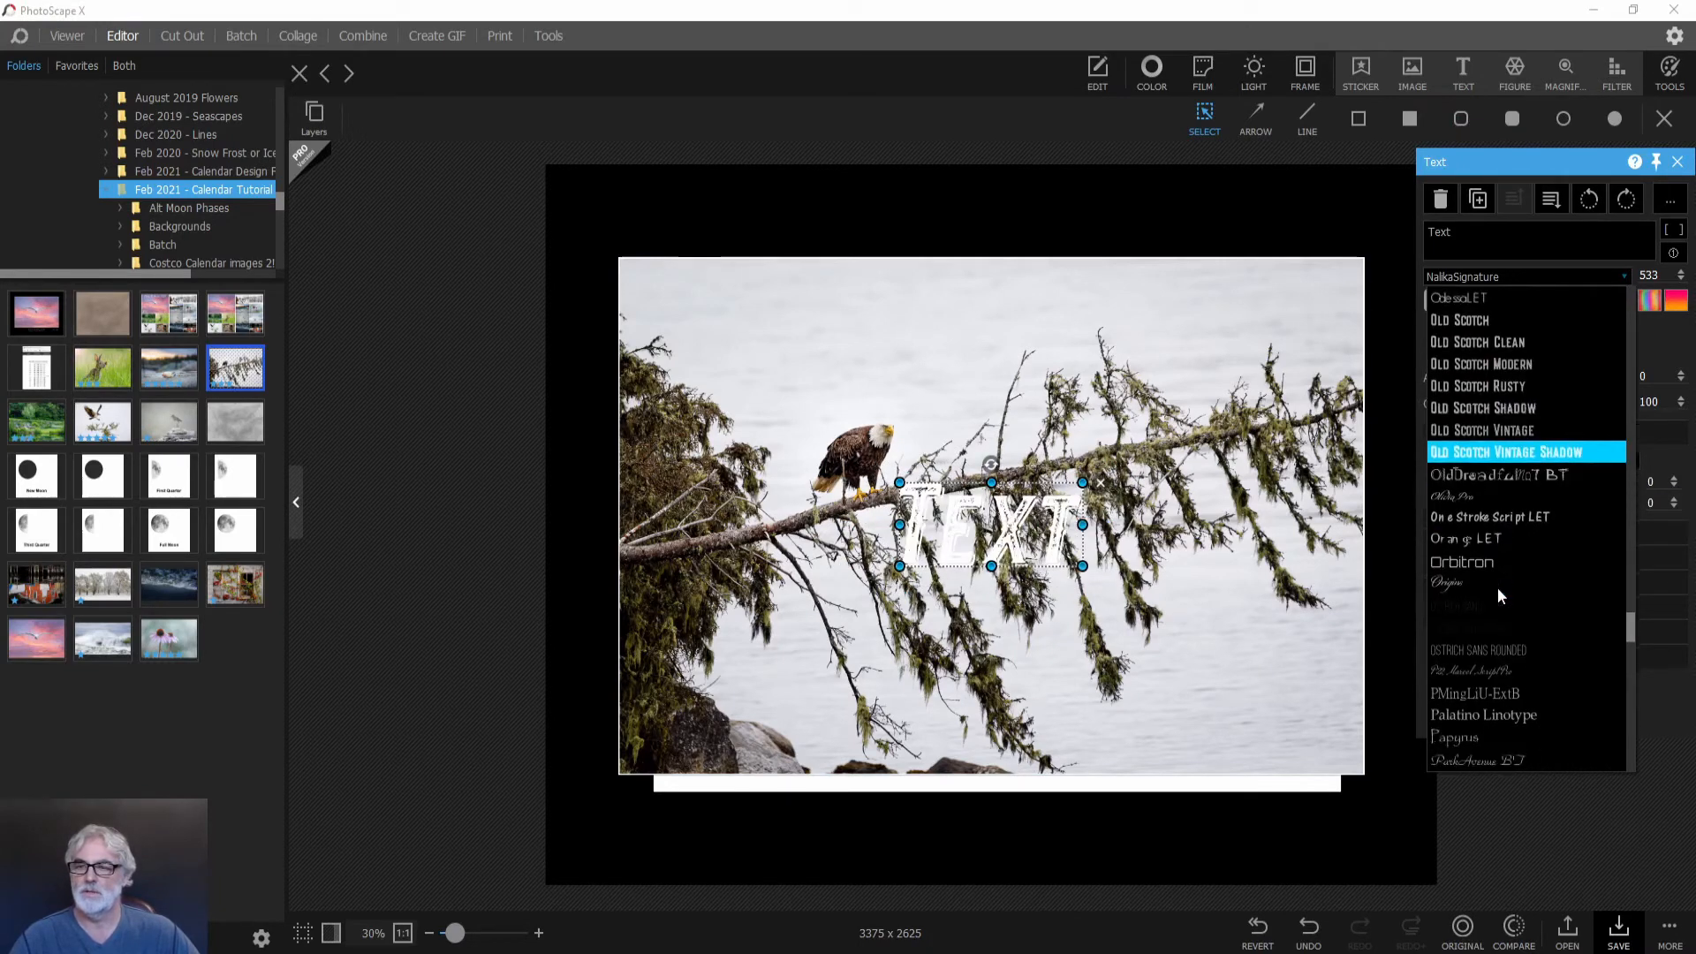
scroll(1497, 586, "down", 10)
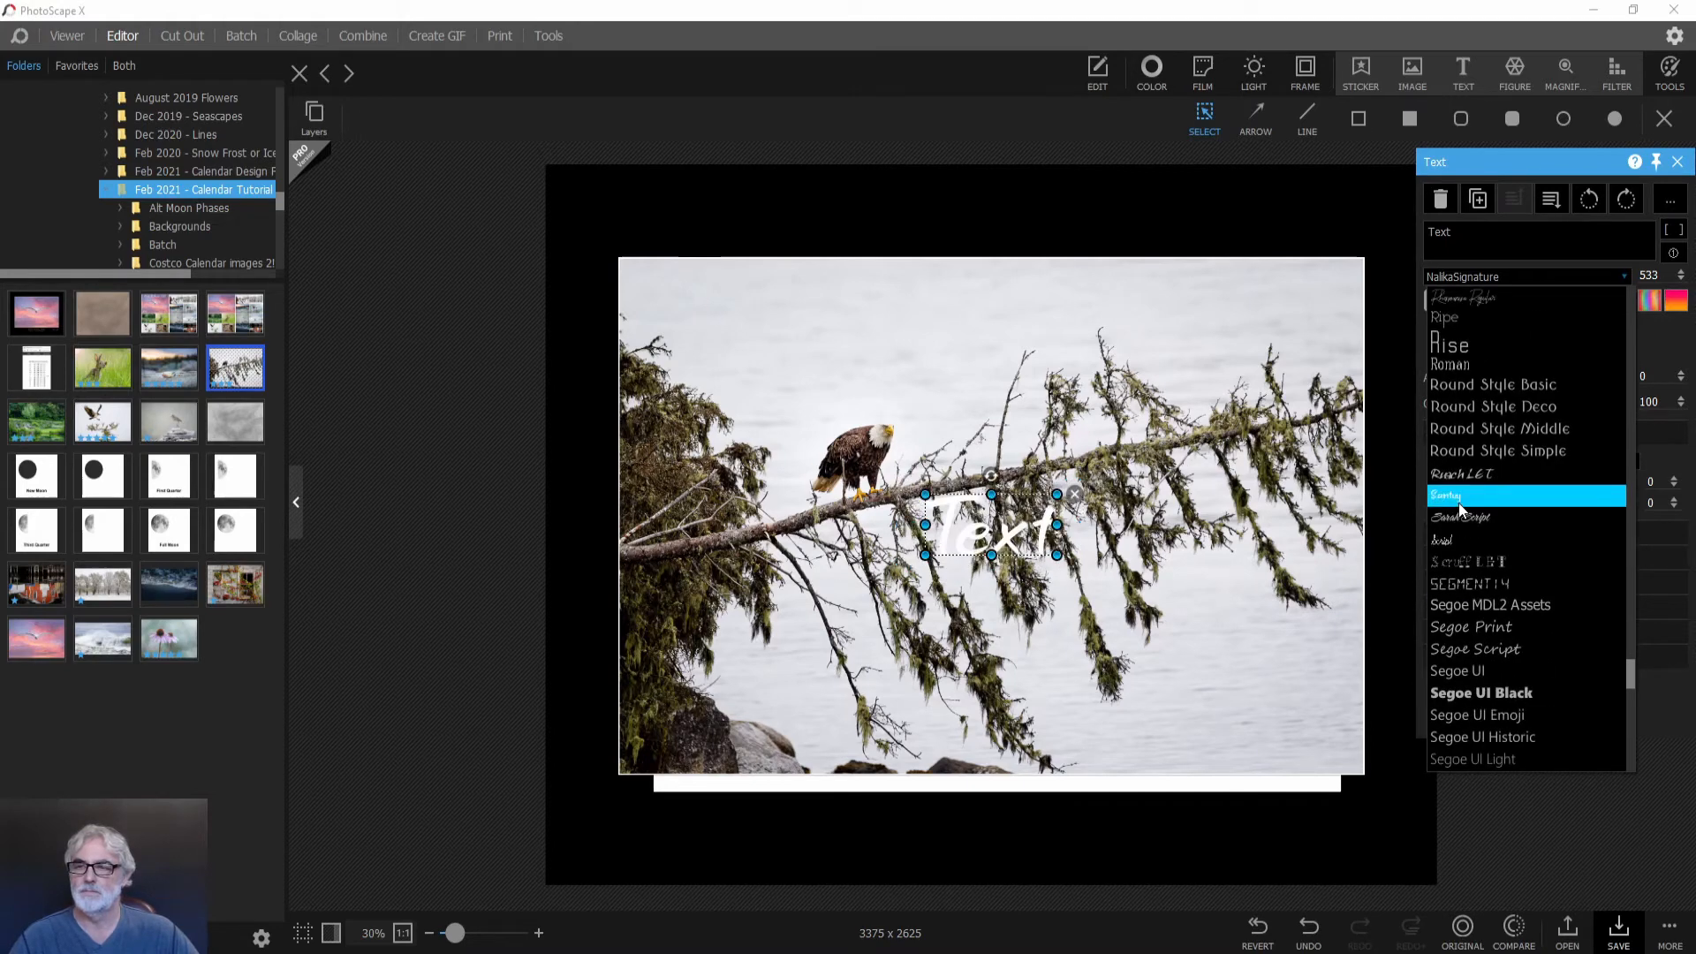
left_click(1458, 498)
Replace the placeholder text with the caption "Bald Eagle, Aspotogan".
left_click_drag(1459, 232, 1411, 232)
type("Bald")
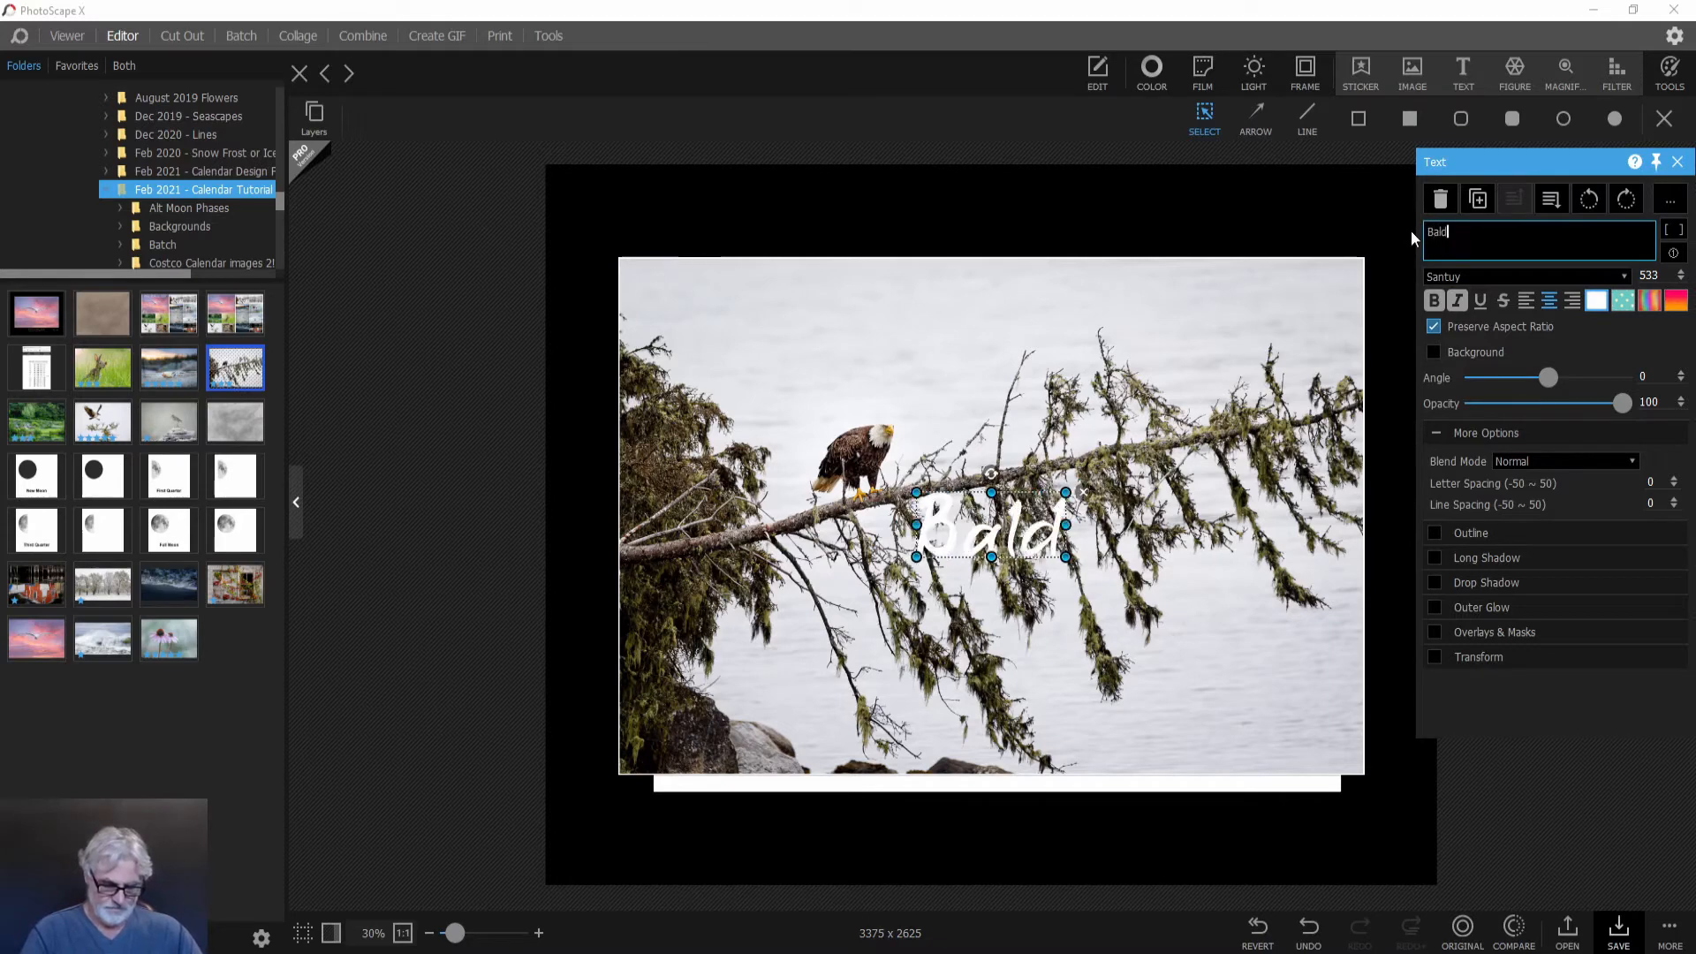
type(" Eagle")
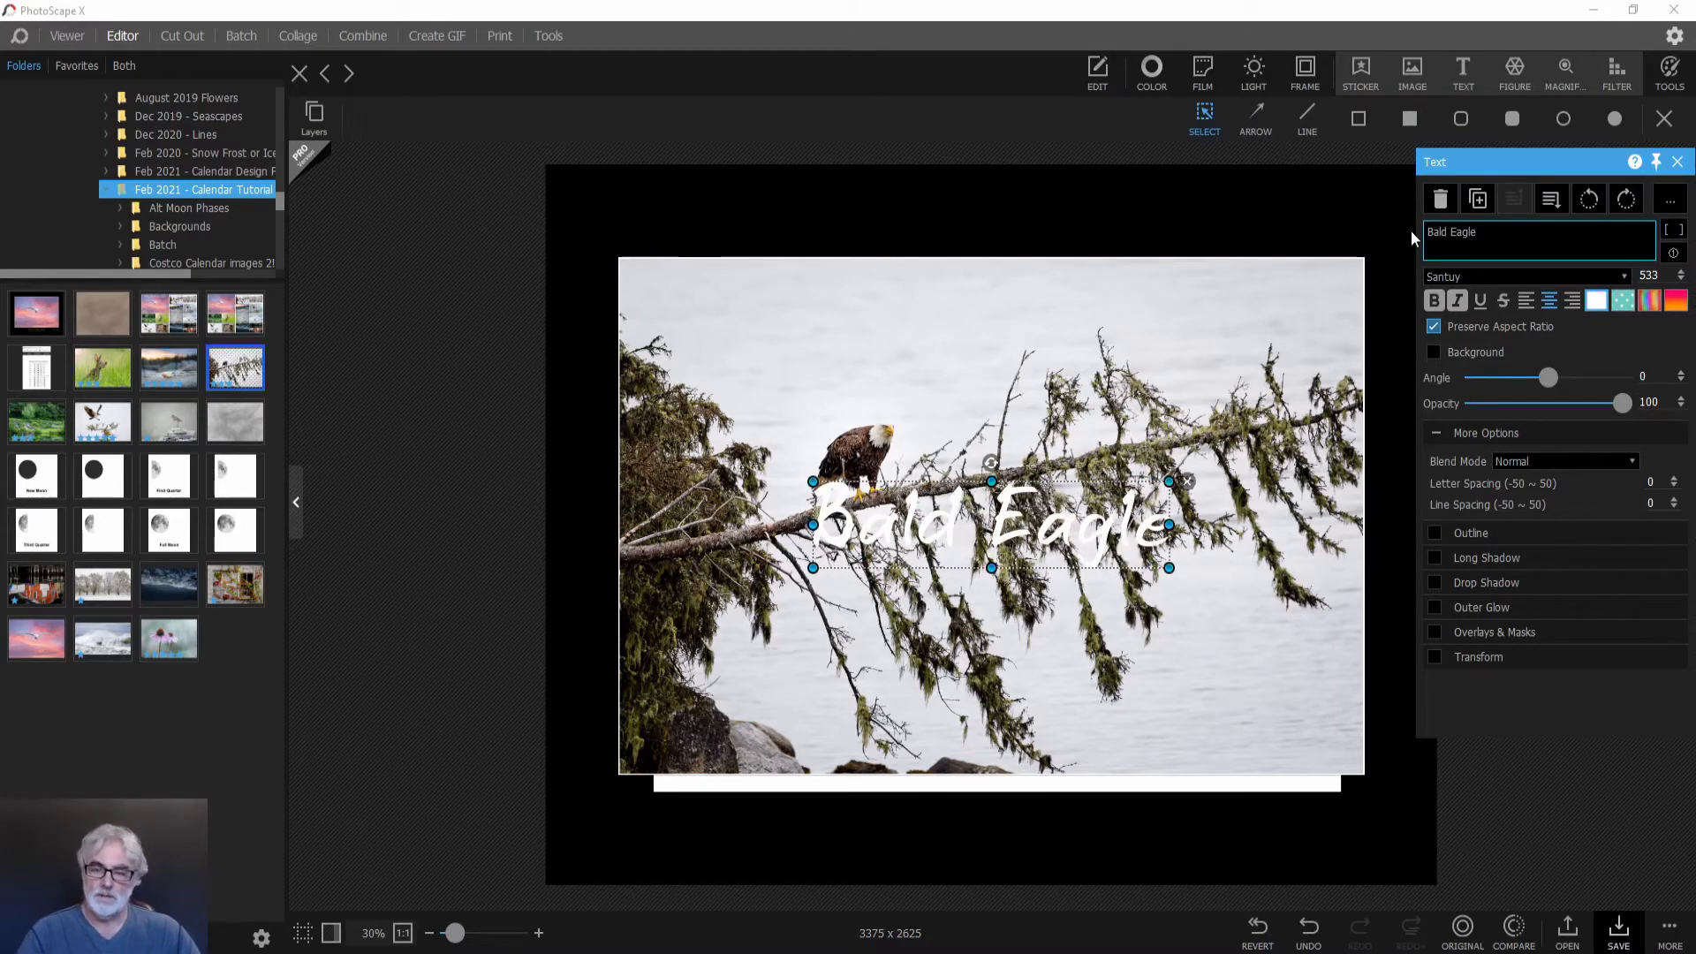
type(", Aspo")
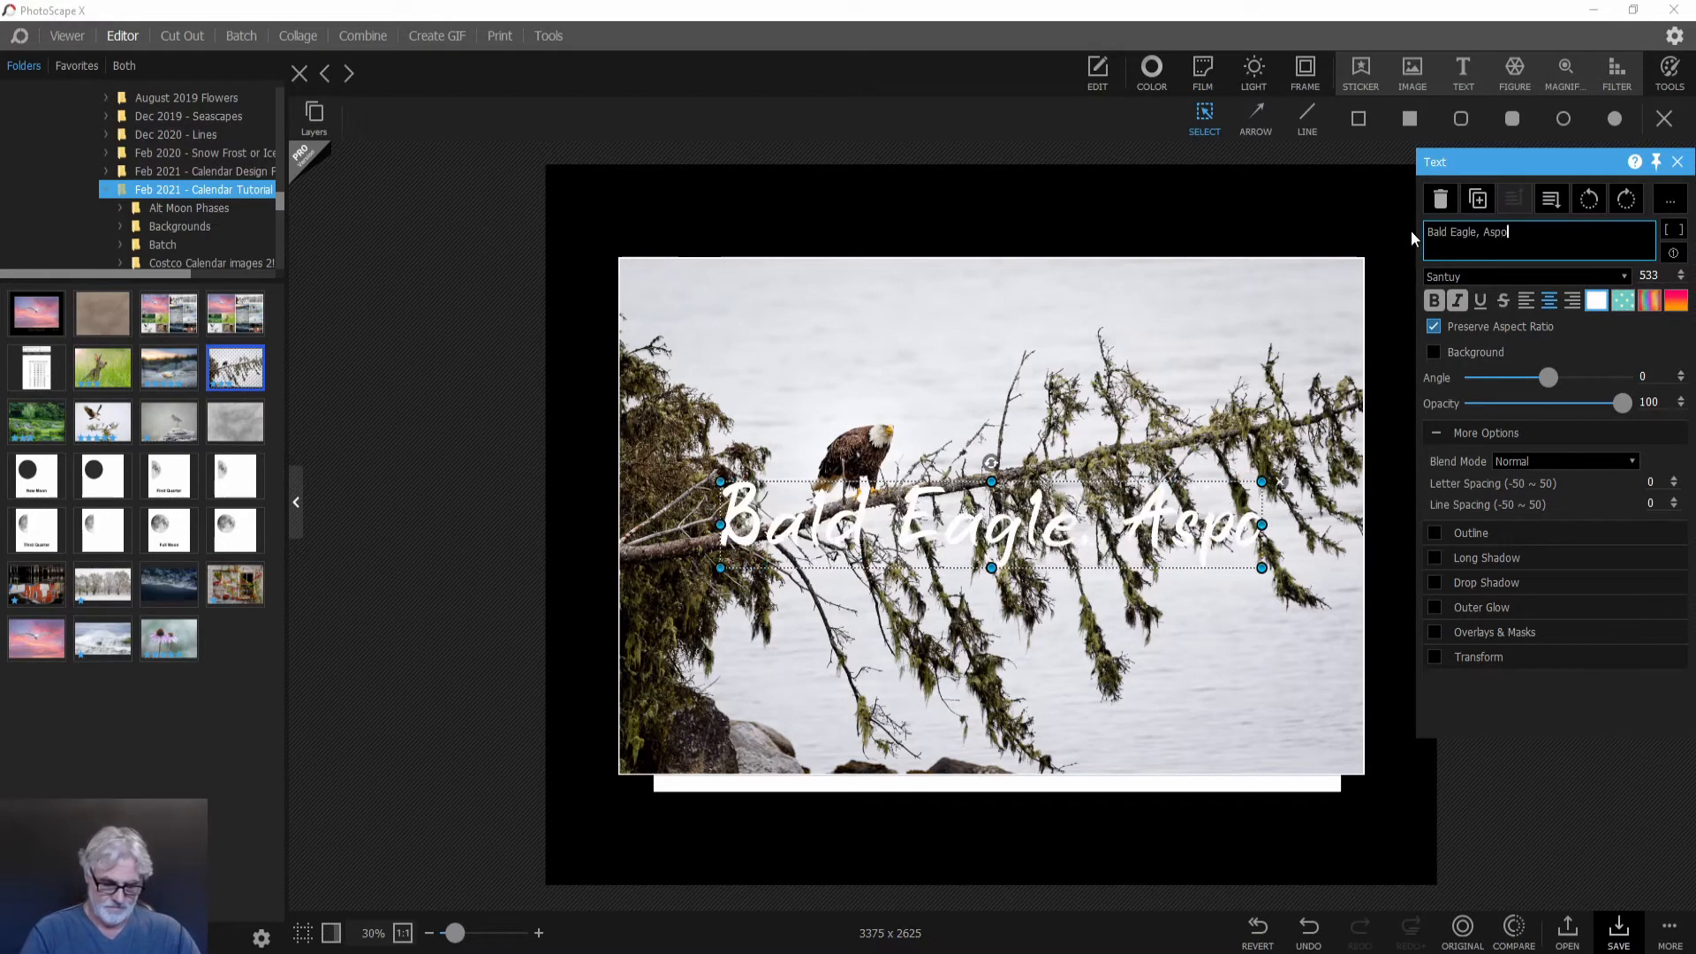
type("togan")
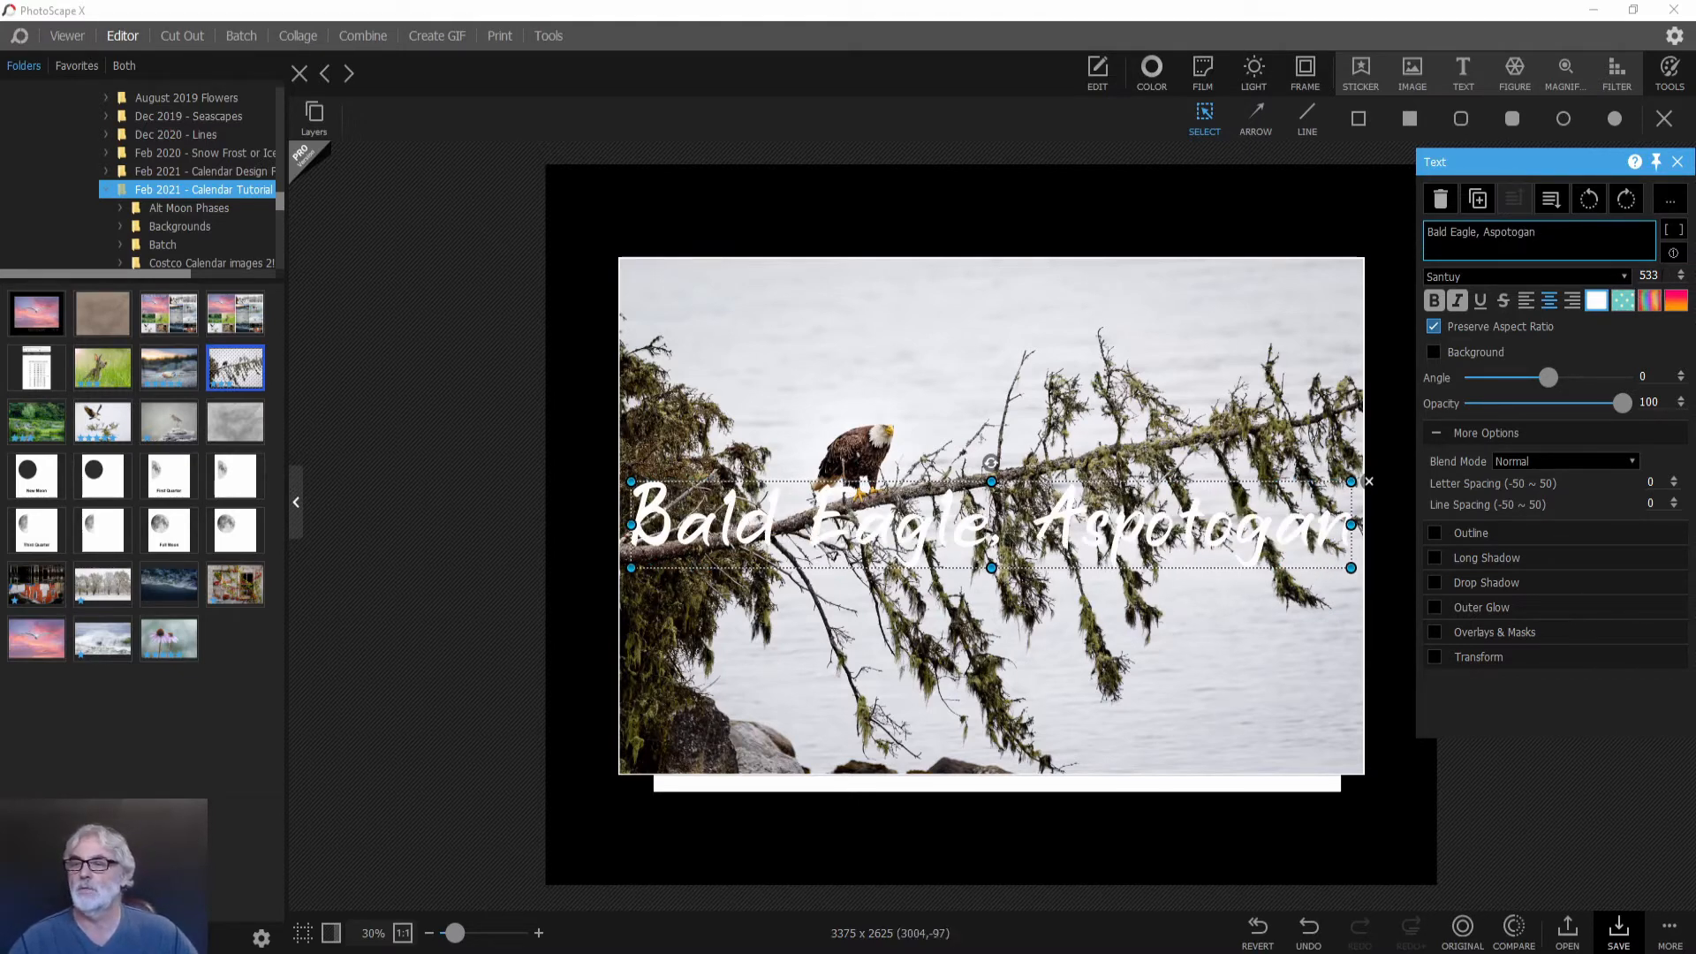
Set the caption's font size to 150.
double_click(1645, 275)
type("15")
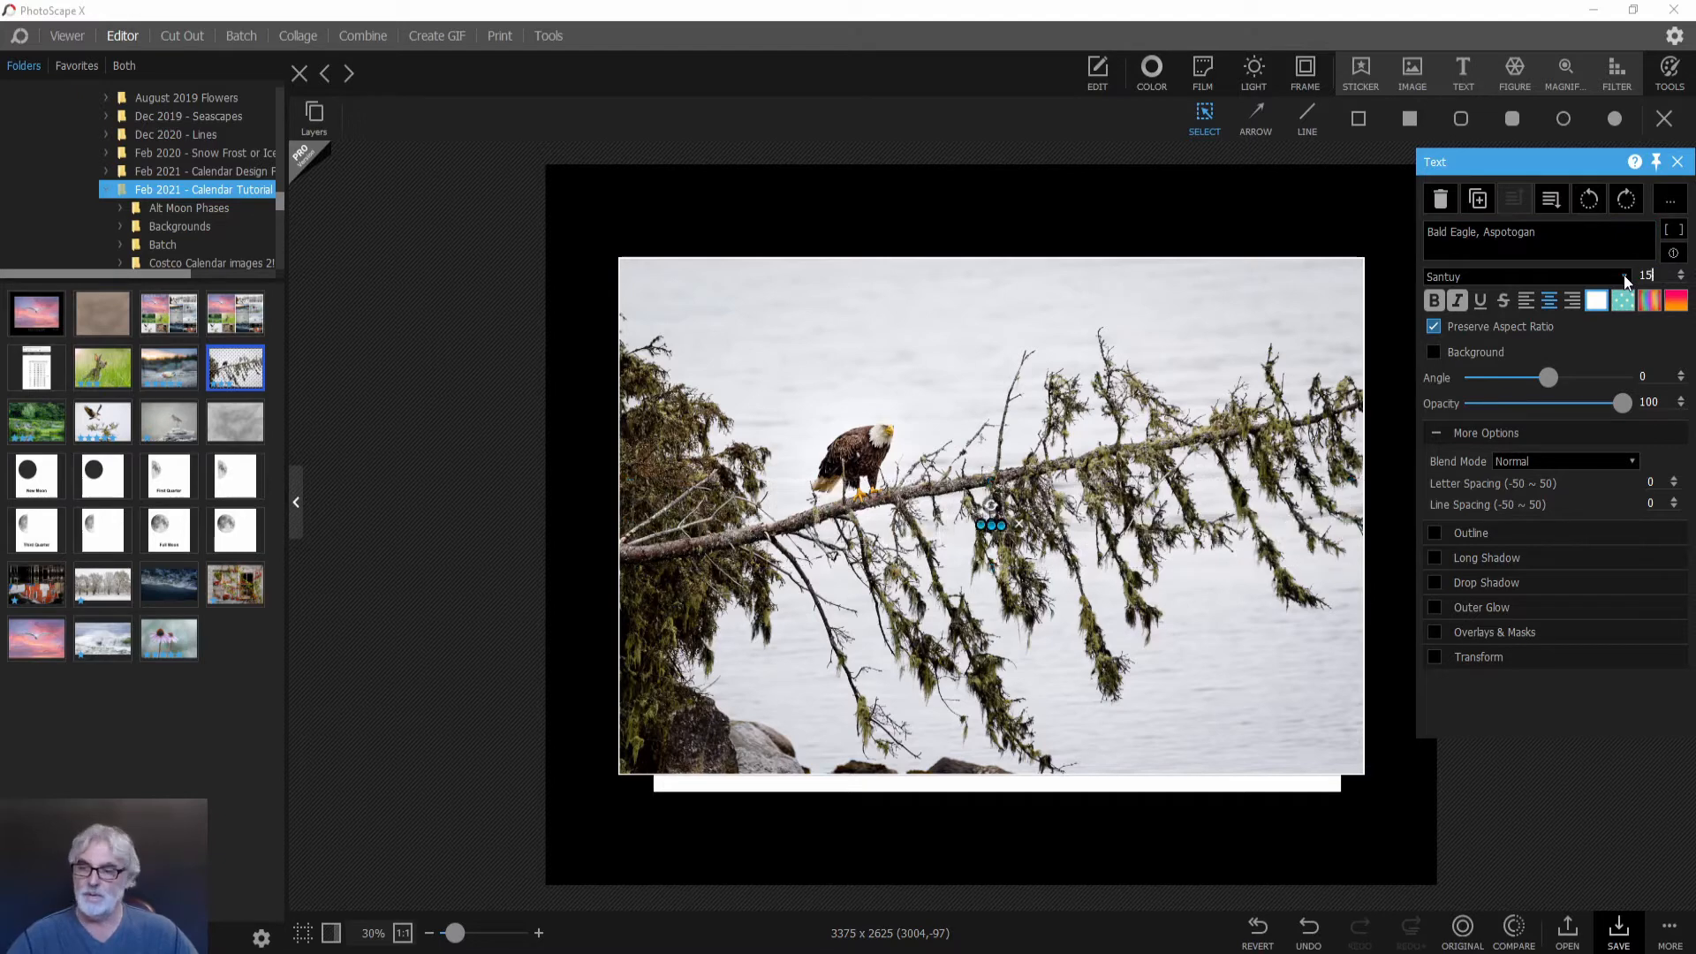
type("0")
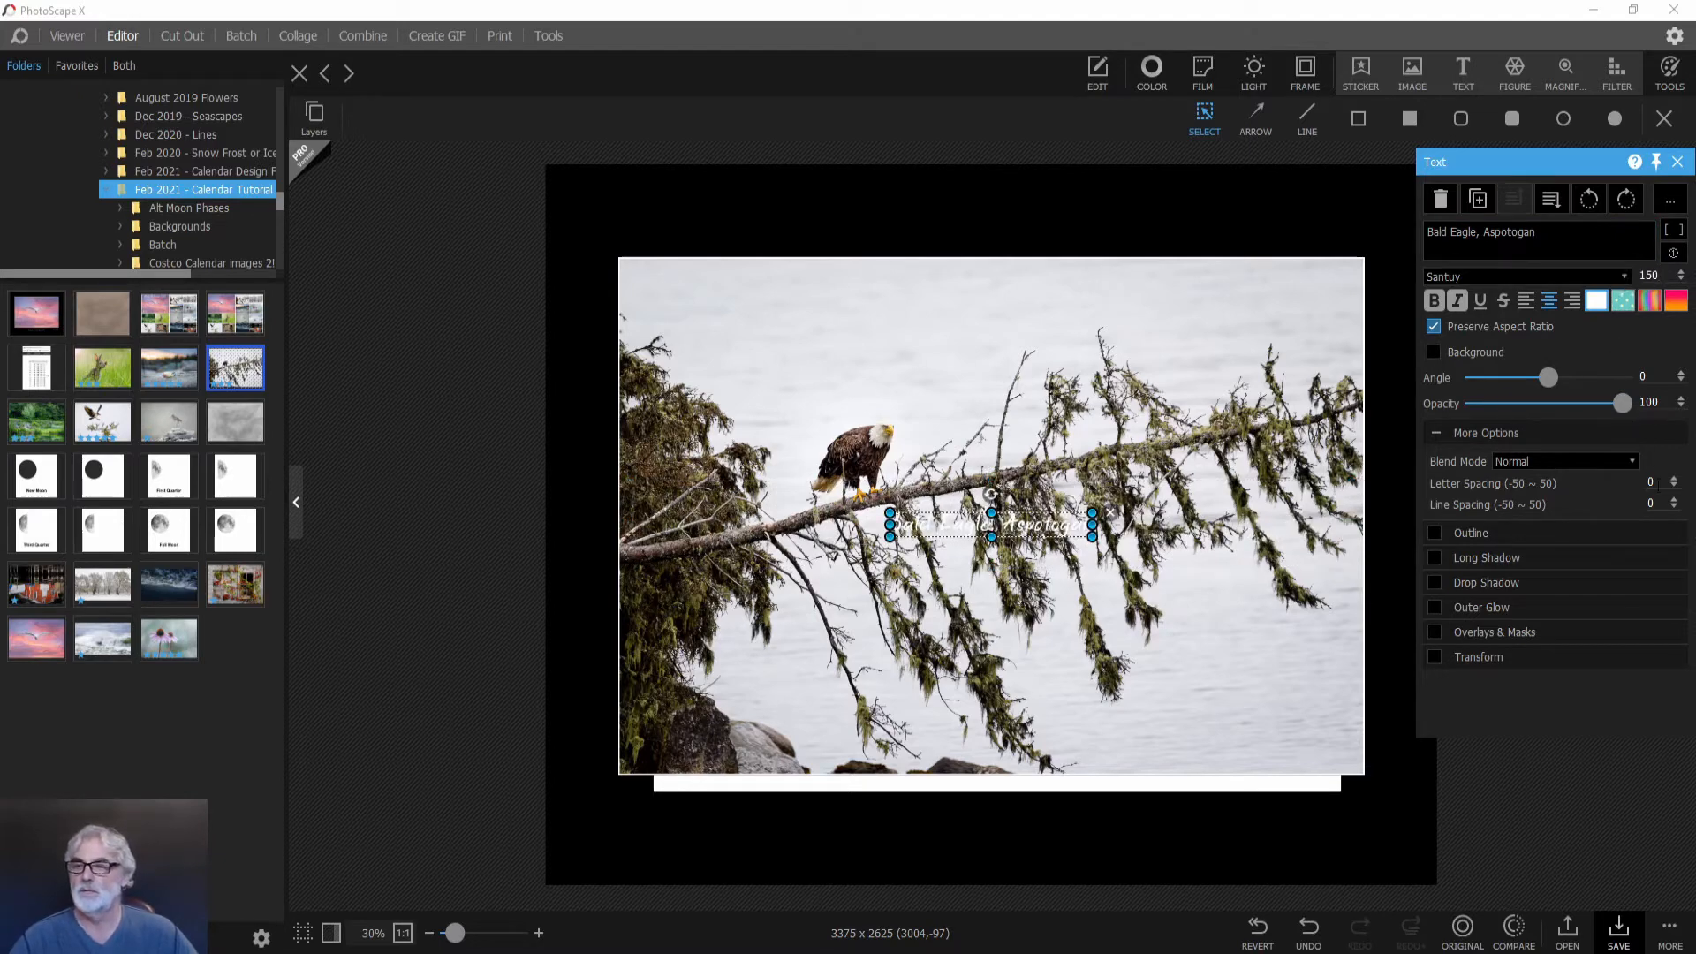
Set the caption's letter spacing to 50 and move it into the black border, directly against the spacer line's lower edge.
type("50")
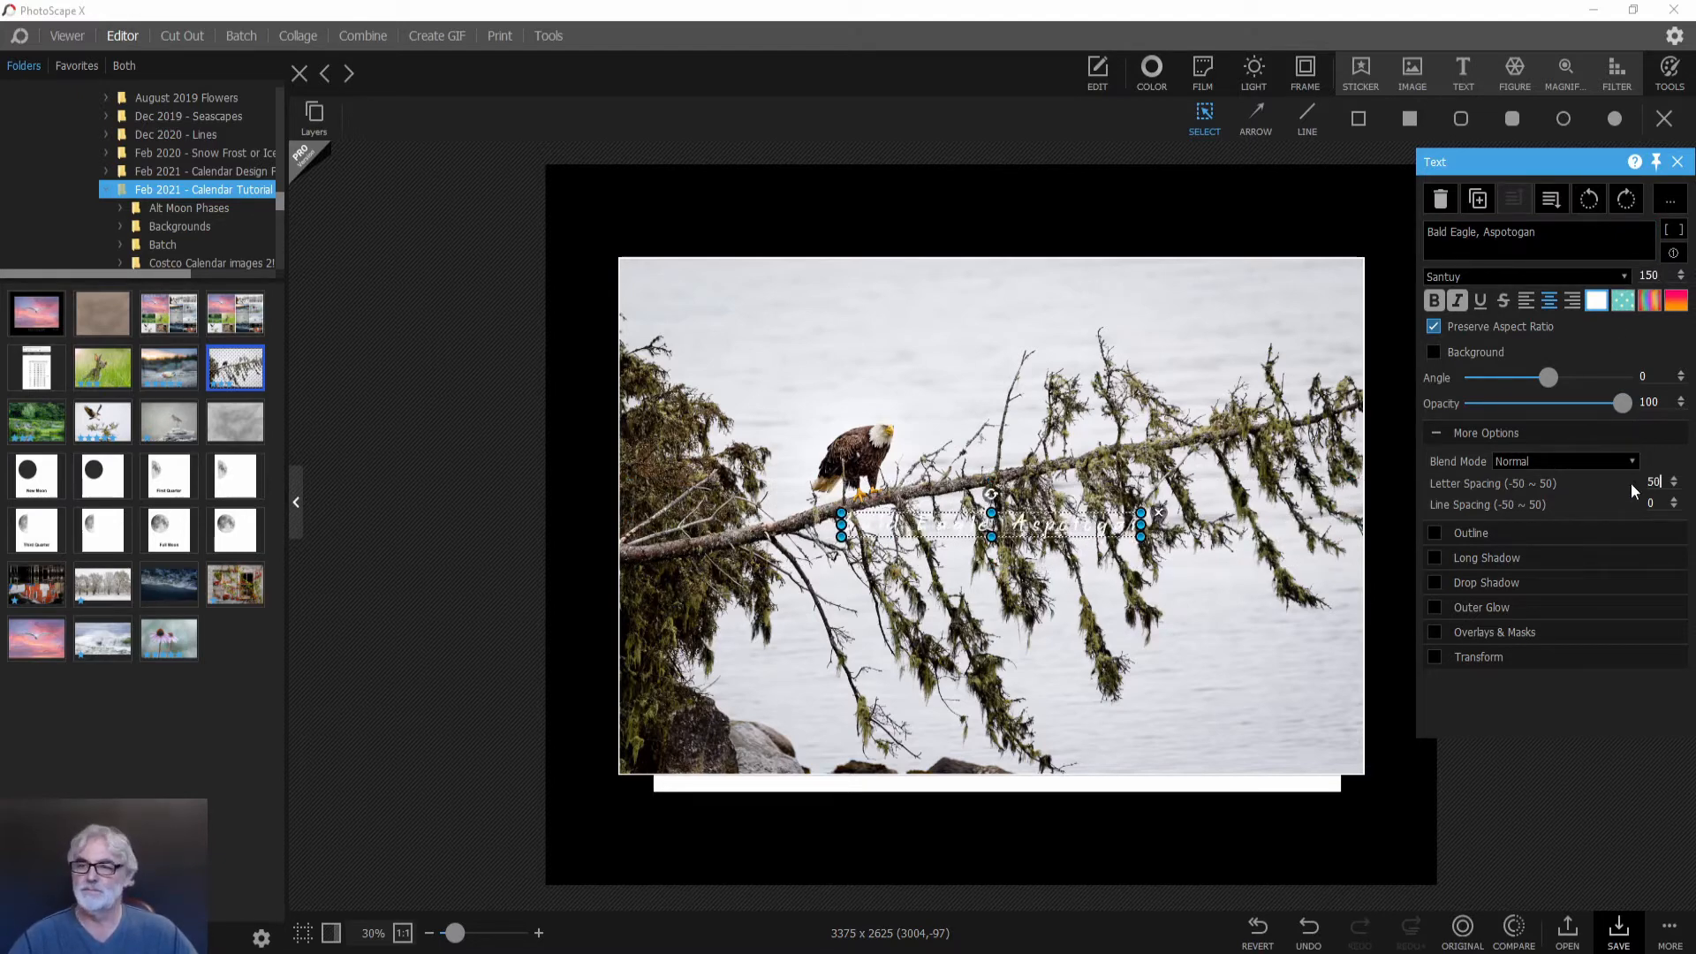
left_click_drag(1050, 528, 1049, 808)
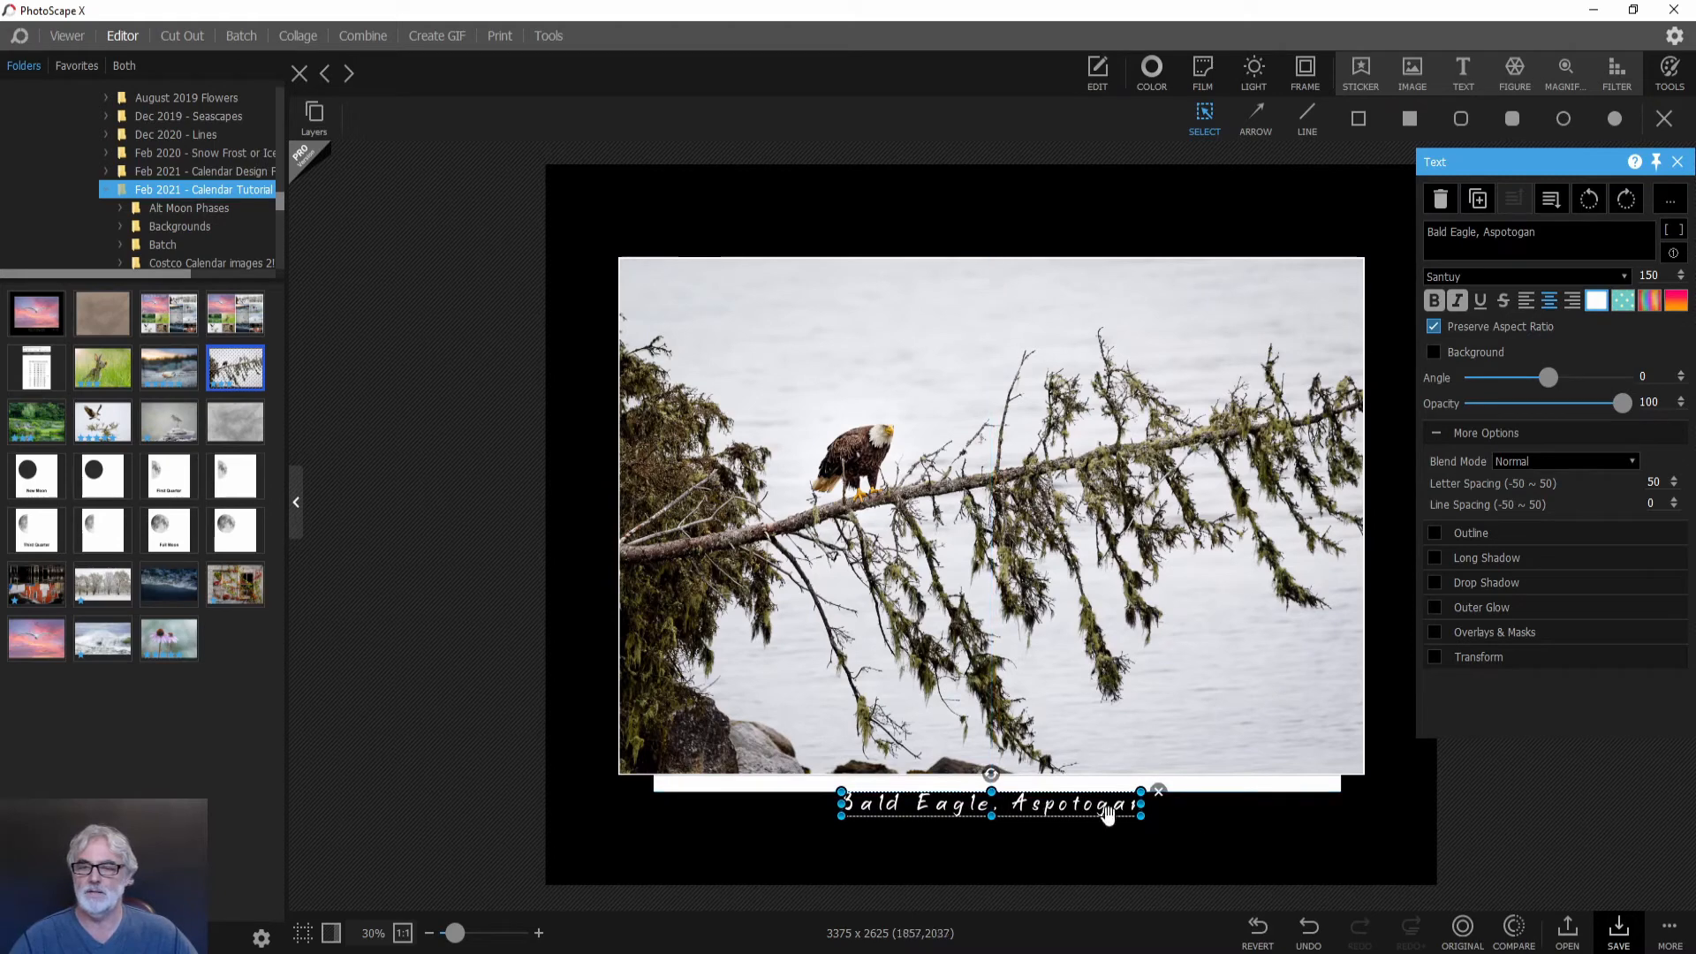
Delete the white spacer line between the eagle photo and the caption.
left_click(1240, 784)
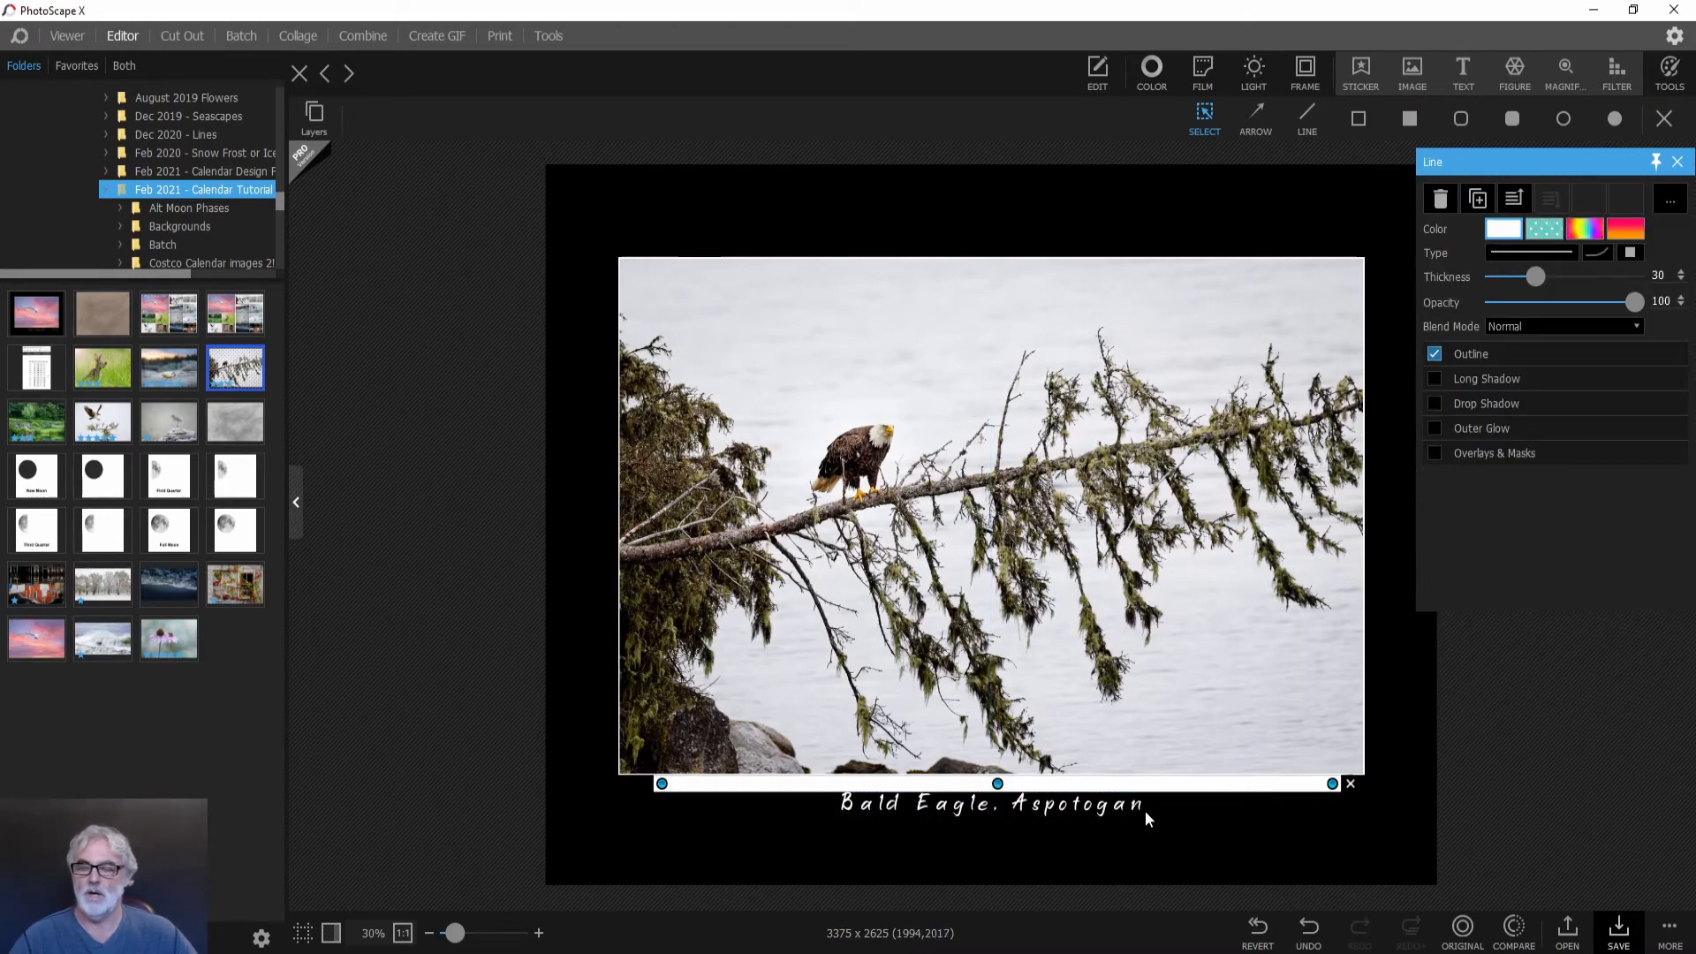
left_click(1350, 784)
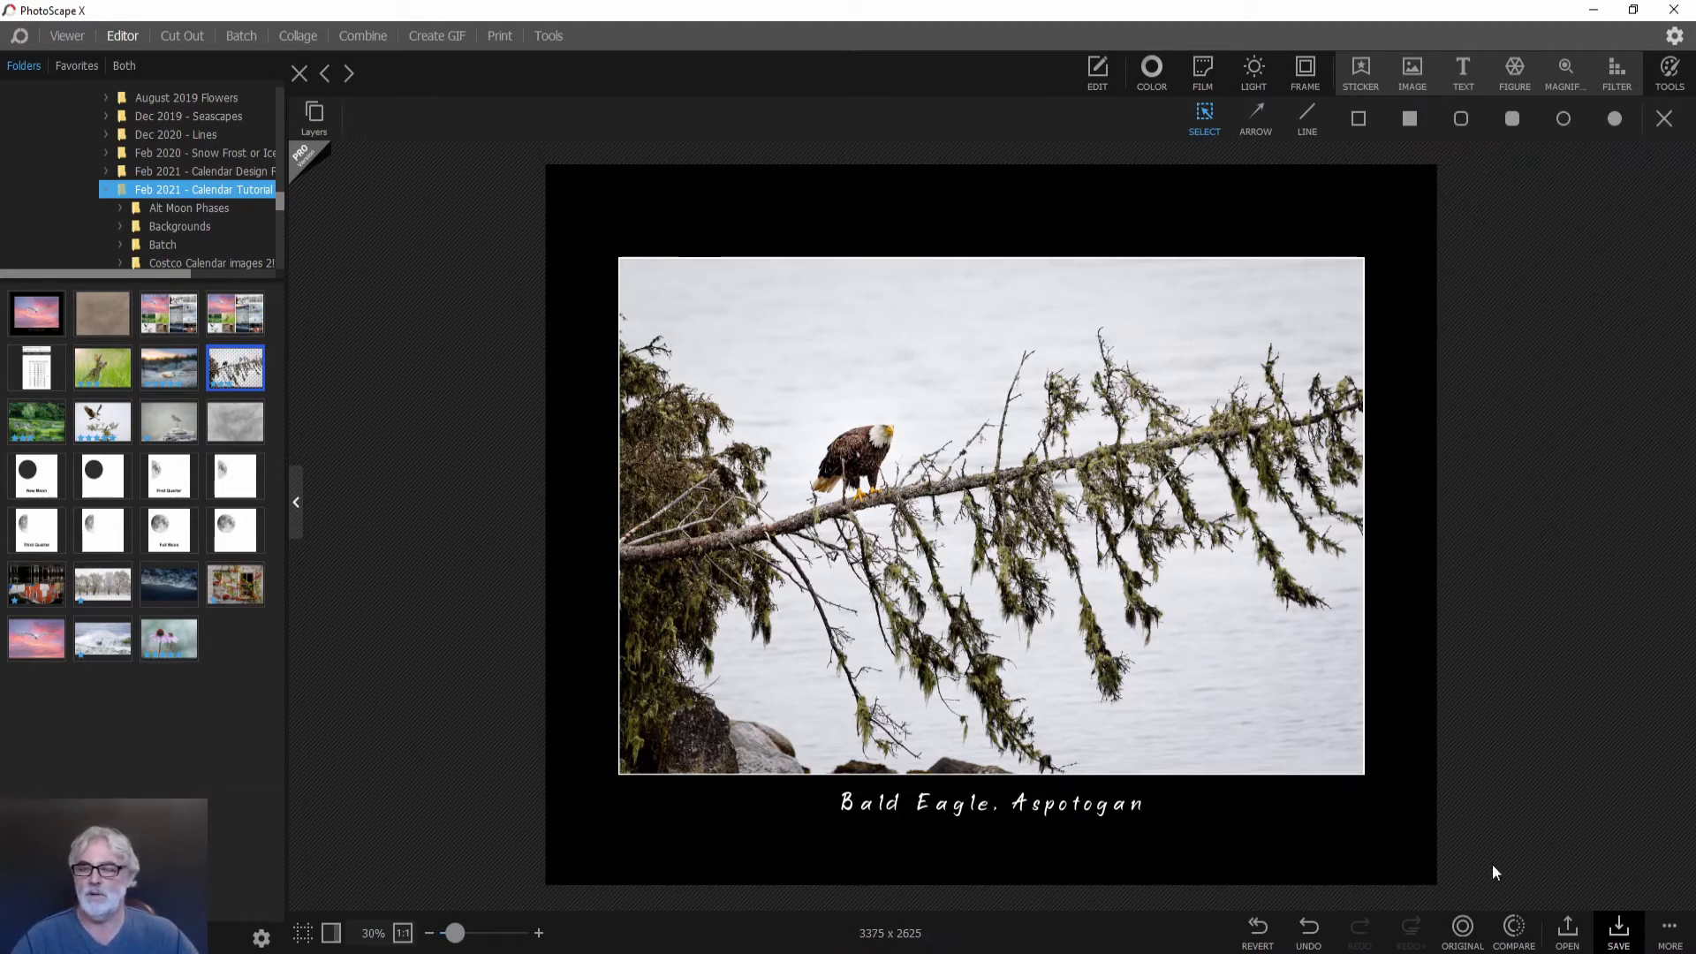
Save the eagle page as a new JPEG, adding the prefix "01Jan_" to the existing file name.
left_click(1618, 927)
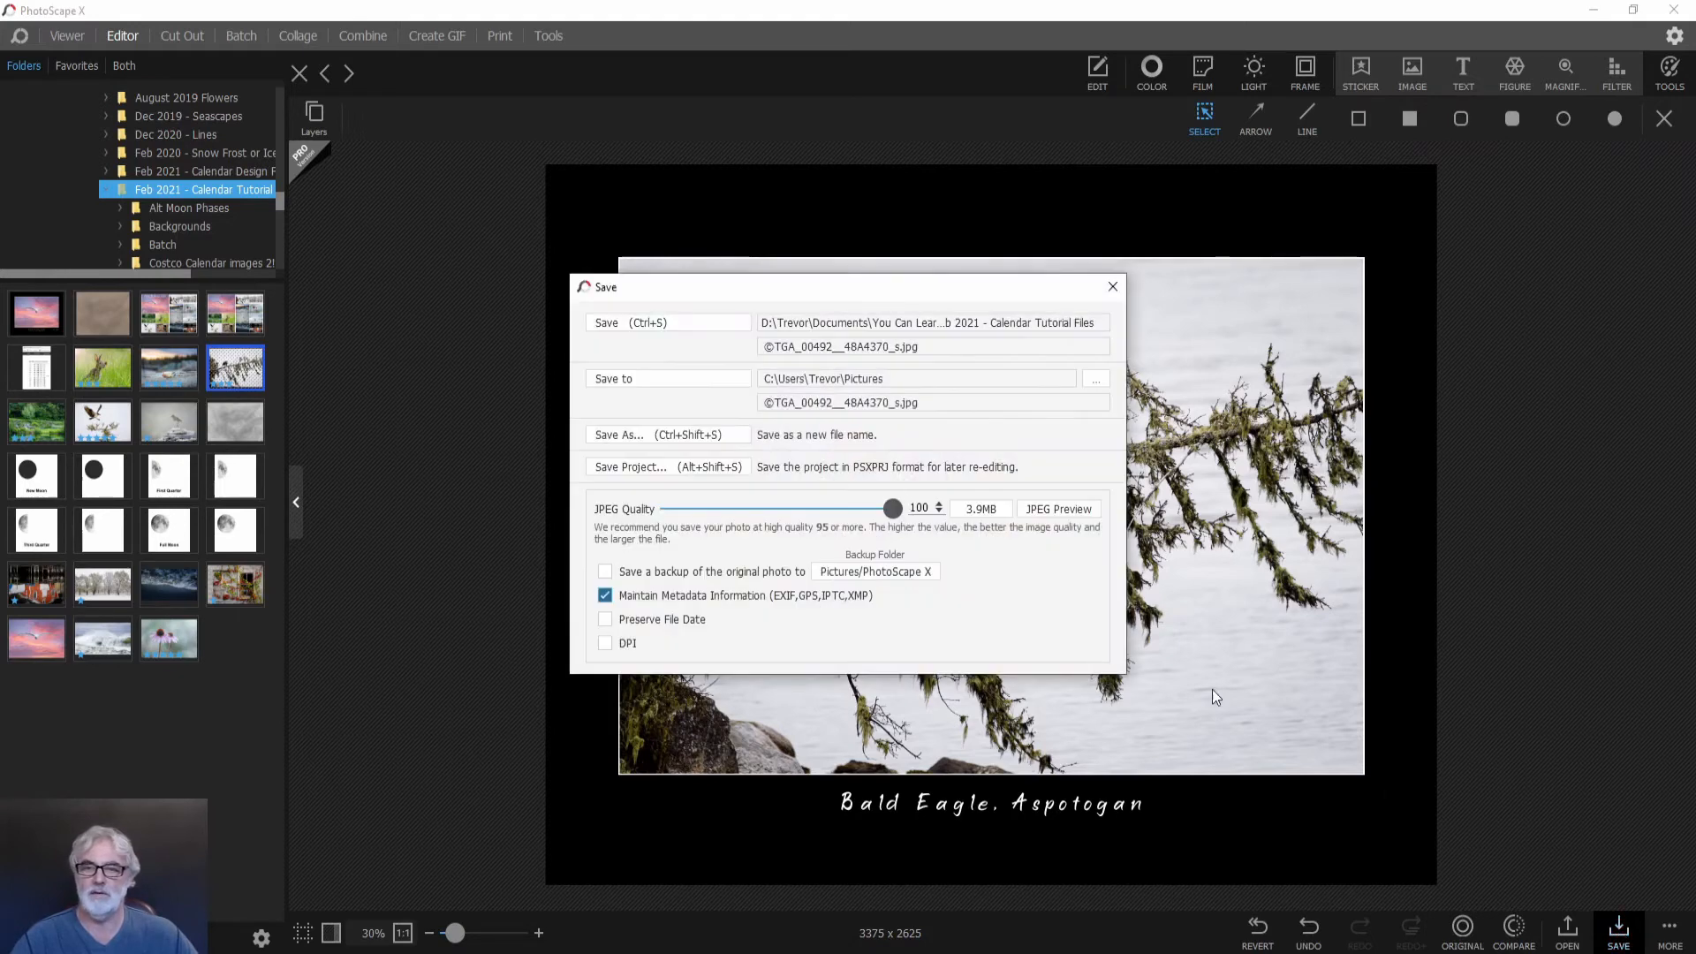
left_click(714, 436)
key("Home")
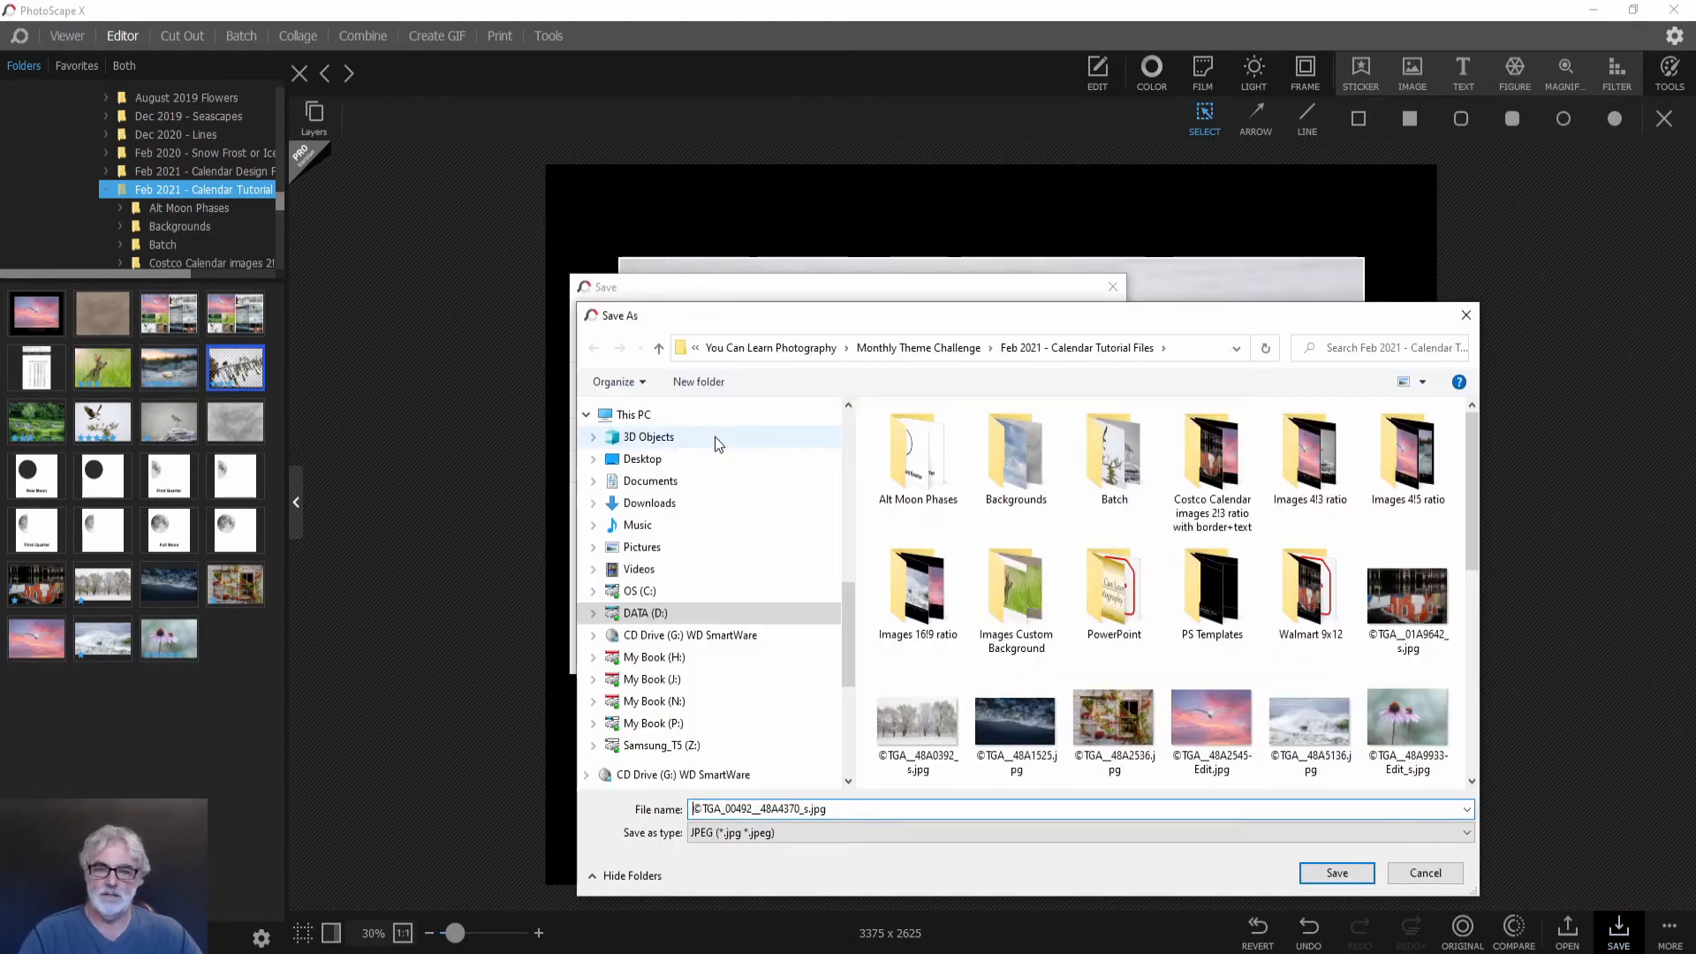
type("01")
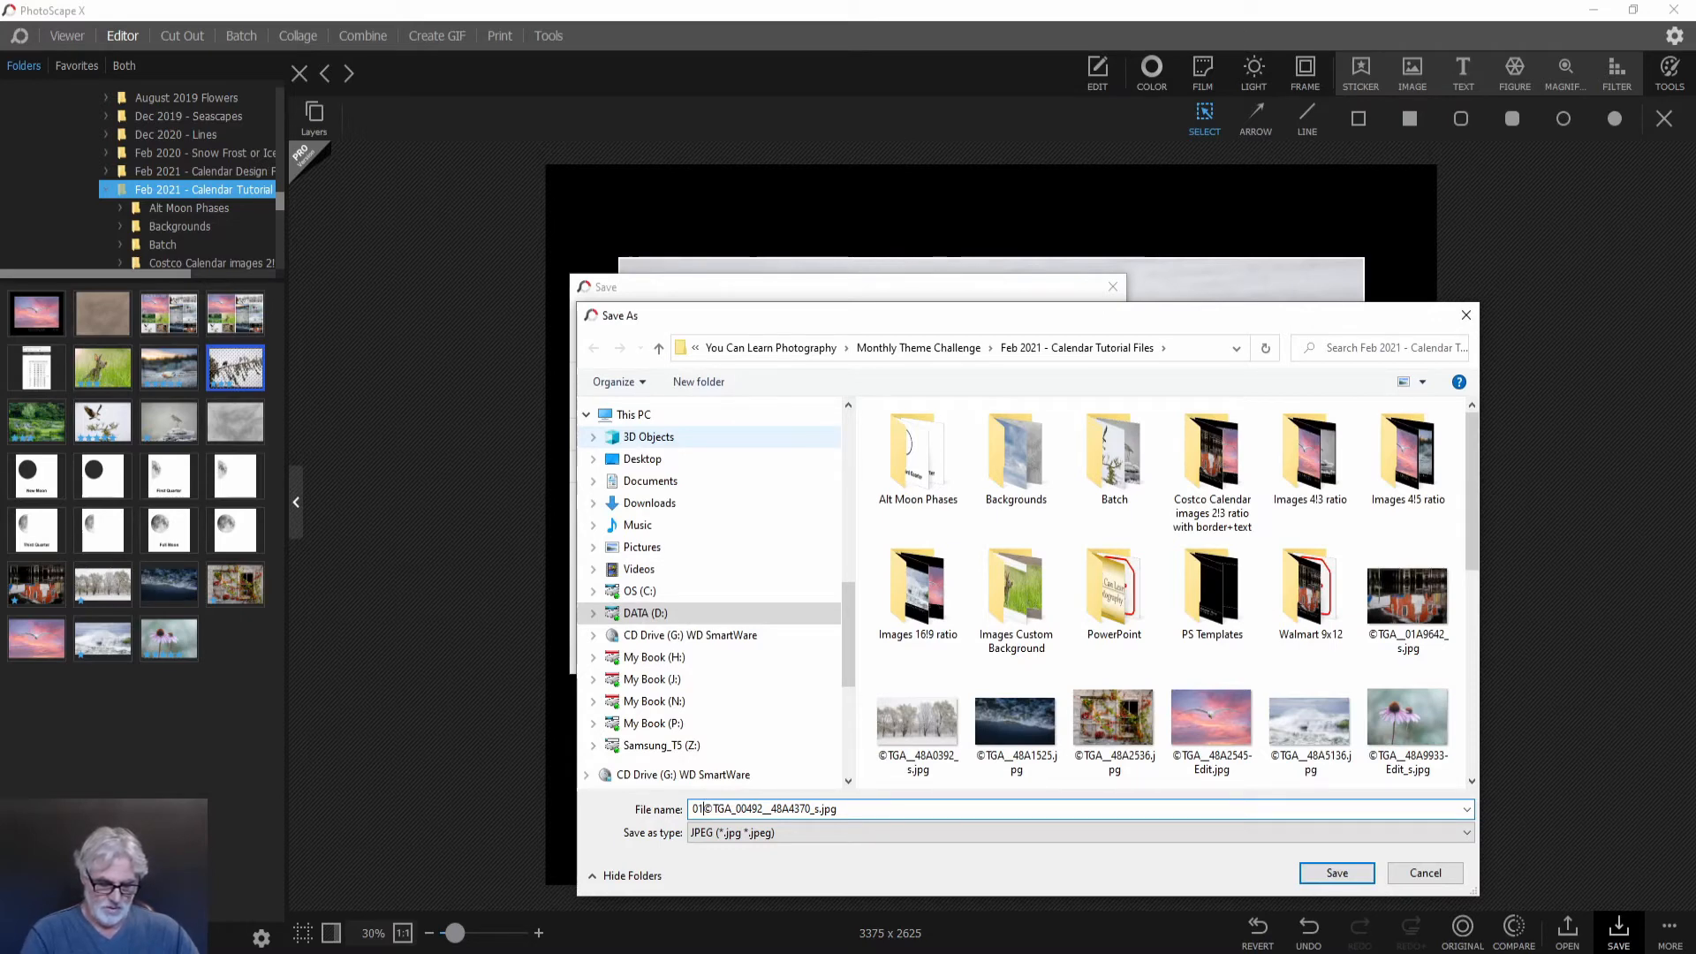
type("Jan")
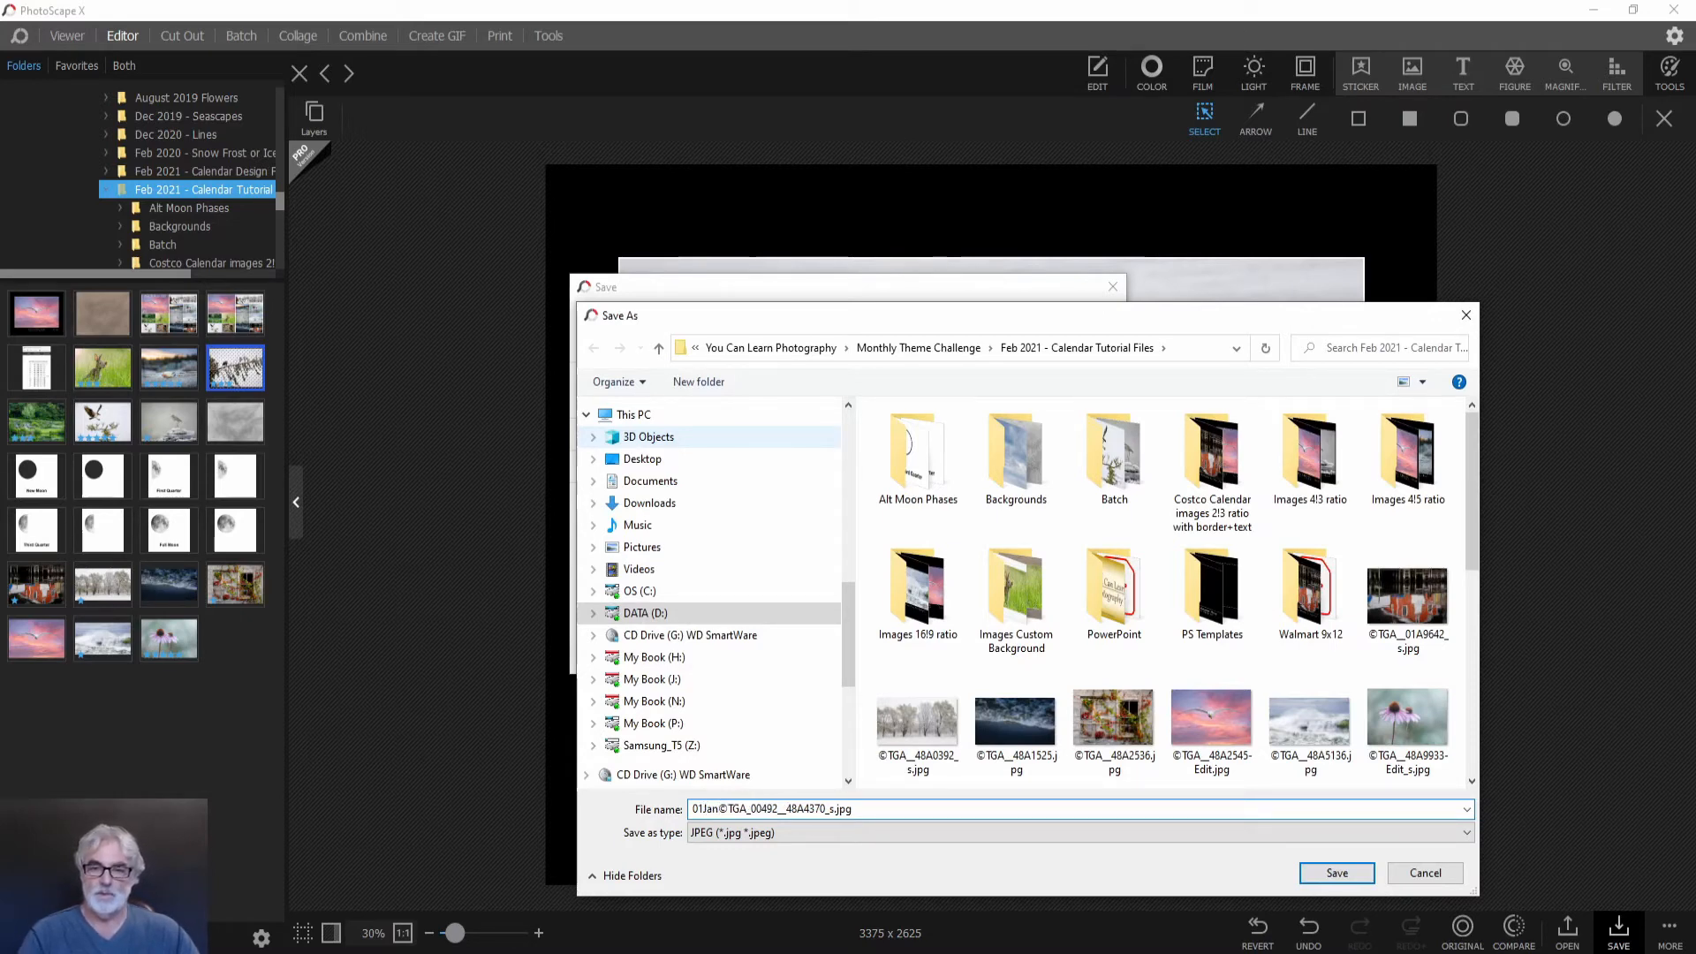
type("_")
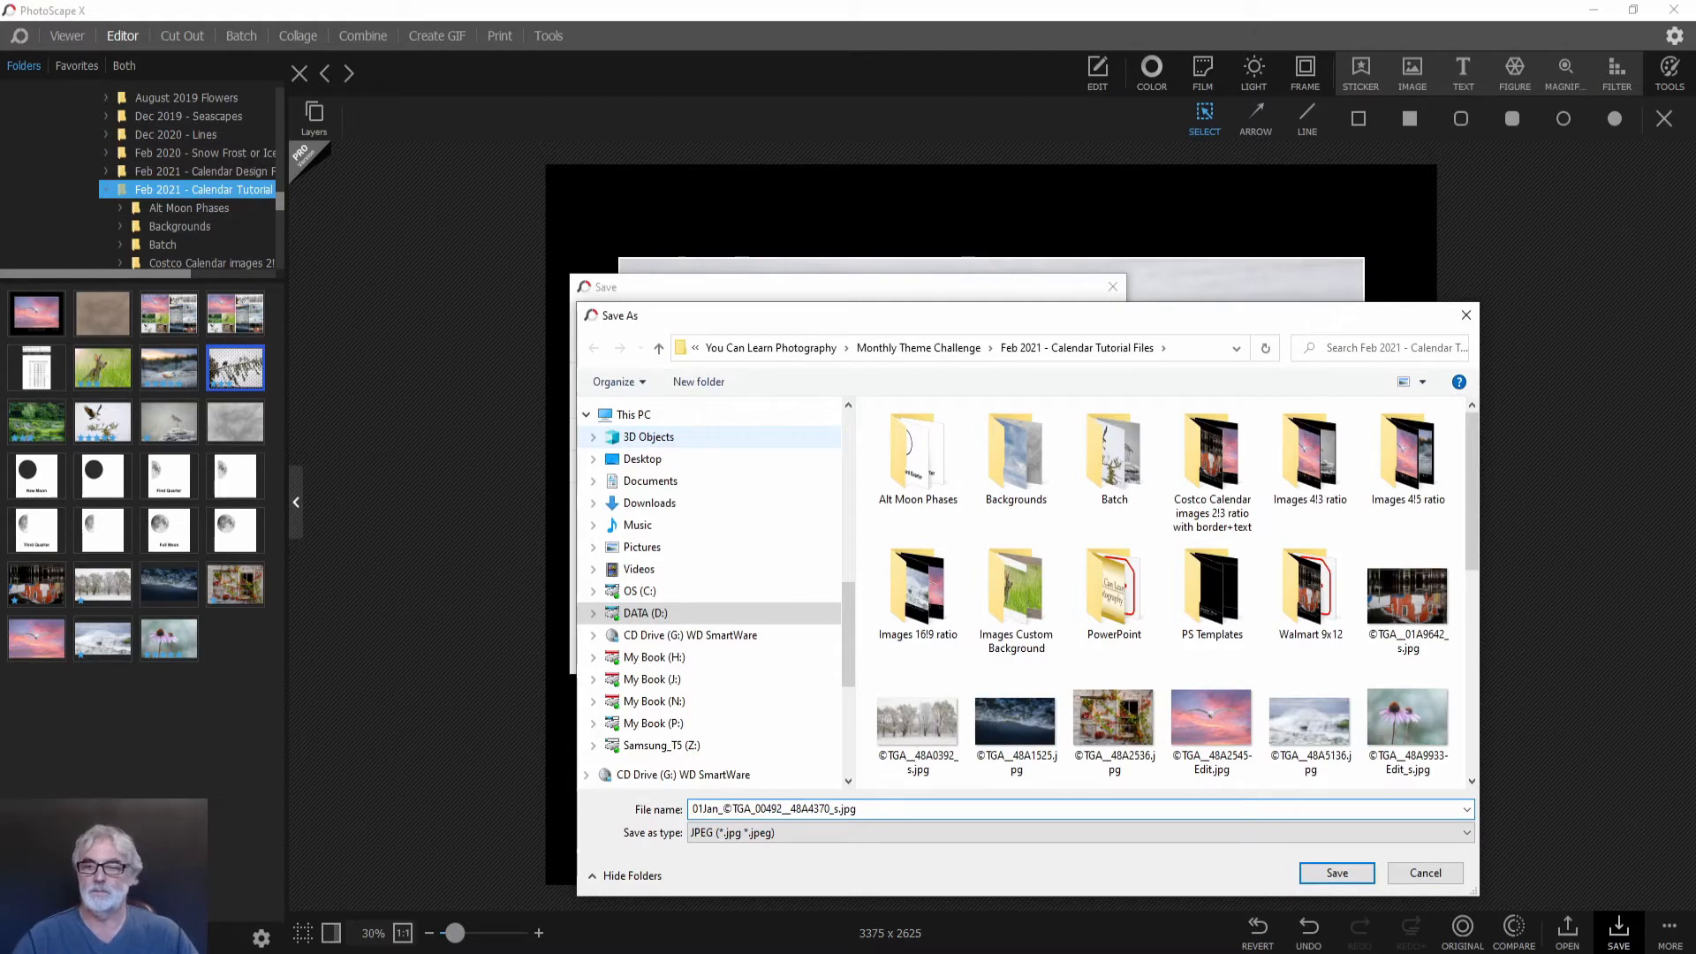
left_click(1338, 873)
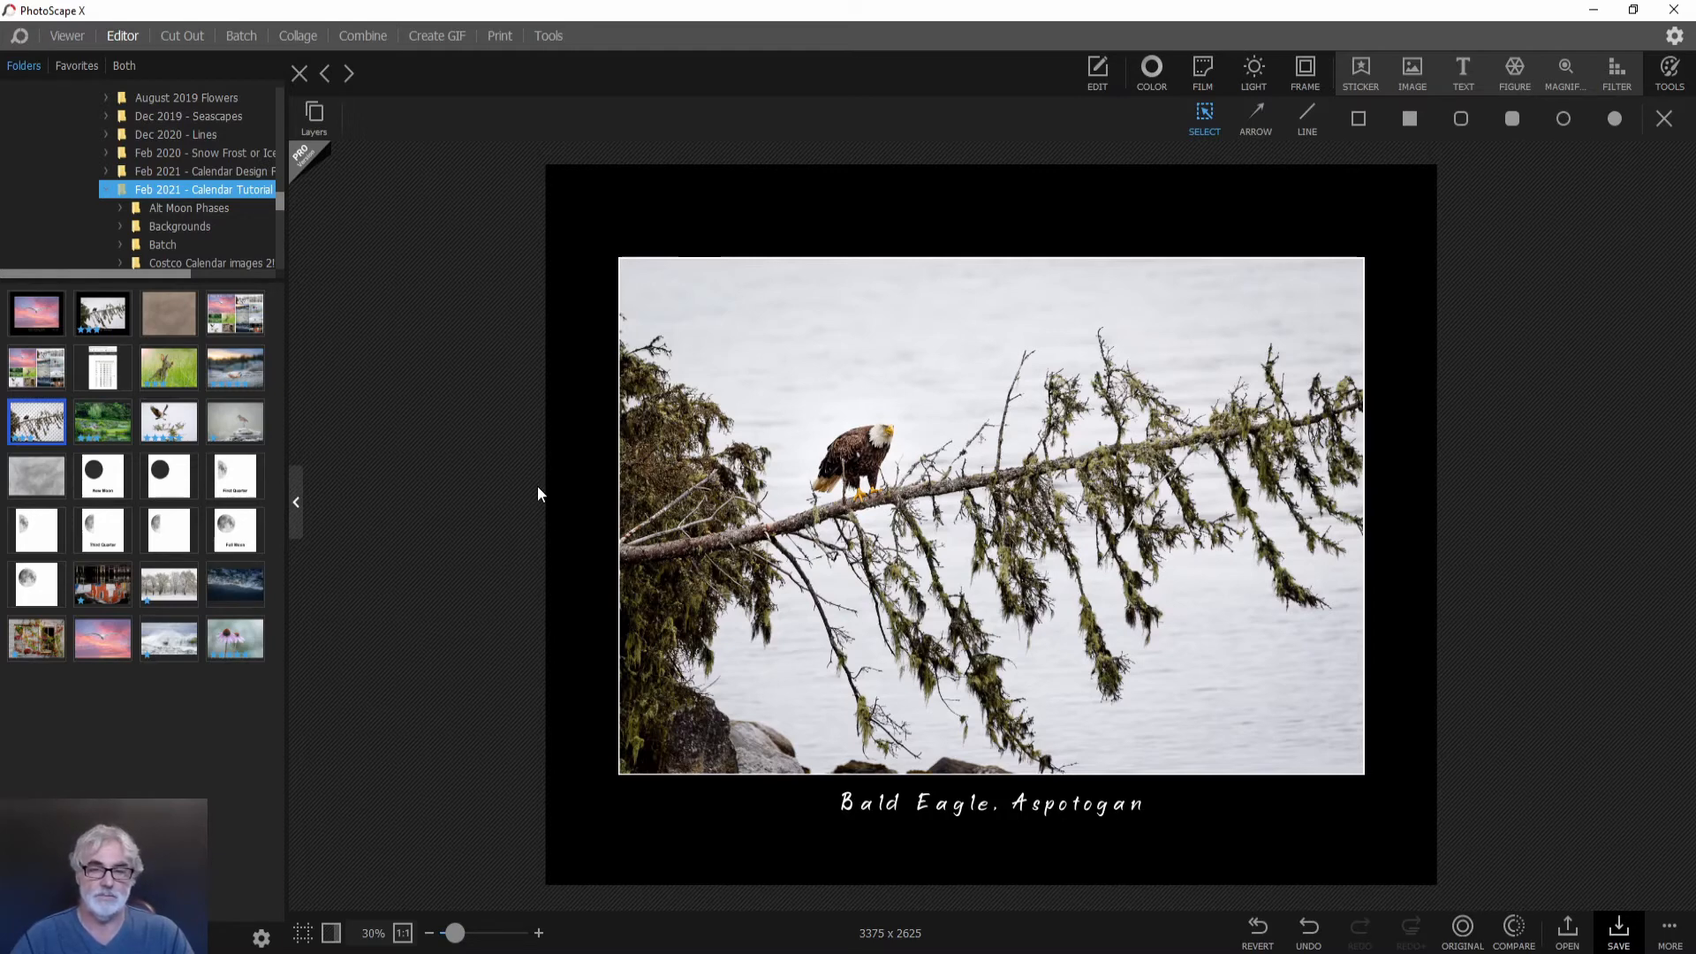
Open the breaking wave photo ©TGA__48A5136.jpg and crop it to 2 x 3 (4 x 6) at full height, keeping its right-hand part.
left_click(167, 646)
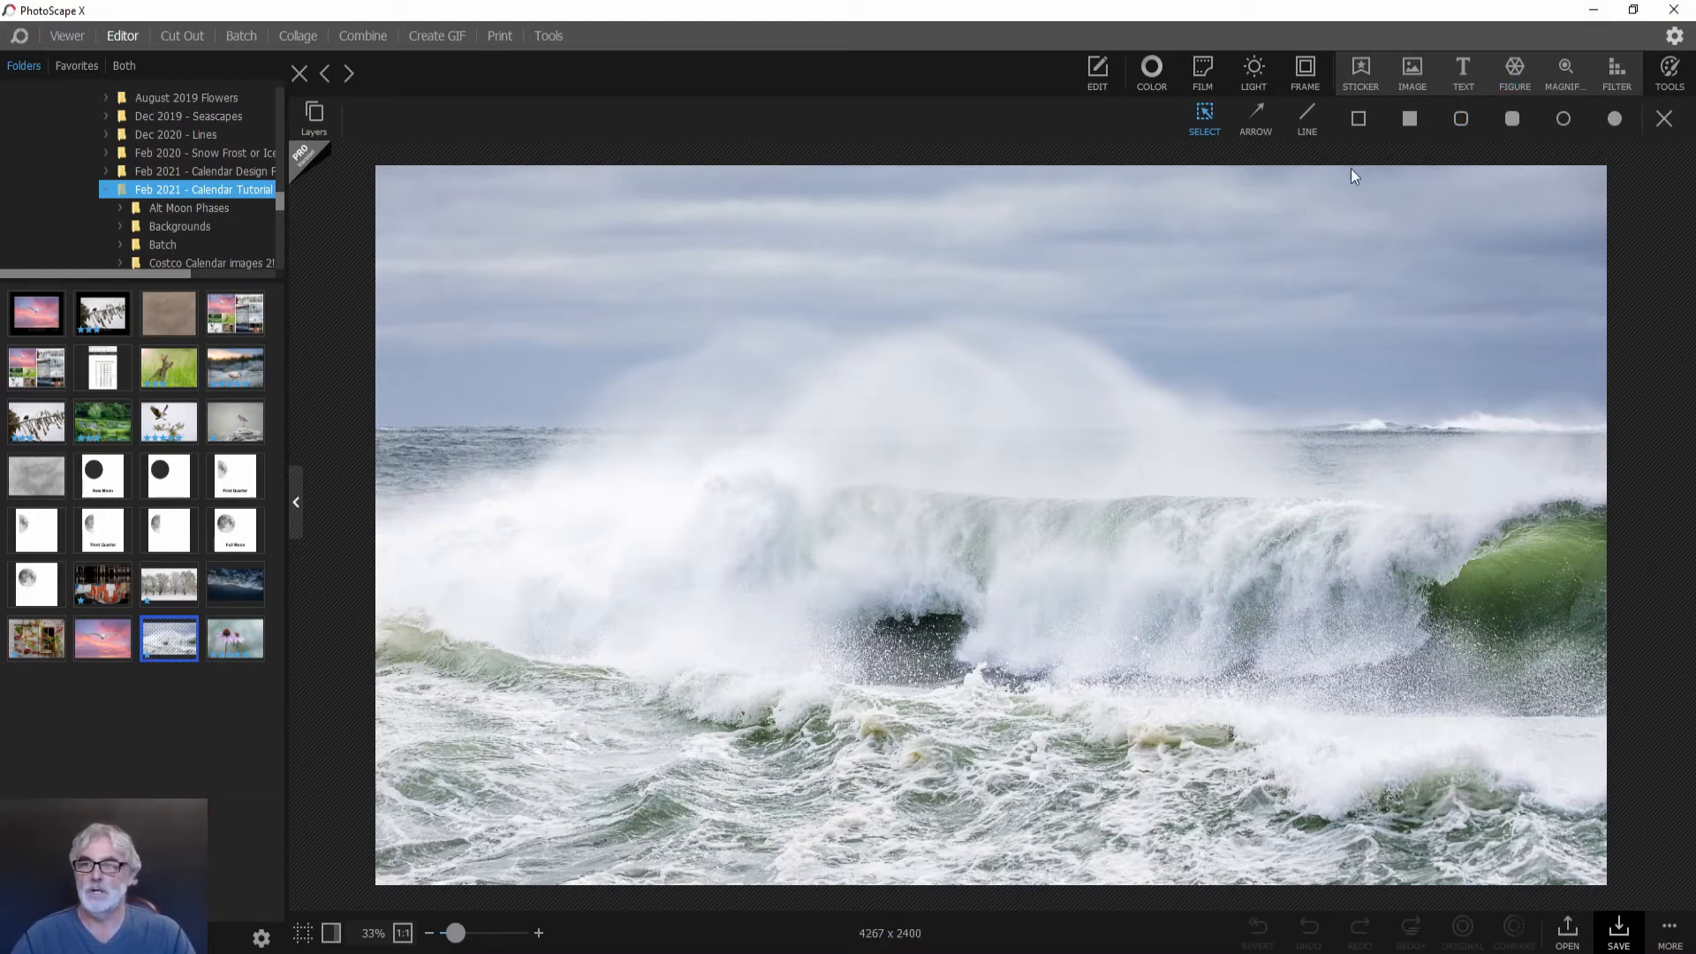
left_click(1095, 71)
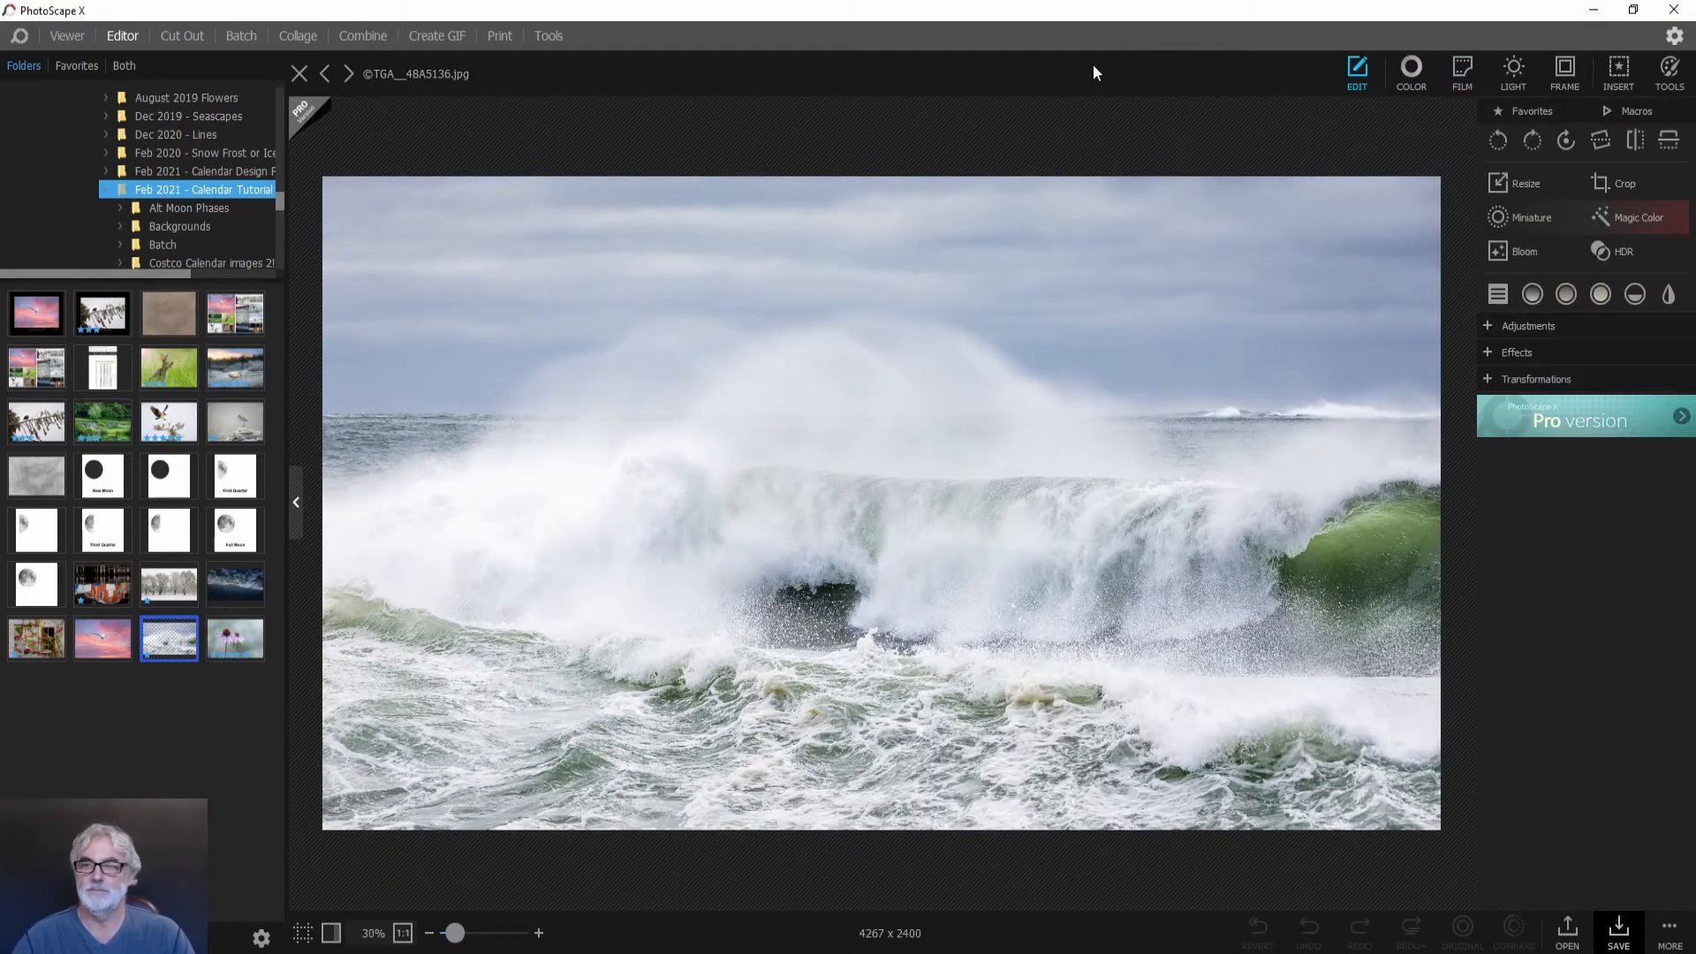
left_click(1609, 188)
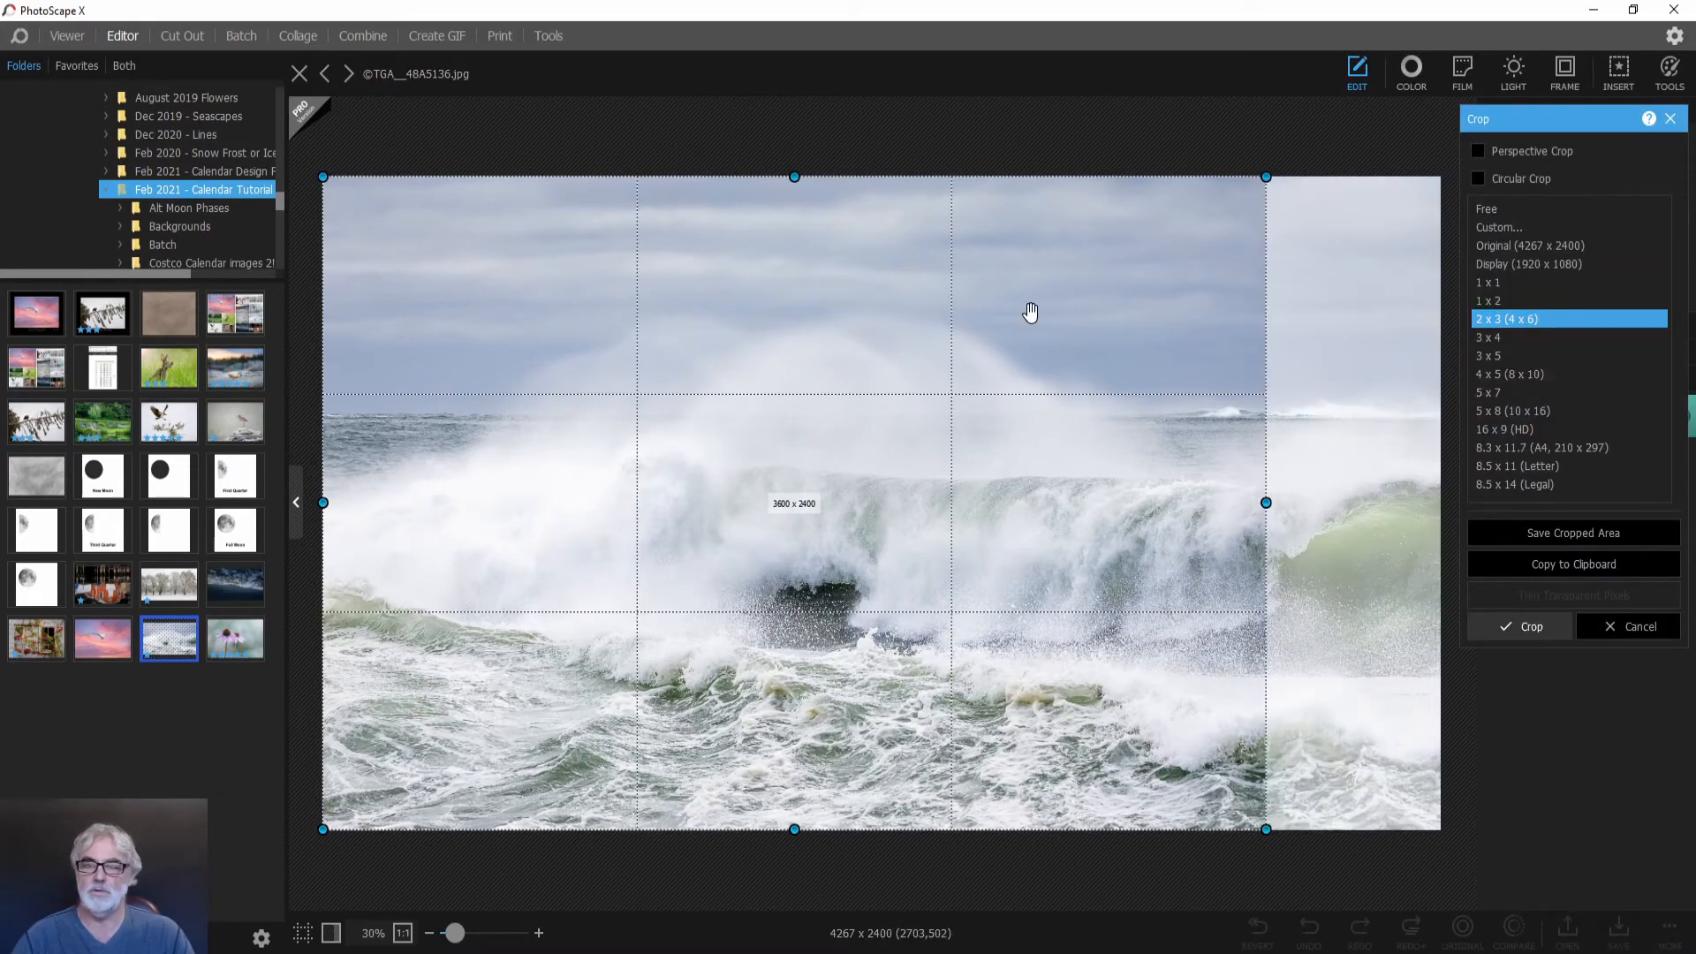
left_click_drag(1030, 315, 1219, 305)
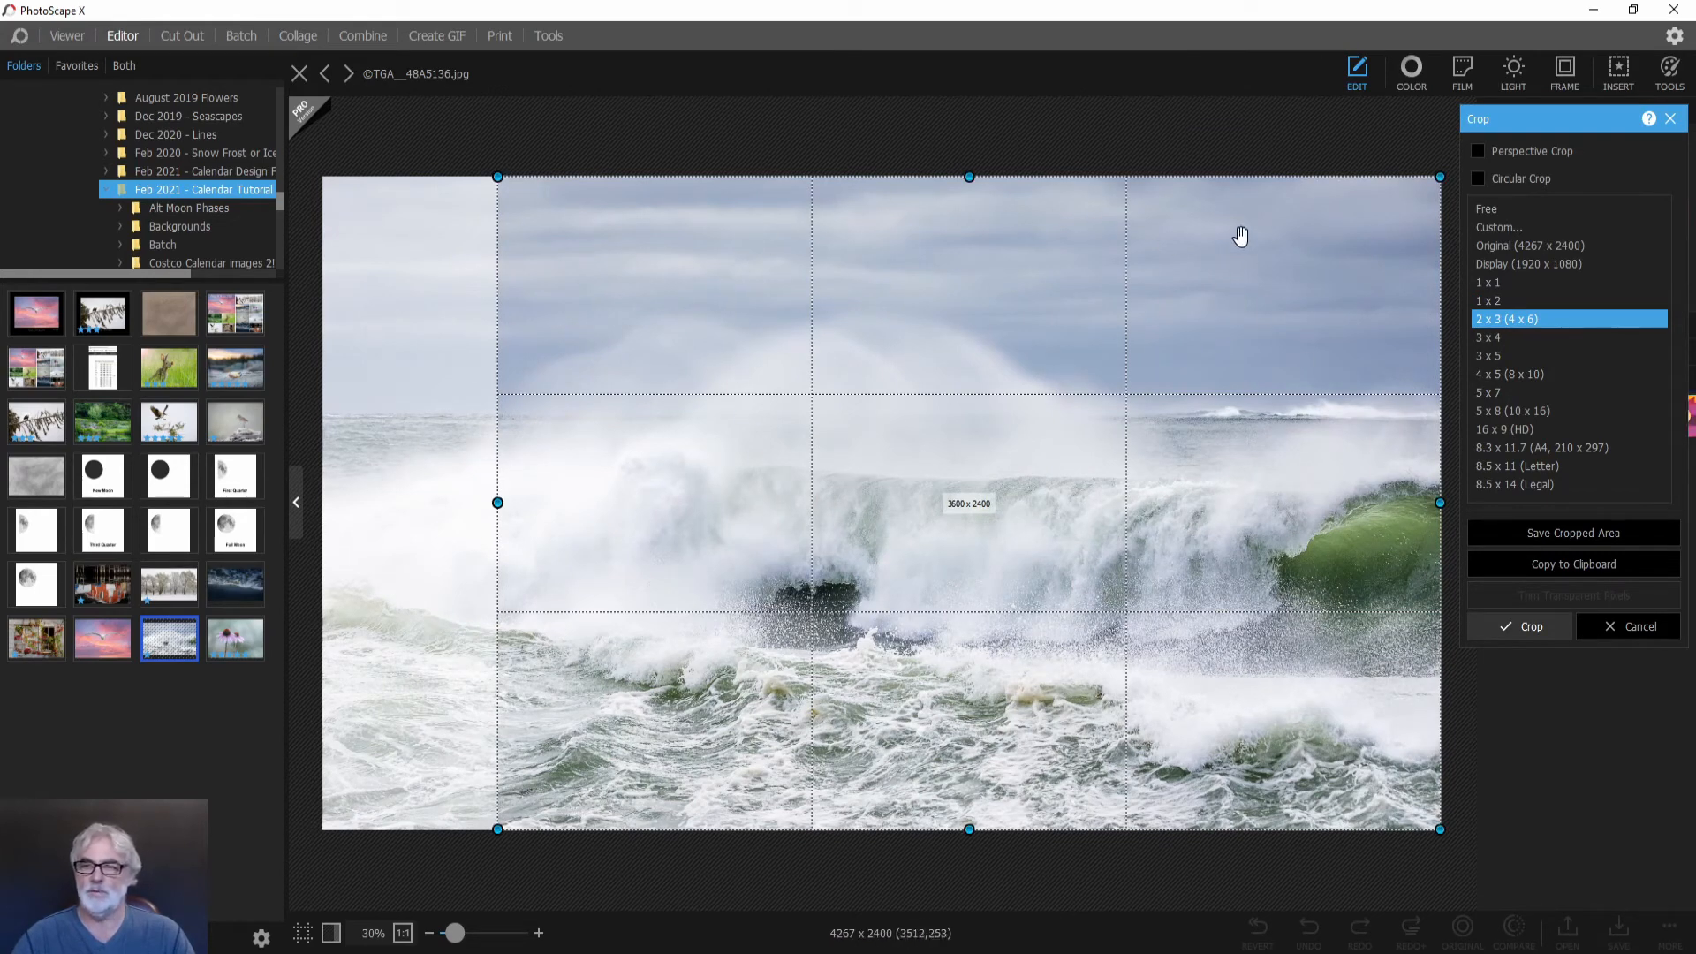
left_click(1218, 159)
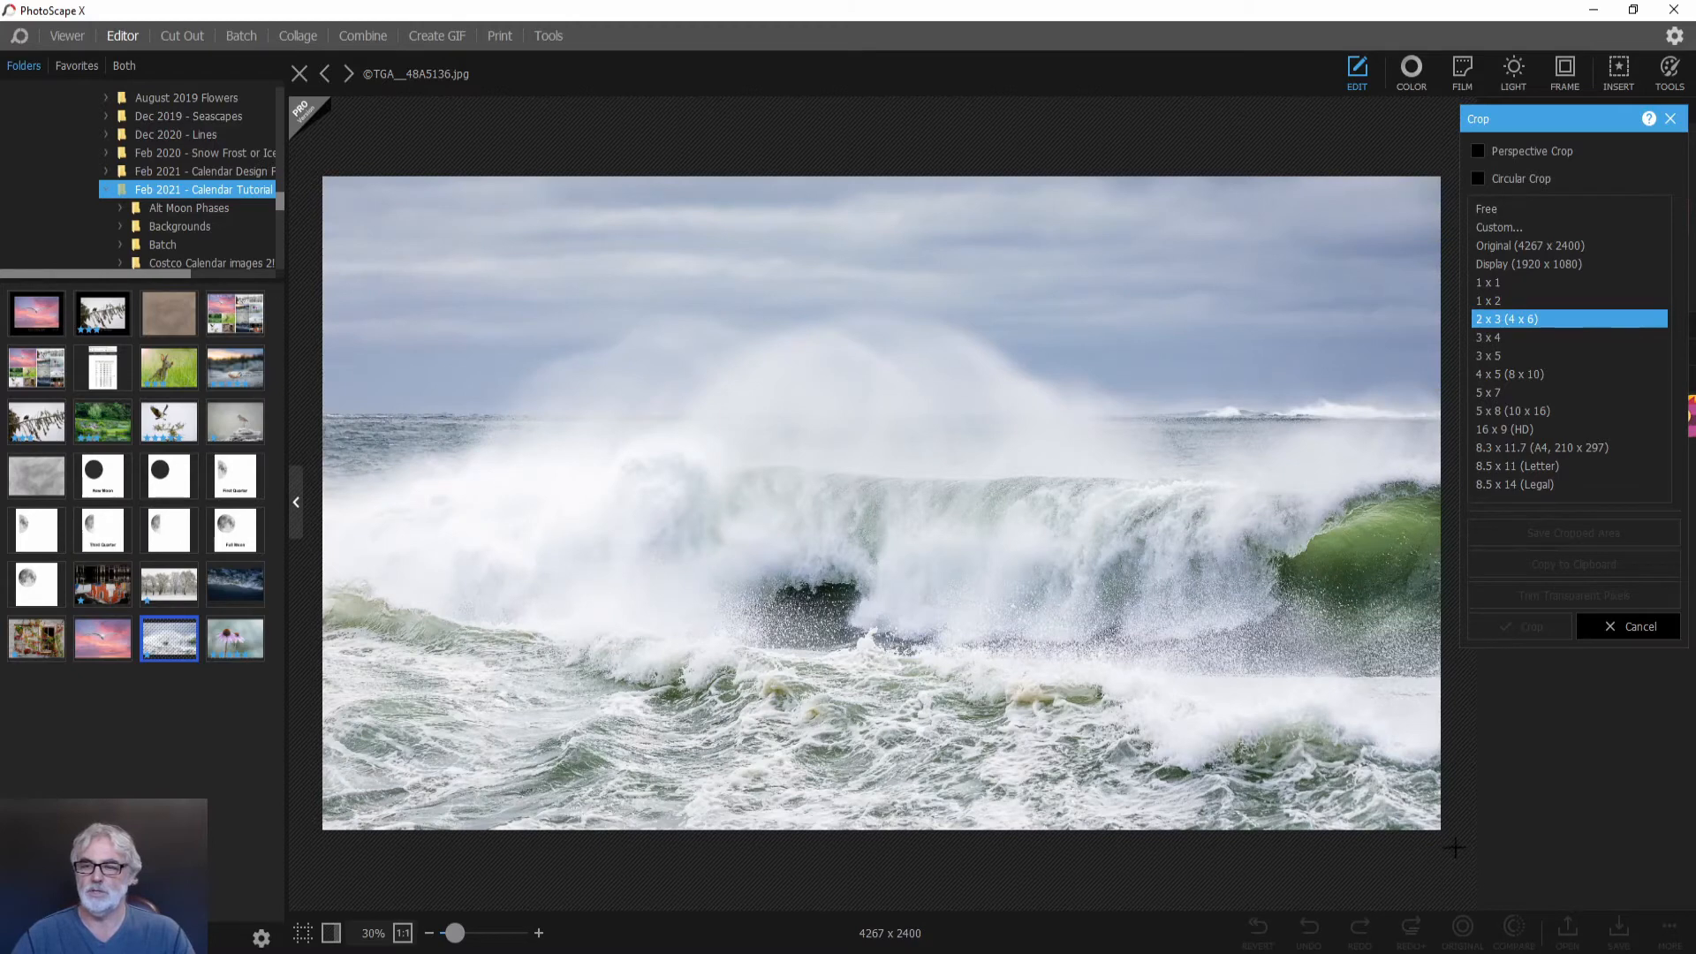
left_click_drag(1448, 843, 453, 113)
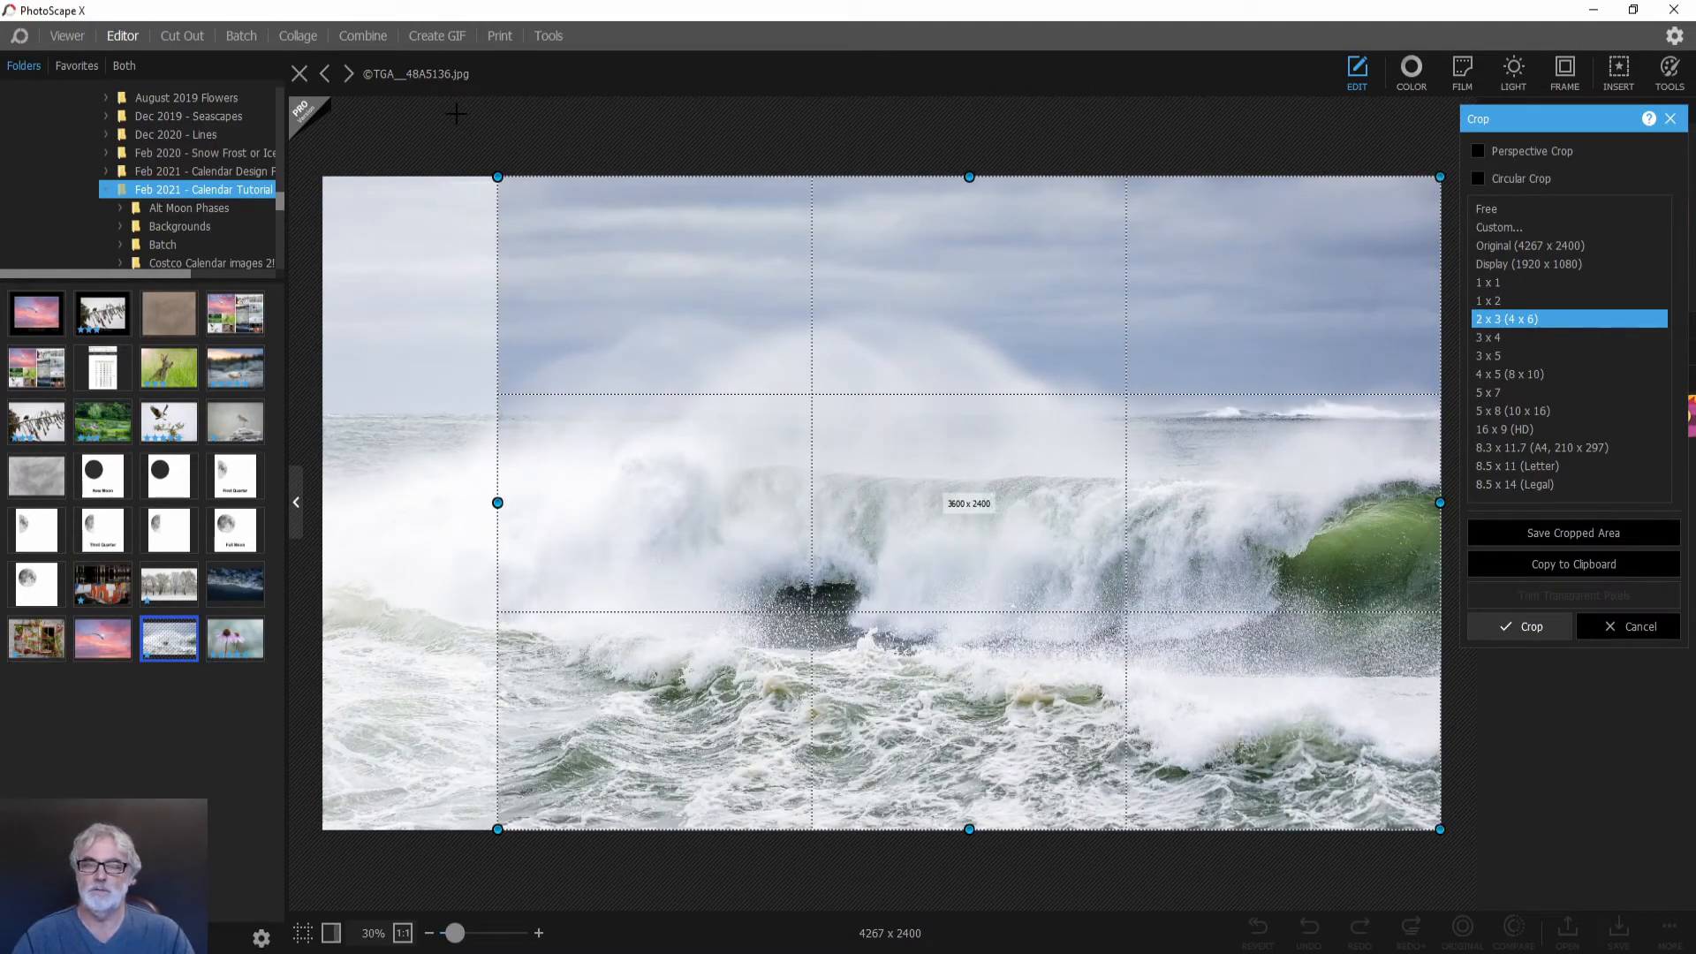
left_click_drag(946, 427, 991, 436)
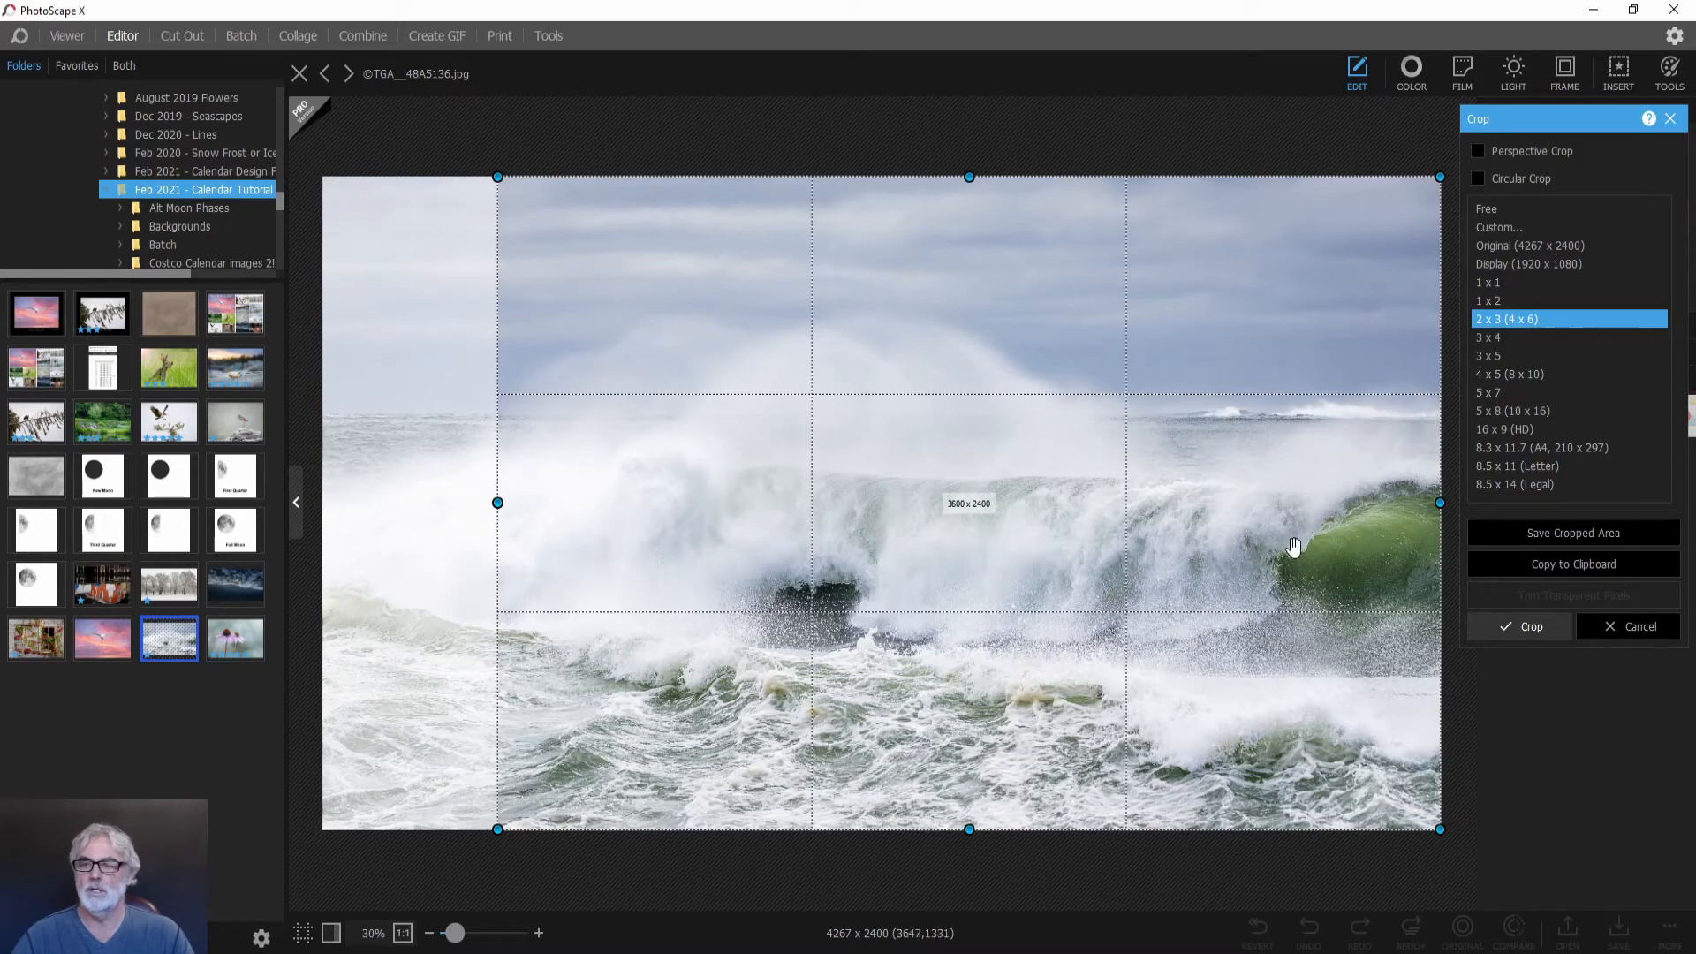
left_click(1528, 627)
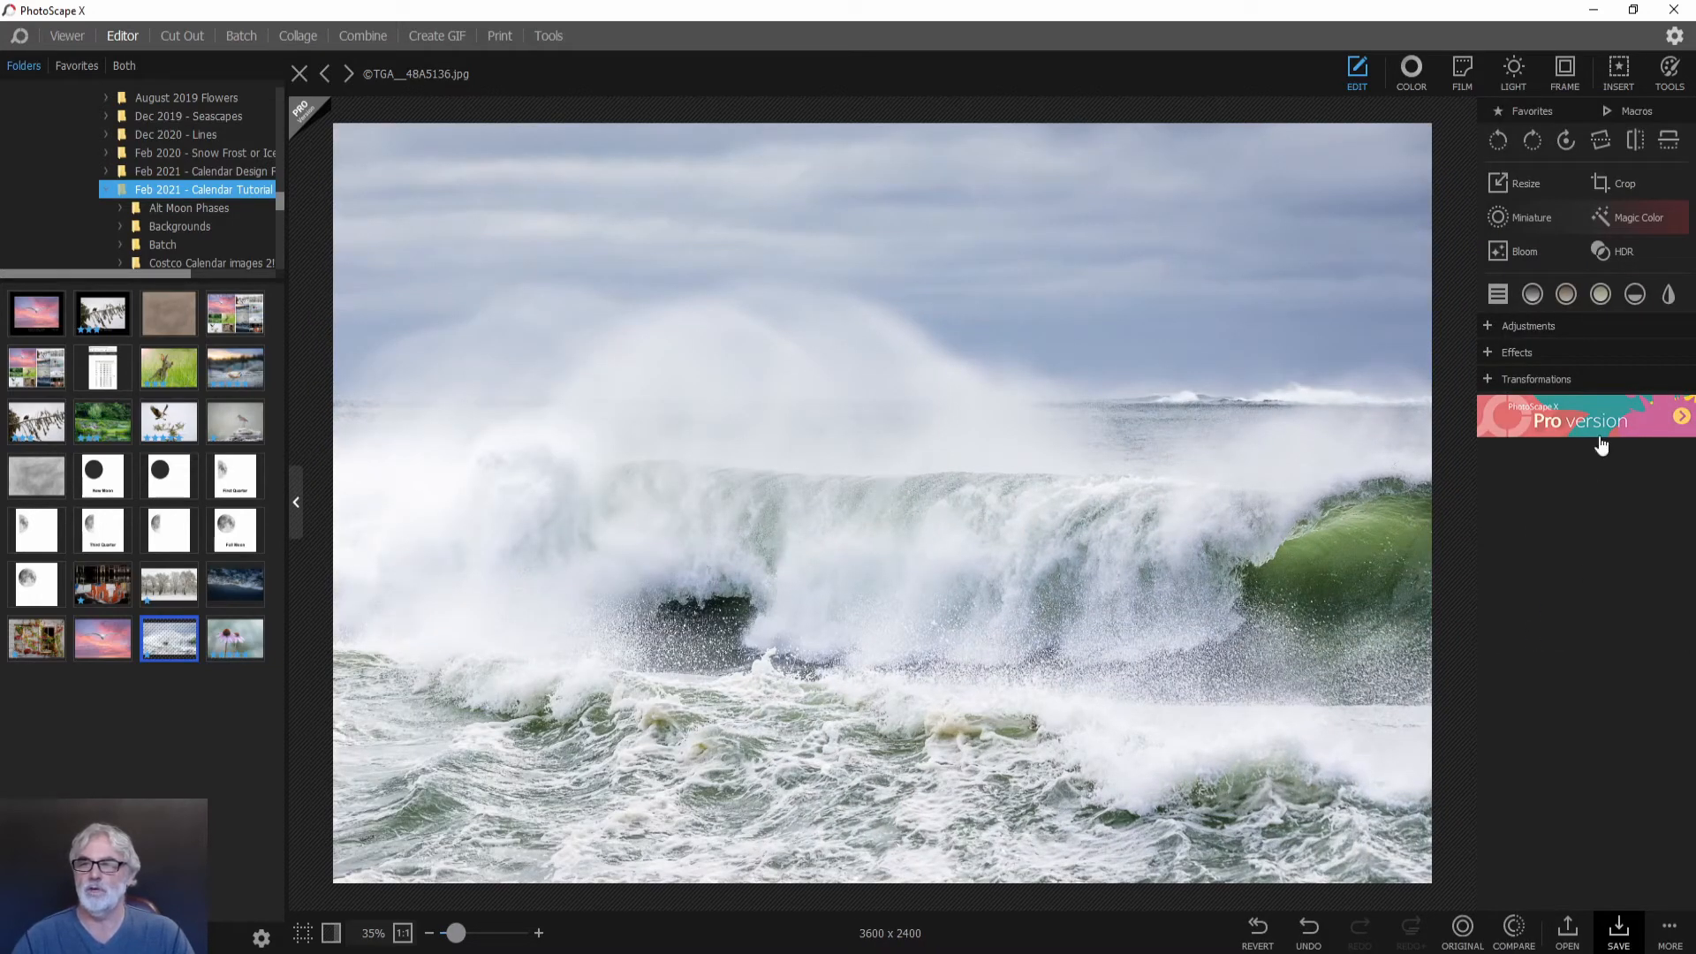
Resize the cropped wave photo to a height of 1875 px with its aspect ratio preserved.
left_click(1532, 184)
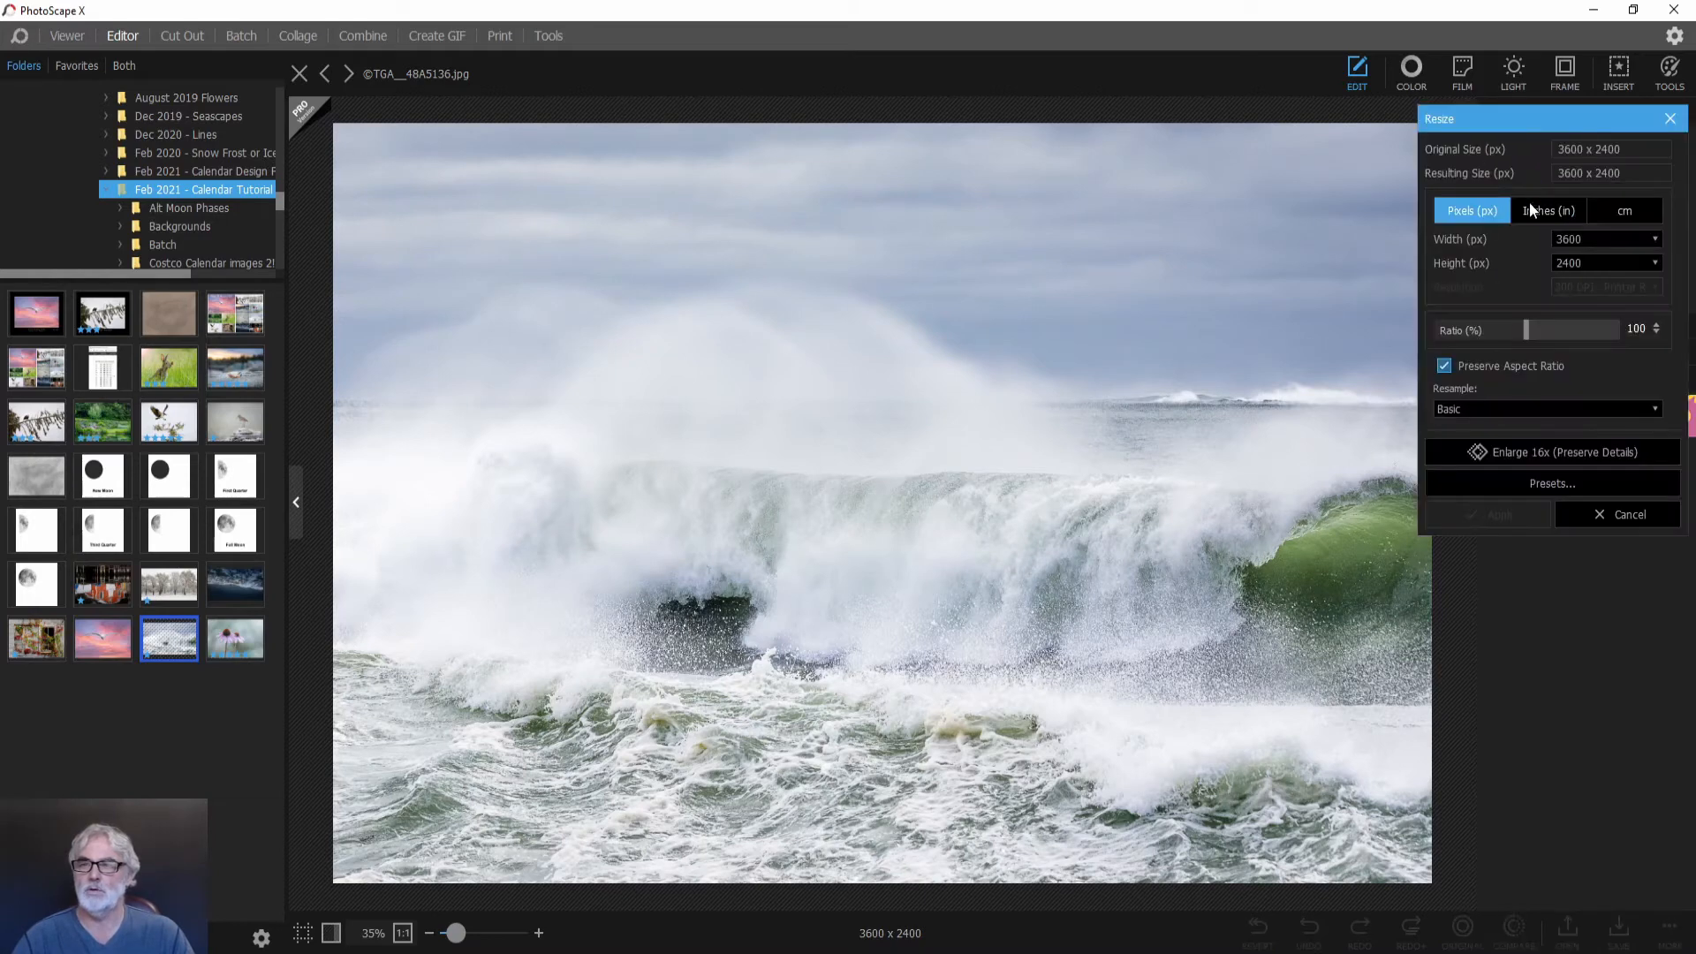
double_click(1597, 263)
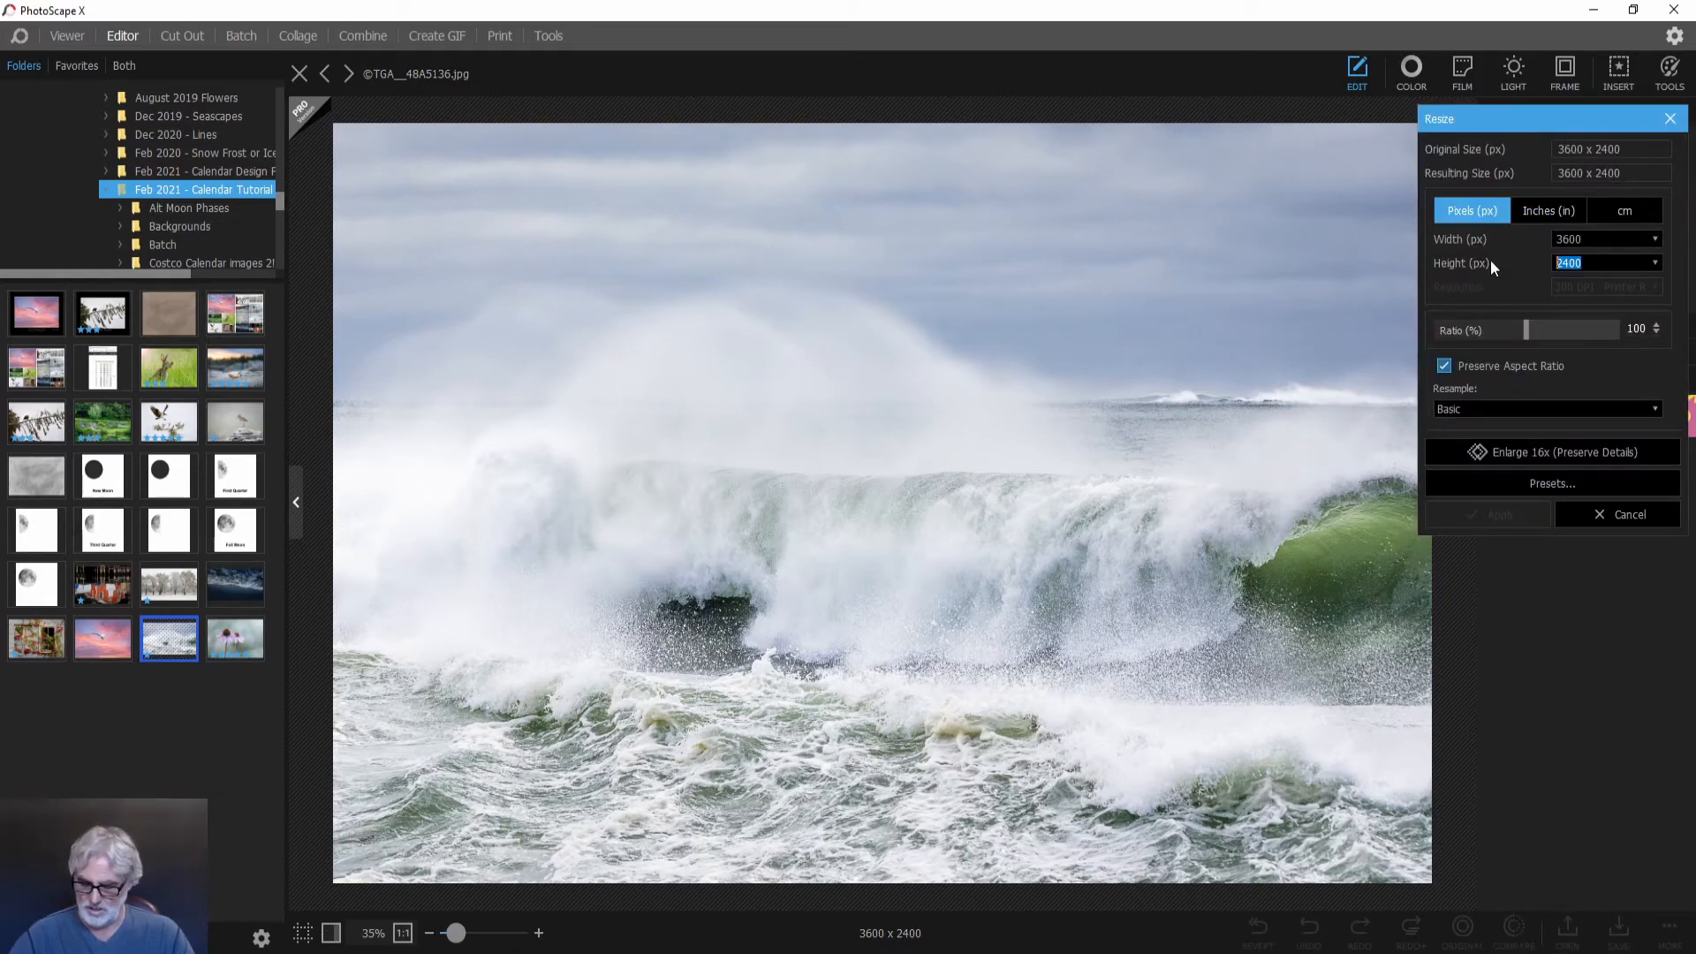
type("1875")
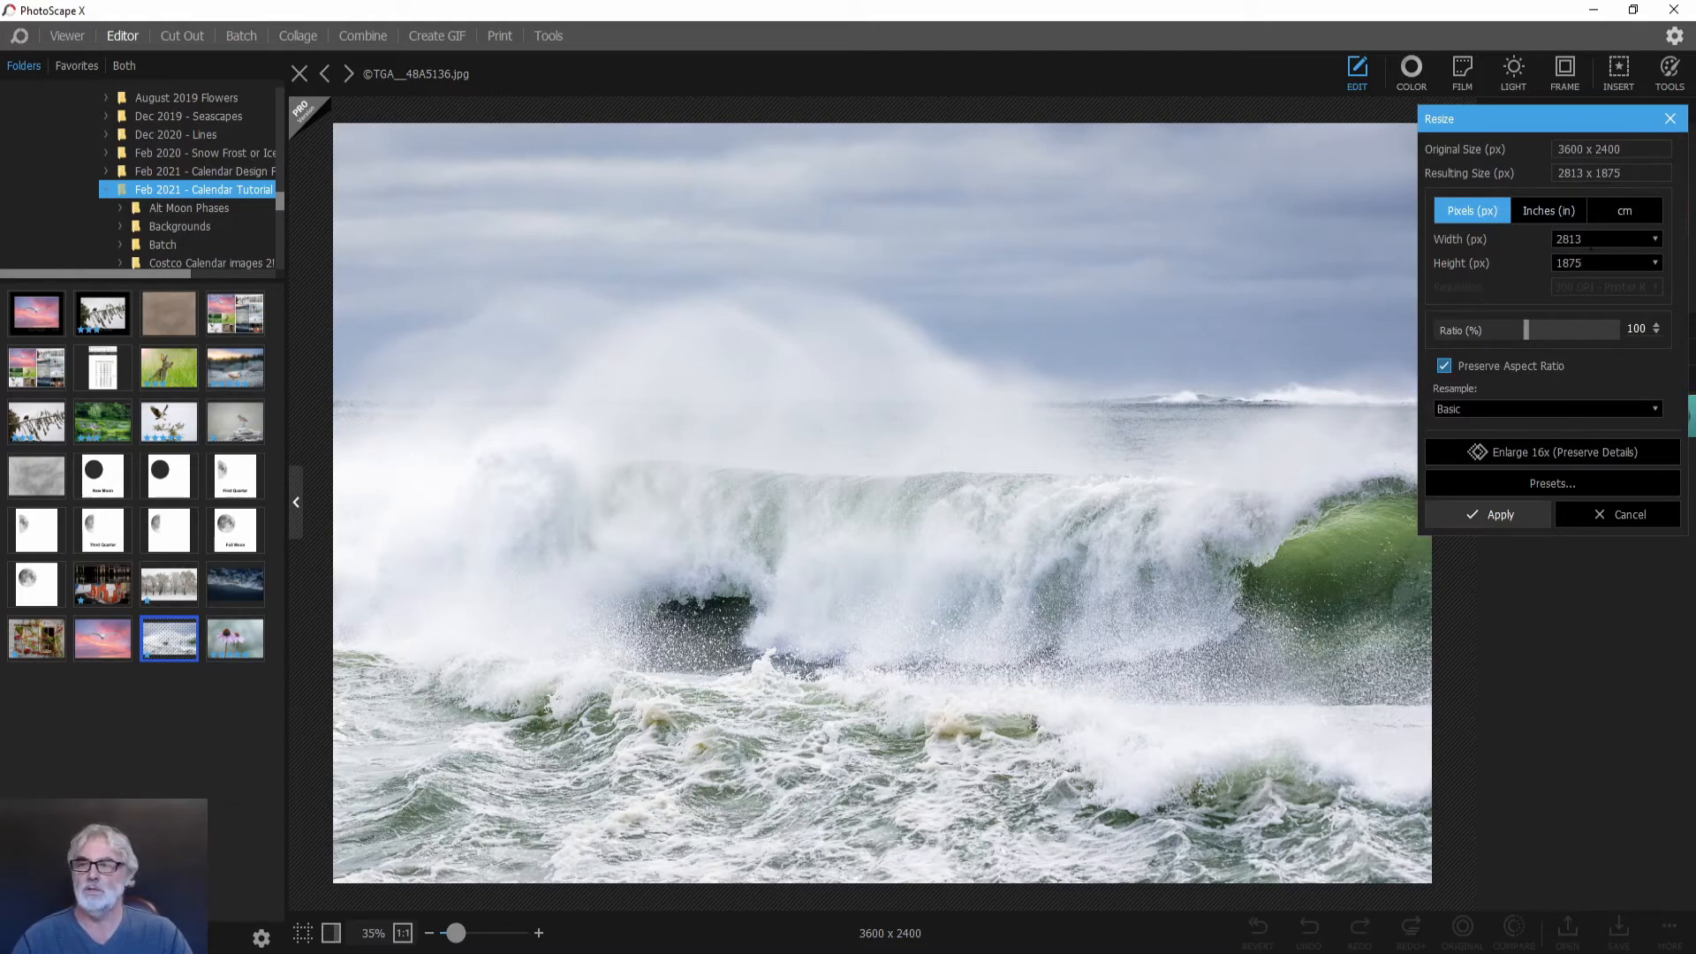
left_click(1505, 514)
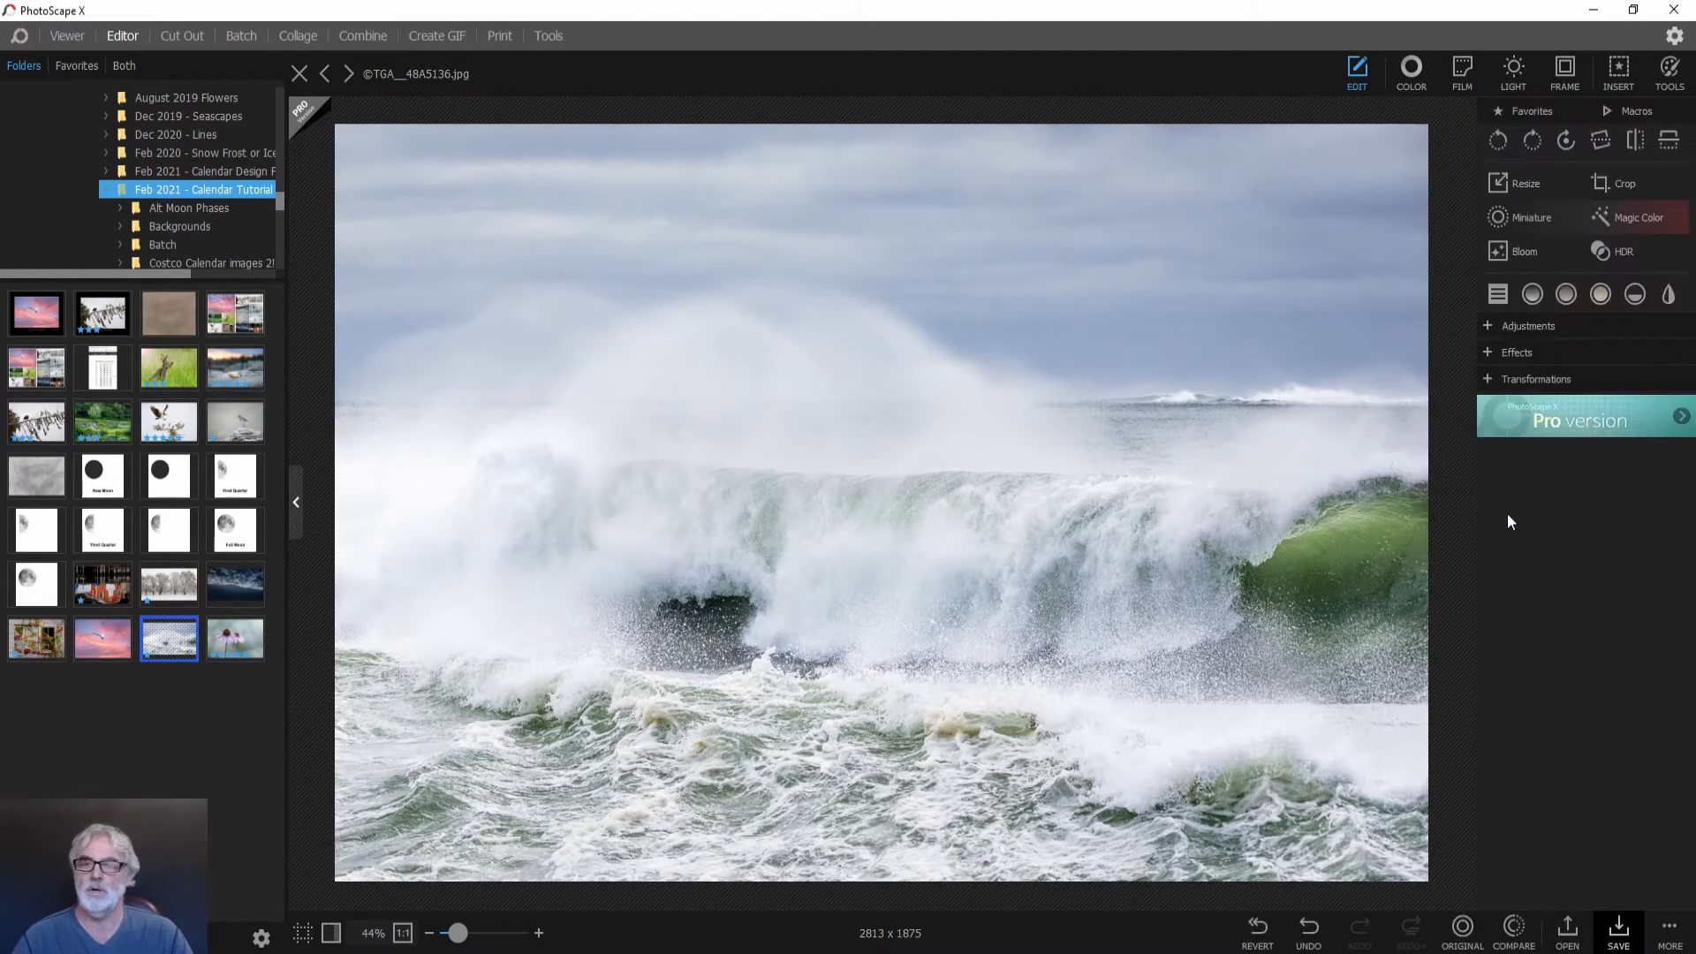
Add a linked 6 px white border on all sides of the wave photo and merge it into the image.
left_click(1567, 72)
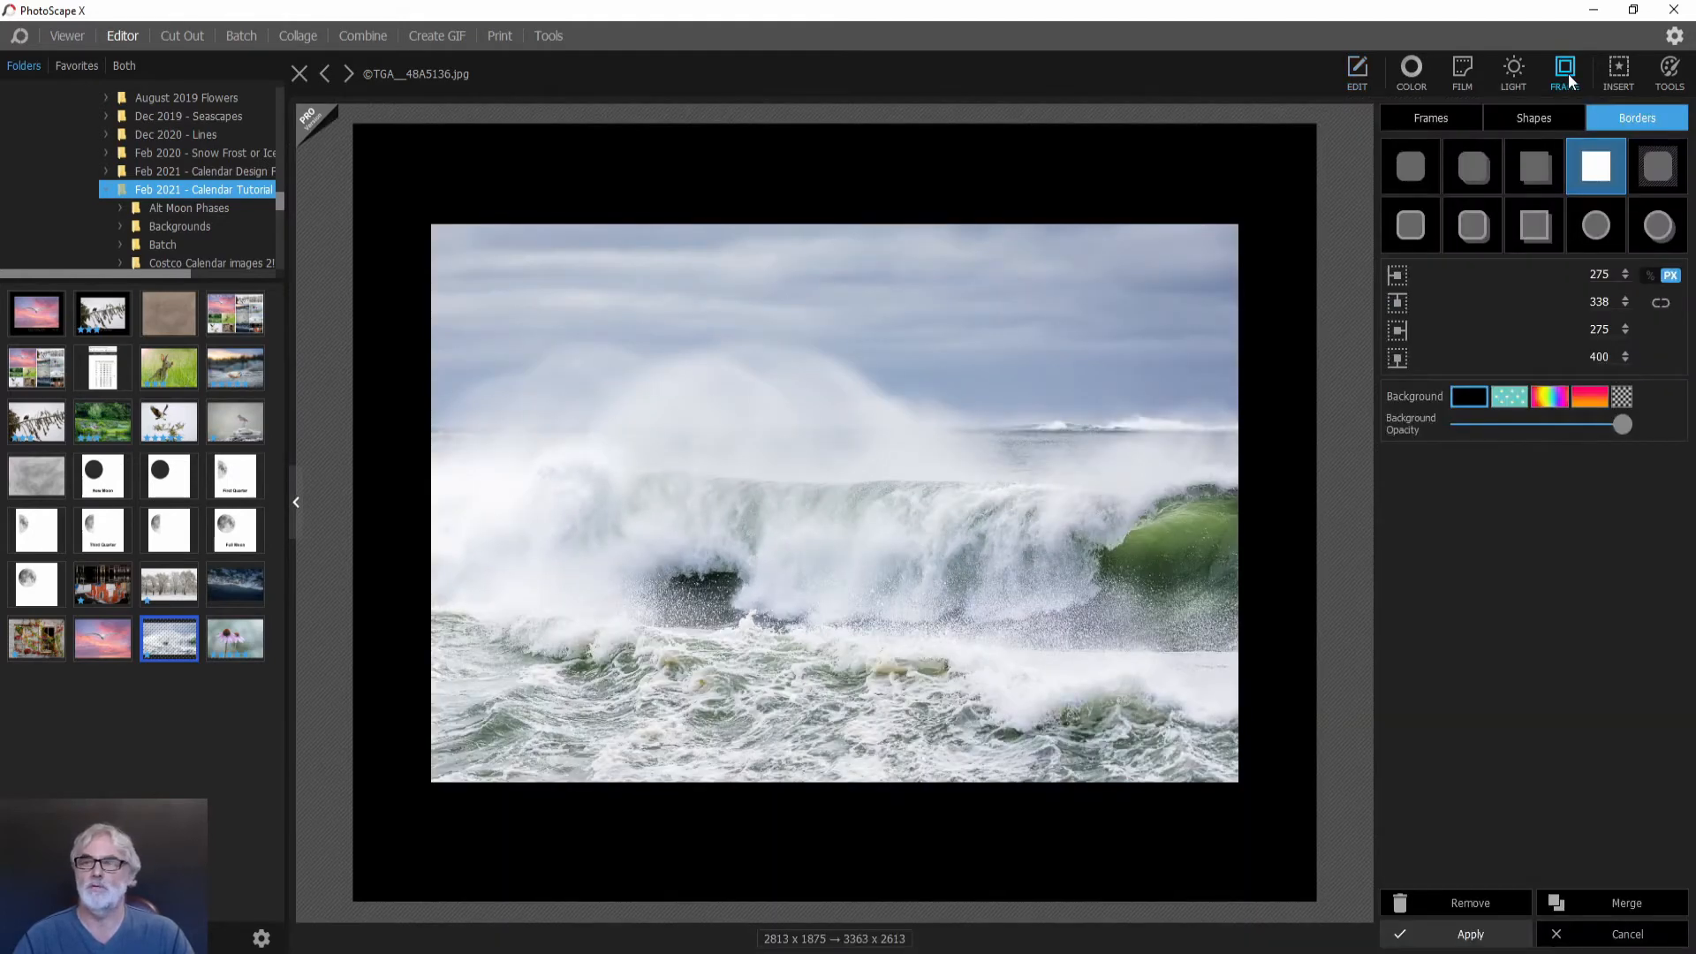
left_click(1599, 274)
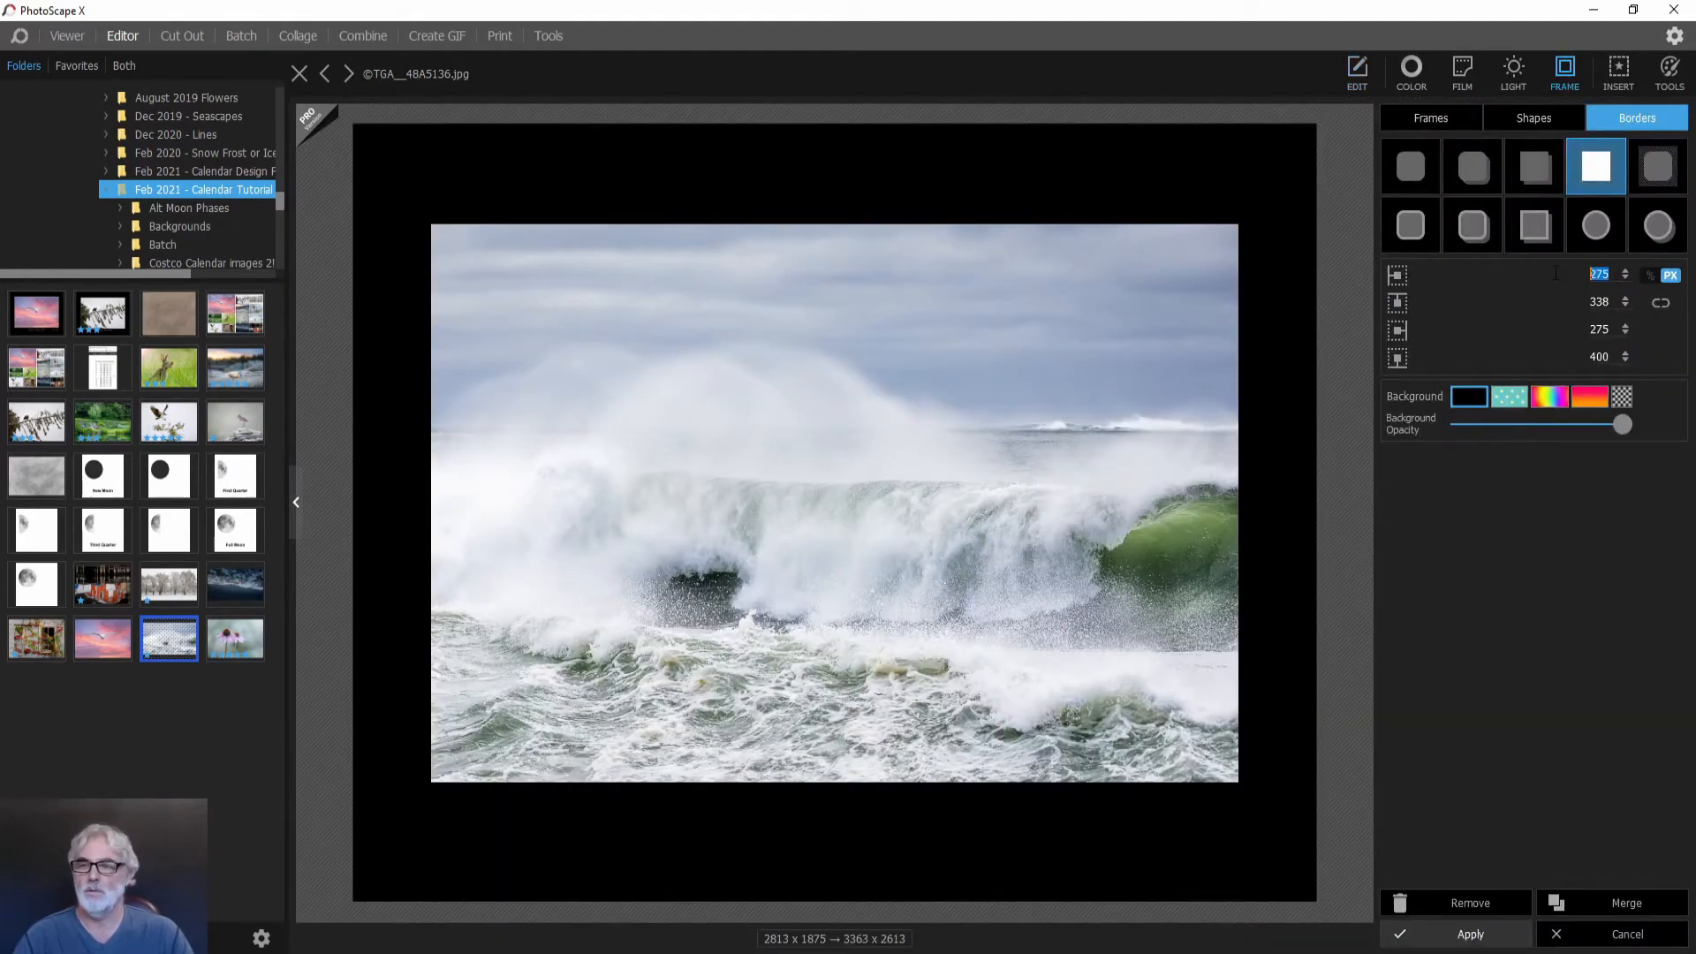
type("6")
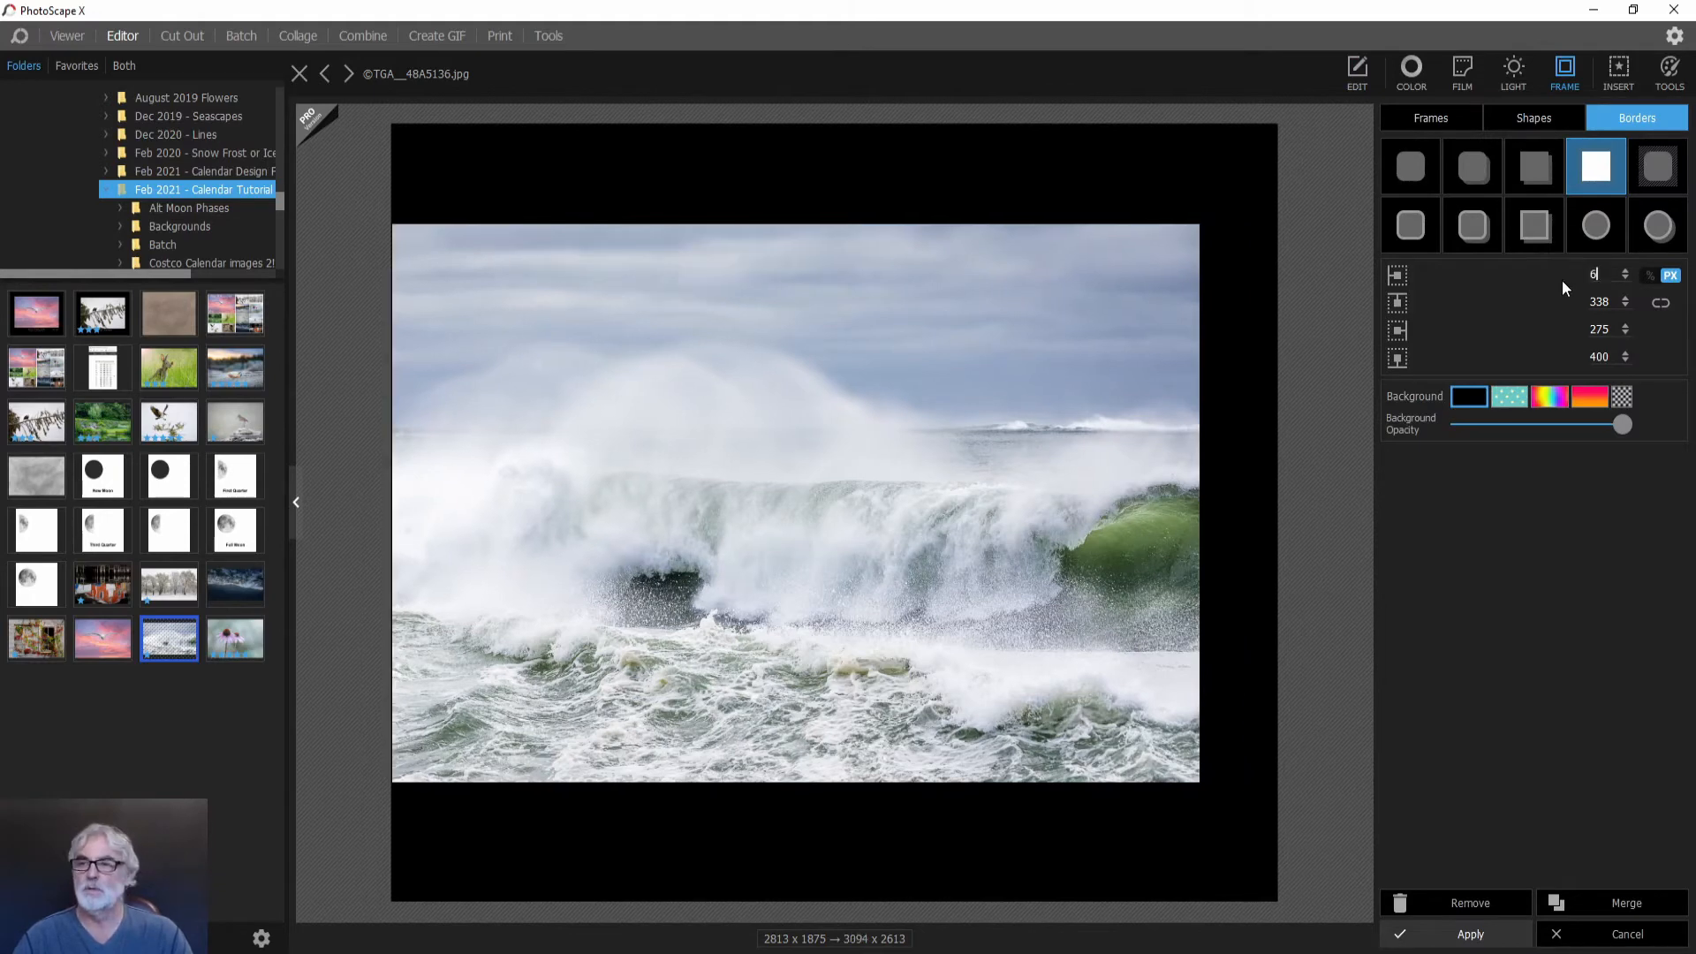
left_click(1662, 305)
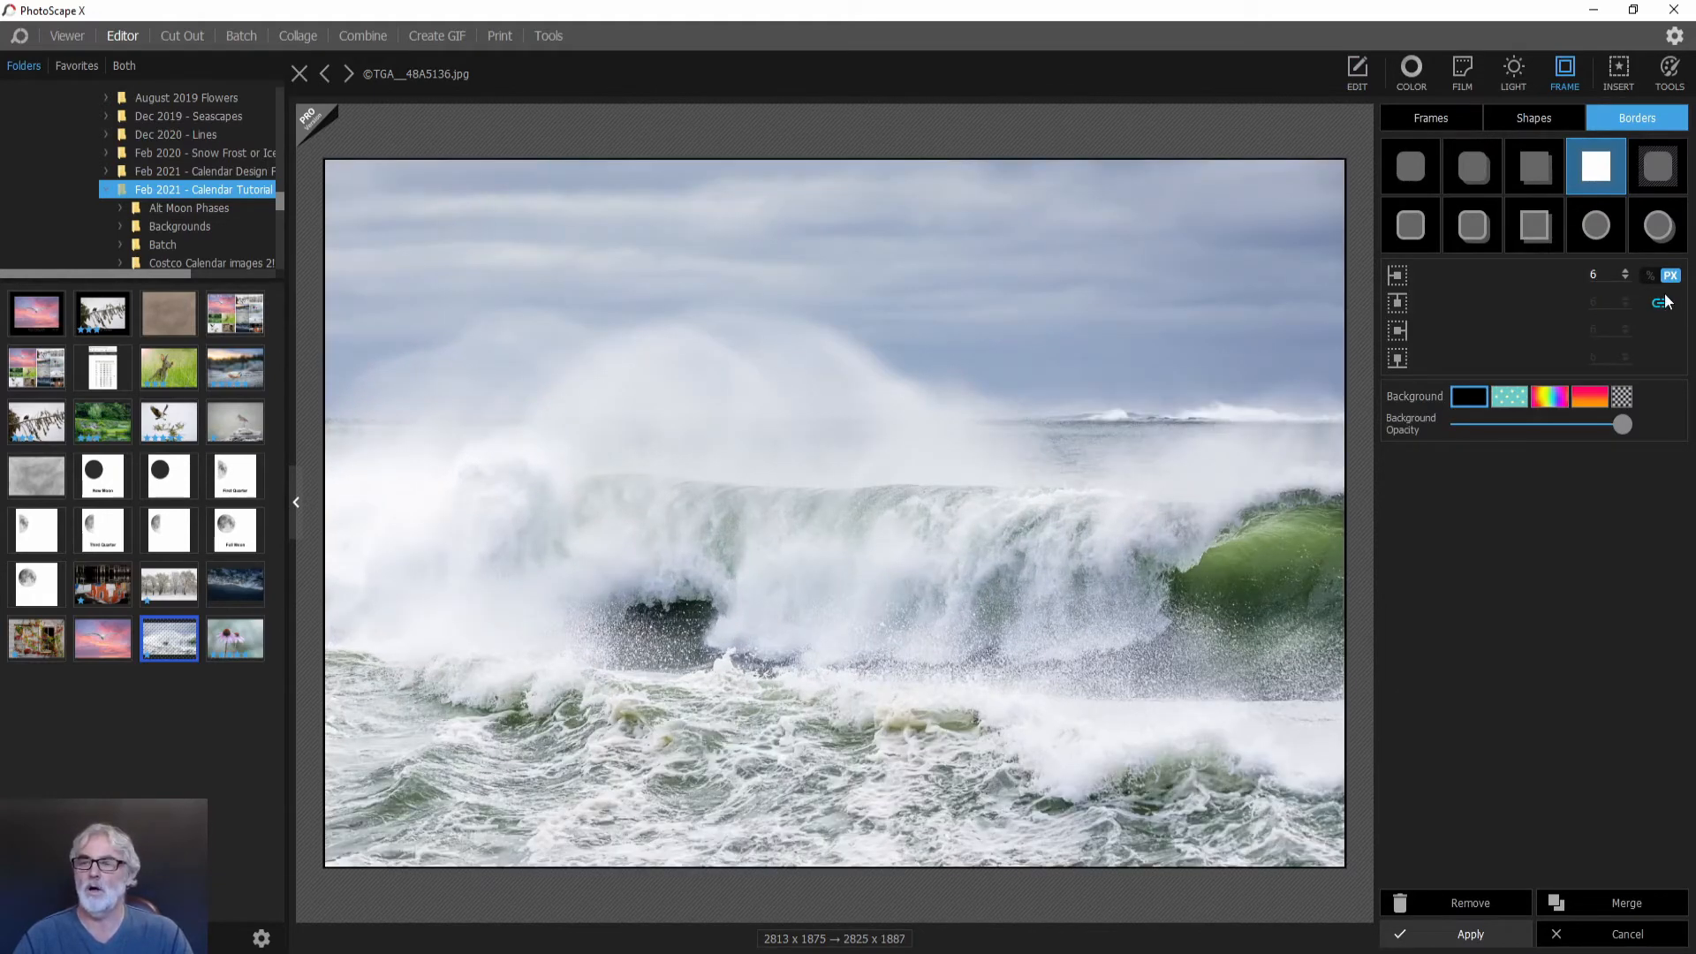
left_click(1456, 403)
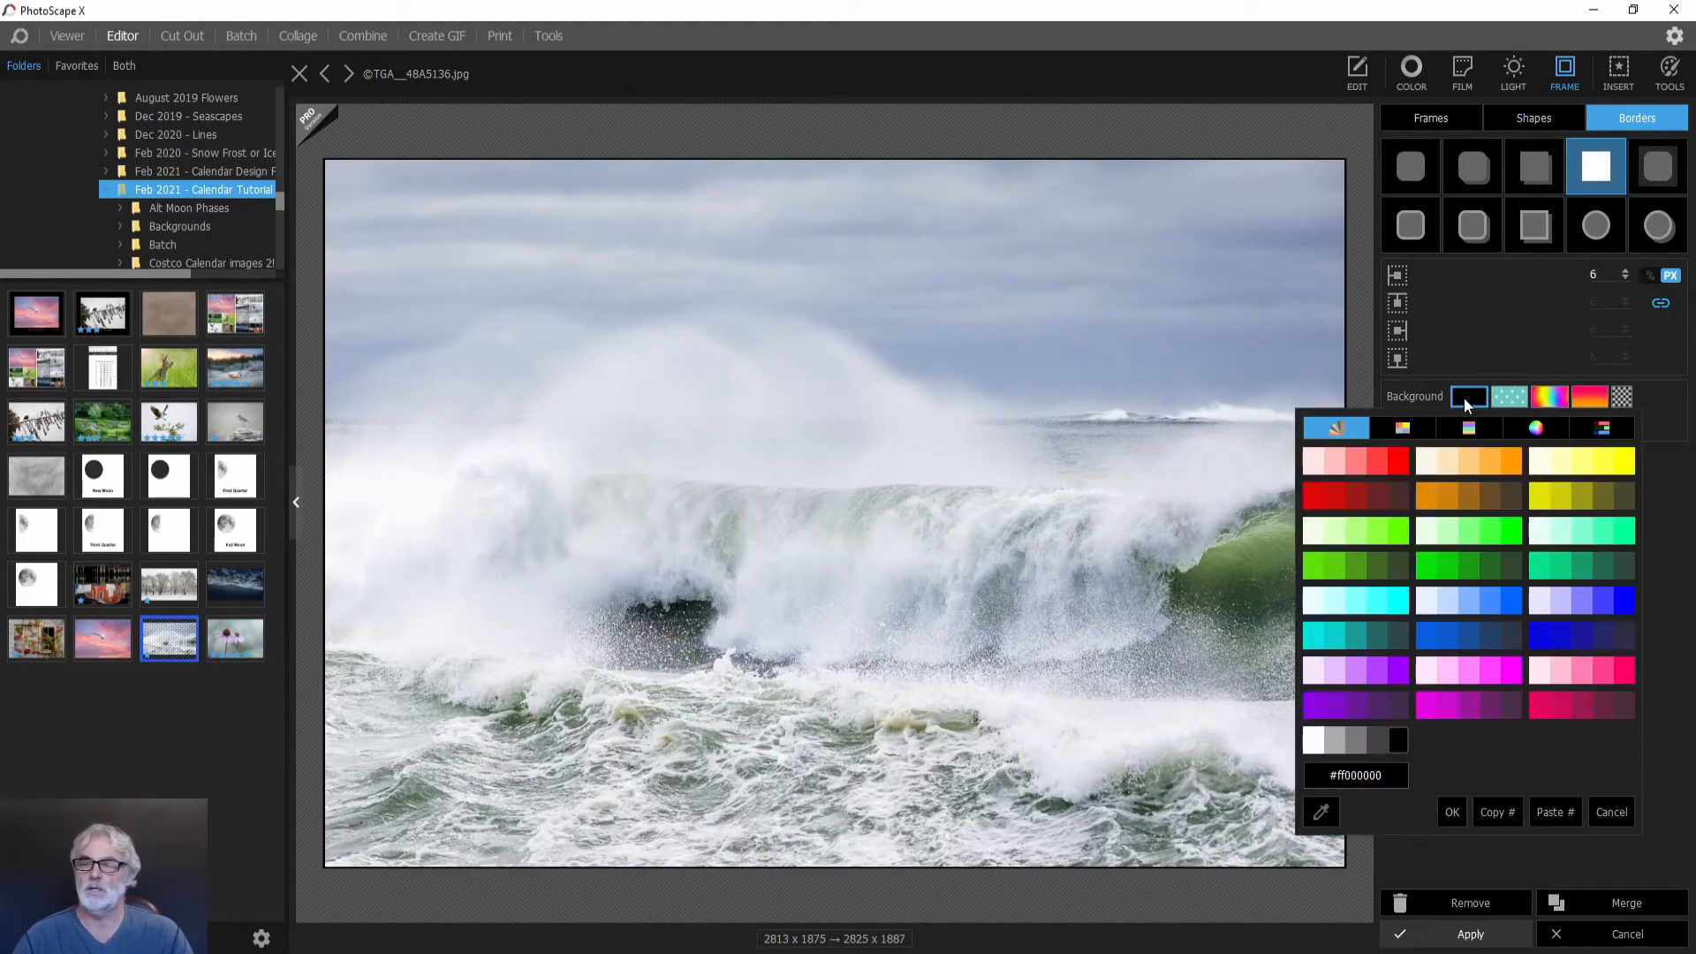
left_click(1312, 744)
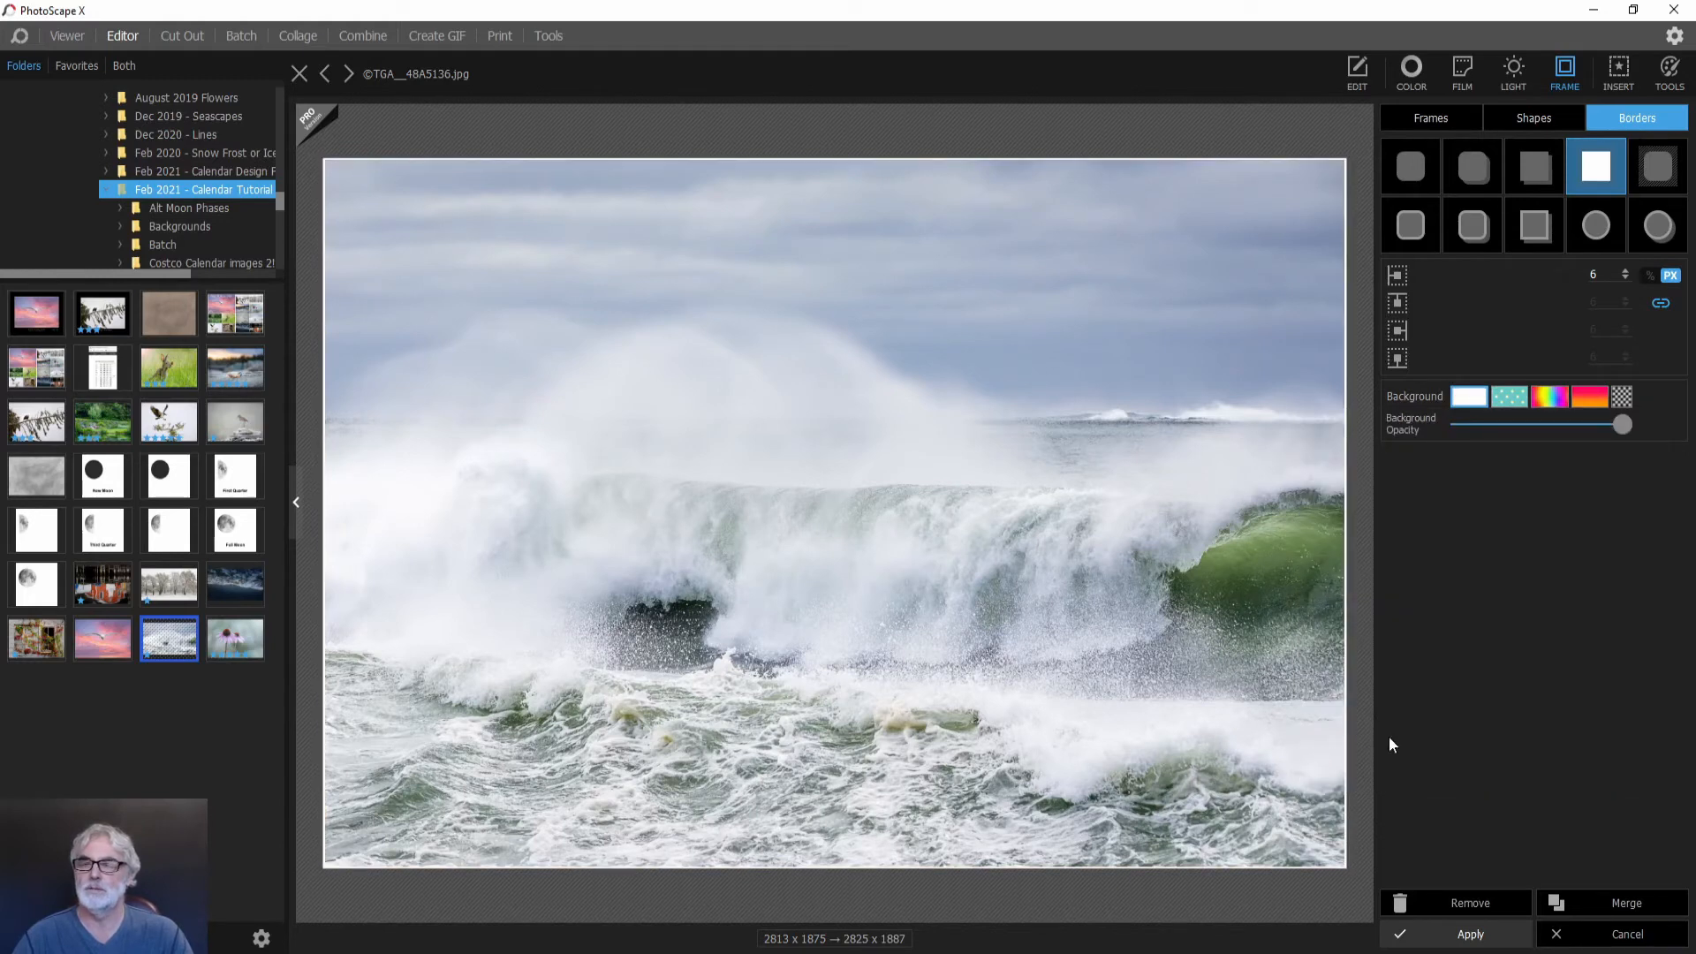
left_click(1603, 897)
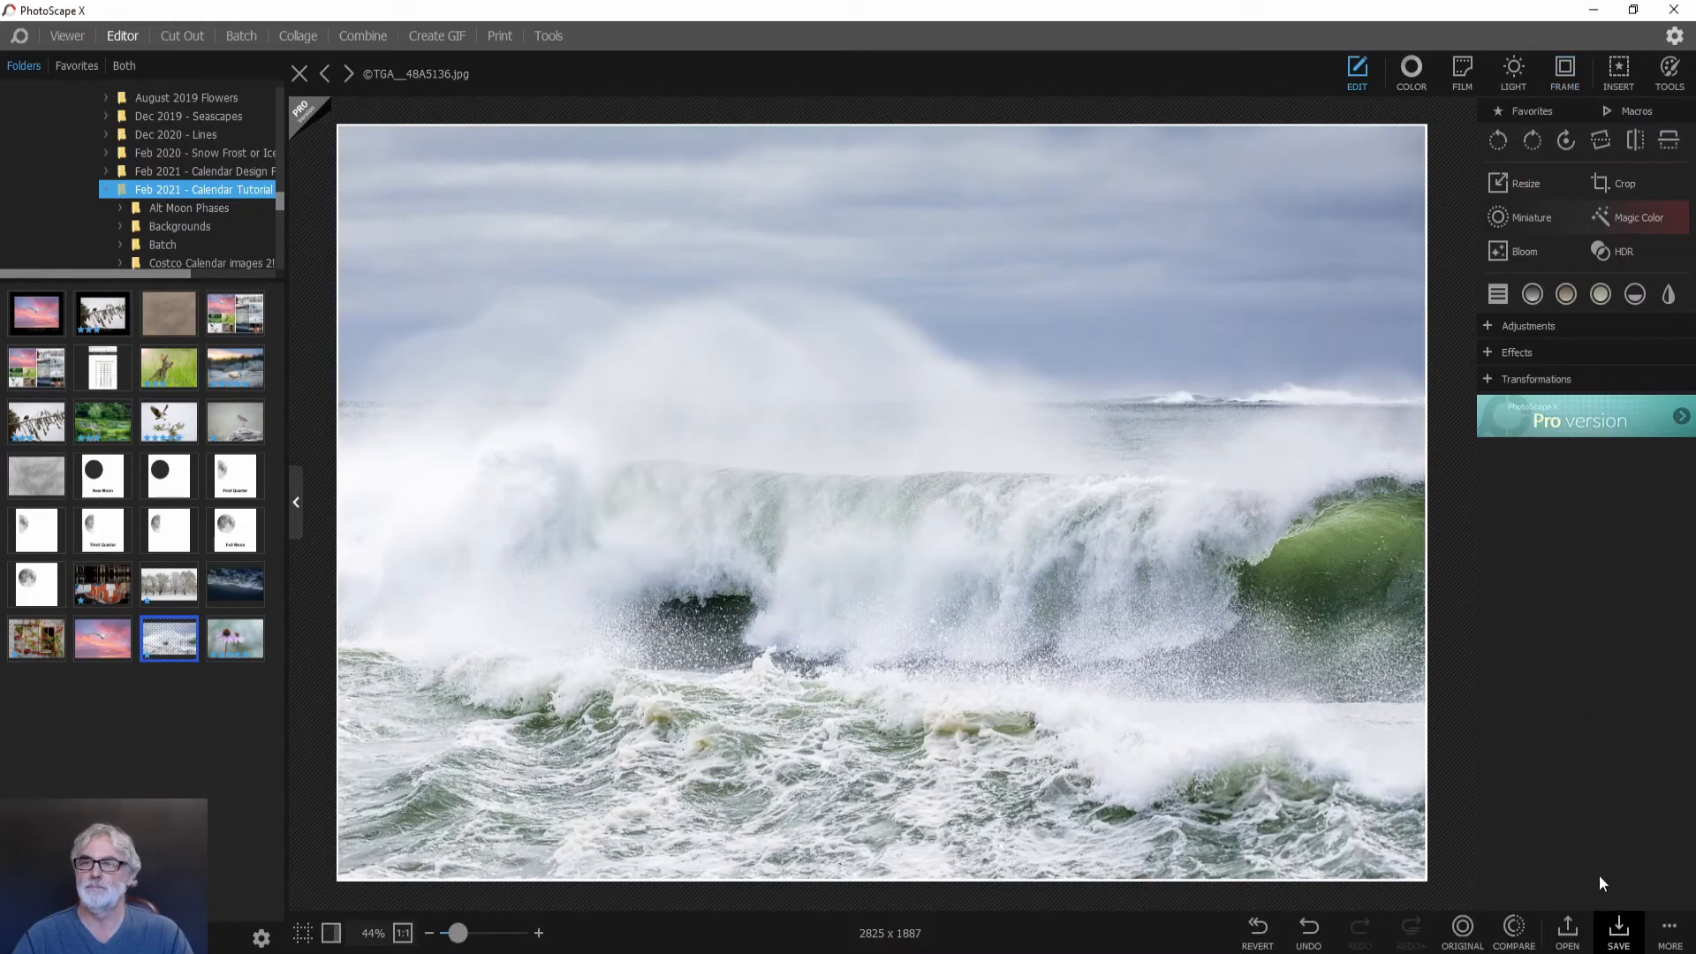
Set up a second, black border around the wave photo with a width of 275 px on all sides.
left_click(1565, 69)
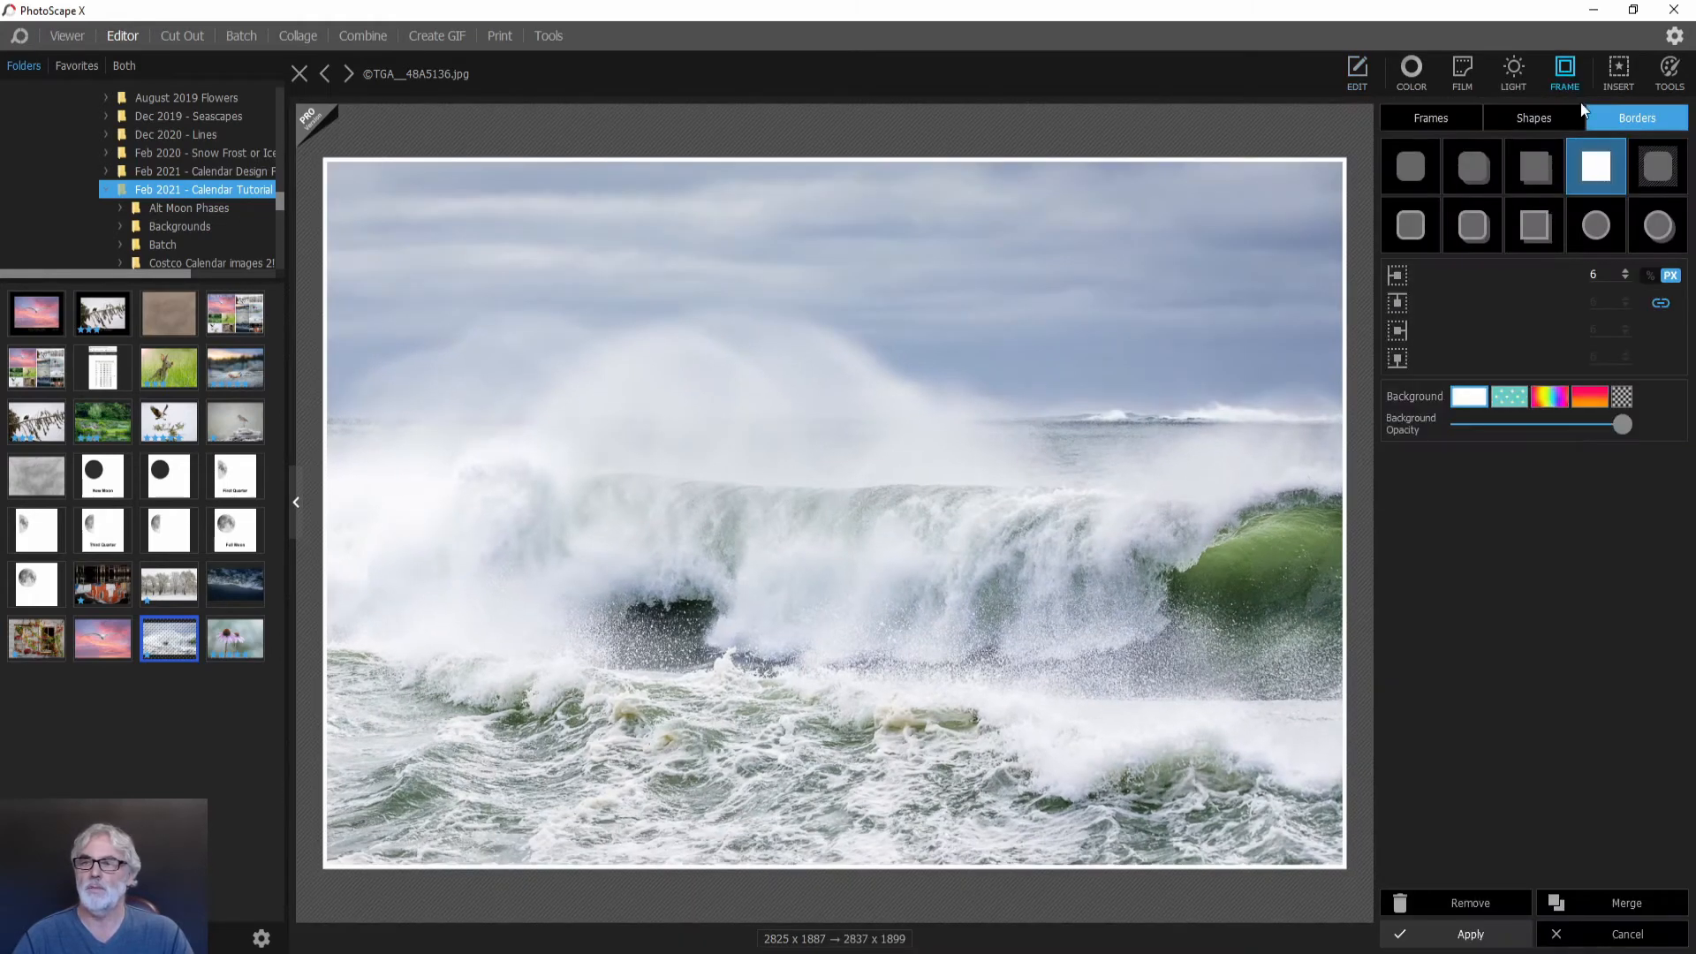
left_click(1467, 395)
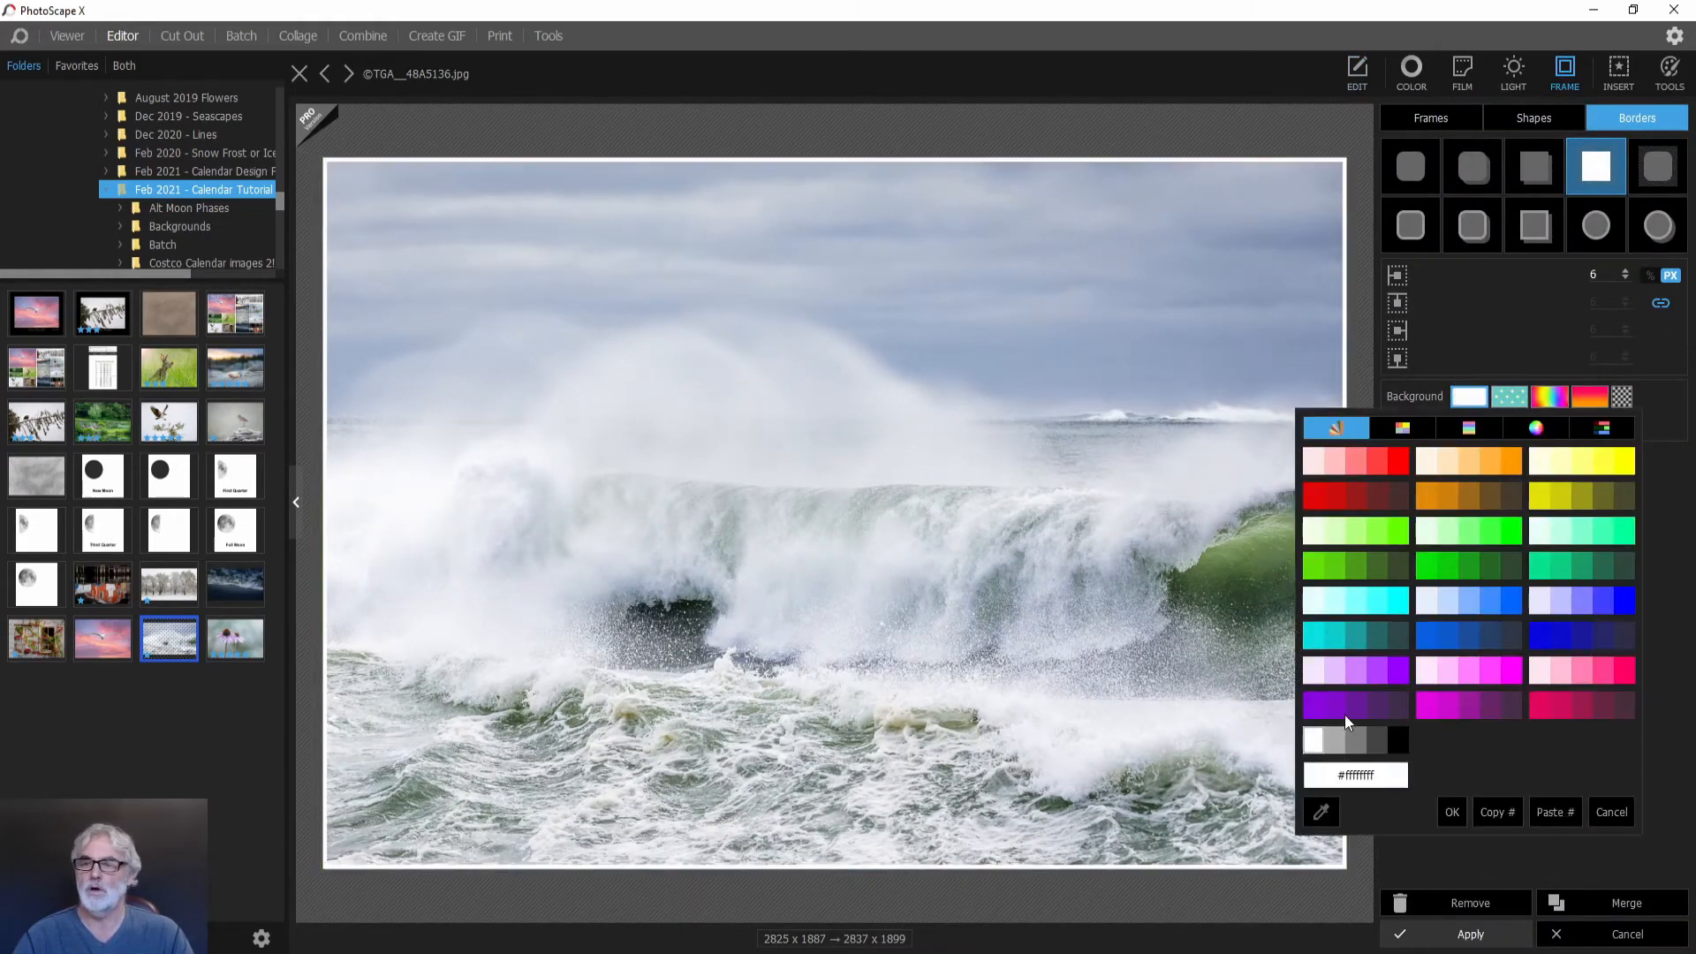
left_click(1394, 744)
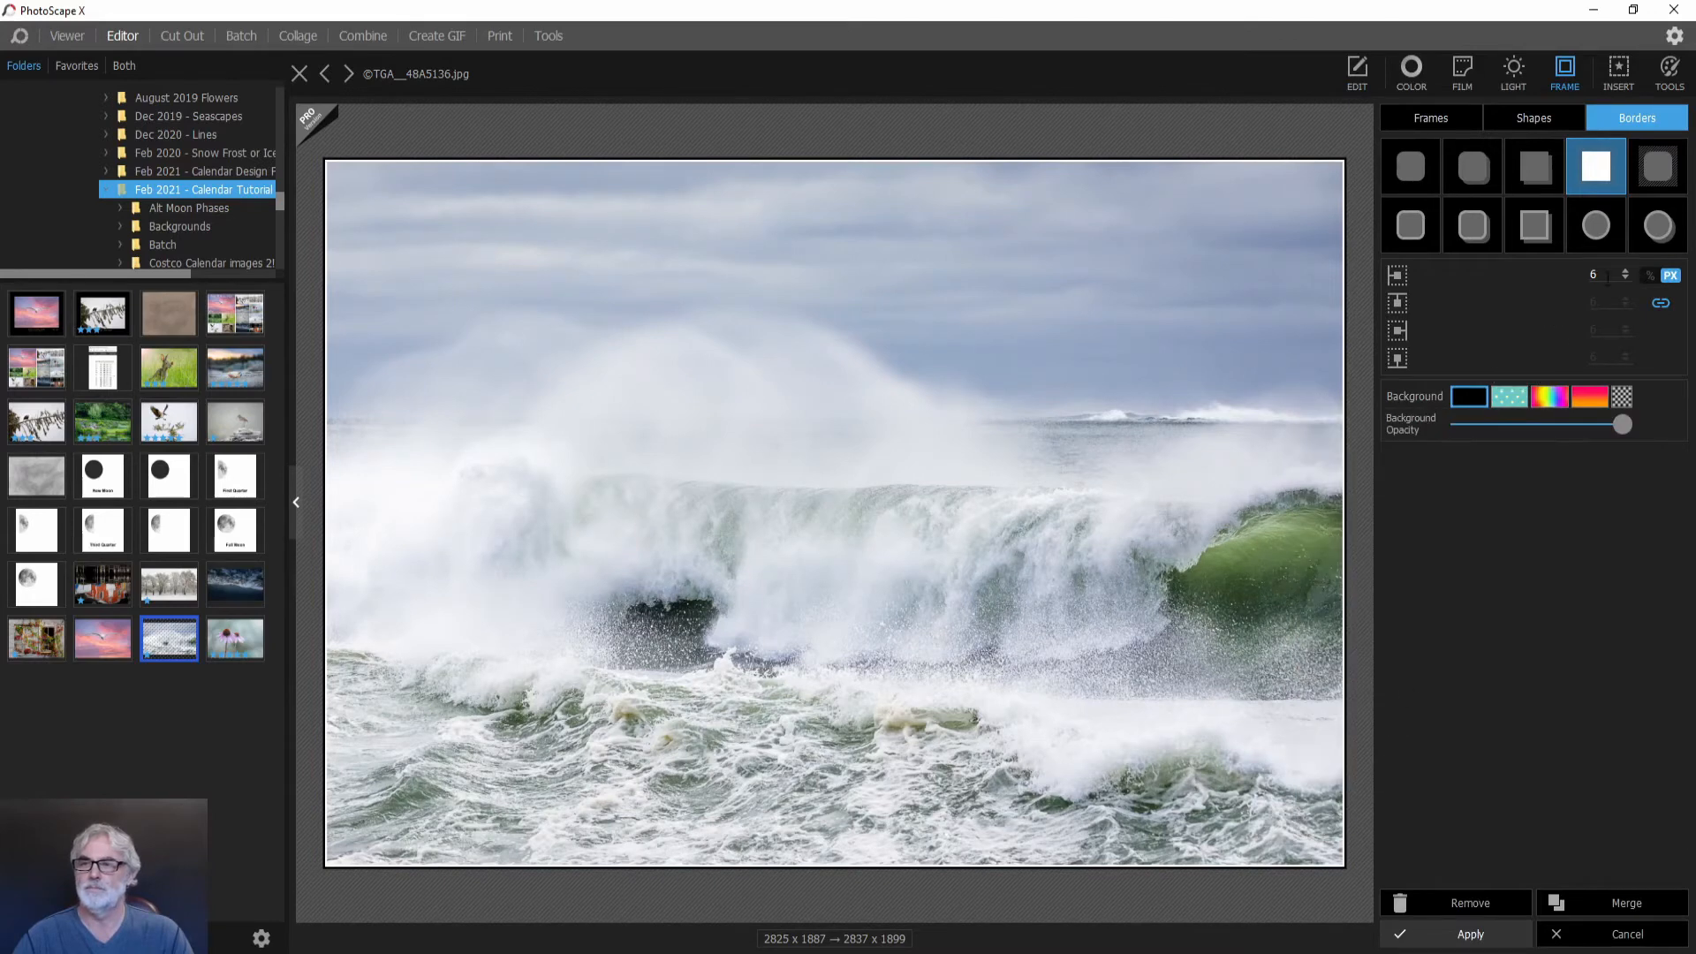
left_click(1559, 278)
type("75")
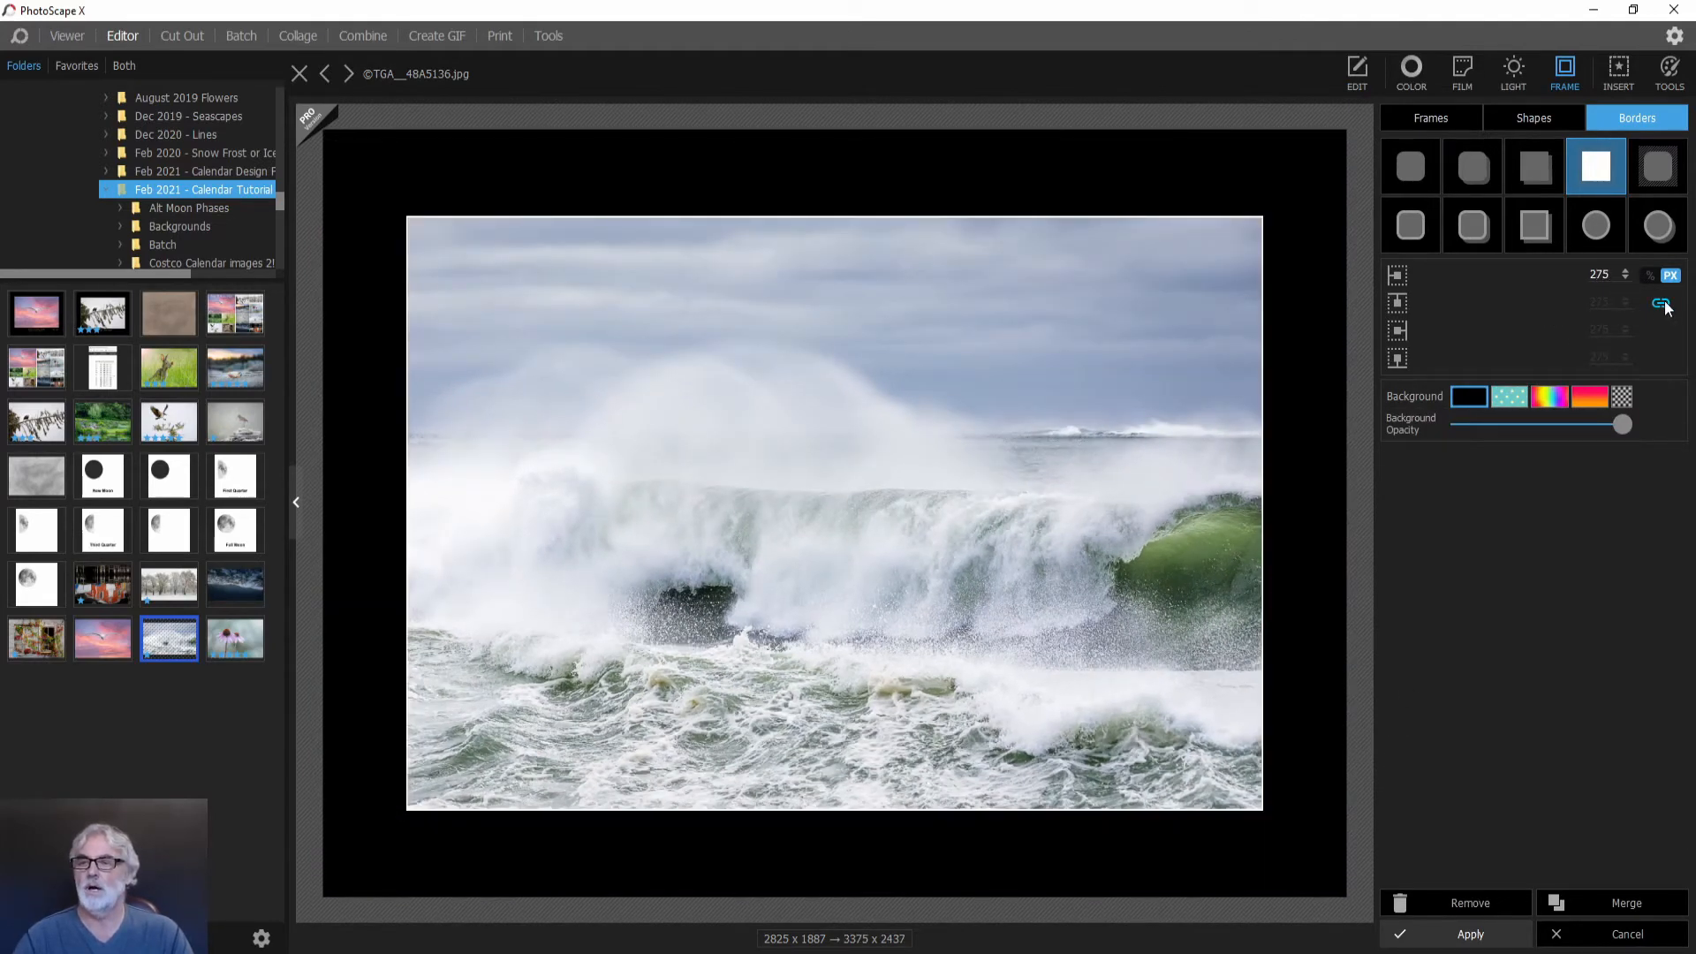
Unlink the black border's sides, set its top width to 338 px and bottom width to 400 px, and apply it.
left_click(1660, 302)
double_click(1531, 300)
type("33")
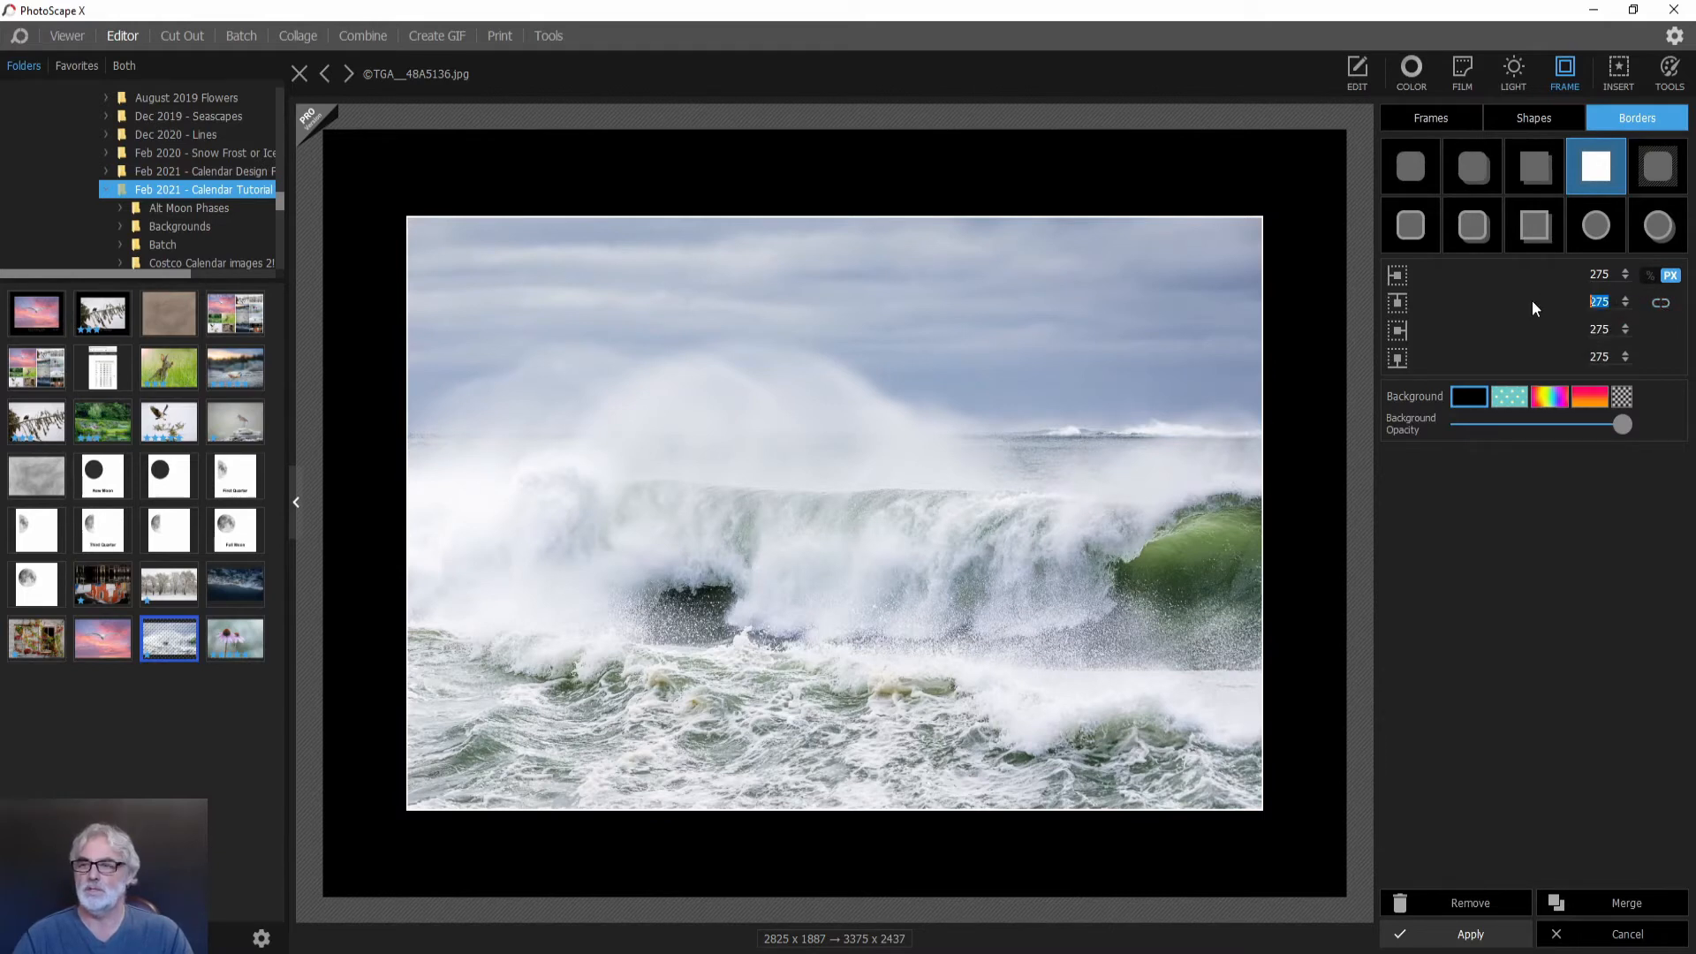
type("8")
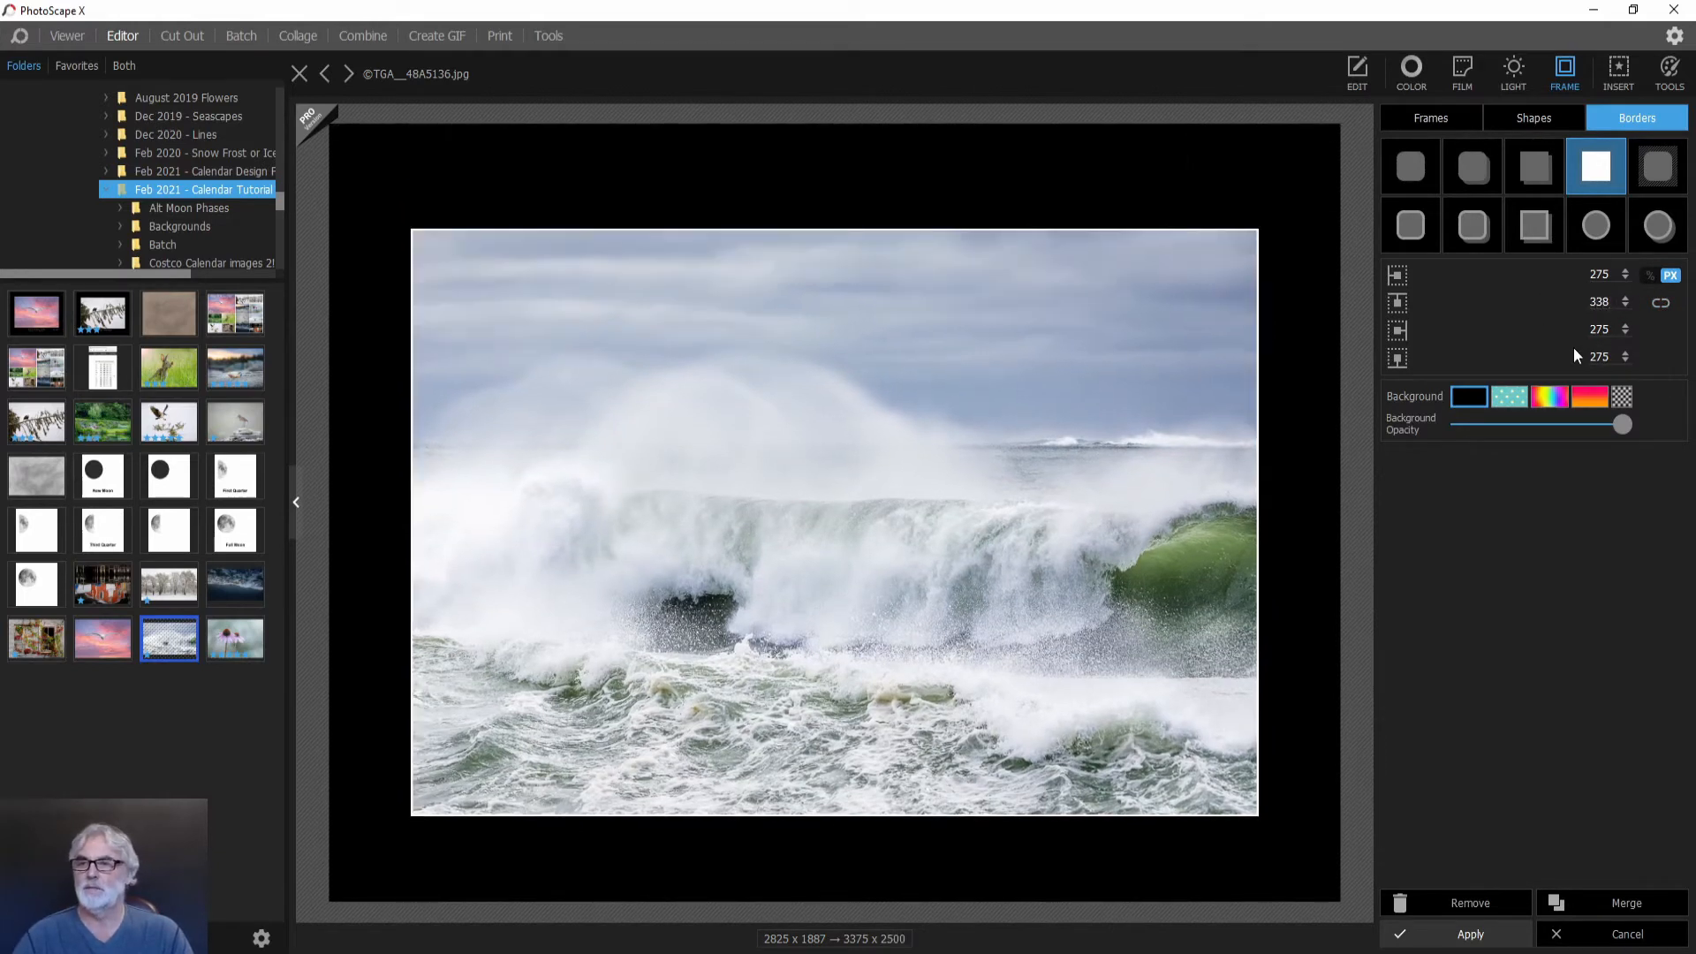
double_click(1534, 356)
type("400")
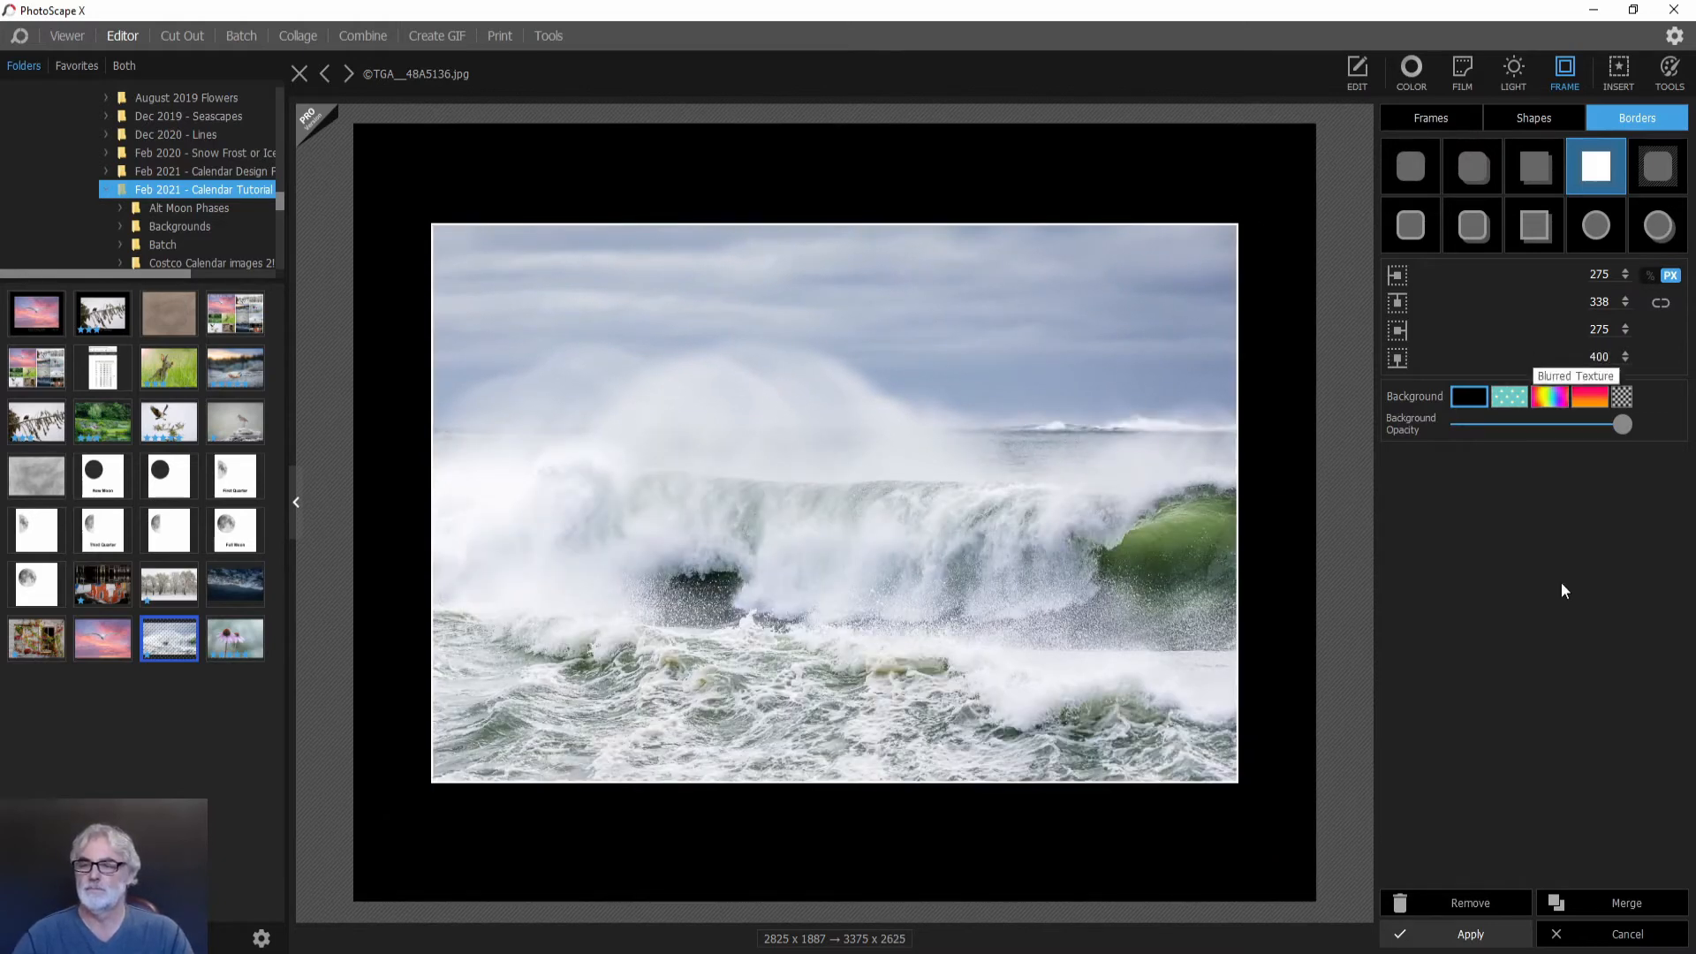
left_click(1482, 935)
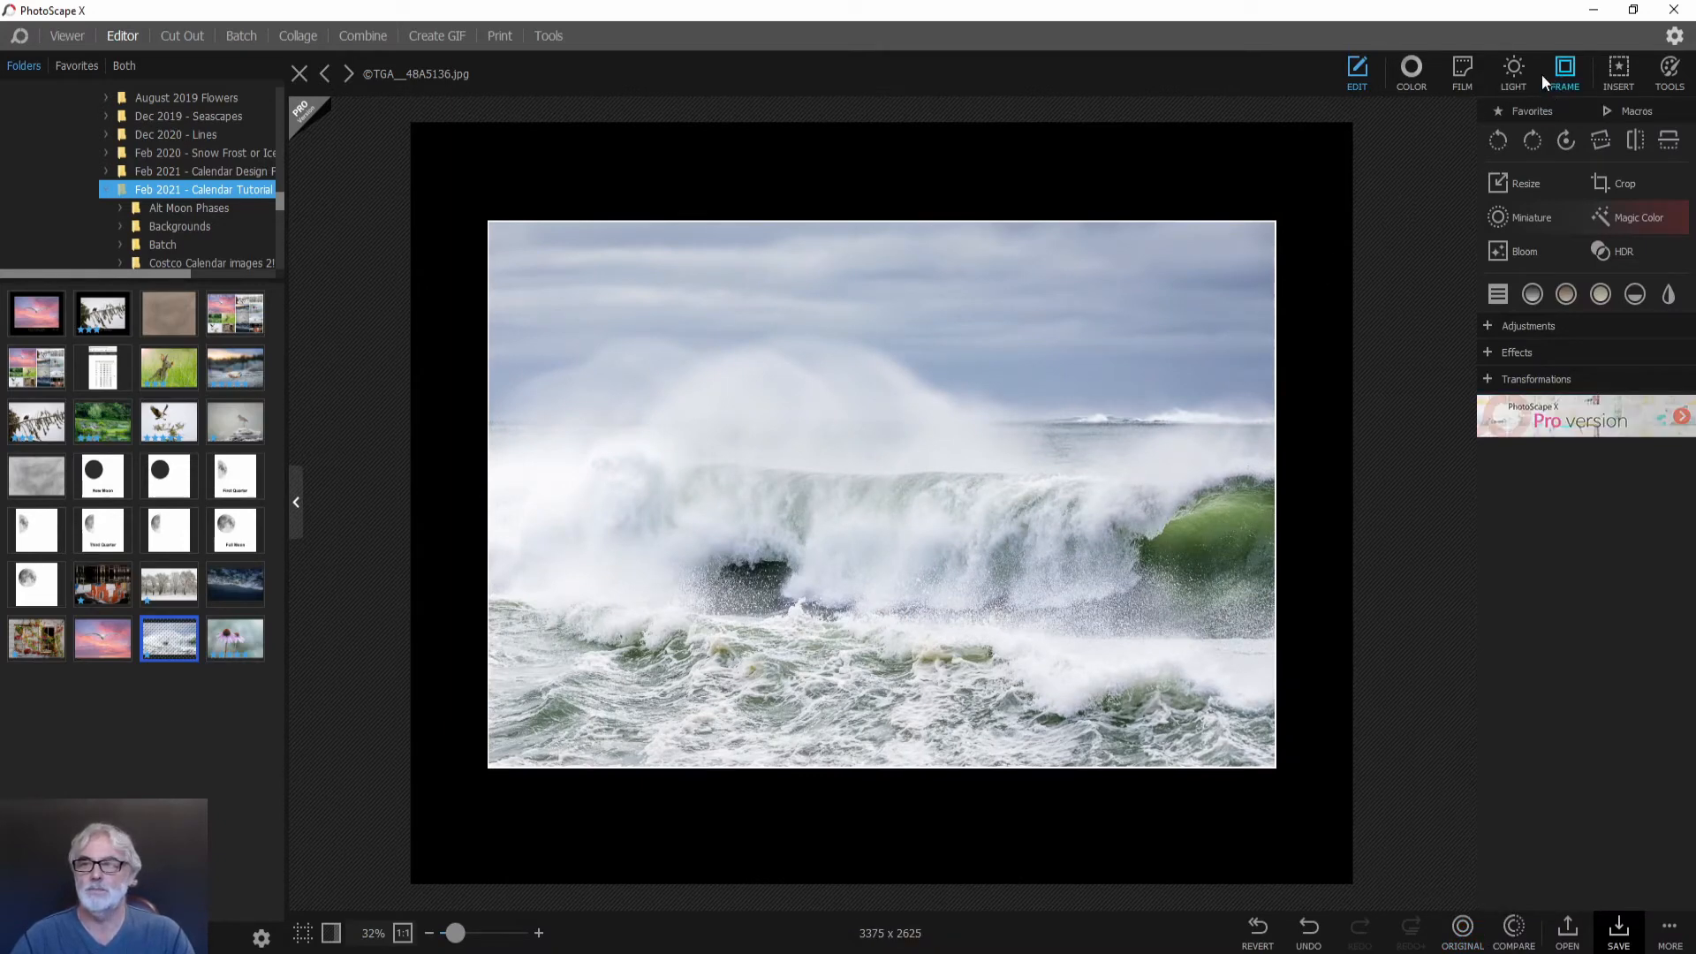
Draw a horizontal white line of thickness 30 directly against the wave photo's bottom edge as a spacing guide.
left_click(1614, 71)
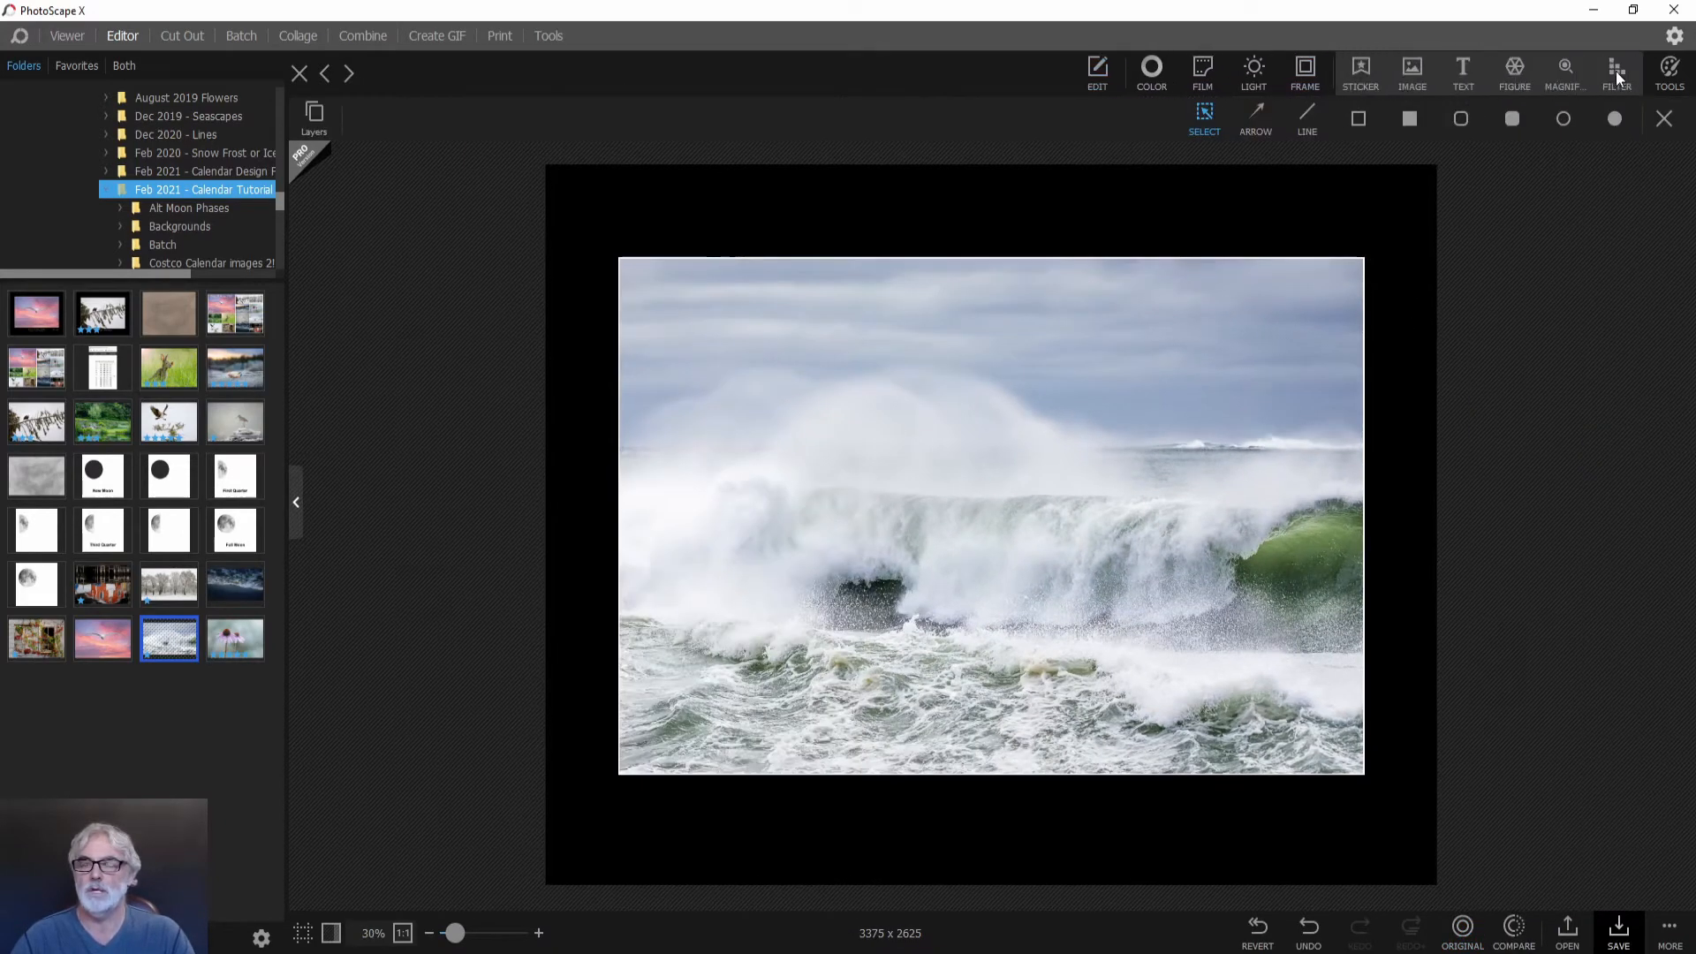
left_click(1311, 115)
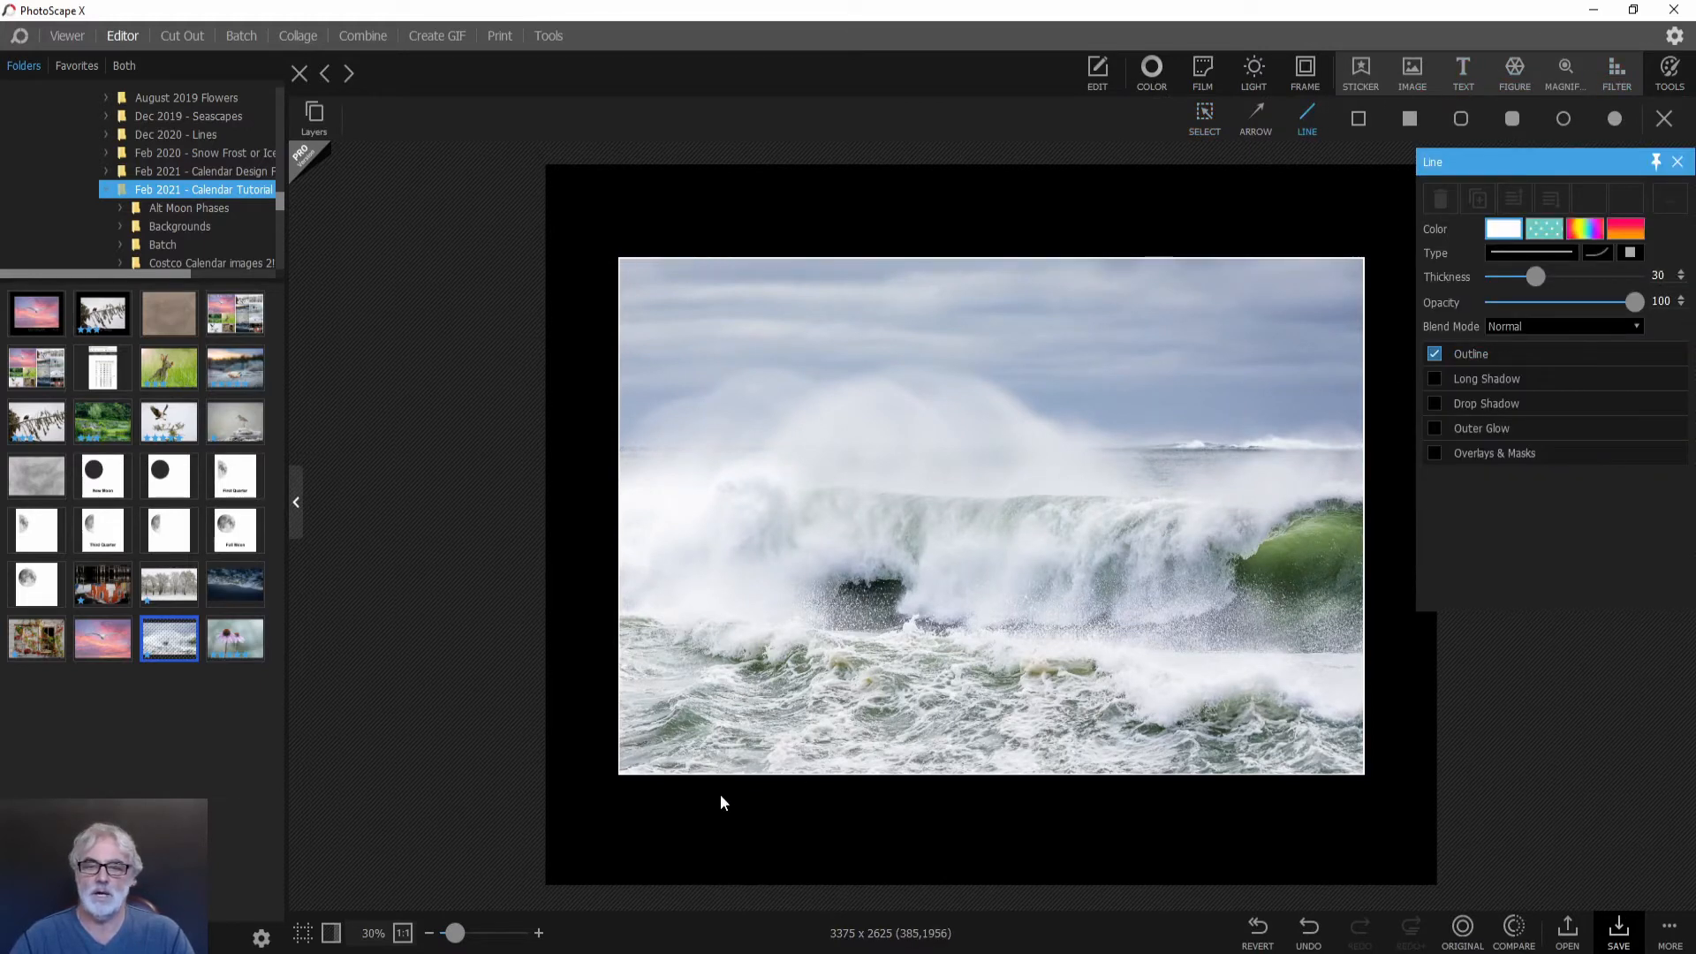
left_click_drag(716, 795, 1308, 802)
left_click_drag(1174, 794, 1171, 789)
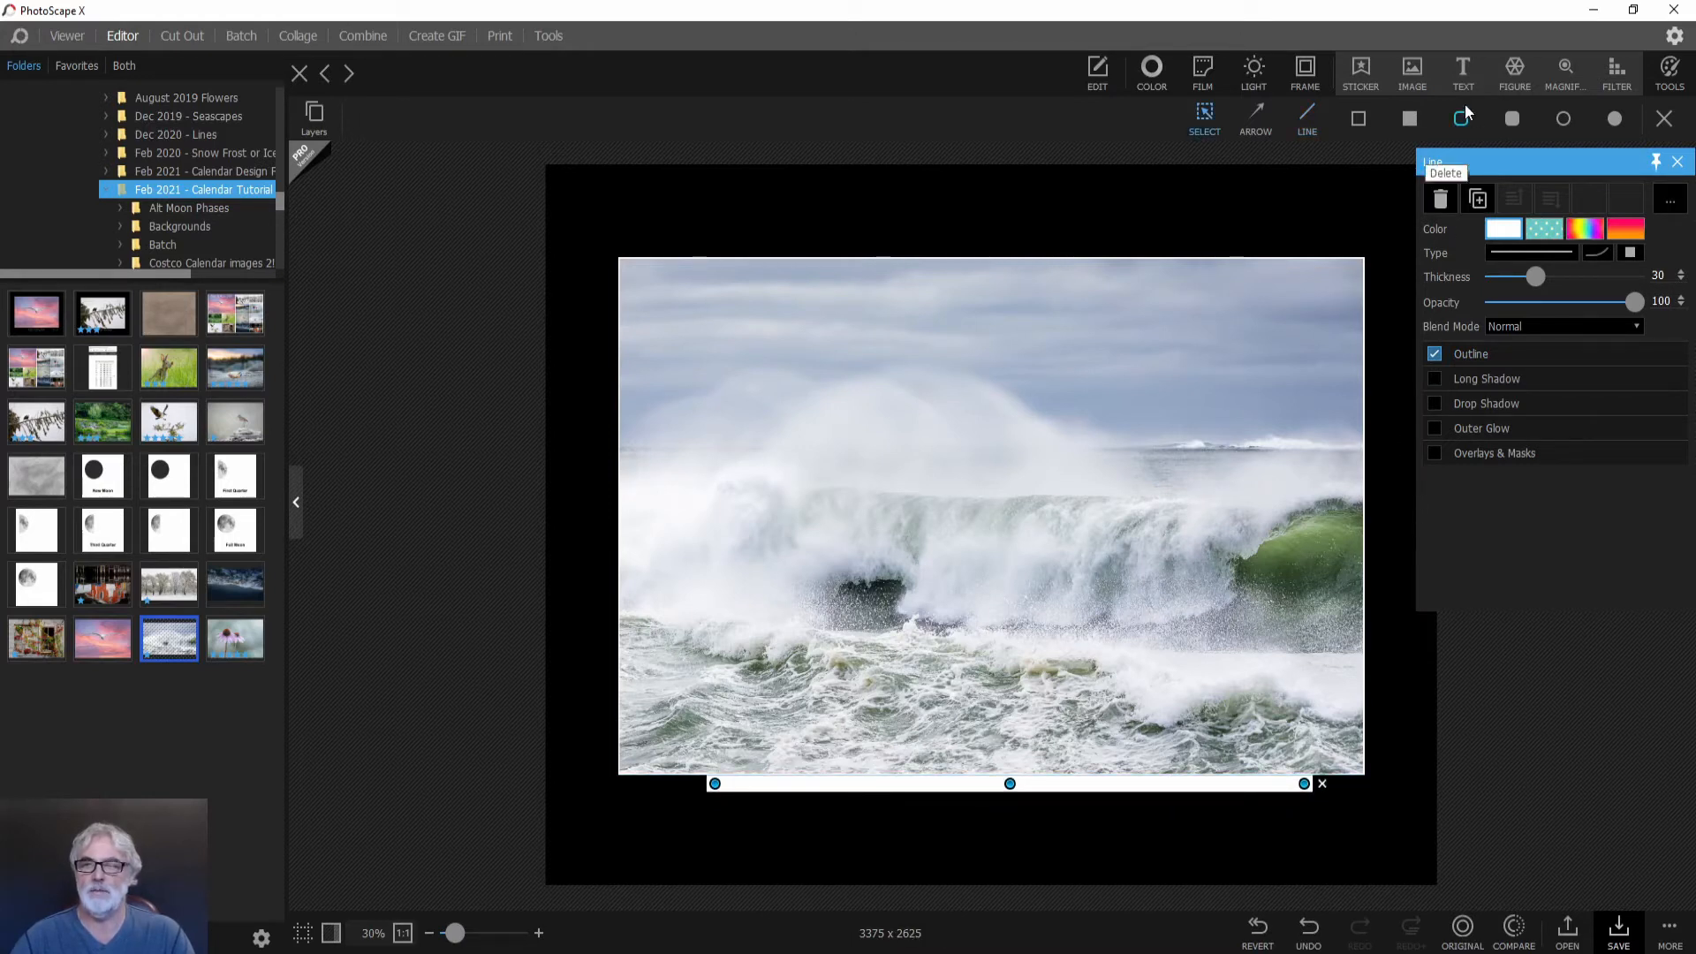
Add the caption text "Waves Crashing, Sandy Cove, Aspotogan" to the wave page.
left_click(1461, 75)
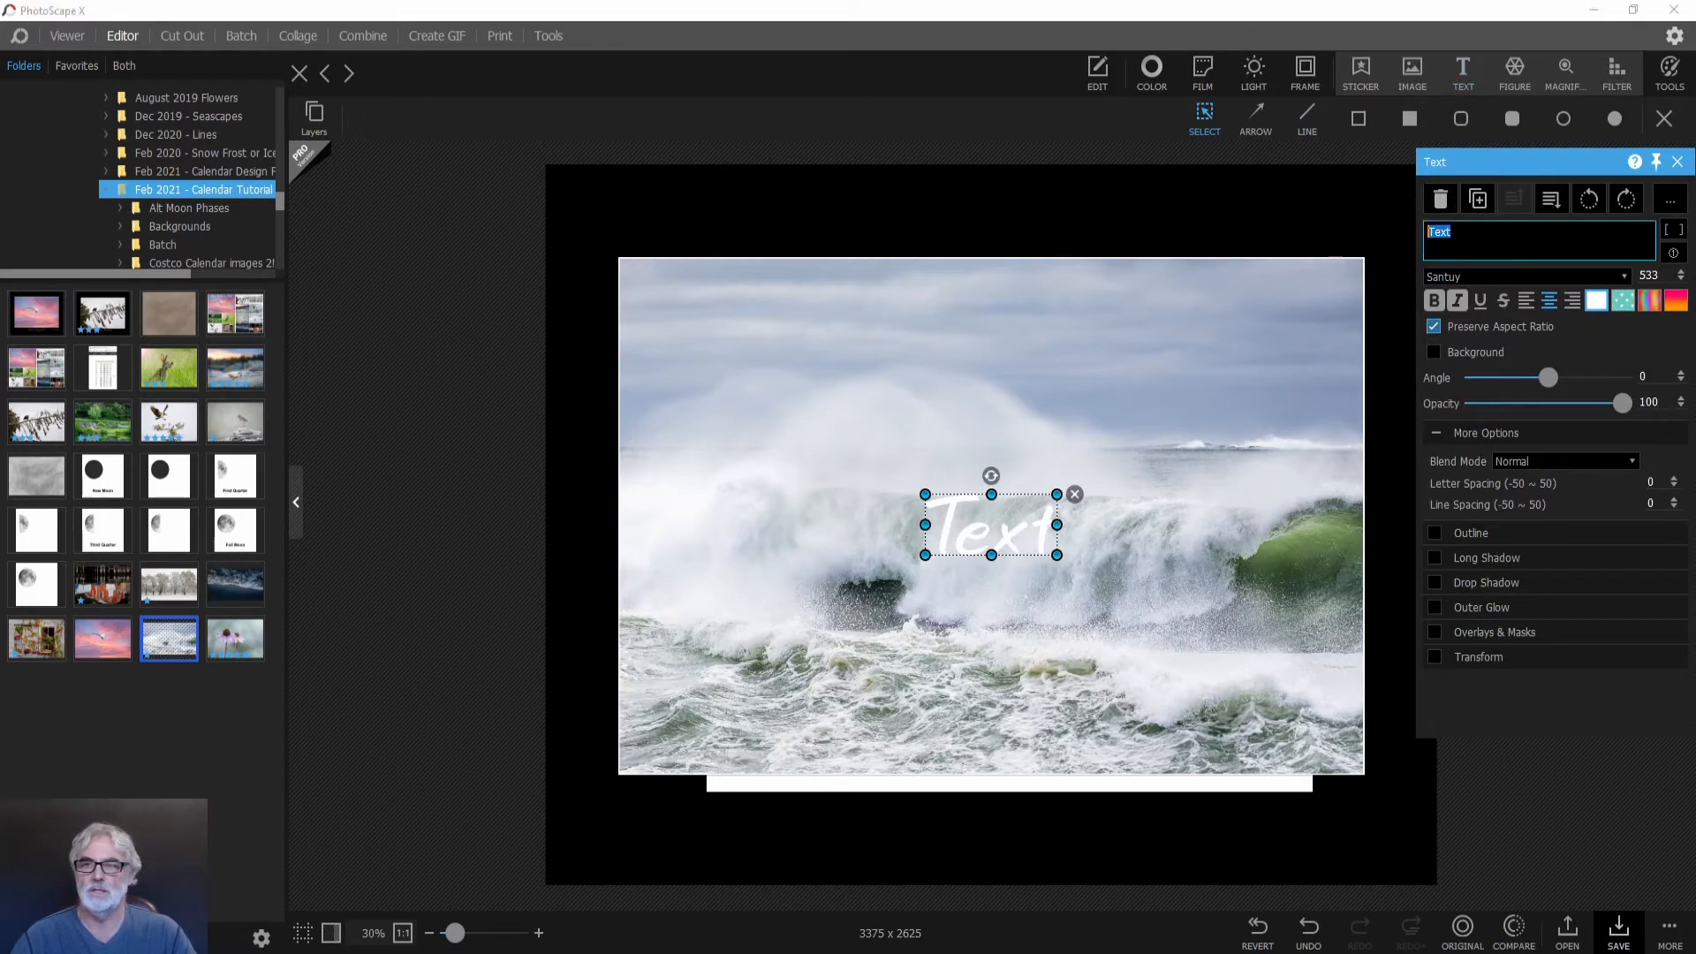
type("Waves")
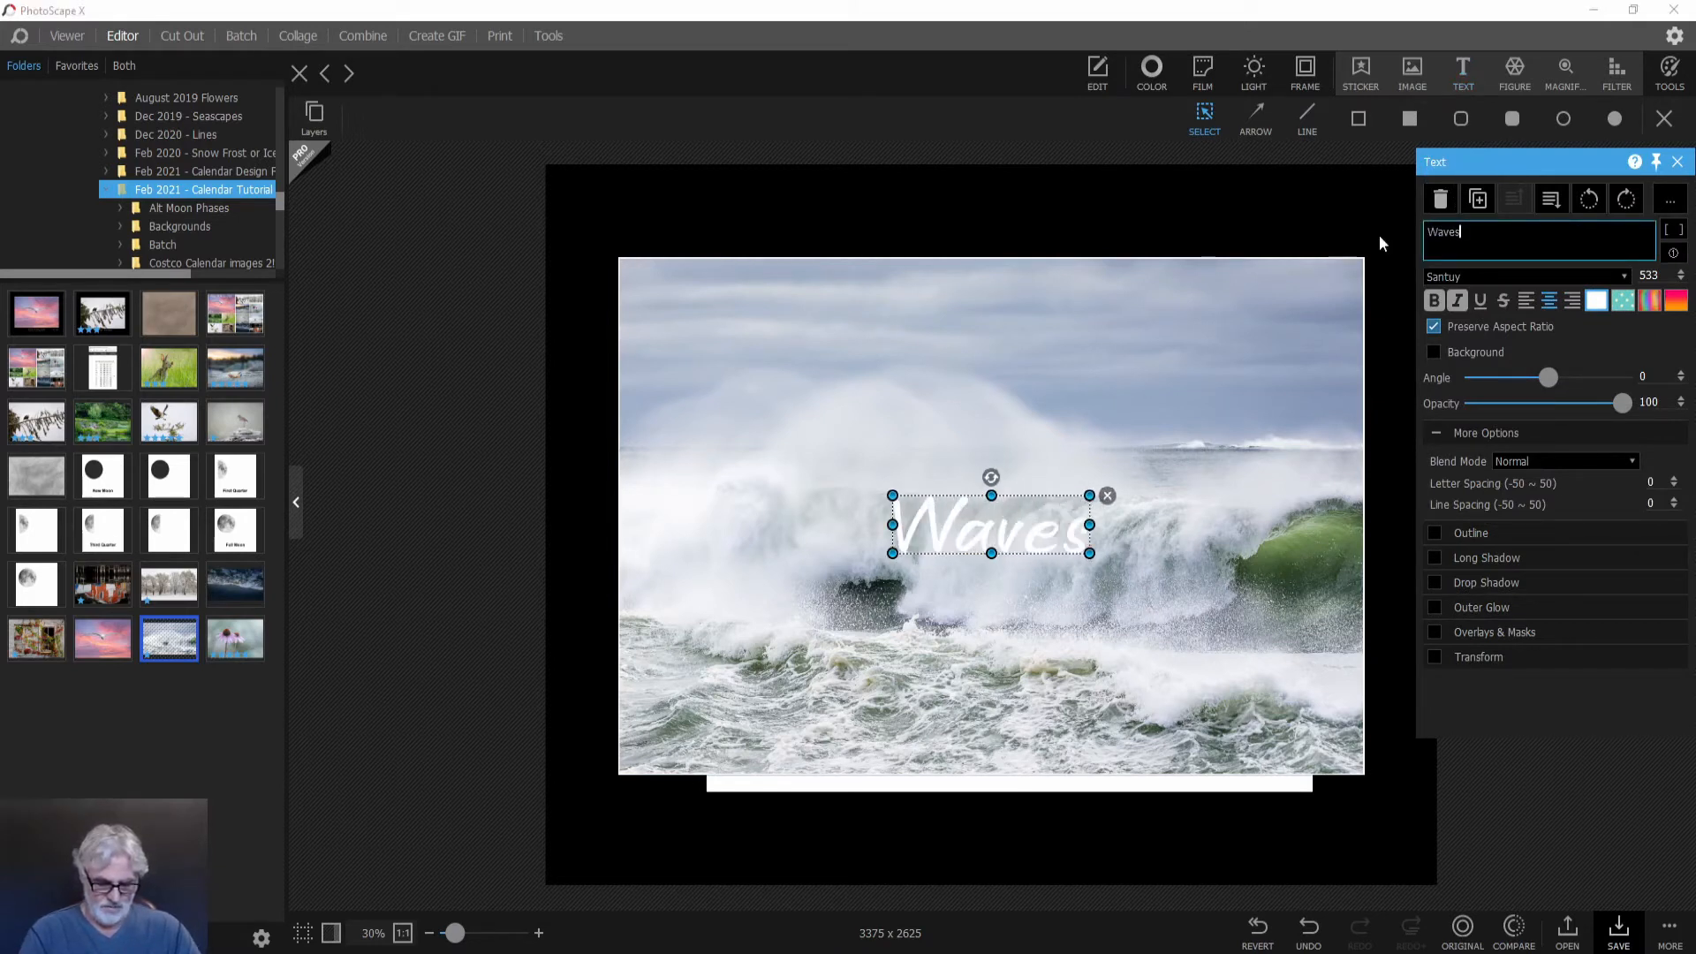
type(" Crashing")
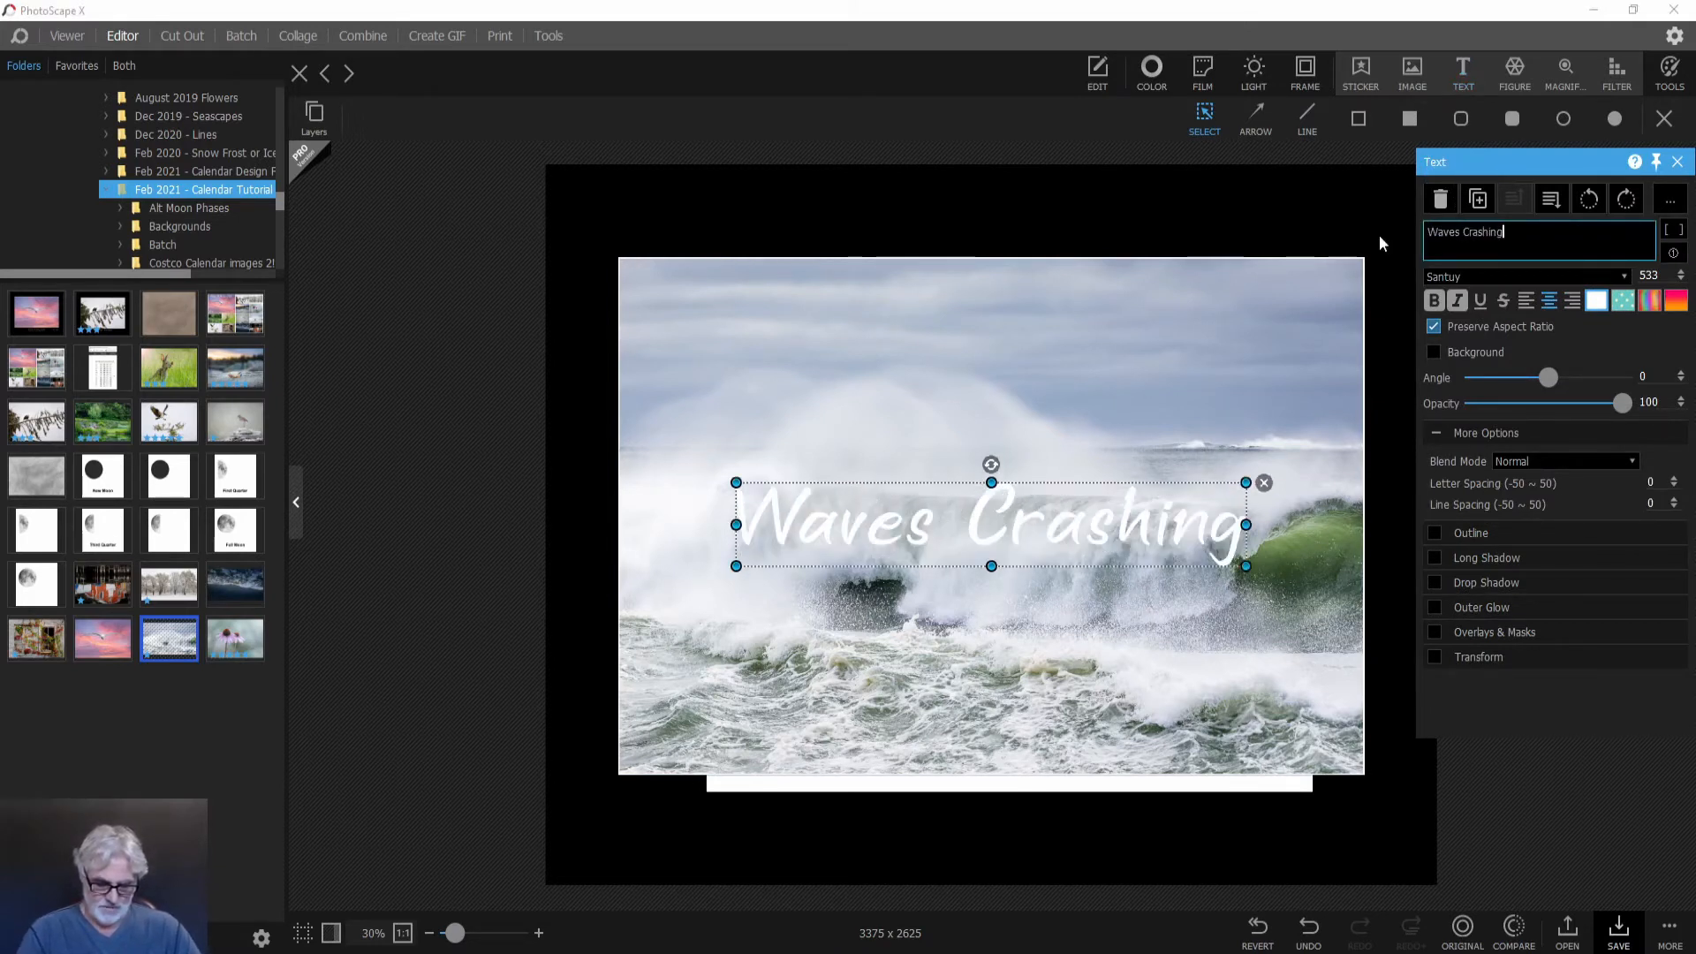
type(", Sandy")
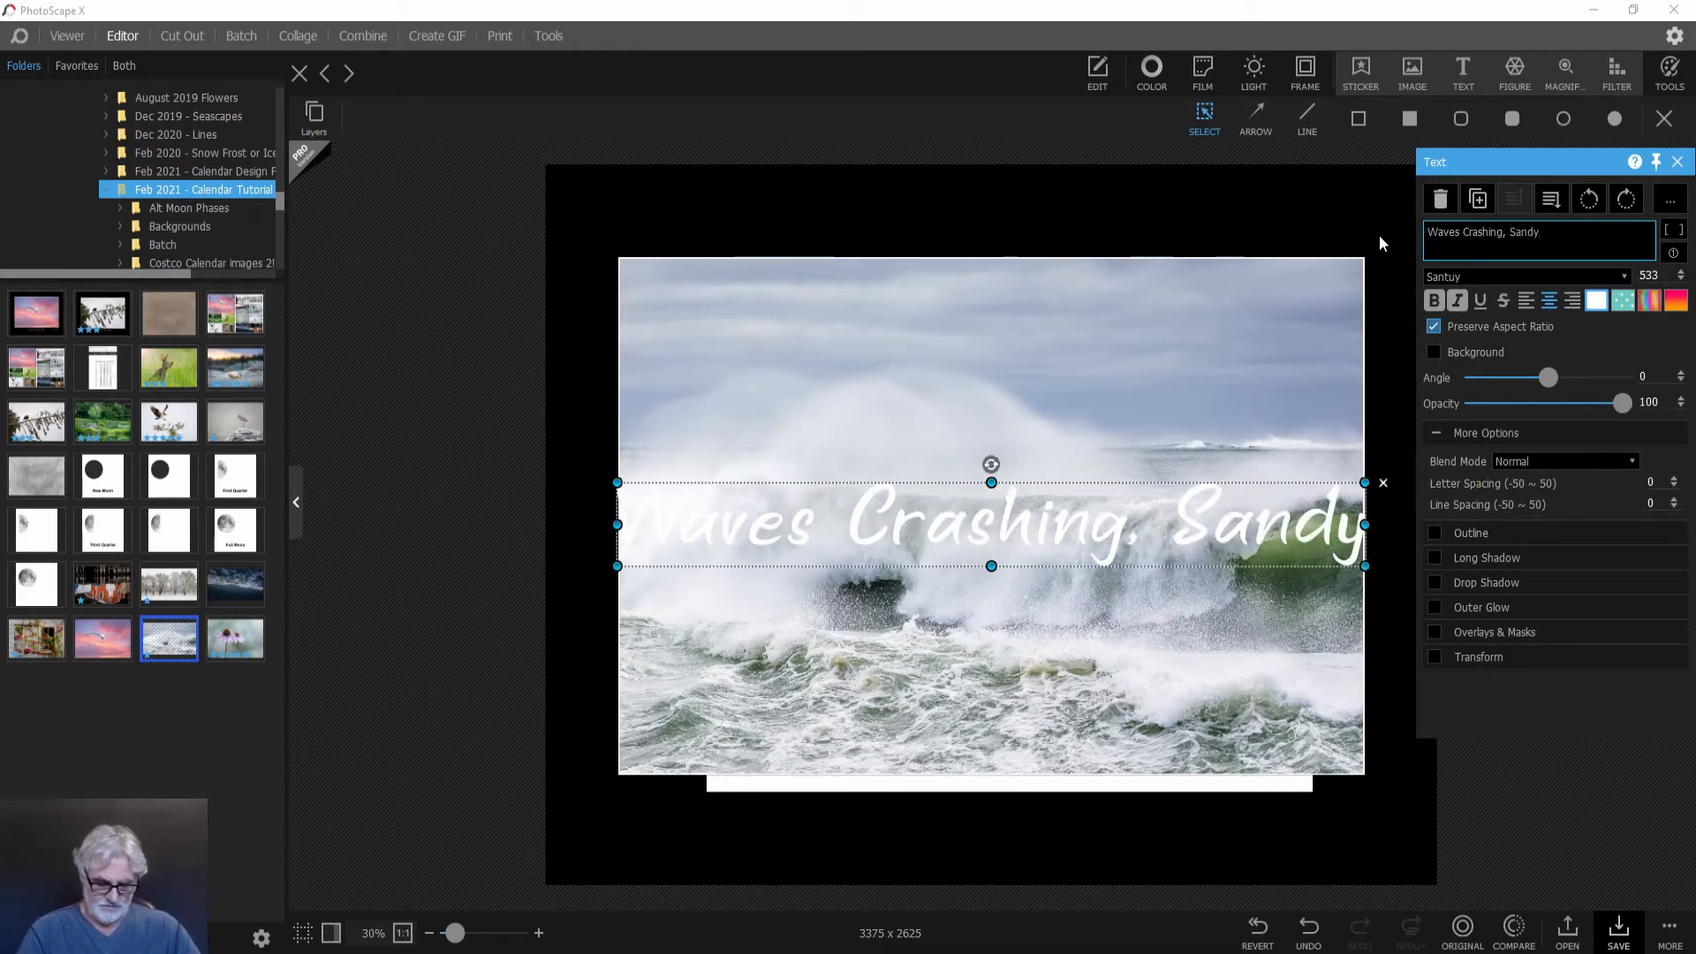
type(" Cove")
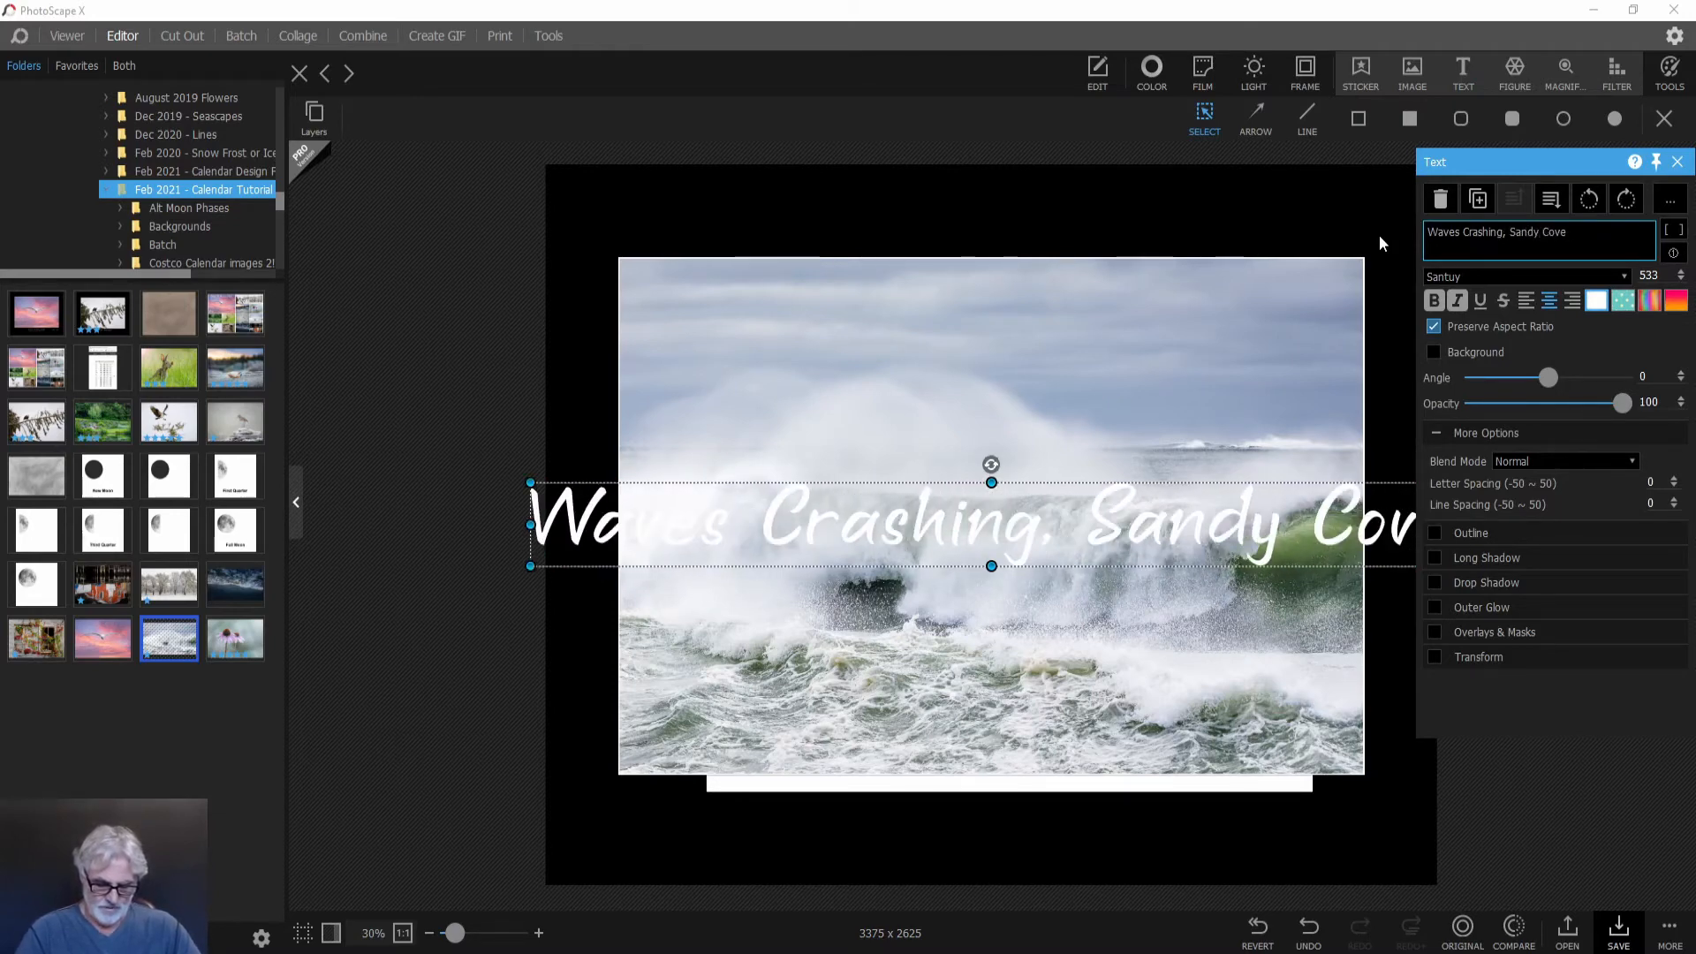
type(", Aspotogan")
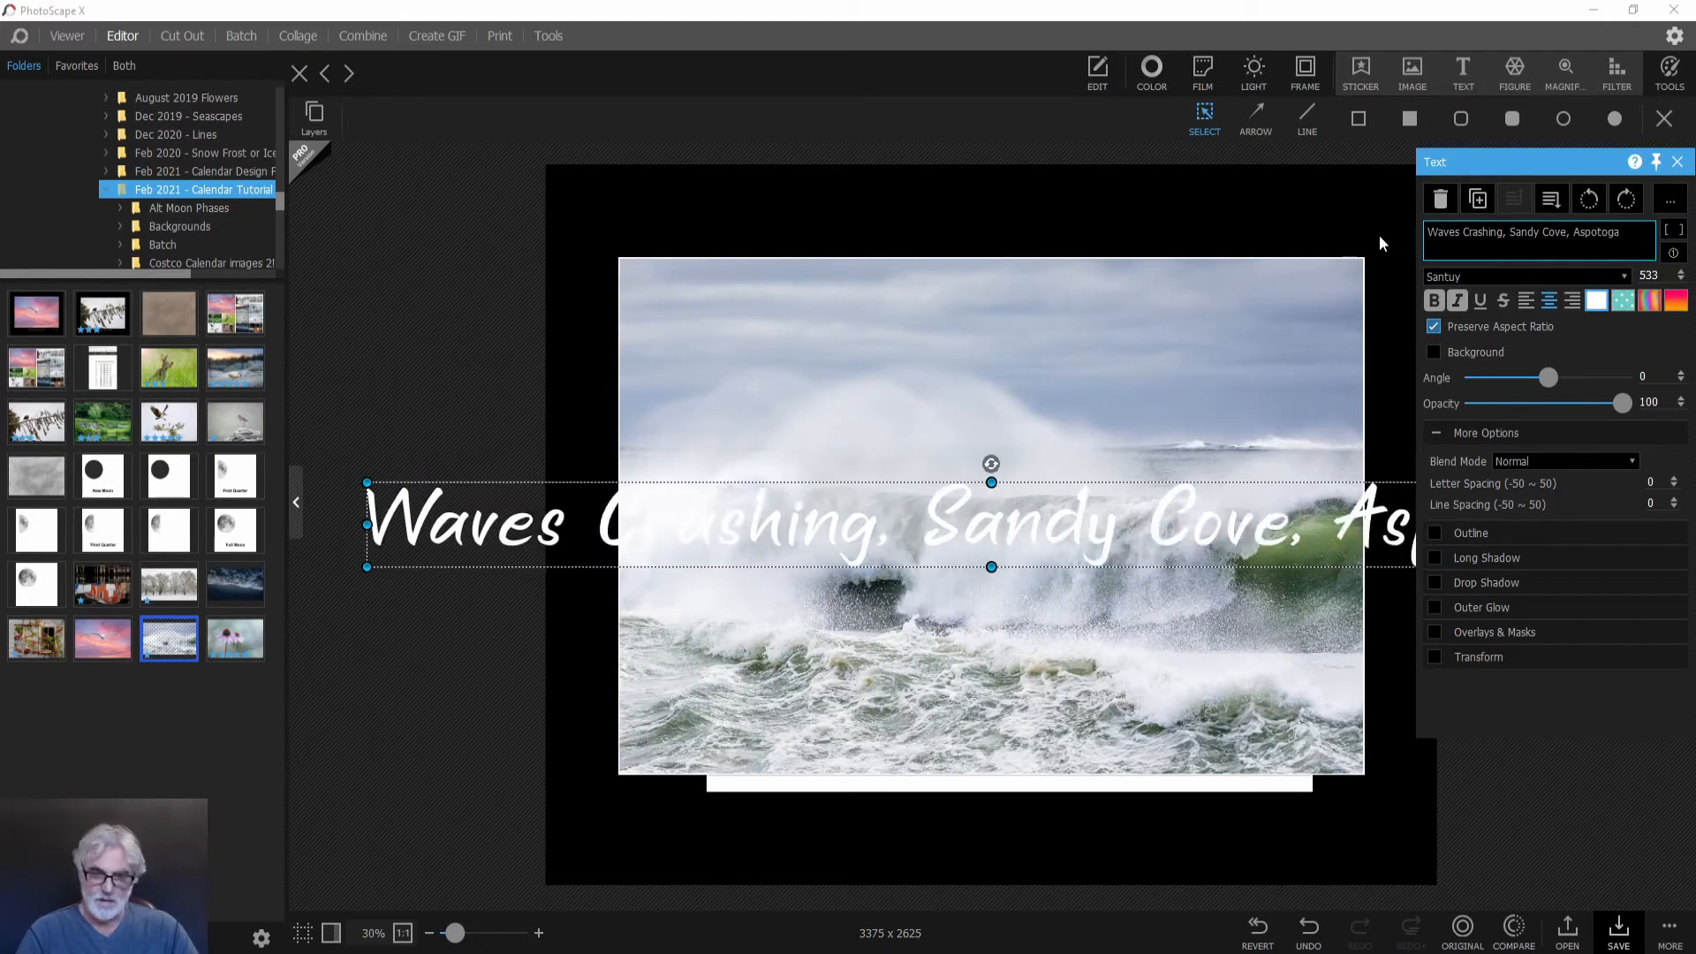
Set the wave caption's font size to 150 and its letter spacing to 50.
left_click(1657, 276)
left_click_drag(1658, 274, 1628, 272)
type("150")
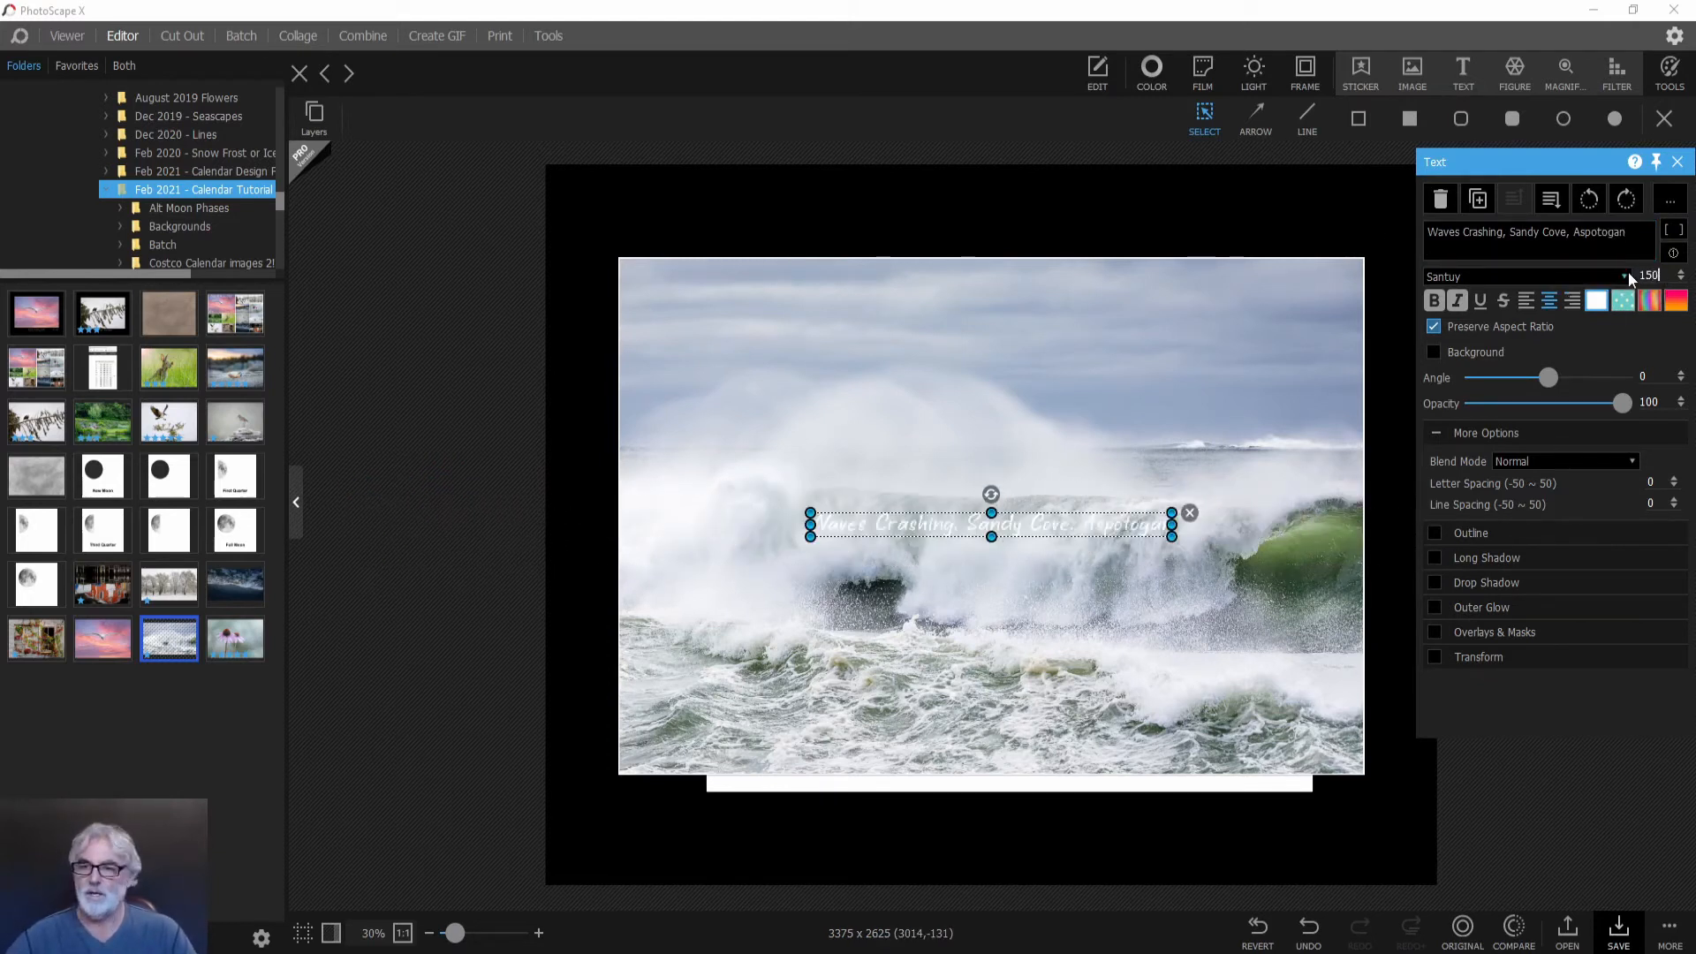
left_click(1636, 483)
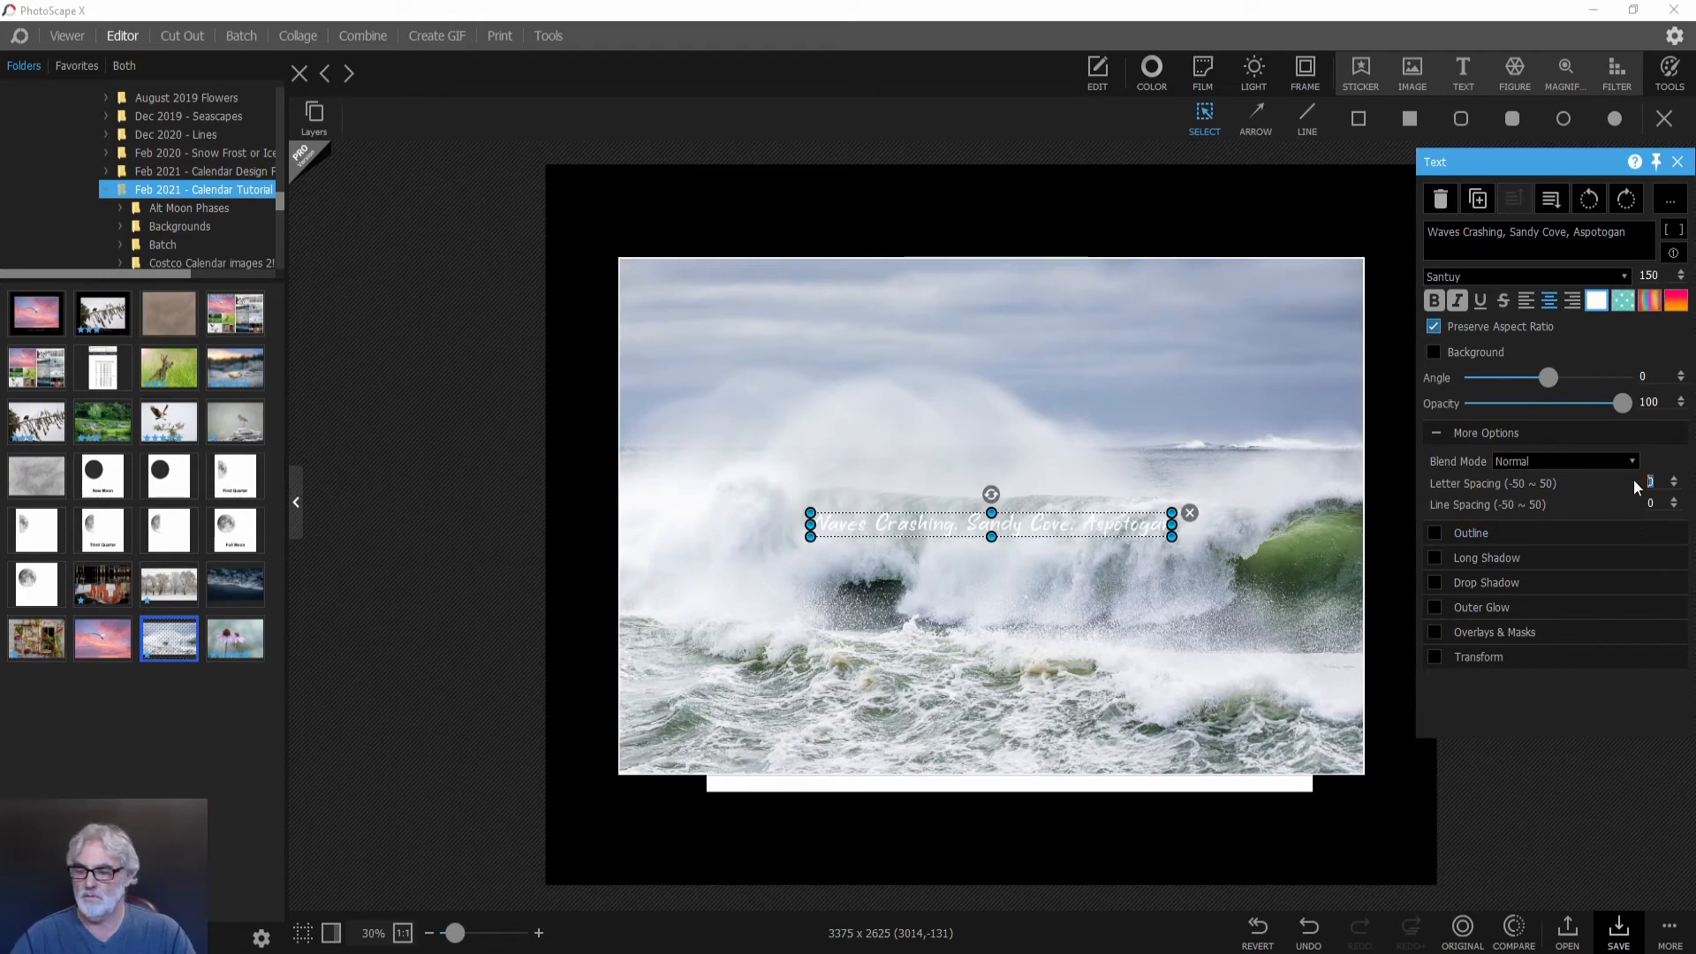
type("50")
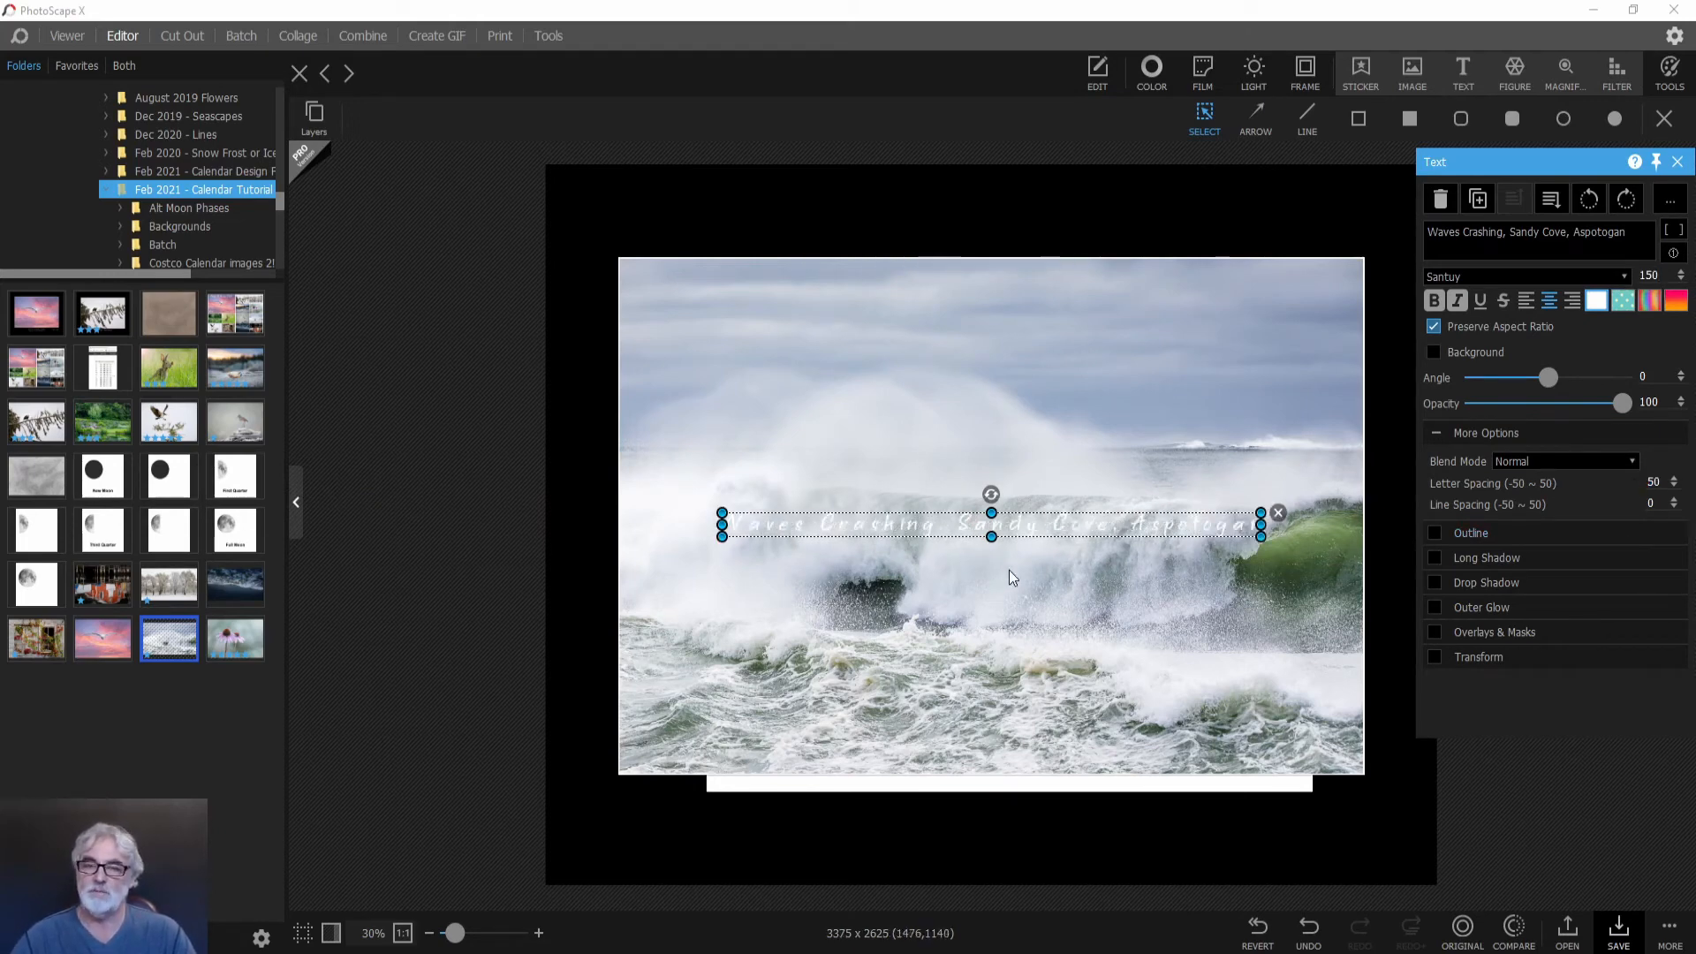
Place the caption centred below the wave photo, directly beneath the white guide line, and delete that line.
left_click_drag(1052, 526, 1050, 810)
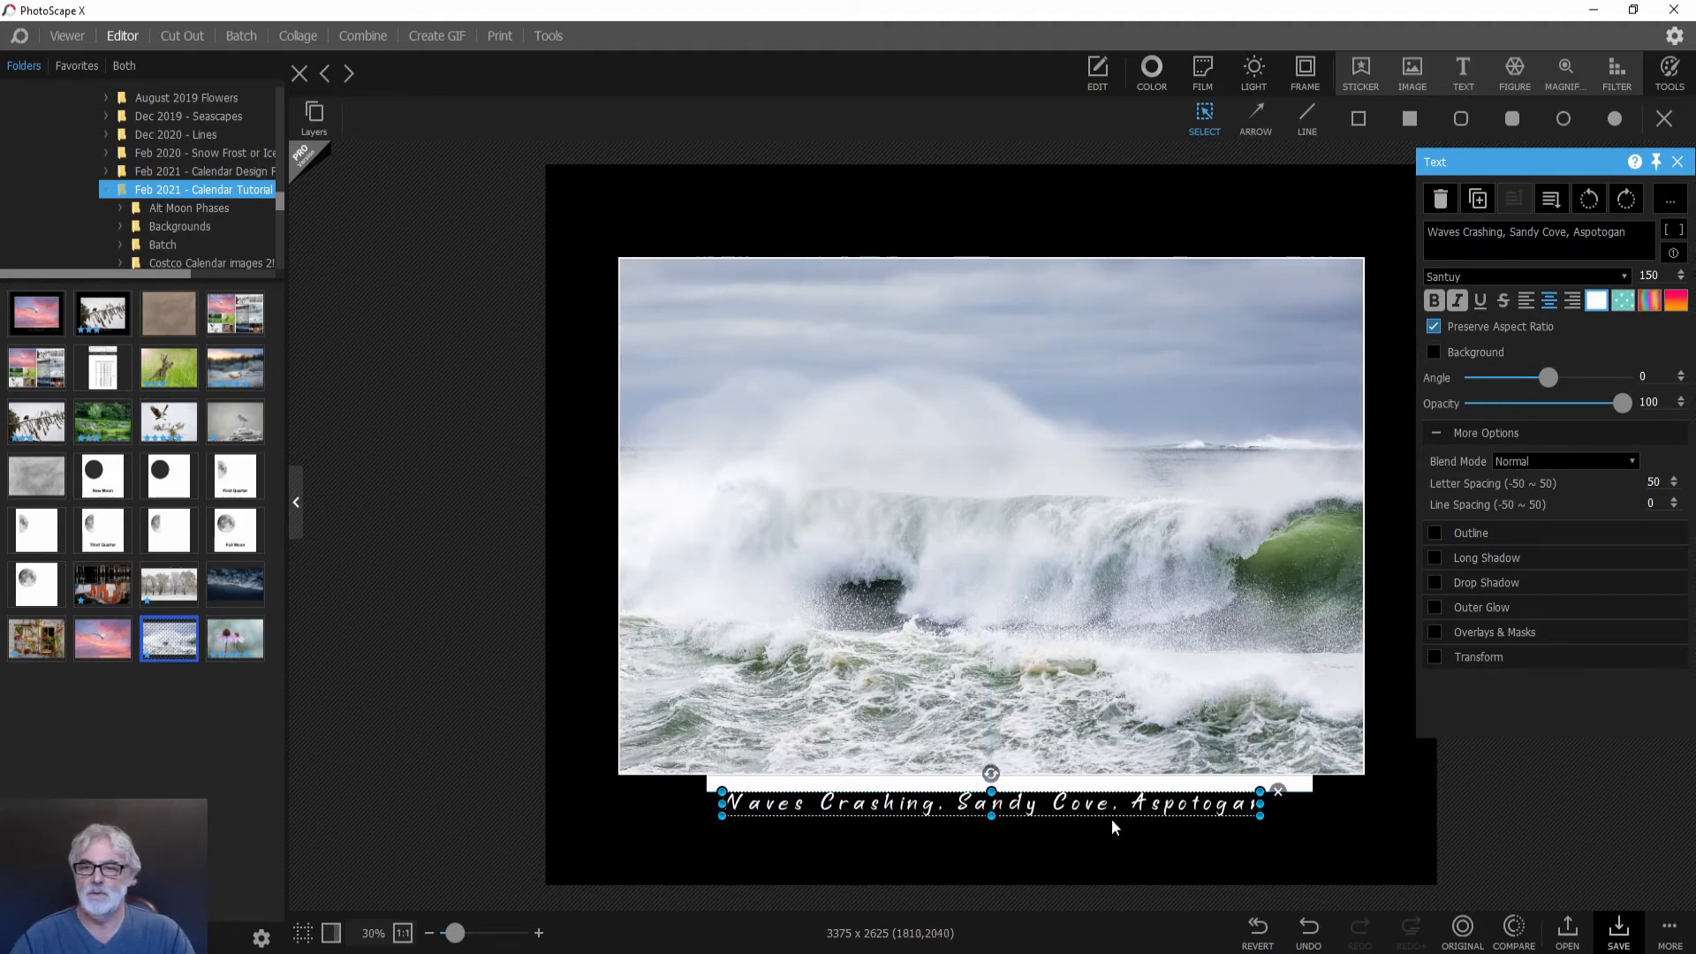
left_click(1297, 785)
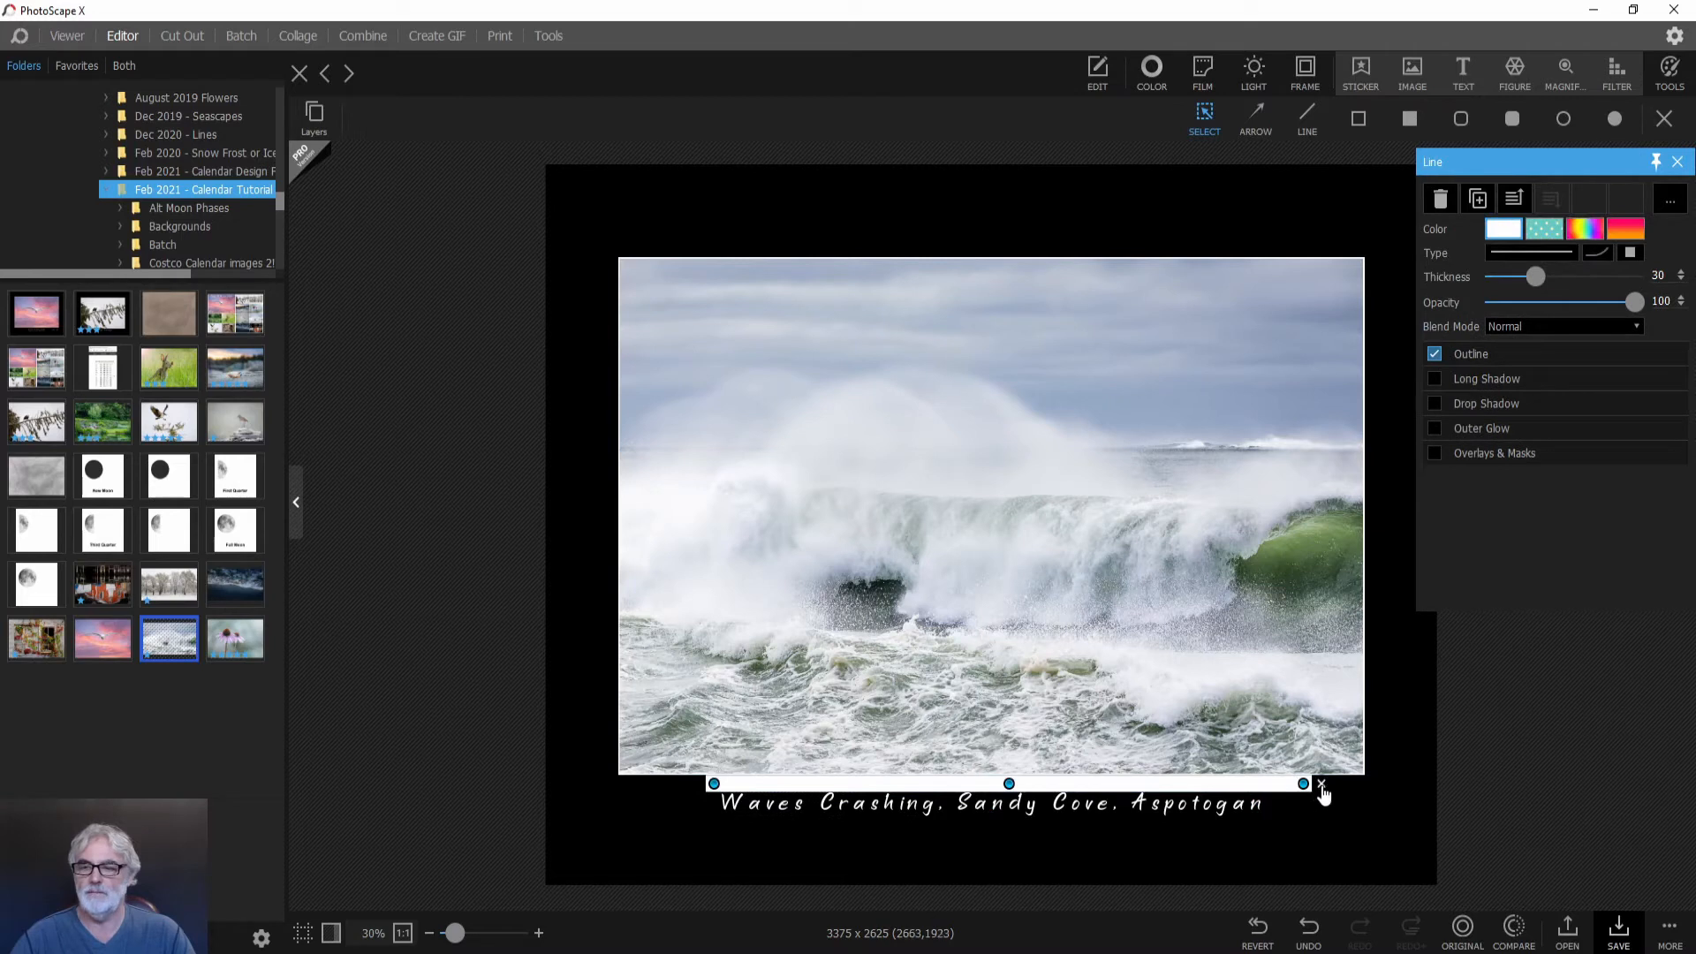
left_click(1320, 784)
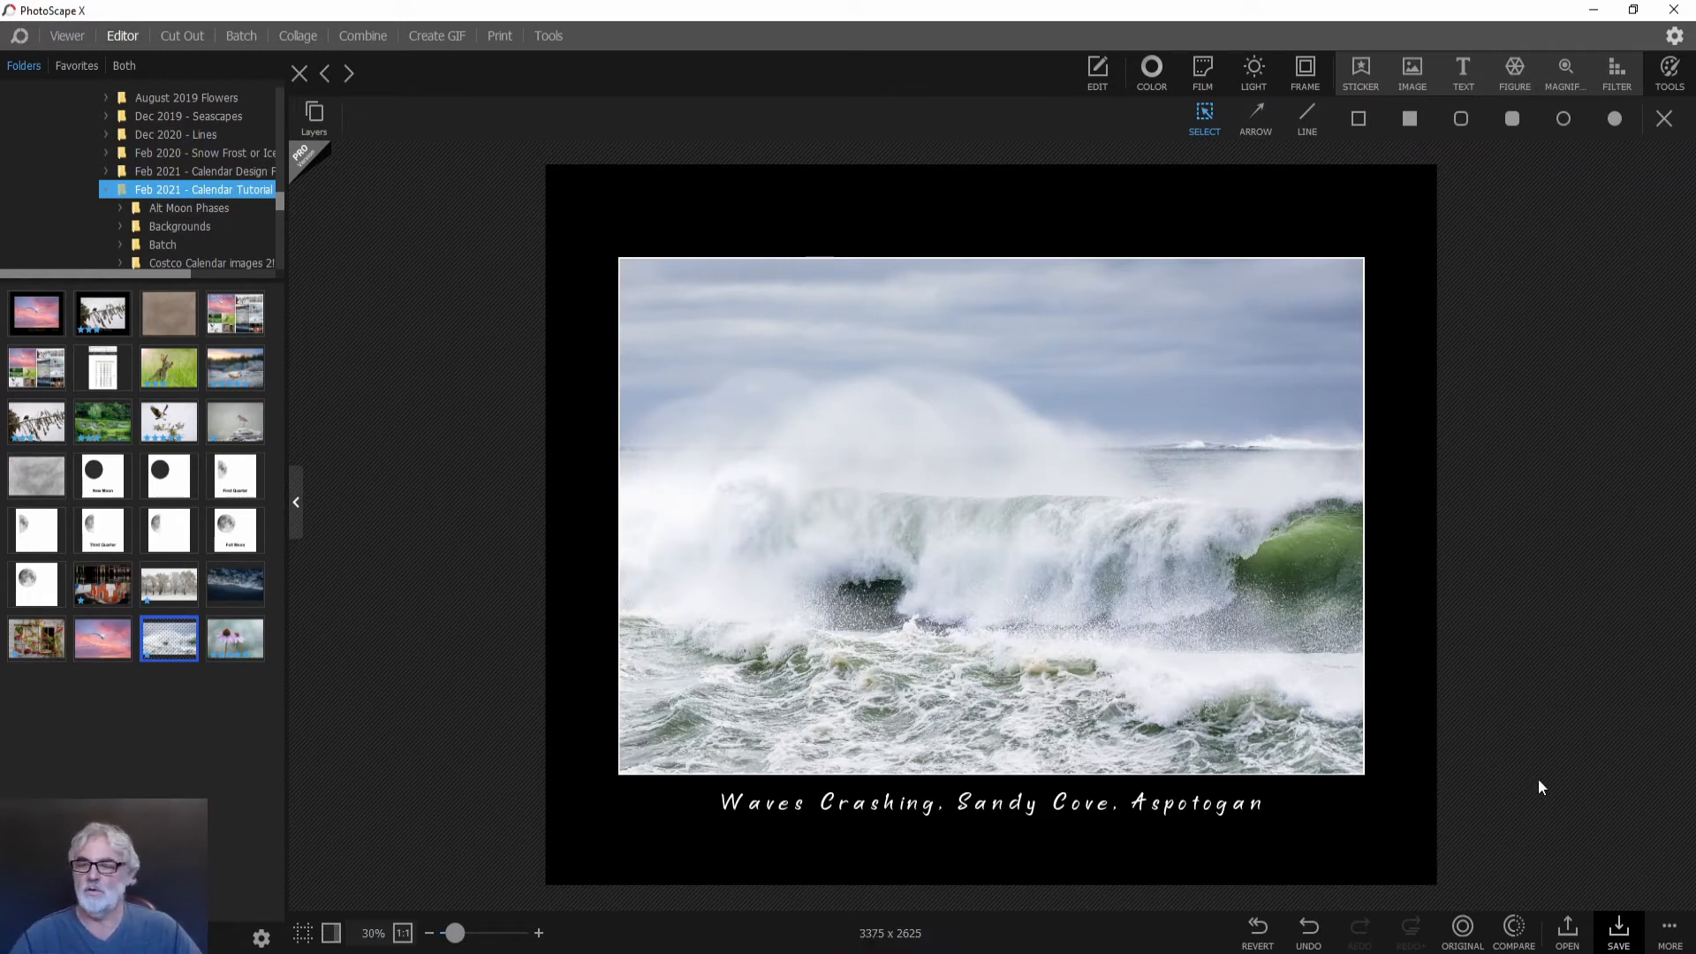
Save the wave page as a new JPEG named 10Oct_©TGA__48A5136.jpg in the Feb 2021 - Calendar Tutorial Files folder.
left_click(1618, 928)
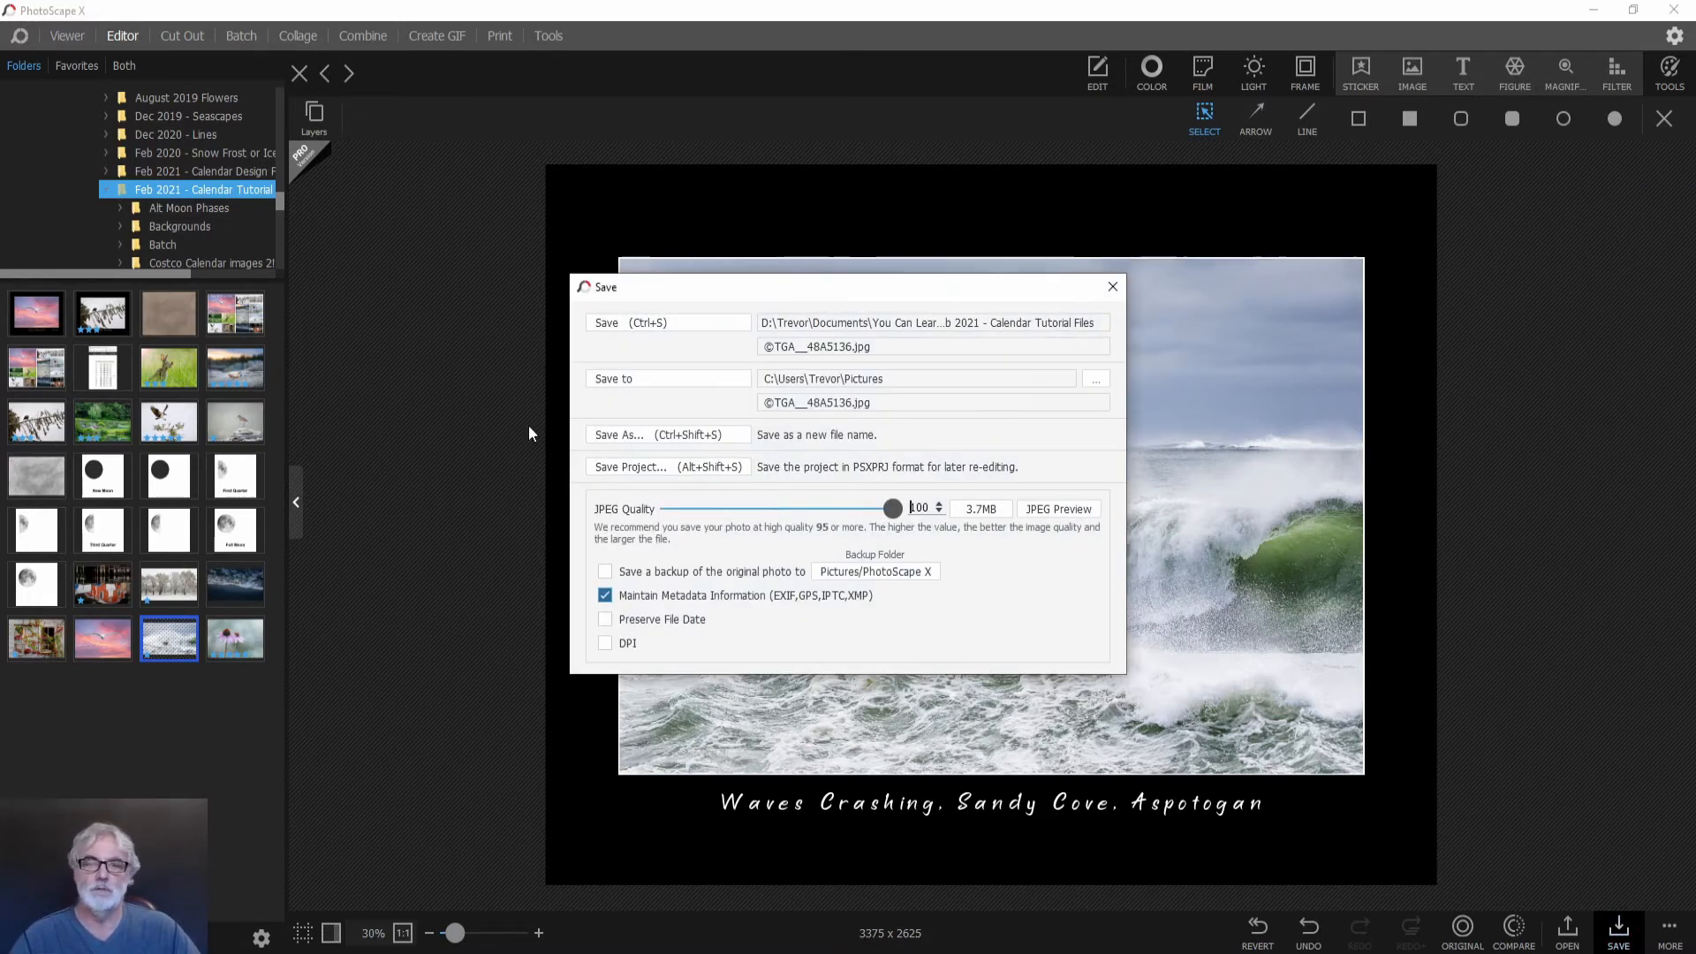
left_click(608, 434)
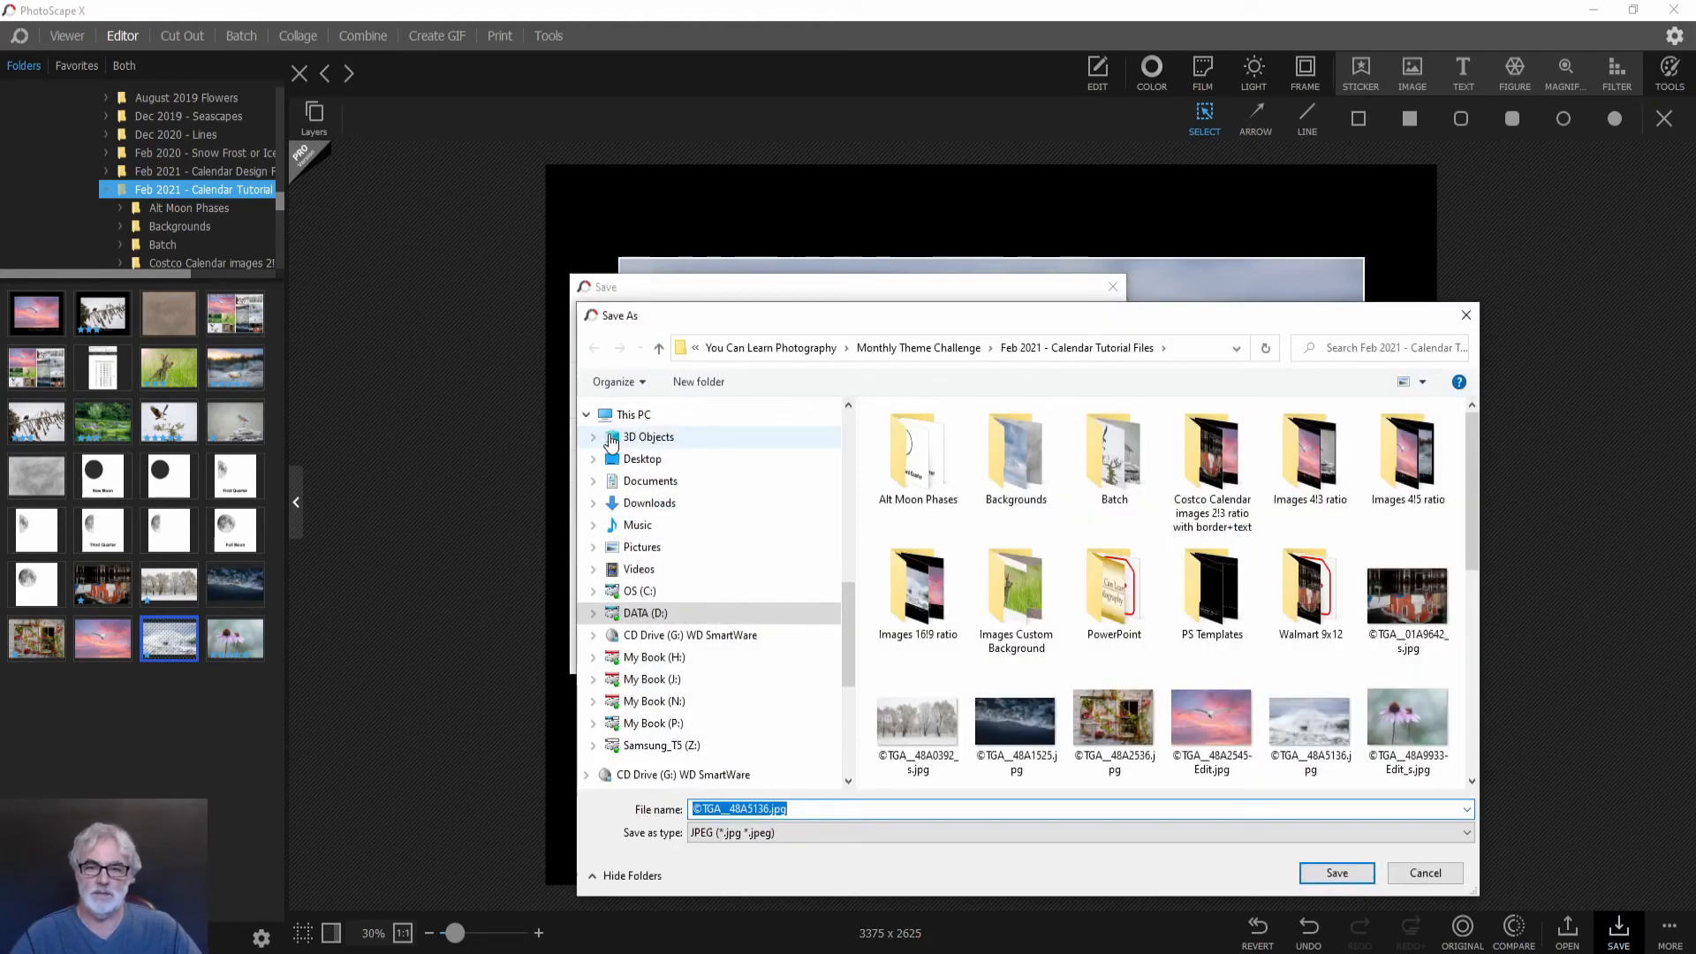
key("Home")
type("10")
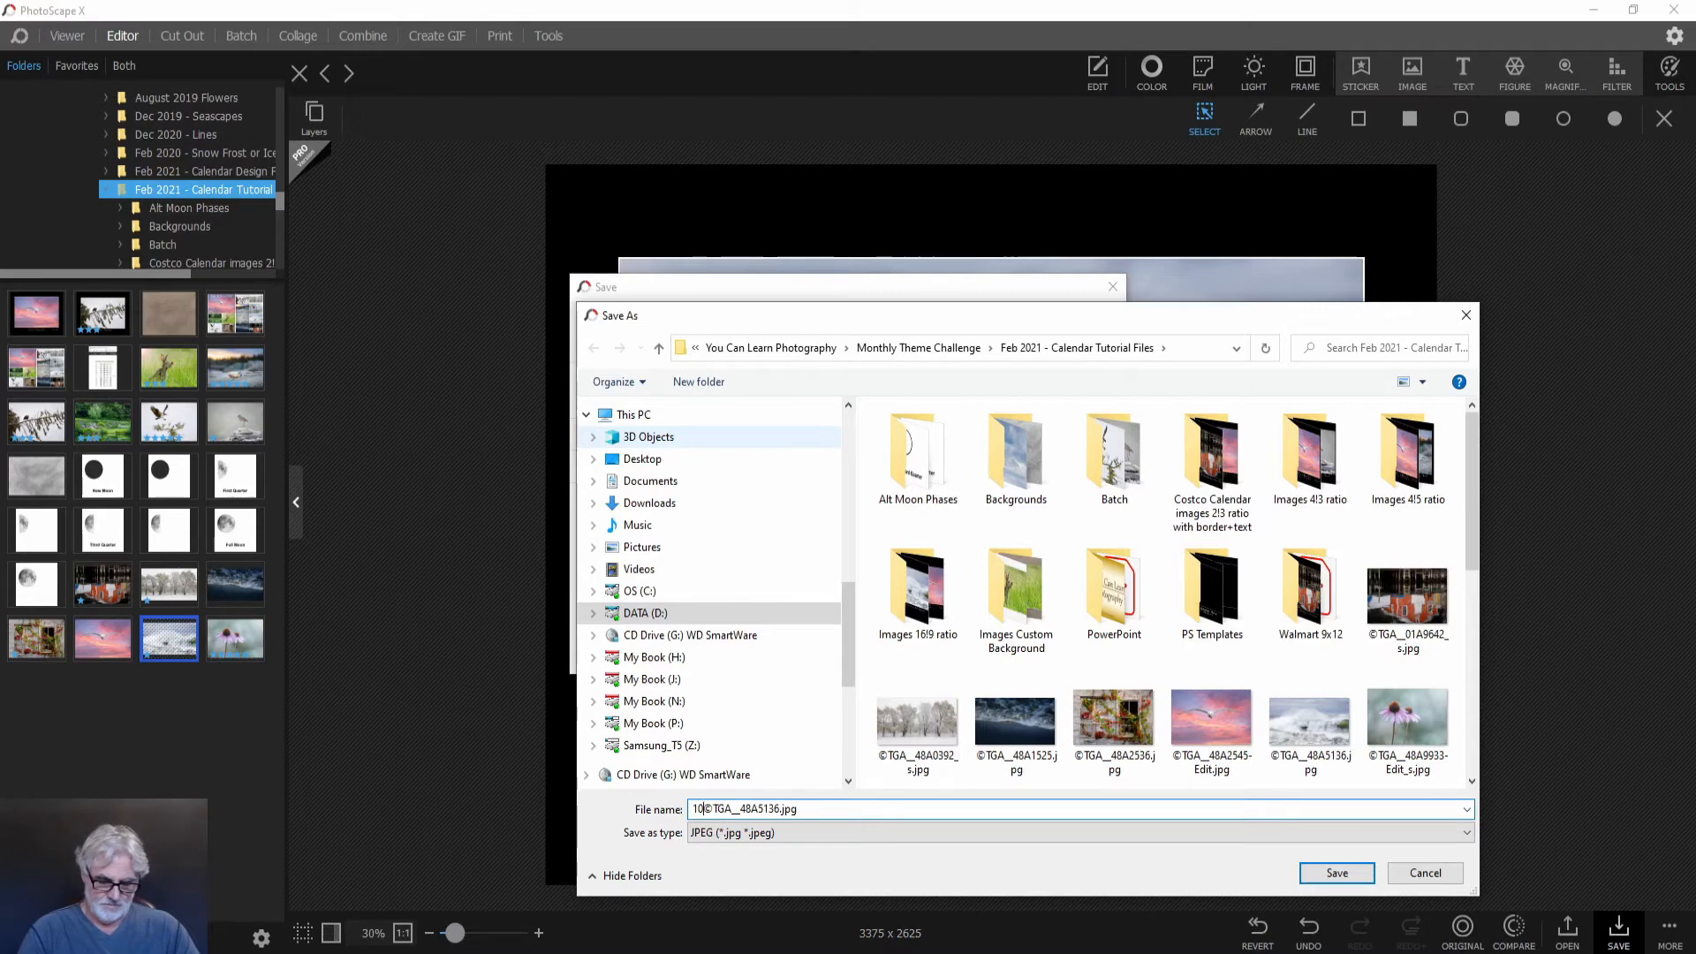
type("_Oct")
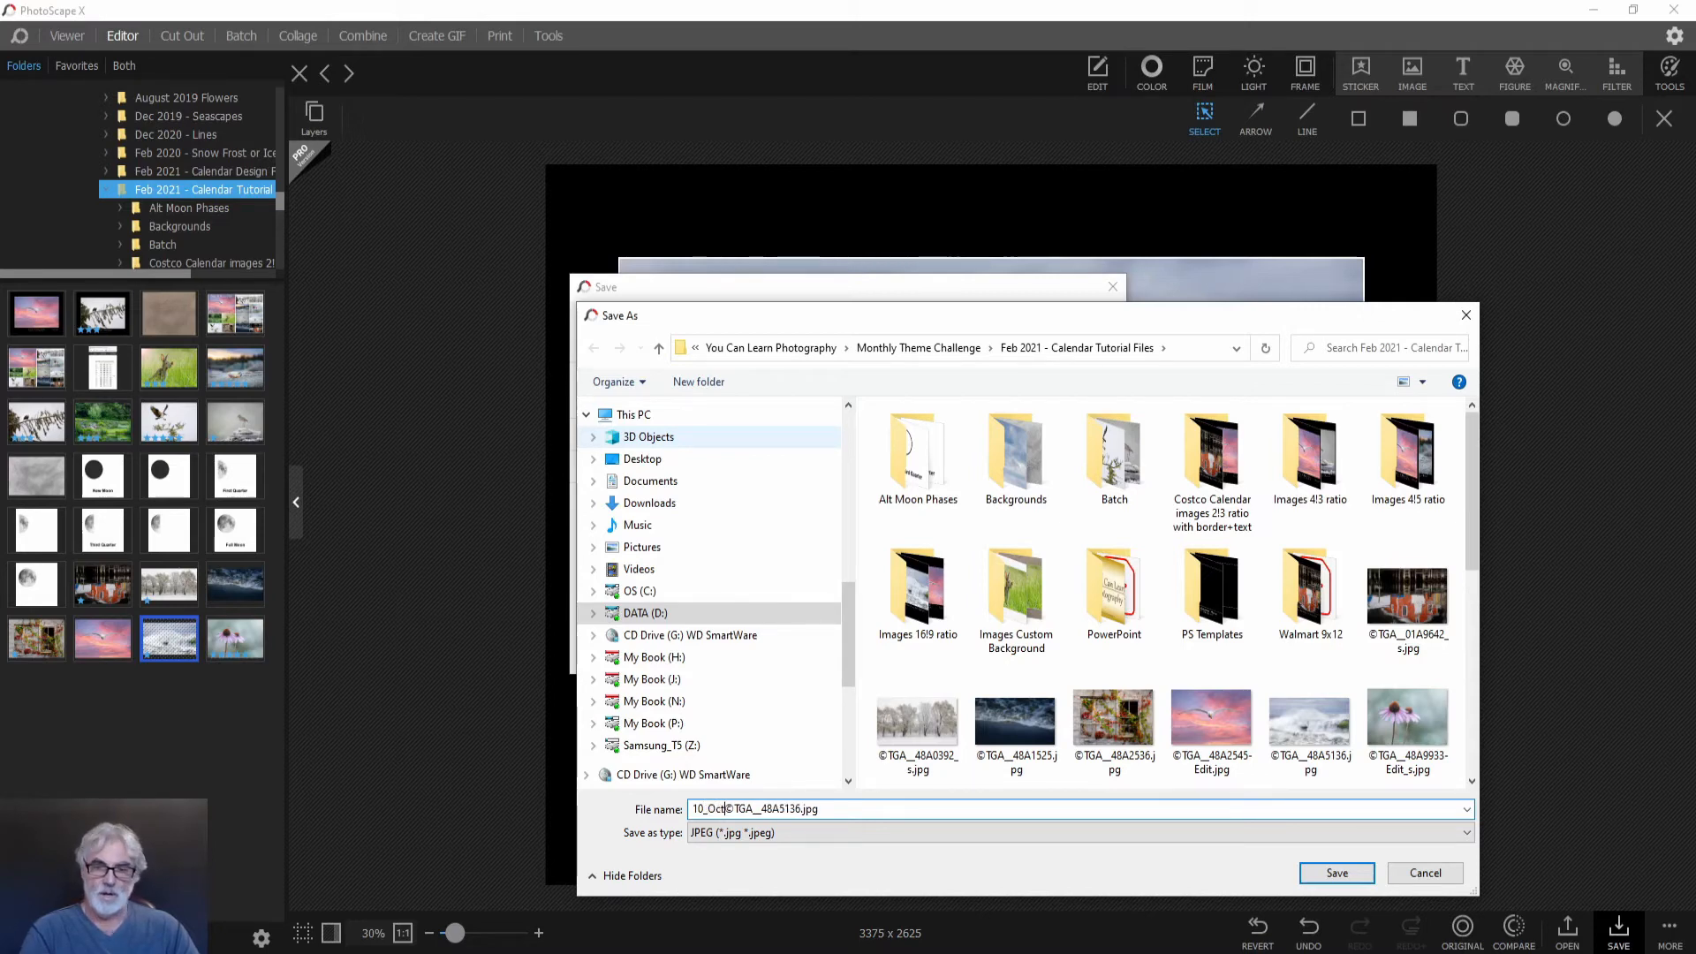
key("BackSpace")
key("BackSpace")
key("BackSpace")
key("BackSpace")
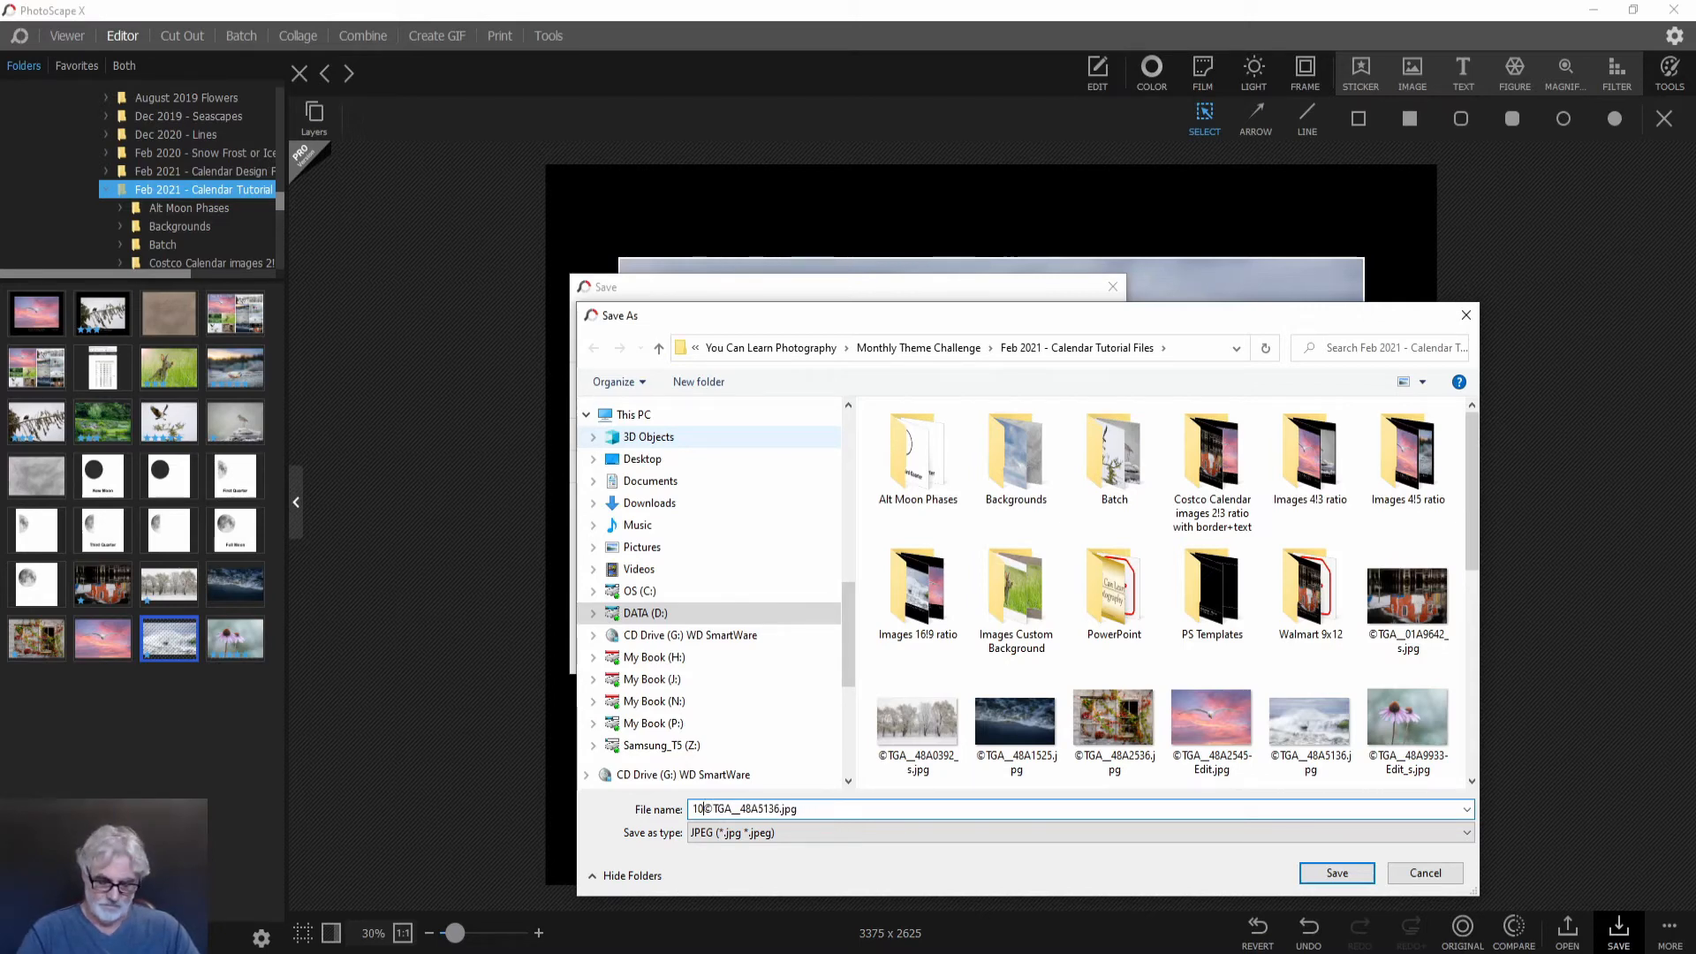
type("Oct")
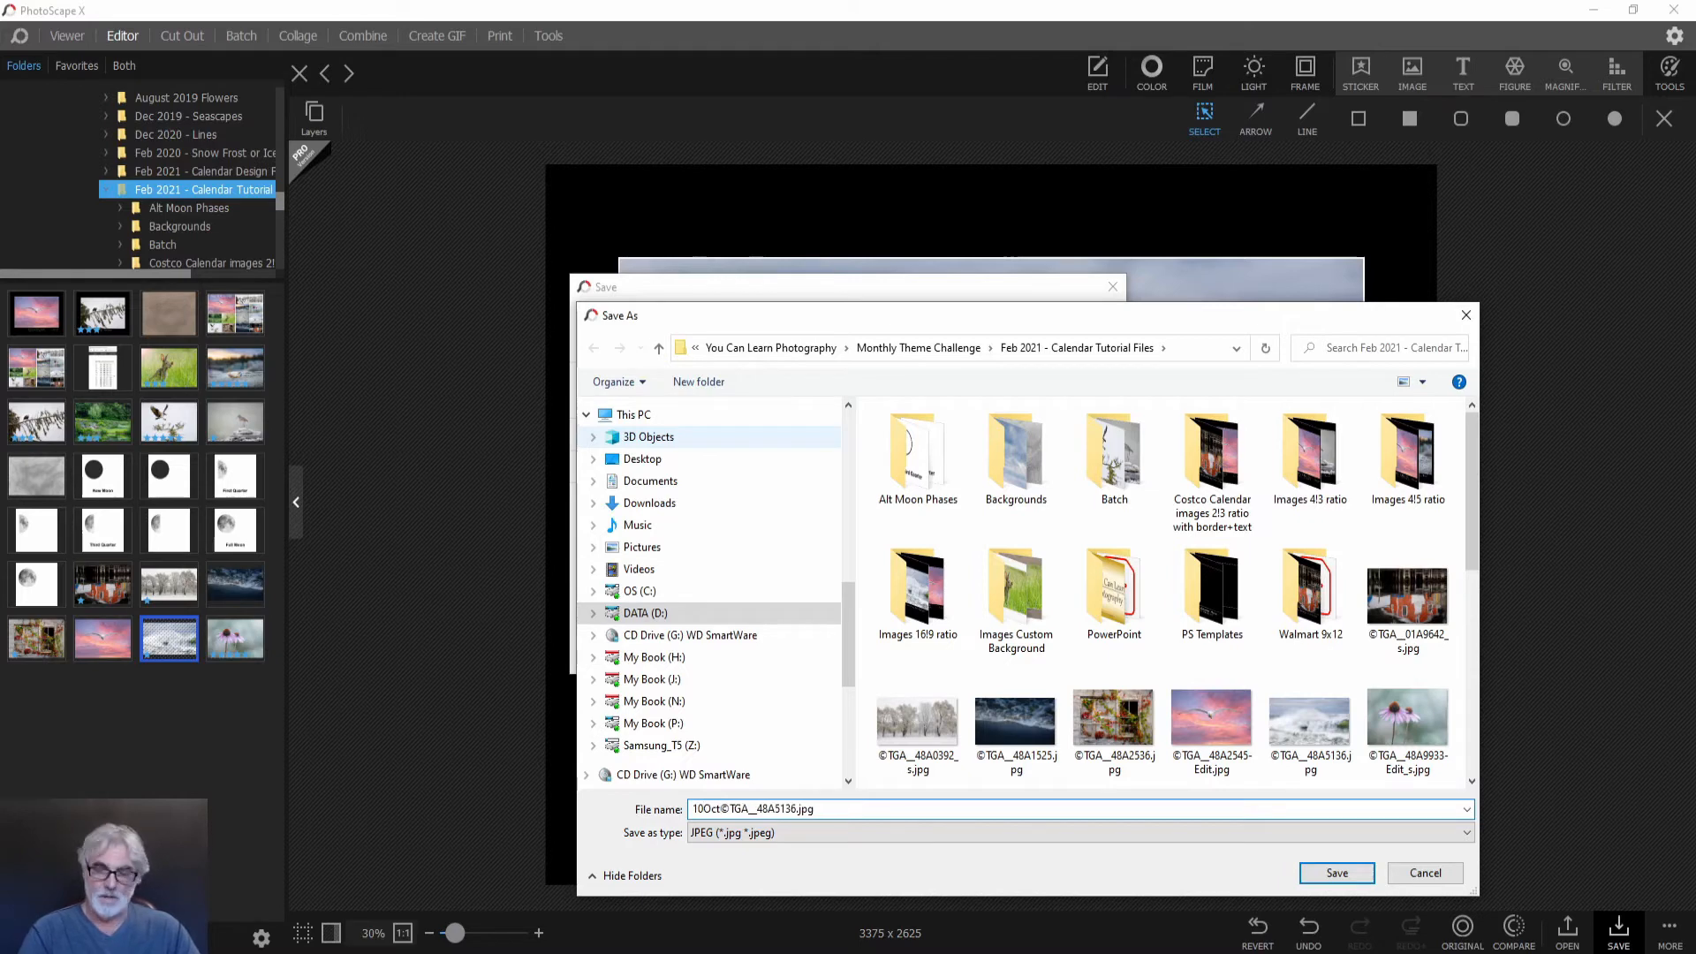
type("_")
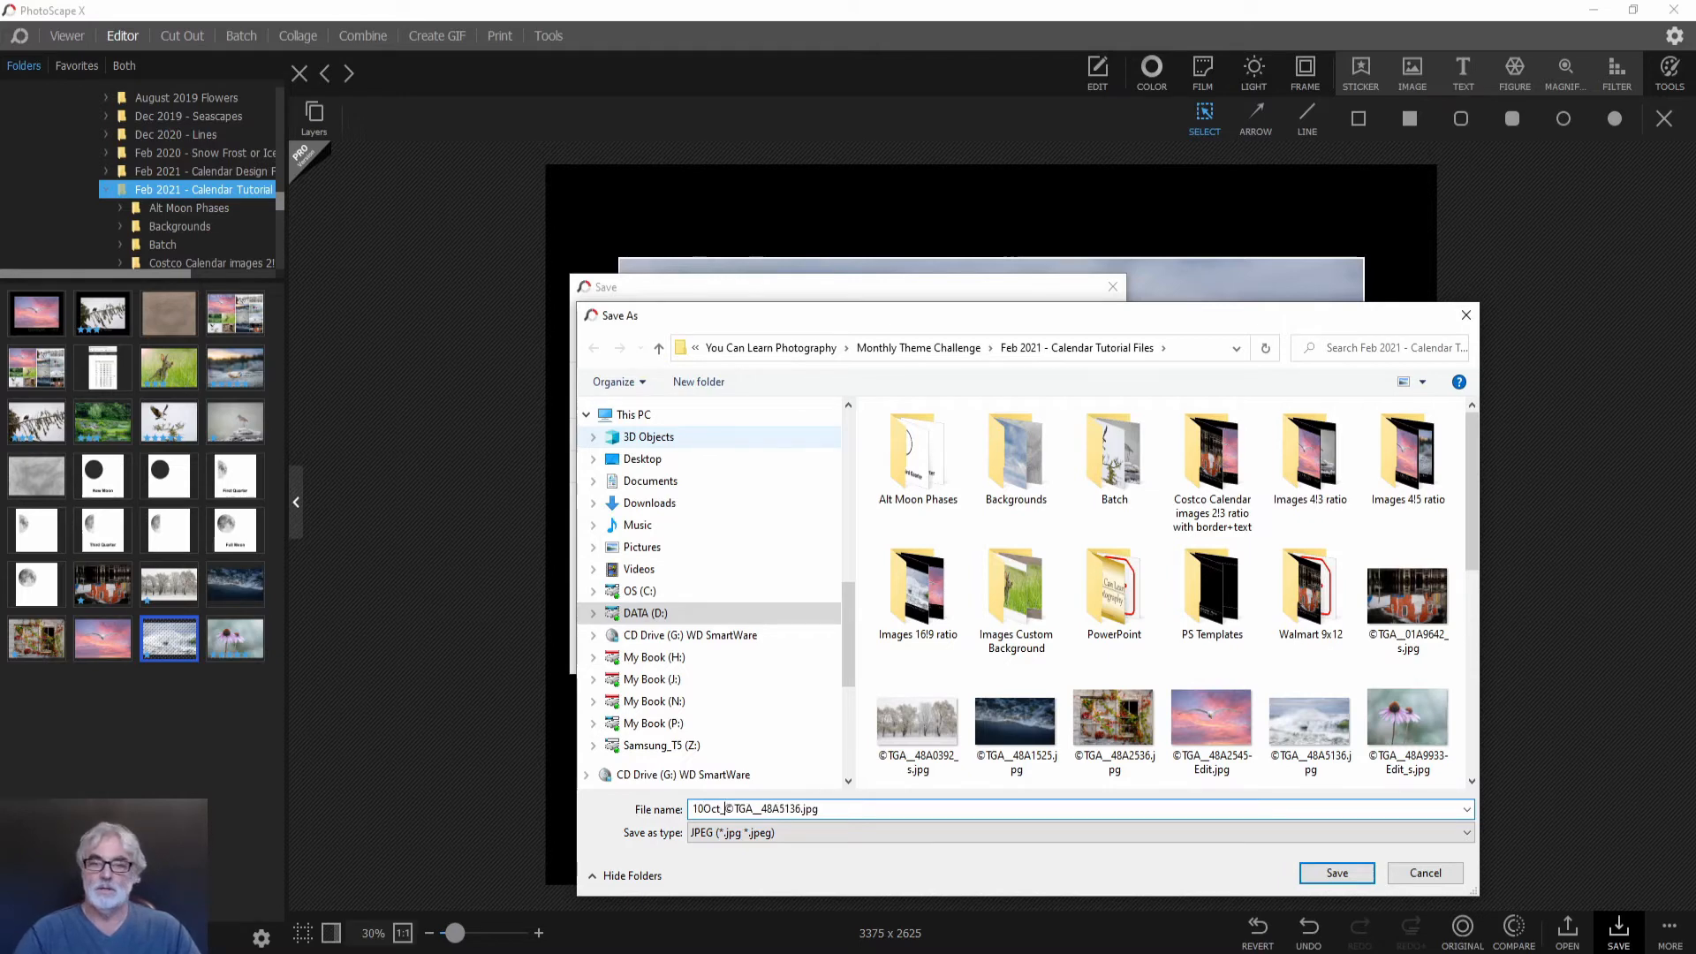
left_click(1344, 875)
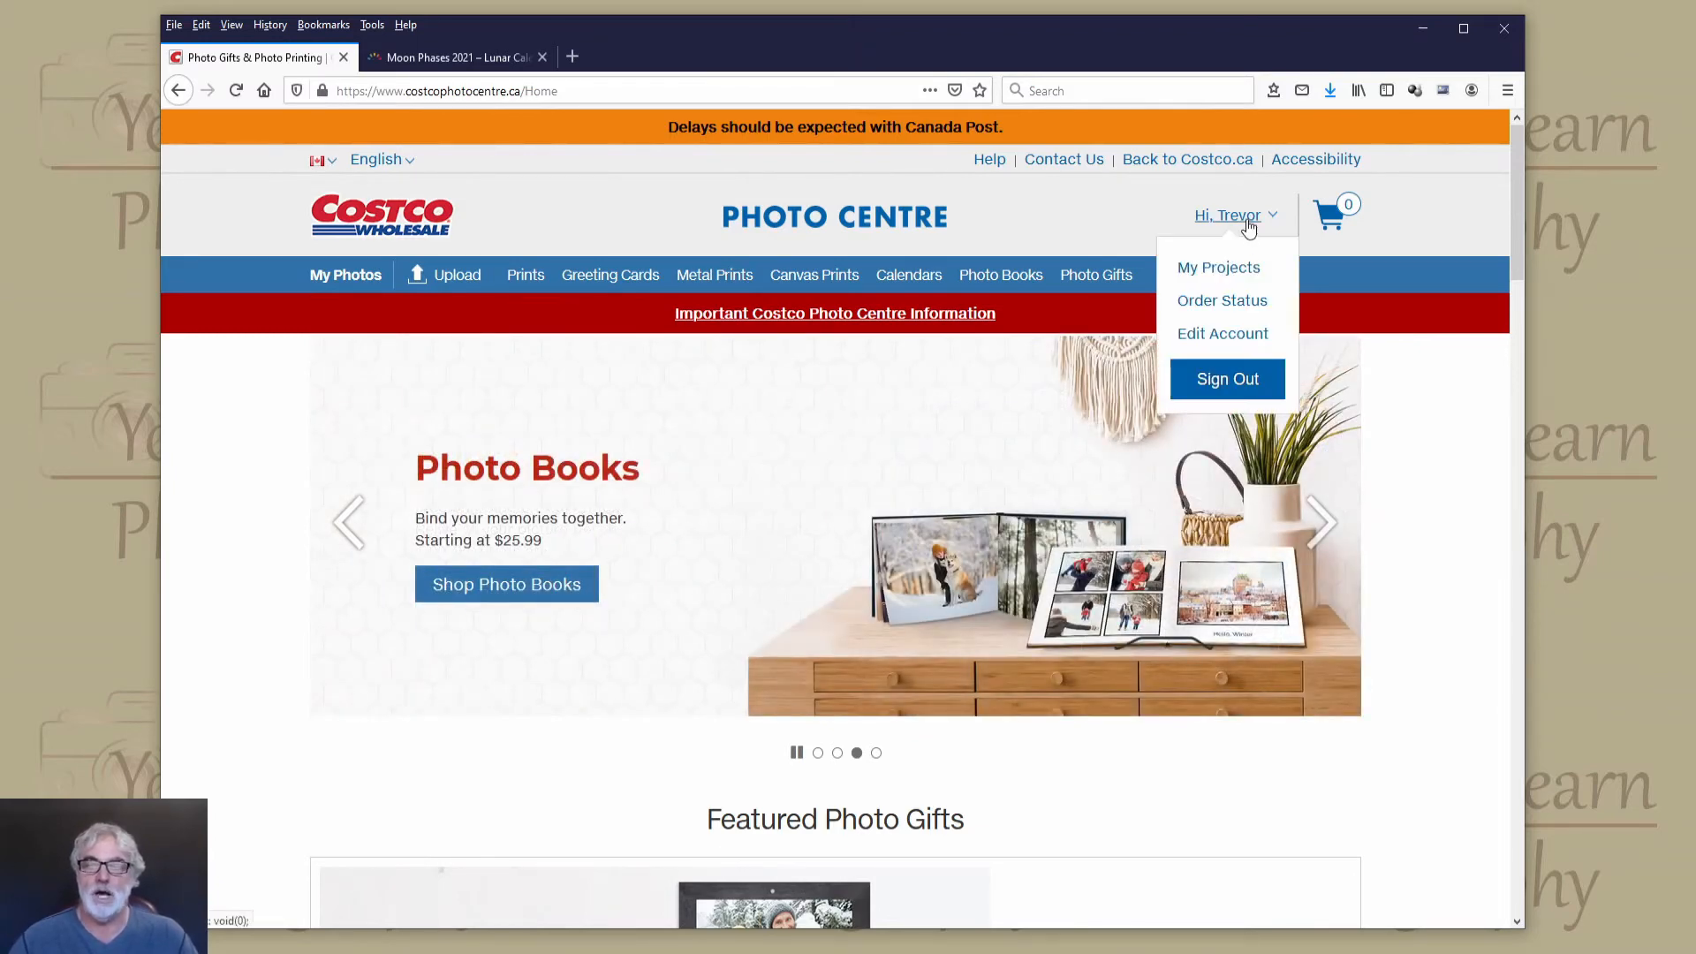
Switch to the Costco Photo Centre website, open My Photos and start a photo upload from the computer.
mouse_move(1256, 219)
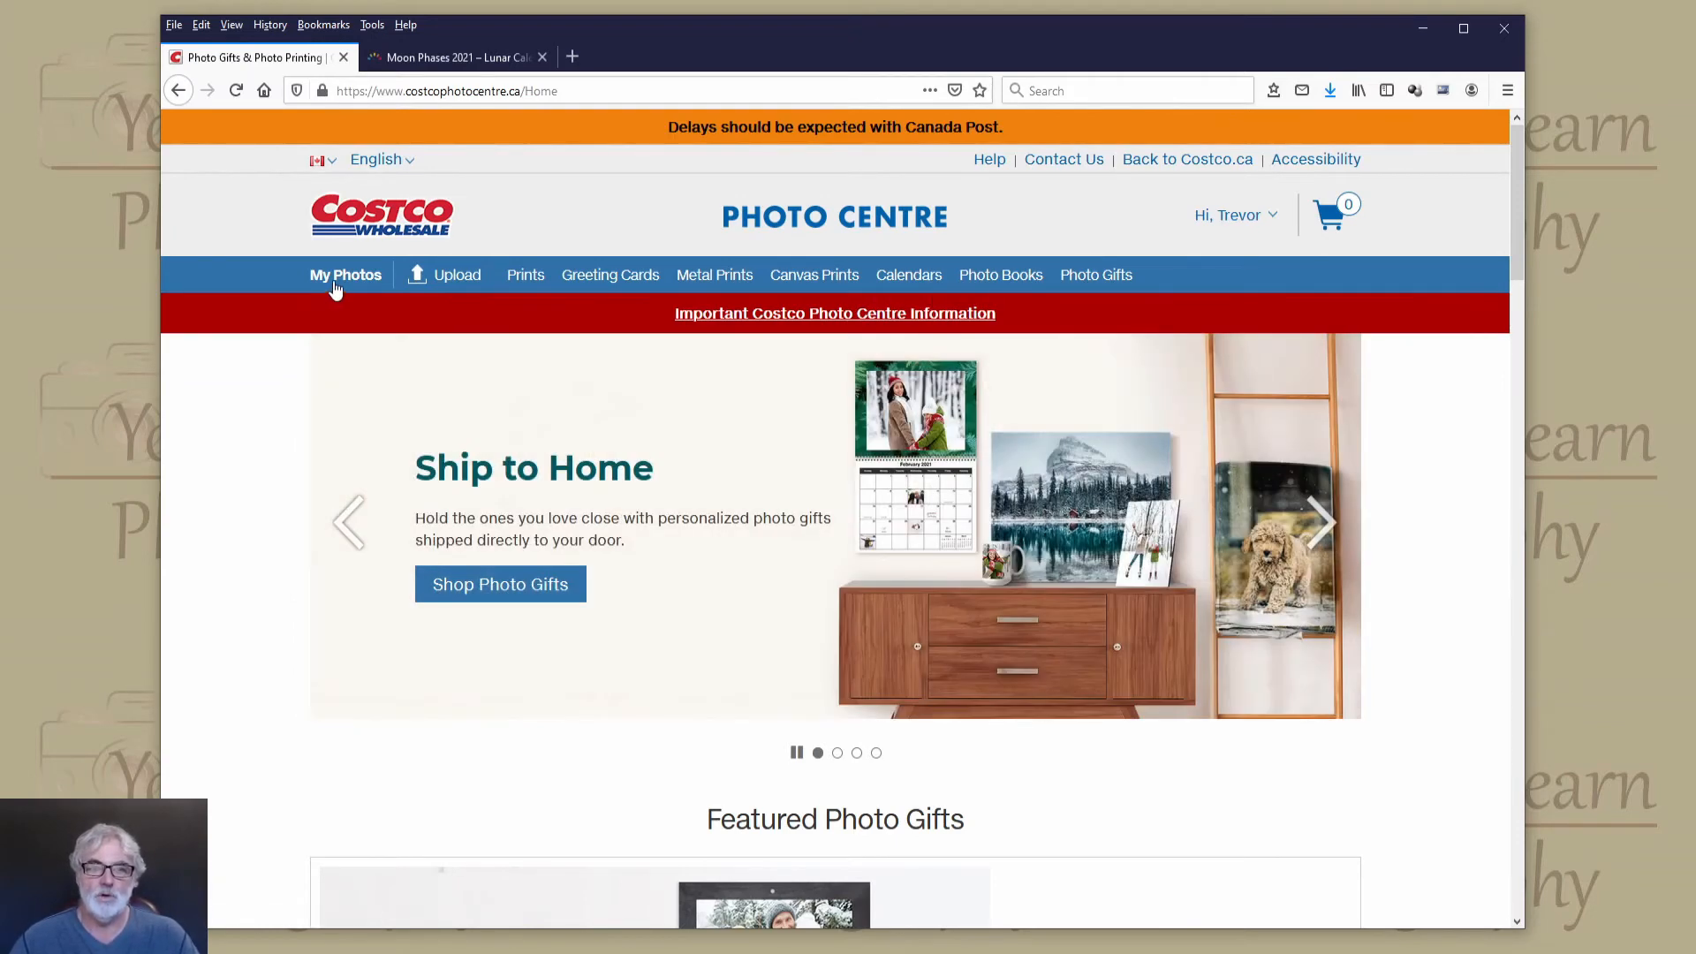
left_click(338, 280)
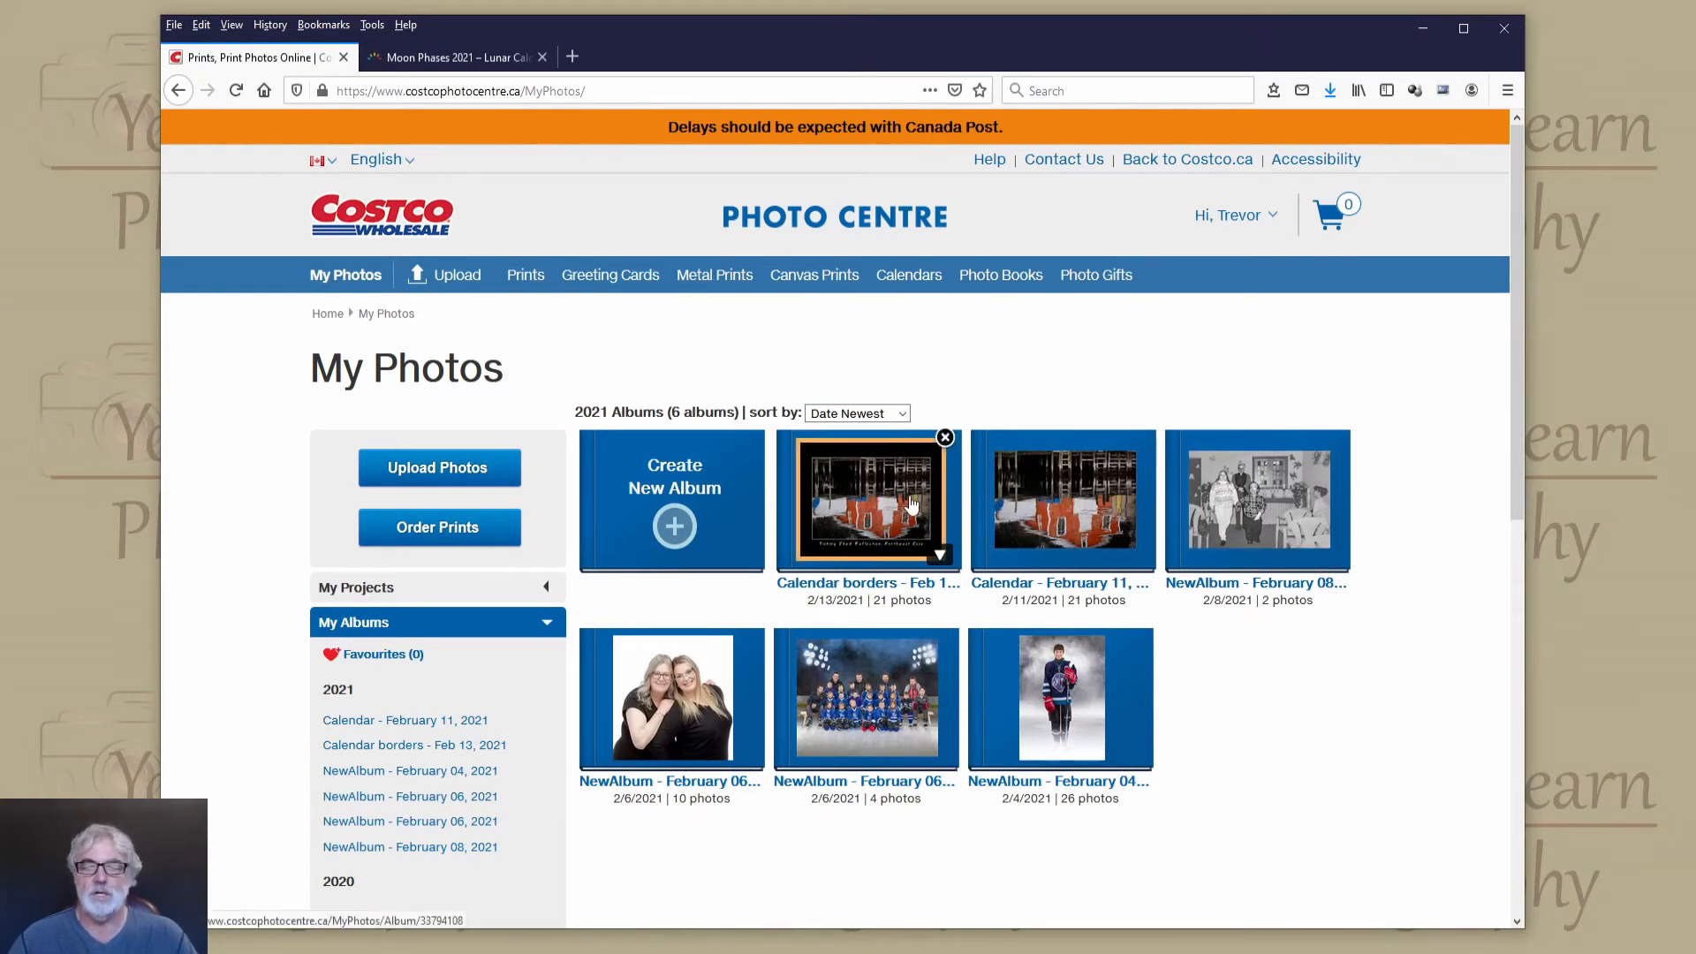
mouse_move(1053, 492)
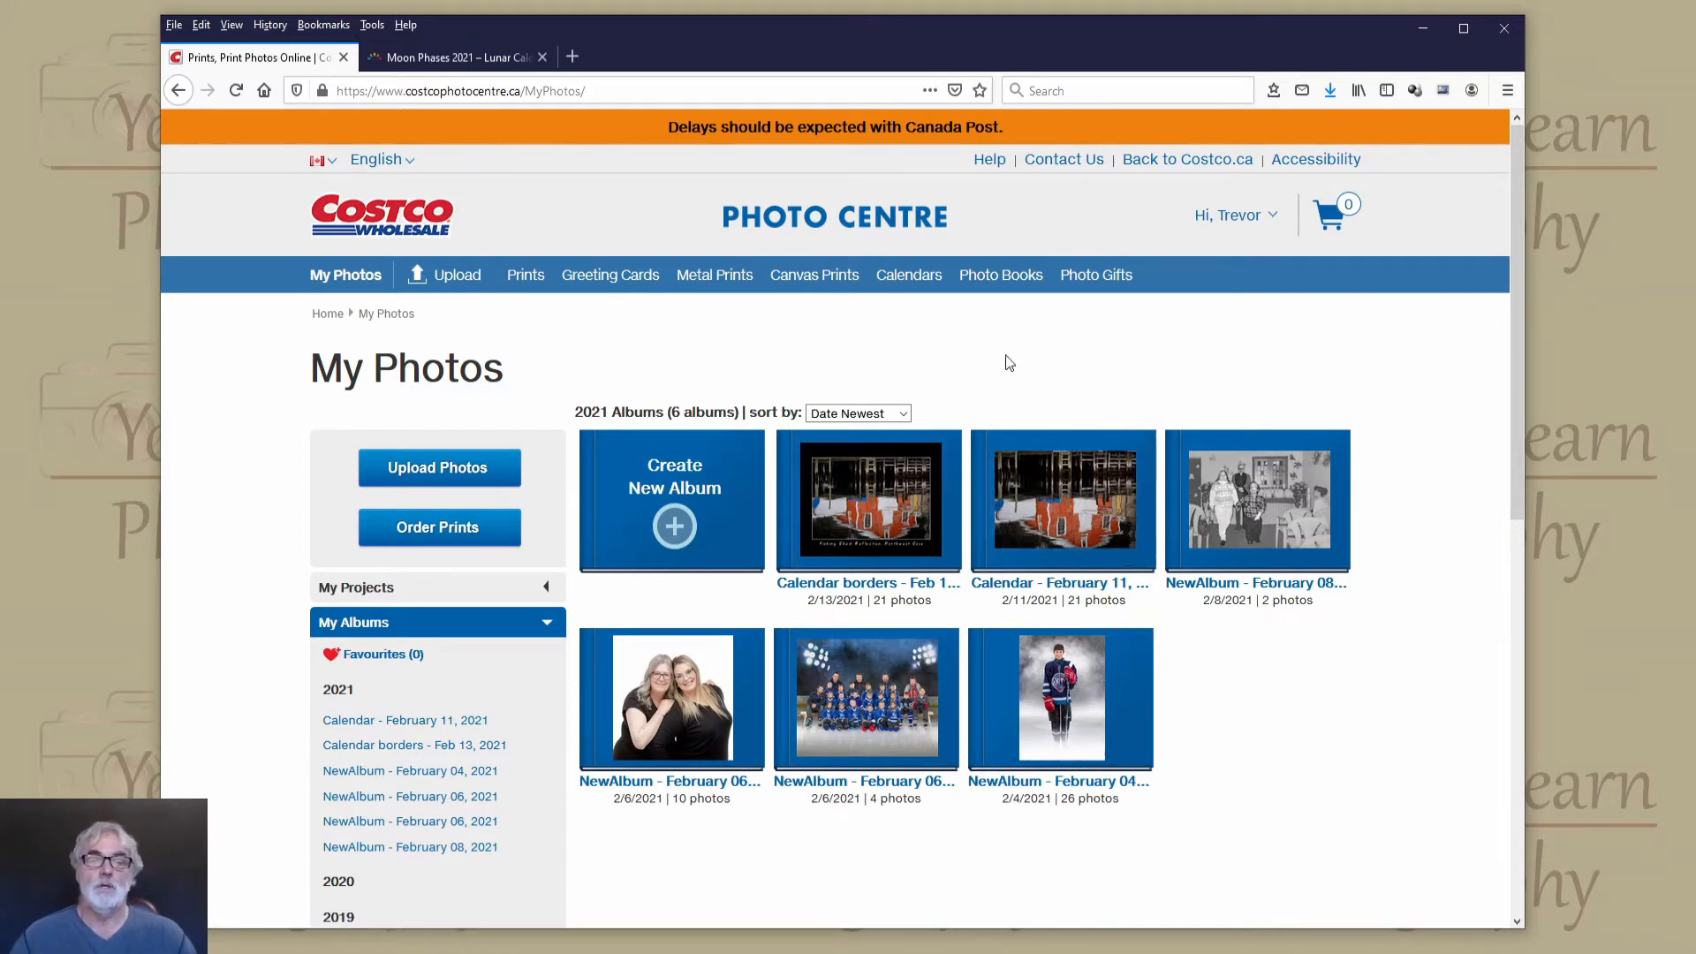
left_click(424, 472)
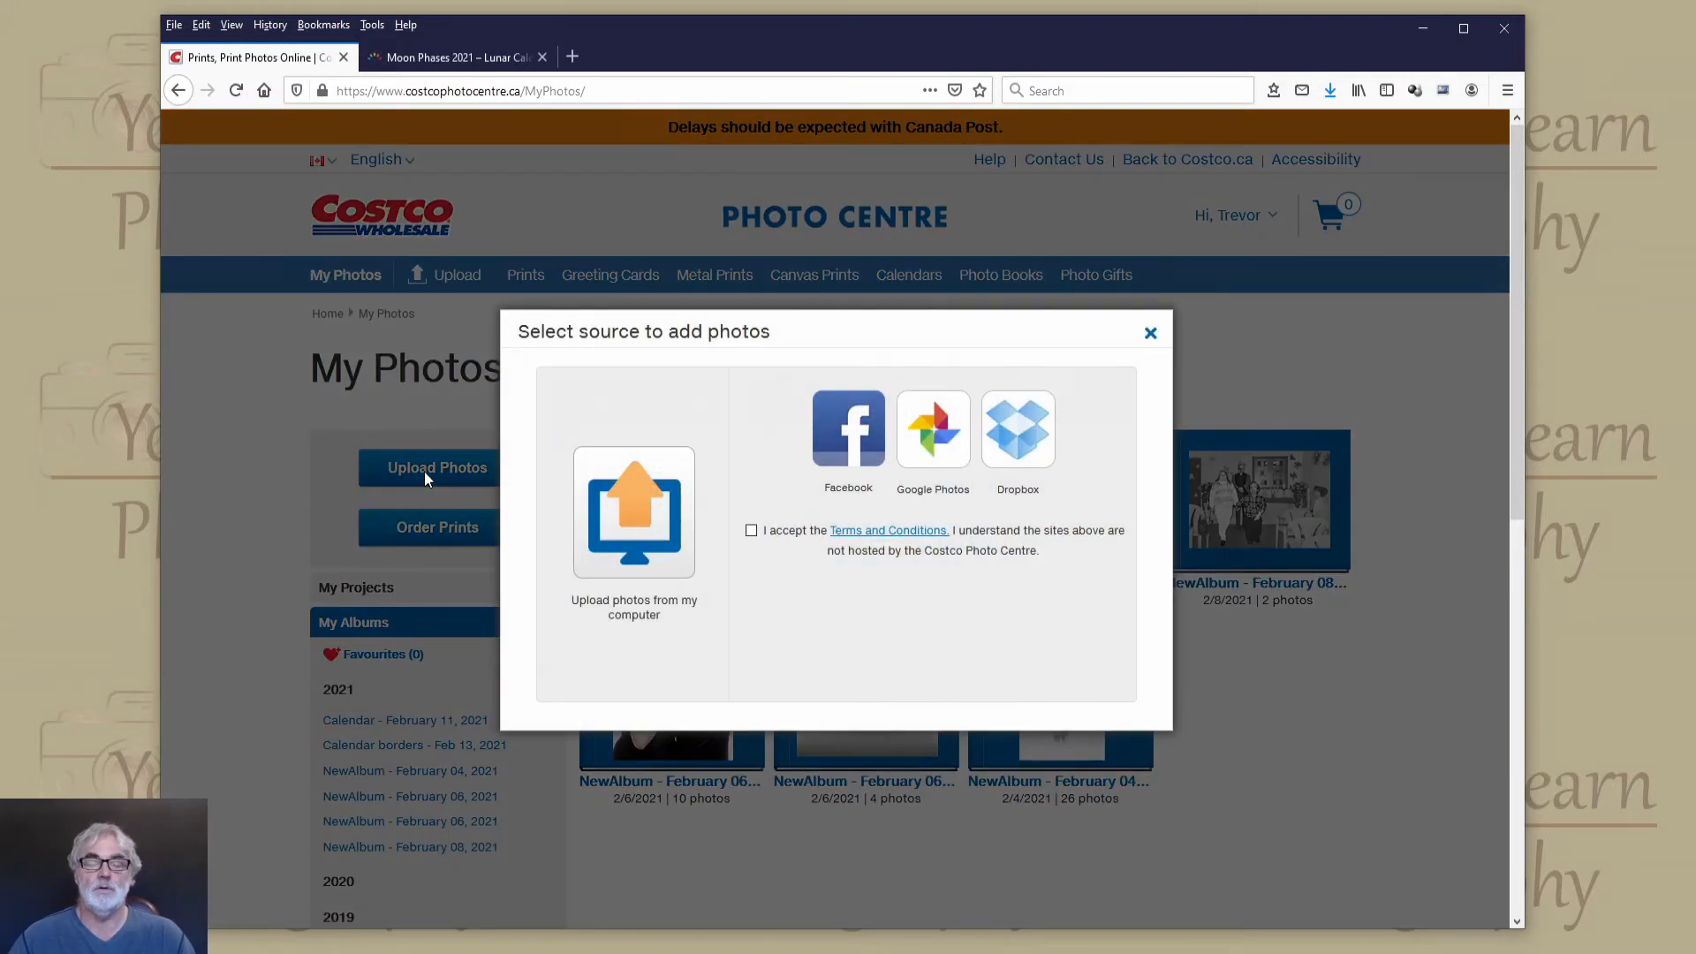
left_click(629, 514)
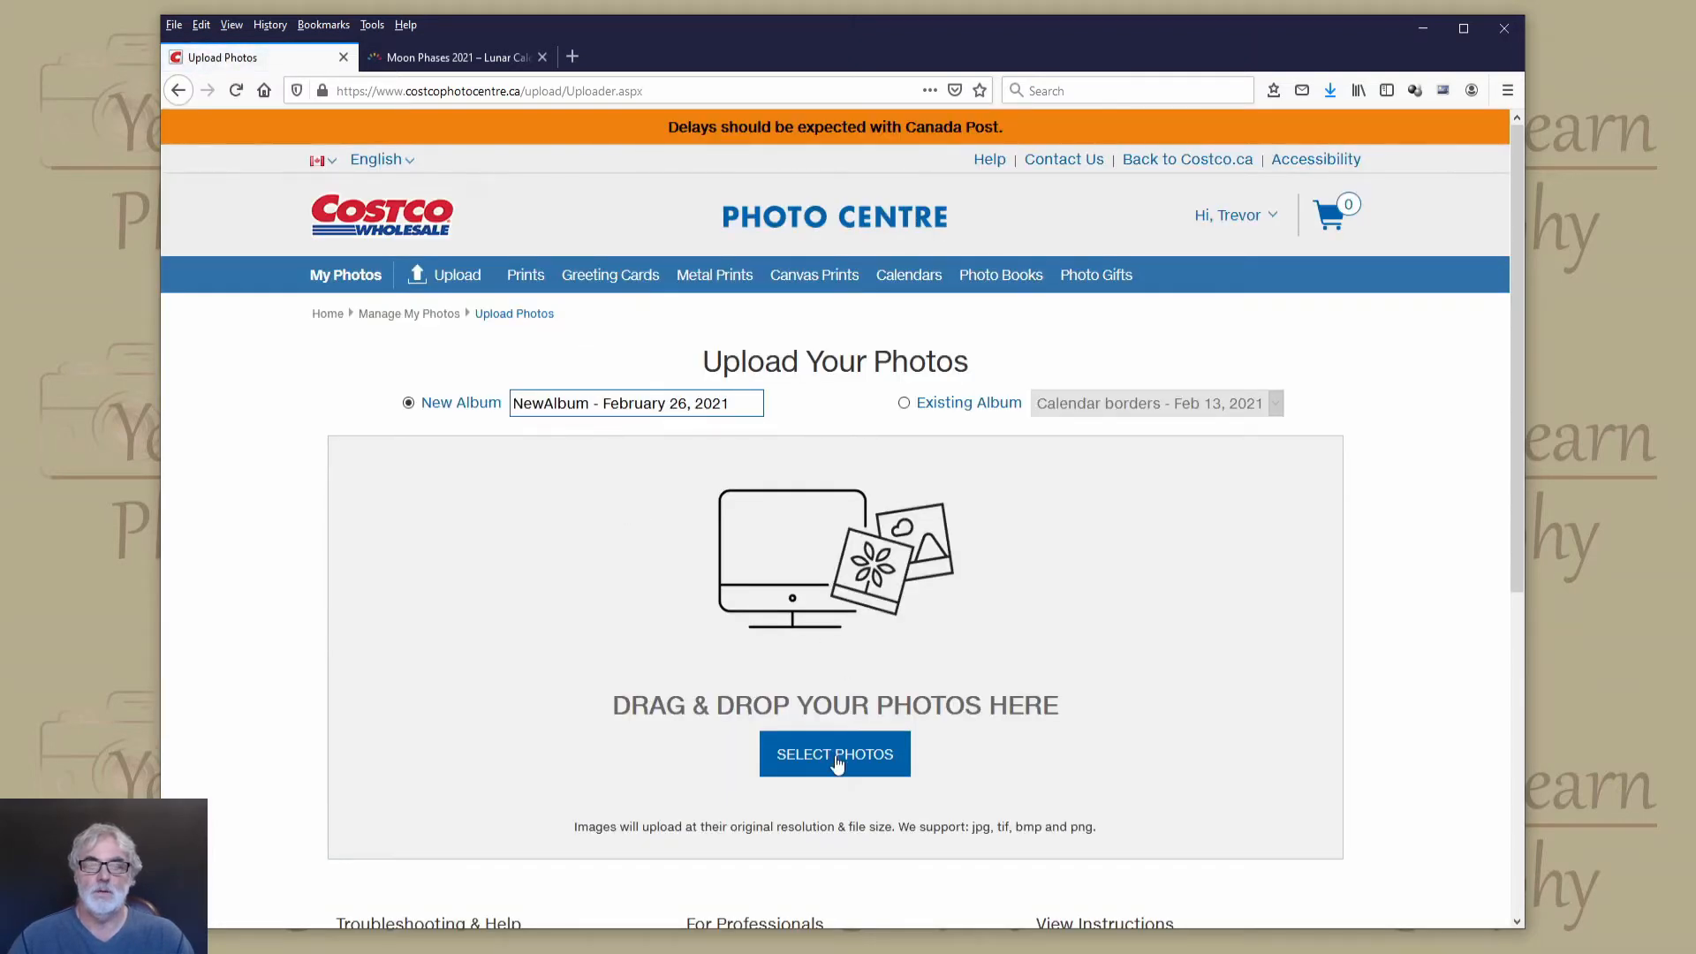
Add all the images from the "Costco Calendar images 2!3 ratio with border+text" folder to the upload list for a new album.
left_click(838, 756)
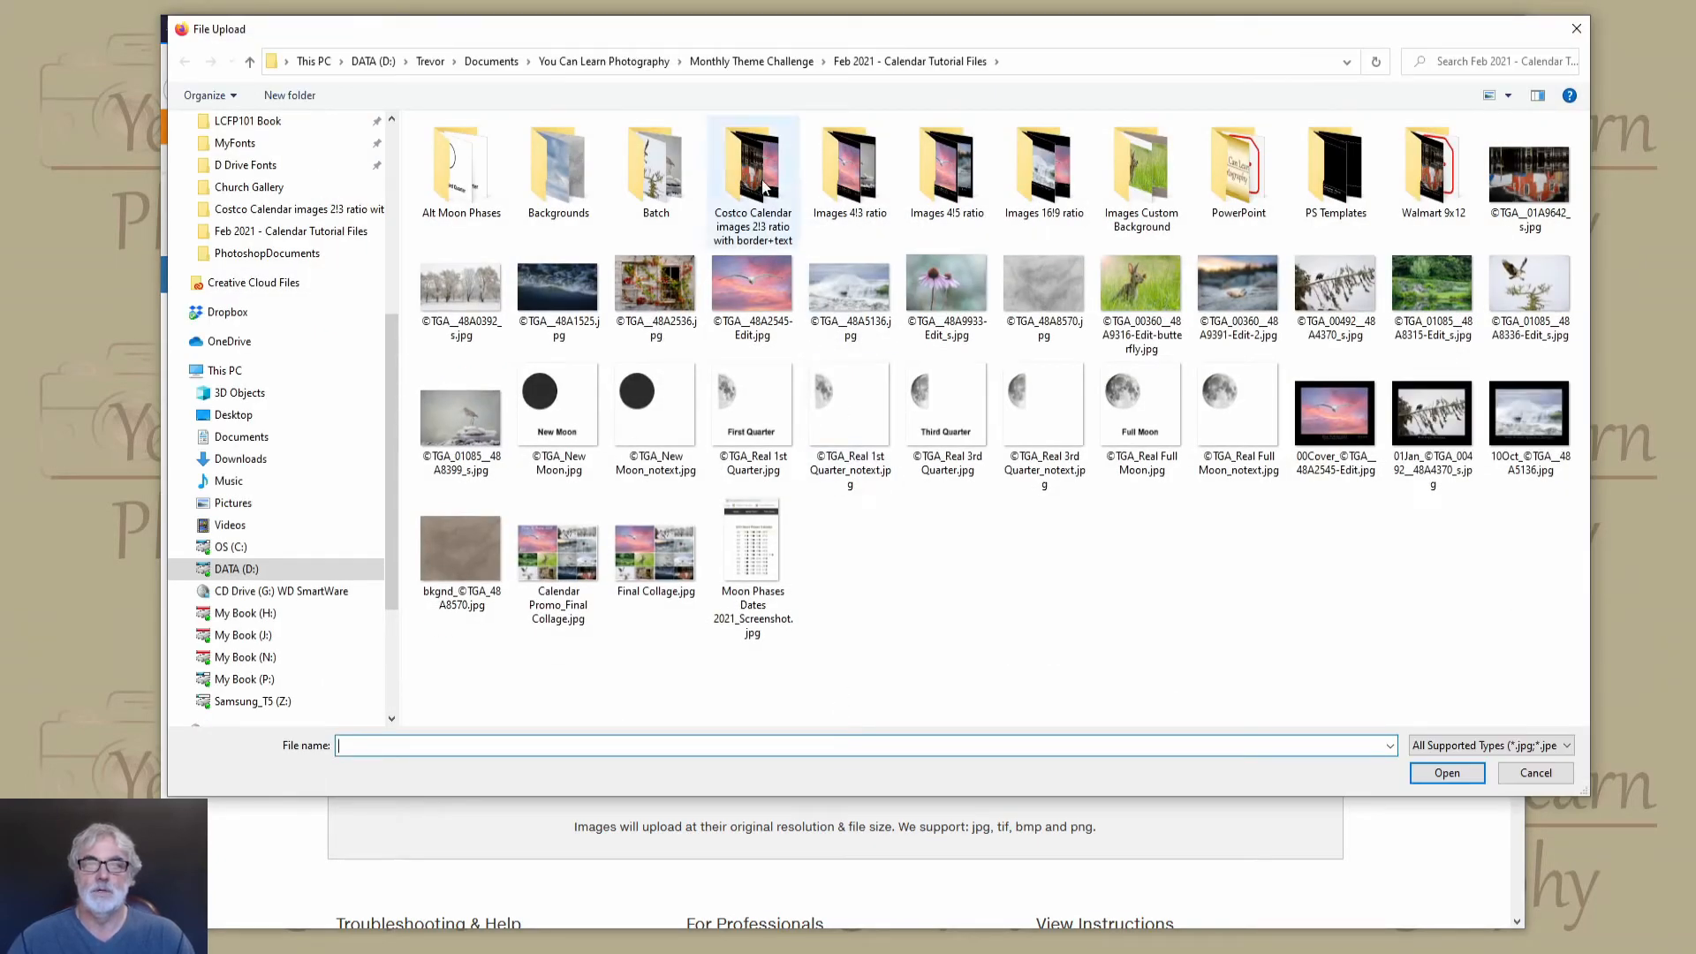
double_click(740, 156)
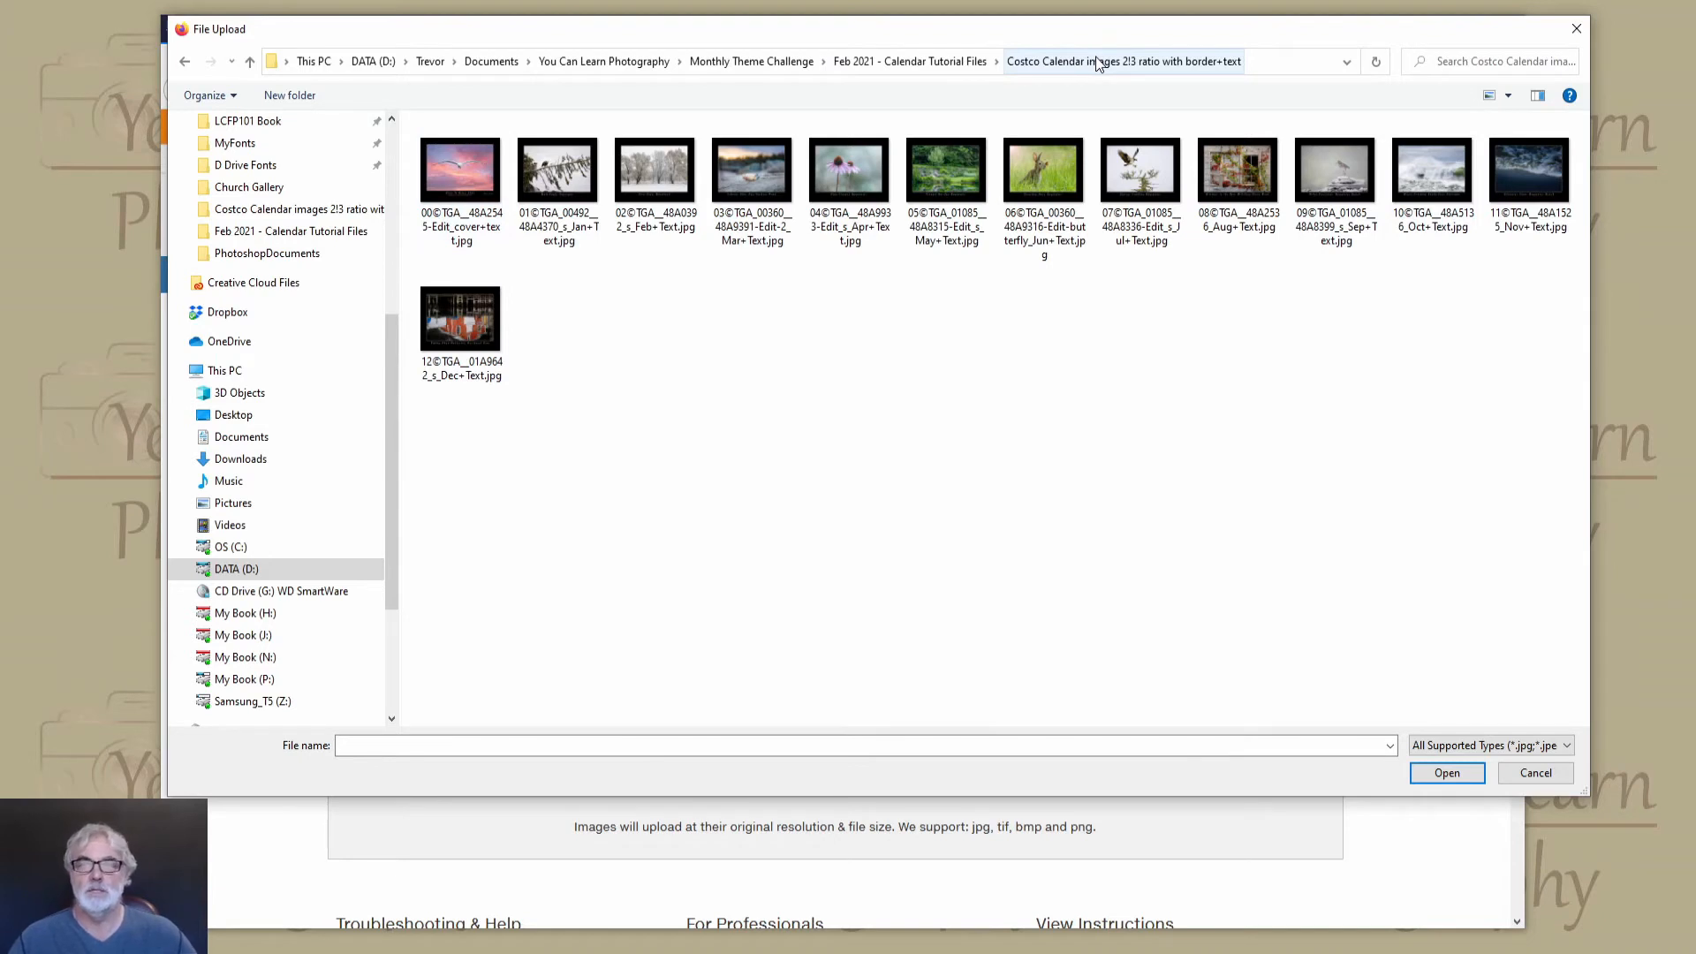
left_click(475, 177)
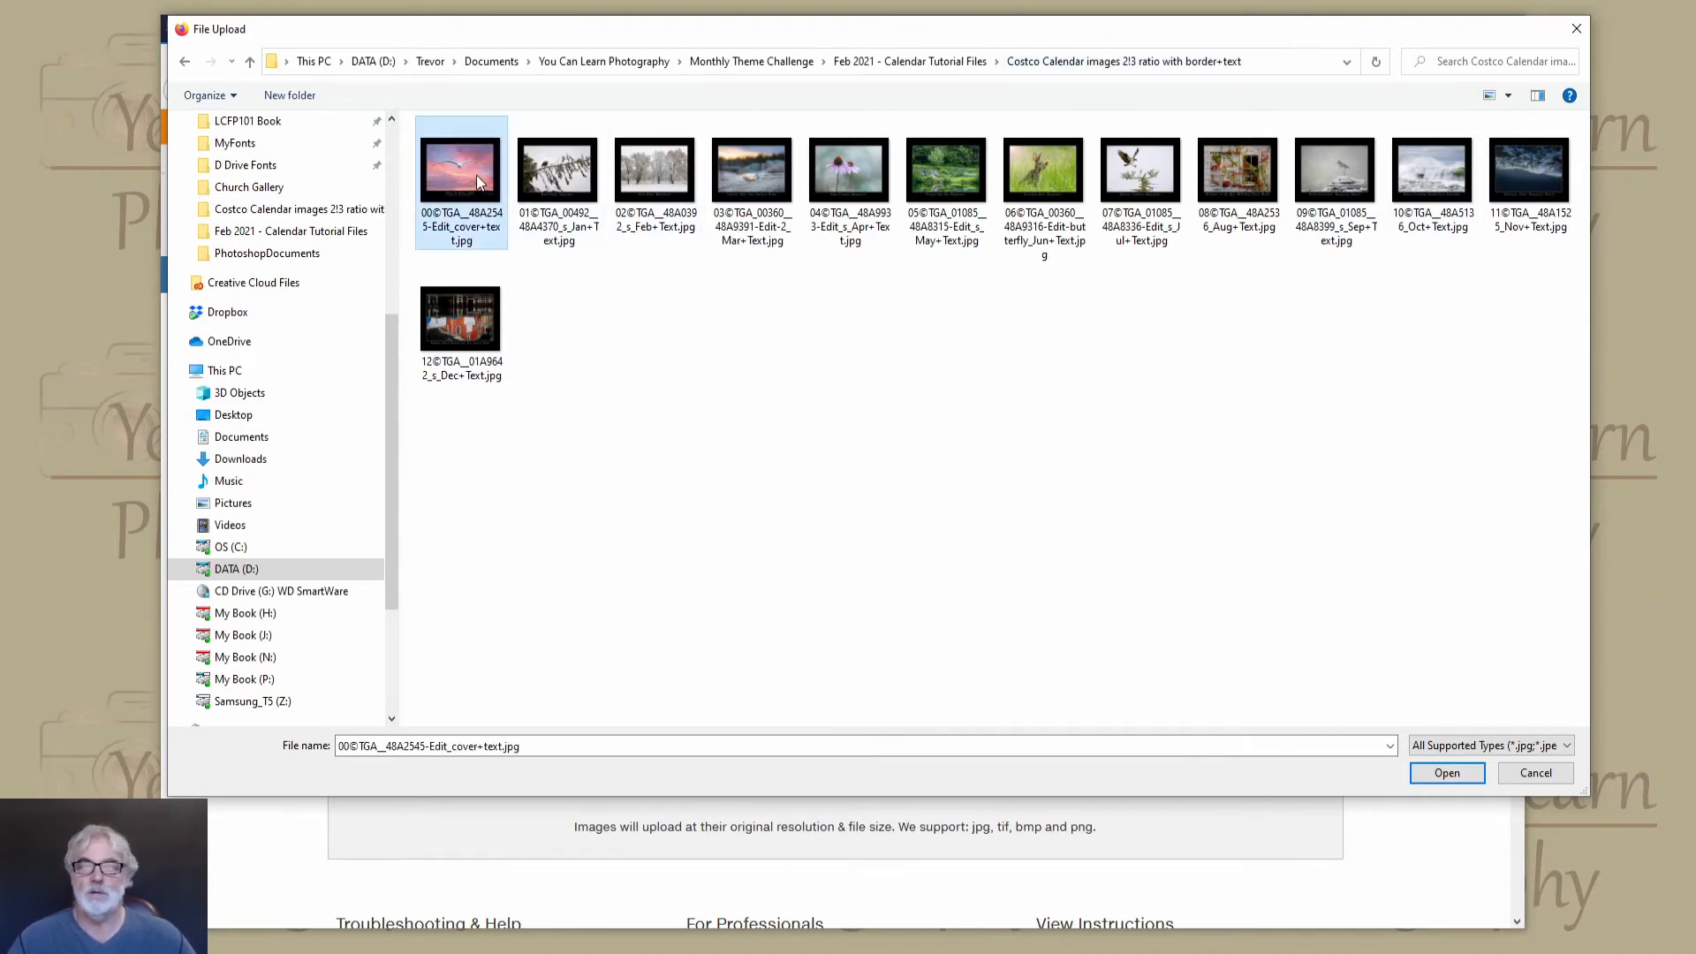
left_click(473, 342, "shift")
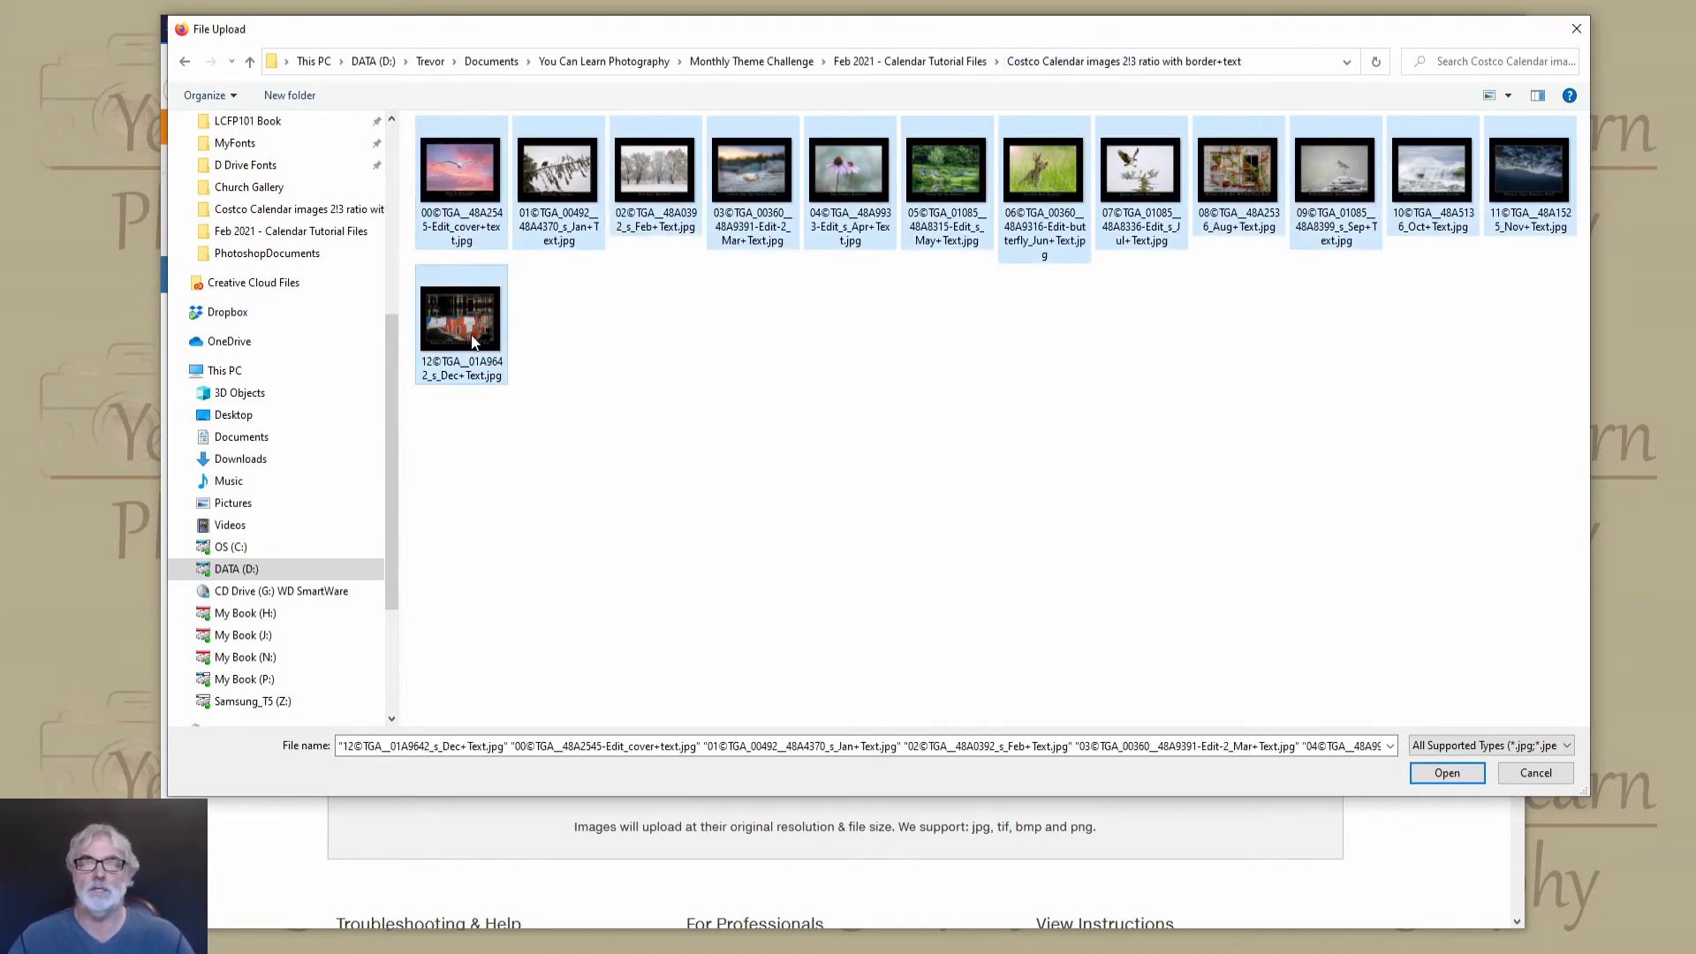
left_click(1447, 773)
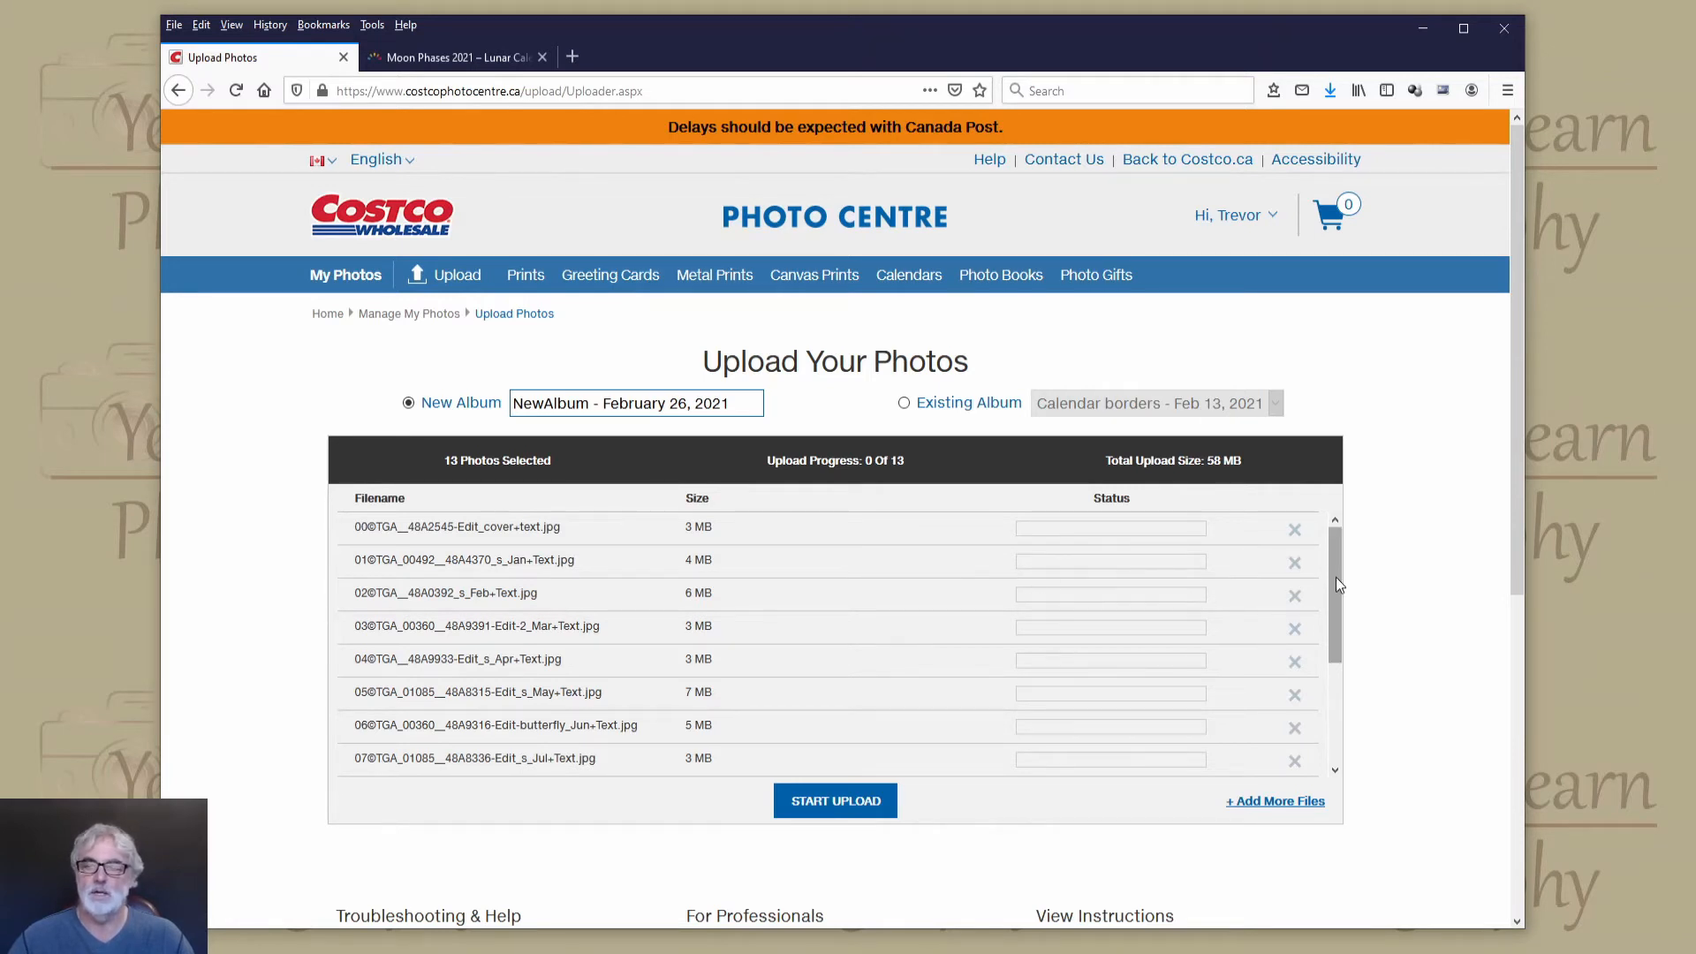
left_click_drag(1335, 576, 1301, 542)
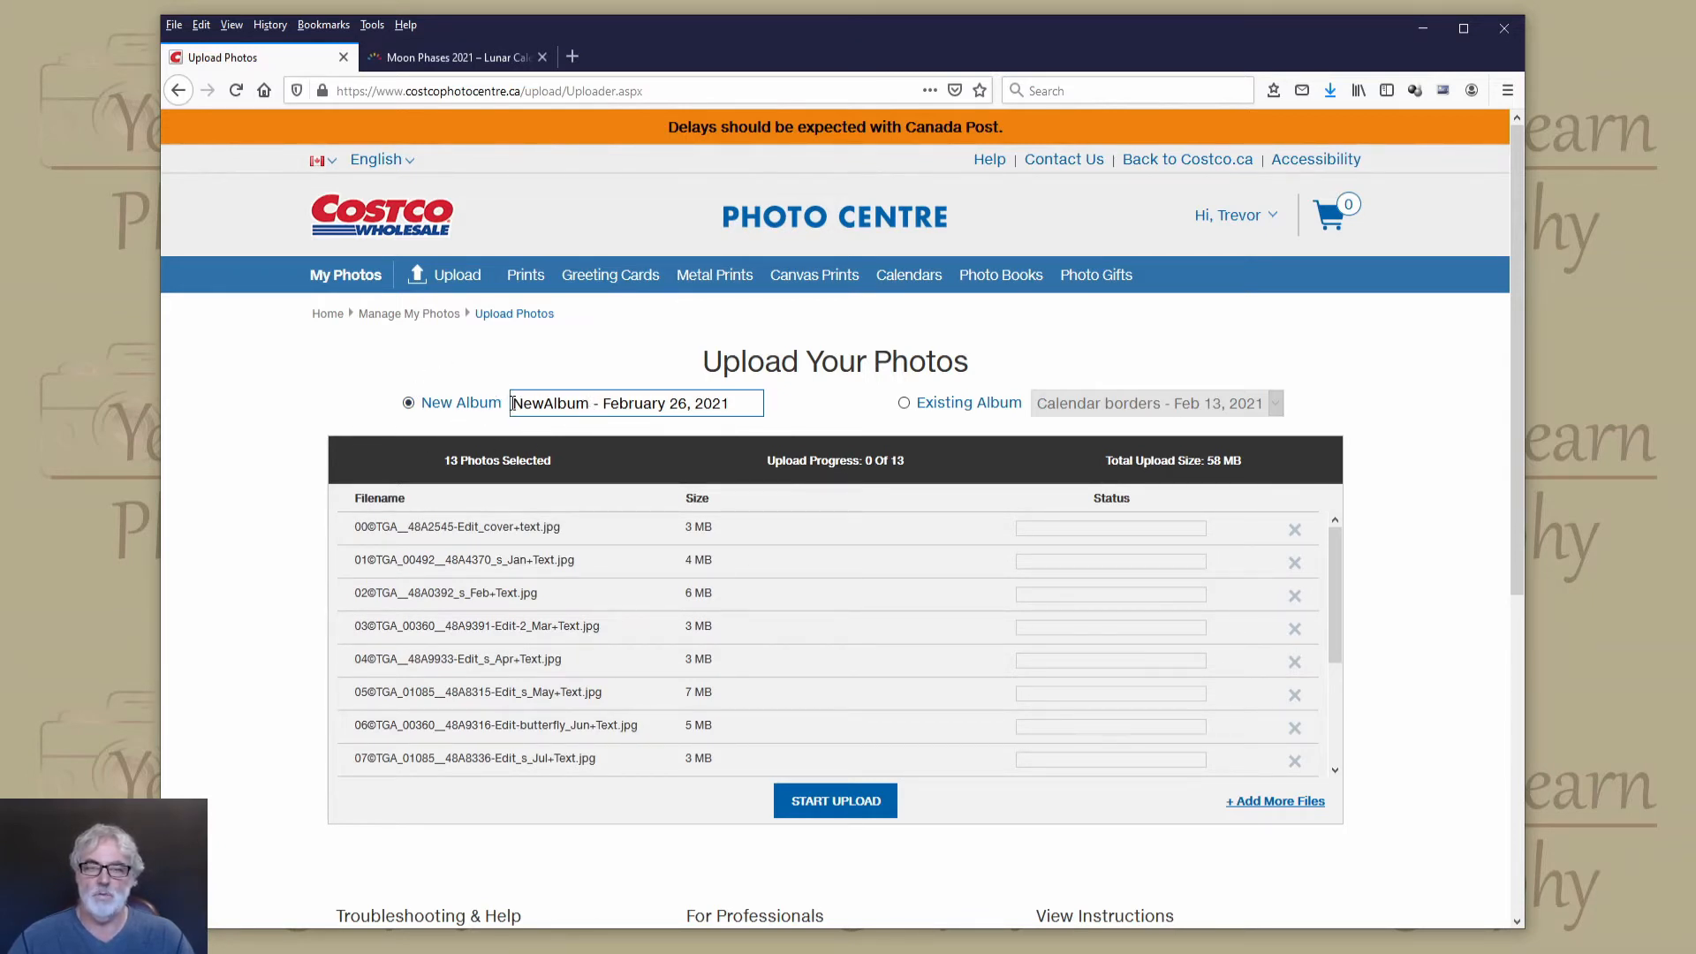
left_click_drag(596, 403, 747, 404)
left_click(743, 408)
Open the album "Calendar borders - Feb 13, 2021" in My Photos and review its calendar and moon phase images.
left_click(373, 276)
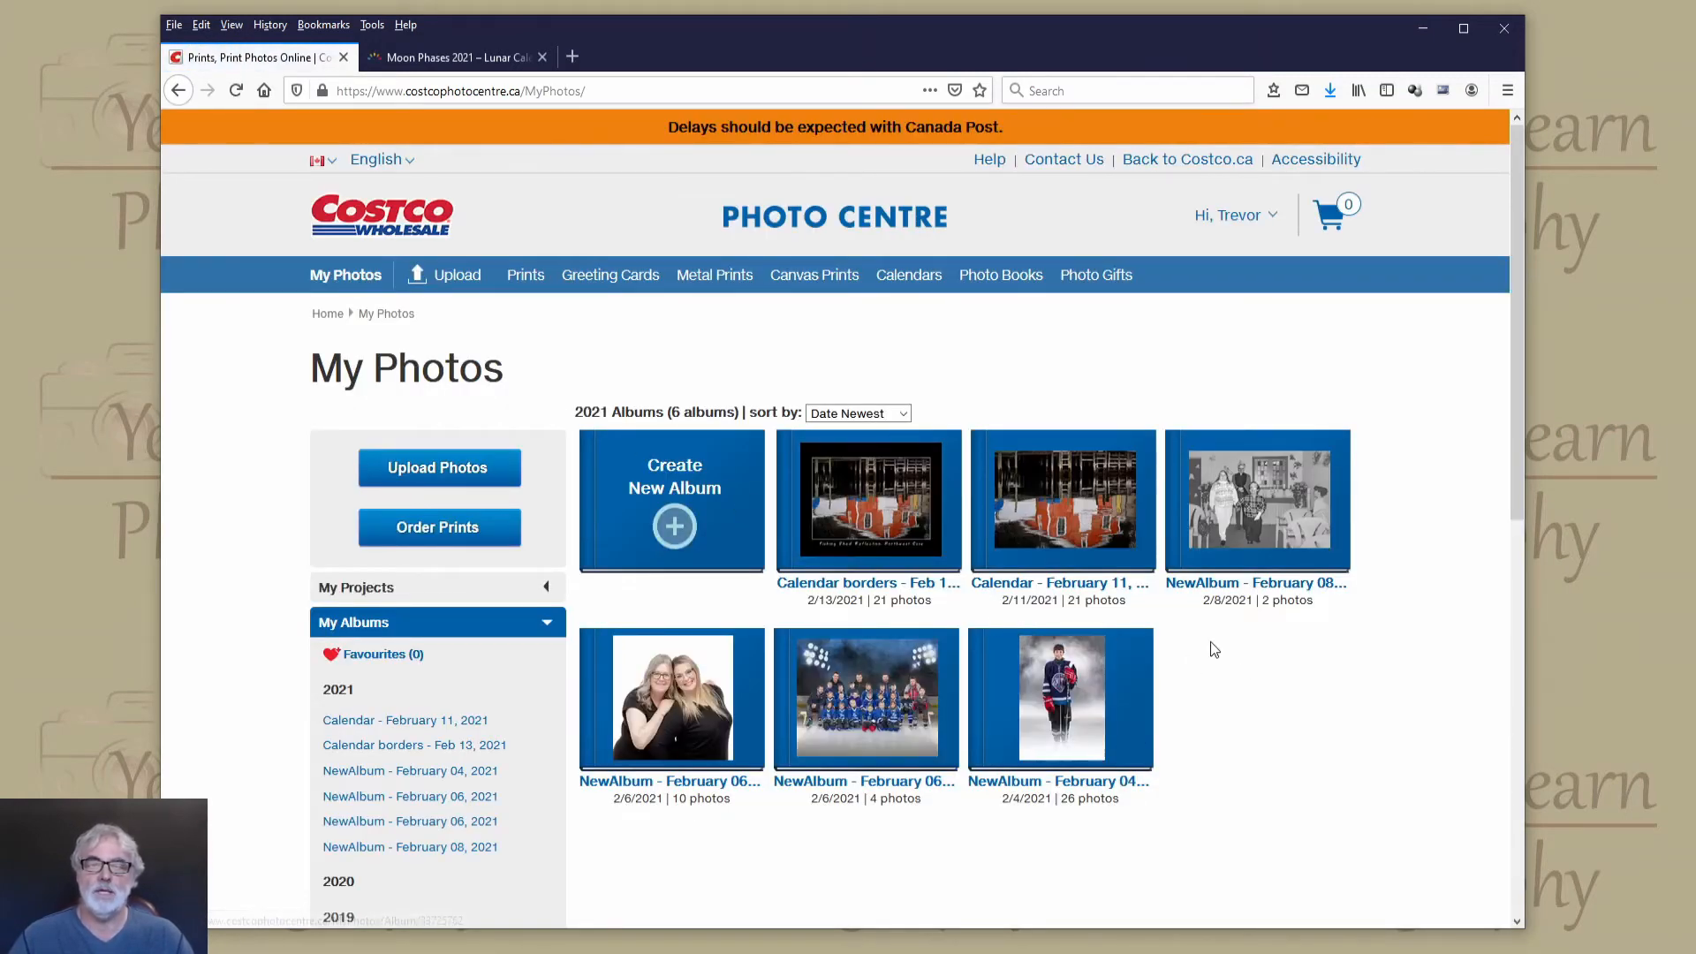
left_click(875, 514)
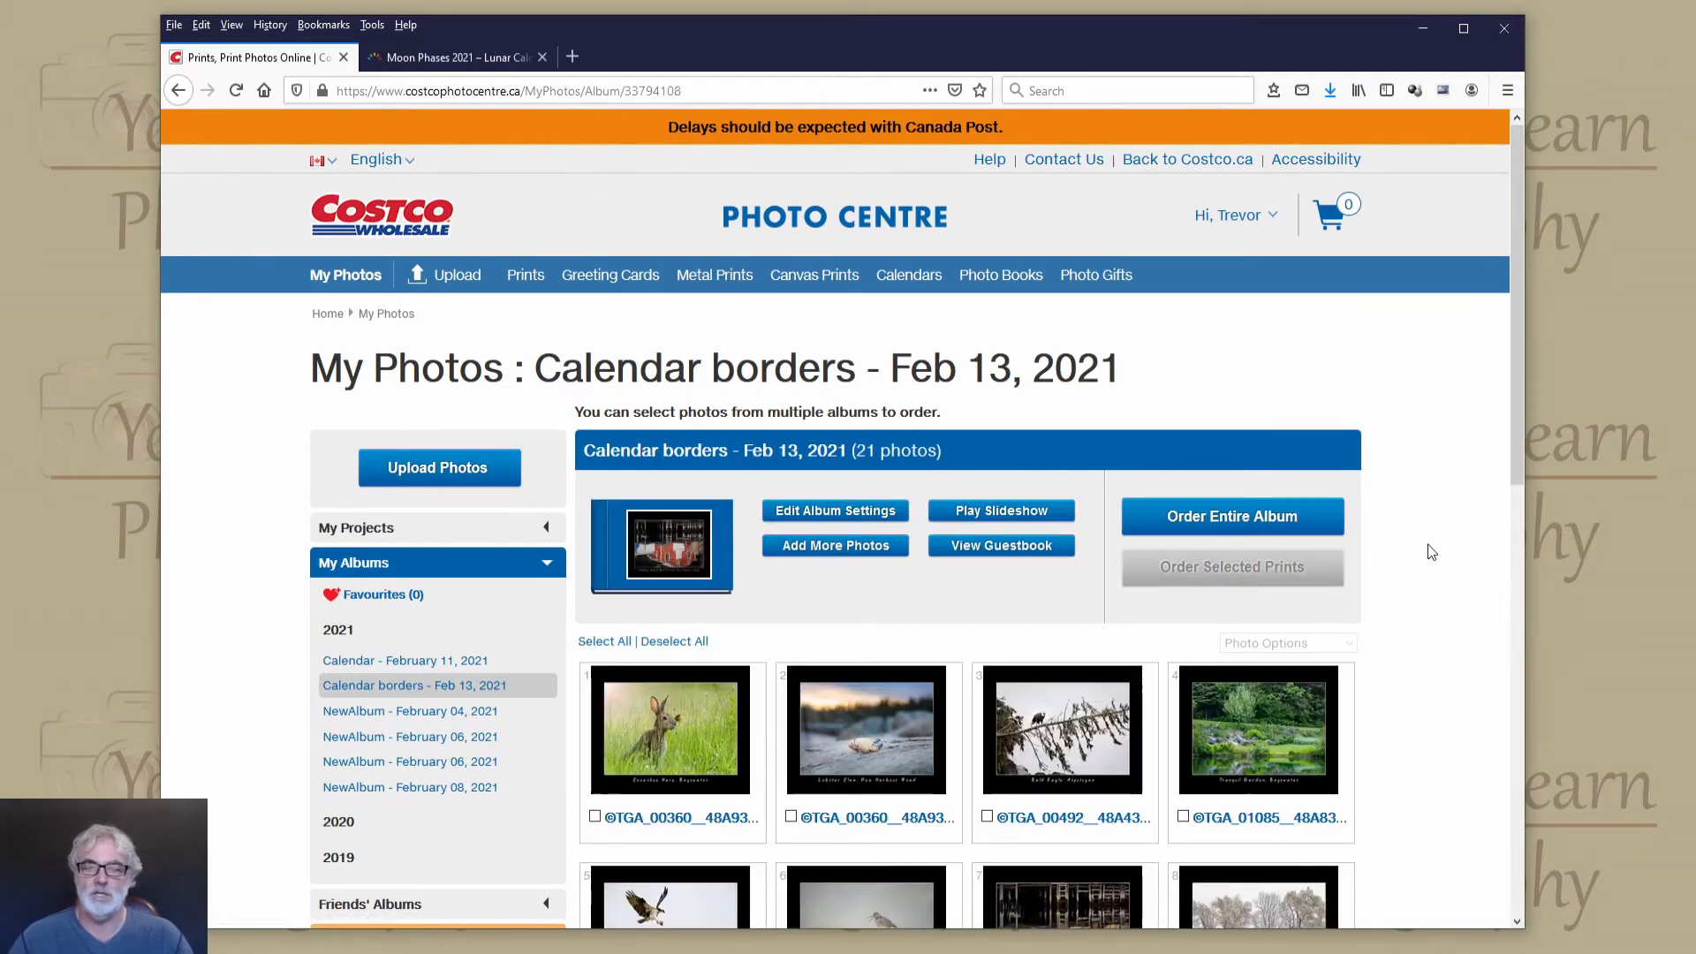
scroll(1431, 552, "down", 3)
scroll(1431, 551, "down", 5)
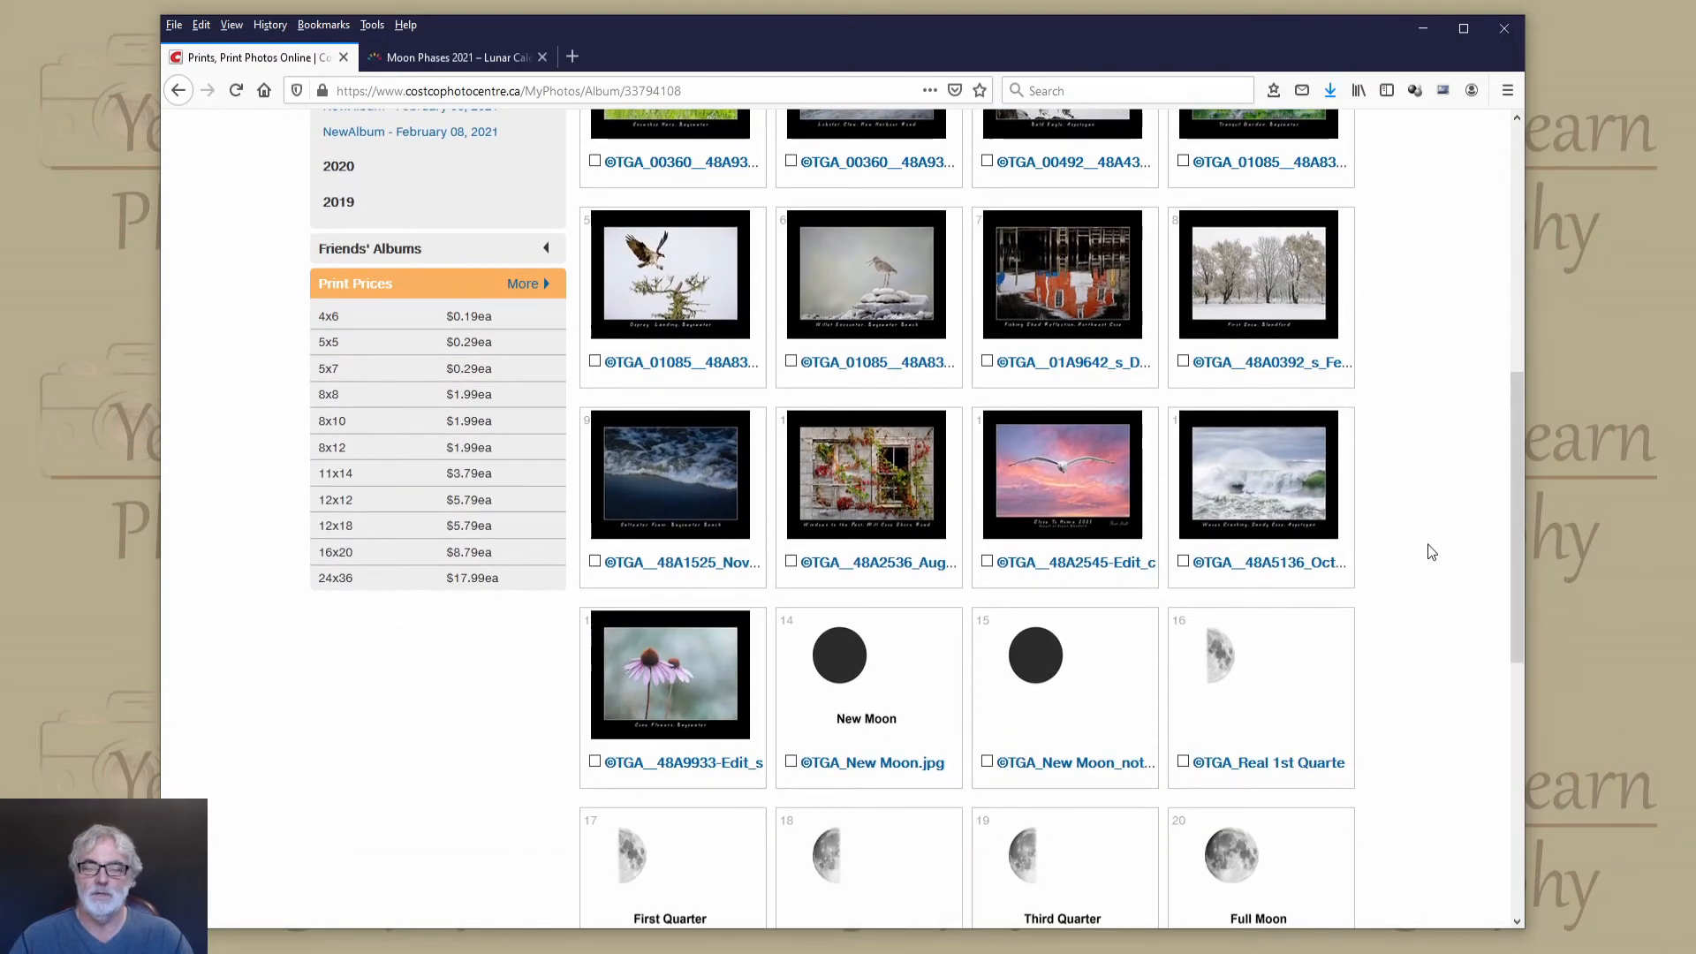
scroll(1431, 552, "down", 2)
scroll(1431, 552, "down", 1)
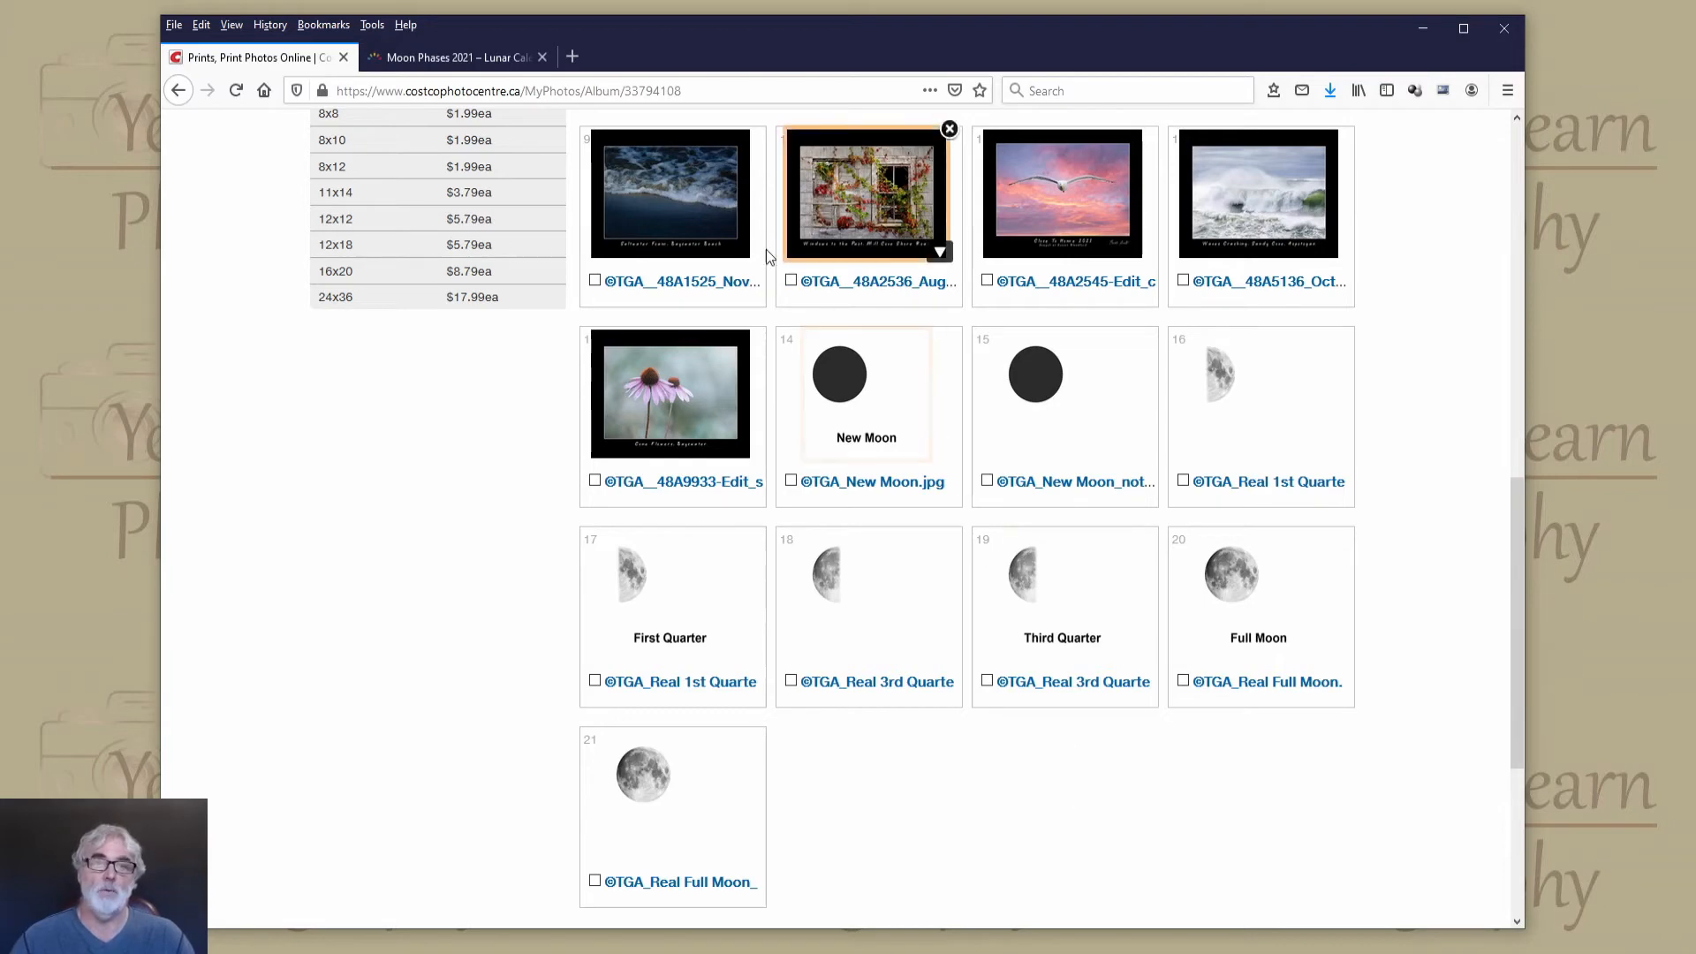
Switch to the timeanddate.com moon phases page and look up the lunar calendar for Halifax, Nova Scotia, Canada.
left_click(467, 63)
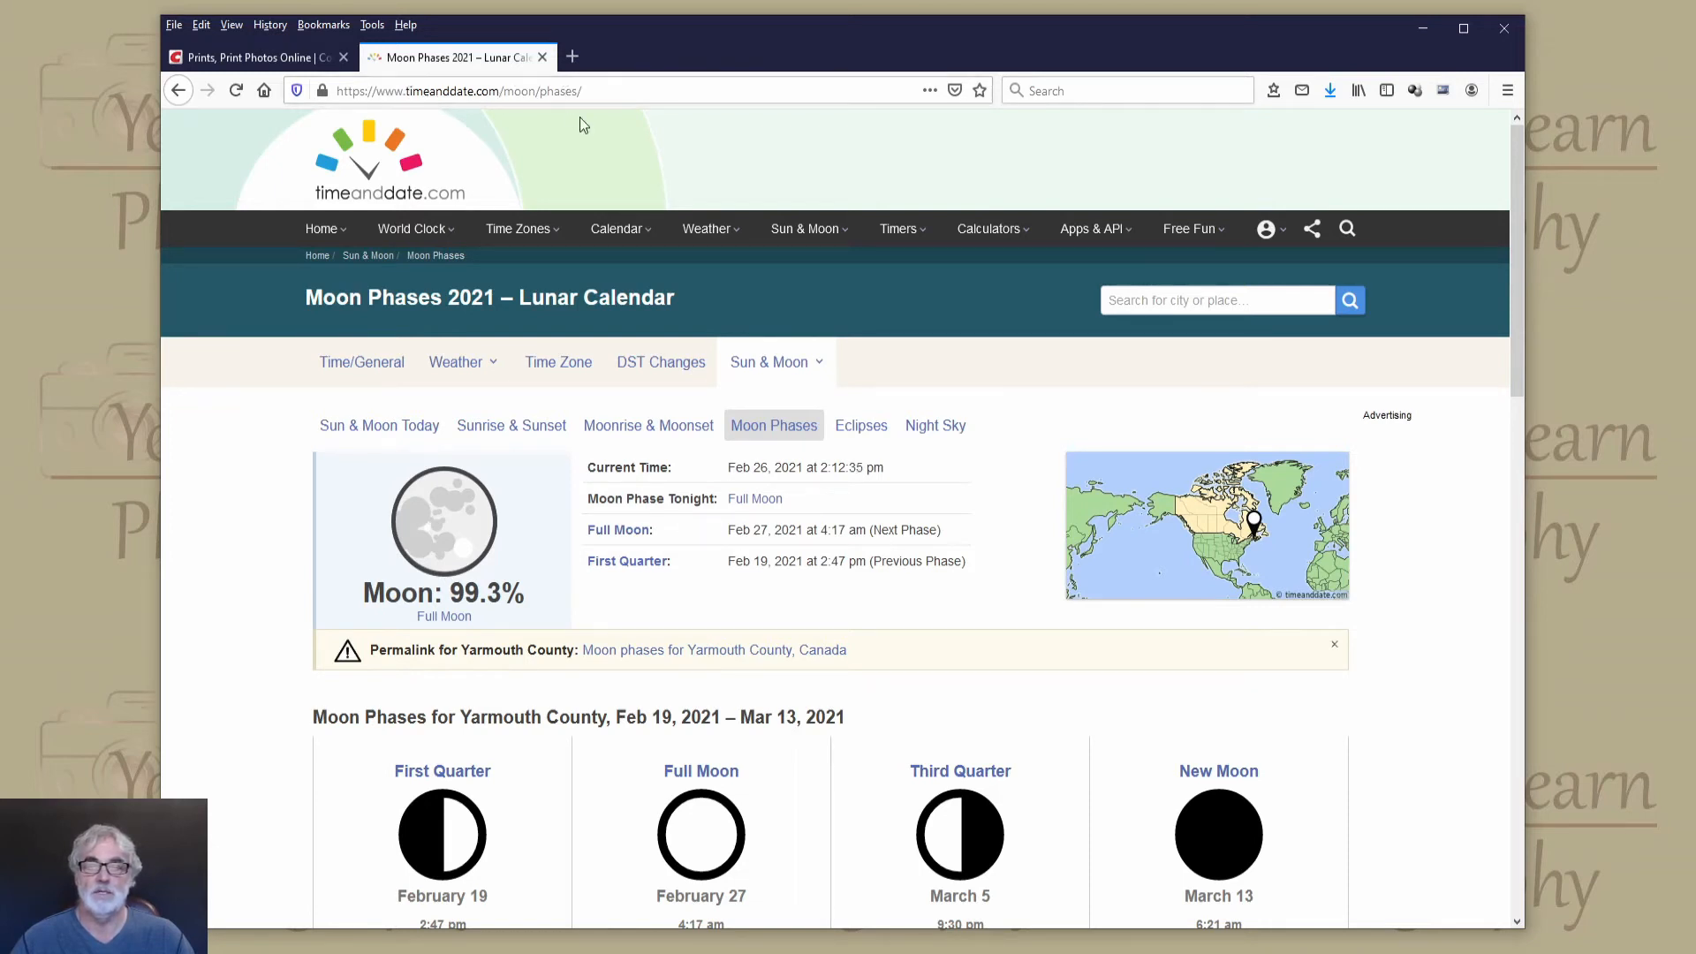
left_click(1140, 300)
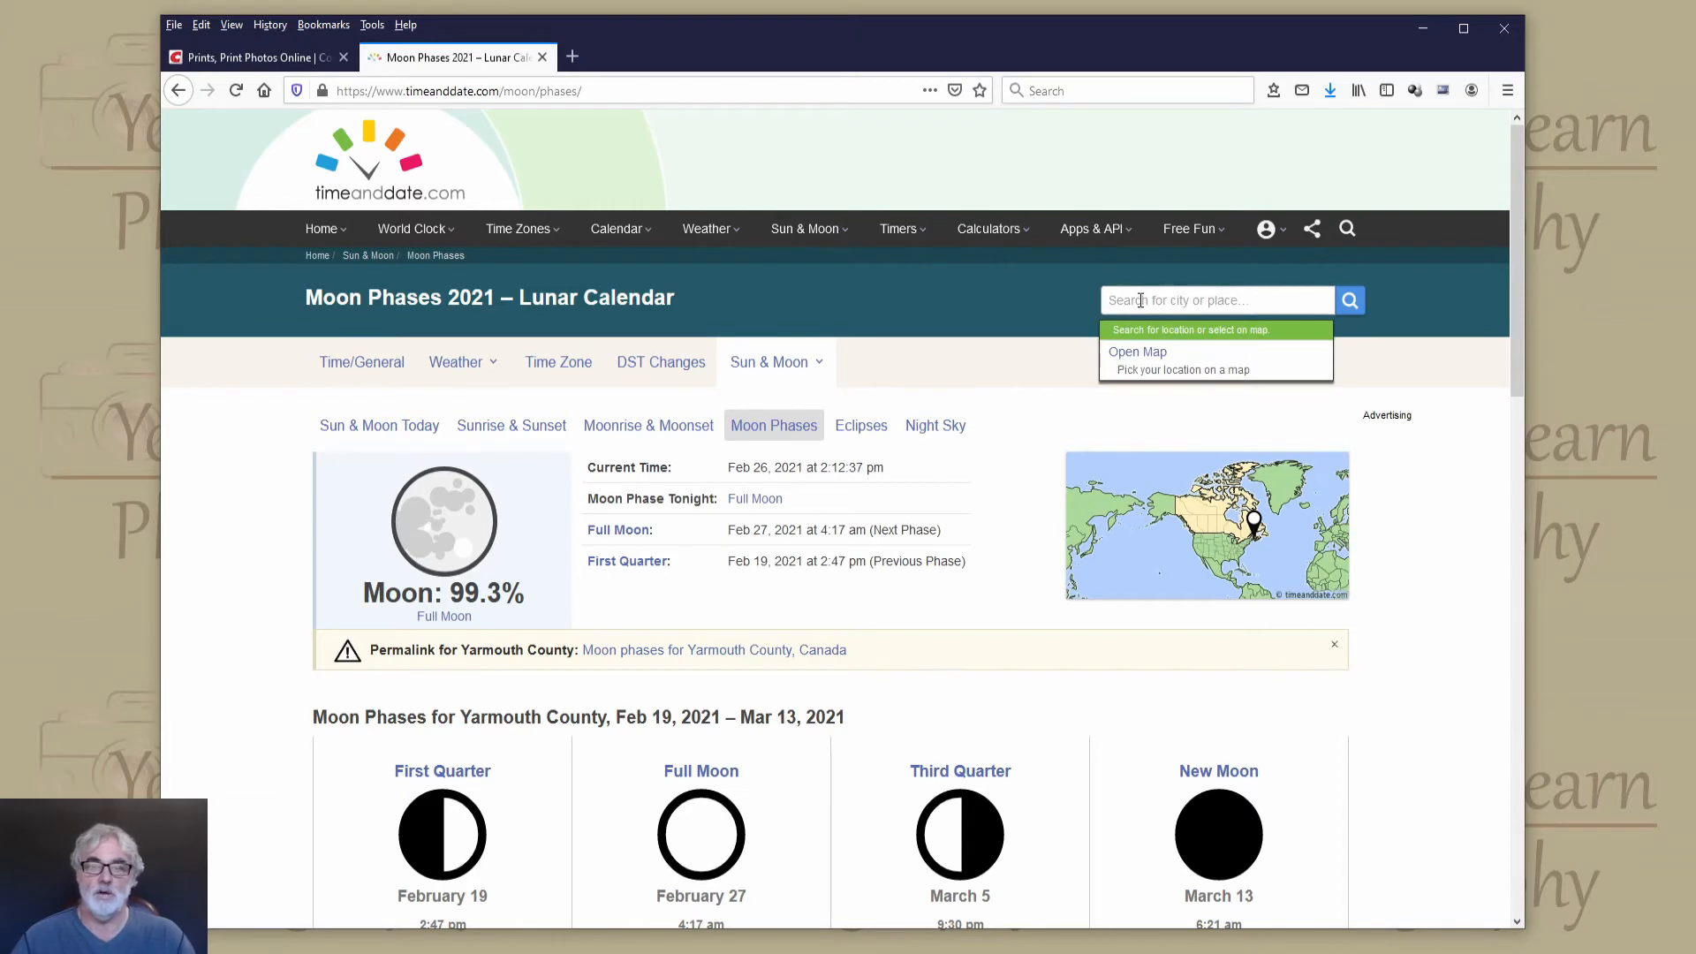
type("hali")
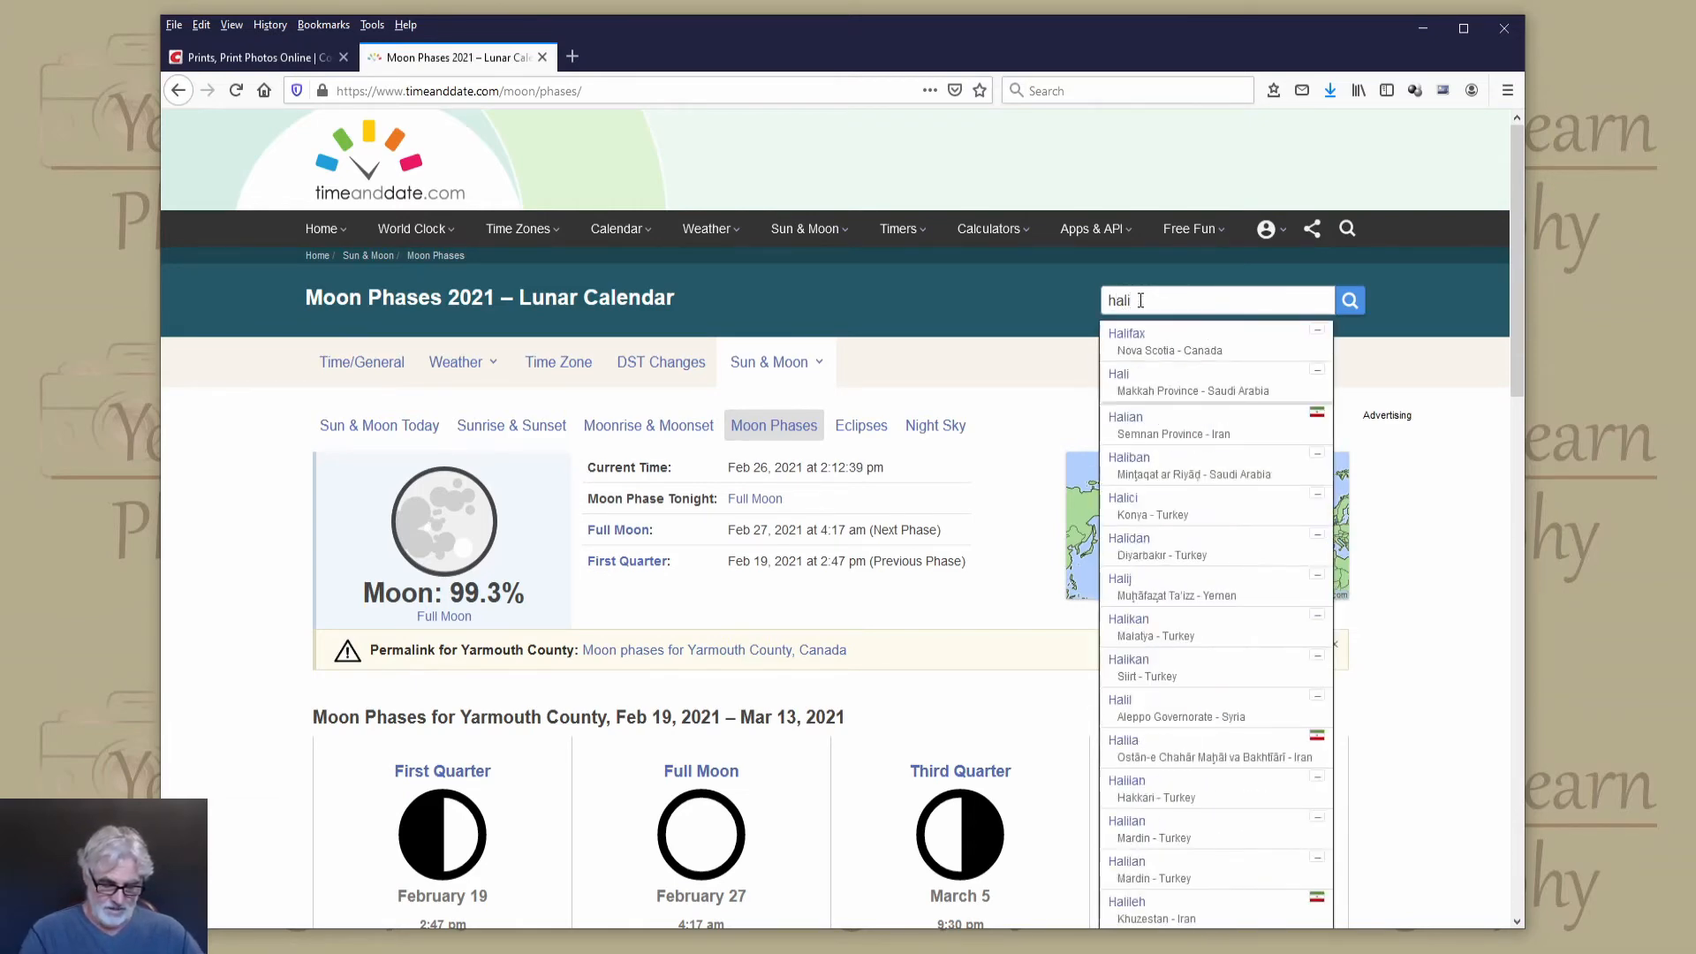
type("fax")
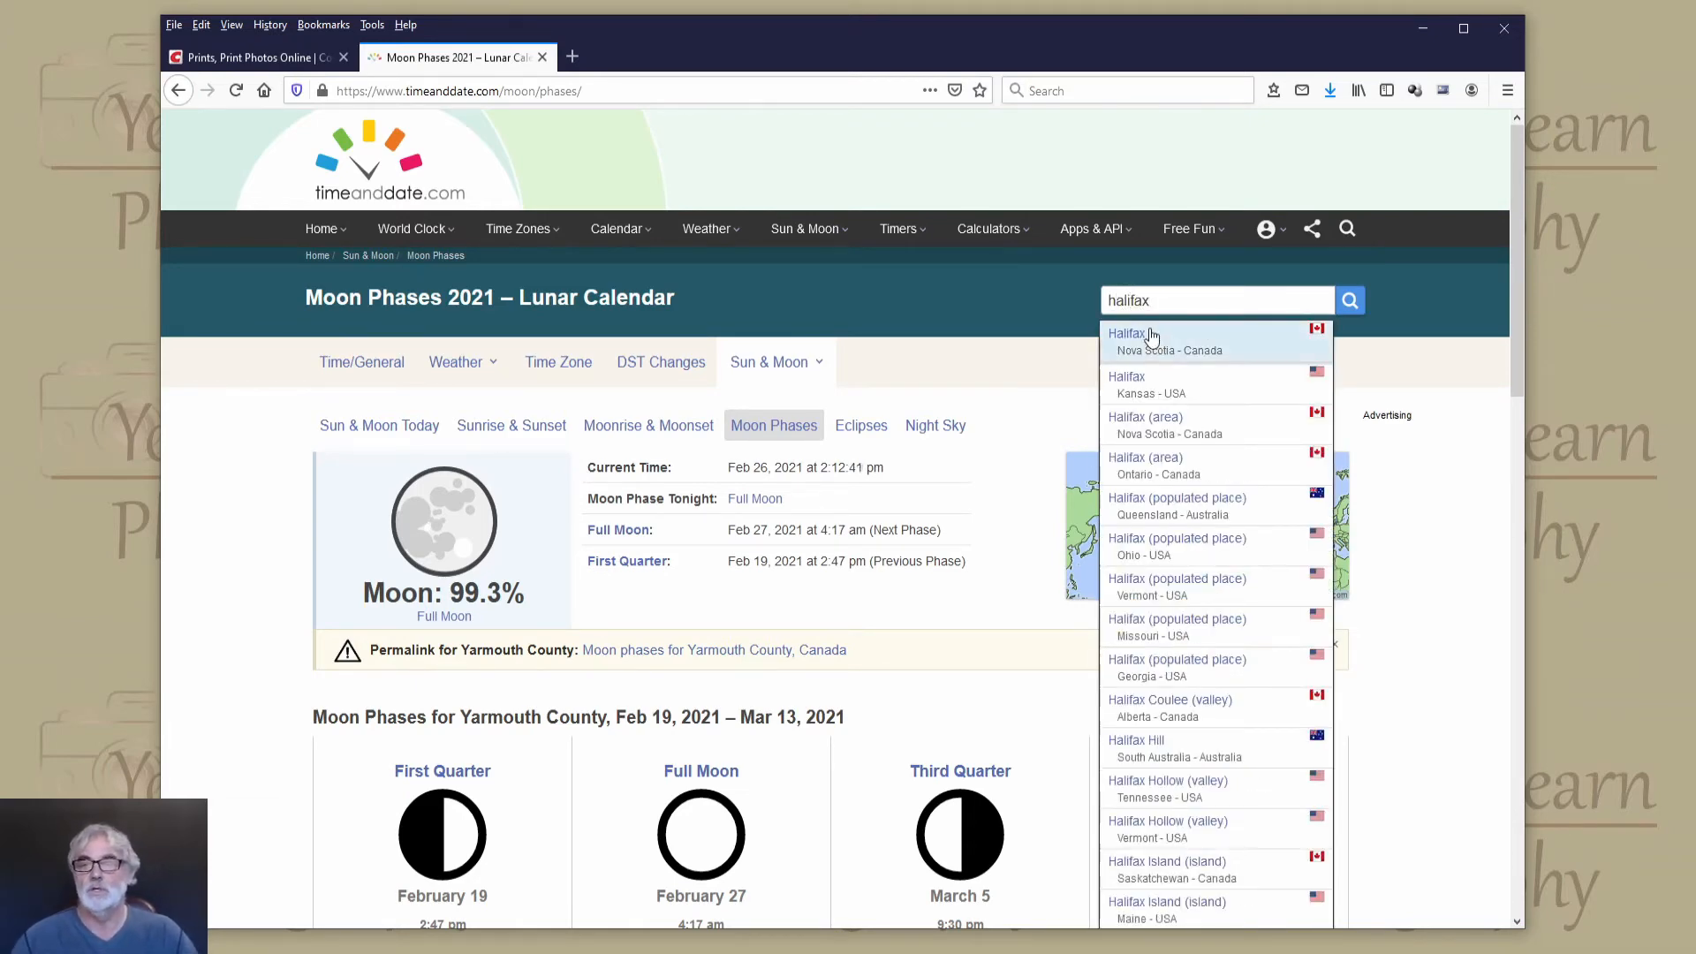
left_click(1152, 337)
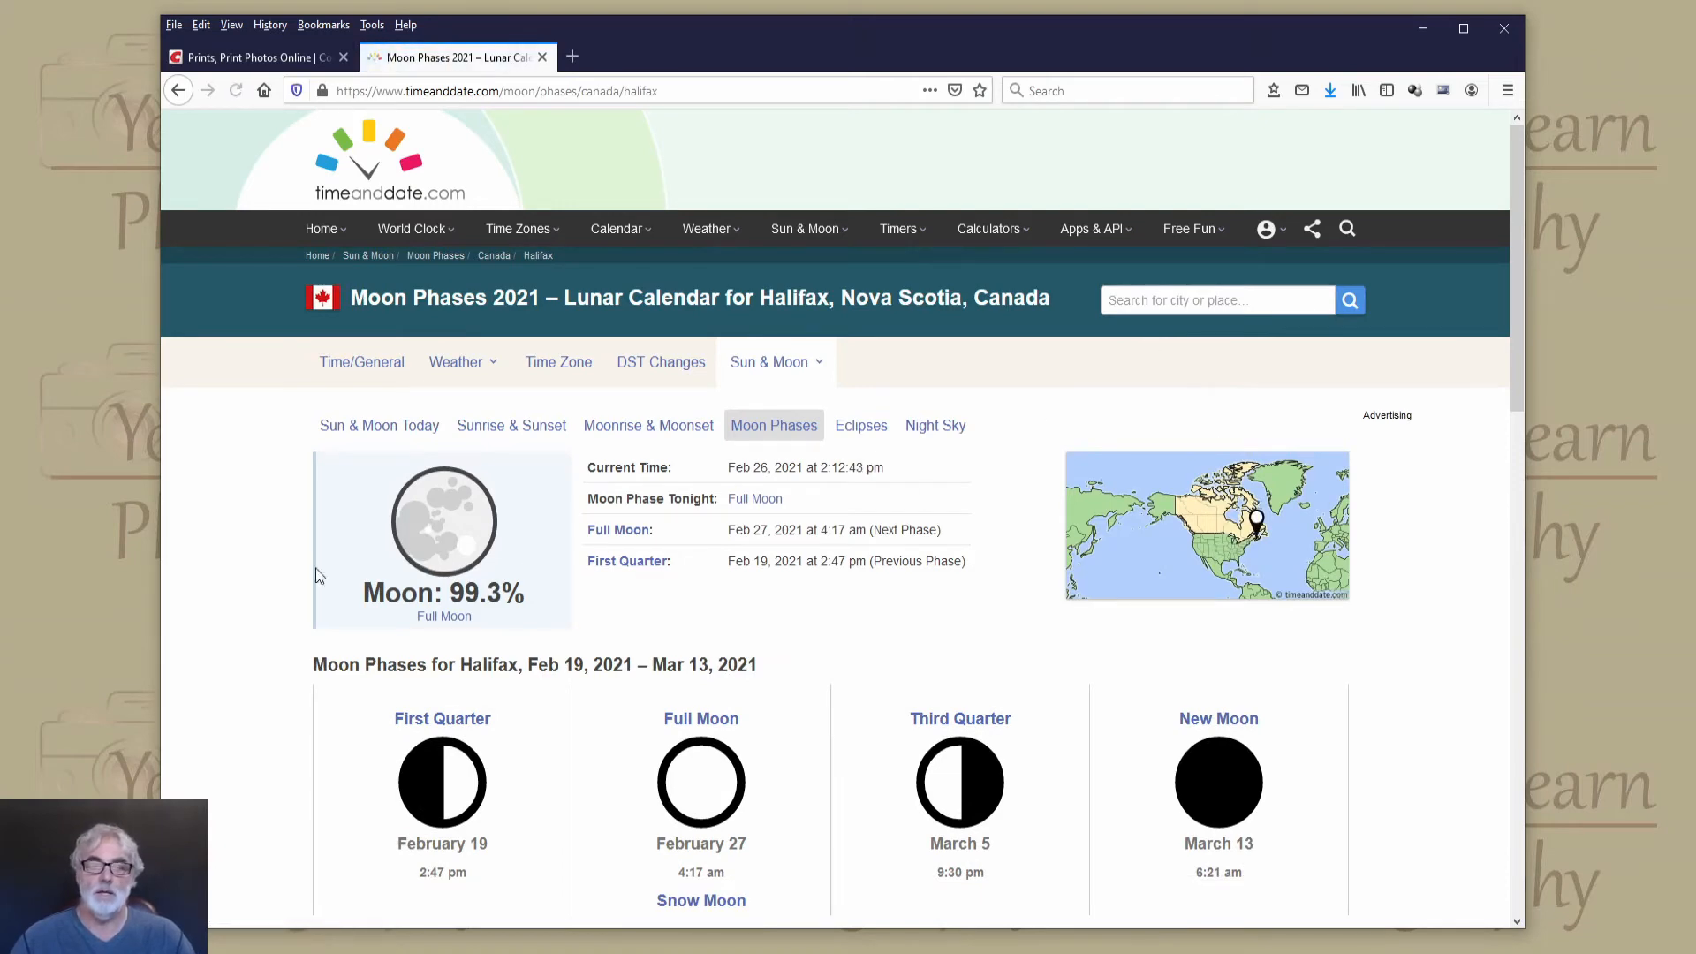
Examine the 2021 moon phase dates for Halifax in the yearly table and the month-by-month Moon Phases Calendar.
scroll(238, 601, "down", 3)
scroll(252, 595, "down", 4)
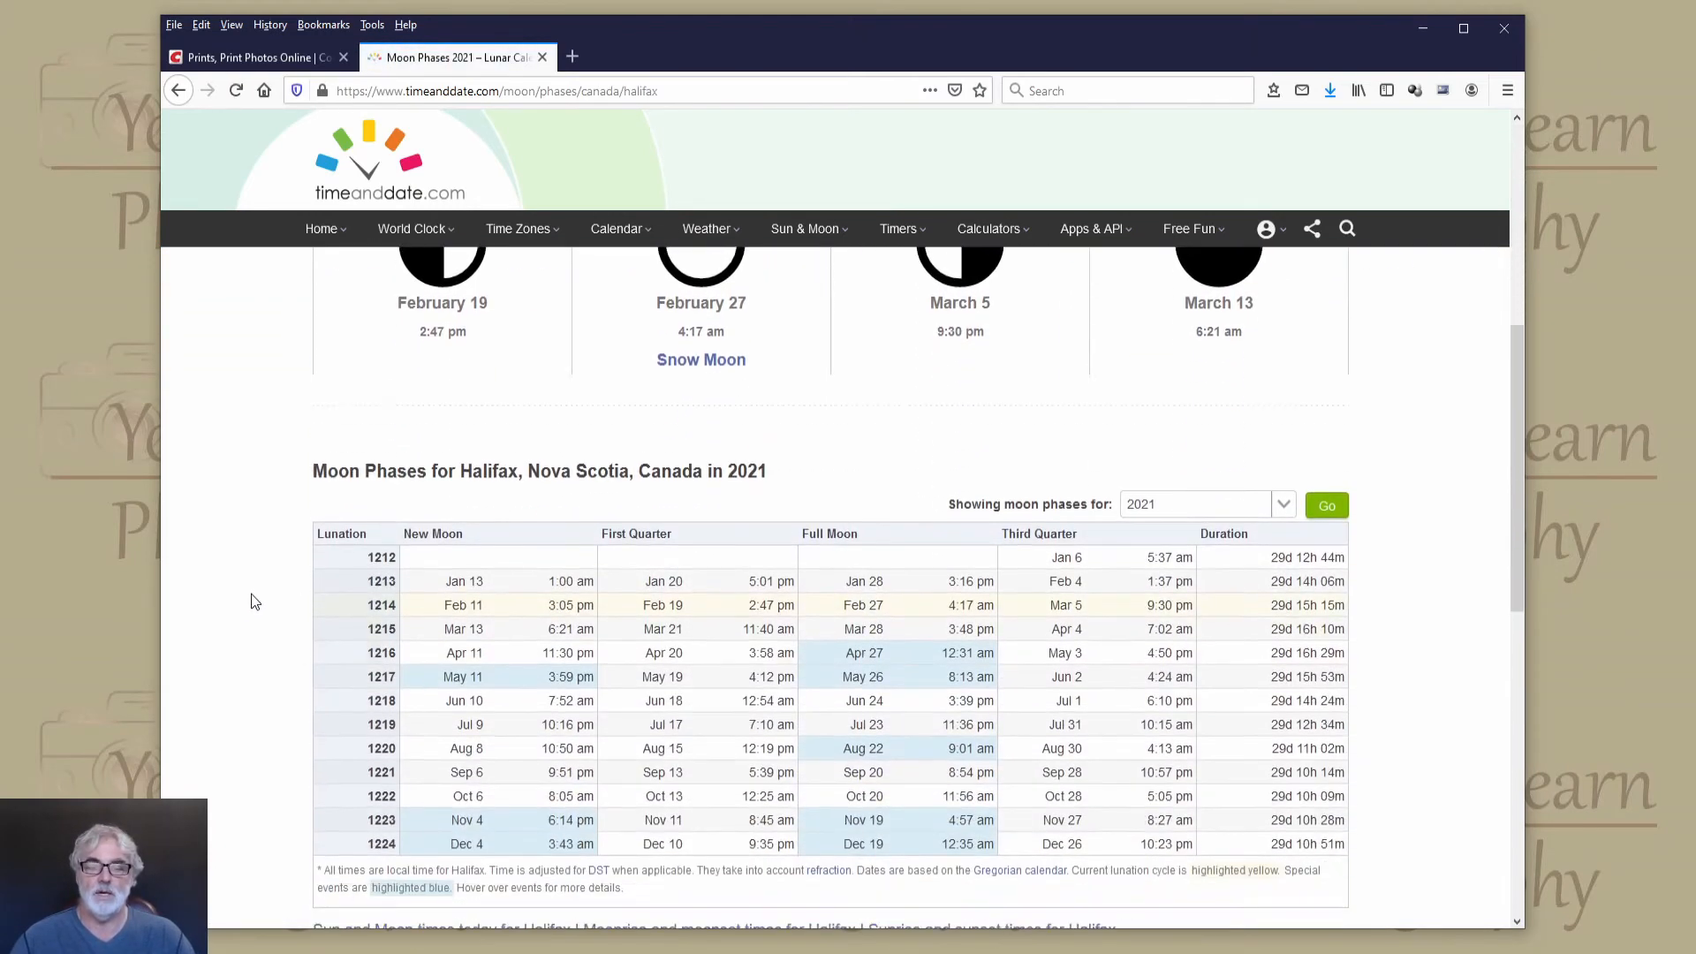
scroll(255, 601, "down", 5)
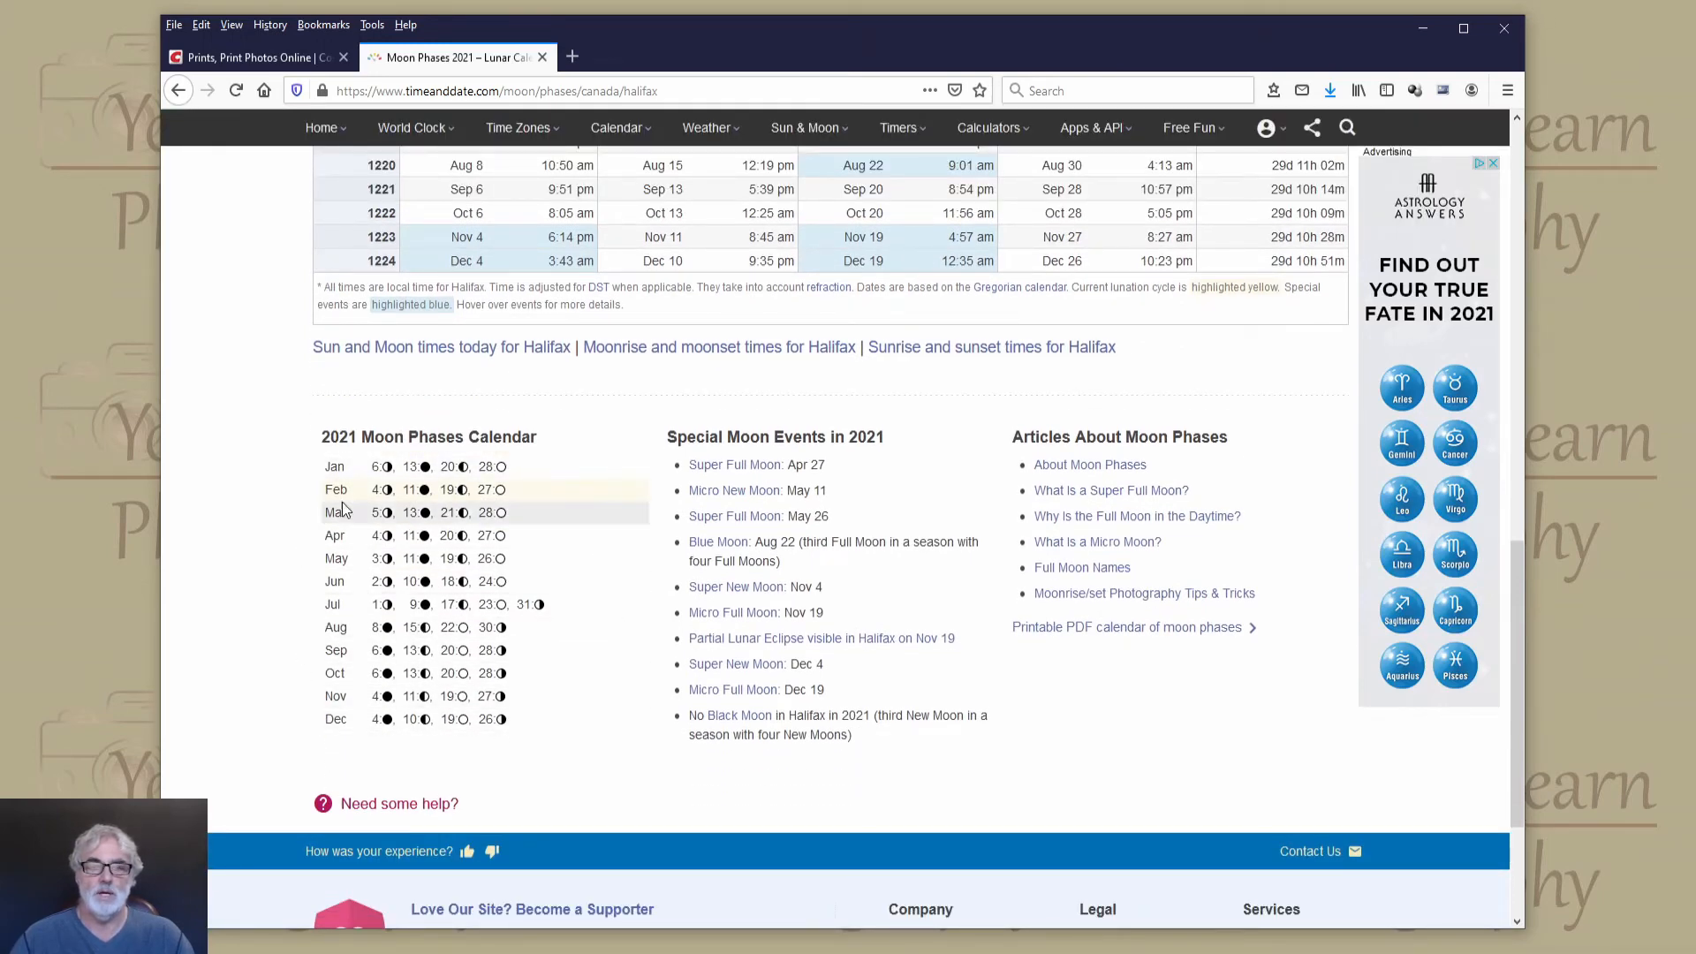
mouse_move(391, 475)
scroll(673, 455, "up", 7)
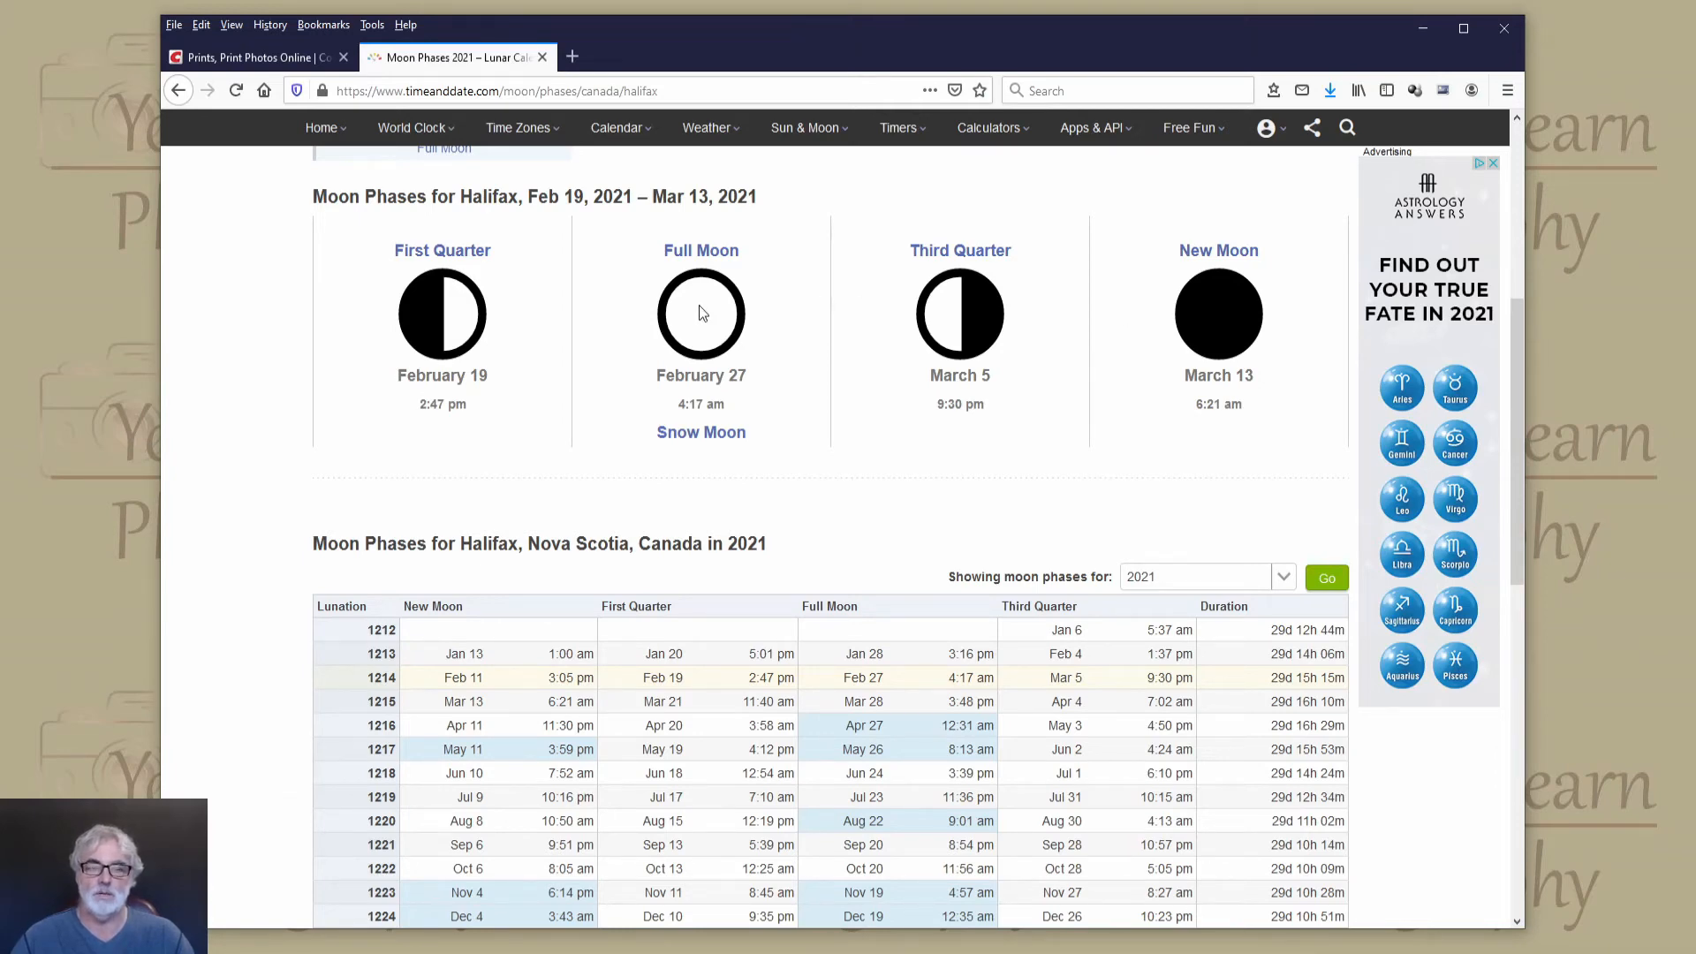
scroll(700, 311, "down", 6)
scroll(703, 343, "up", 5)
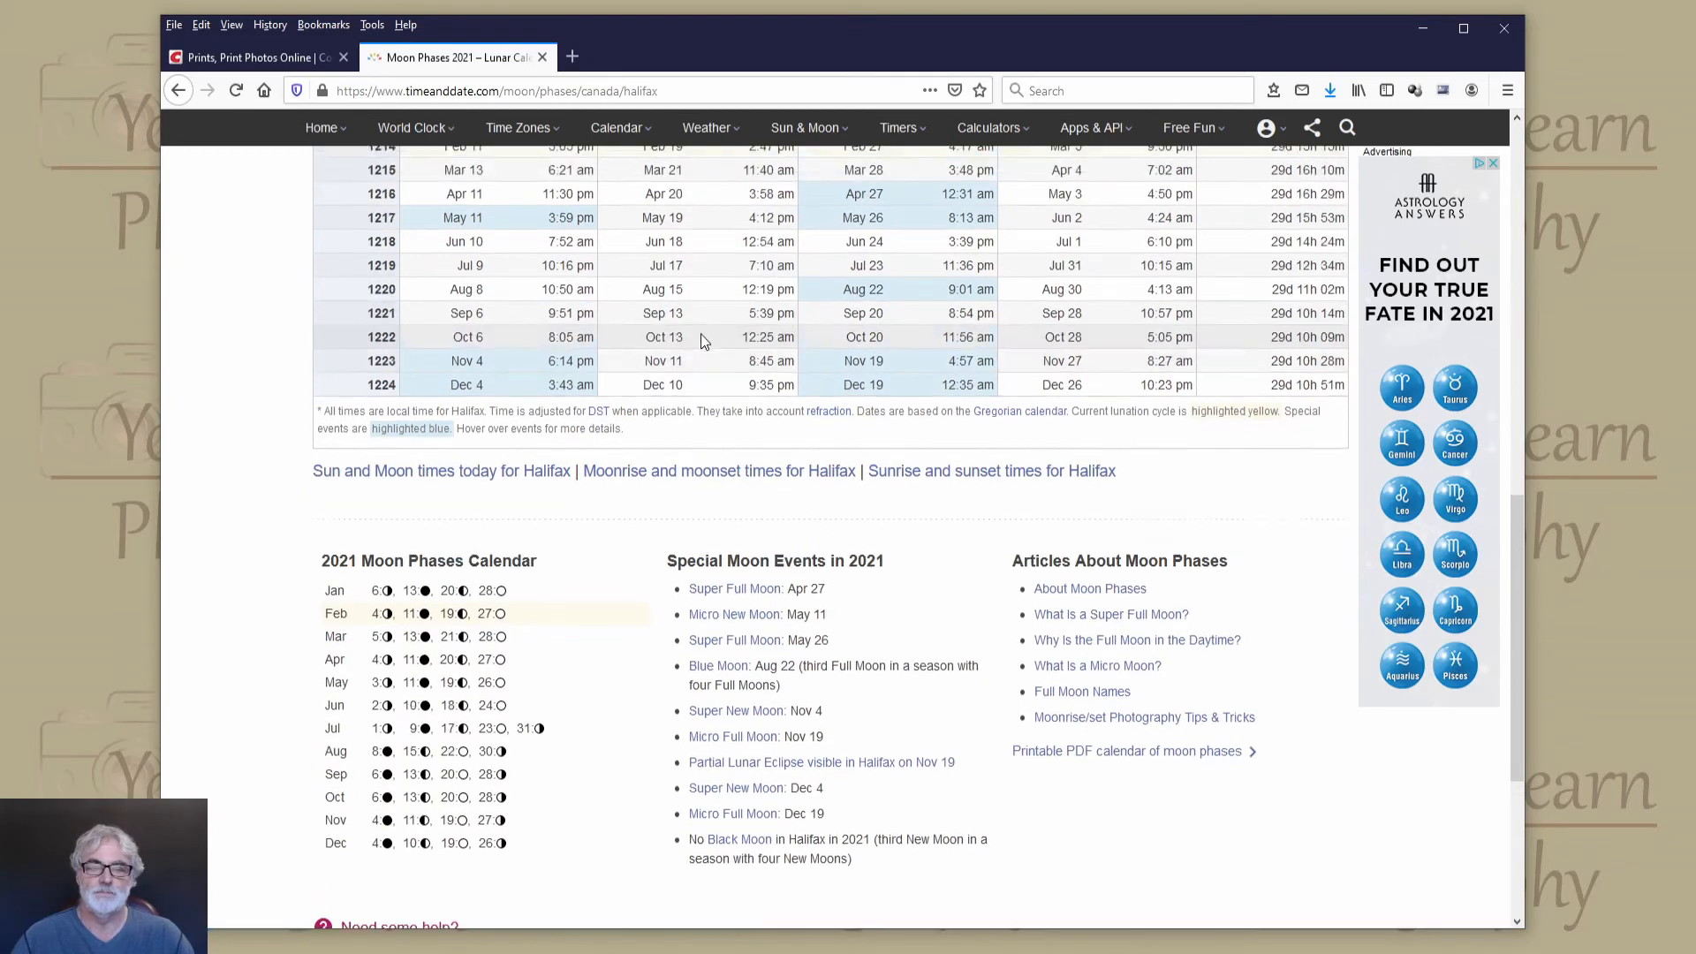
scroll(700, 340, "down", 6)
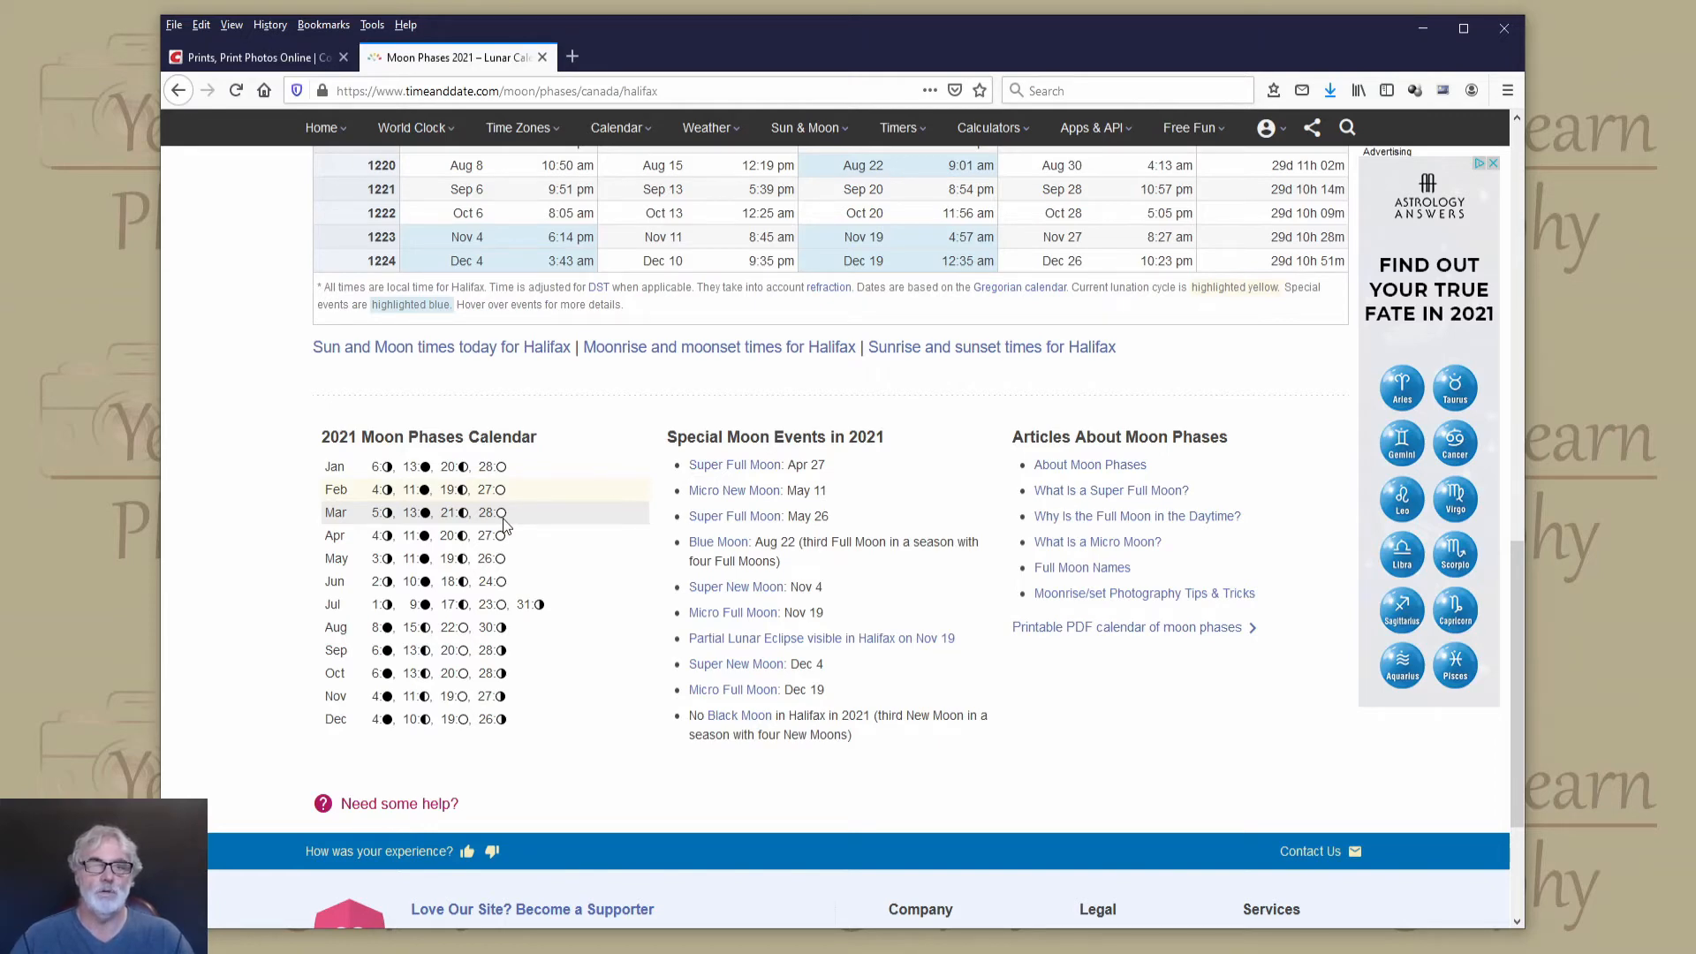
Return to the album on the Costco Photo Centre site and open its photo calendar product page.
left_click(251, 62)
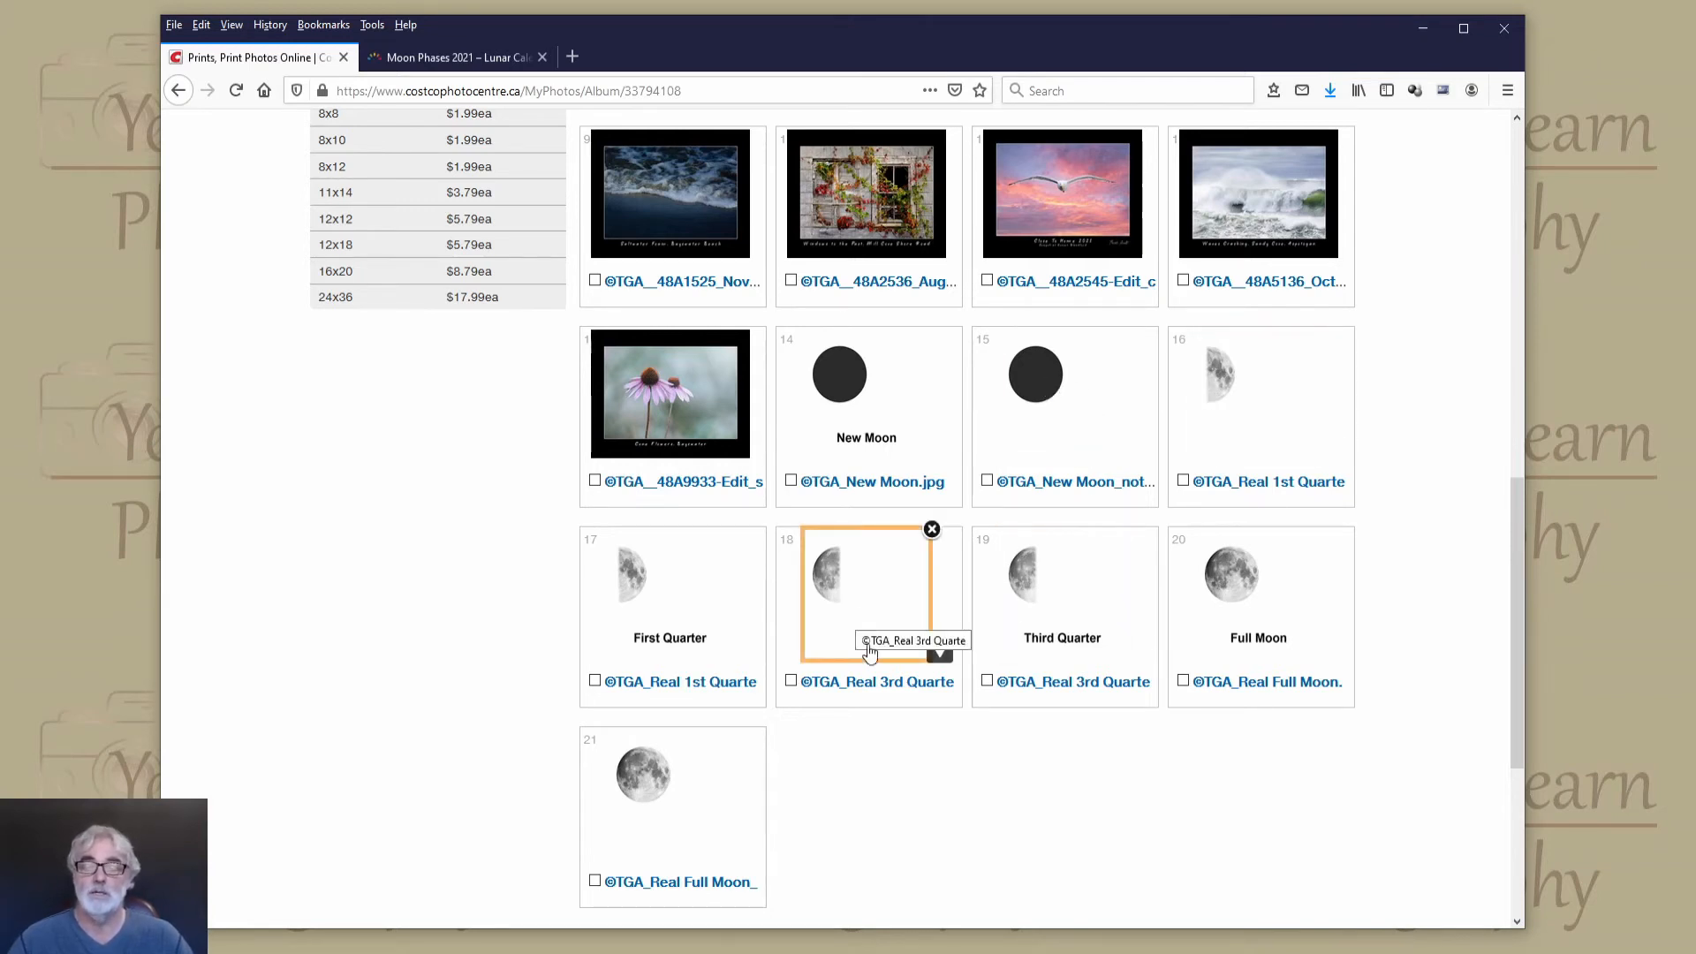
scroll(943, 779, "up", 8)
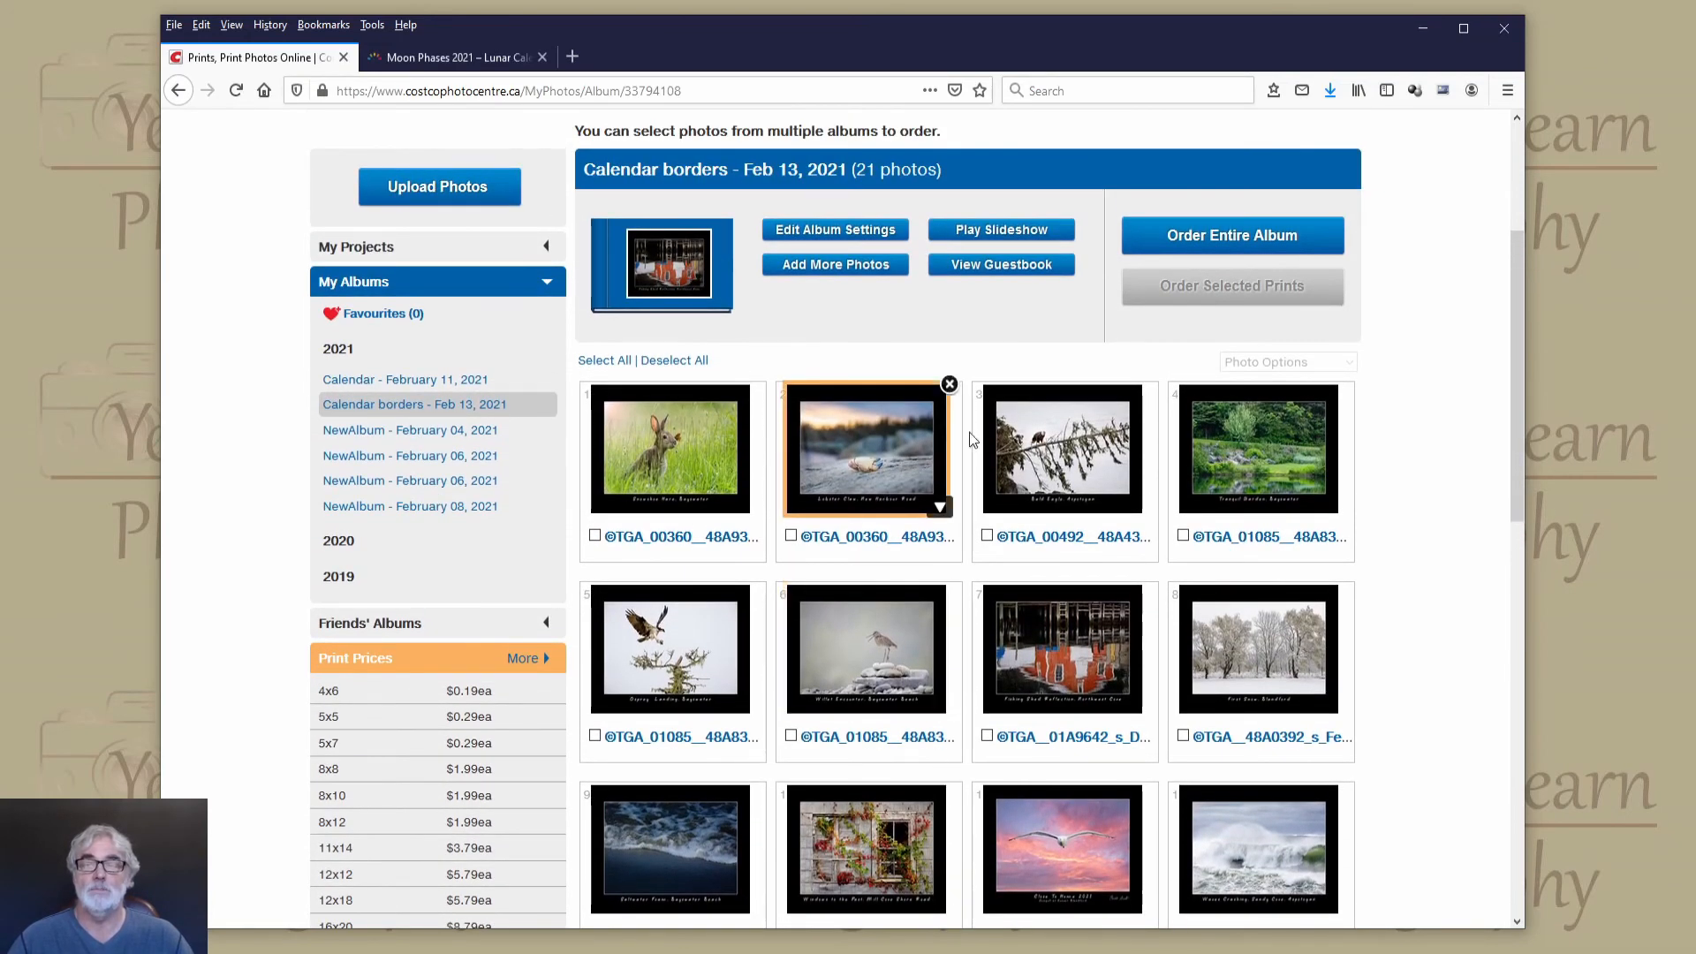
scroll(973, 435, "up", 3)
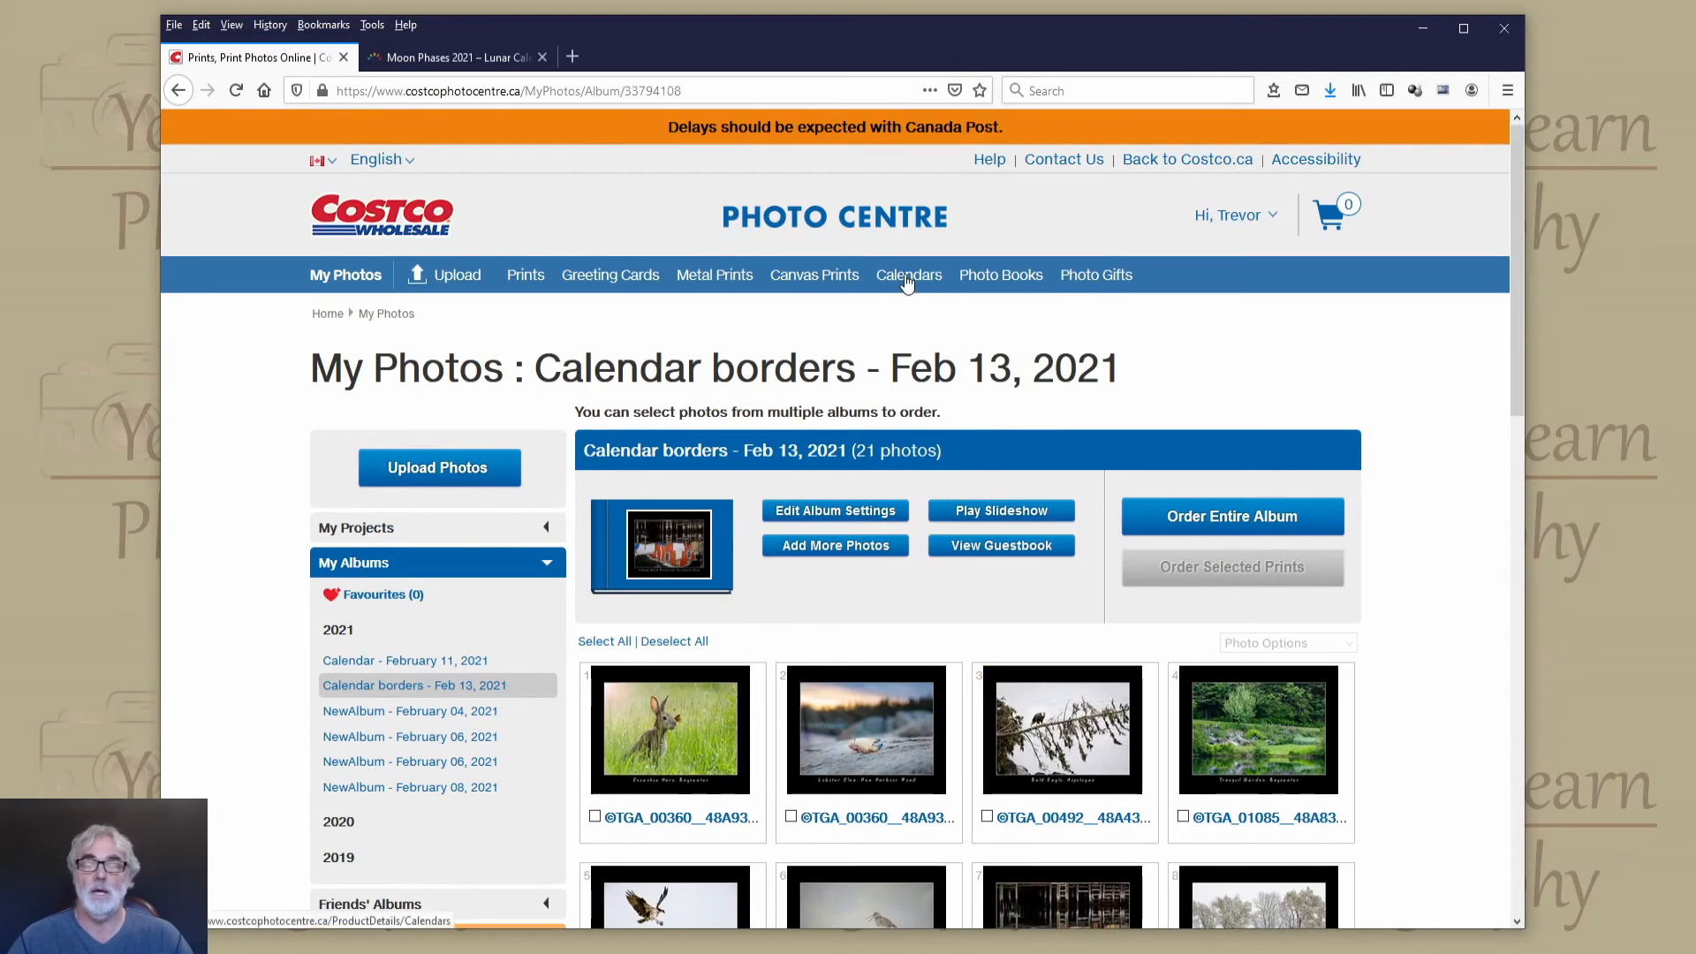
left_click(906, 281)
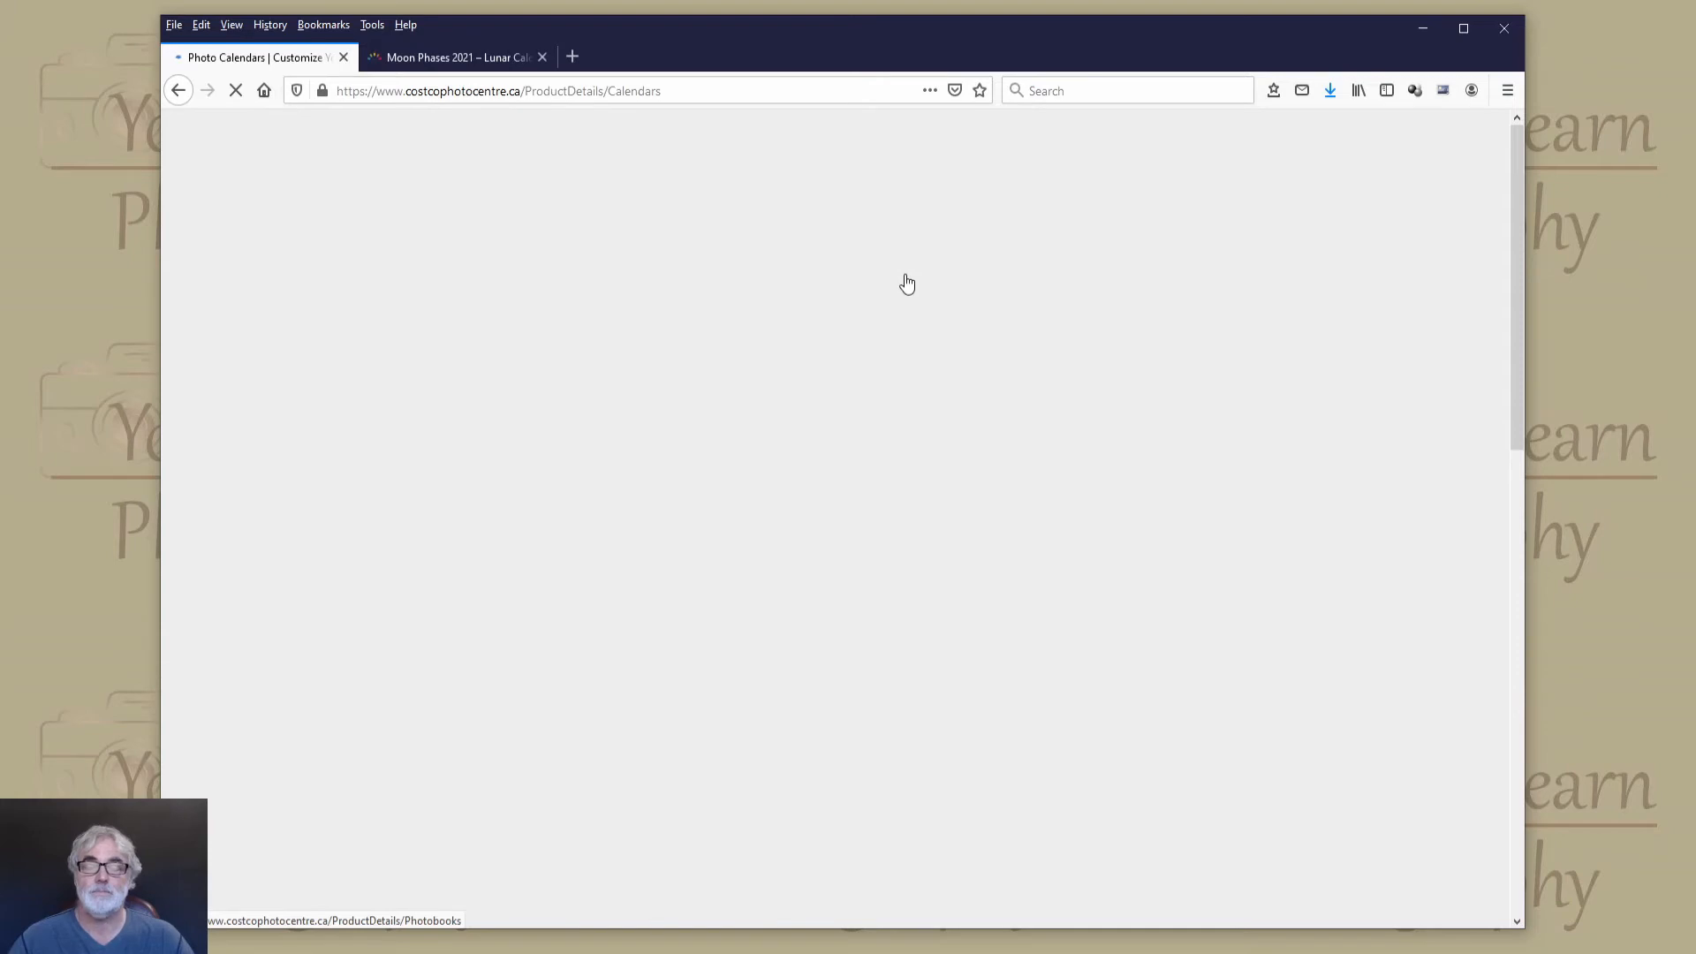
Start an English 8.5"x11" calendar with March 2021 as the starting month and continue to the theme selection.
scroll(1083, 583, "down", 4)
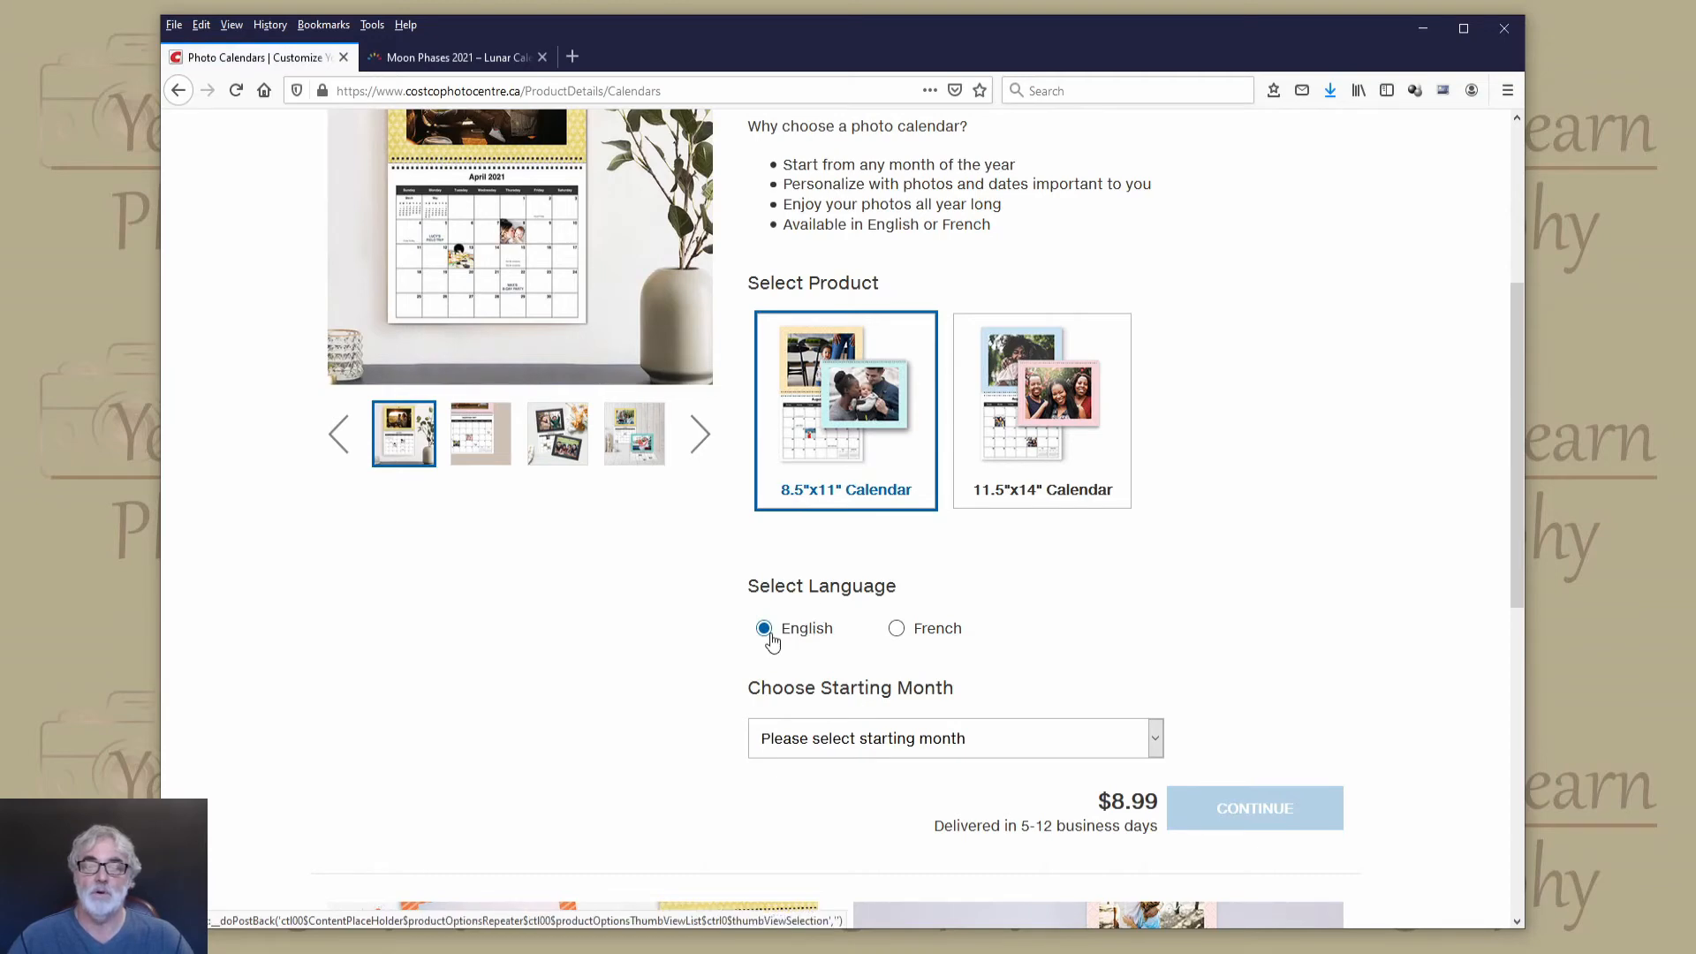
scroll(1323, 617, "down", 4)
scroll(1189, 572, "up", 4)
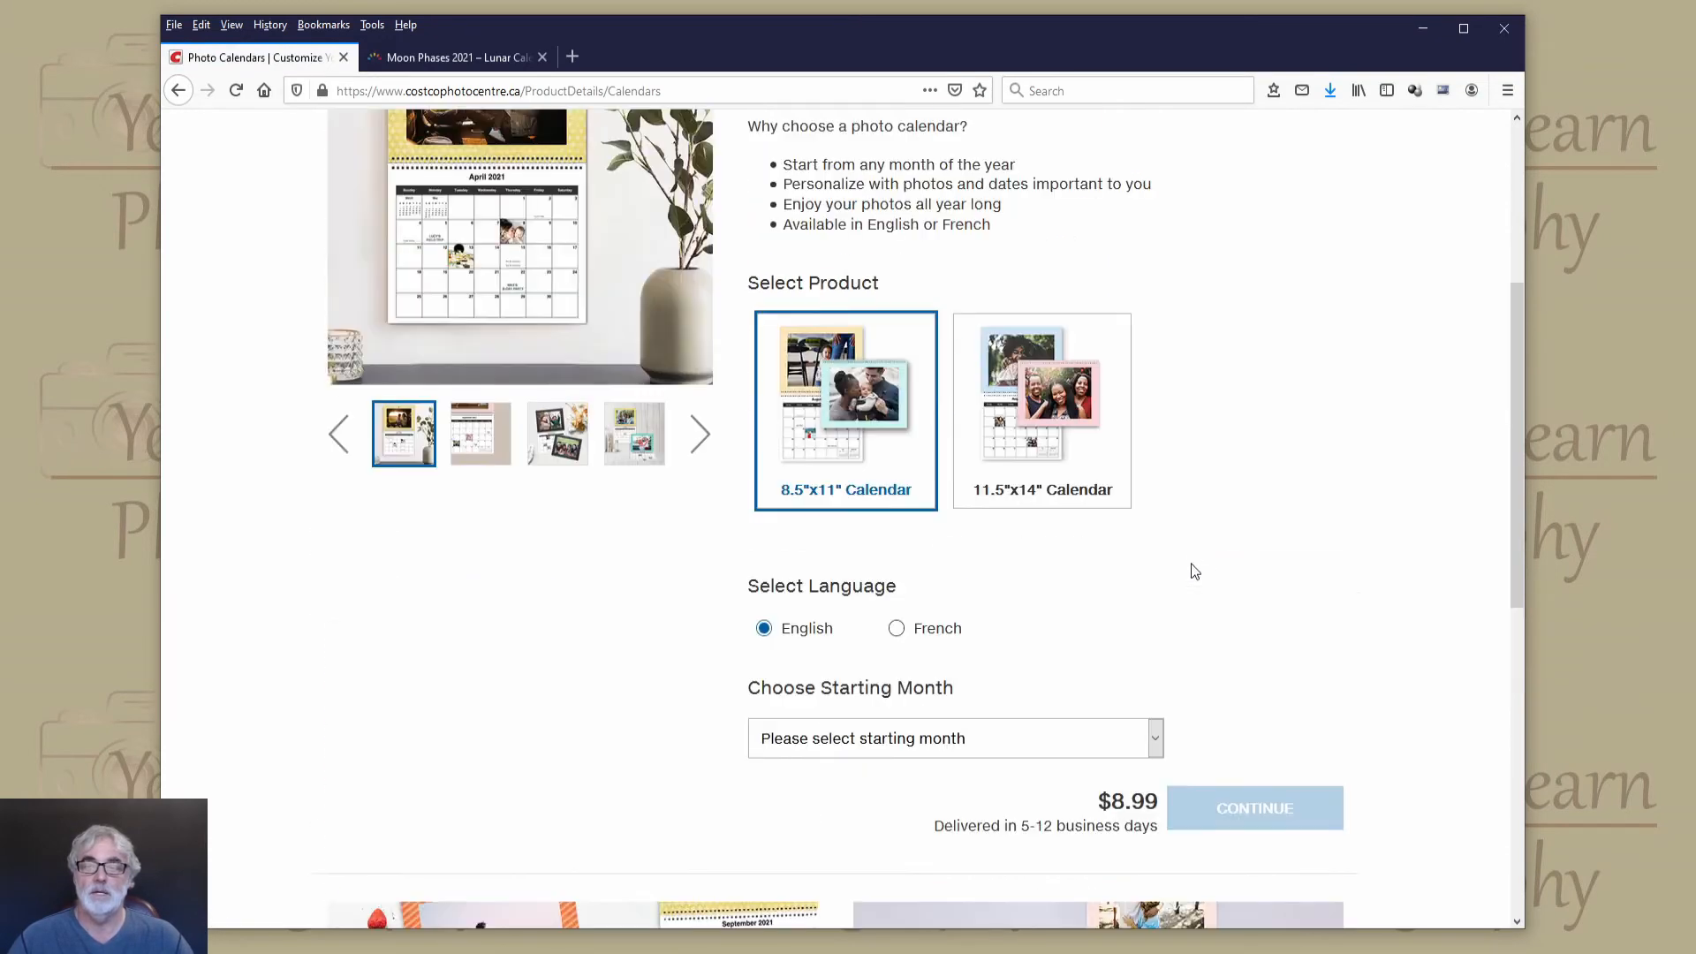
scroll(1240, 559, "down", 2)
scroll(1240, 558, "down", 2)
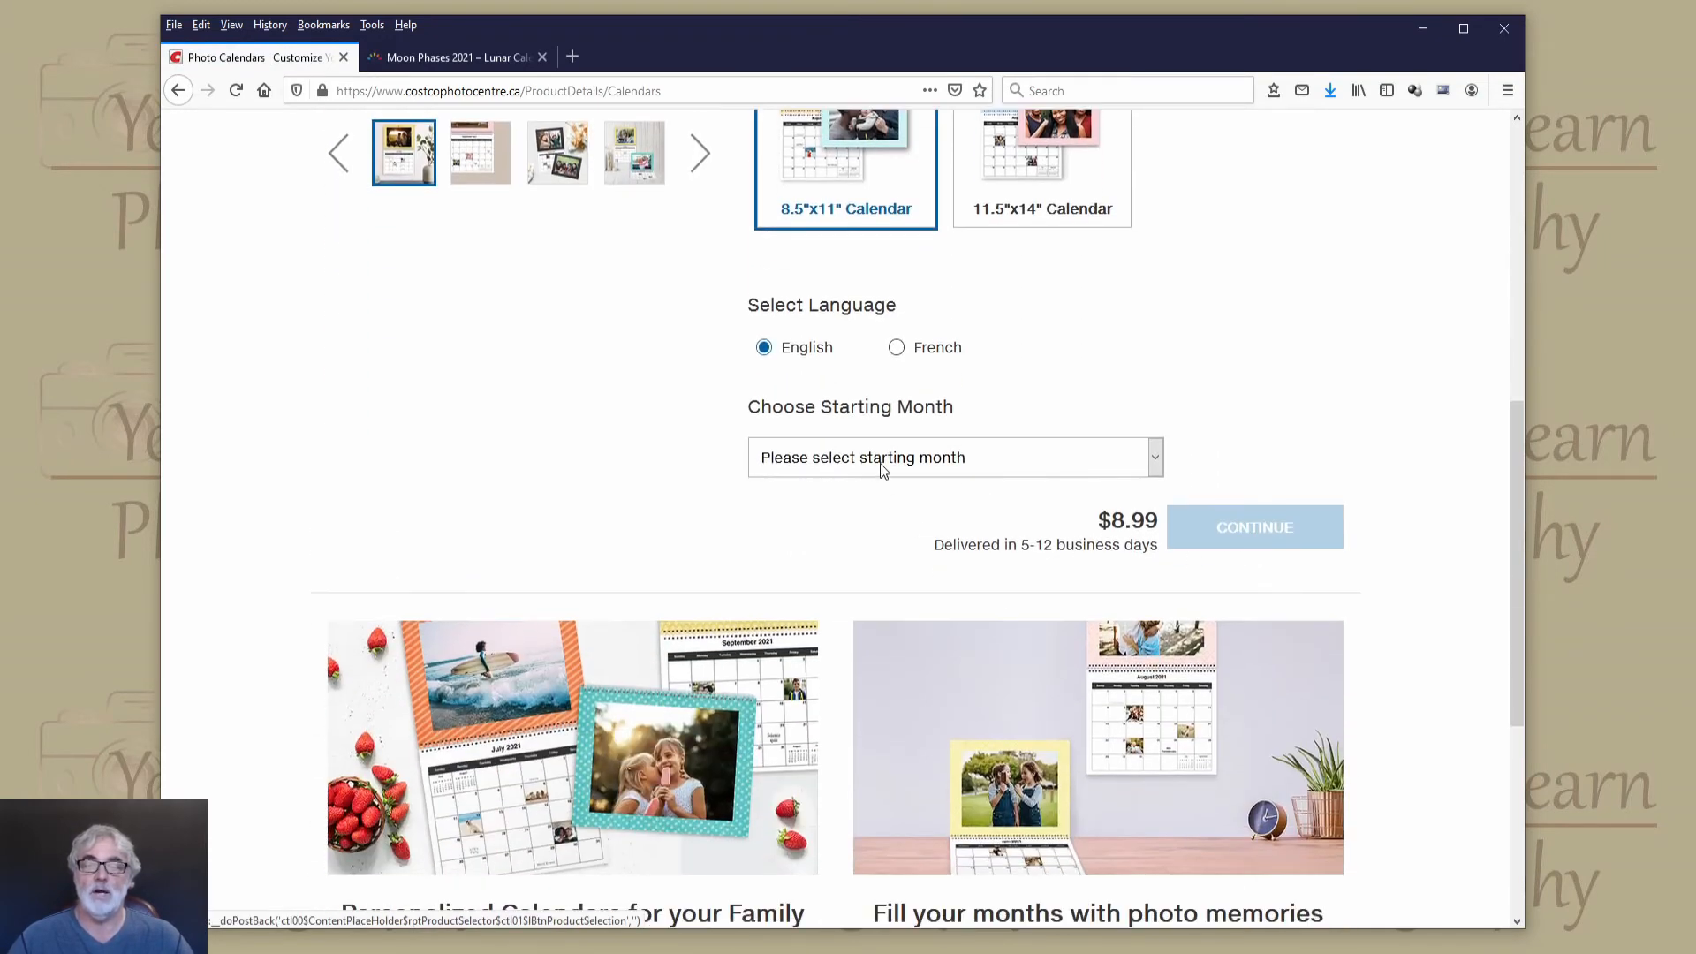
left_click(1155, 459)
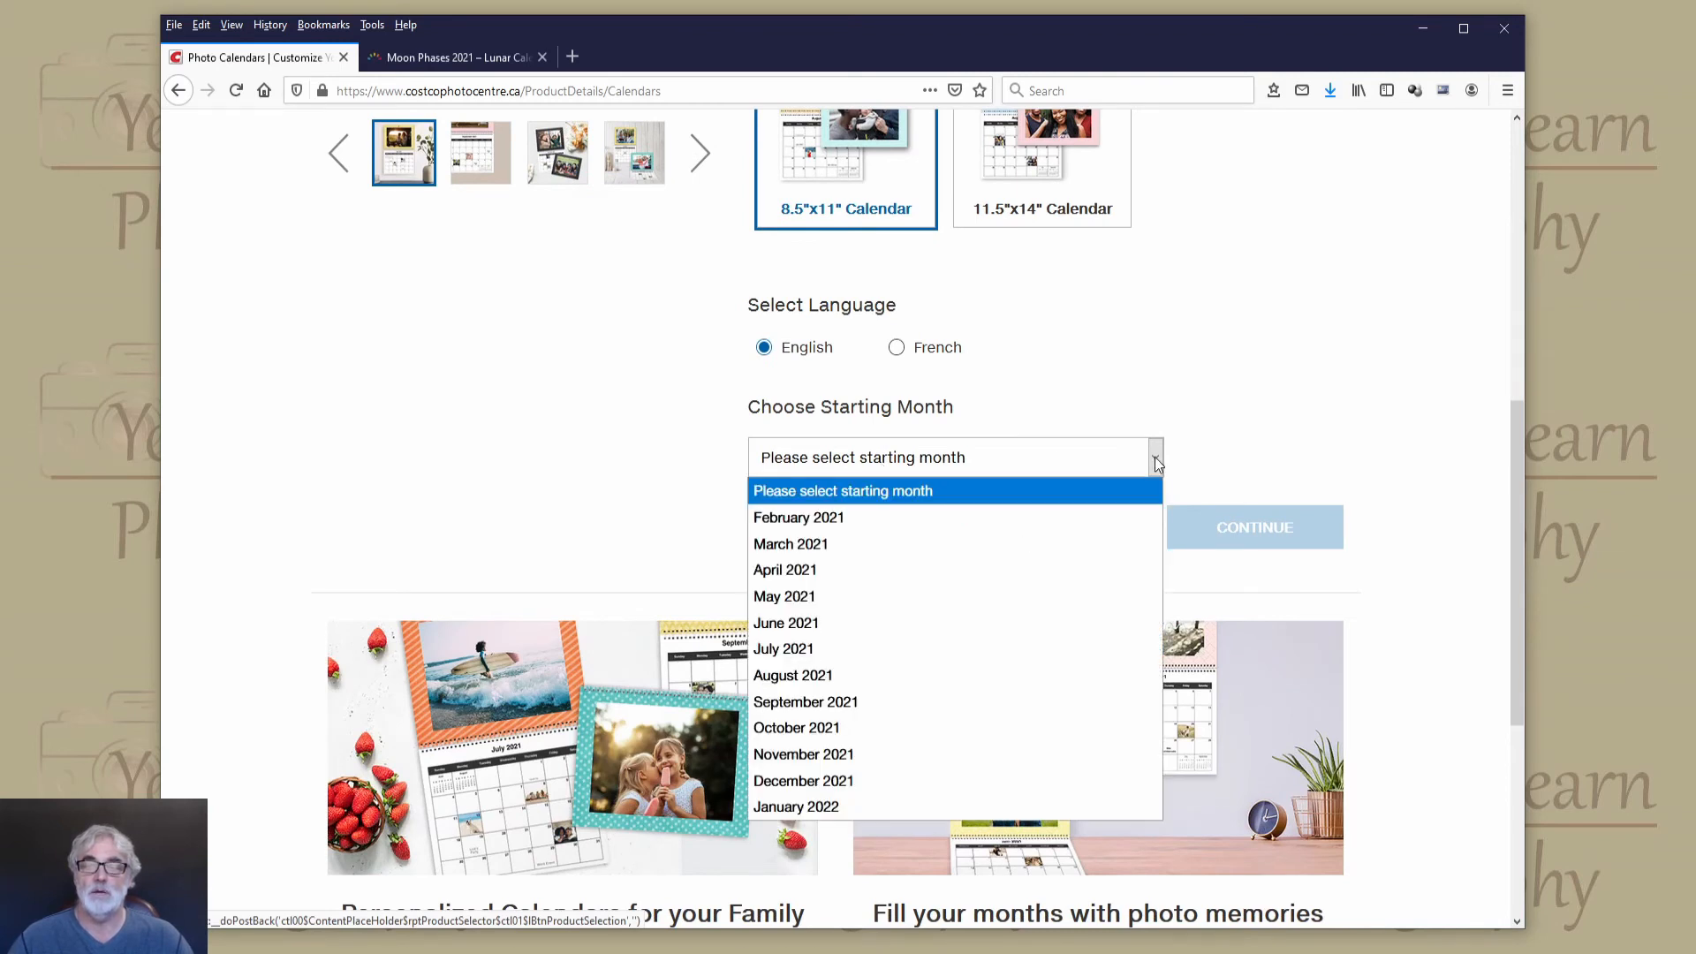
left_click(830, 544)
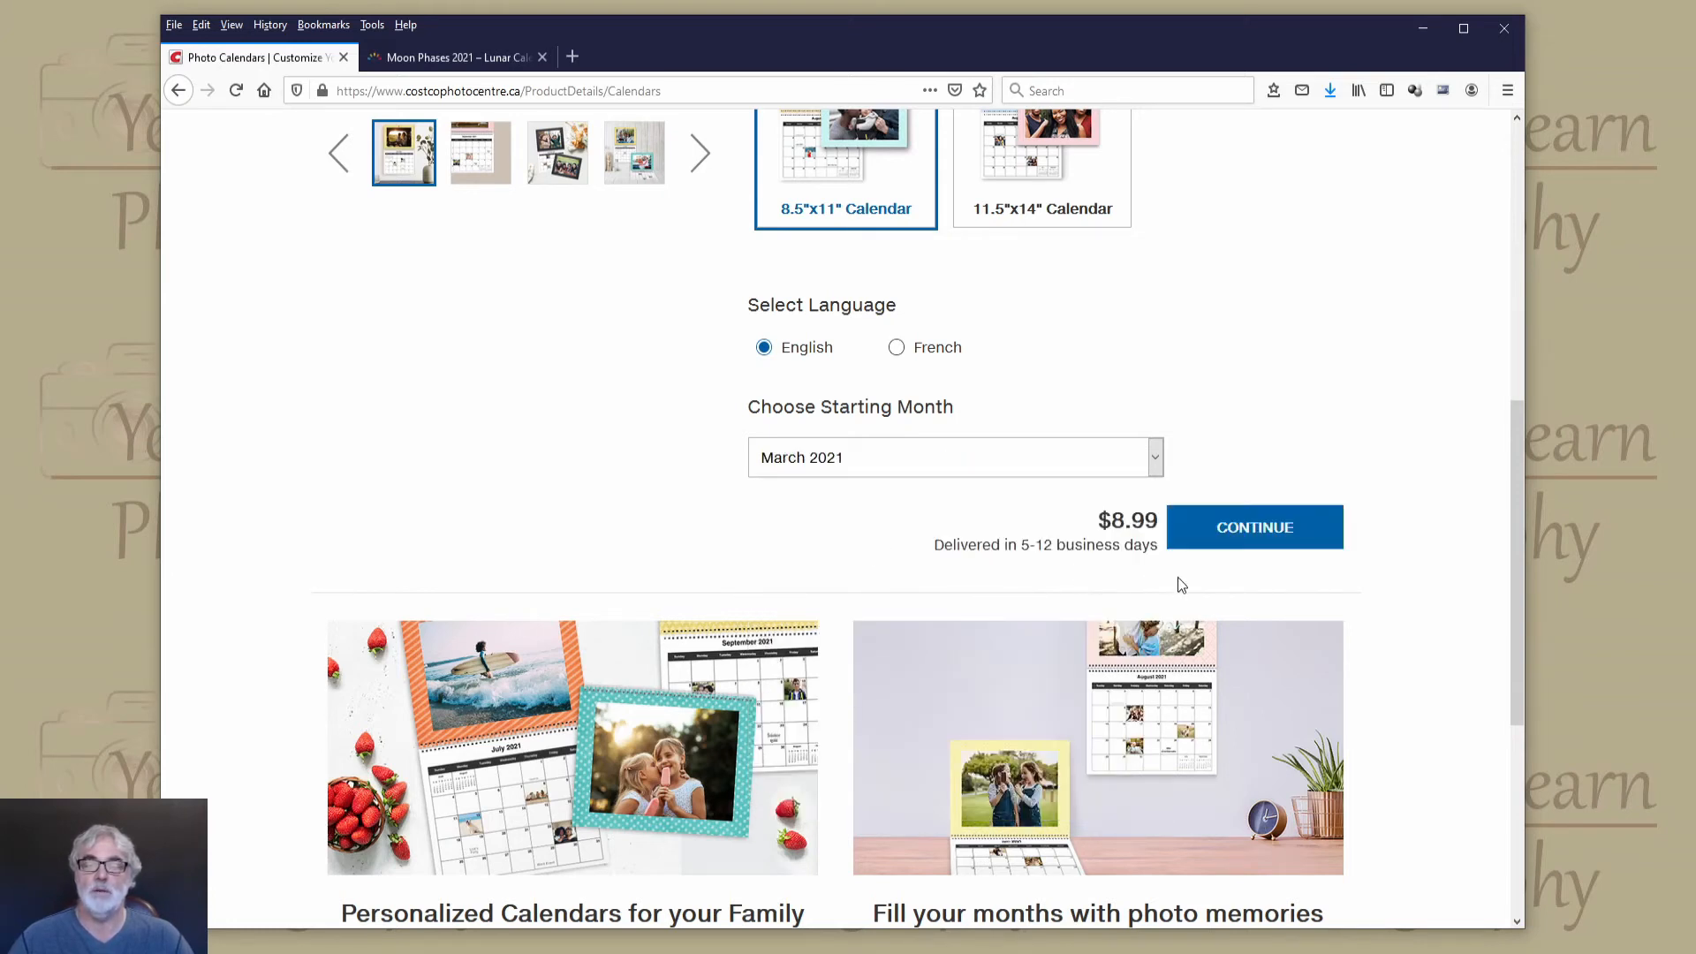
left_click(1248, 530)
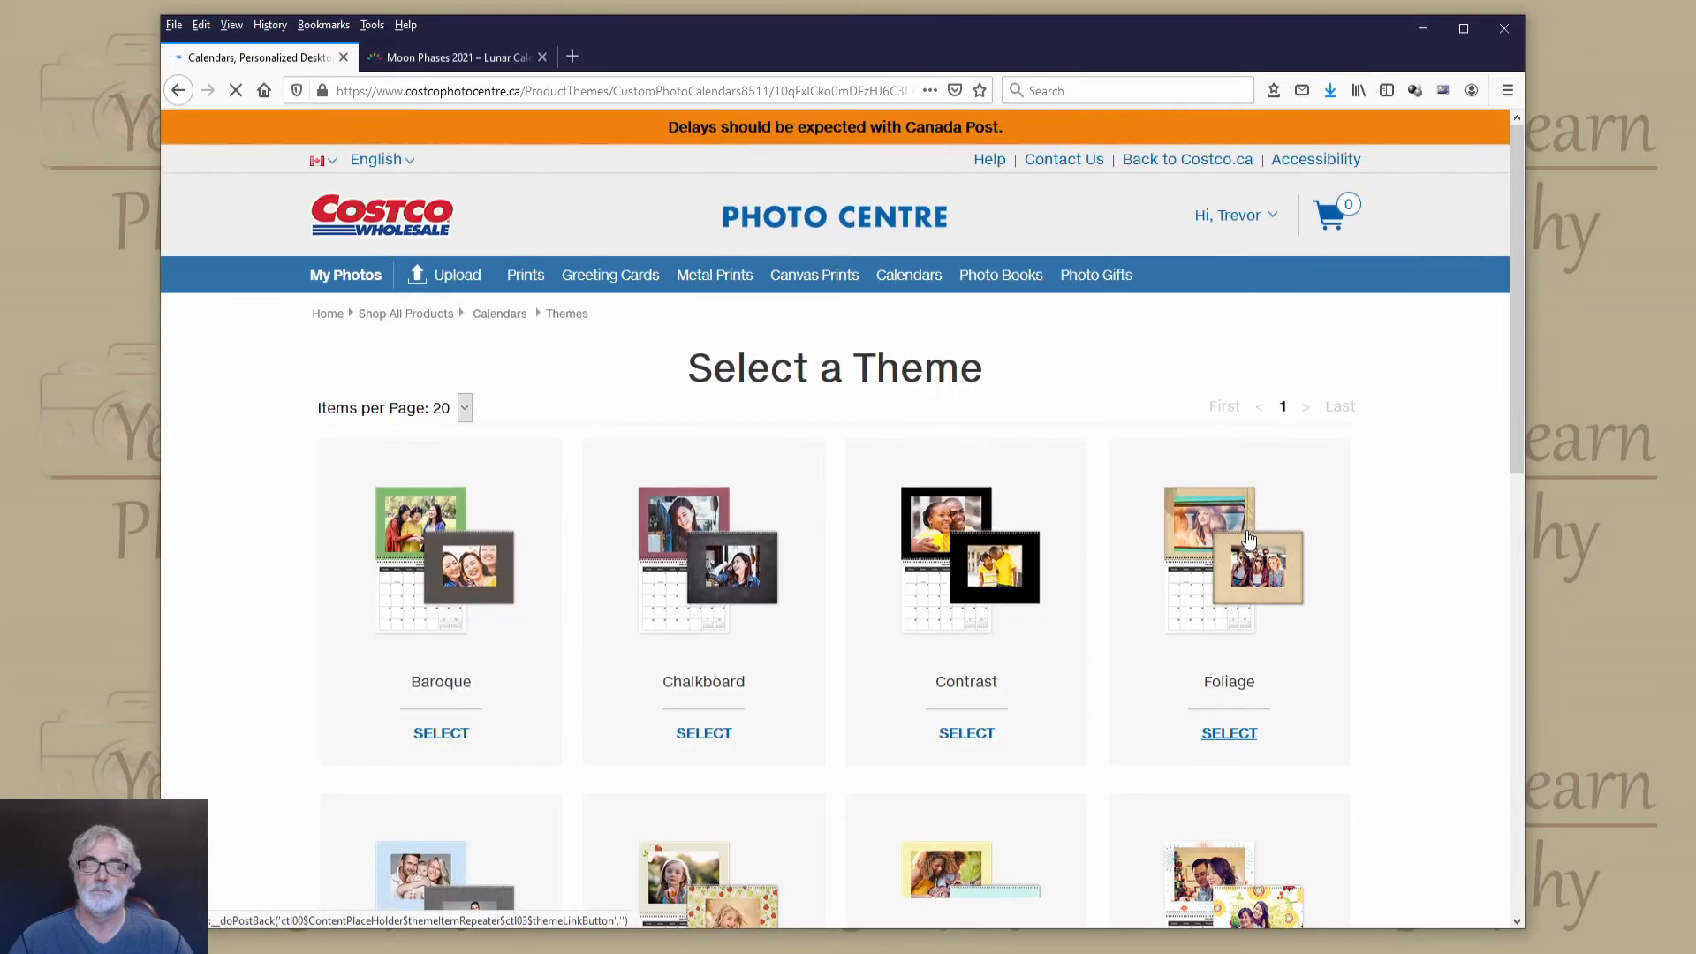
Choose the Contrast theme for the calendar and import the preselected holidays and saved dates.
scroll(1235, 546, "down", 8)
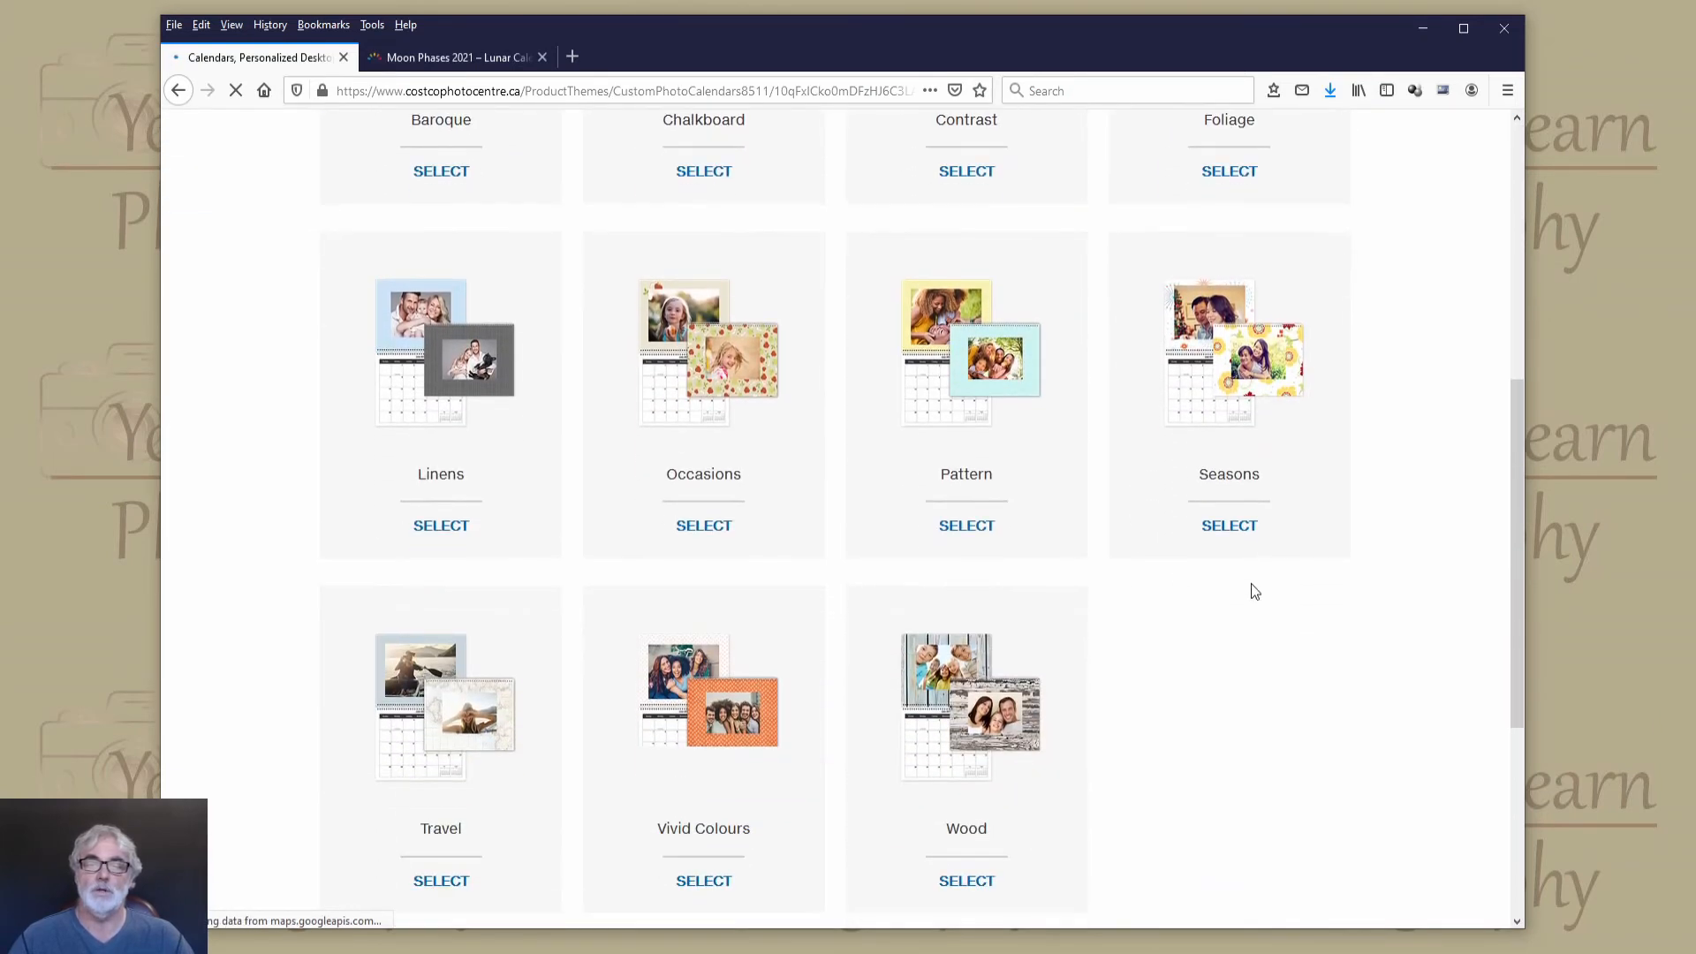
scroll(1251, 584, "up", 7)
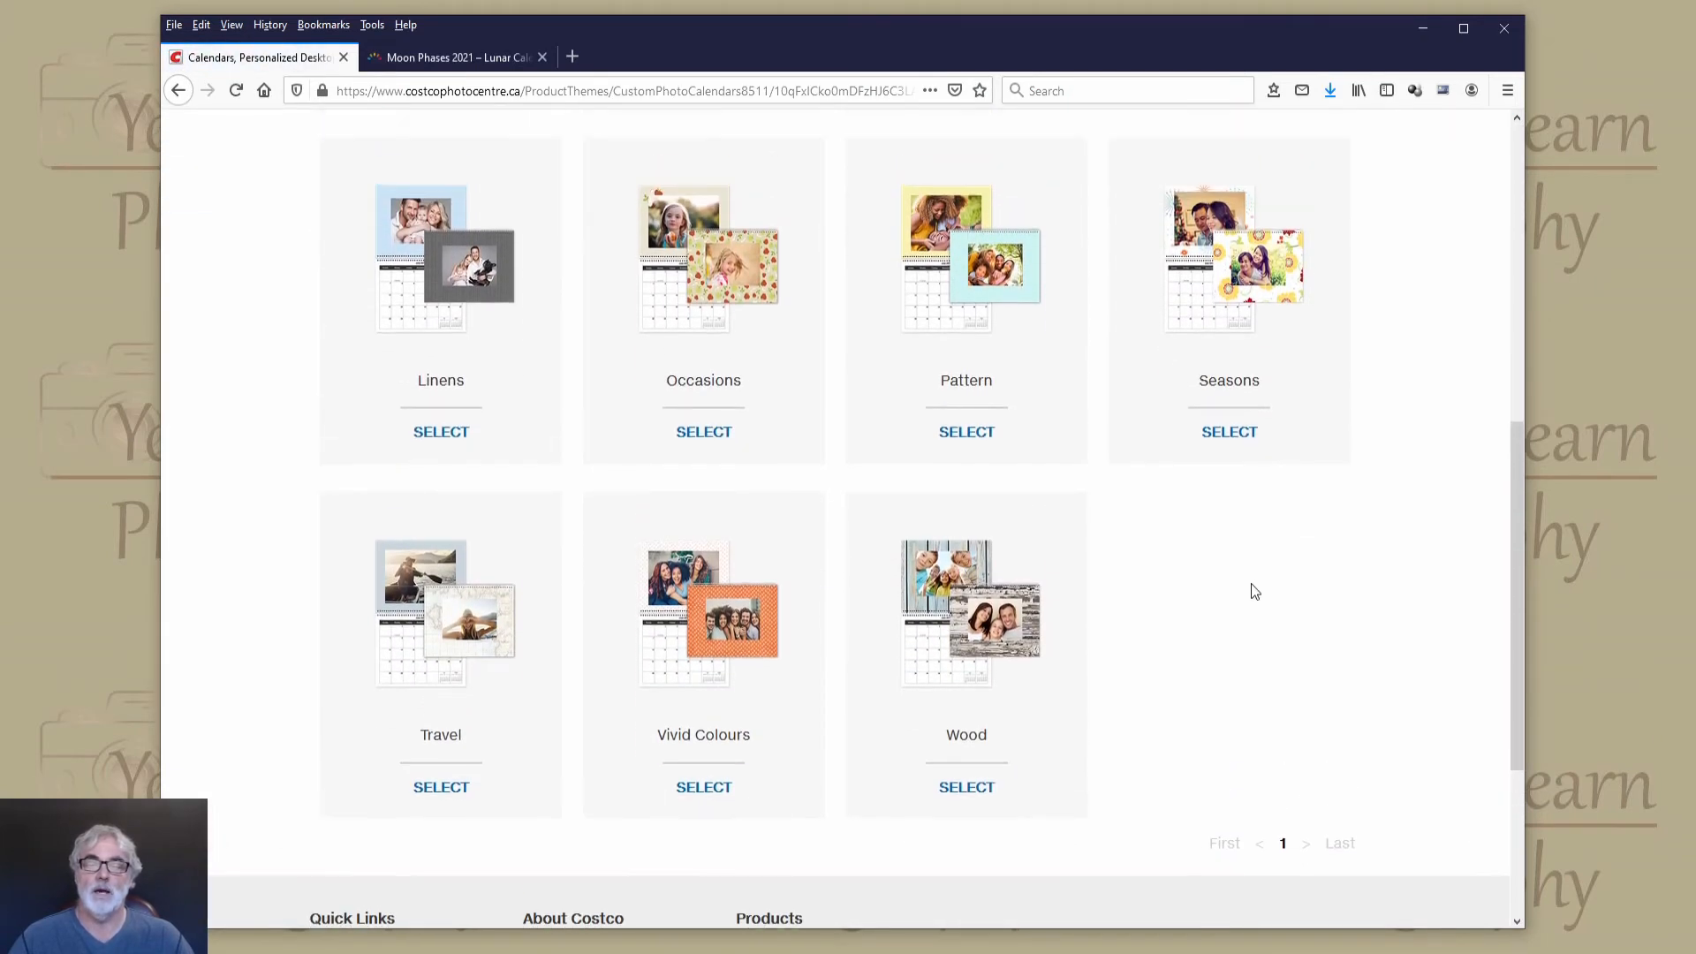
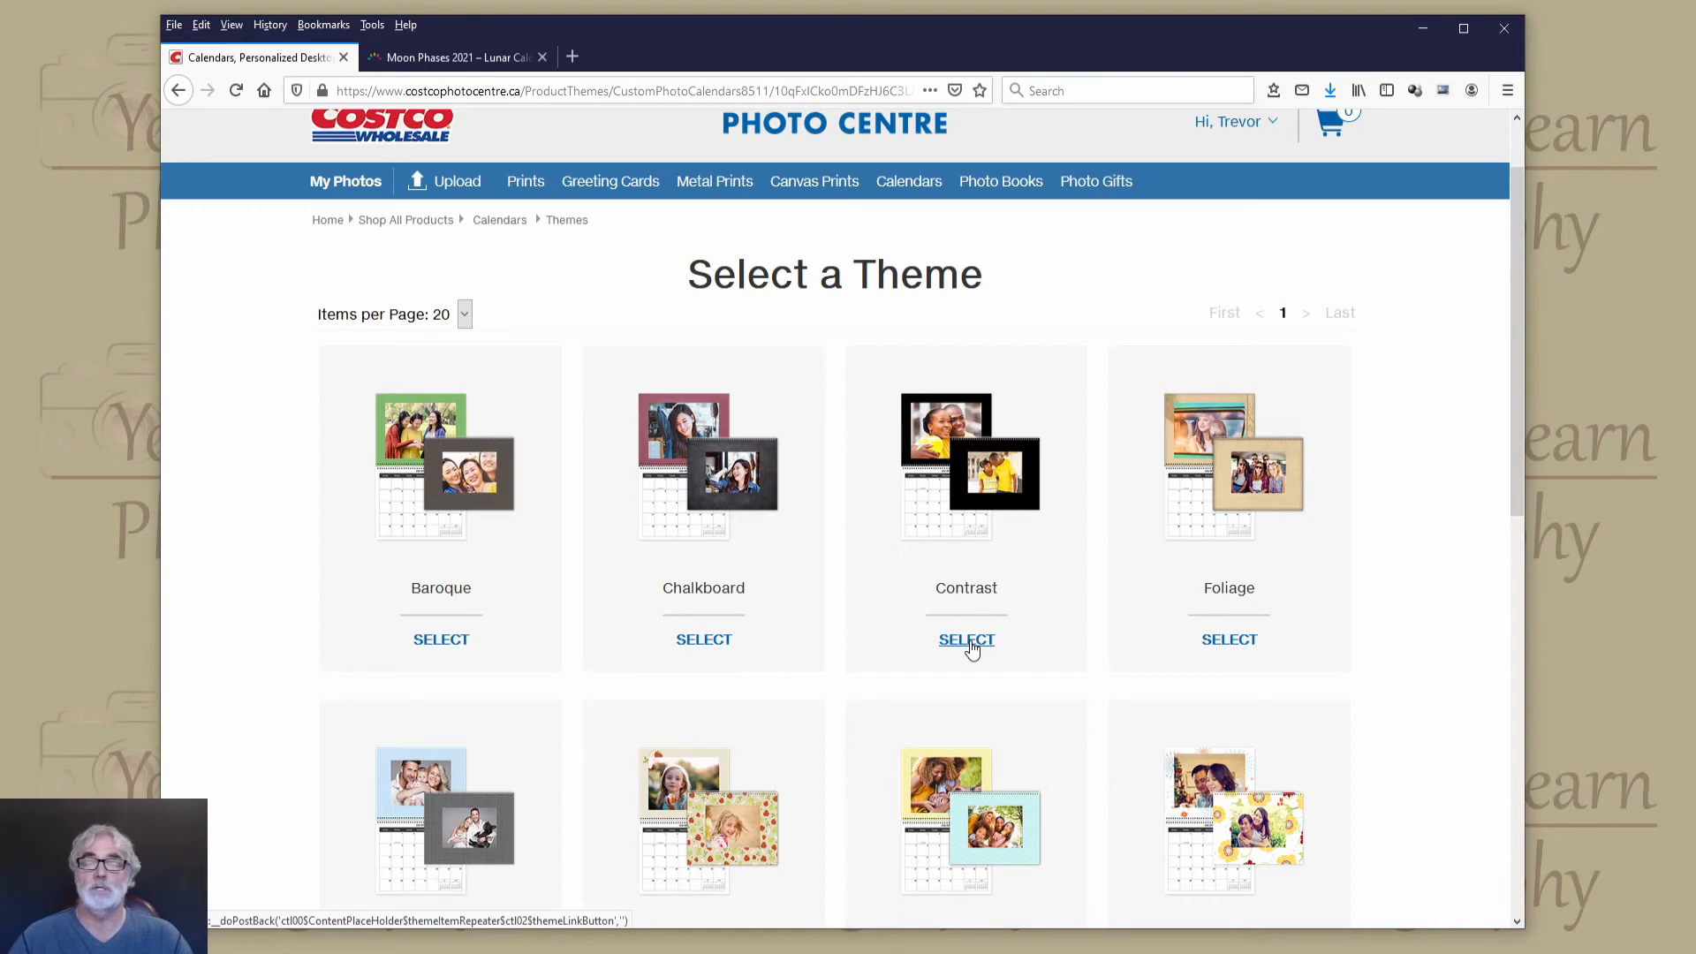
left_click(970, 643)
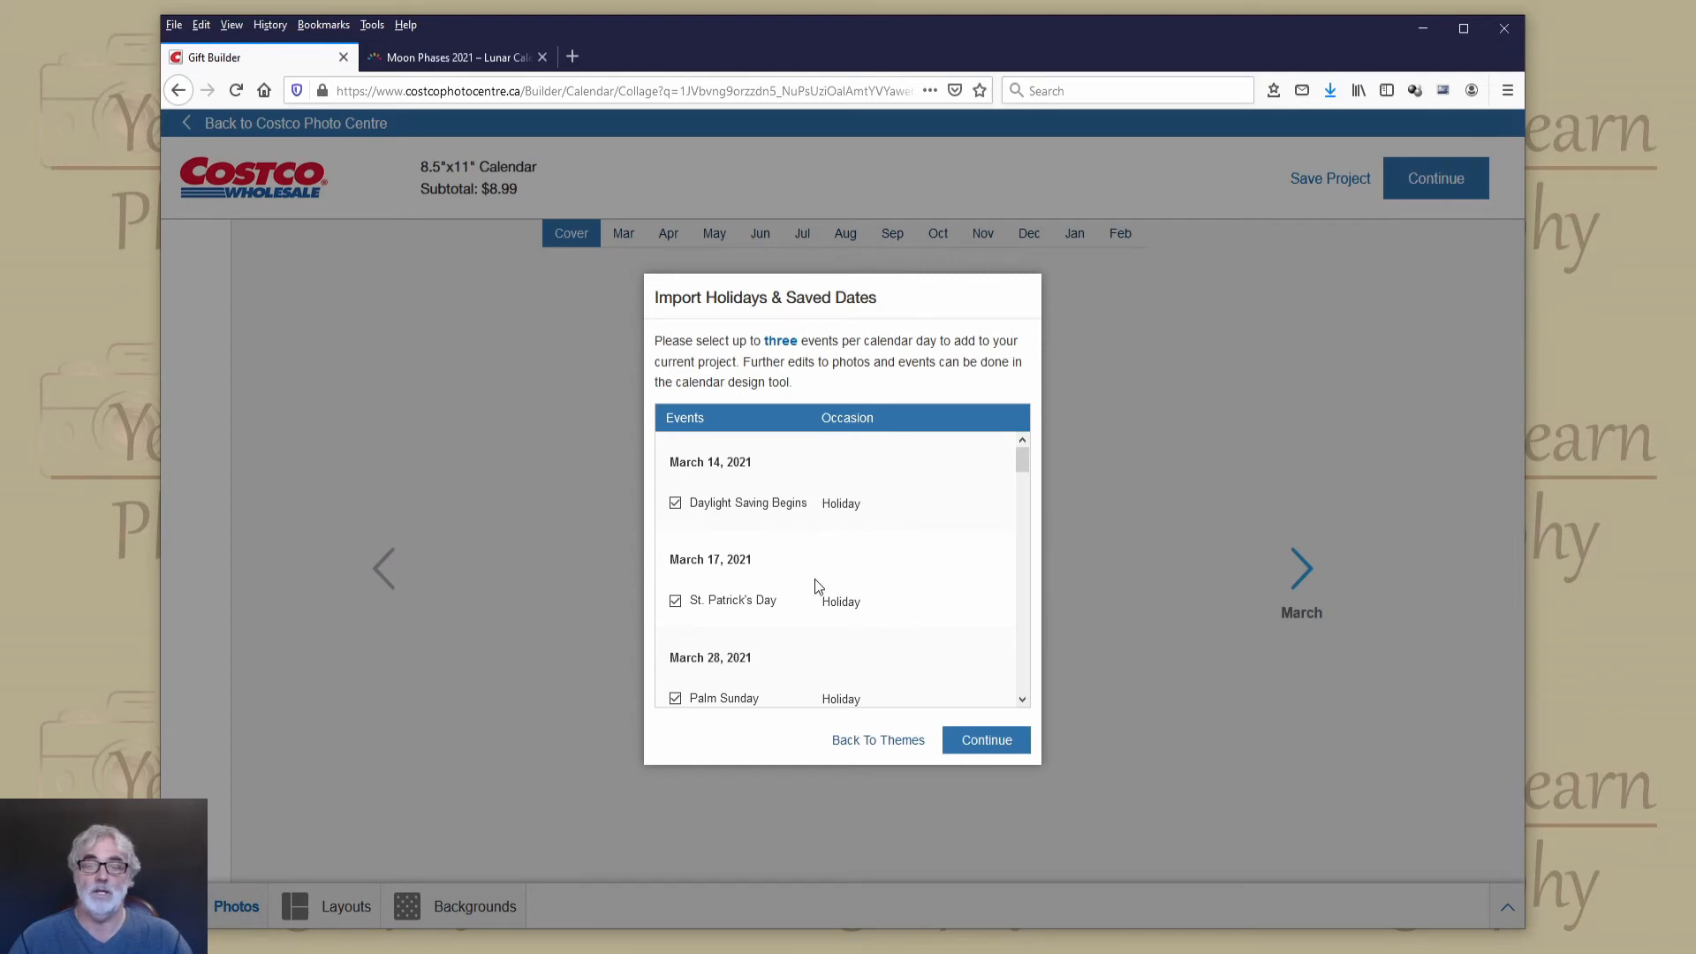
left_click(987, 744)
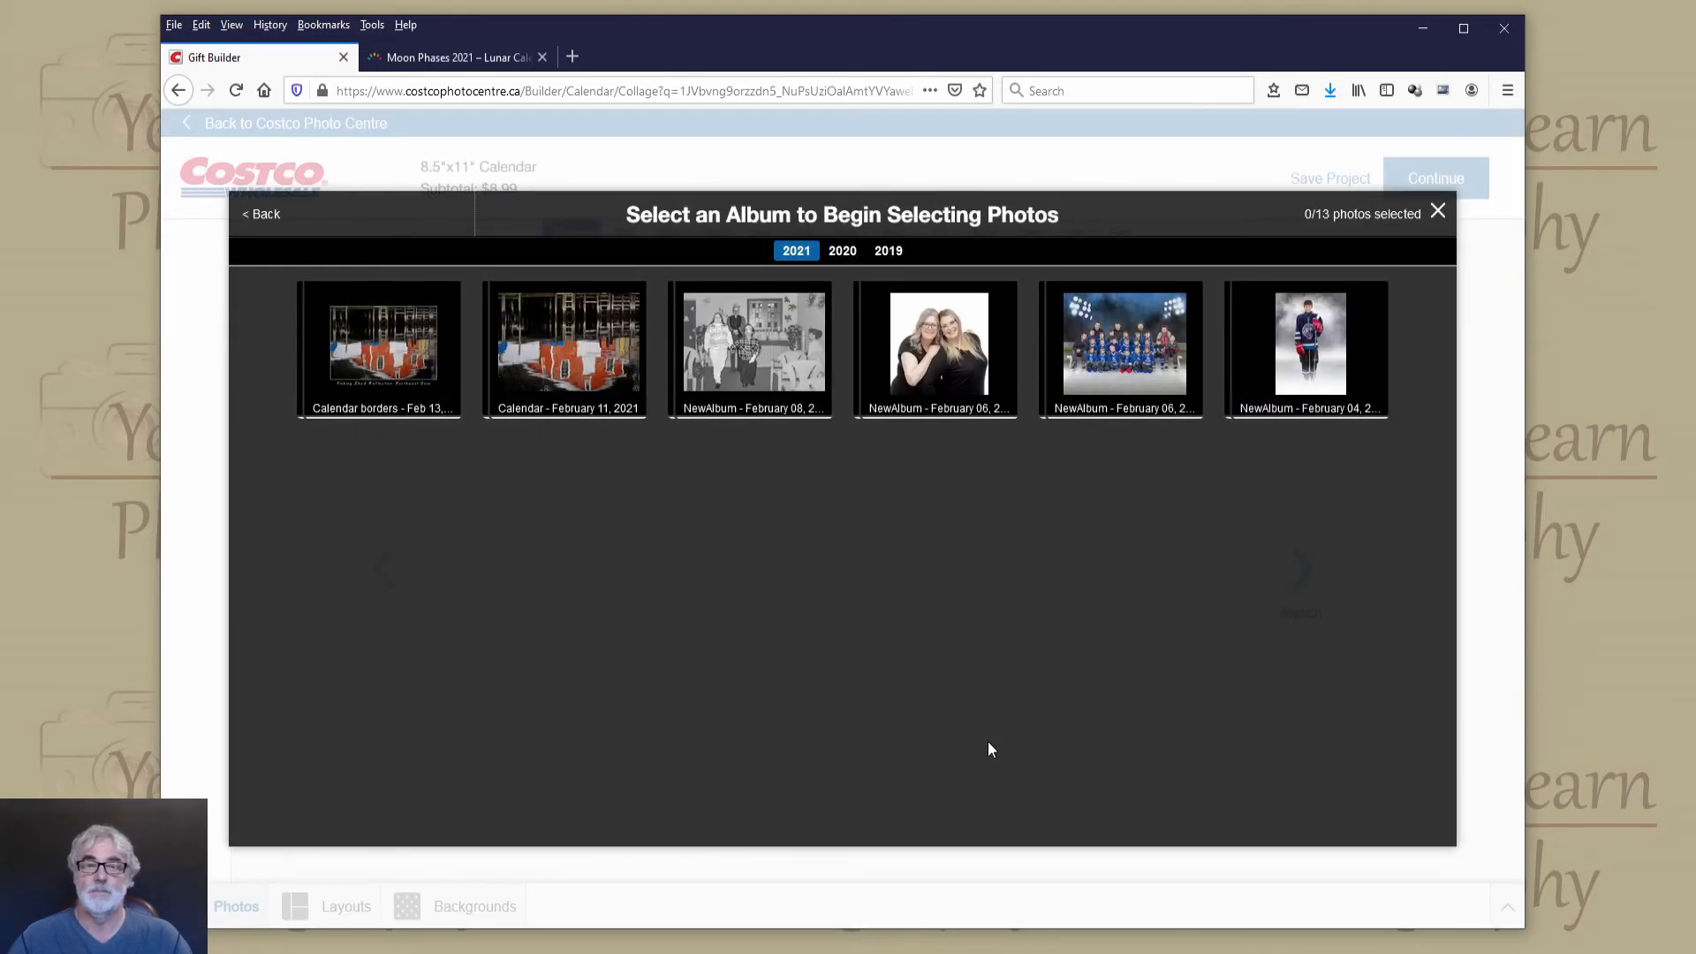
Open the album "Calendar borders - Feb 13, 2021" and assign the gull against a pink sky as the Cover photo.
left_click(359, 358)
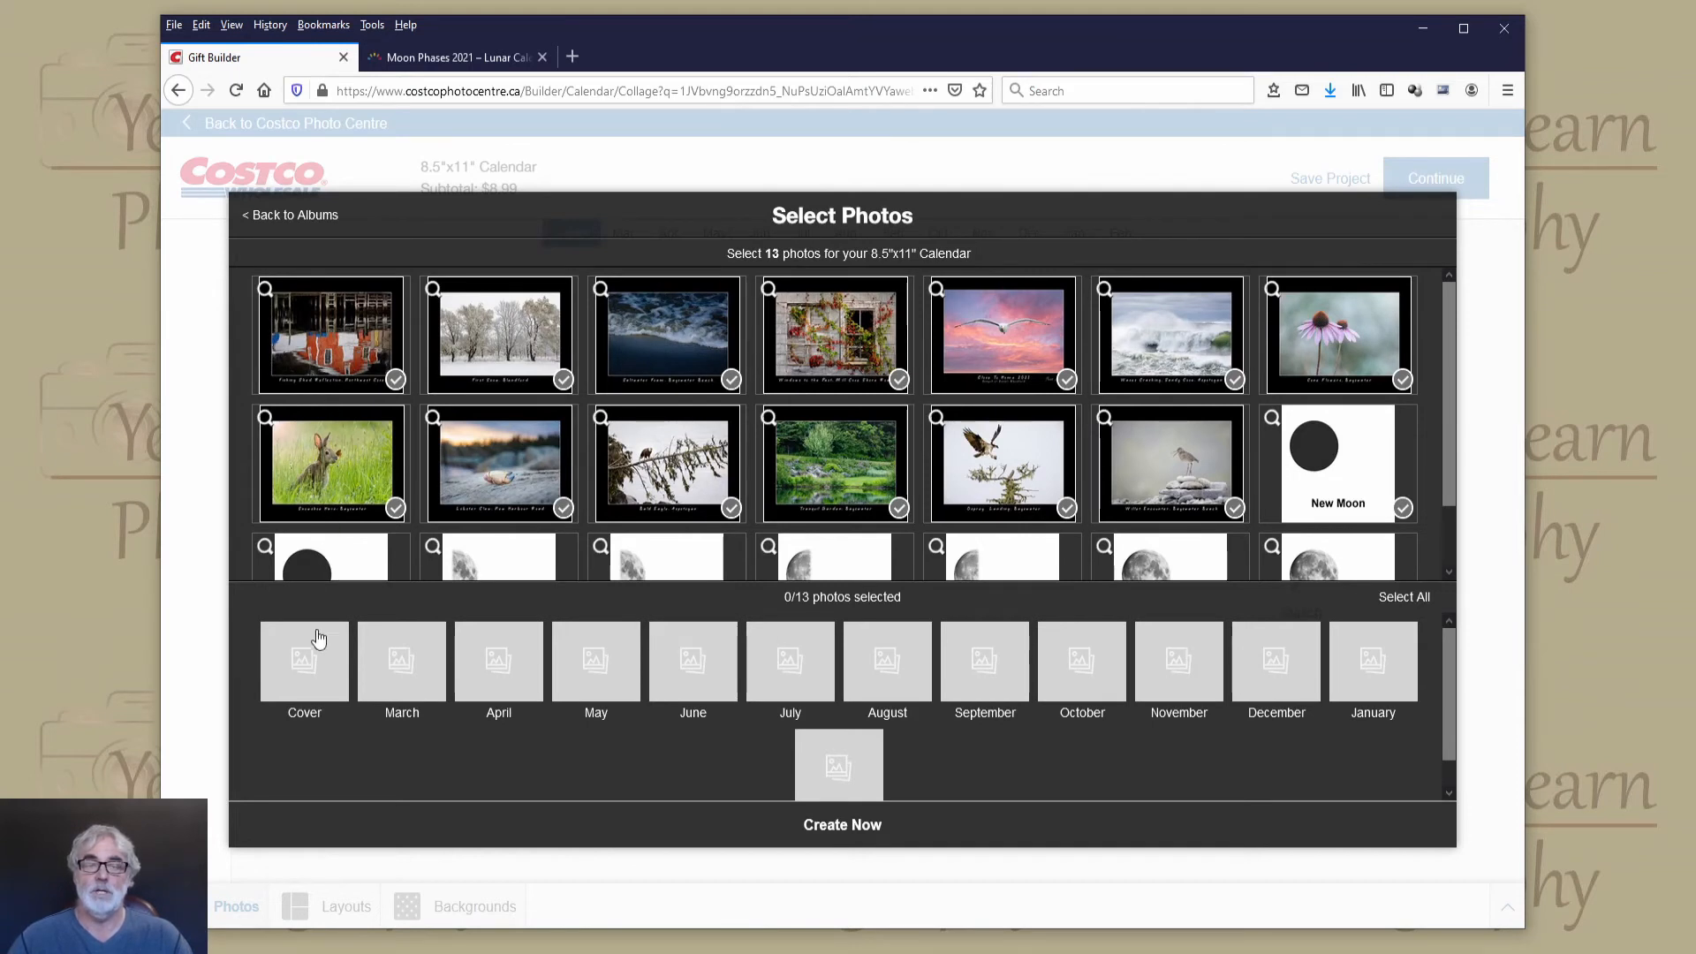
left_click(312, 663)
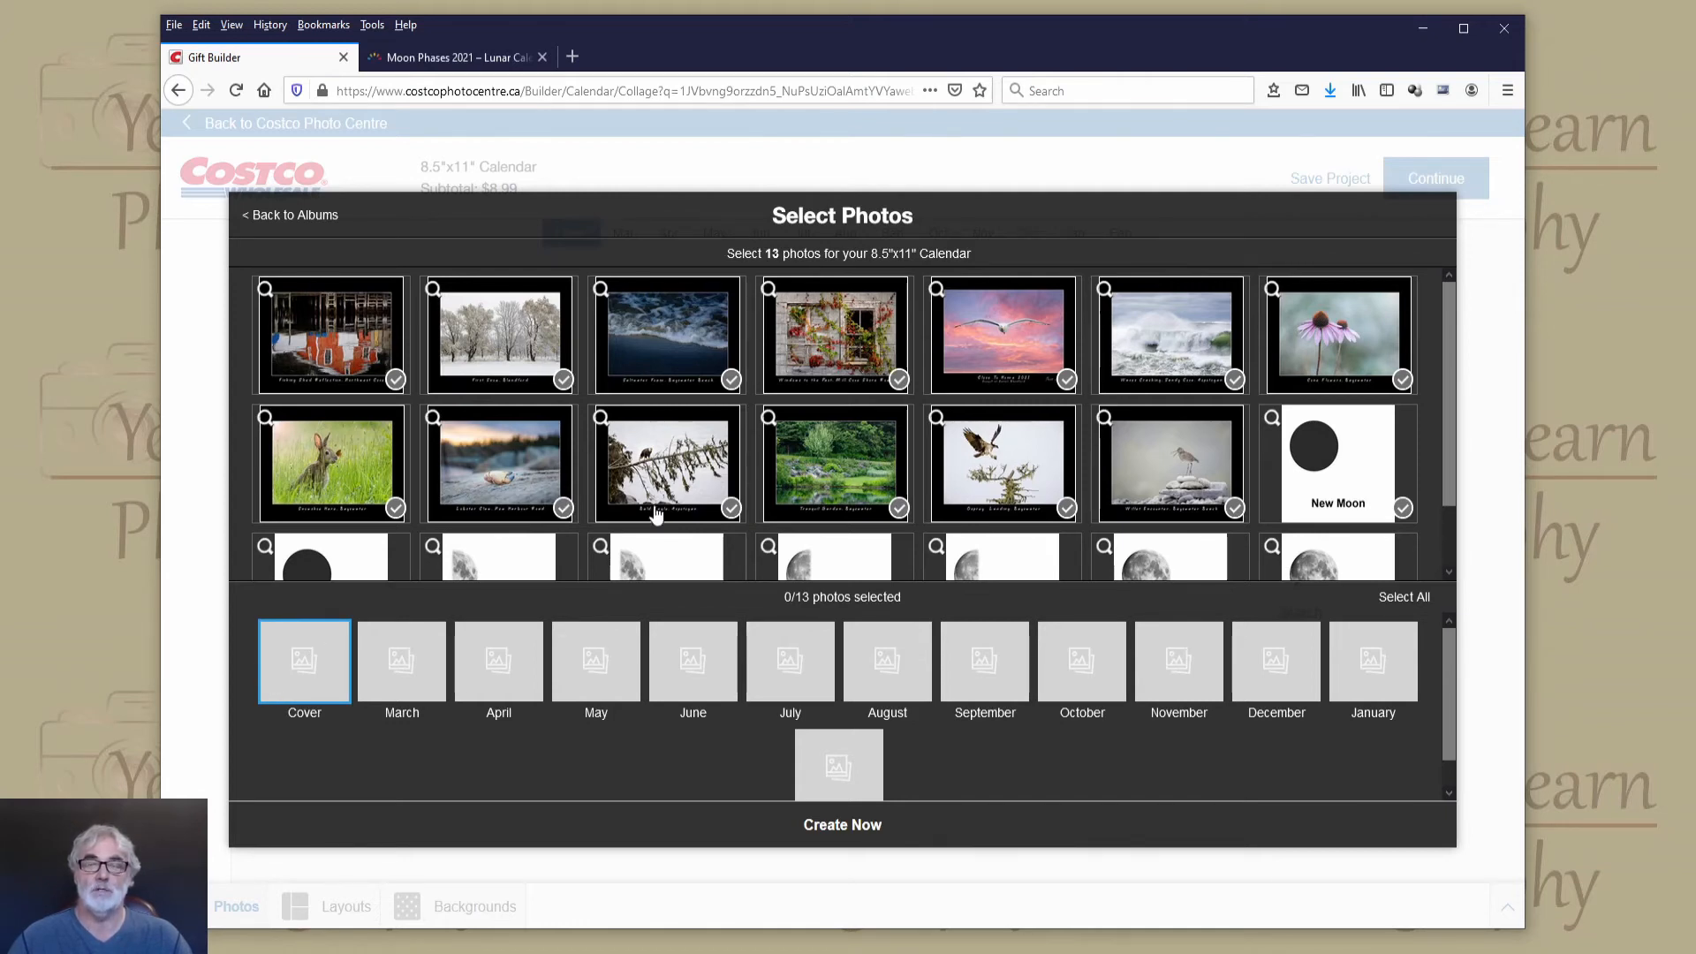
left_click(990, 343)
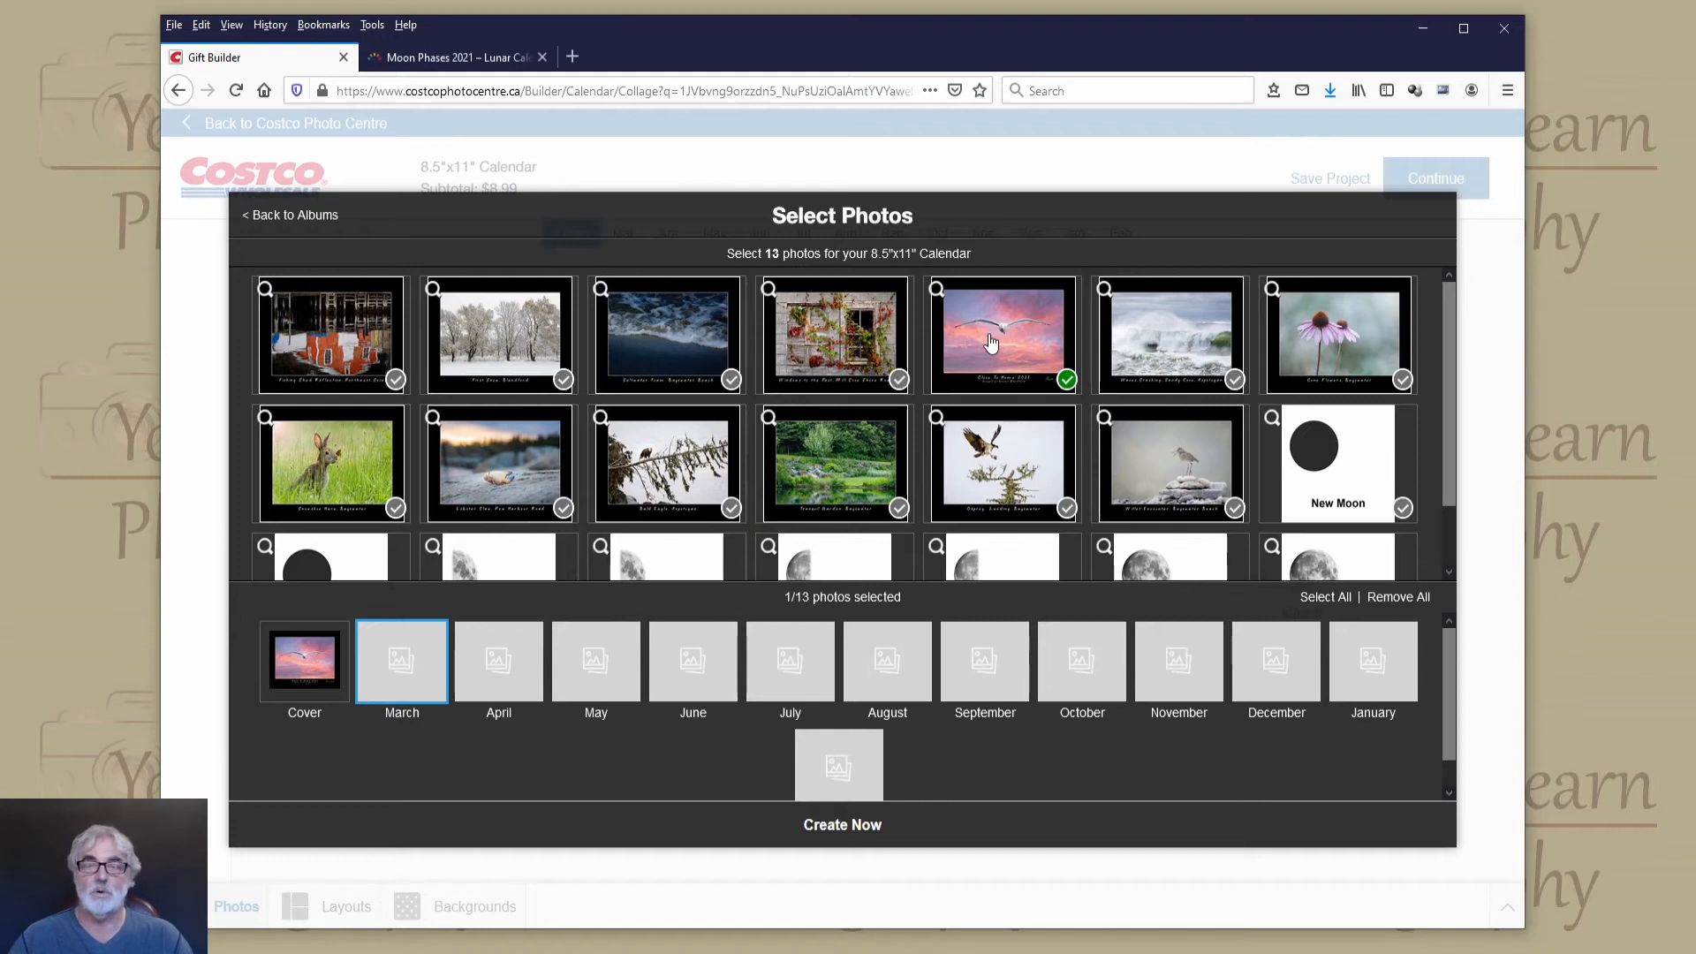
Fill March through August in order with the lobster claw, coneflowers, tranquil garden, hare, flying eagle and vine-covered window photos.
left_click(481, 464)
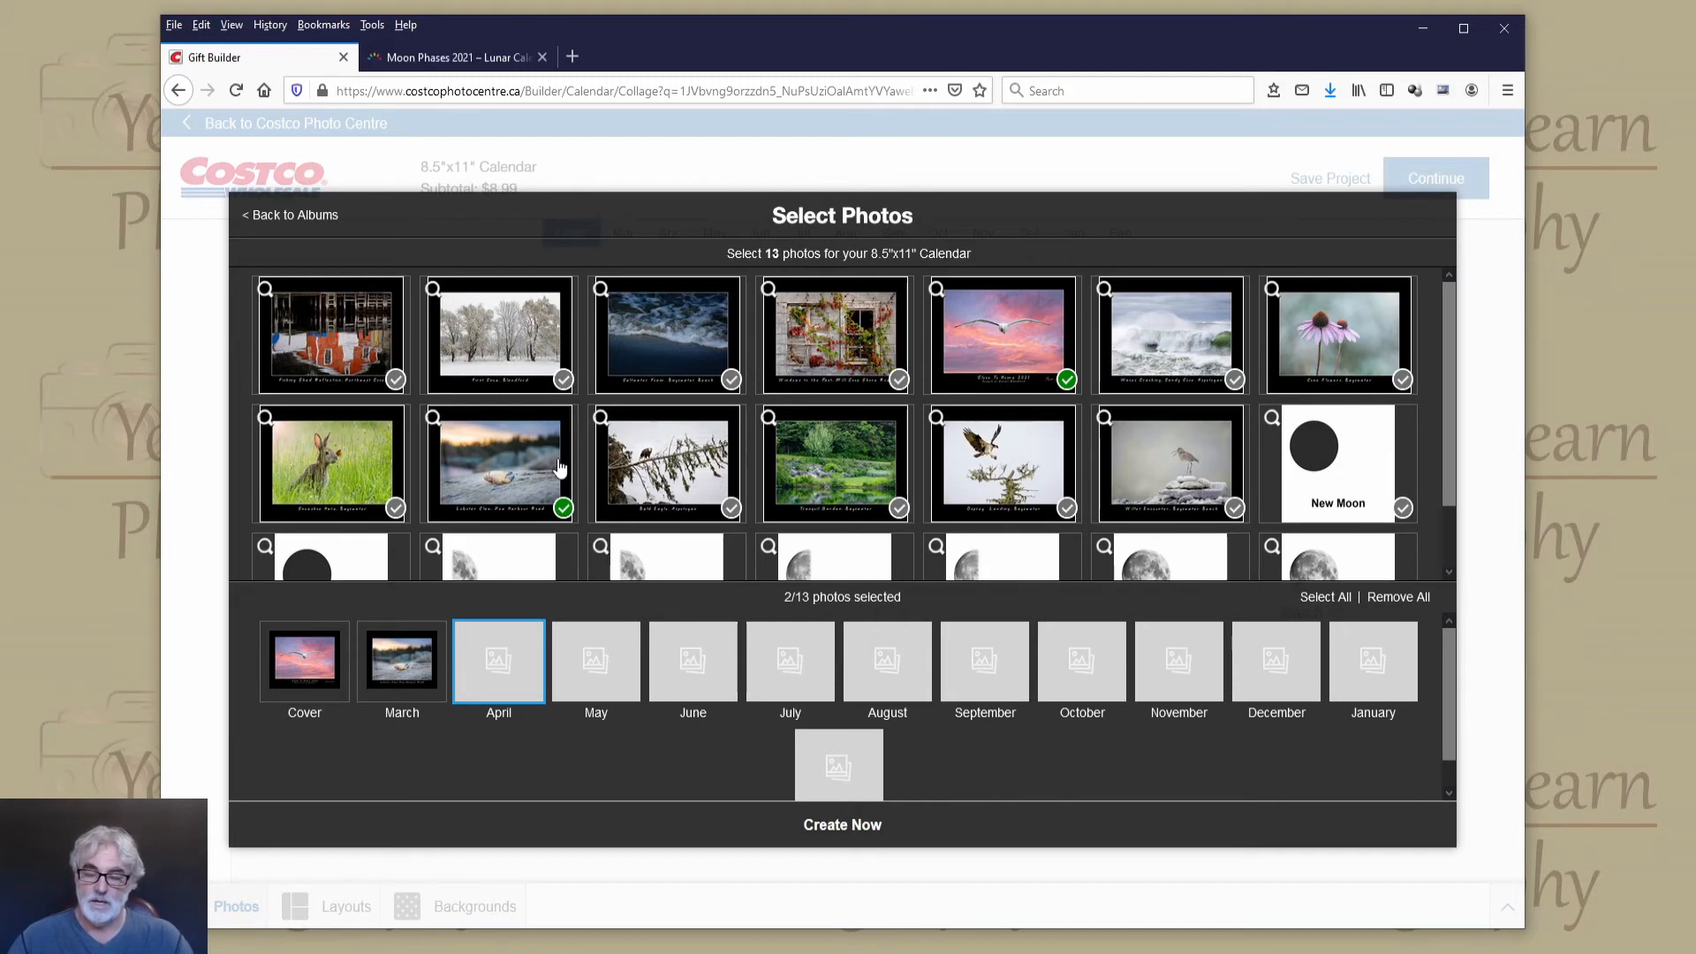
left_click(1339, 331)
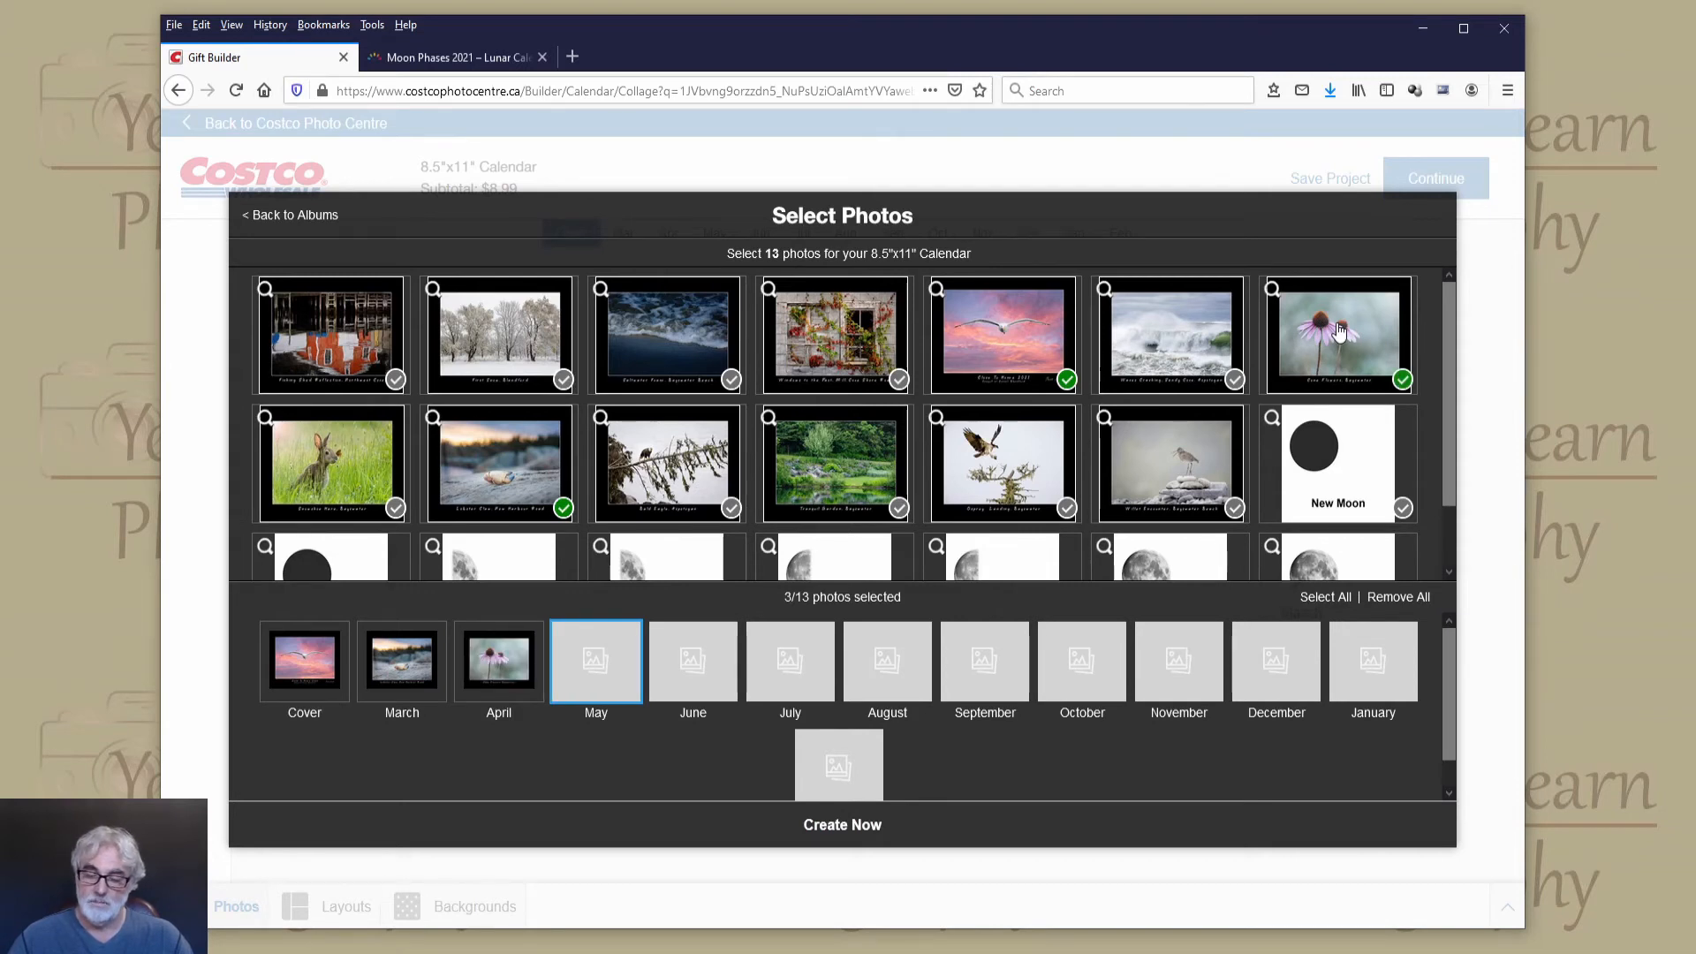
left_click(826, 453)
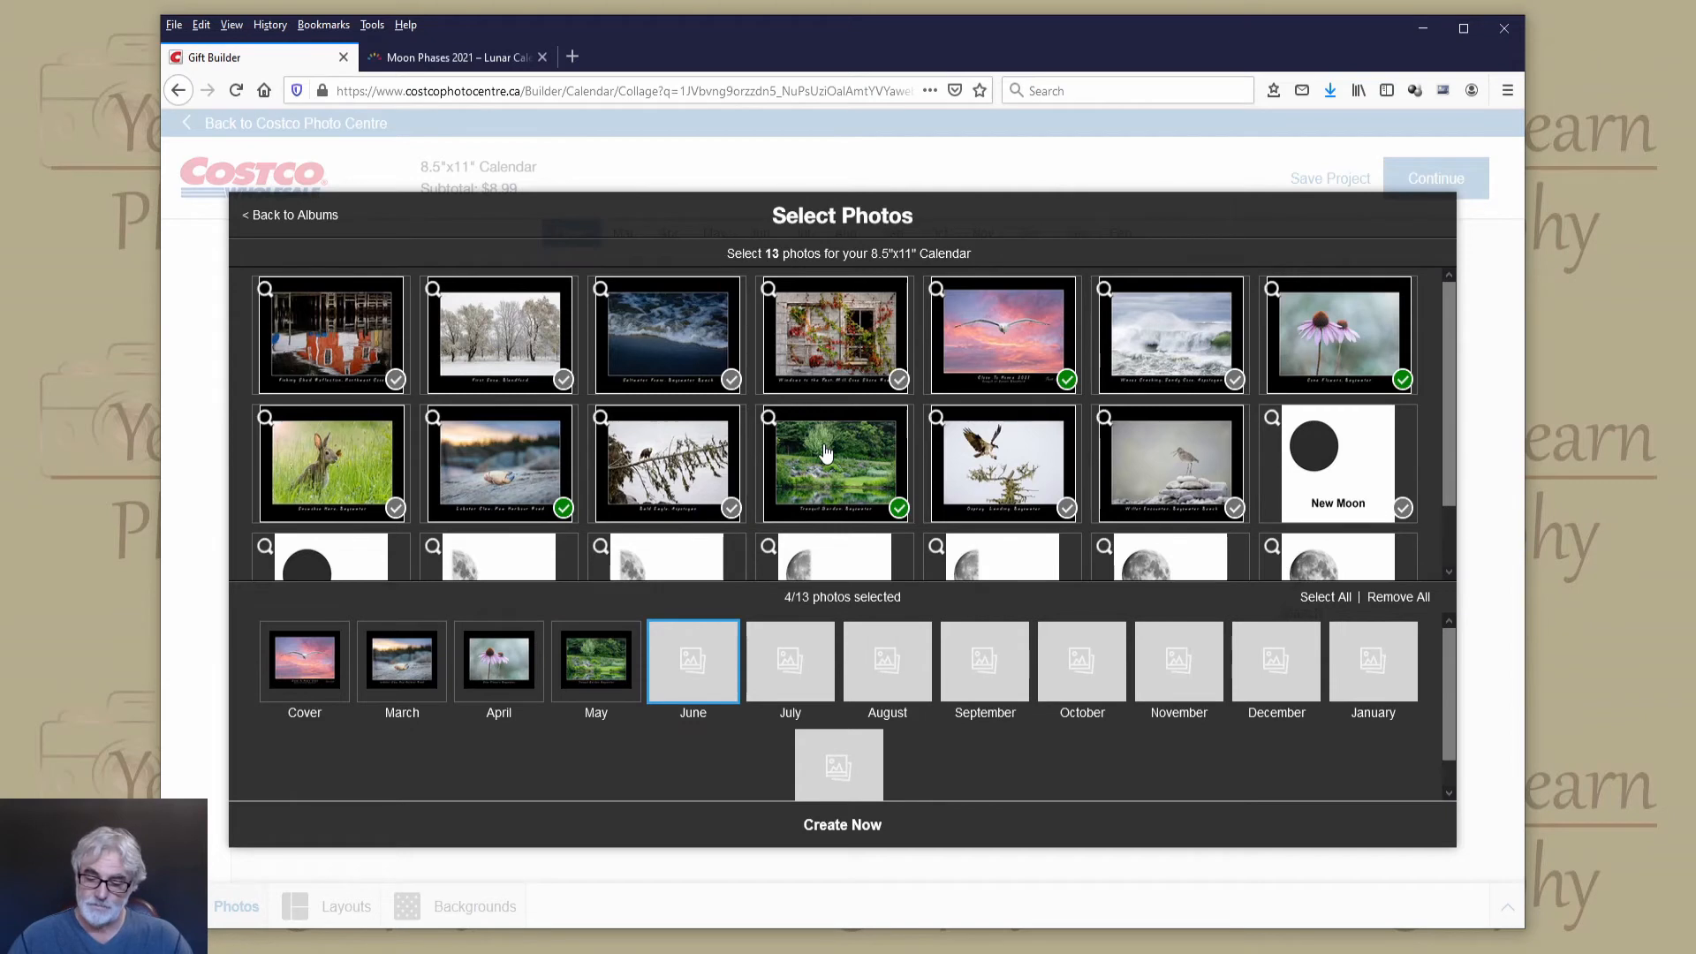
left_click(328, 468)
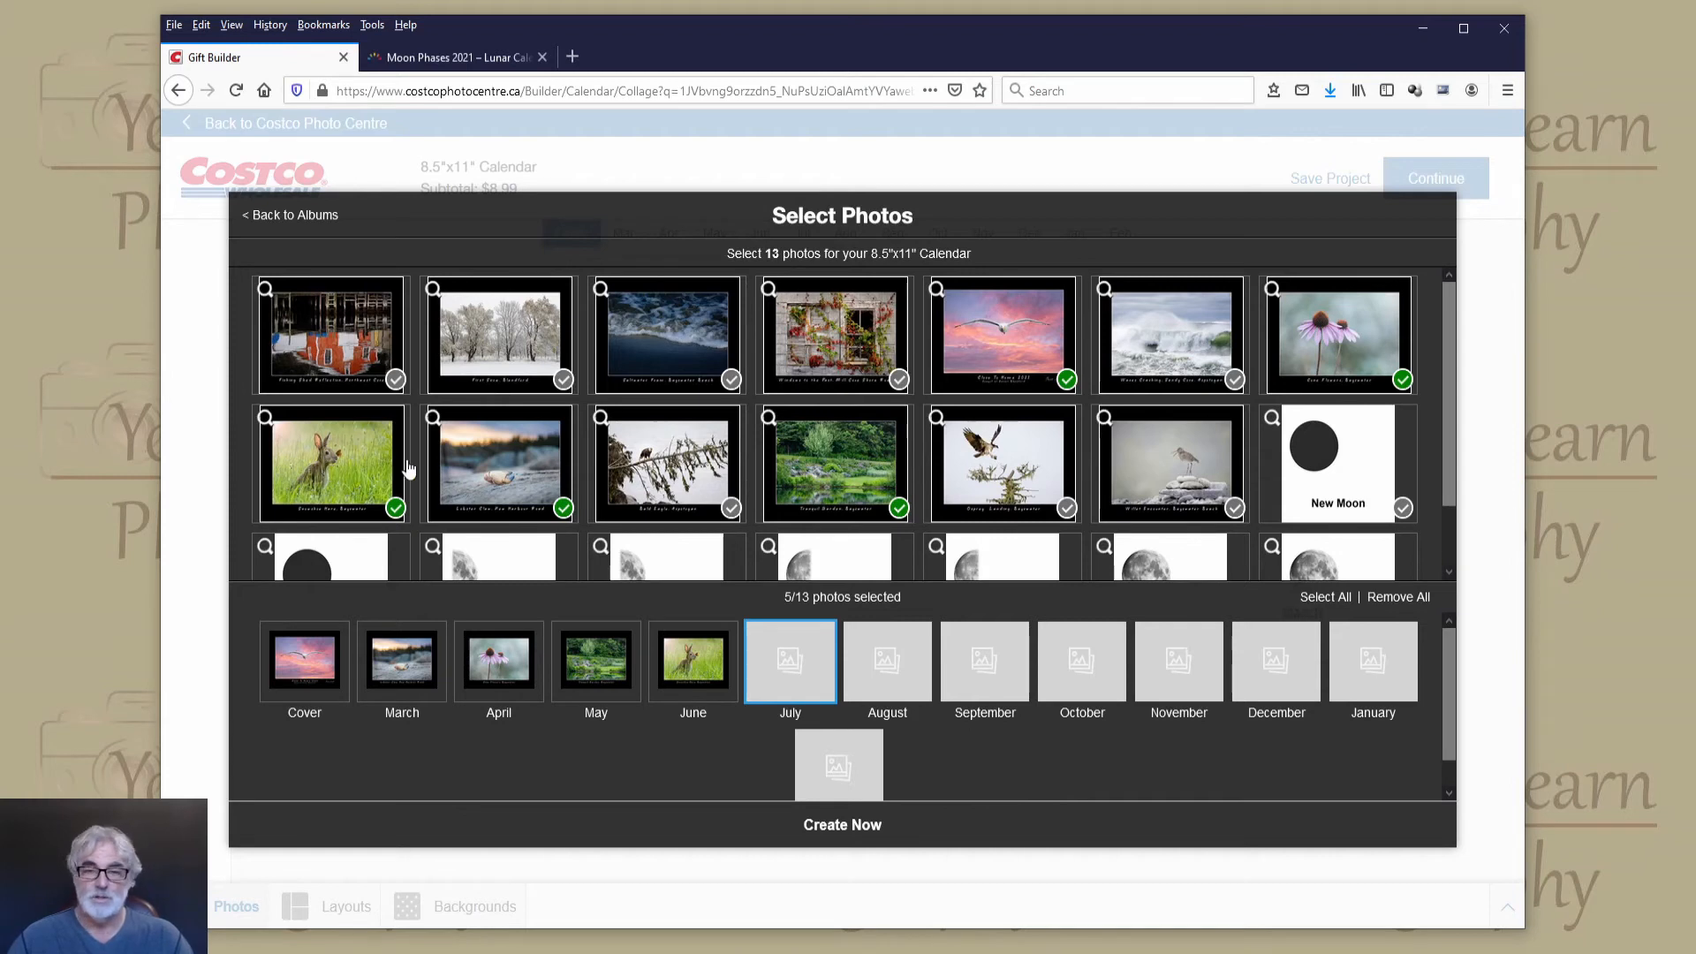
left_click(987, 468)
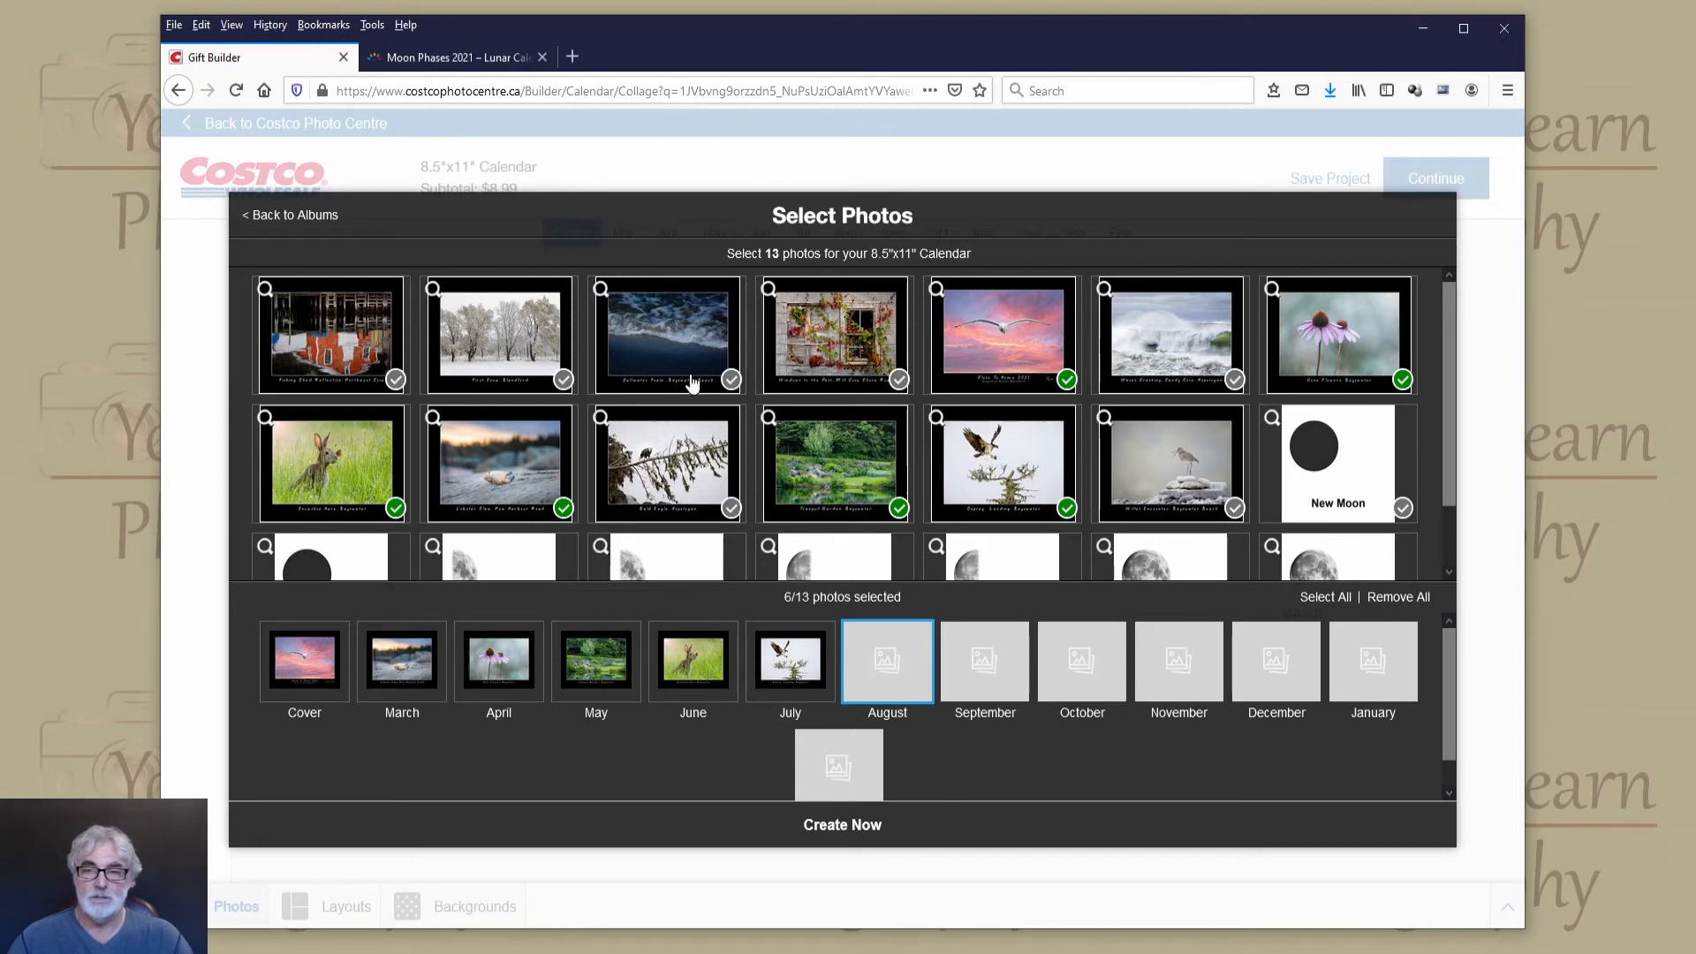
left_click(821, 350)
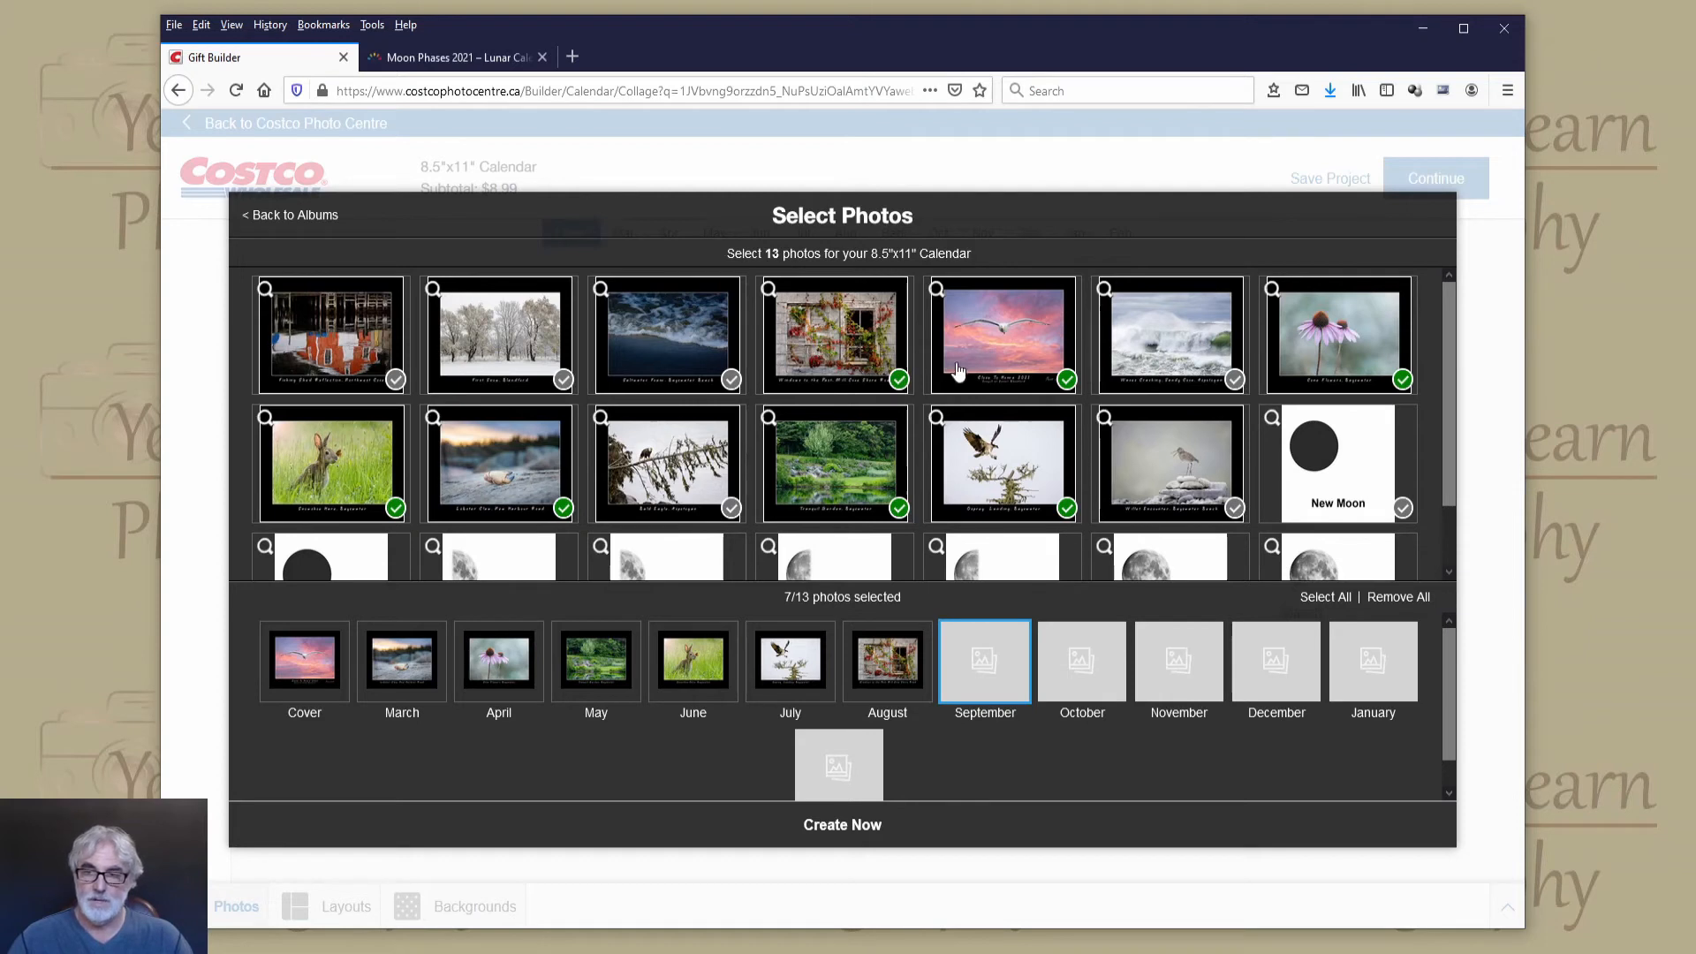
Fill September through February with the shorebird, crashing waves, dark surf, fishing shed, bird-in-tree and snowy trees photos, and create the calendar.
left_click(1168, 461)
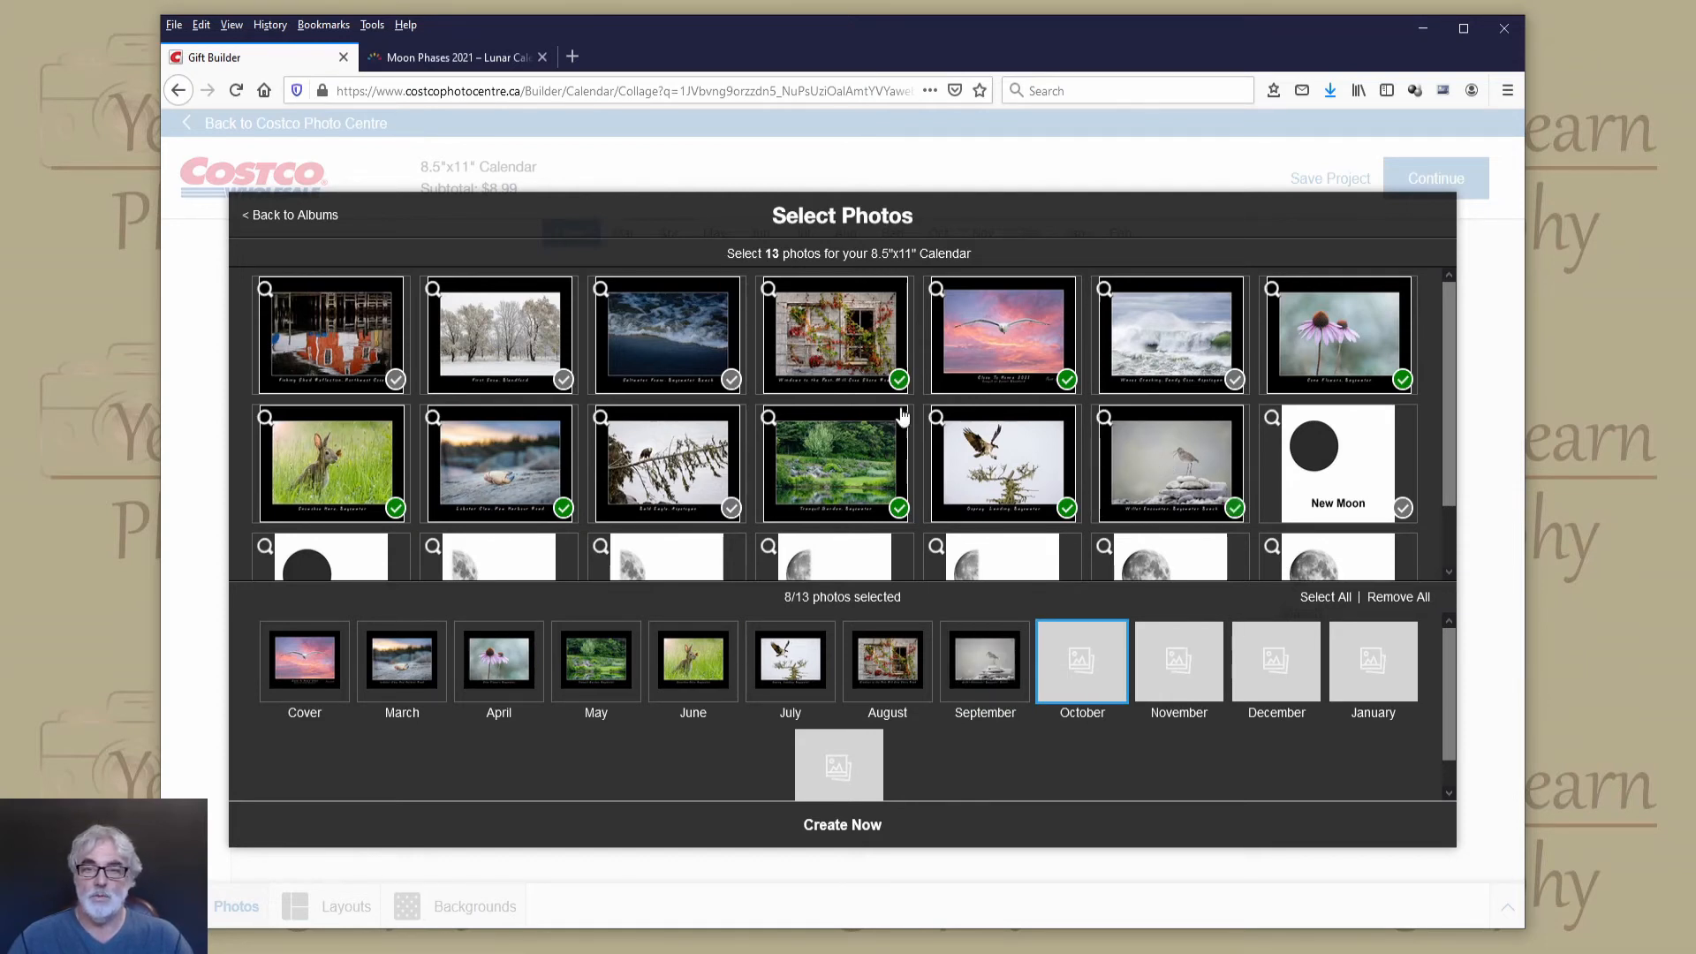
left_click(1160, 353)
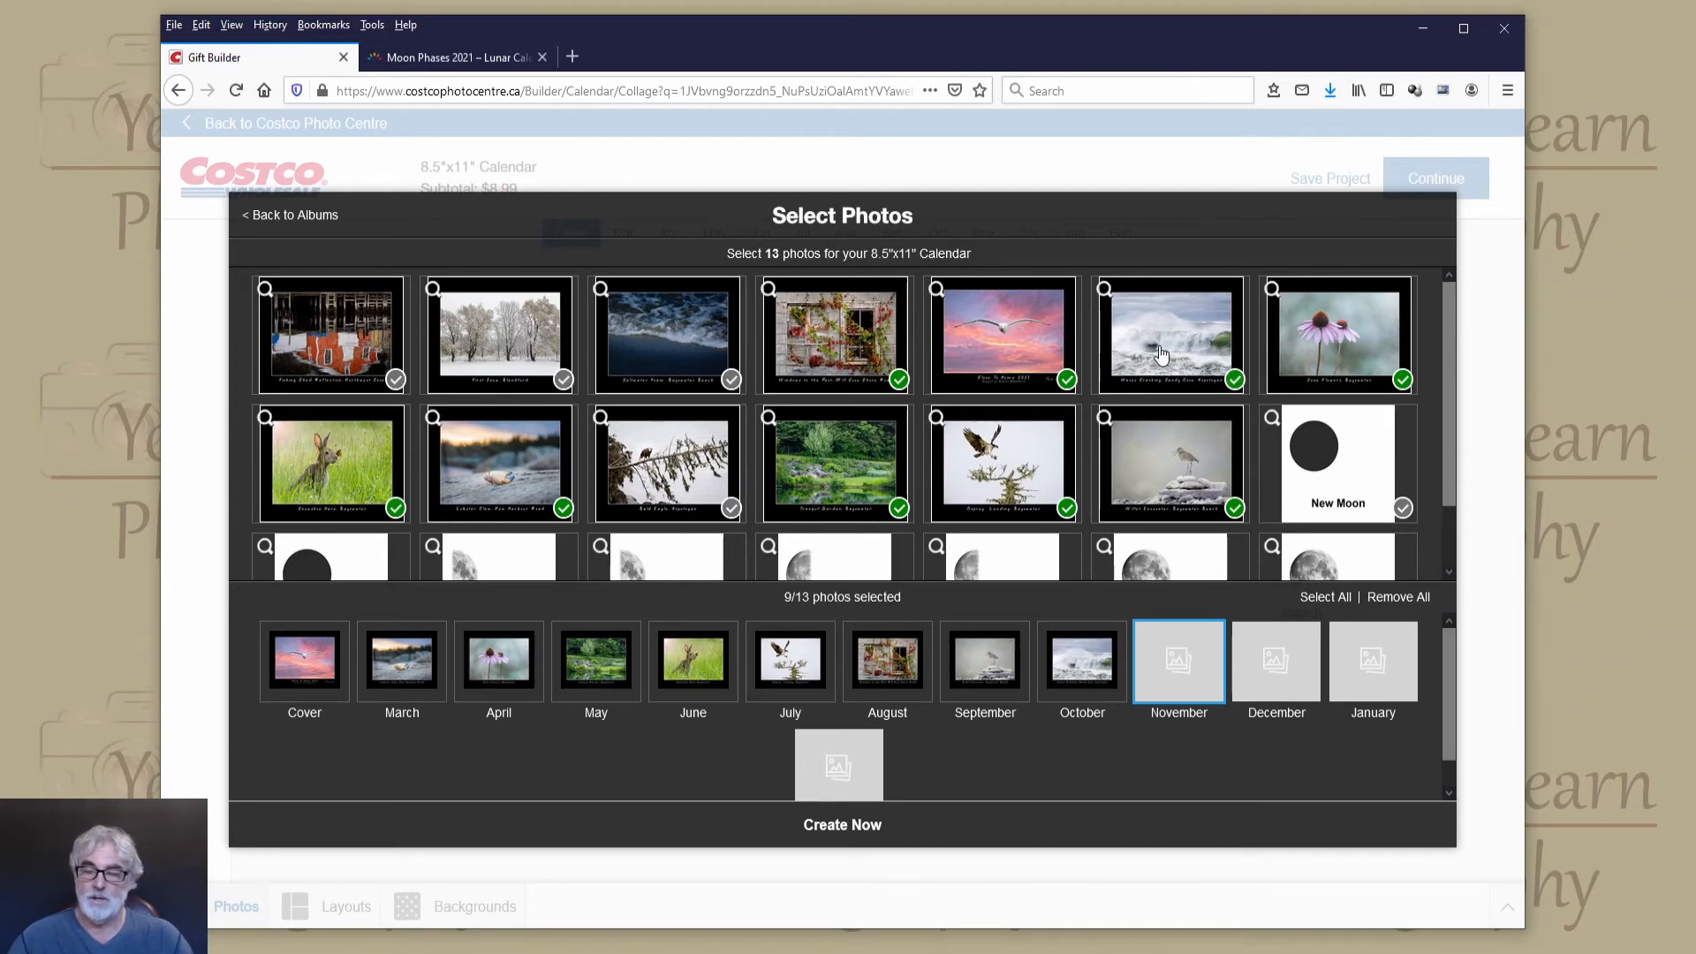
left_click(678, 365)
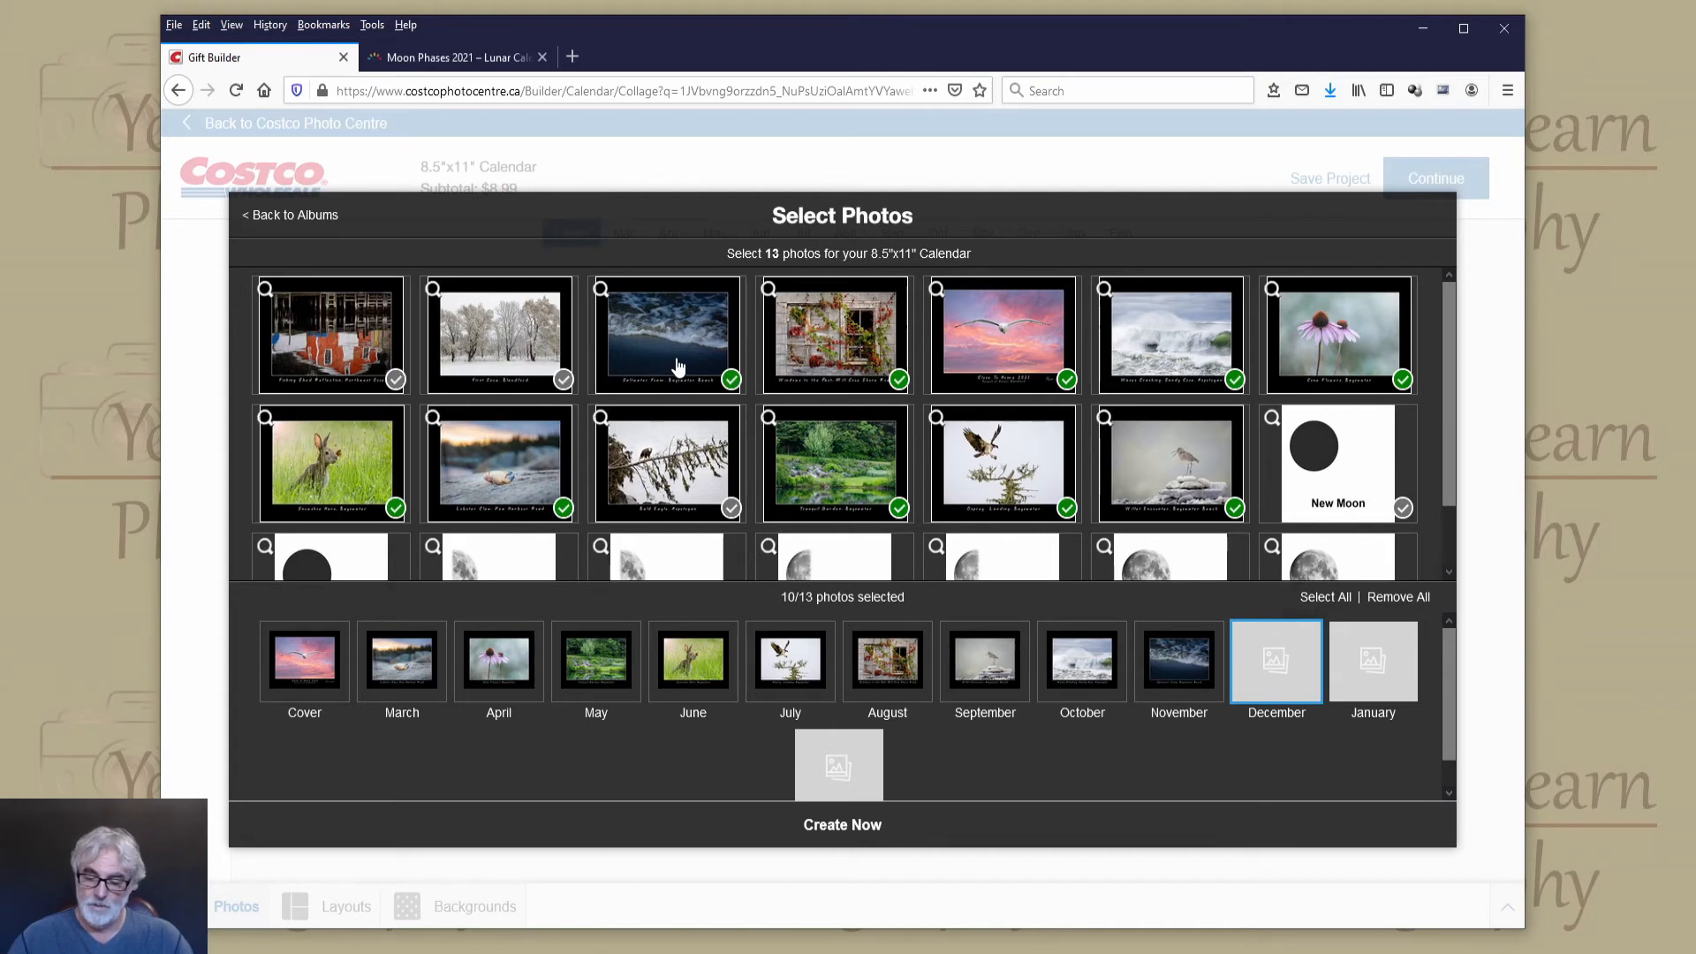
left_click(351, 344)
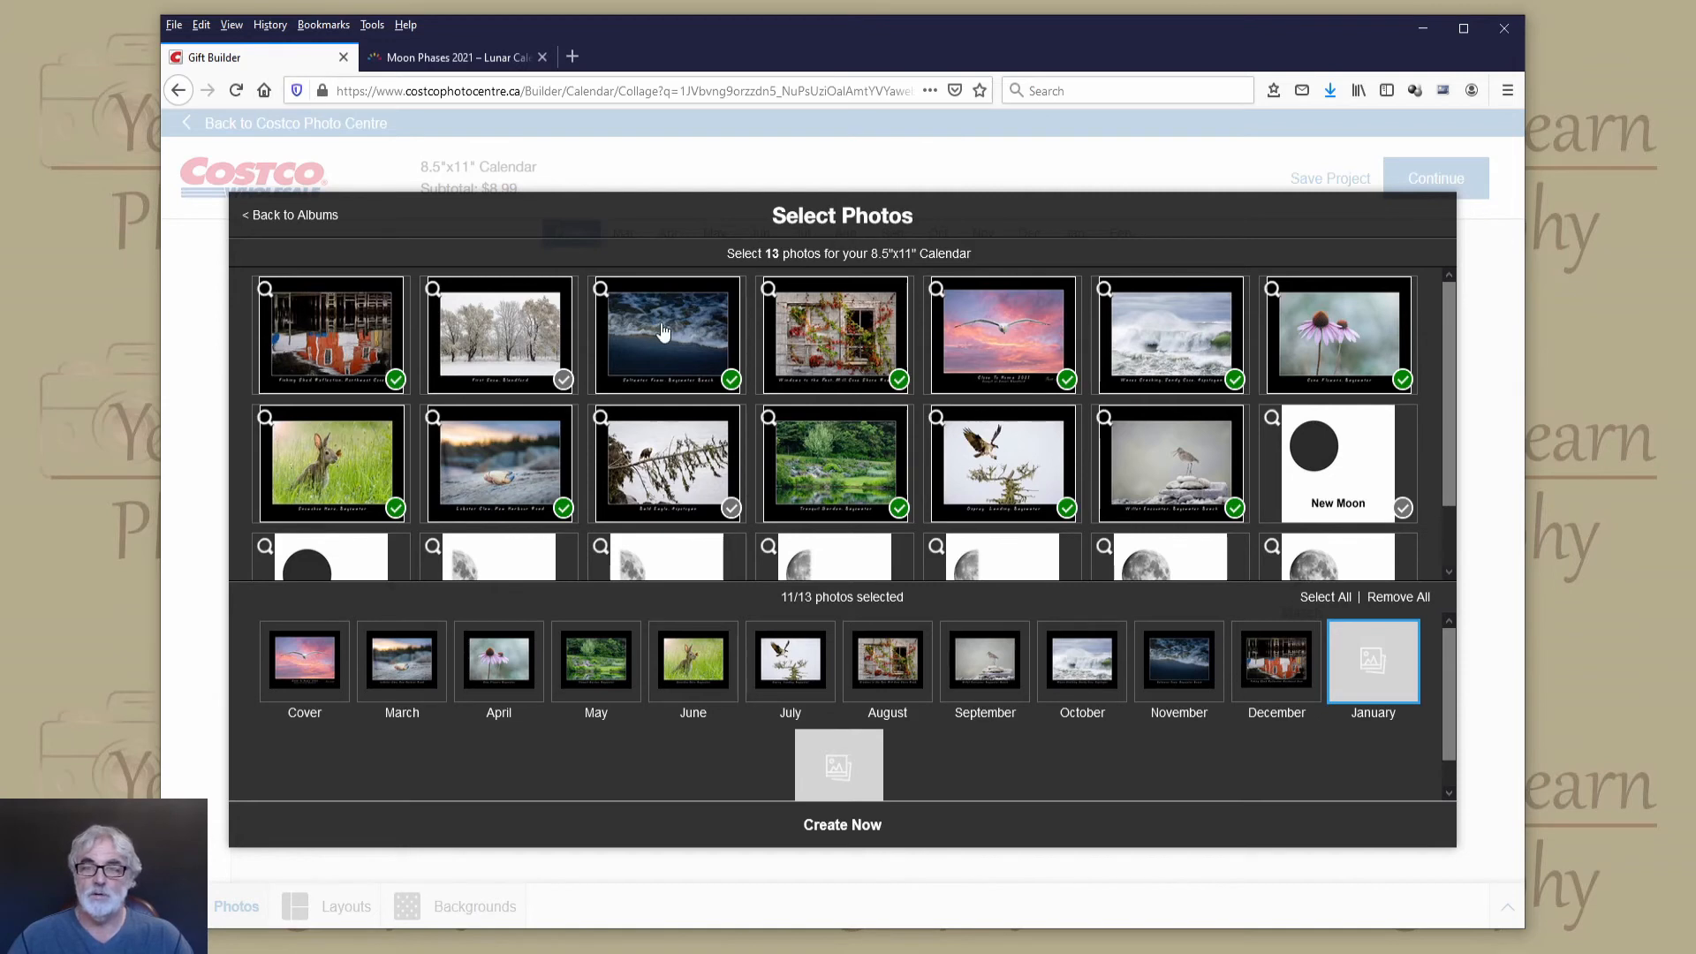
left_click(649, 452)
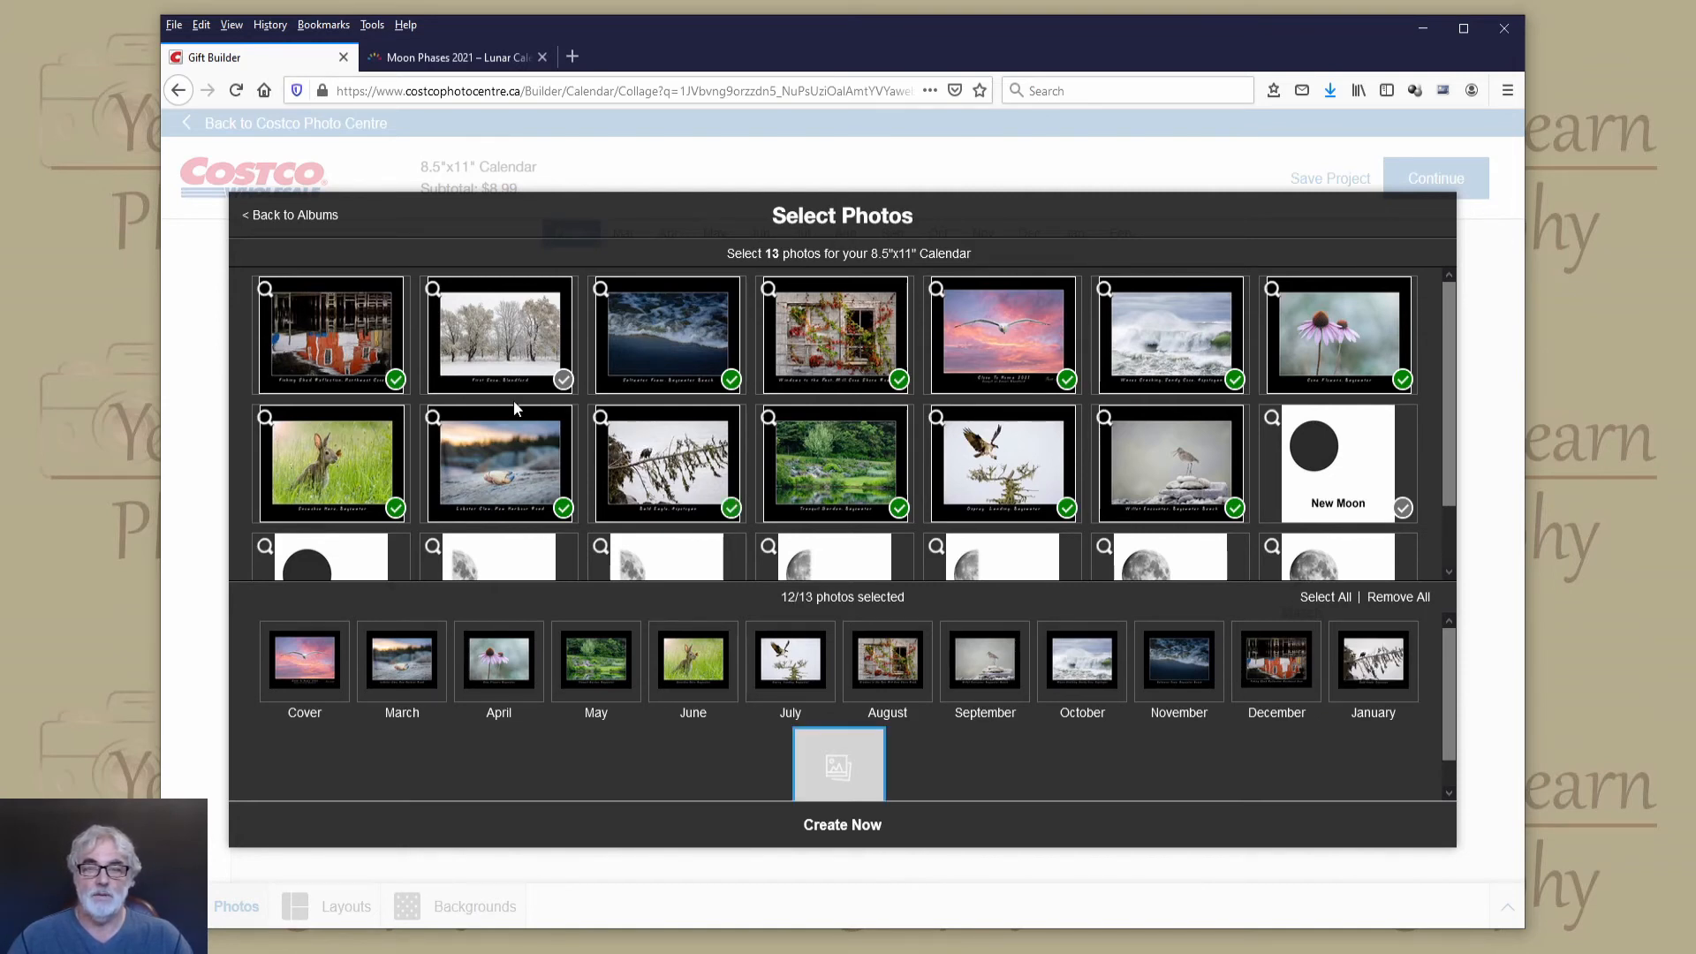
left_click(506, 342)
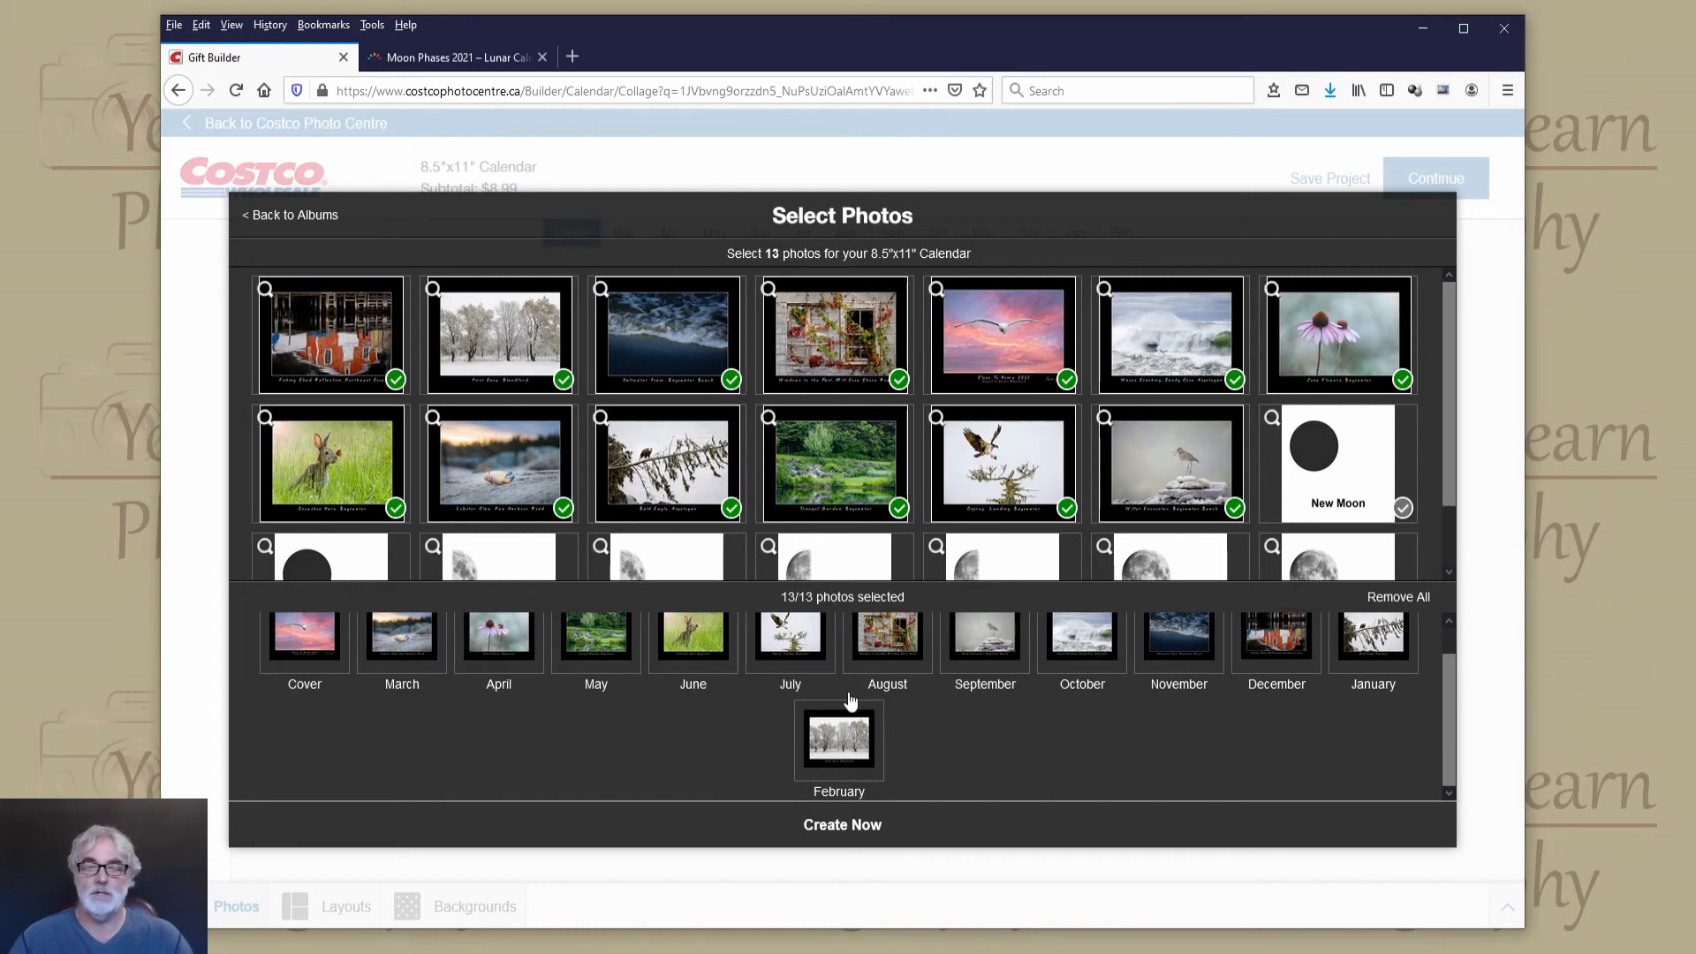
left_click(840, 826)
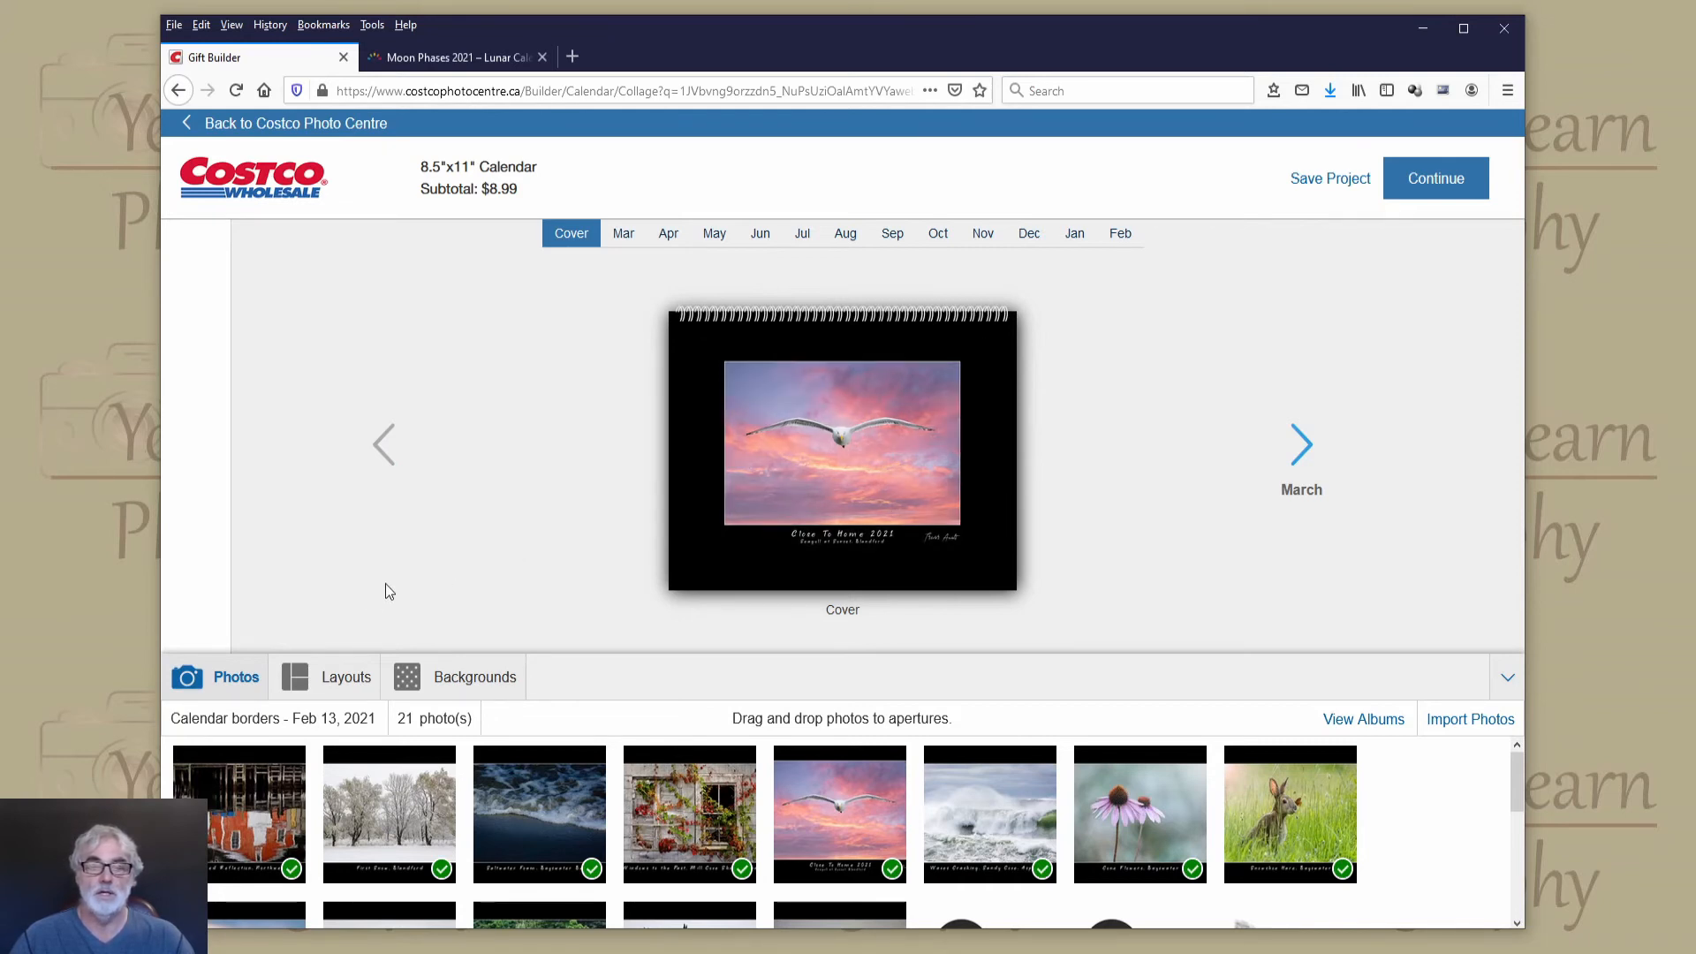
Apply the full-page single-photo layout to the Cover and the March photo page.
left_click(322, 684)
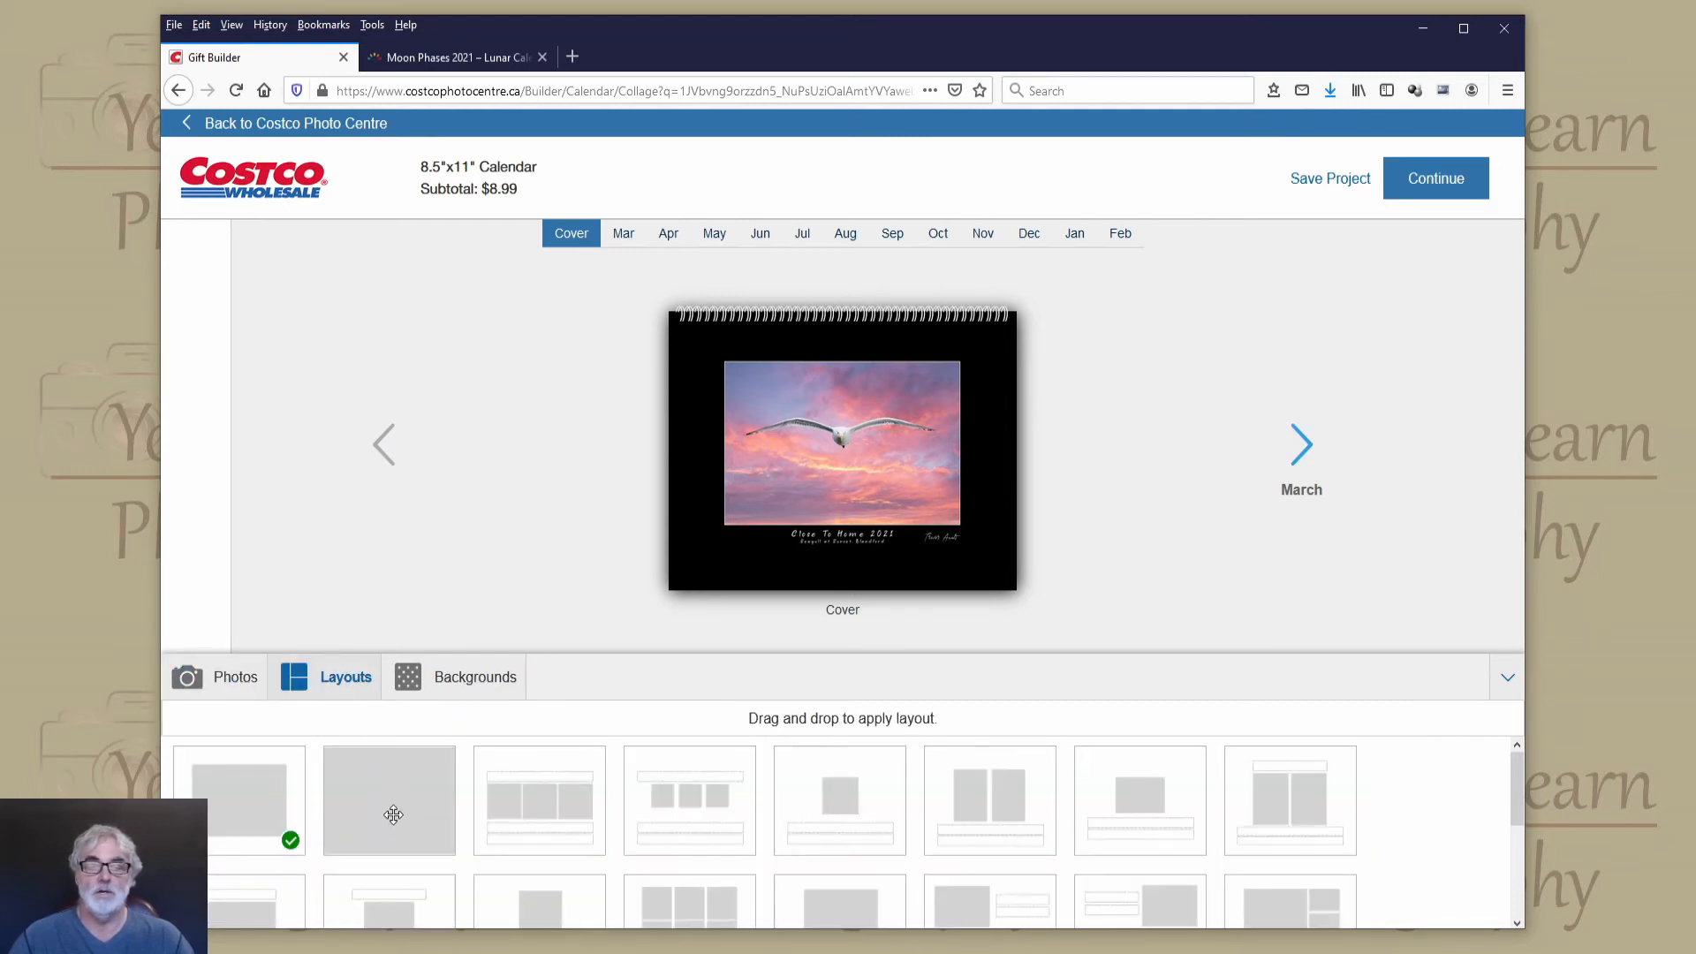
left_click_drag(393, 814, 797, 487)
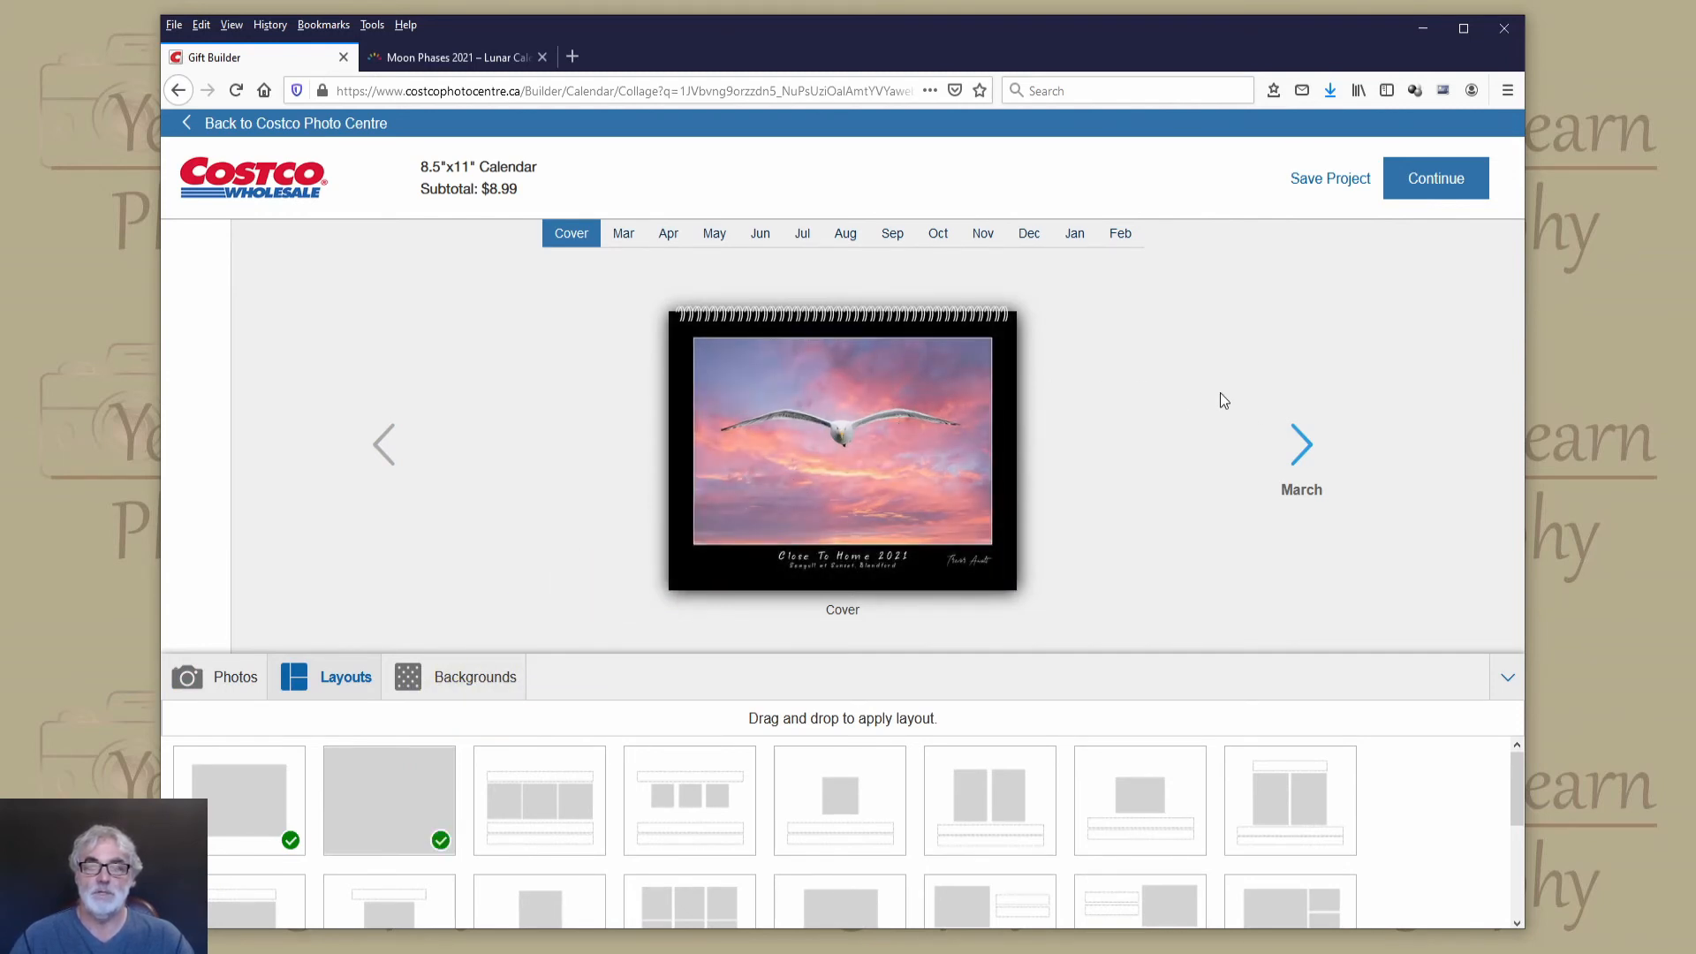
left_click(1304, 446)
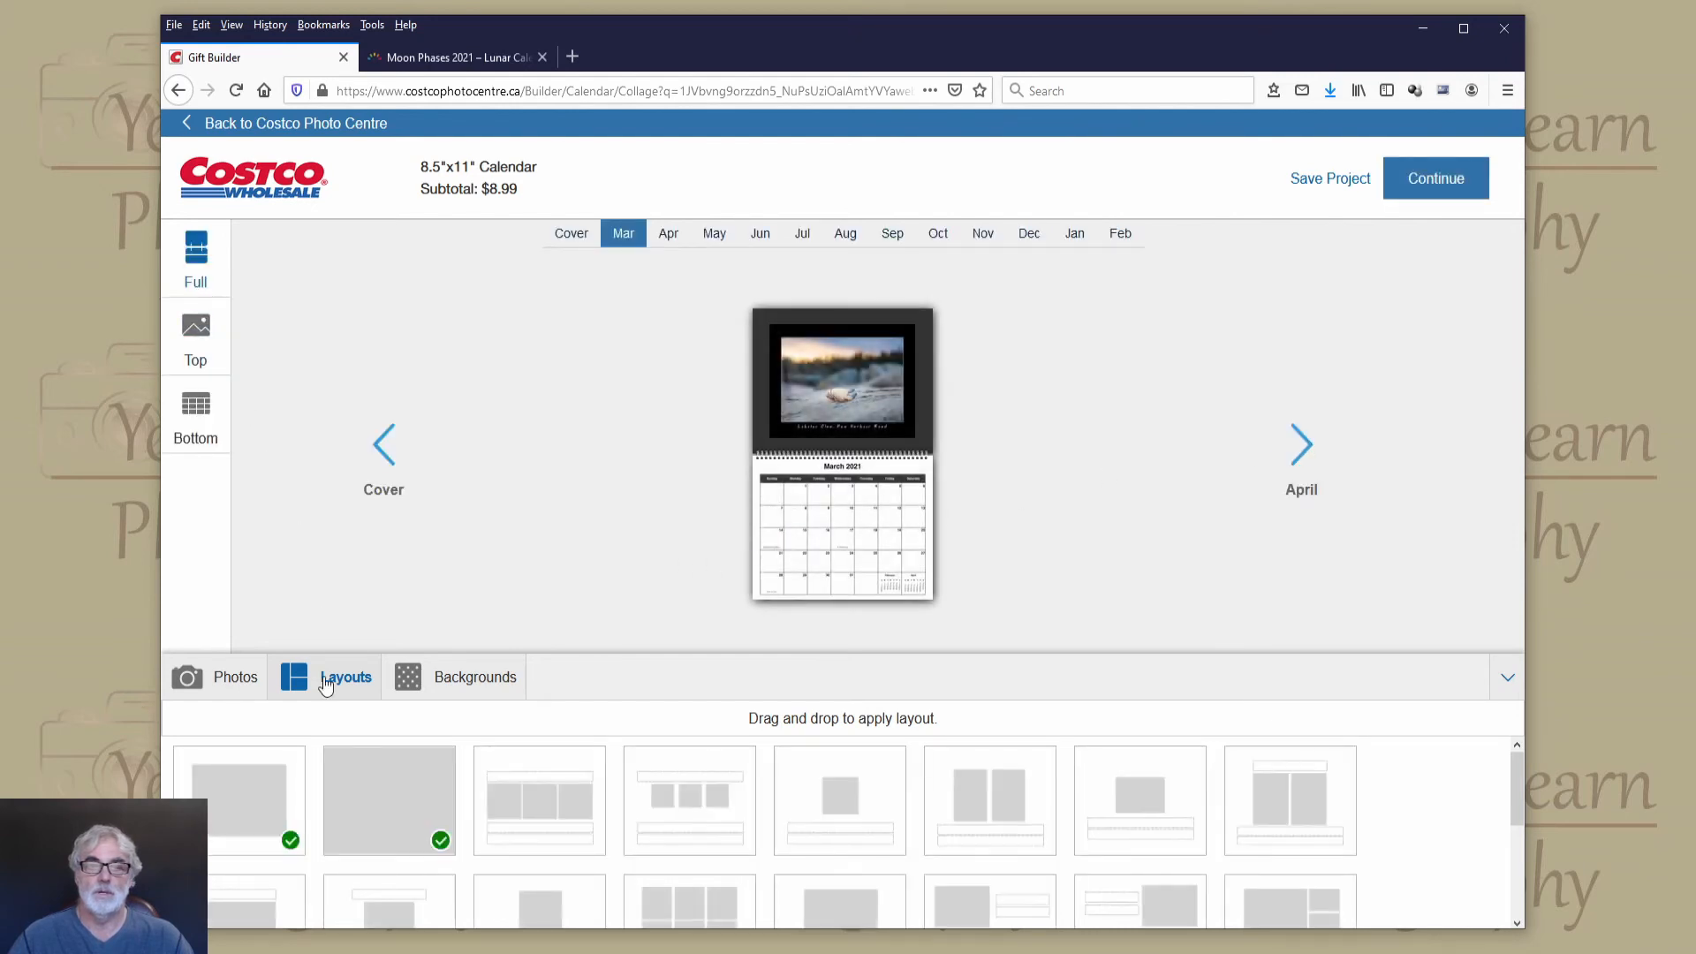
left_click_drag(366, 799, 799, 382)
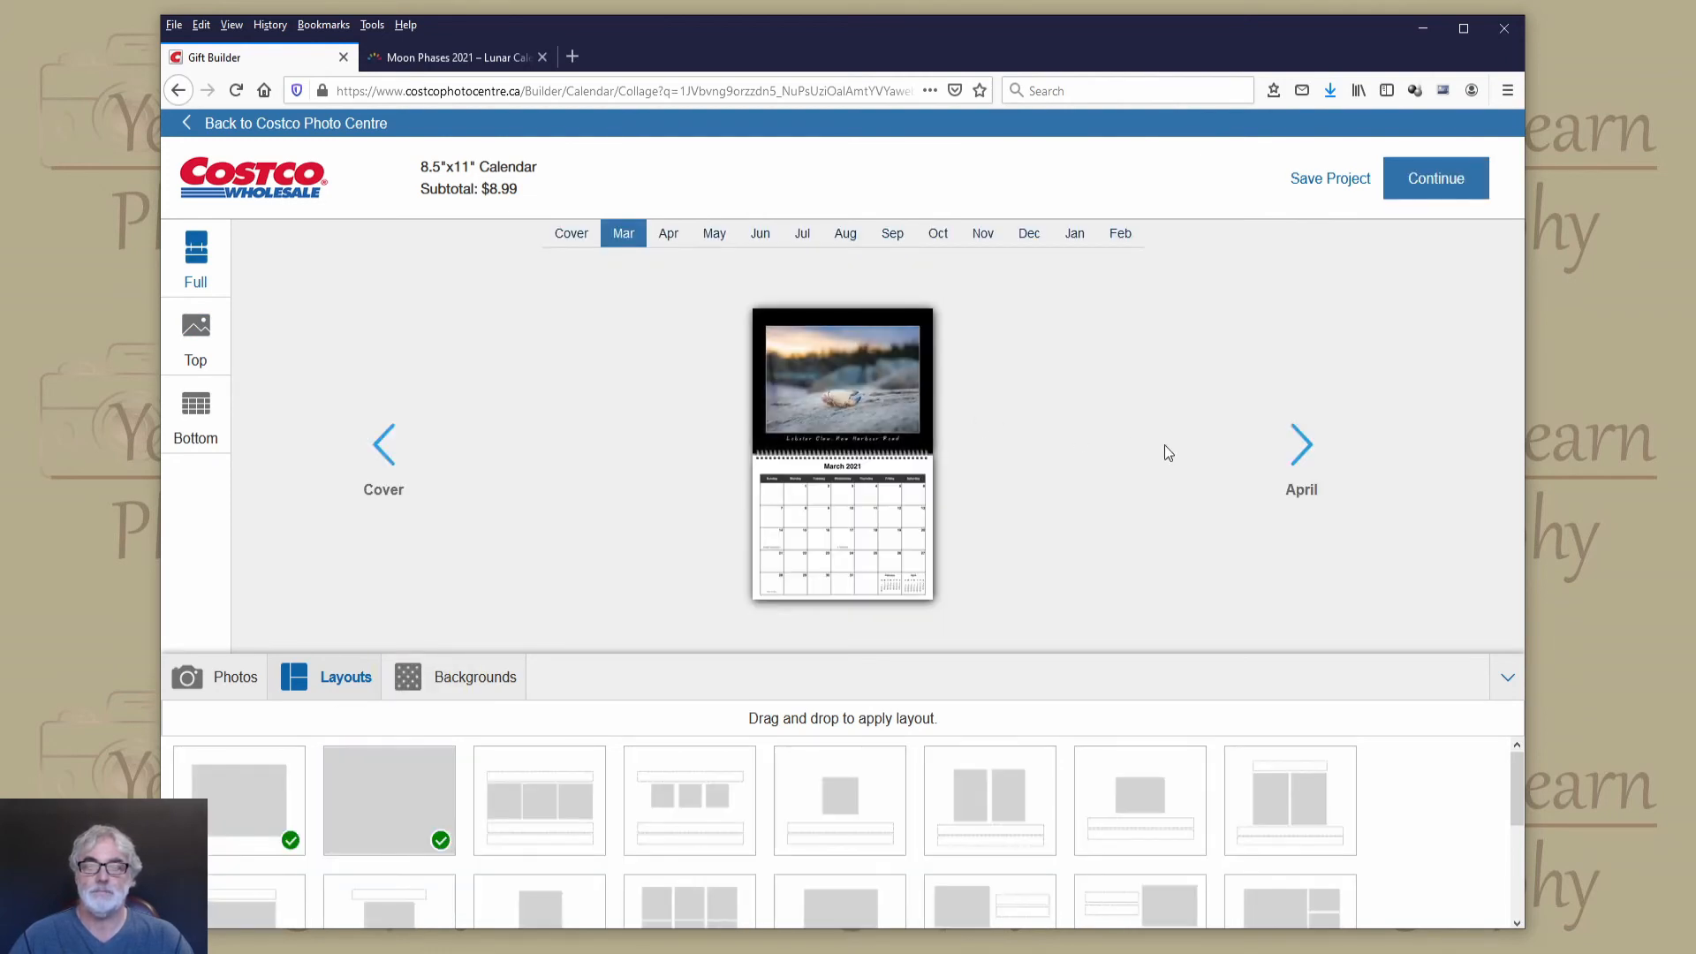
Apply the full-page single-photo layout to the April, May and June photo pages.
left_click(1313, 453)
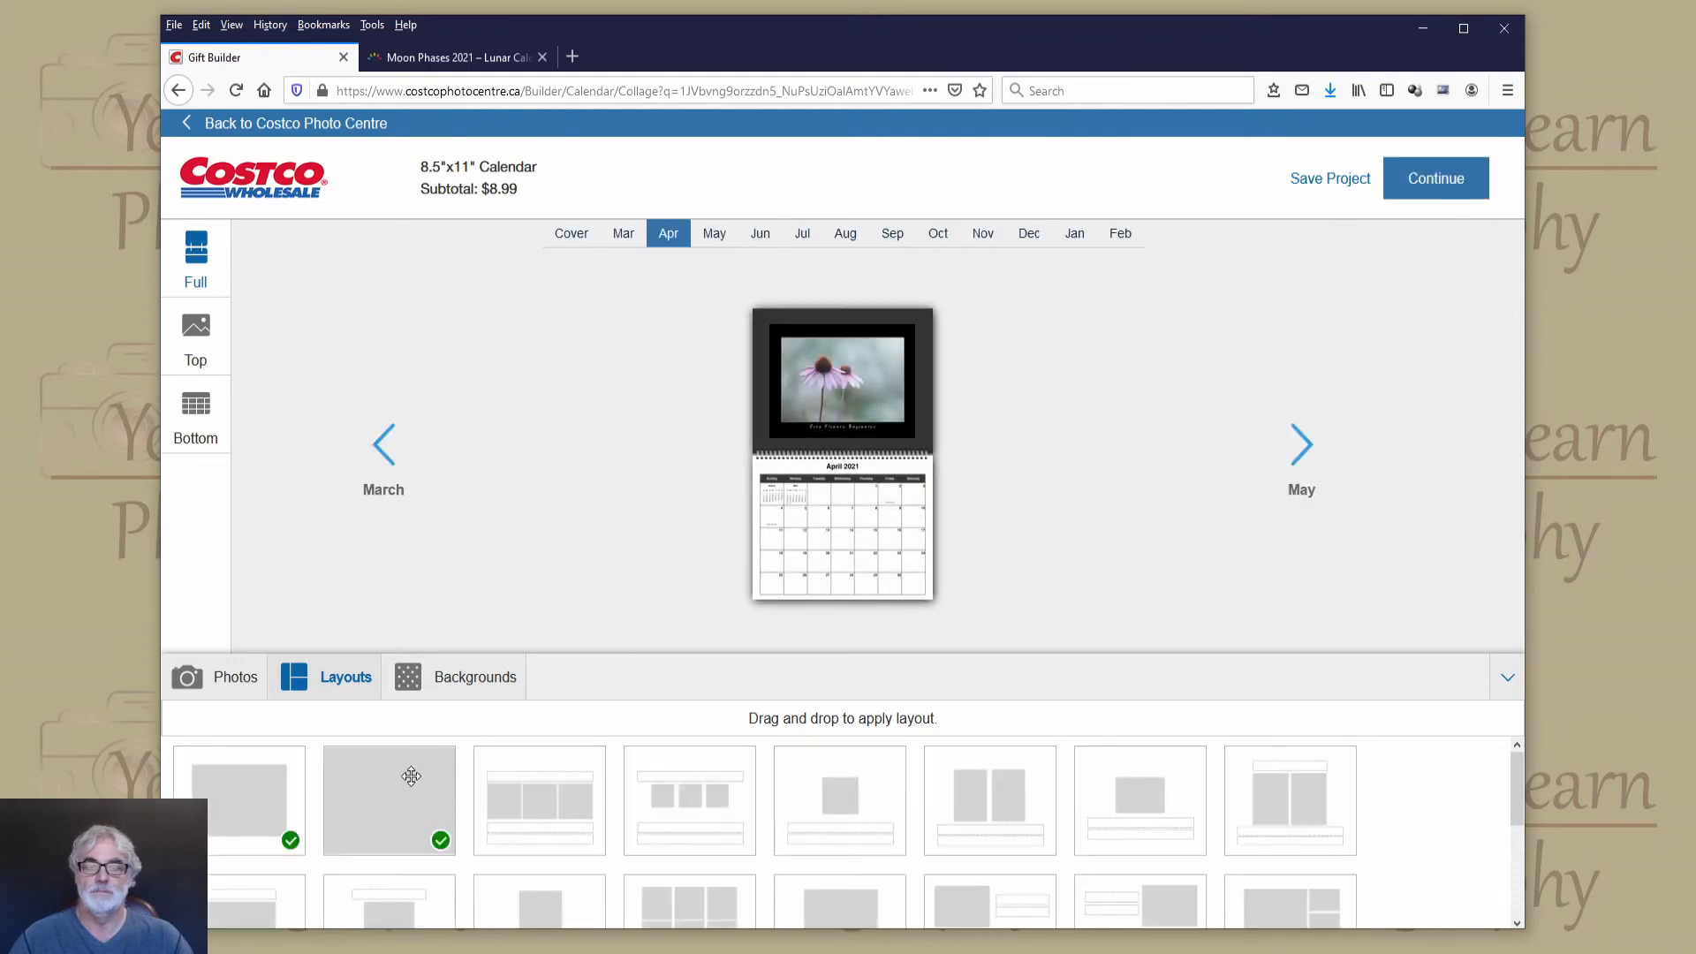
left_click_drag(402, 783, 830, 393)
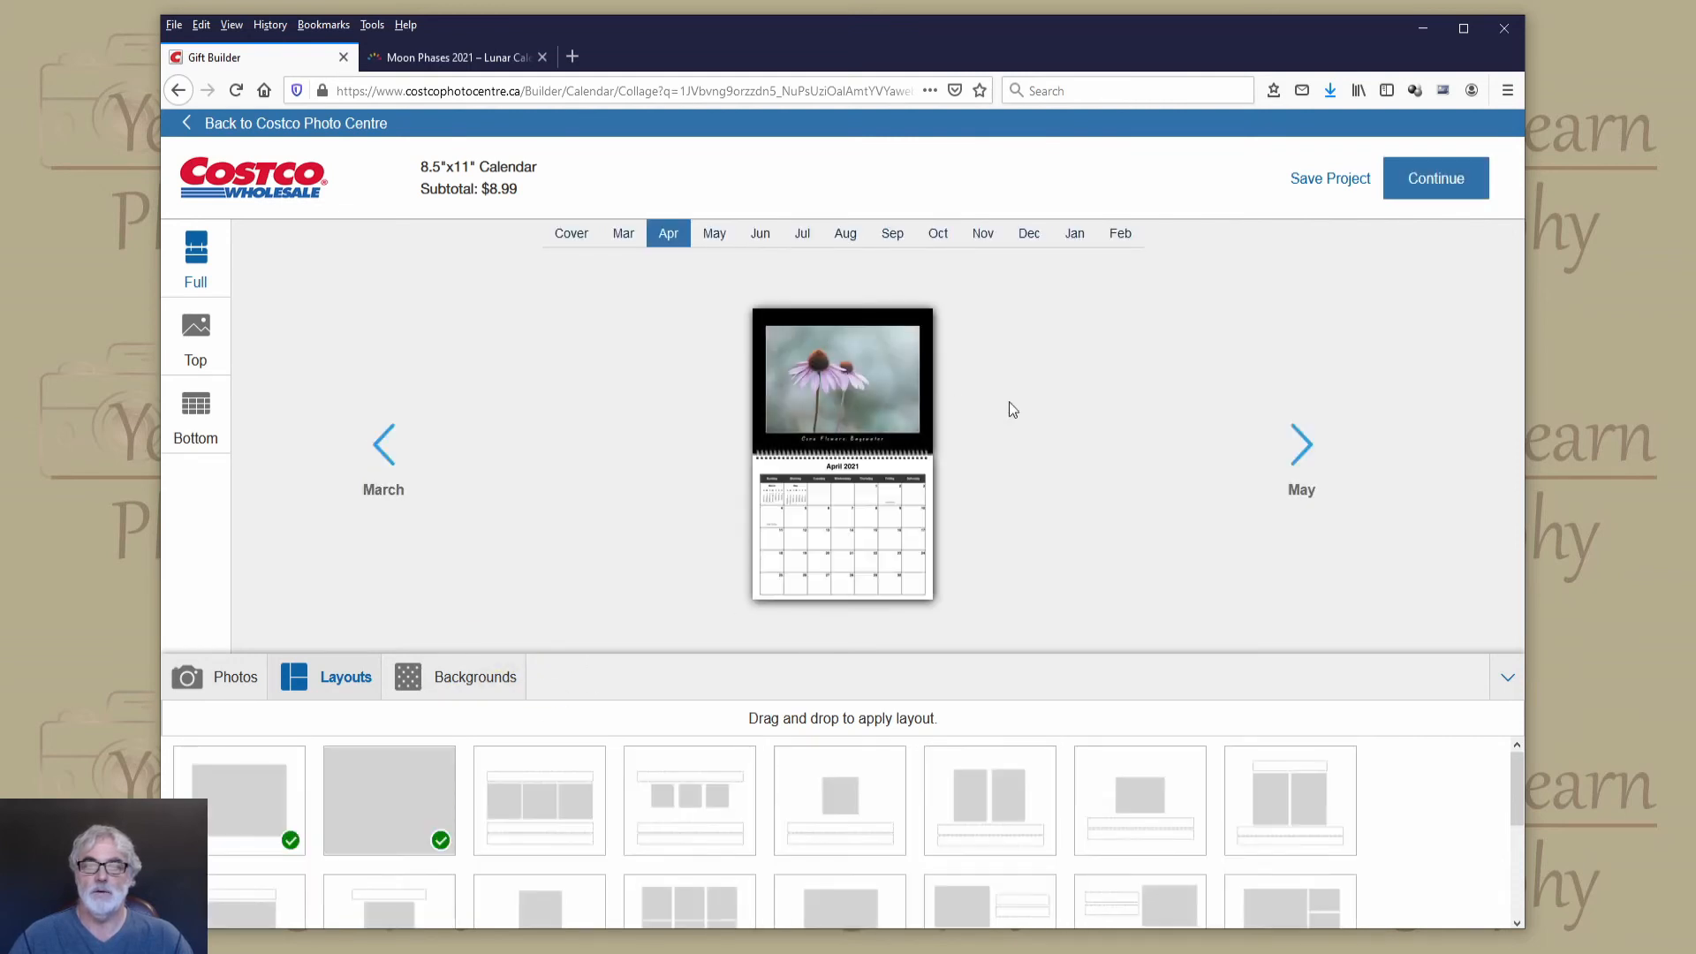
left_click(1295, 444)
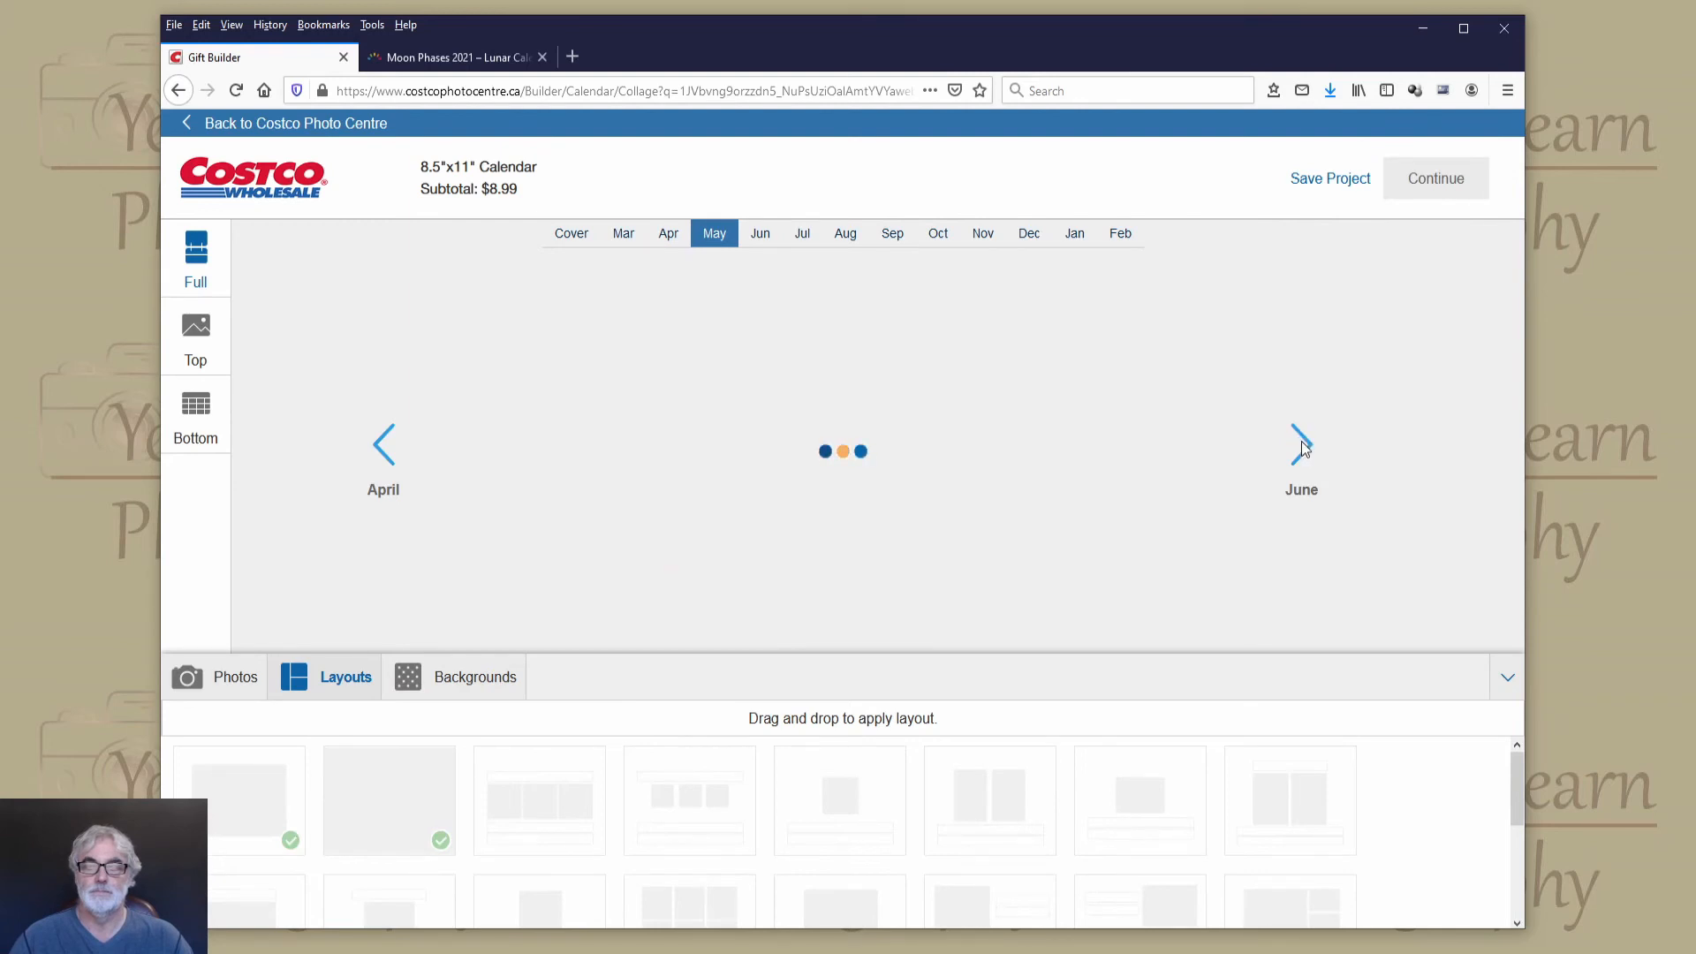
left_click_drag(371, 805, 835, 389)
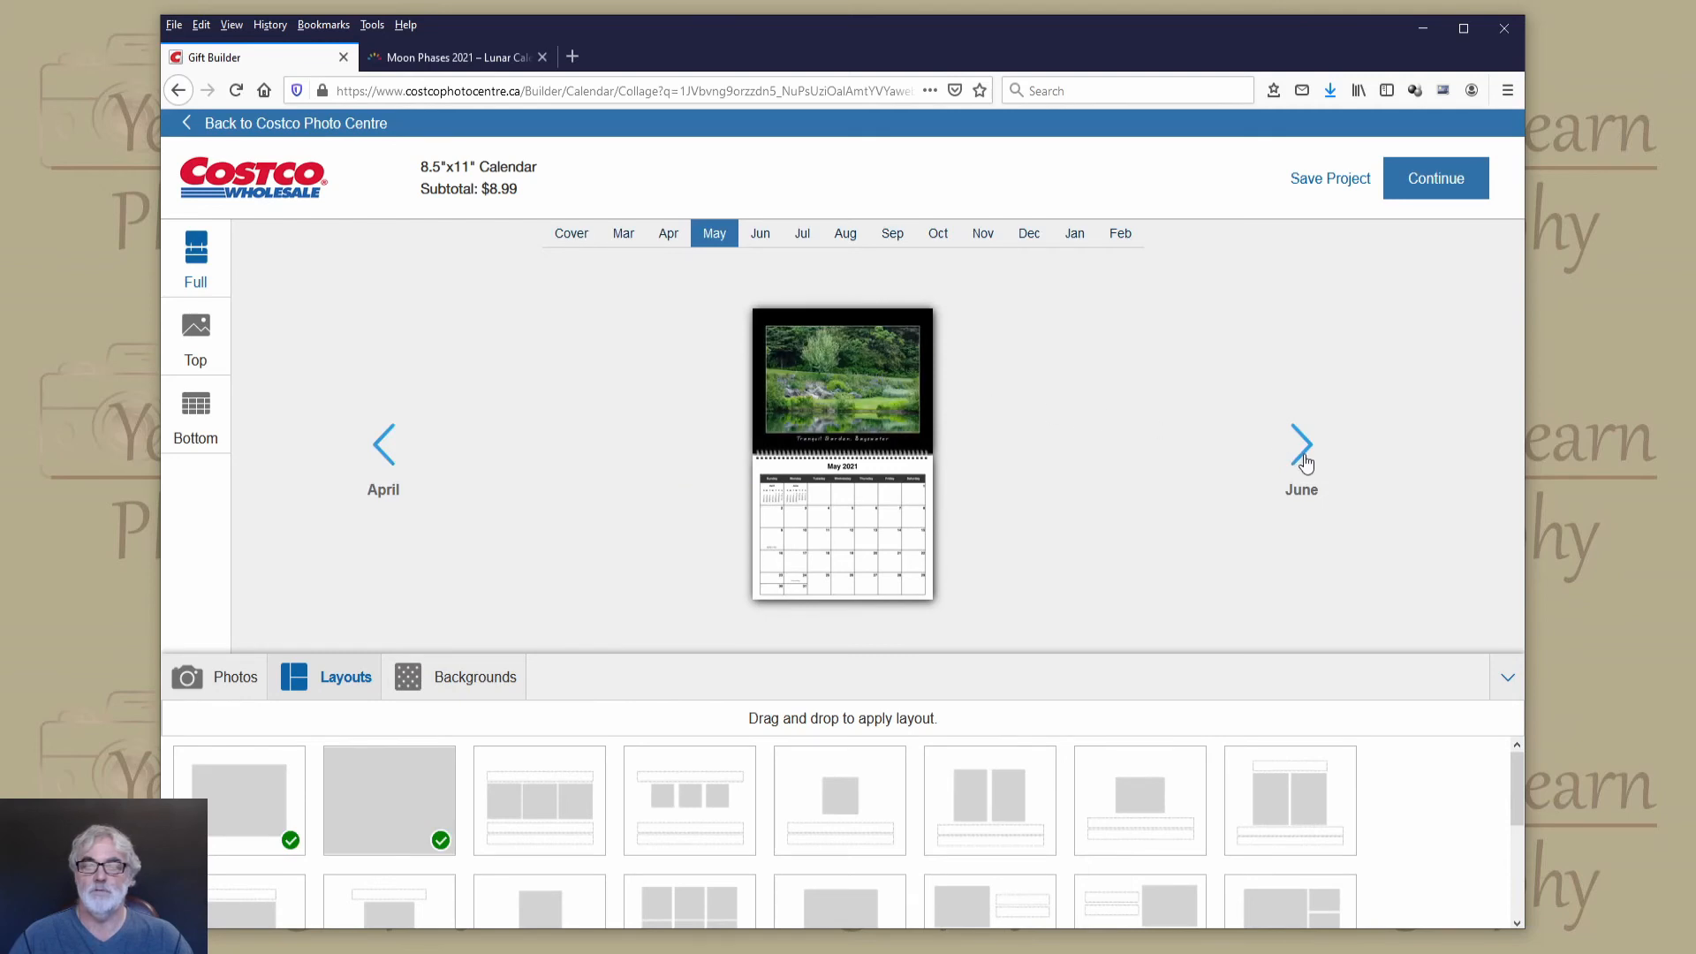
left_click(1303, 456)
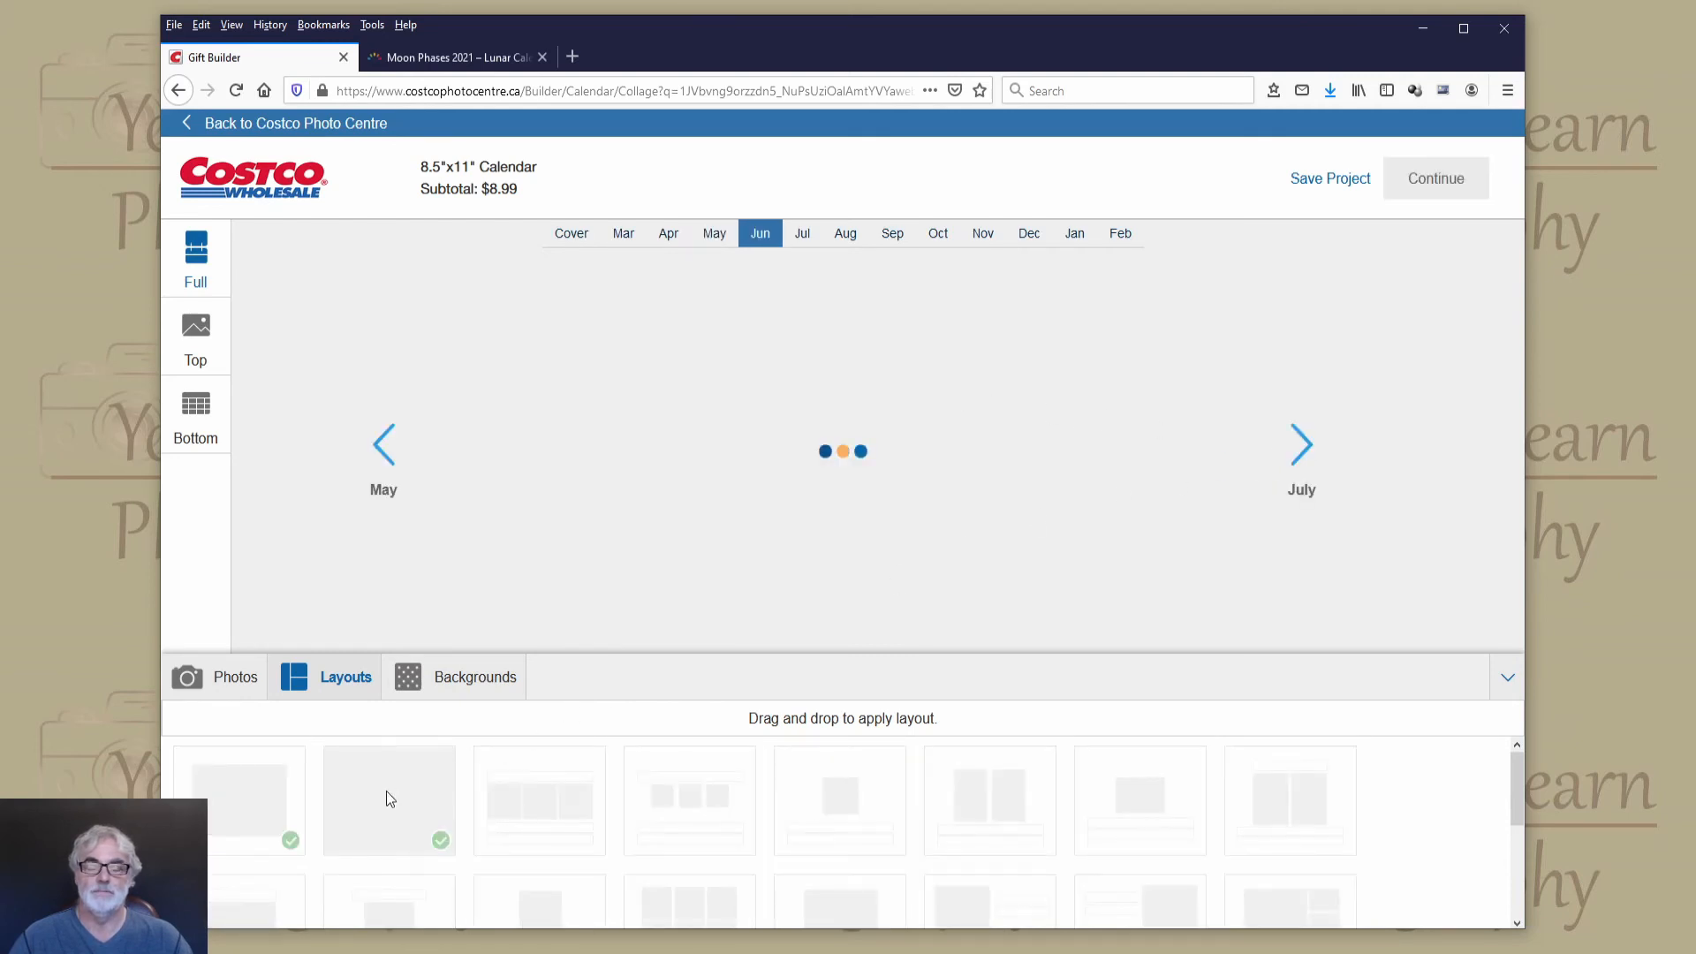
left_click_drag(390, 798, 878, 414)
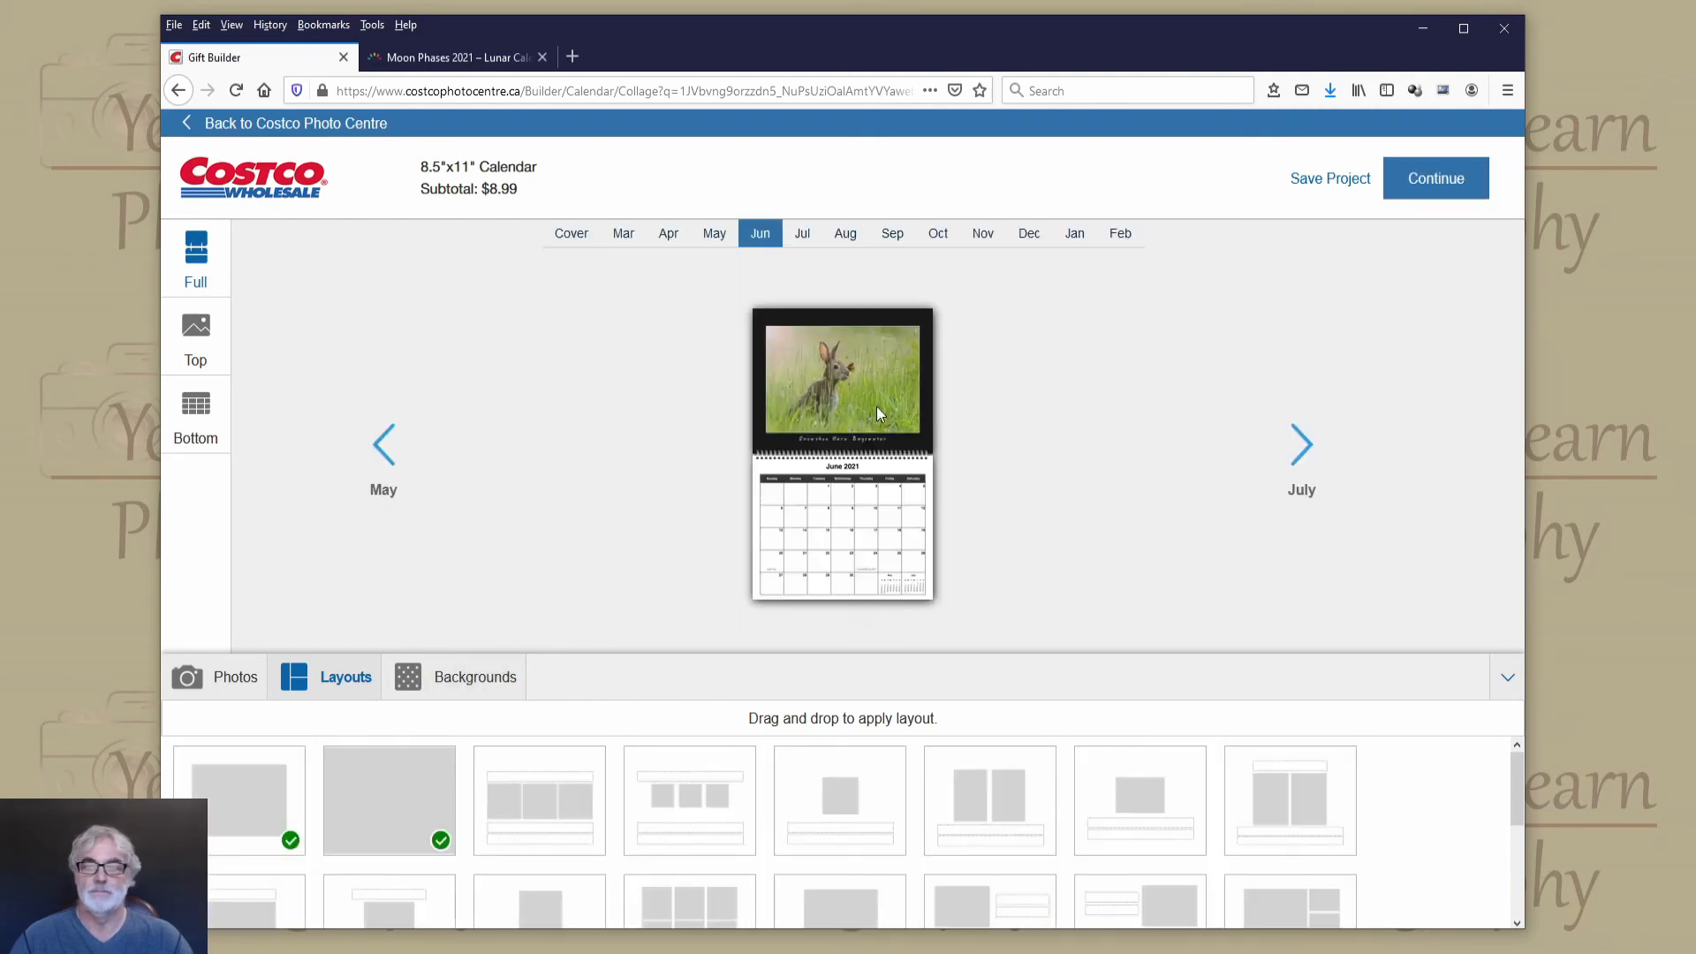
Apply the full-page single-photo layout to the July, August and September photo pages.
left_click(1301, 447)
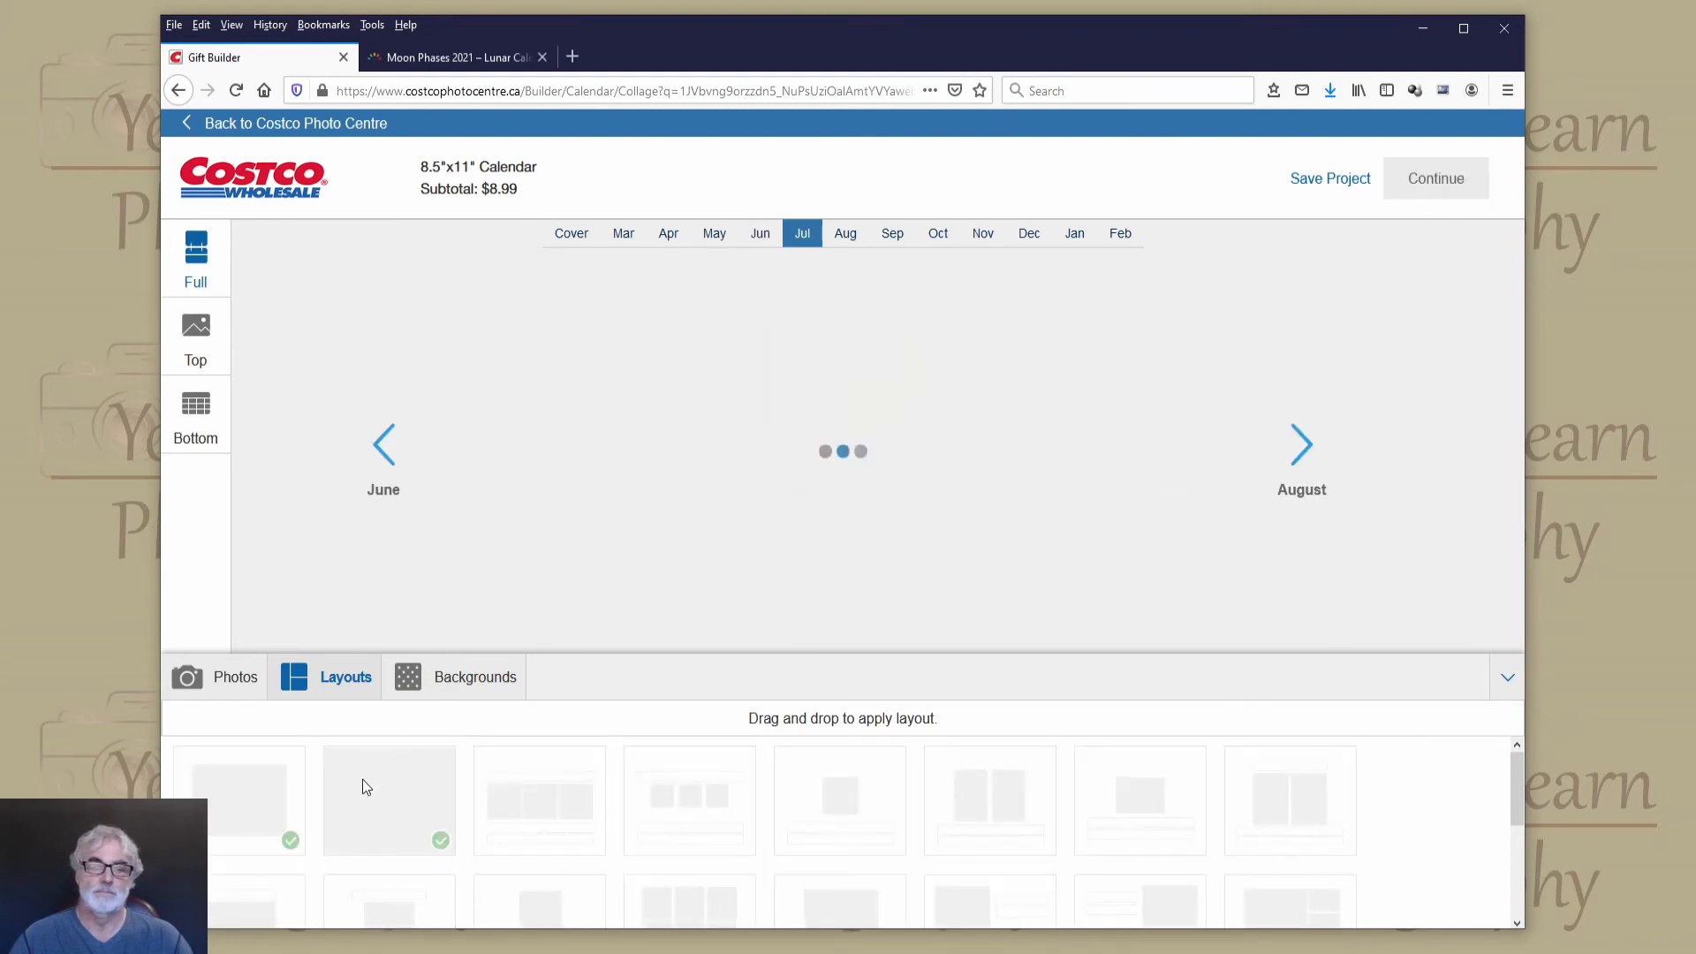
left_click_drag(365, 793, 826, 402)
left_click(1299, 447)
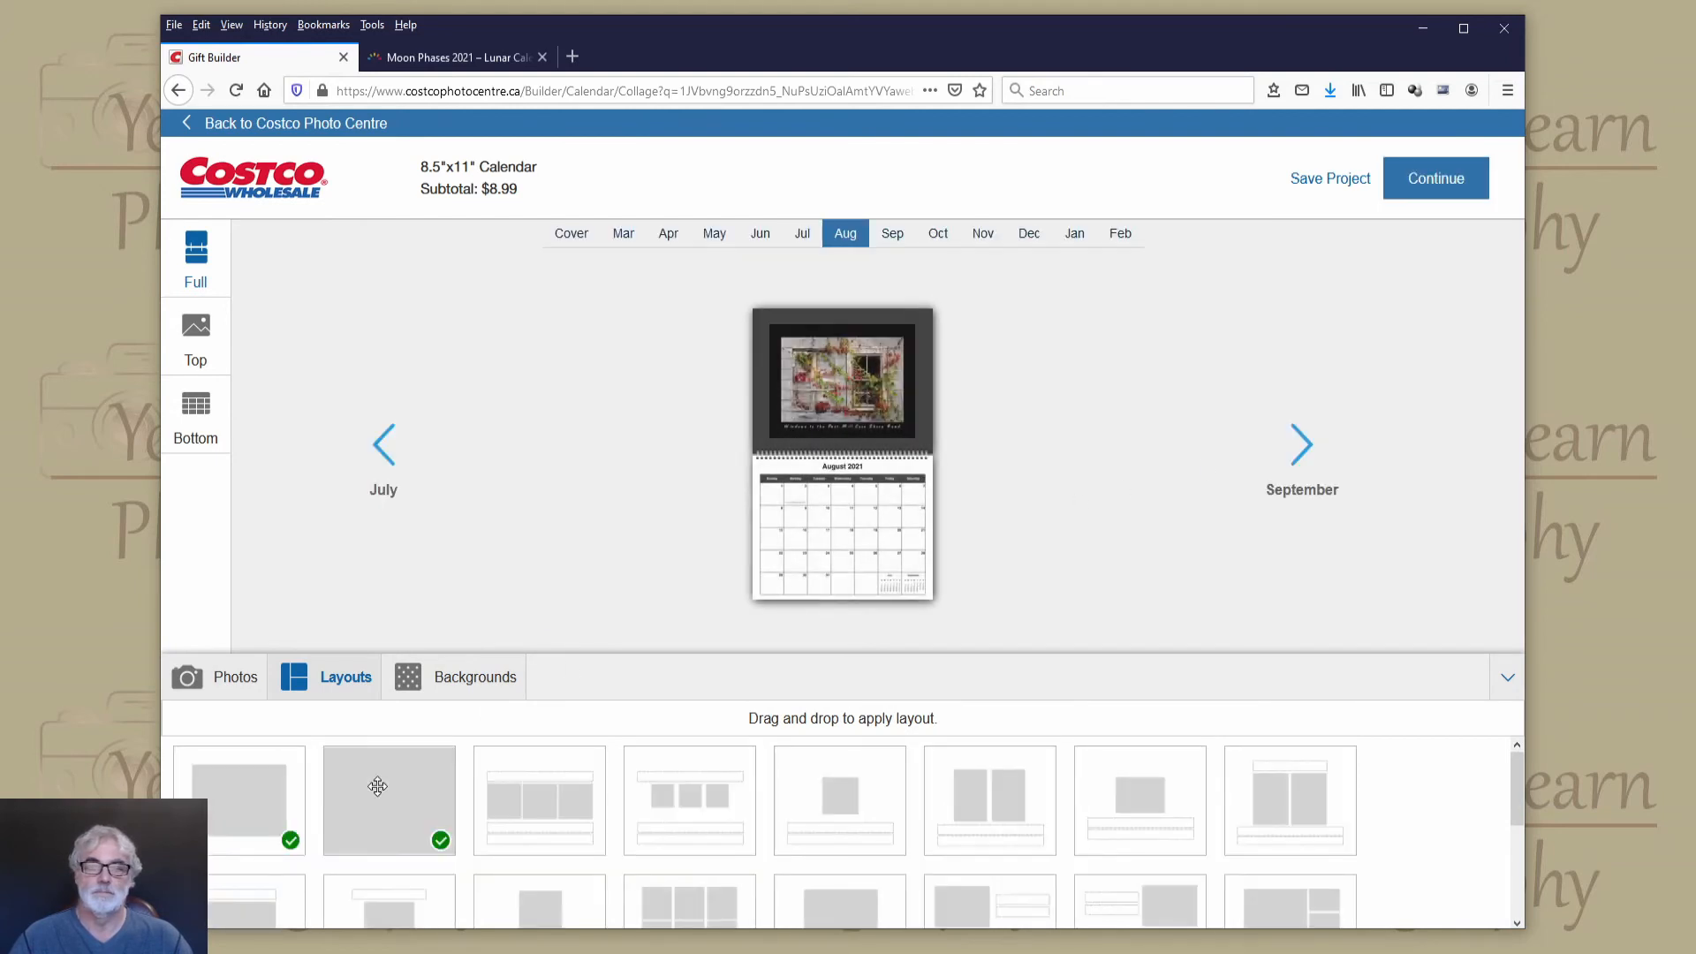
left_click_drag(378, 786, 833, 401)
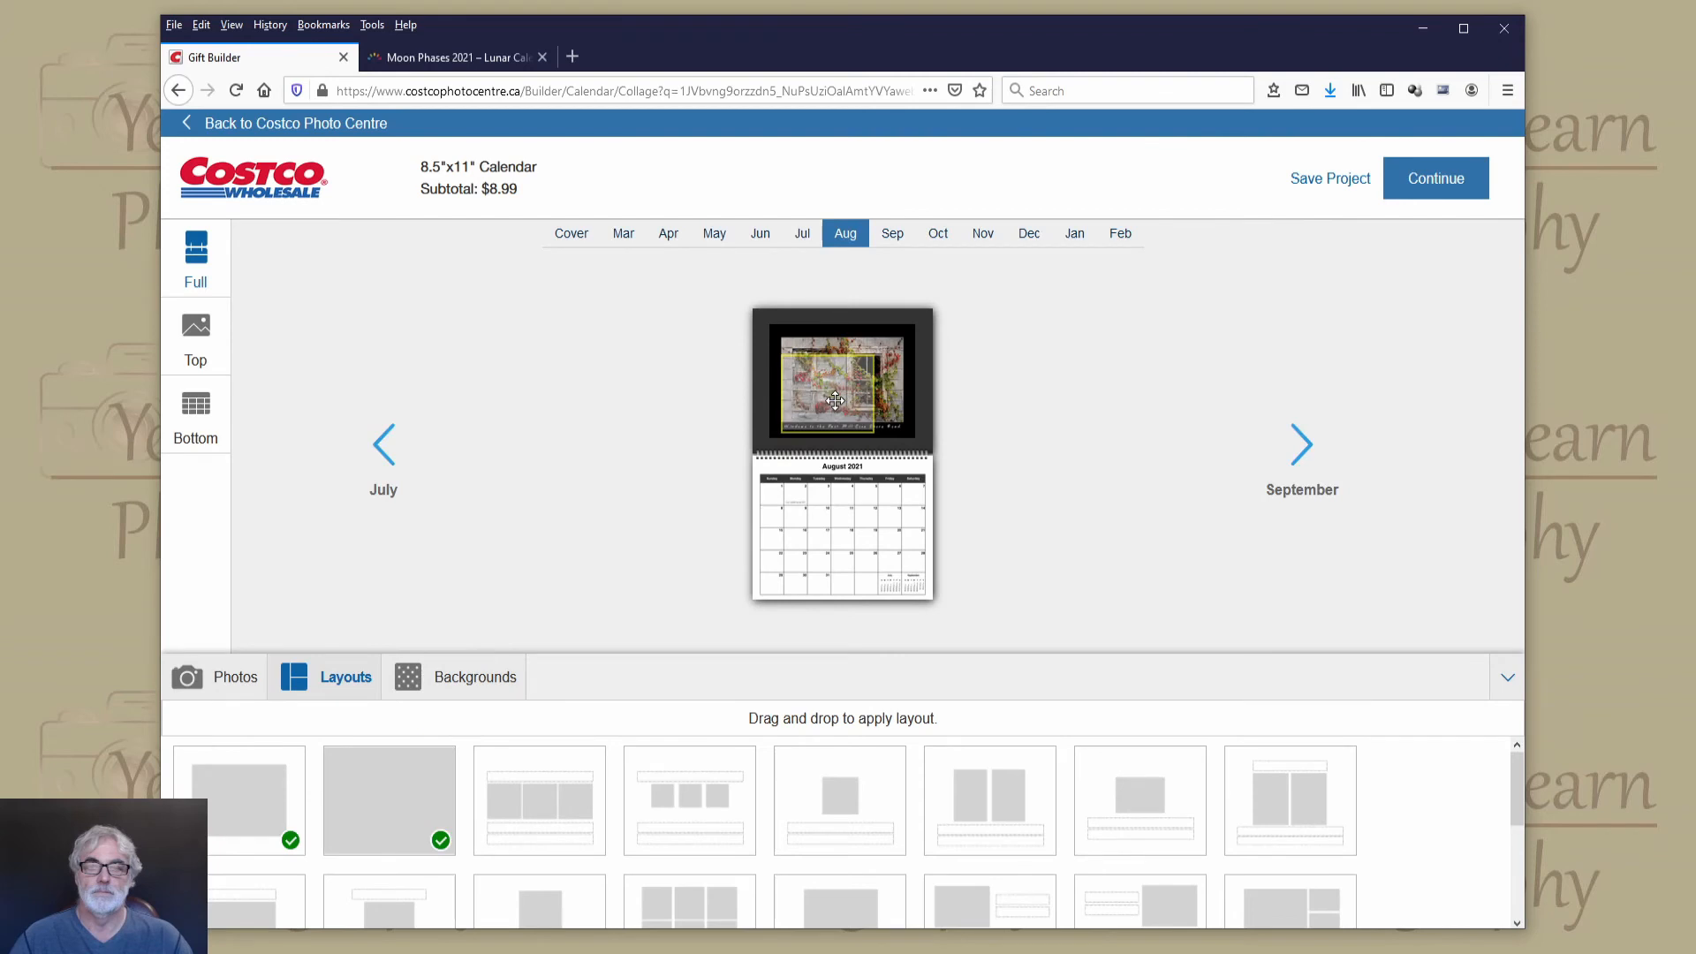
left_click(1301, 446)
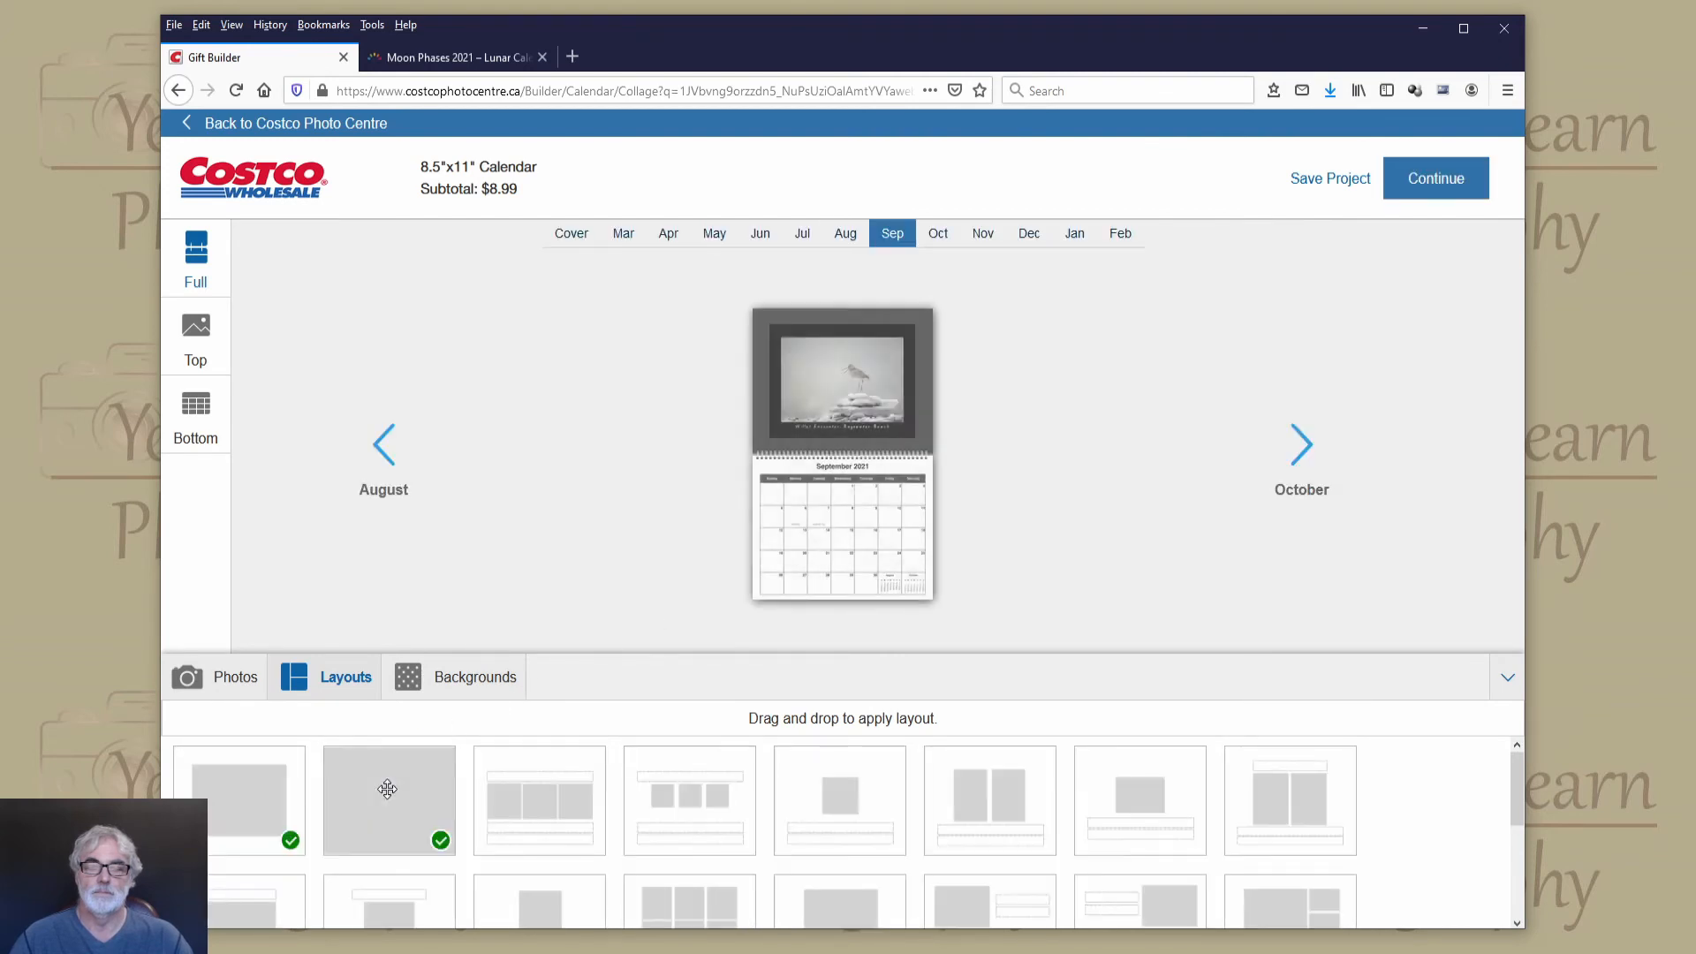
left_click_drag(387, 789, 832, 428)
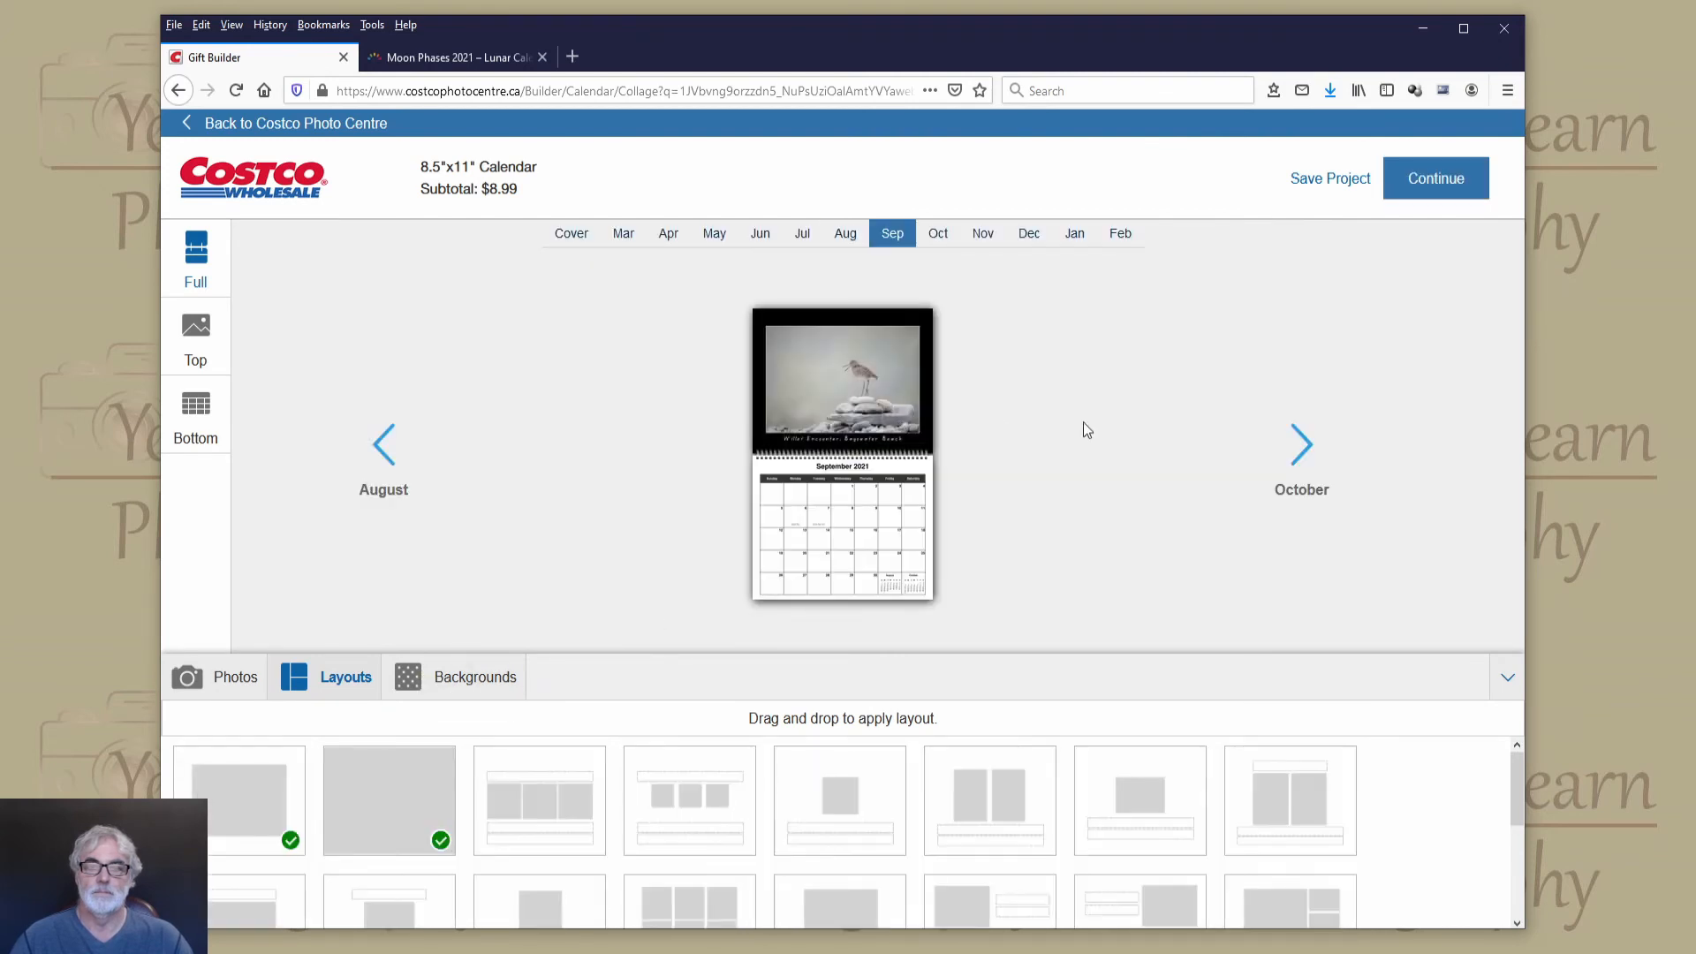
Apply the full-page single-photo layout to the October, November and December photo pages.
left_click(1307, 457)
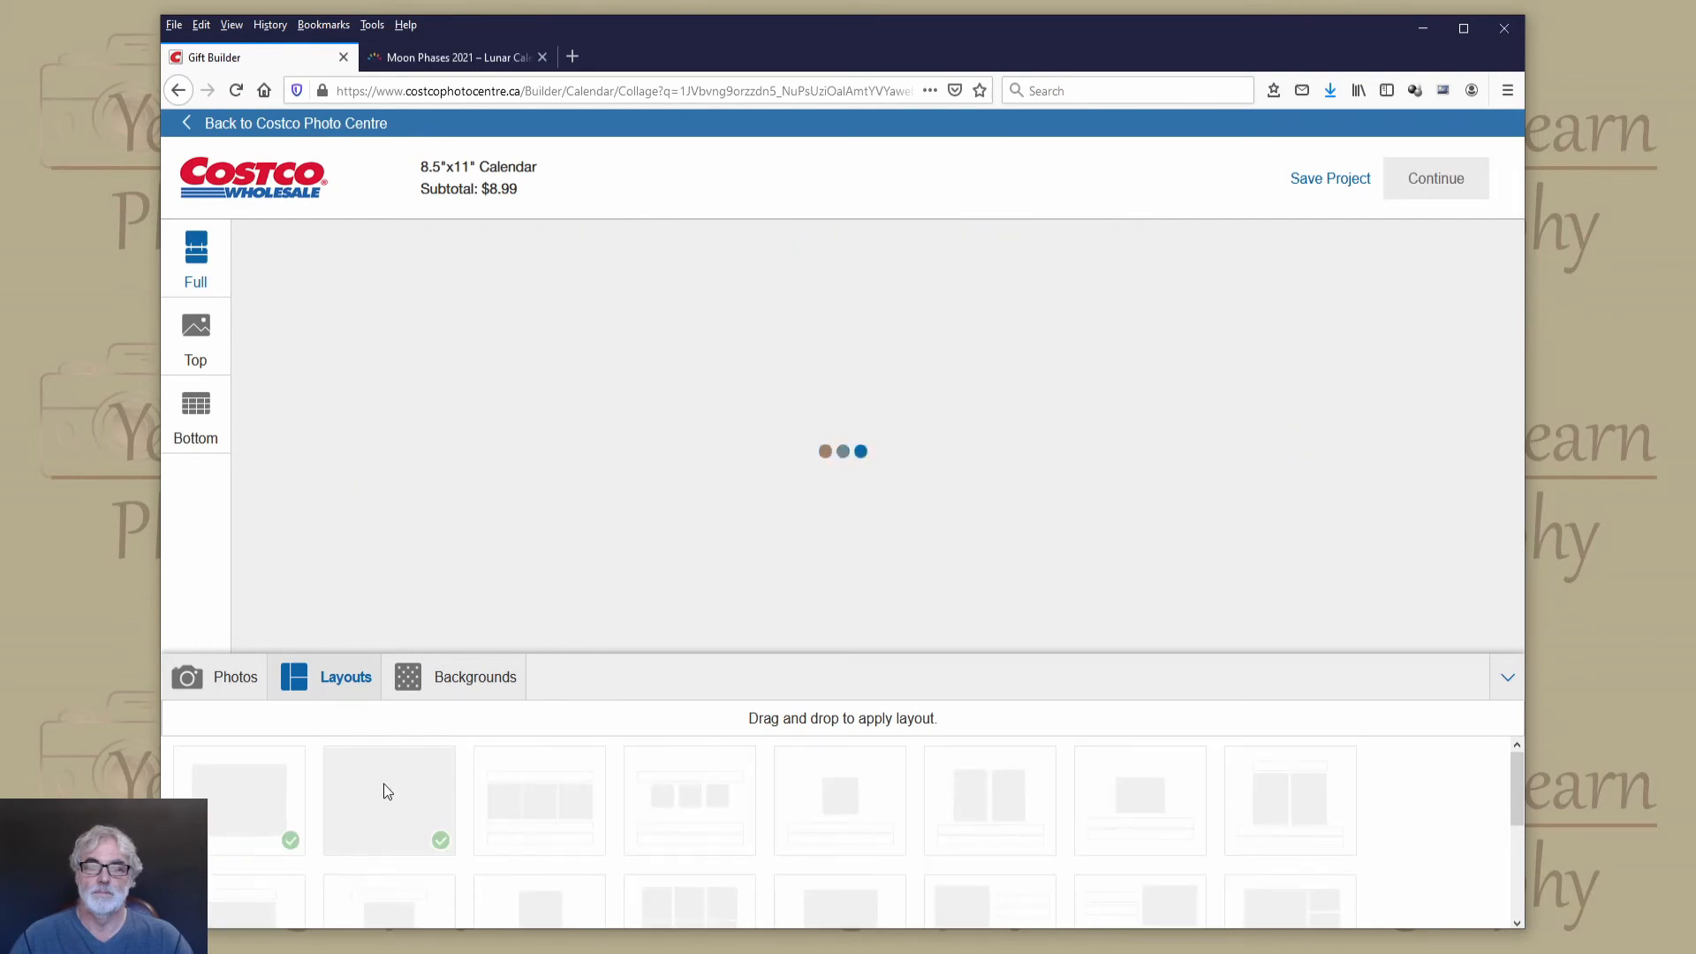
left_click_drag(387, 792, 834, 426)
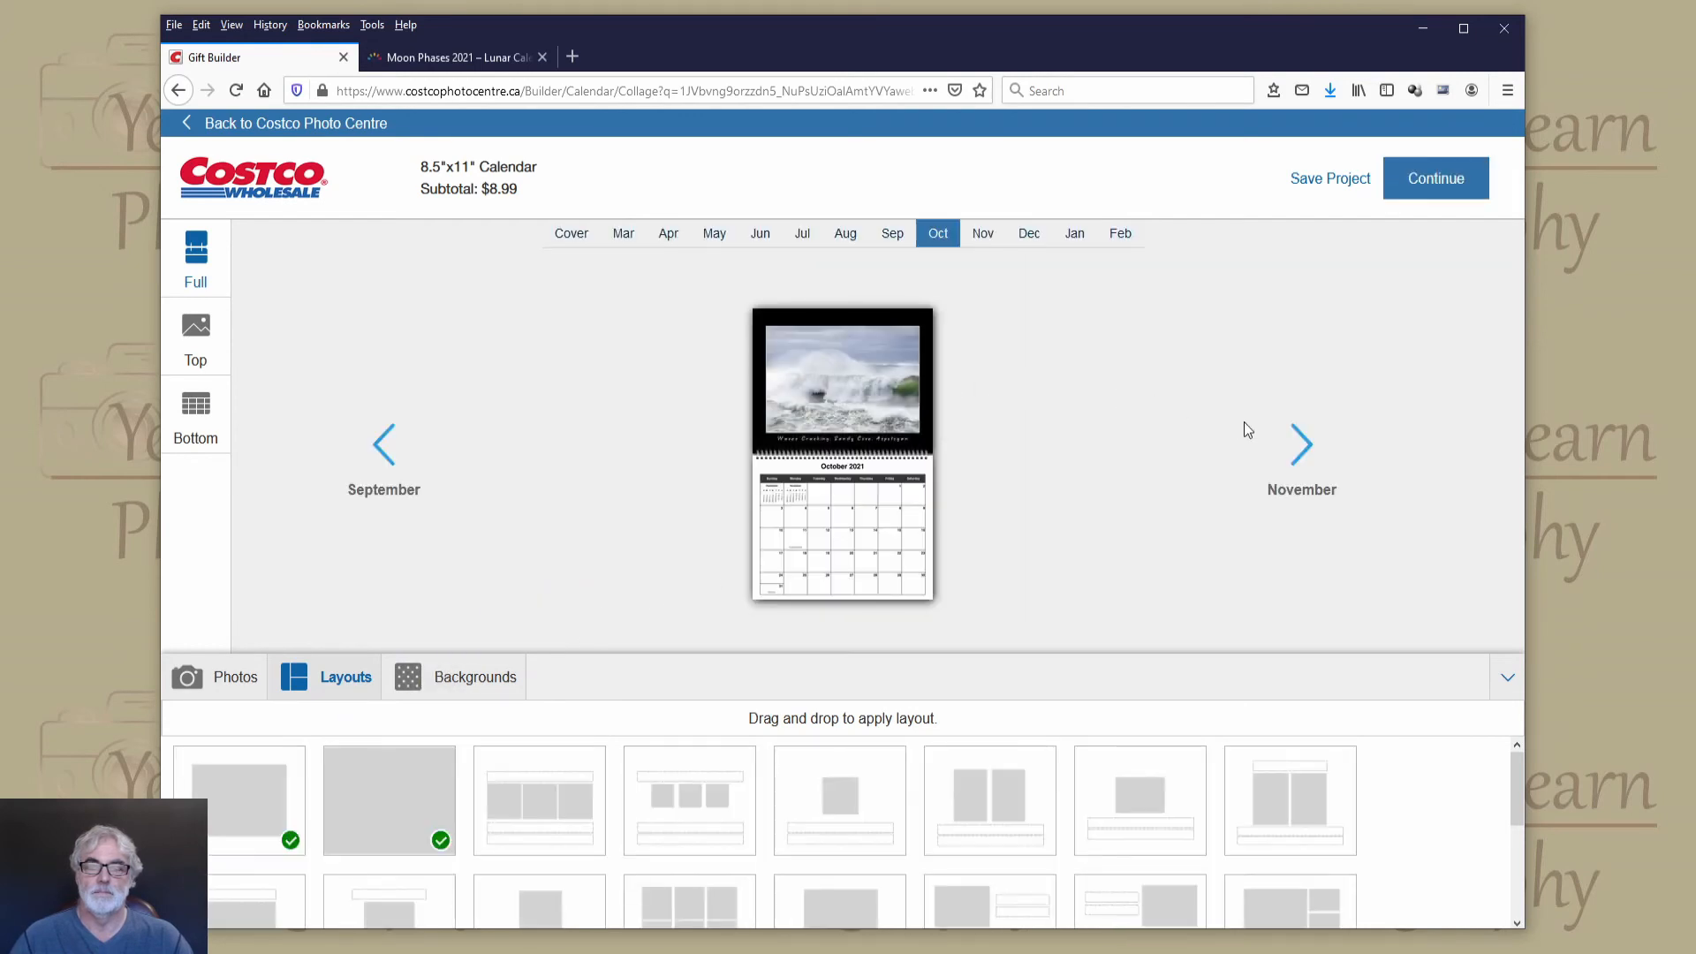
left_click(1302, 446)
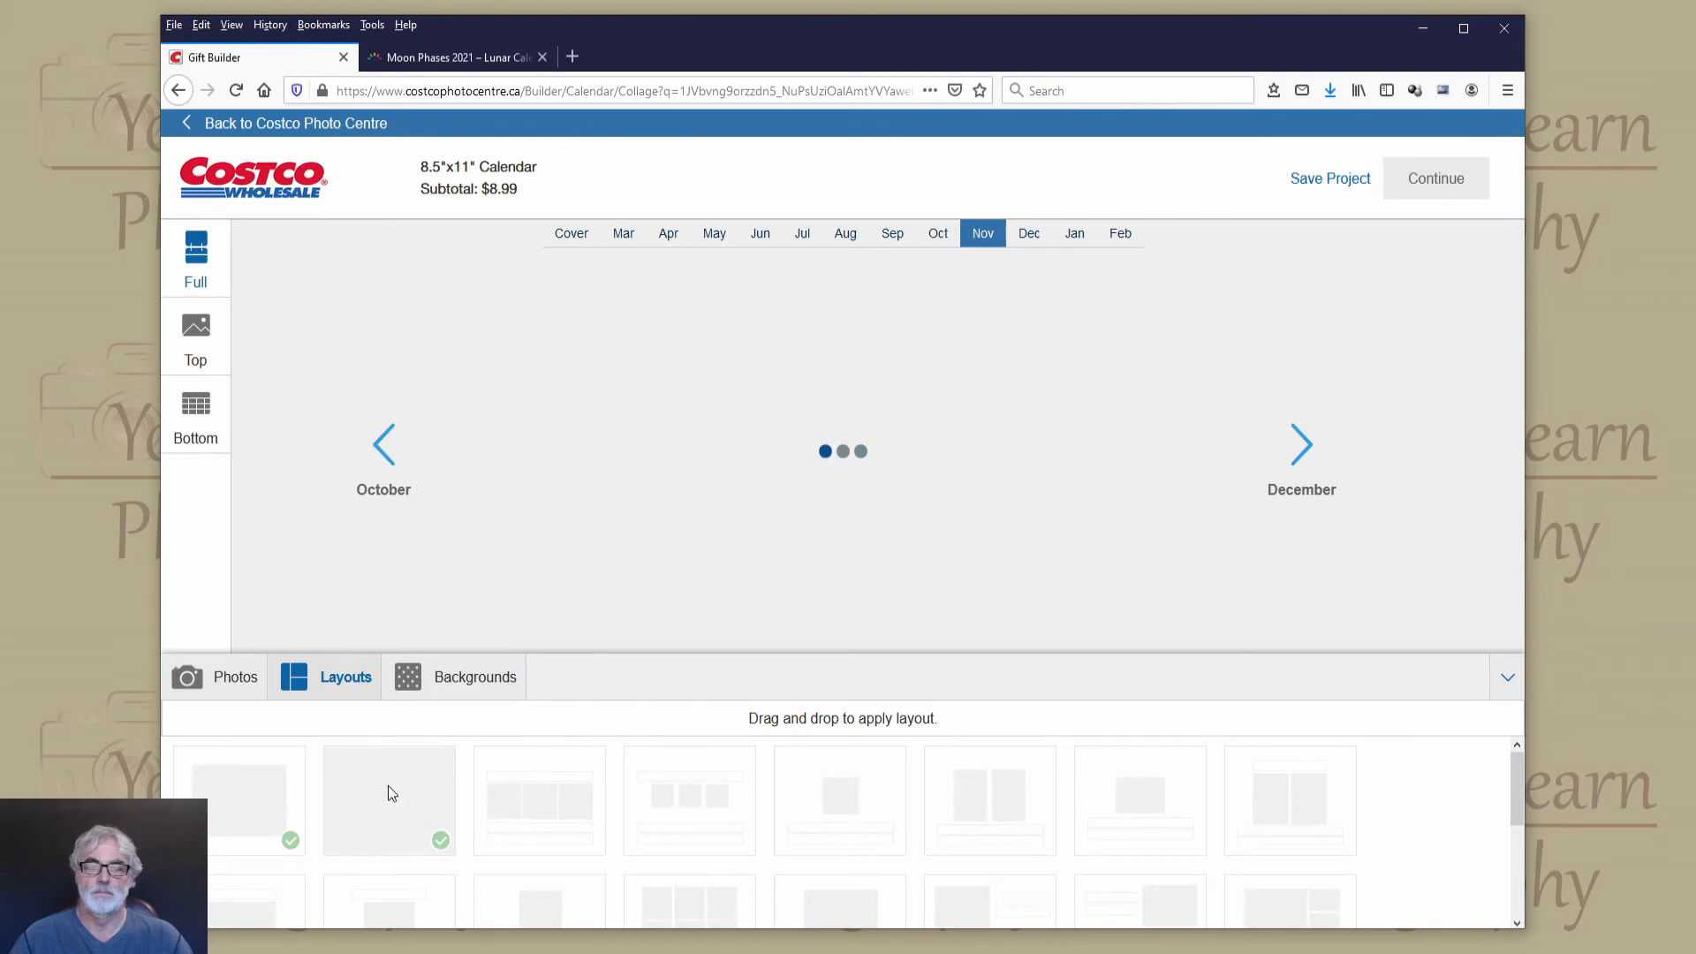
left_click_drag(384, 788, 855, 390)
left_click(1302, 444)
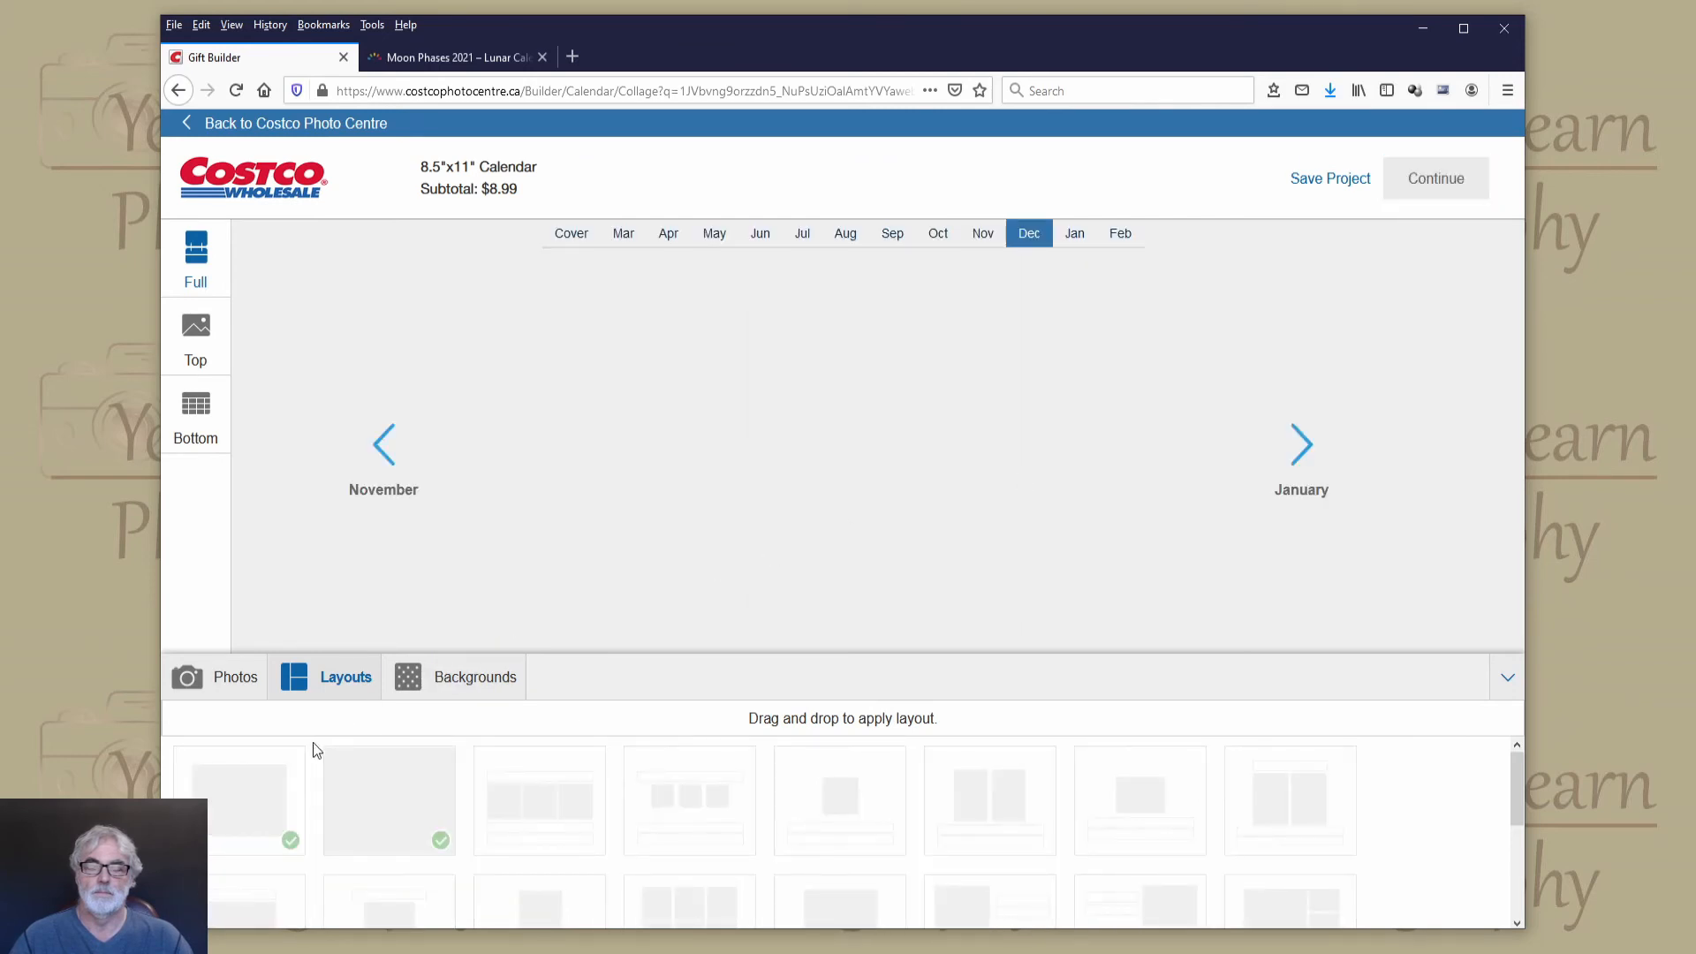
left_click_drag(344, 793, 795, 384)
Apply the full-page single-photo layout to the January and February photo pages.
left_click(1302, 444)
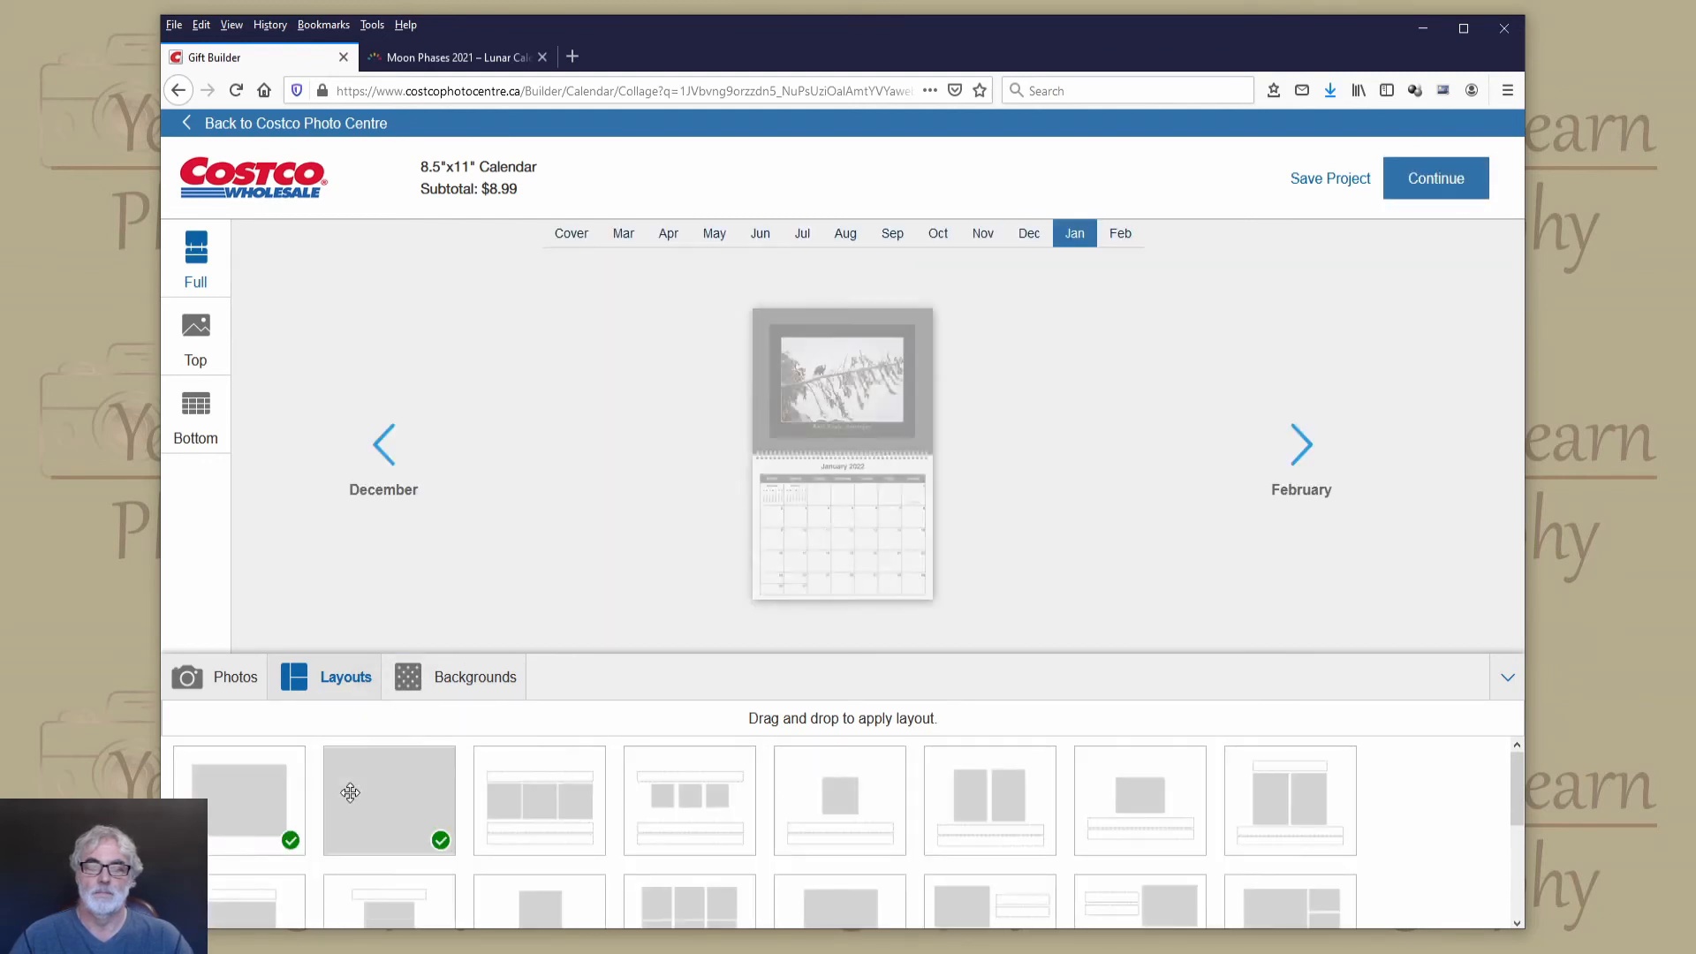
left_click_drag(352, 797, 803, 393)
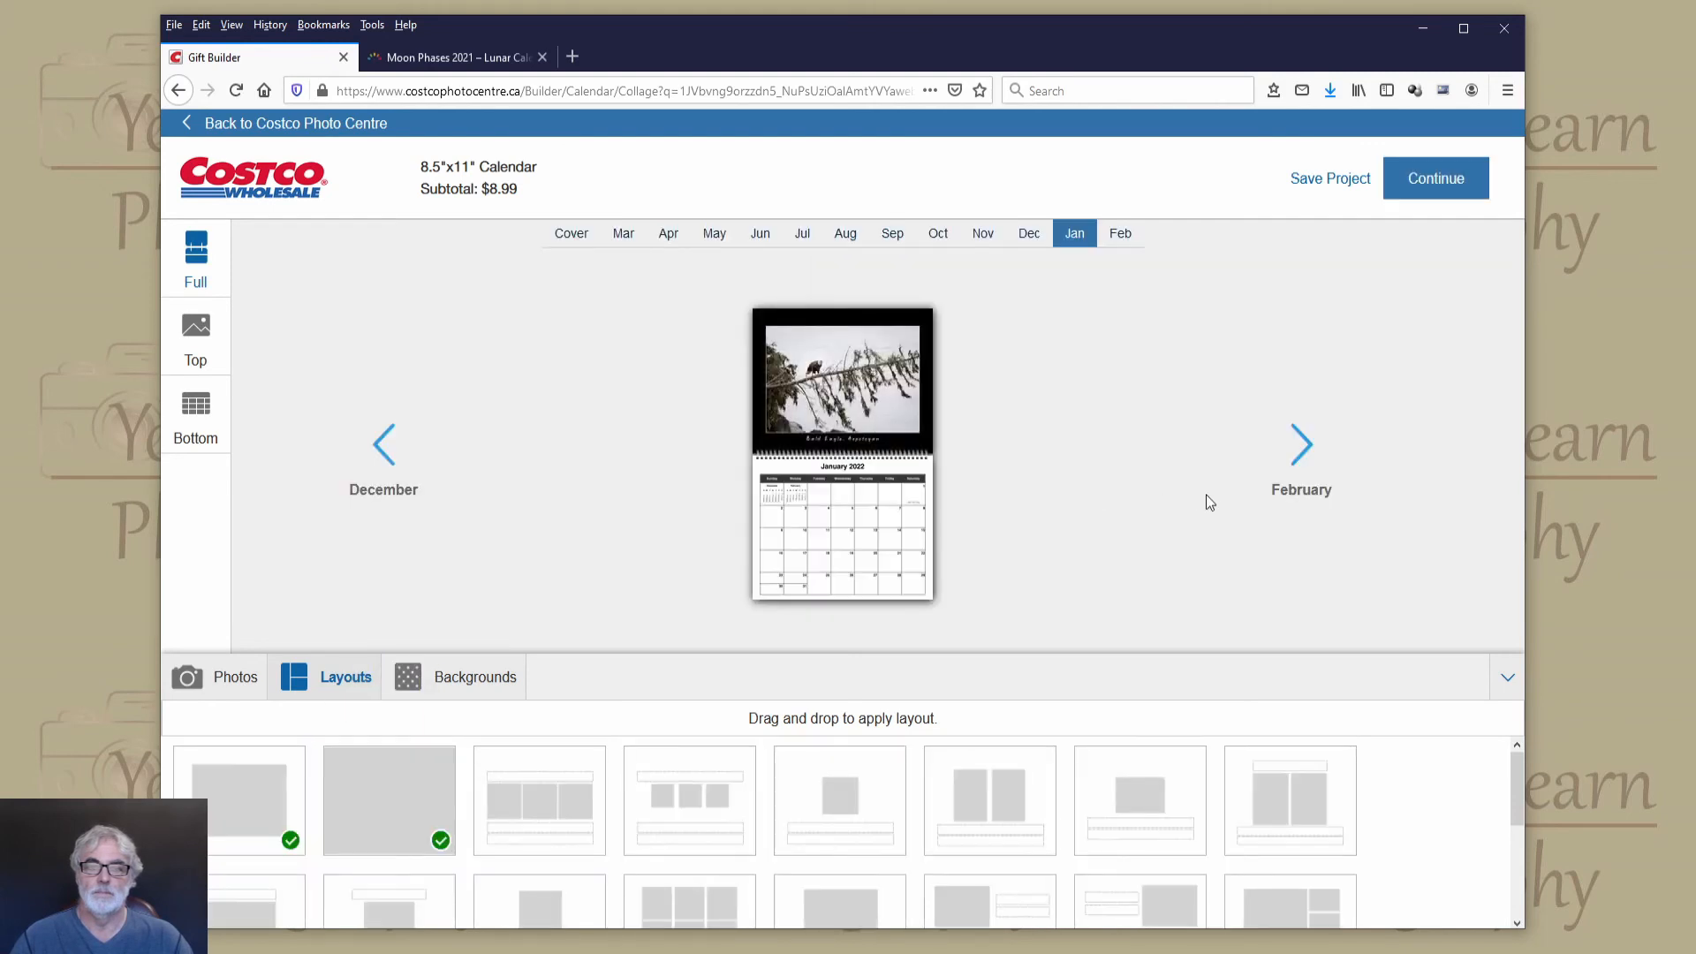
left_click(1304, 448)
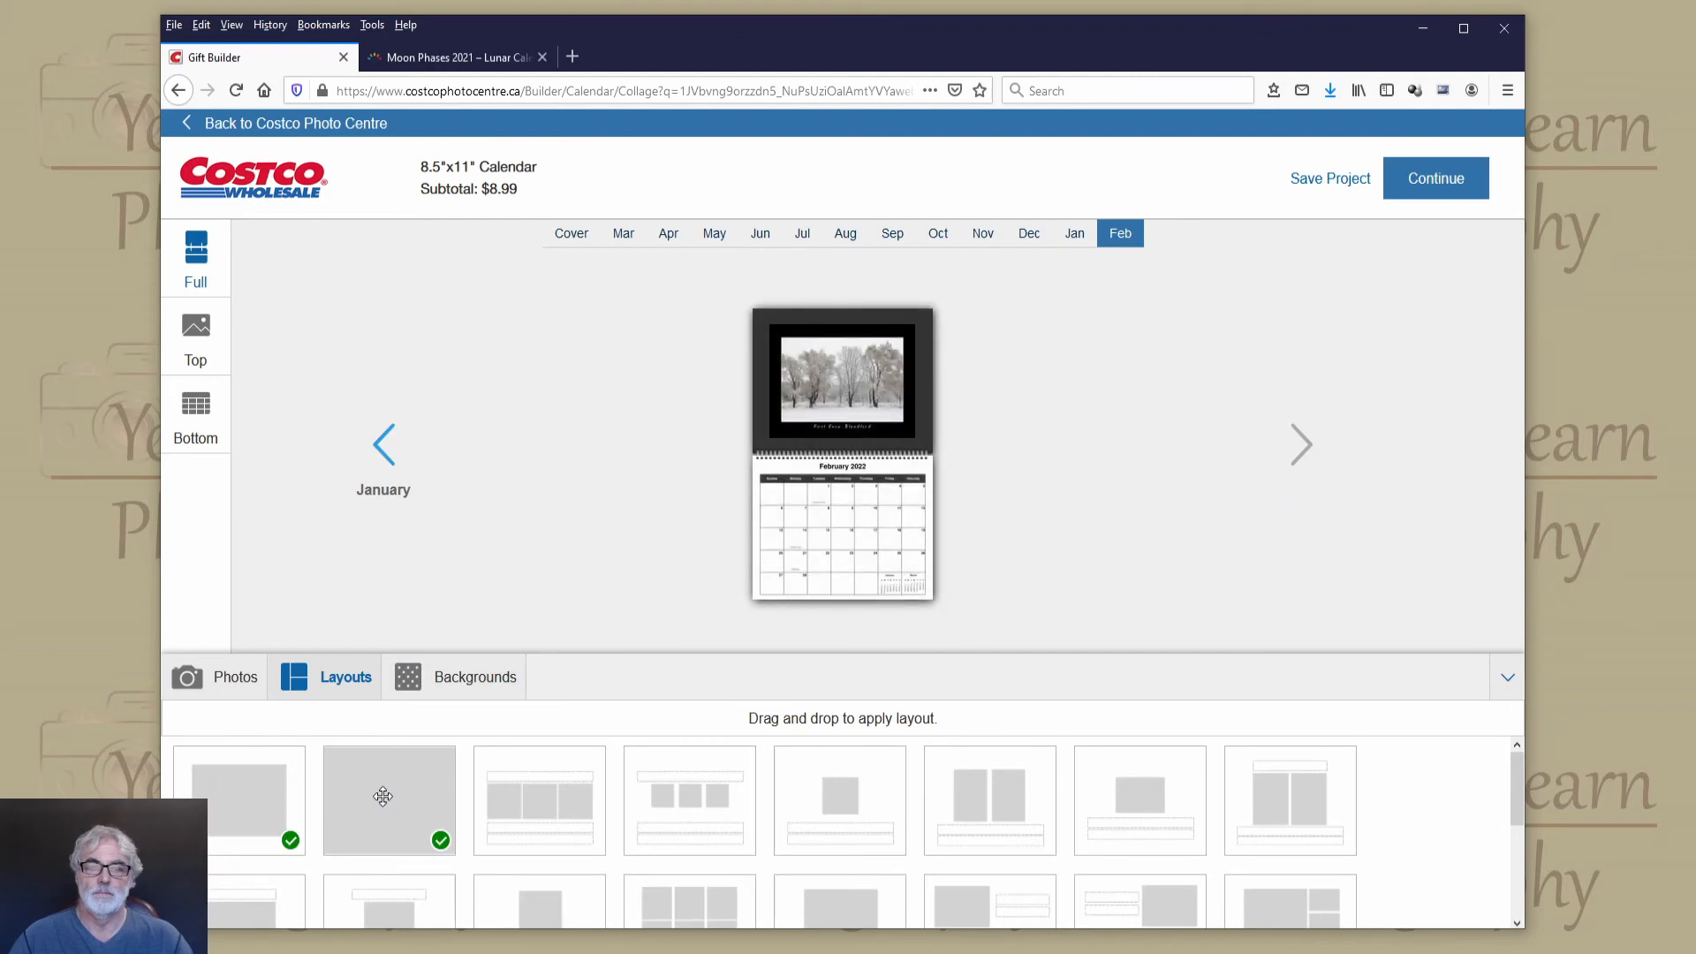
left_click_drag(389, 802, 843, 380)
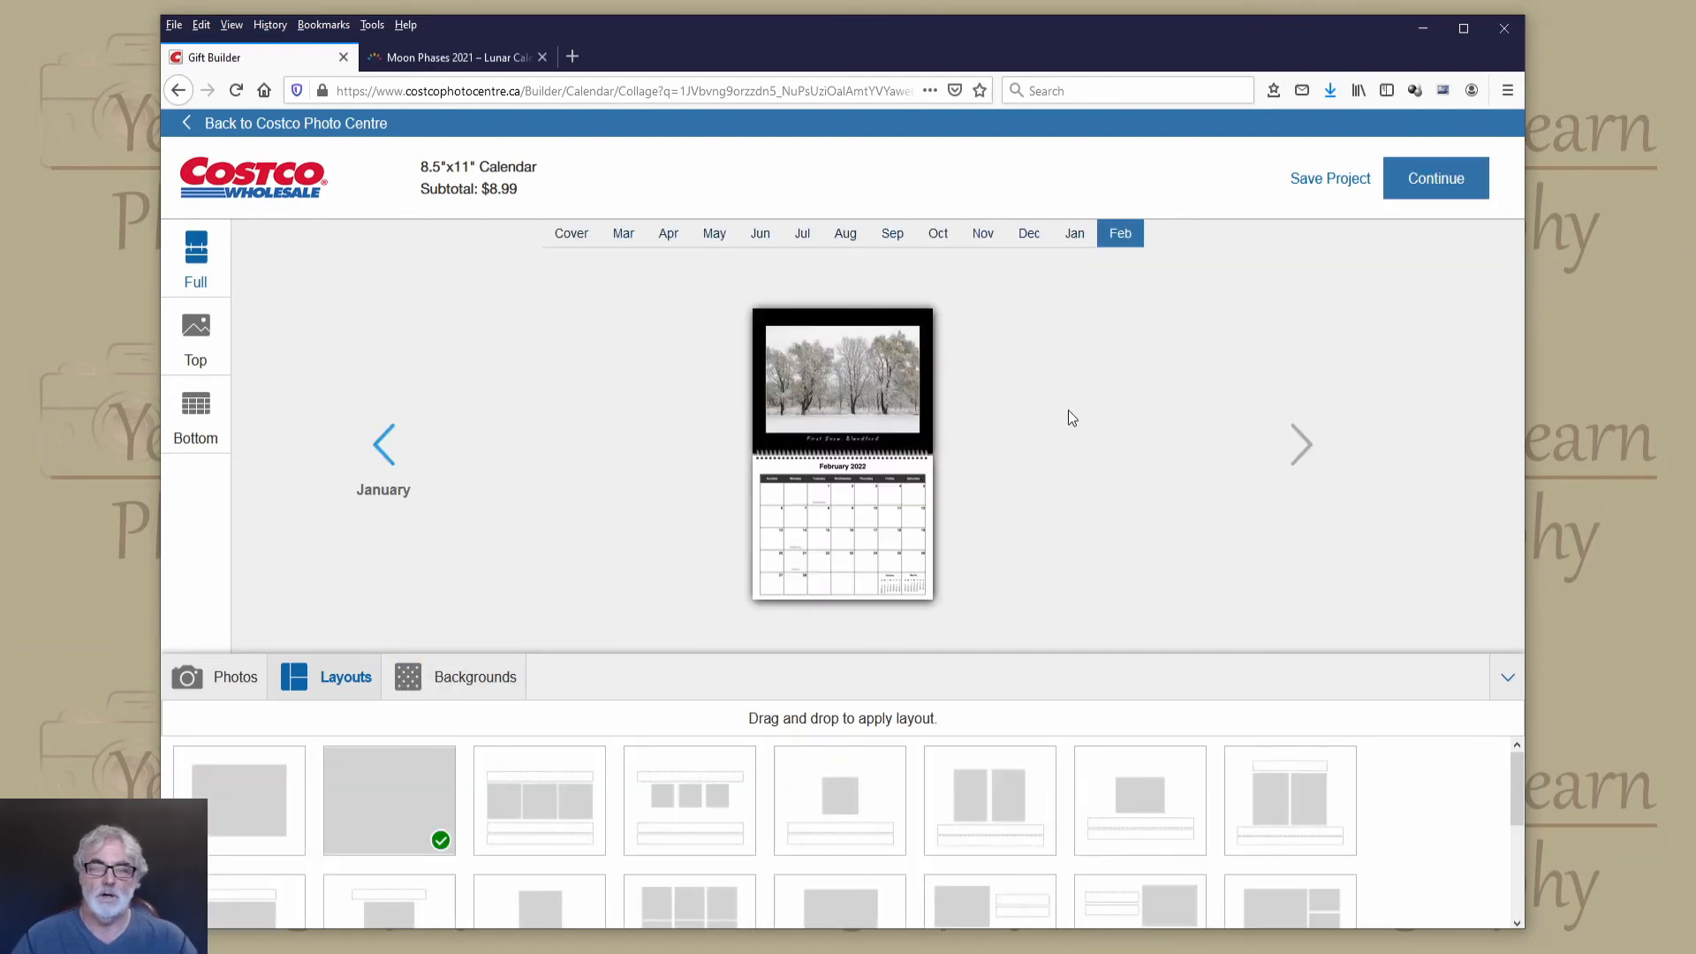
Review the Cover, then examine March's full spread, its photo page and its date grid.
left_click(573, 235)
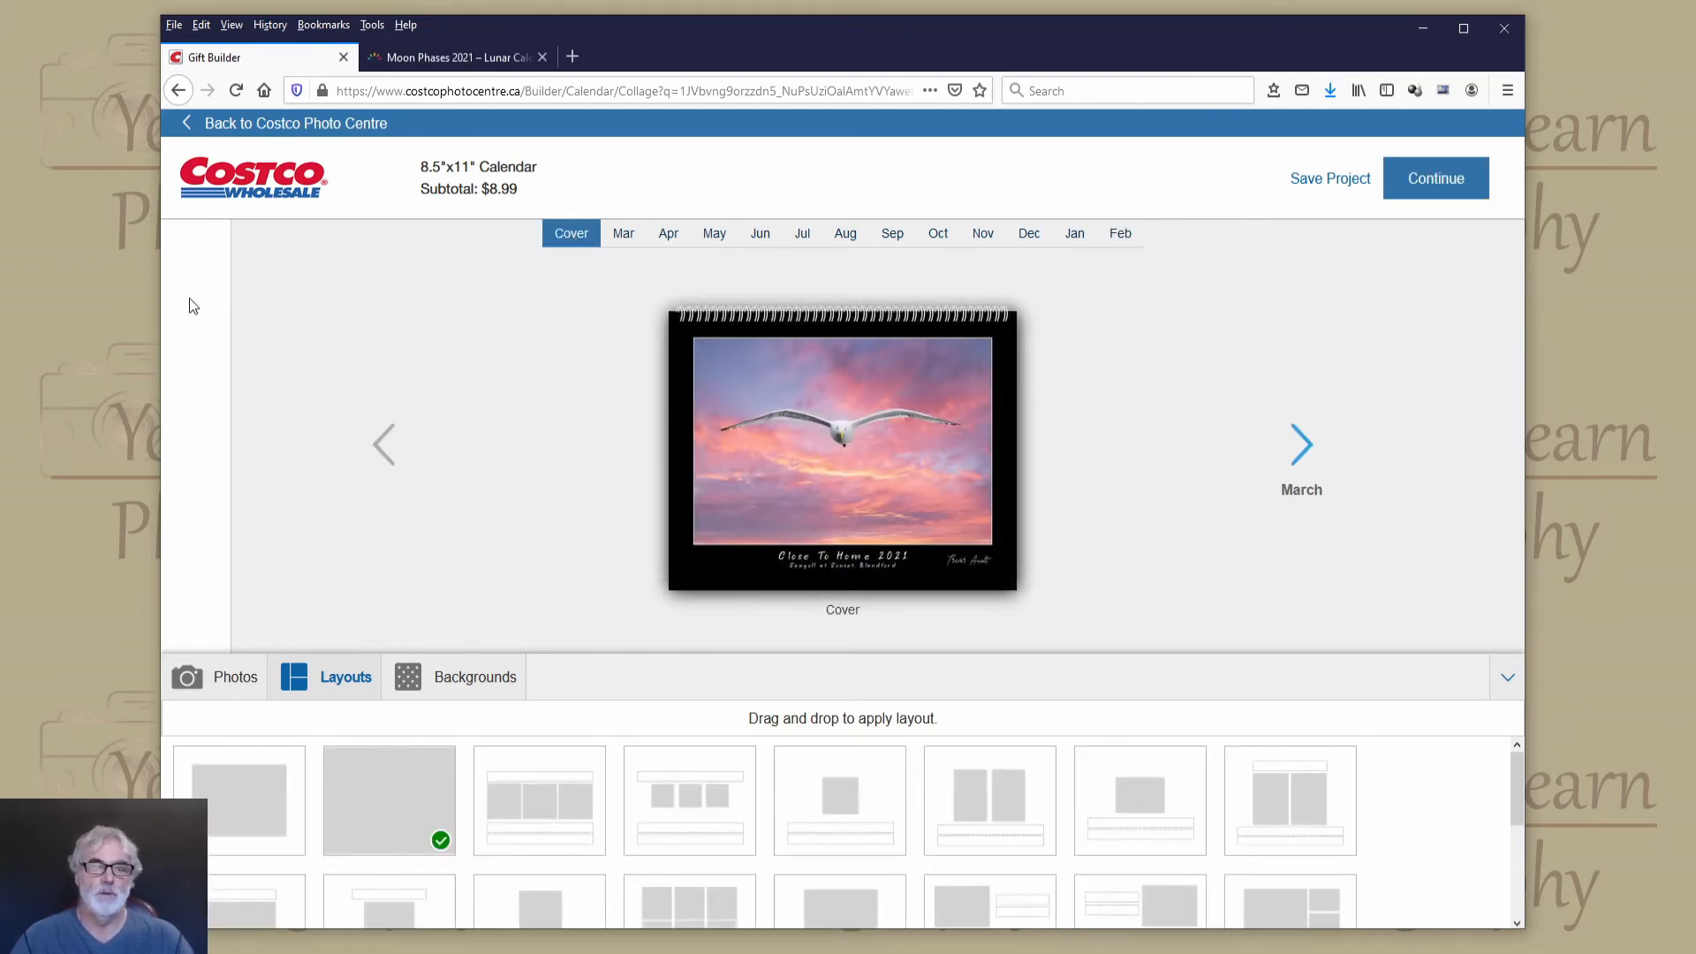
left_click(623, 237)
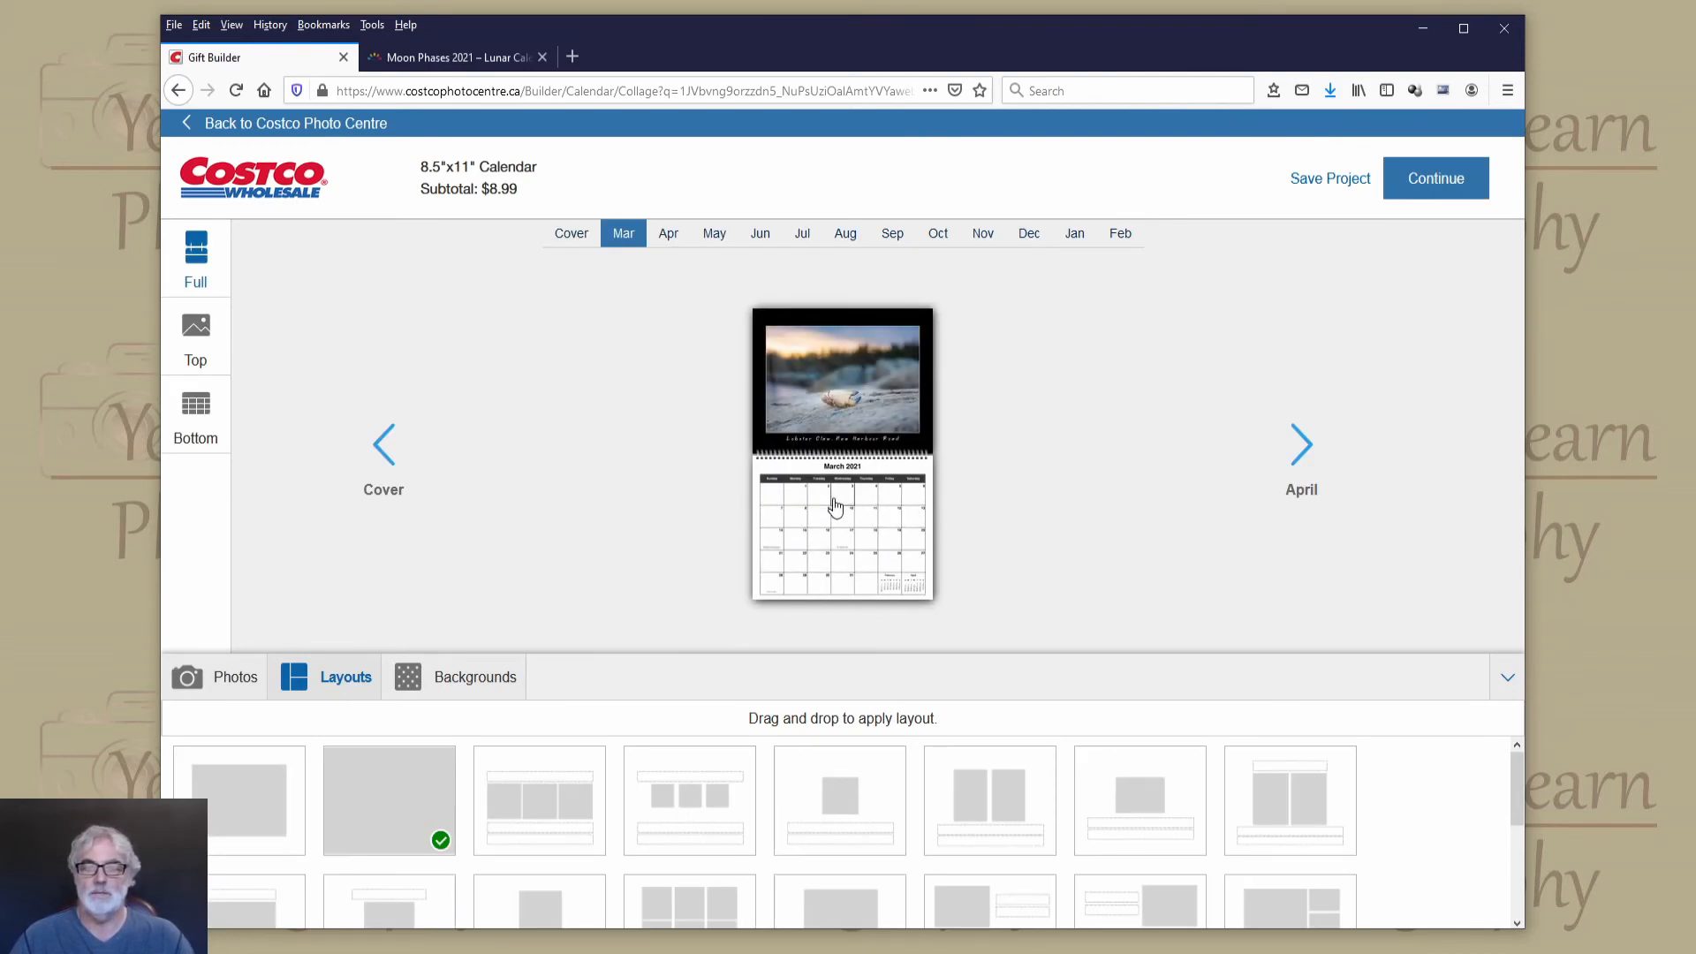
left_click(203, 331)
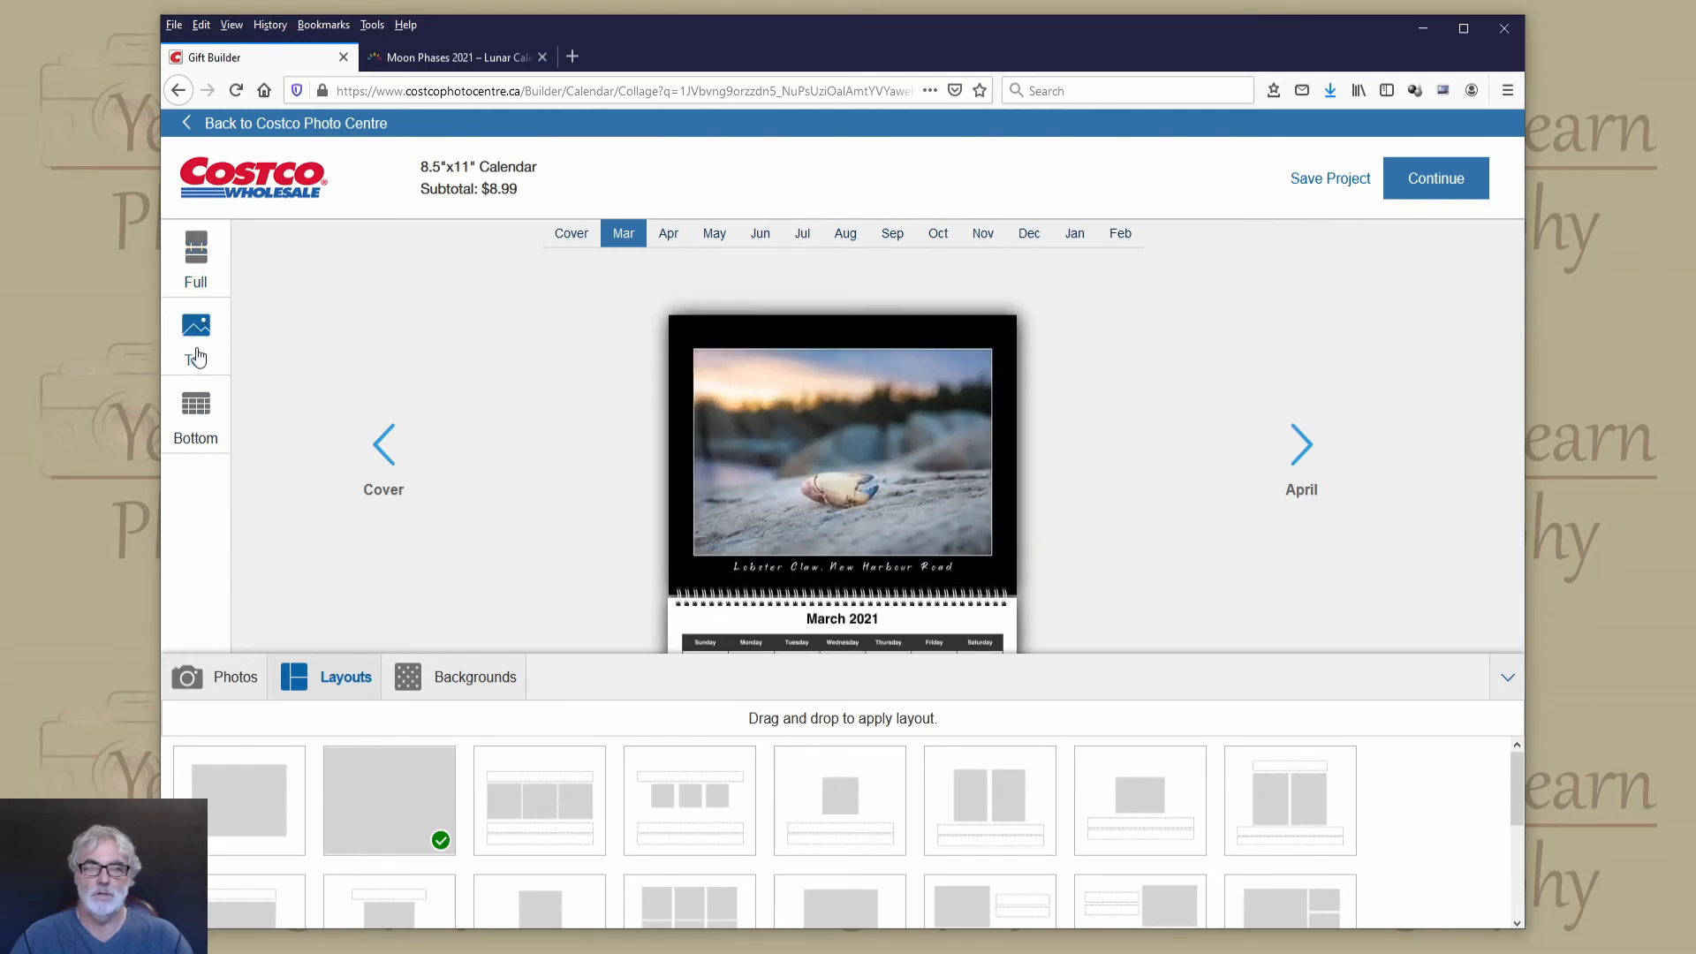
left_click(188, 406)
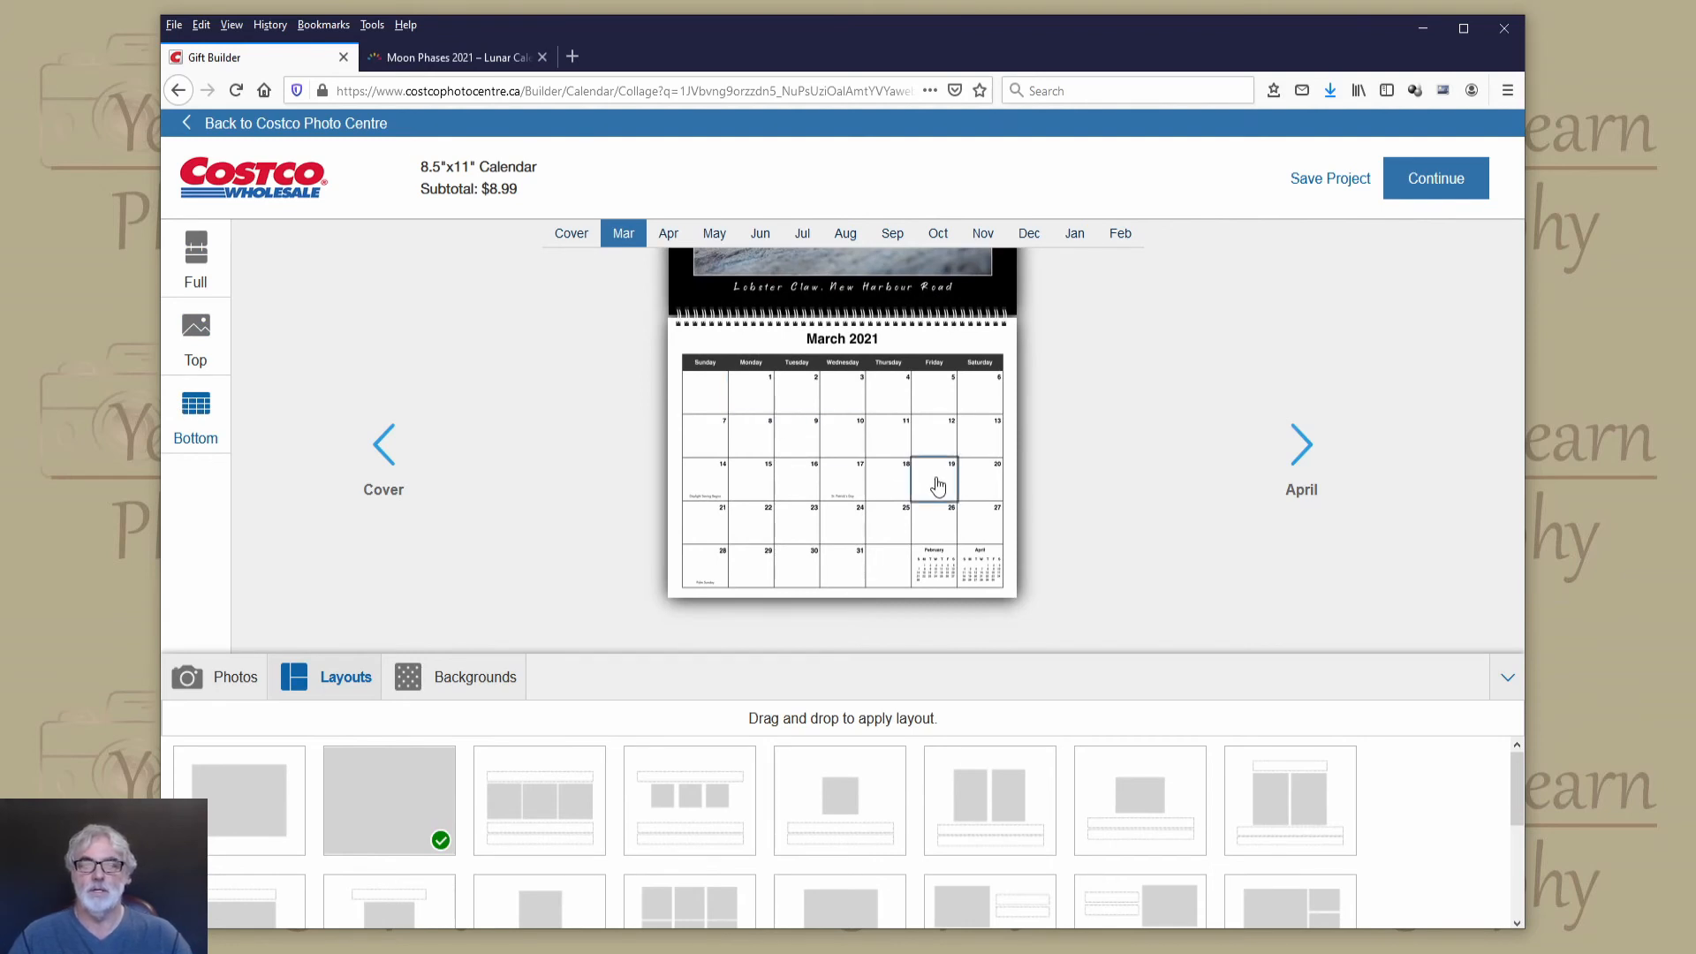
Check the 2021 moon phases for Halifax and place the unlabelled full moon image on March 28.
left_click(462, 68)
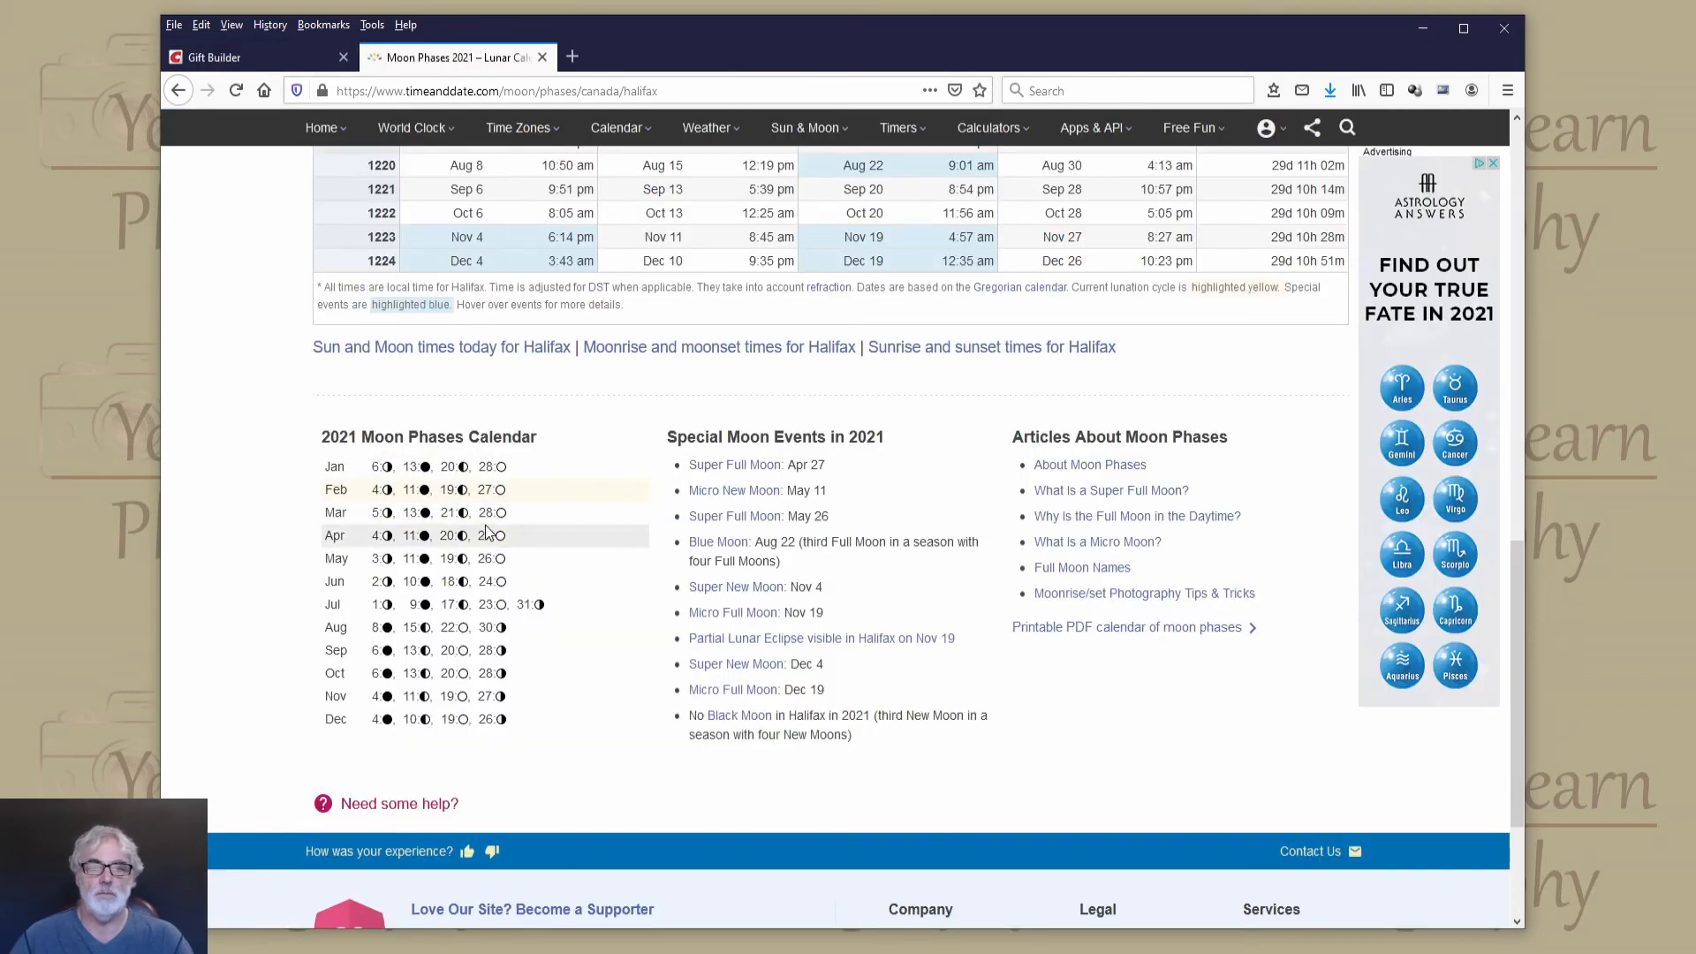
left_click(282, 59)
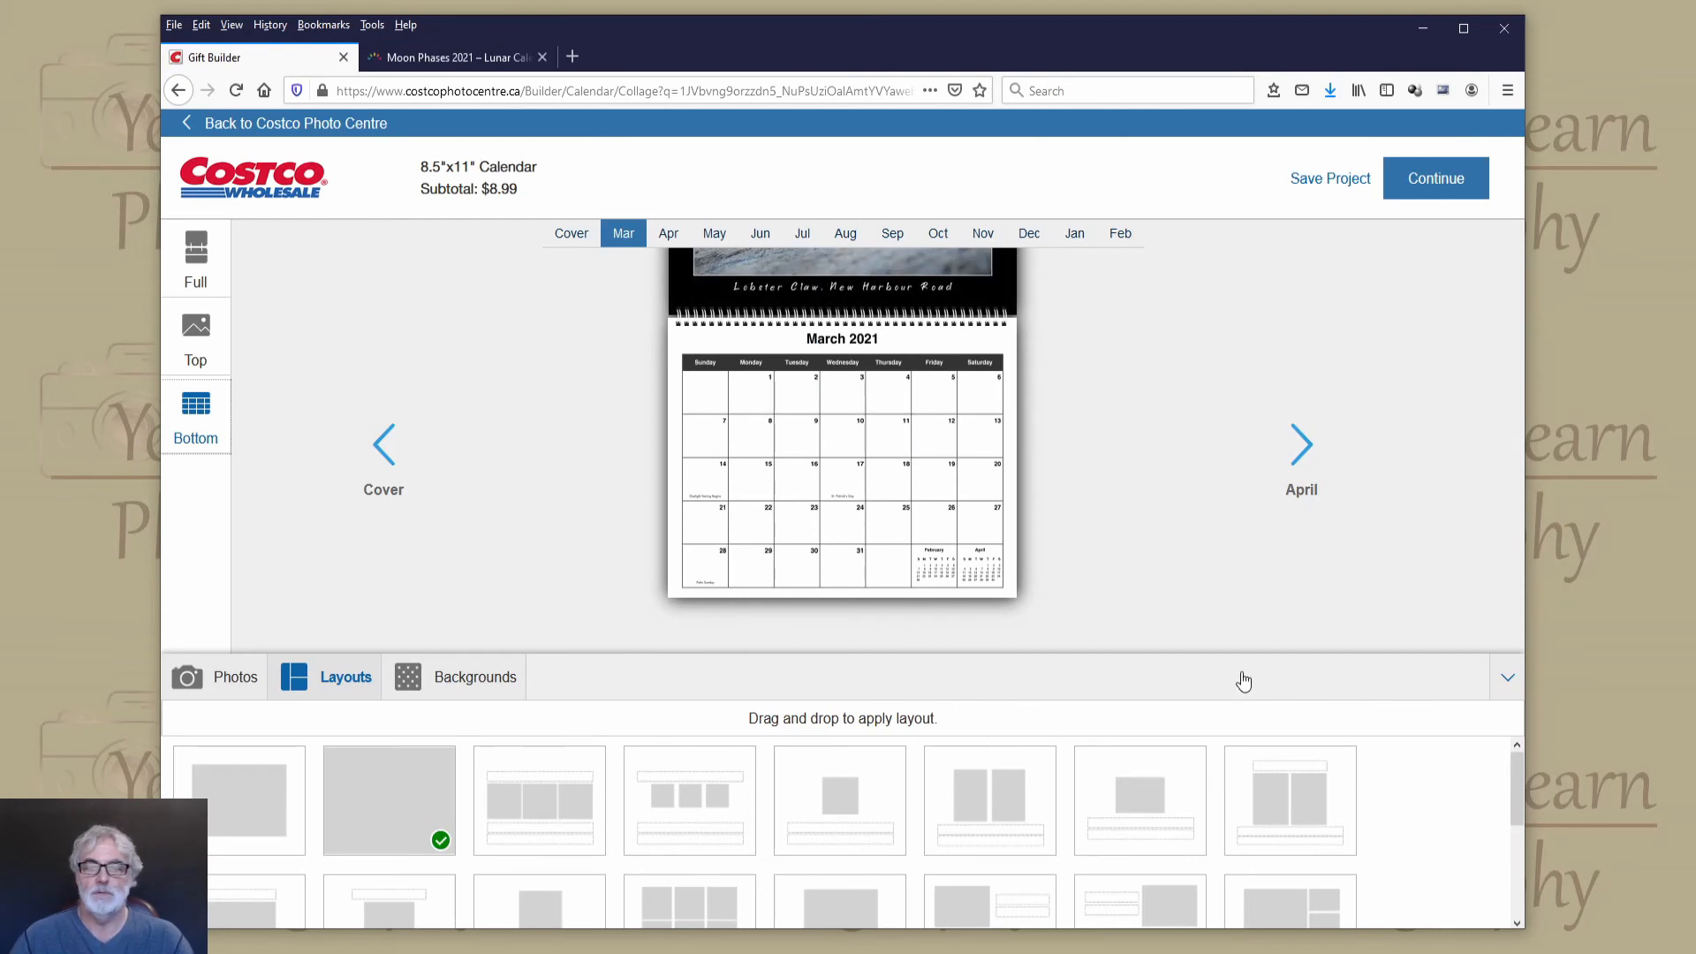
left_click(229, 678)
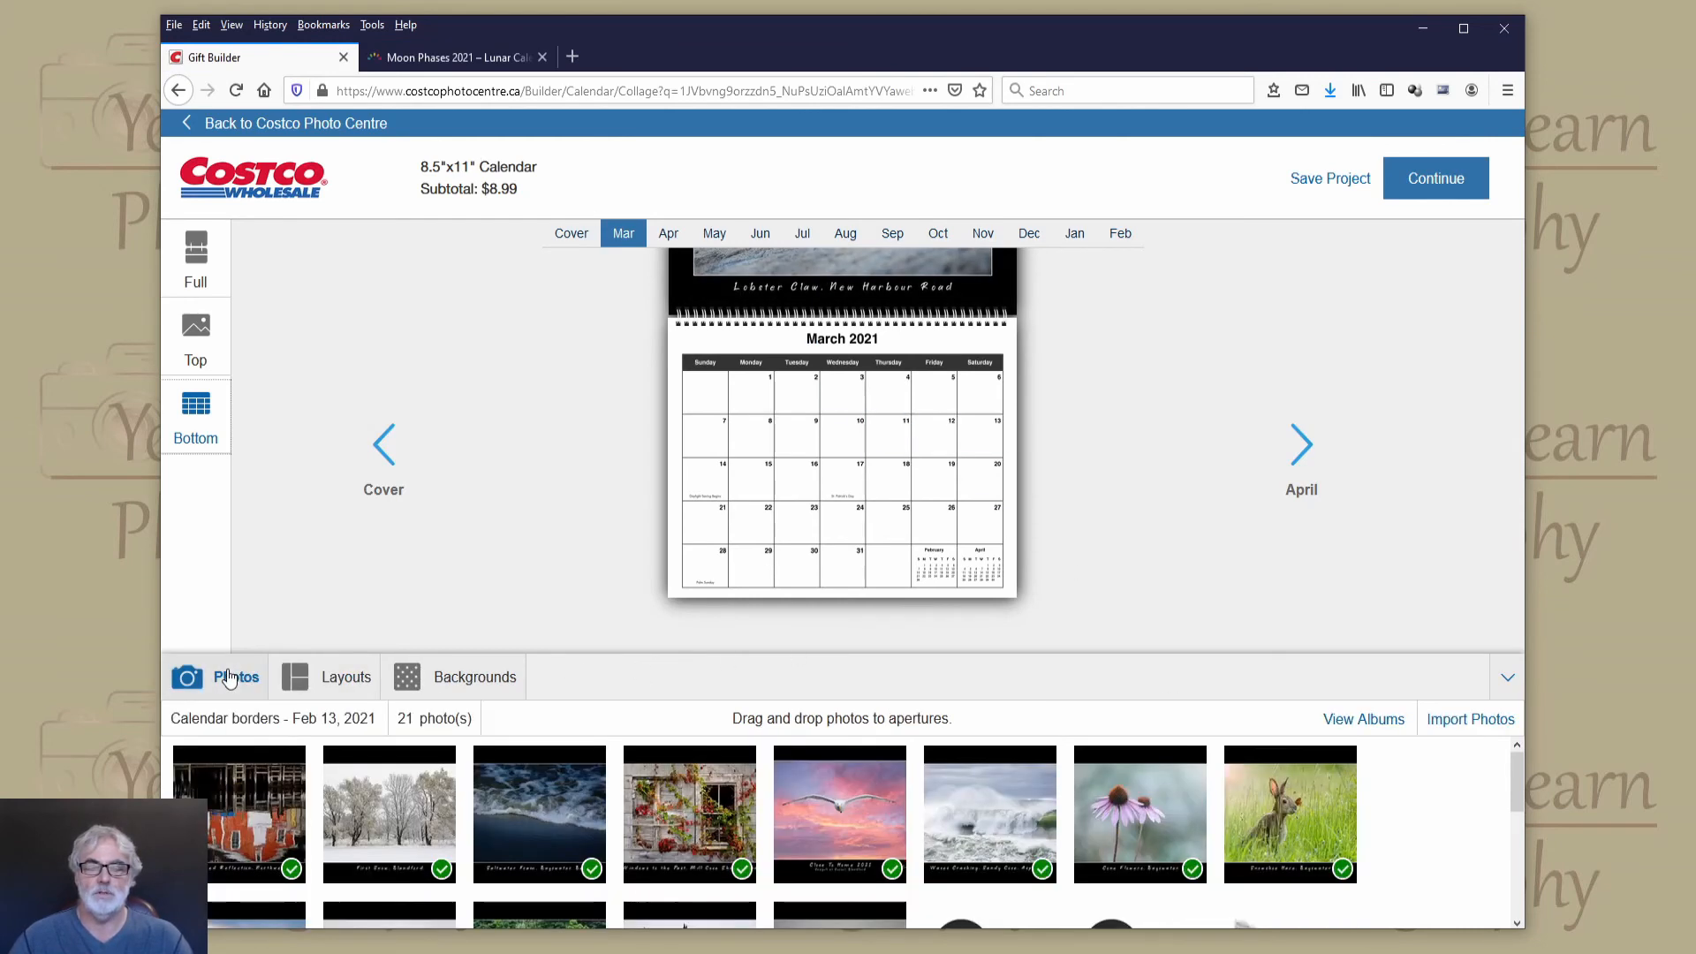
left_click_drag(1517, 782, 1512, 881)
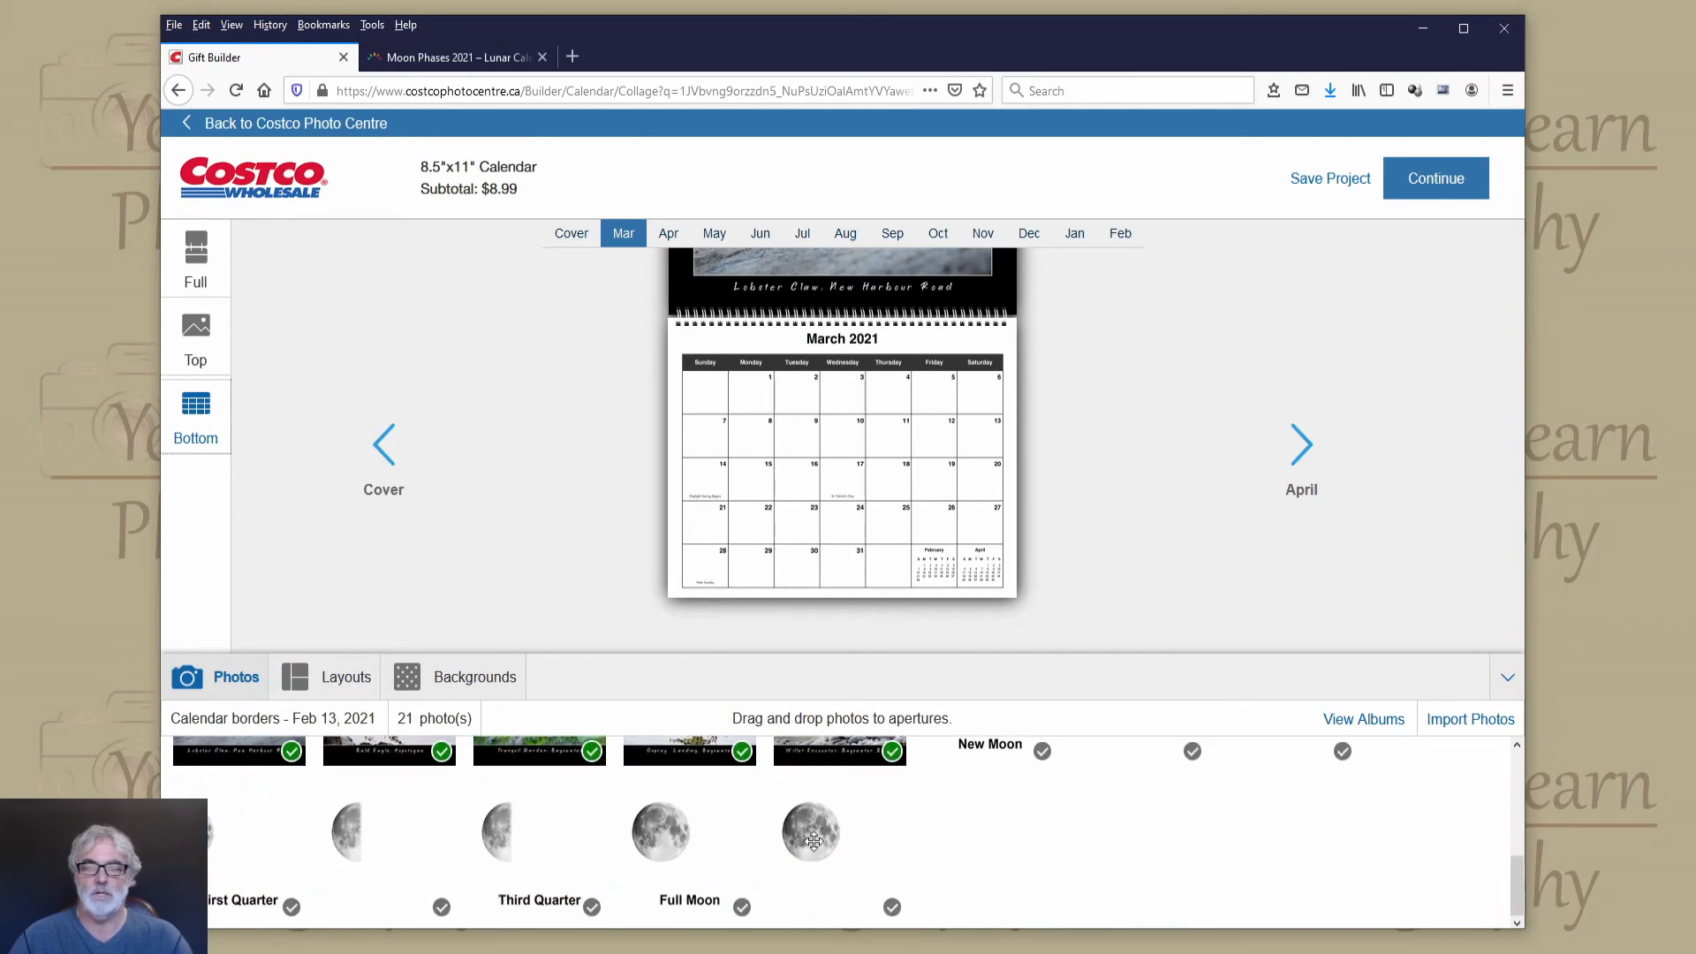
left_click_drag(813, 840, 715, 562)
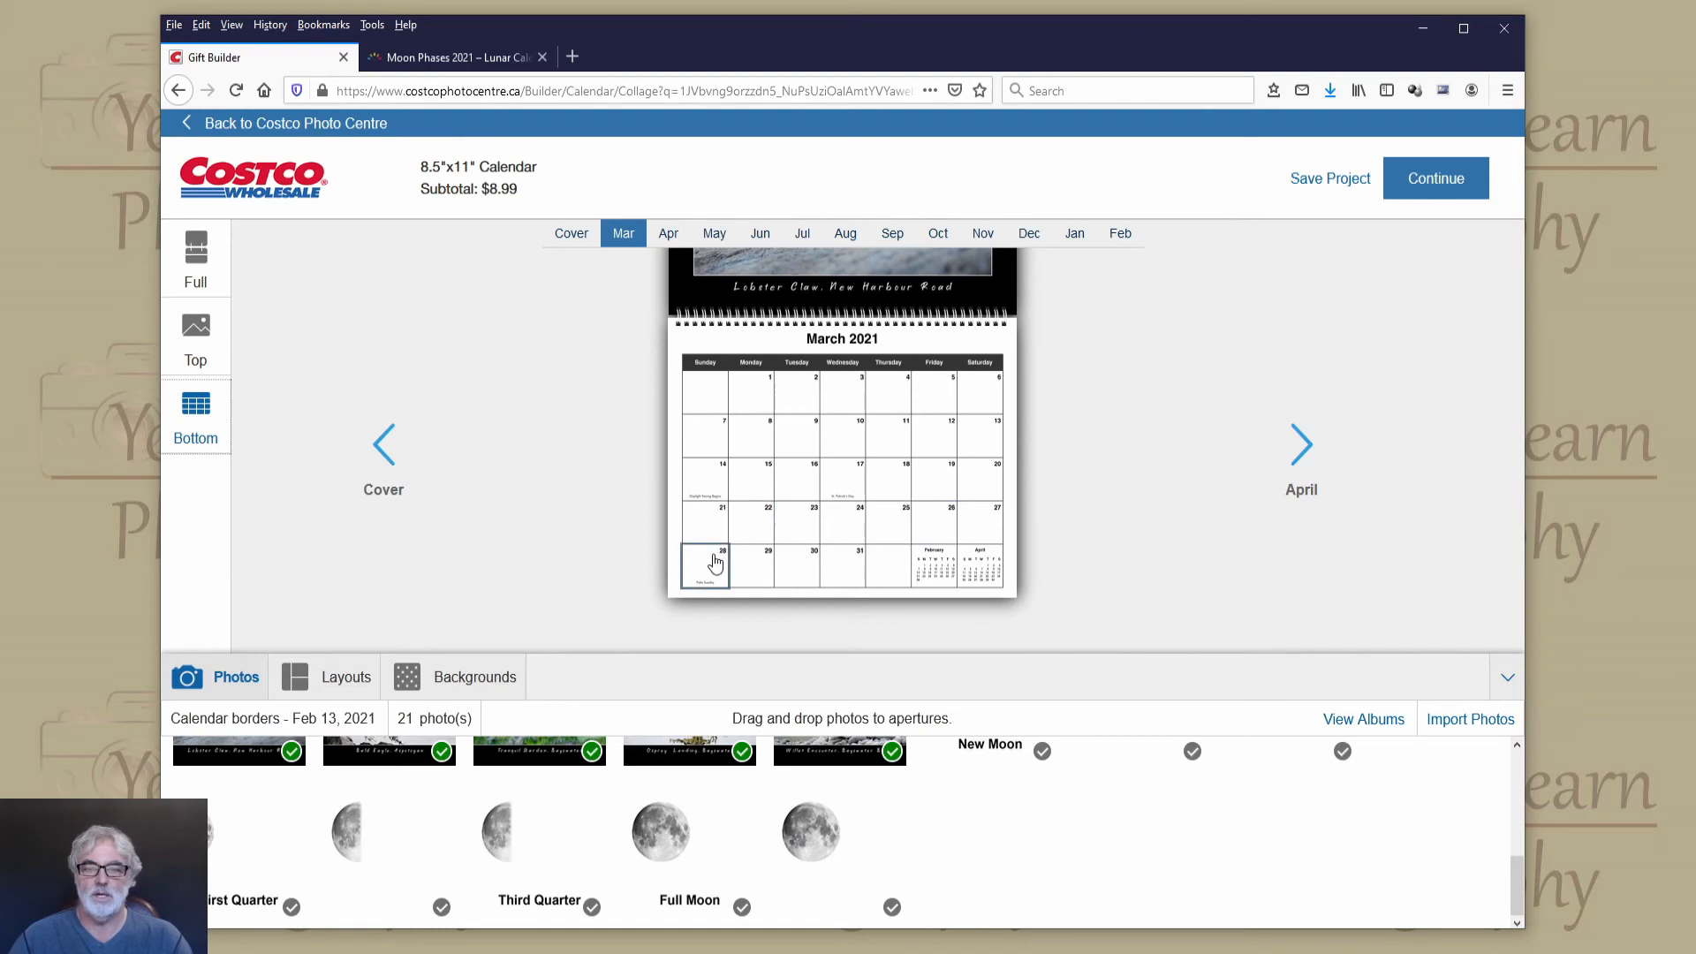
left_click(715, 563)
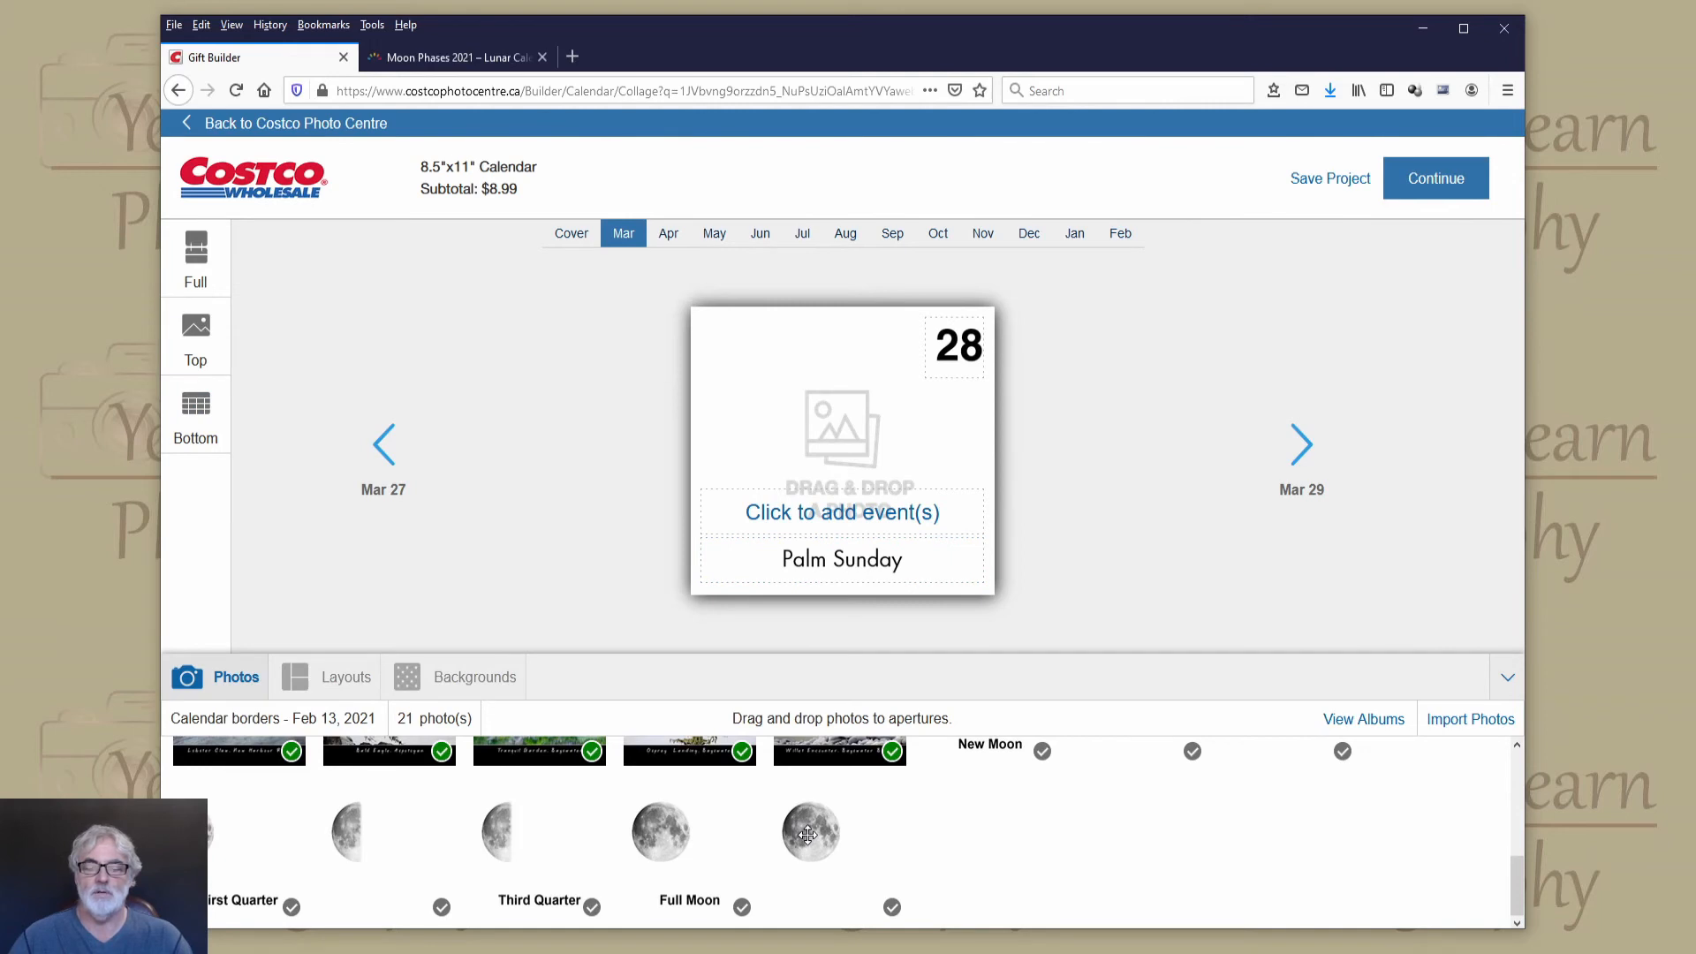
left_click_drag(807, 834, 900, 448)
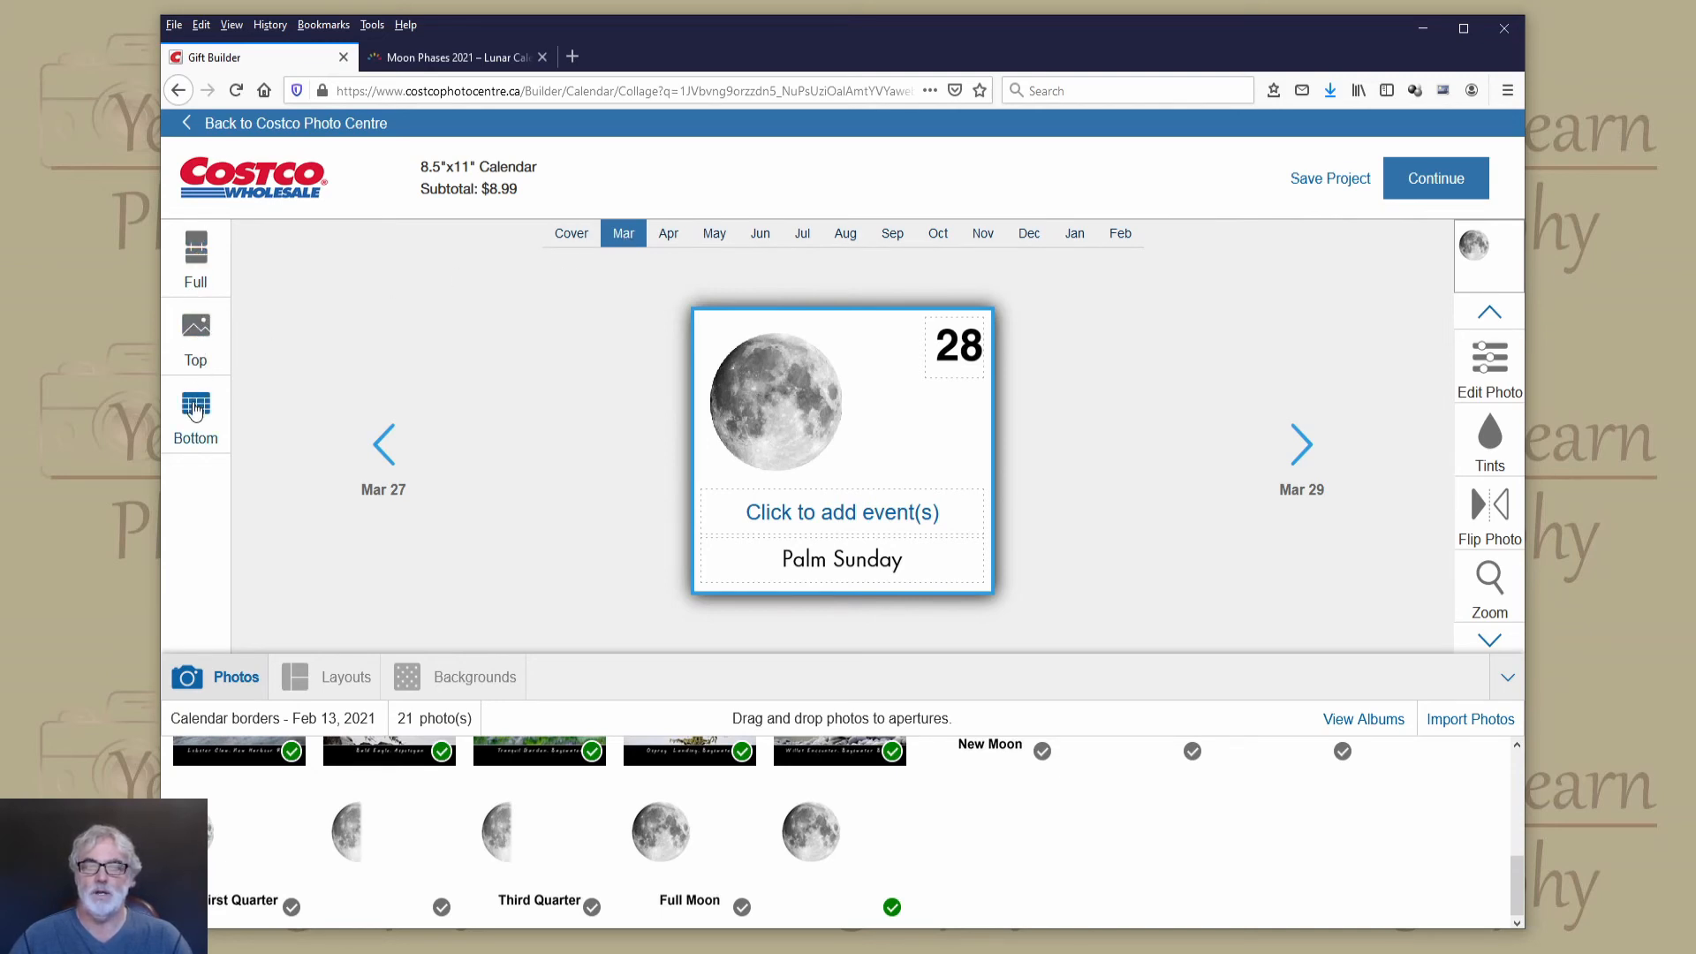
left_click(195, 409)
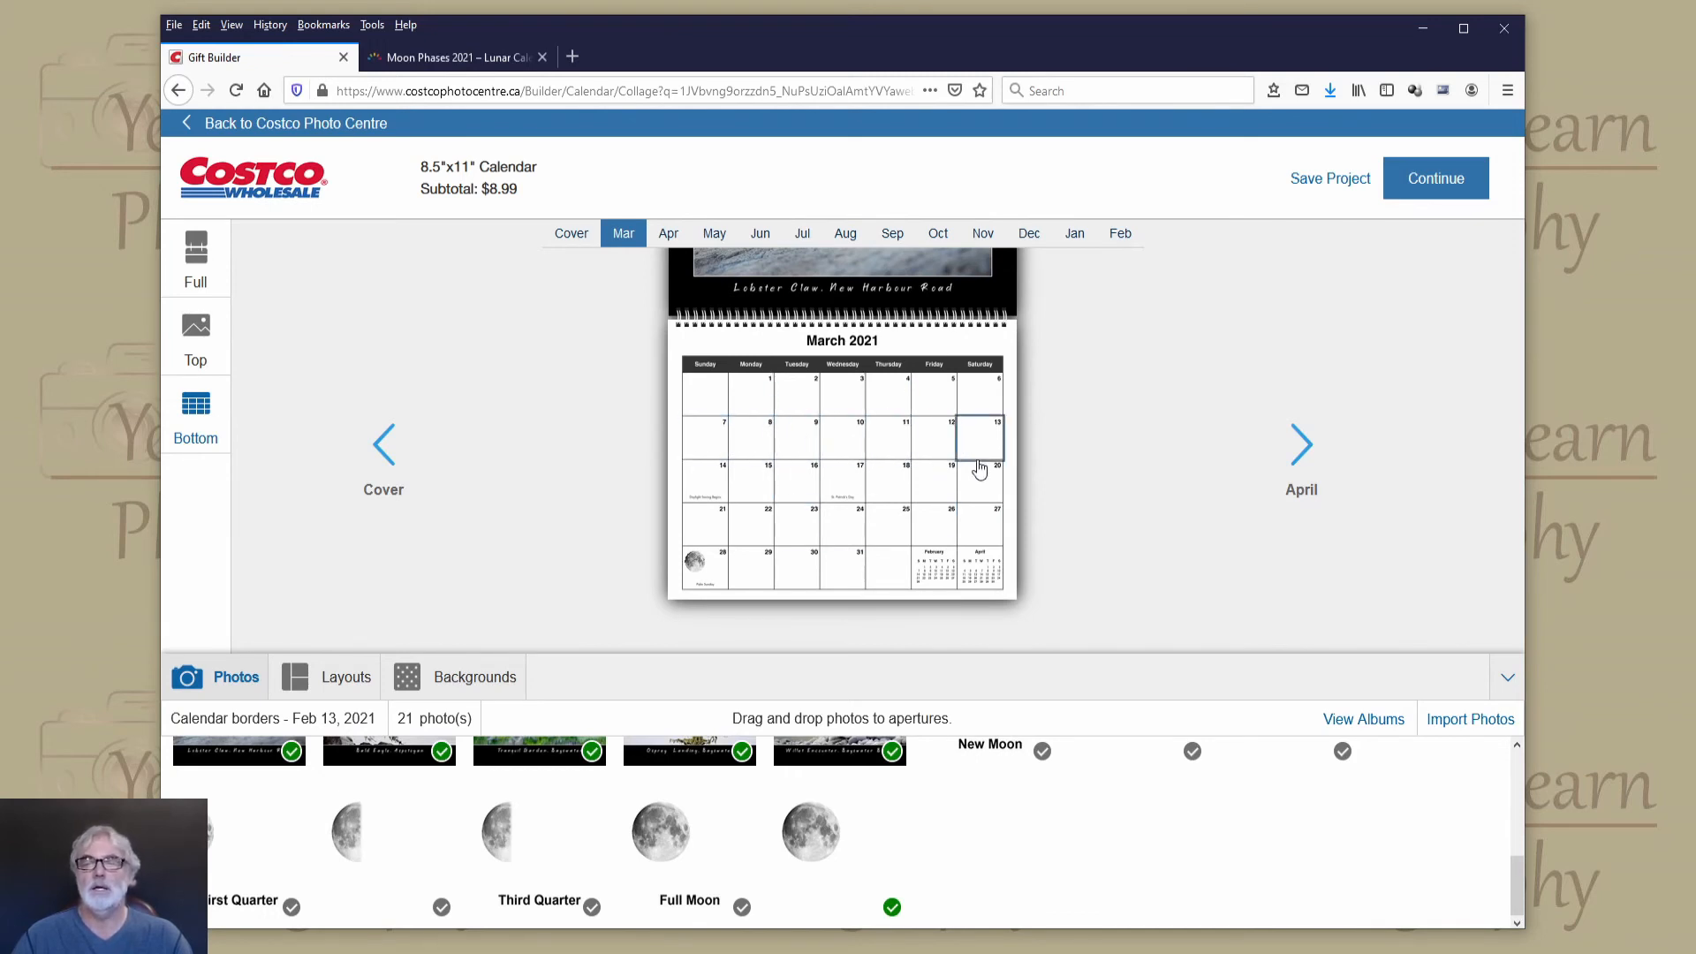
Examine the event text options for March 10, including the font list, and return to the March date grid without adding an event.
left_click(849, 538)
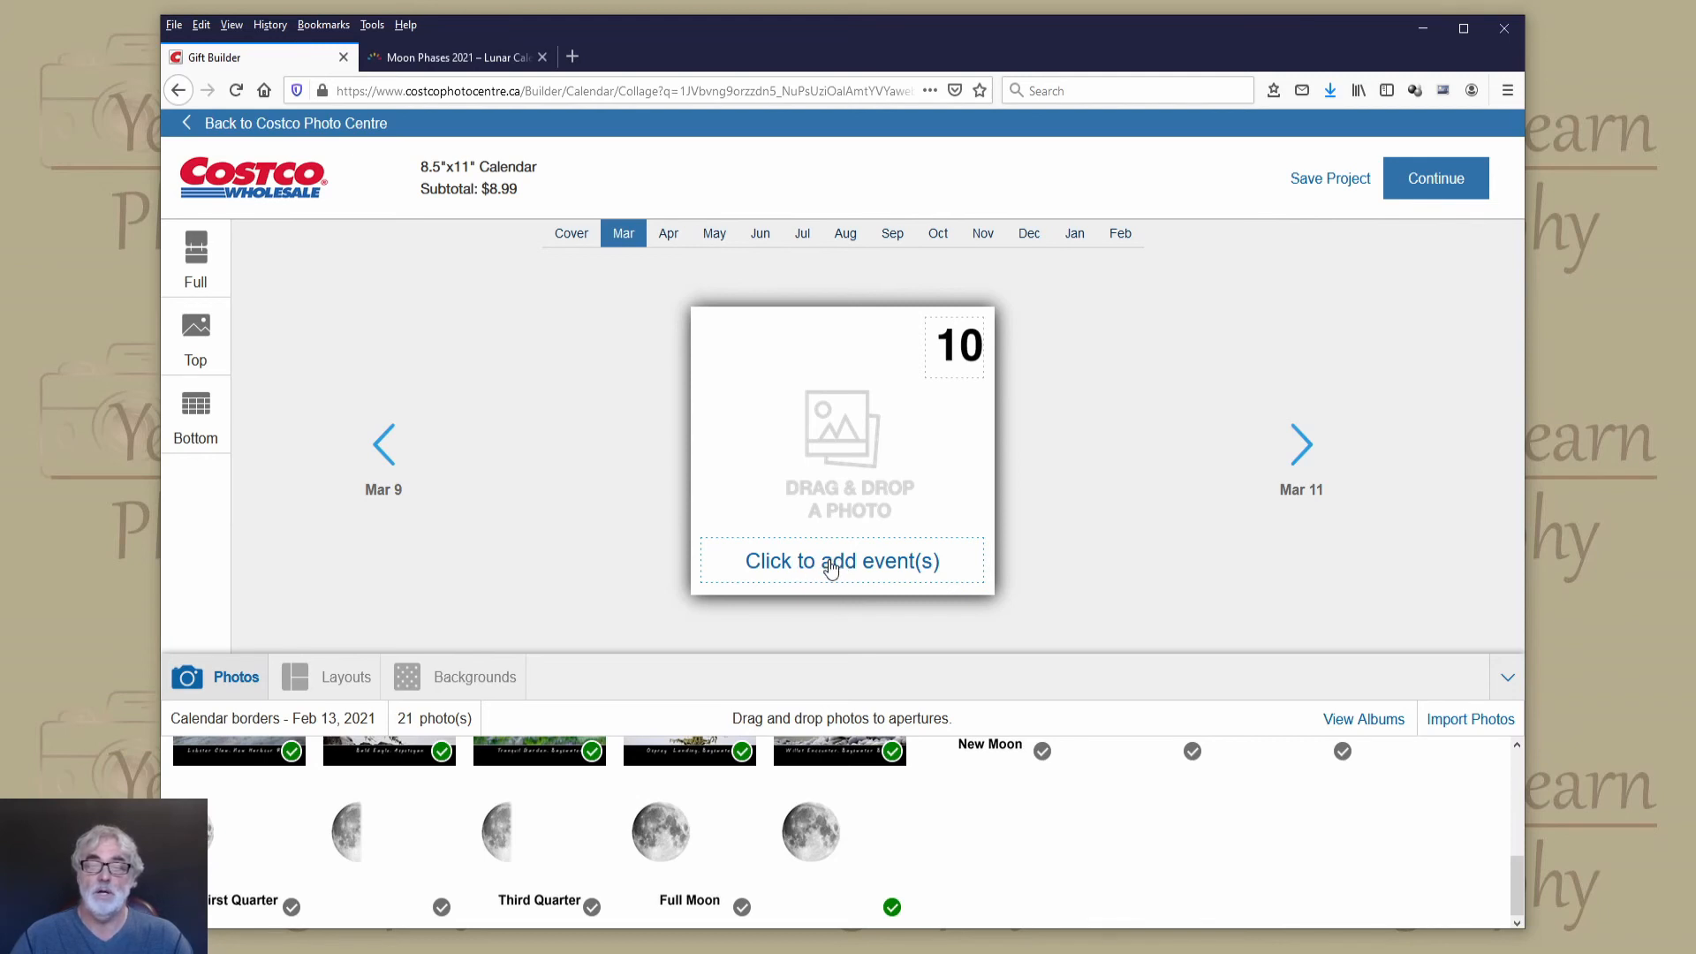
left_click(830, 566)
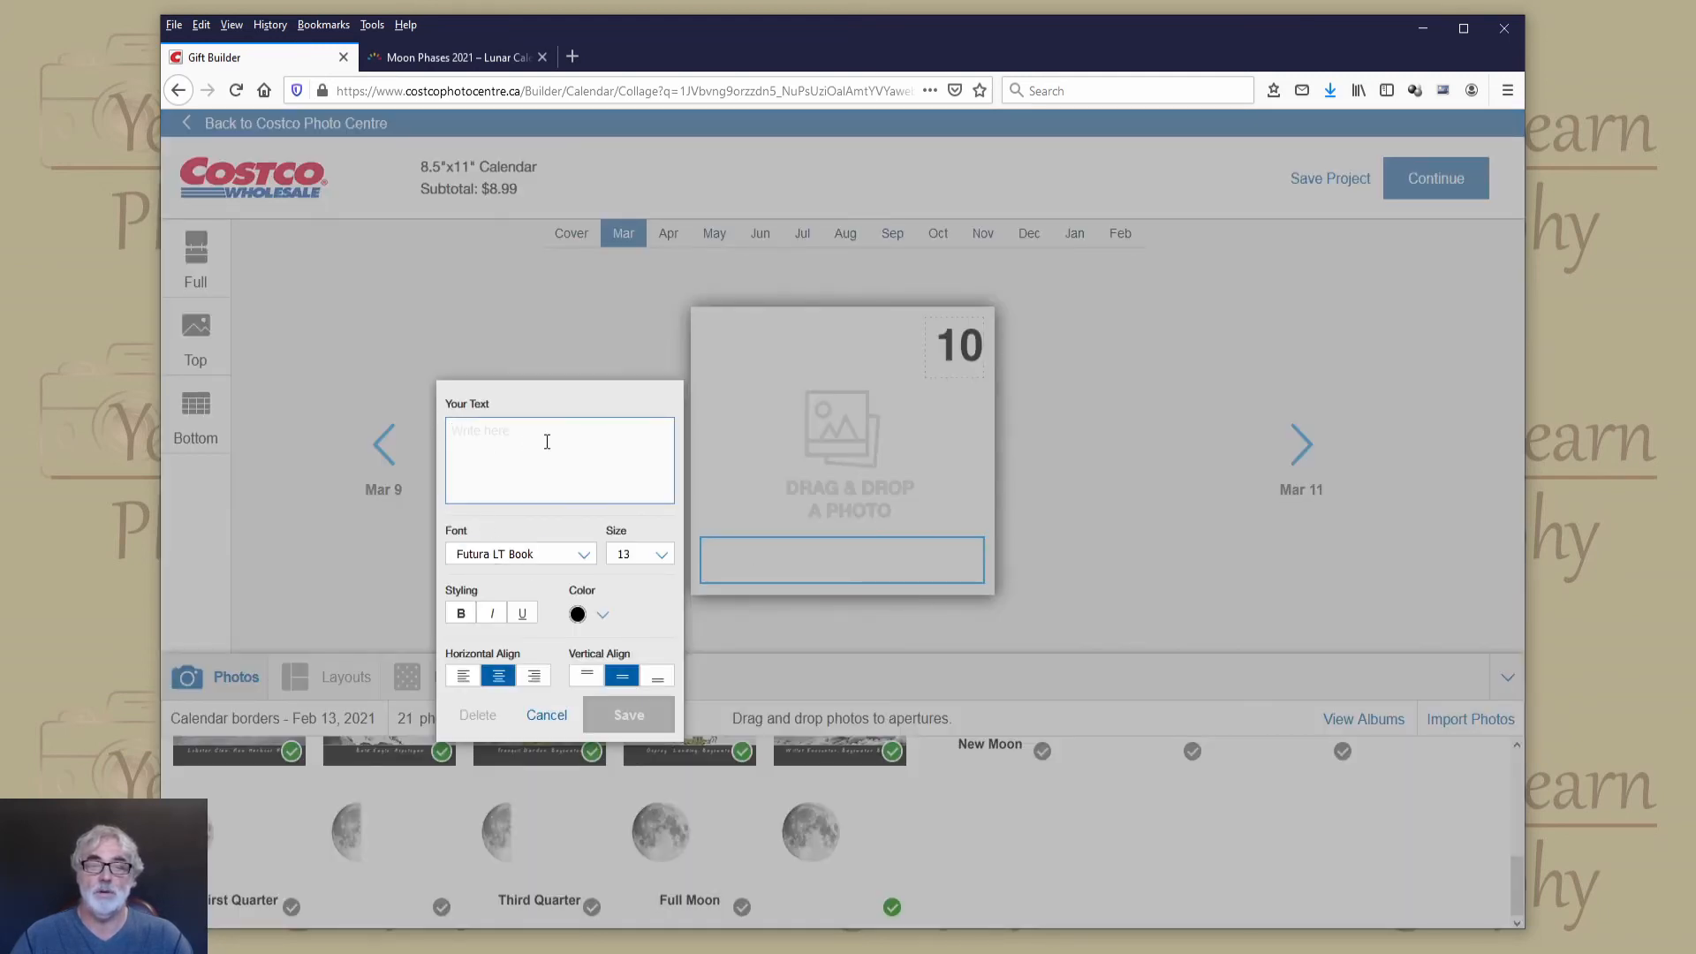
left_click(591, 552)
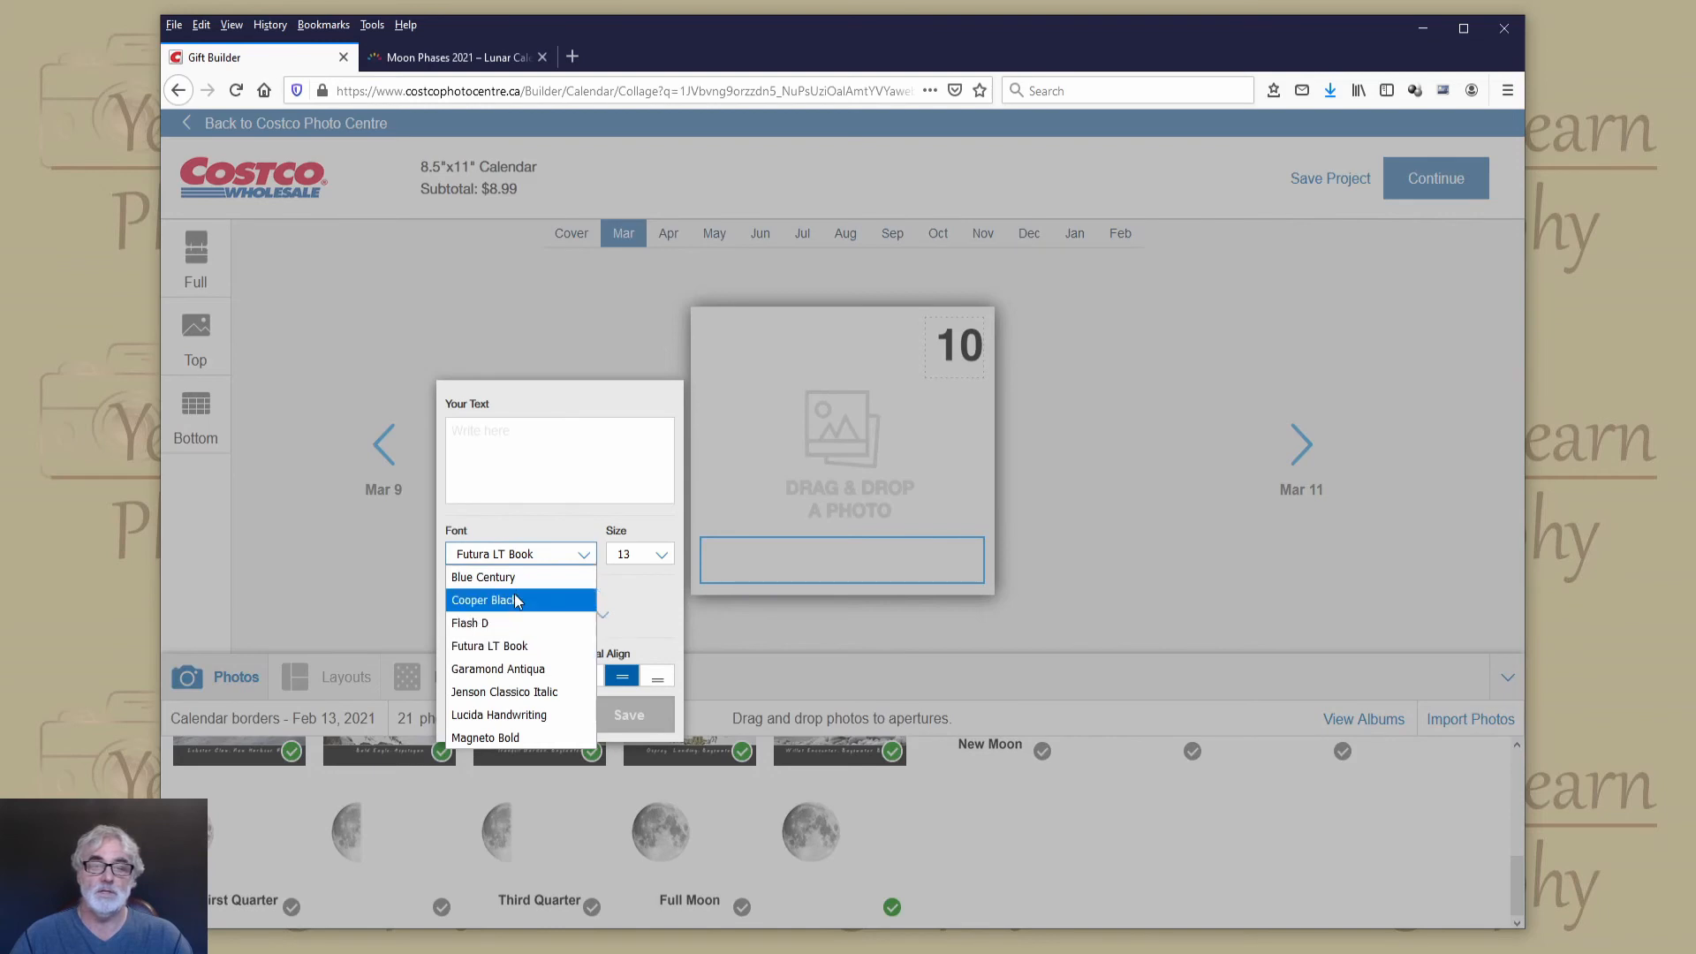
left_click(499, 647)
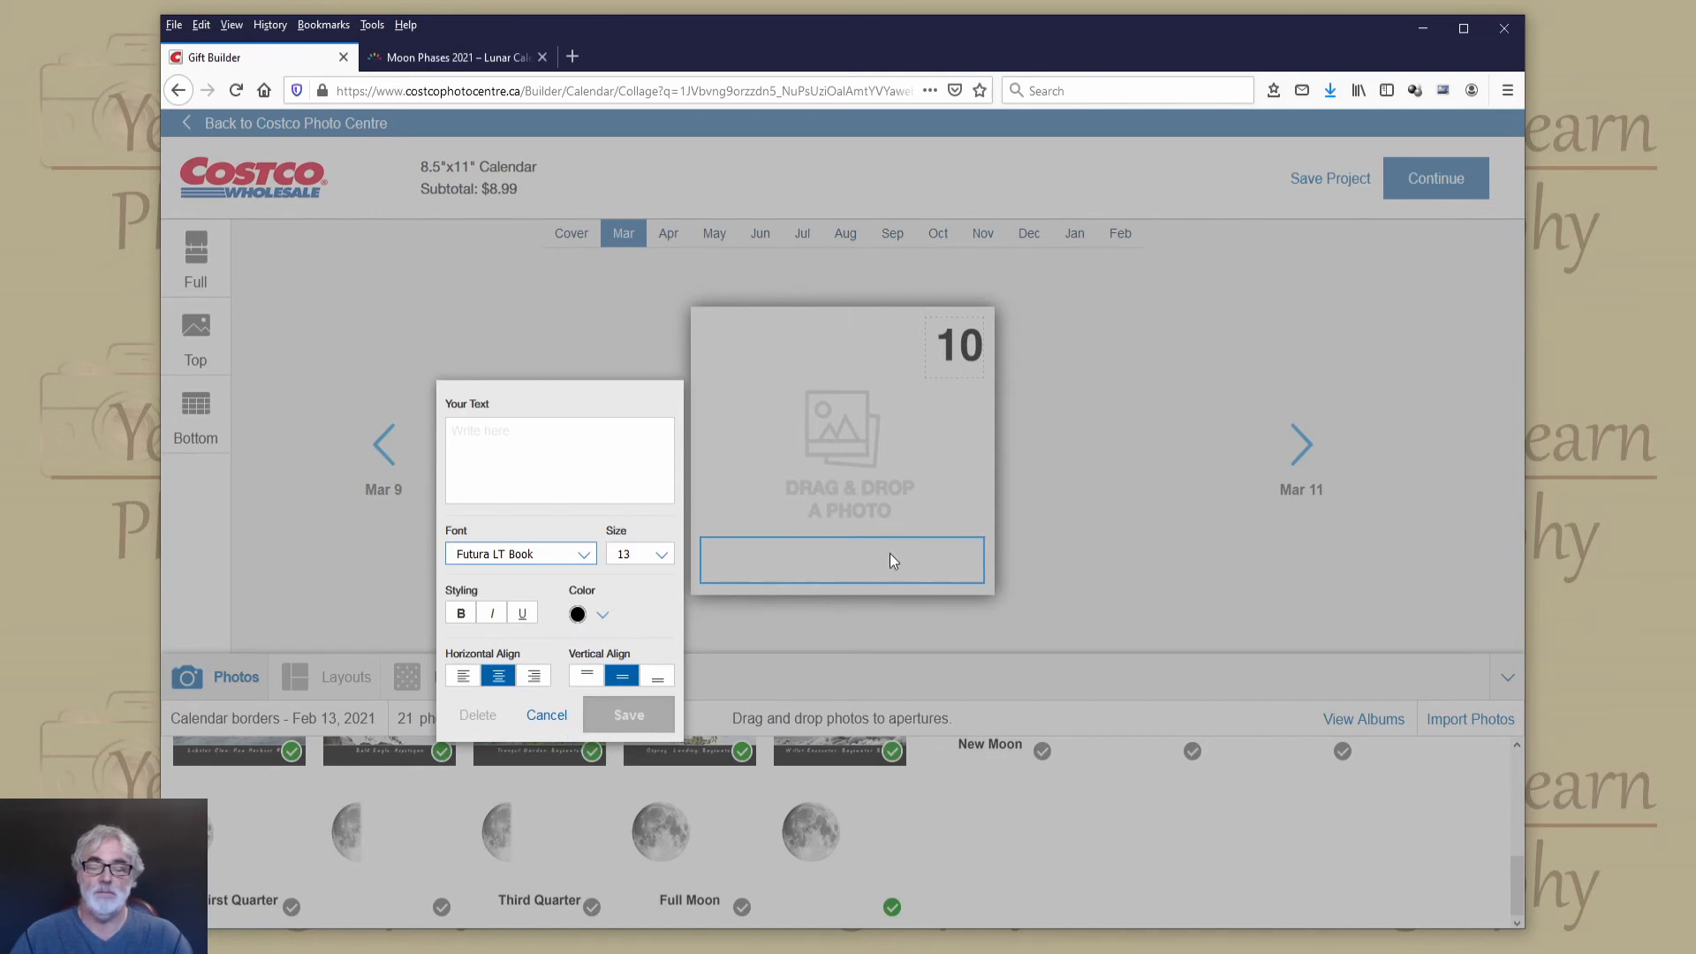
left_click(546, 714)
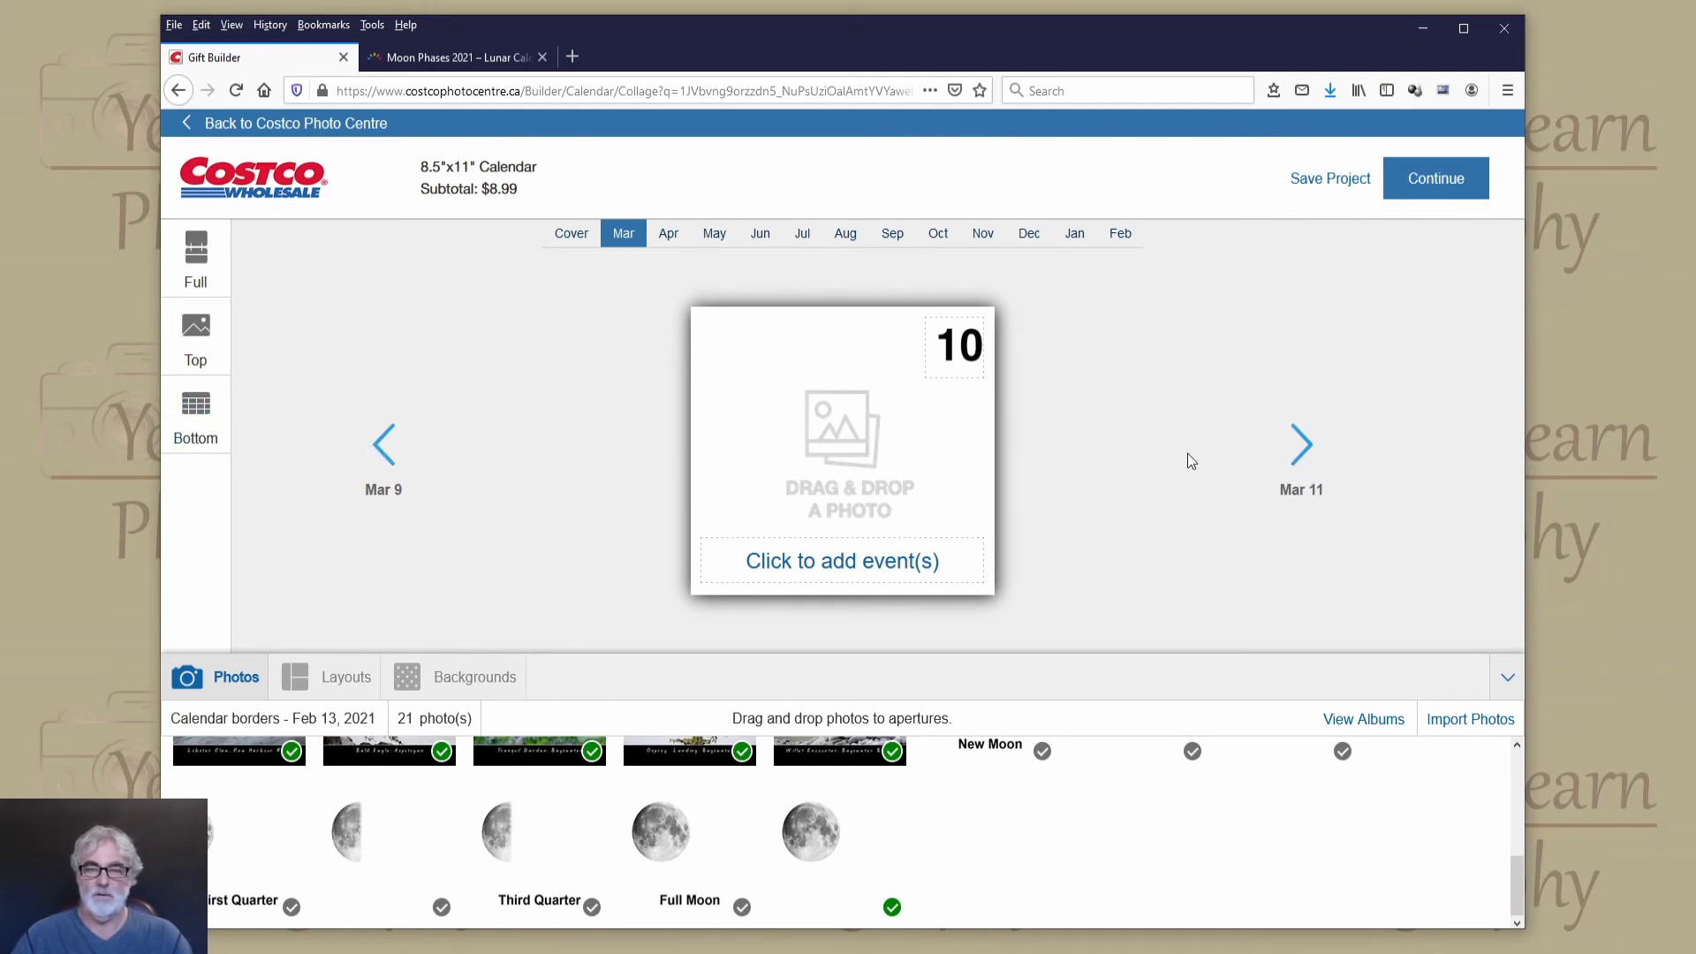
left_click(194, 418)
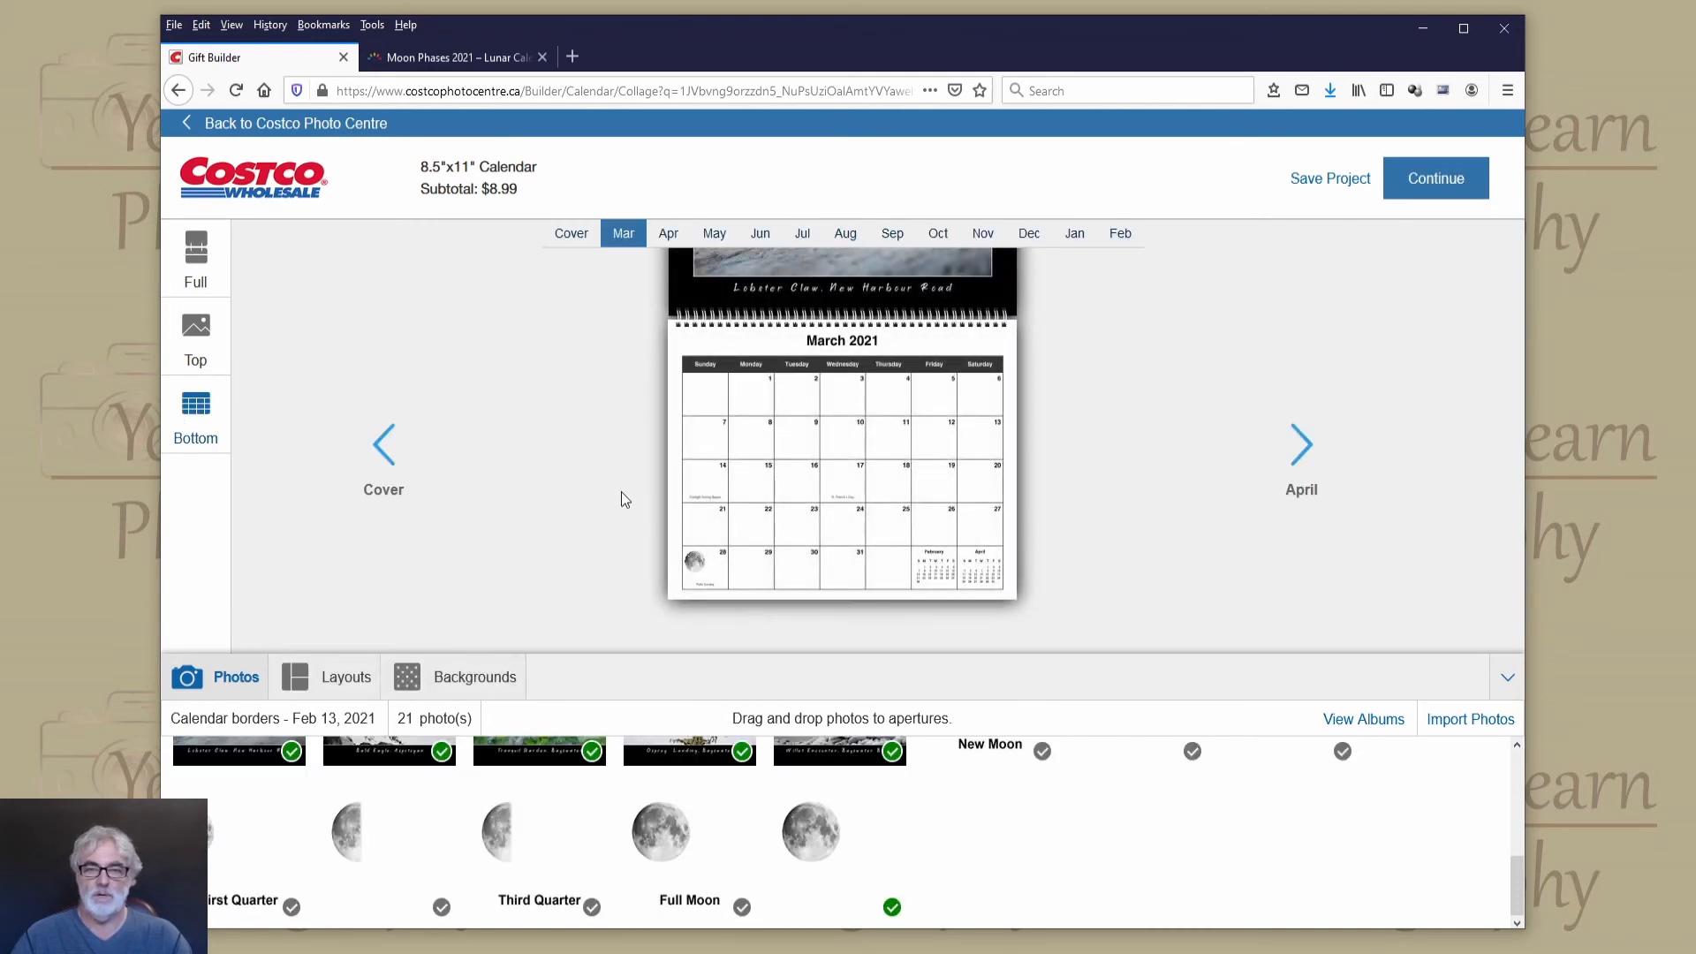
Remove the full moon image from March 28.
left_click(702, 568)
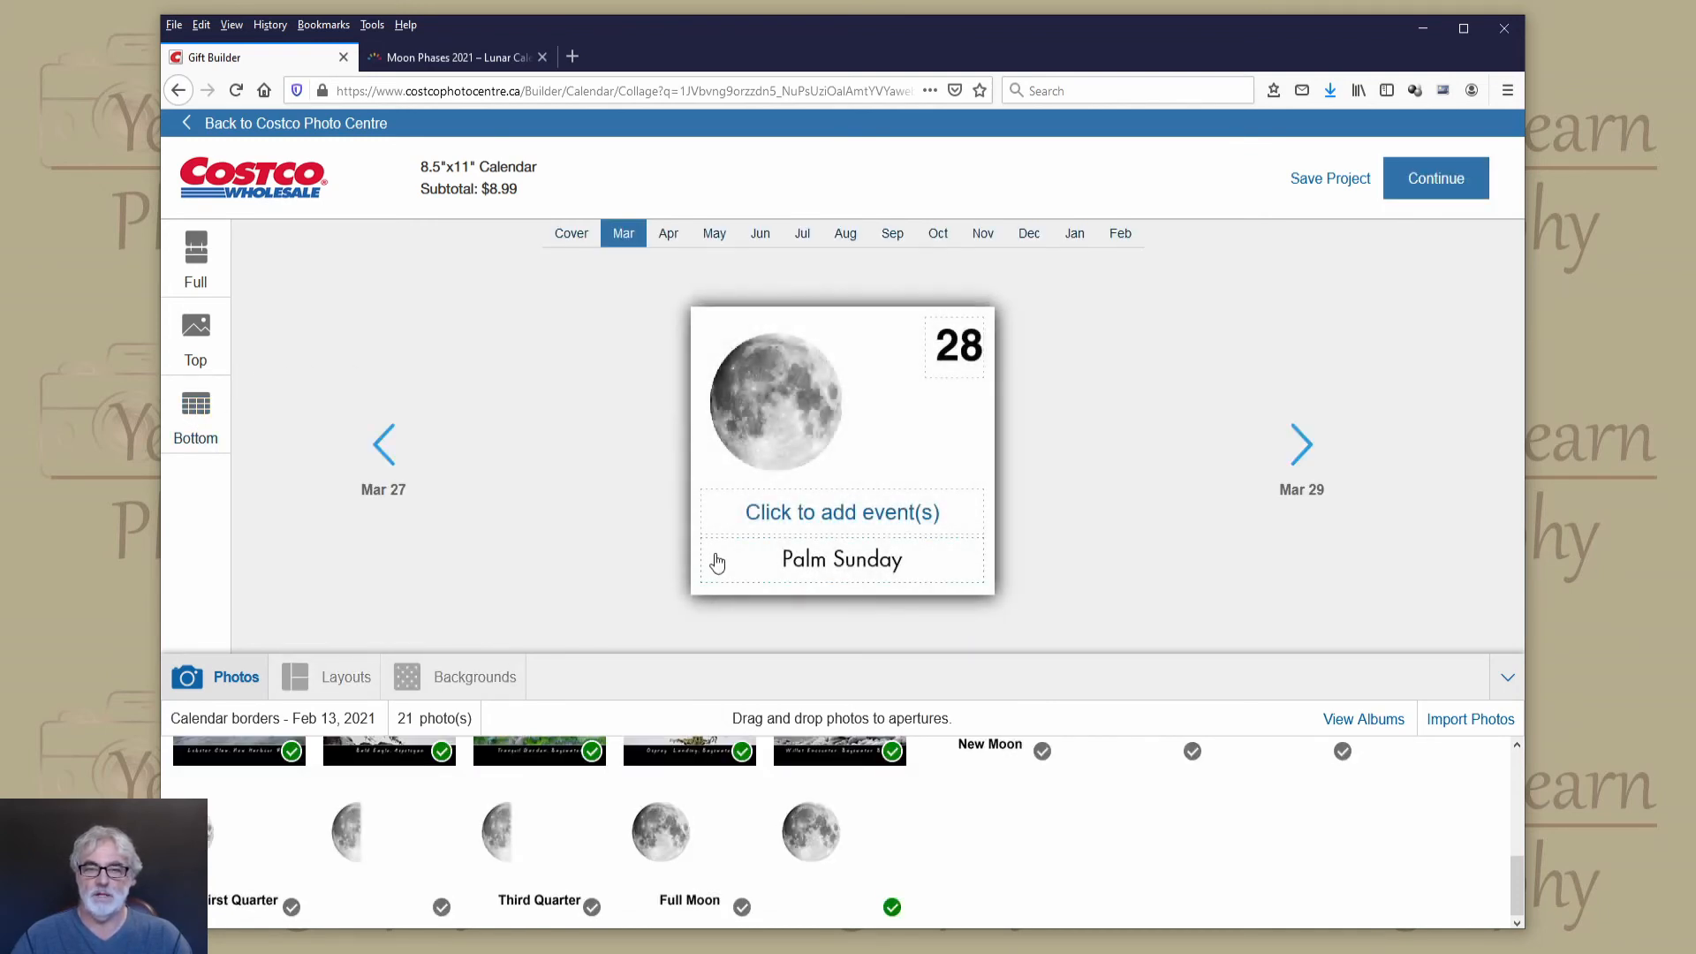
left_click(821, 424)
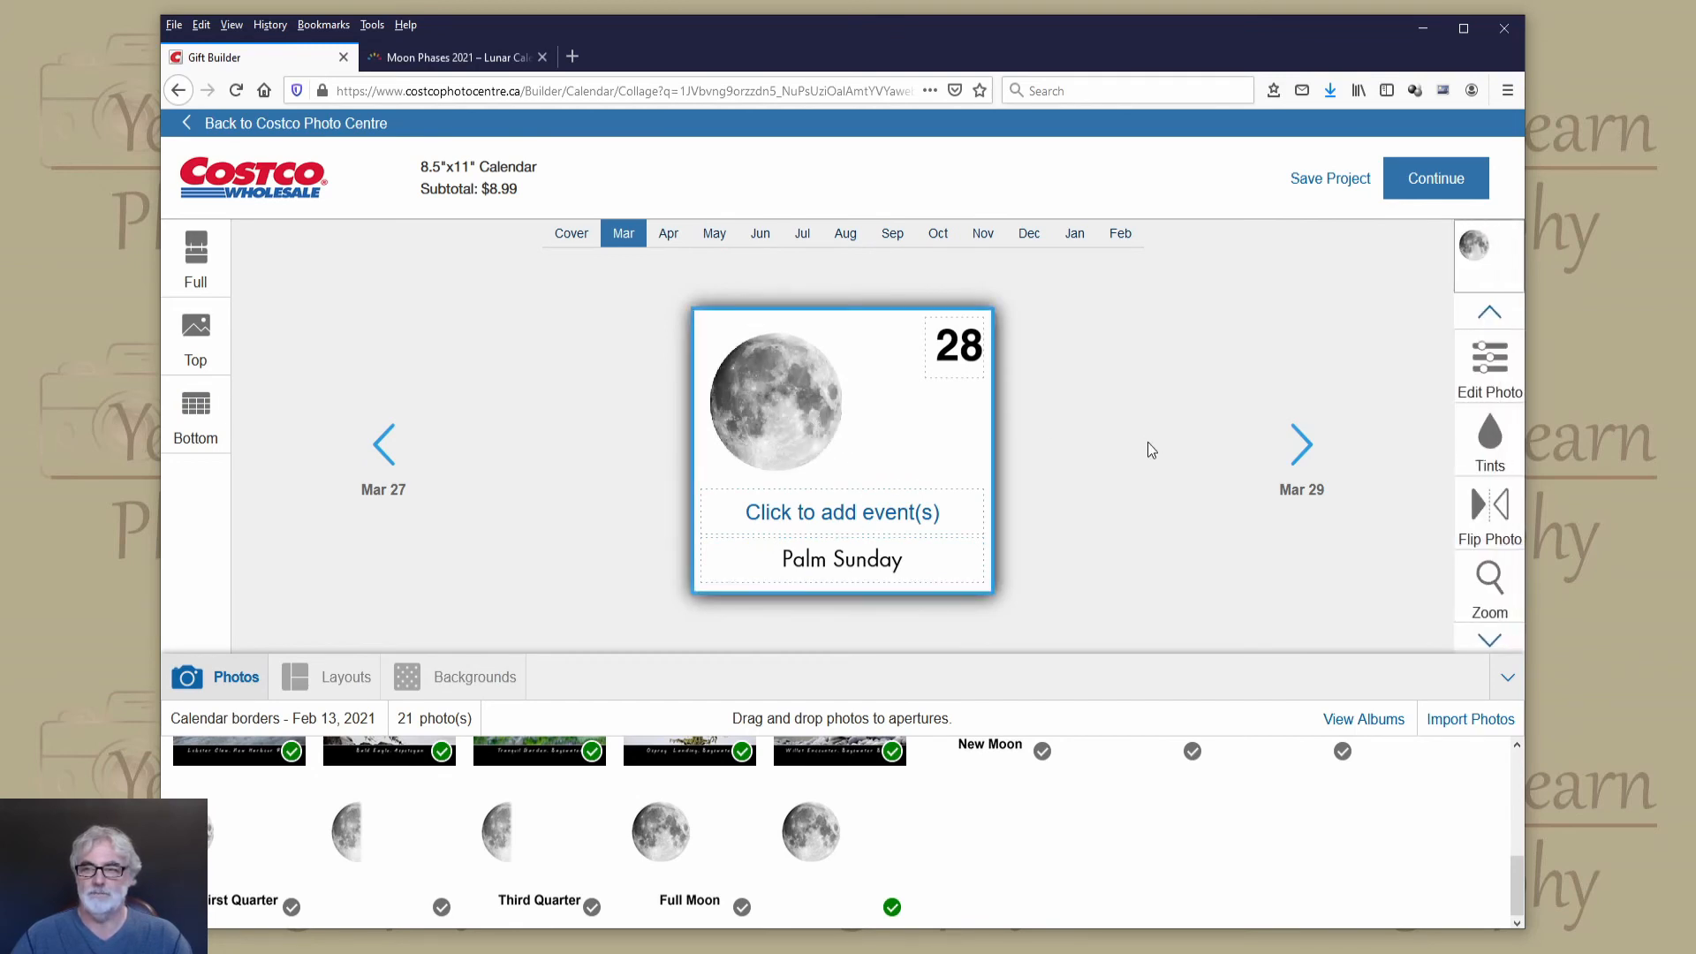
scroll(1506, 566, "down", 3)
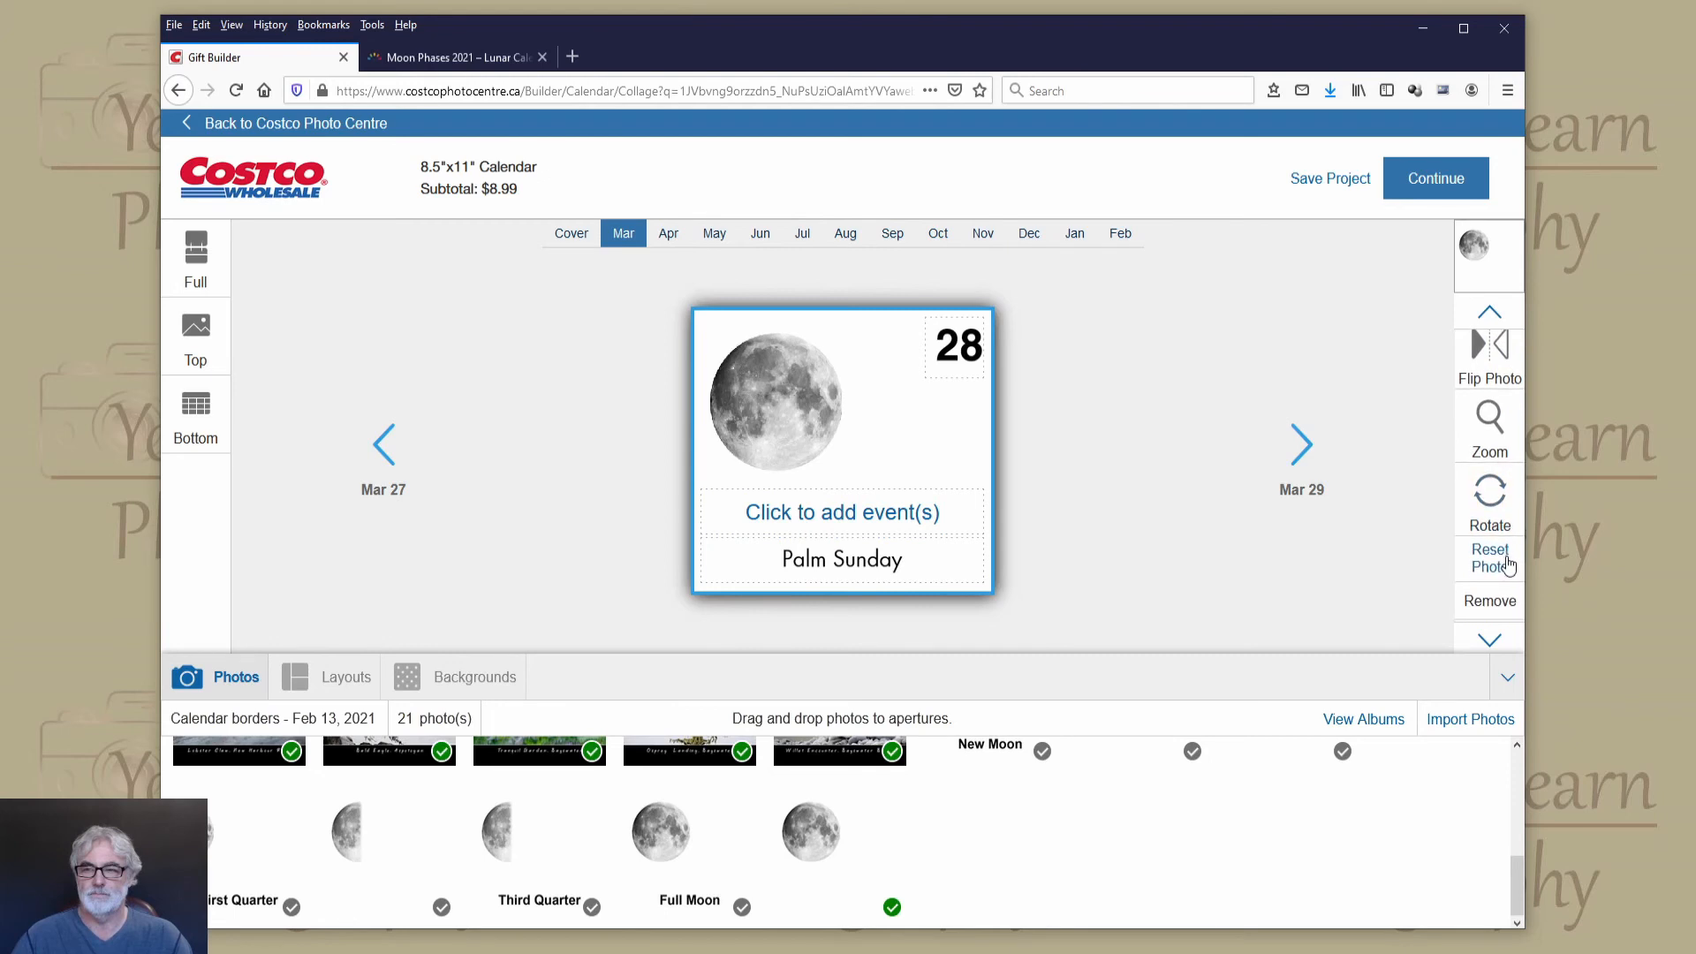
left_click(1489, 602)
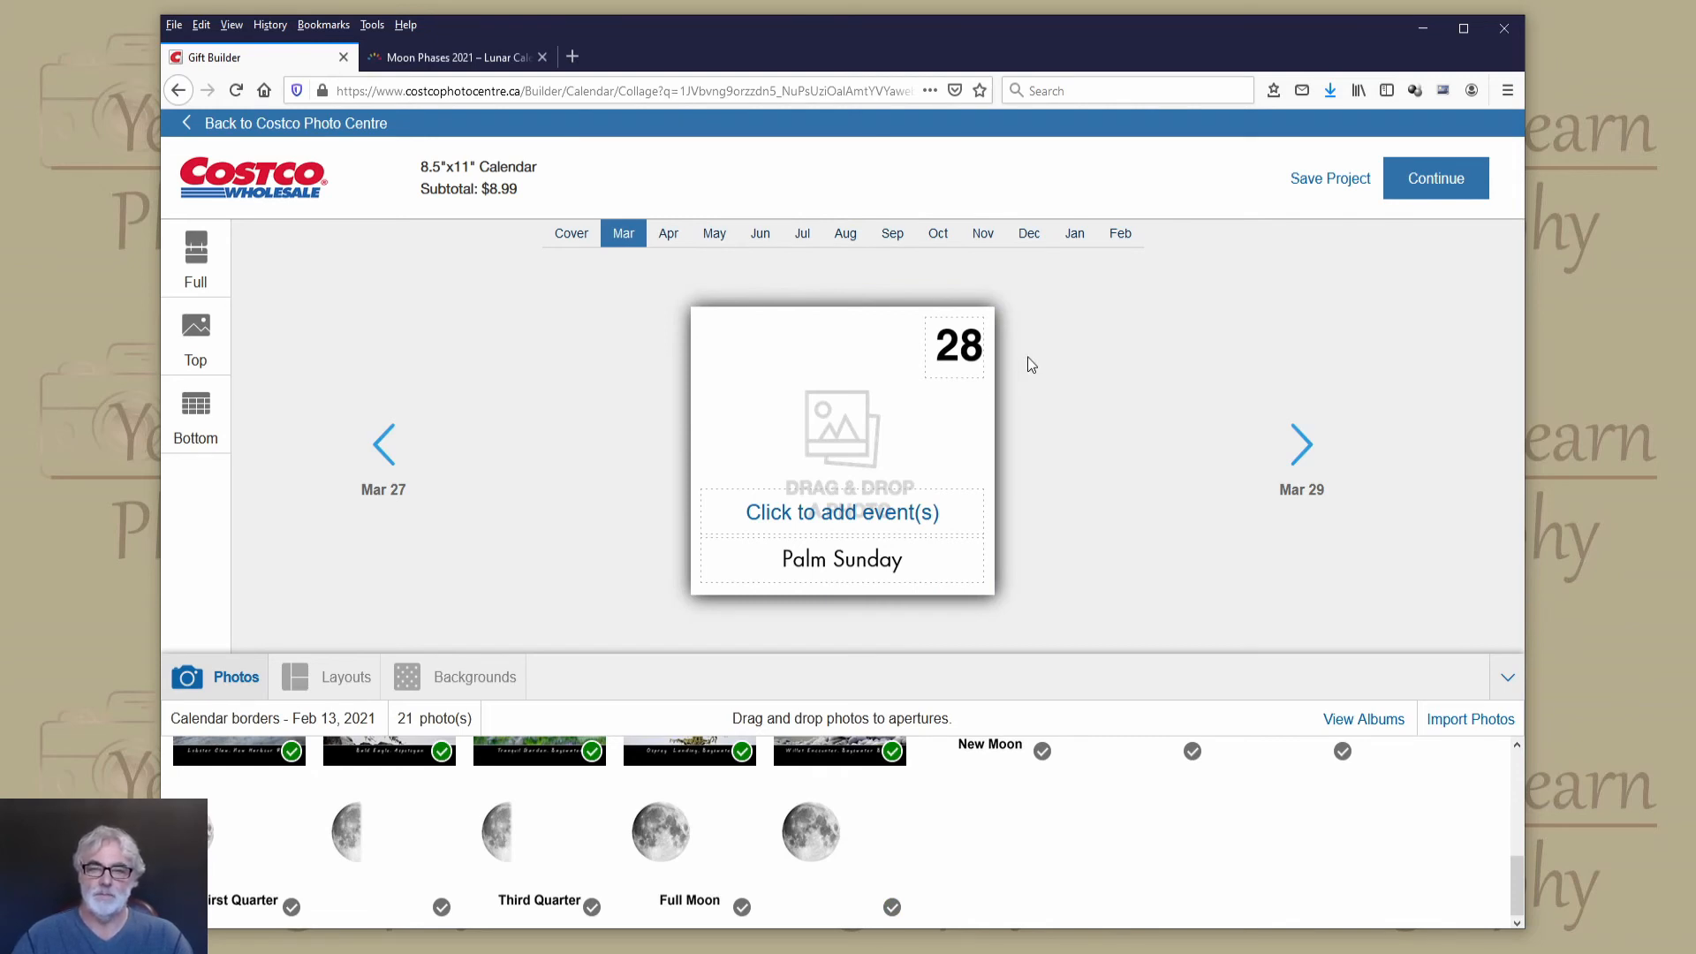
Examine the text options of the Palm Sunday event on March 28 and return to the March date grid without saving.
left_click(942, 567)
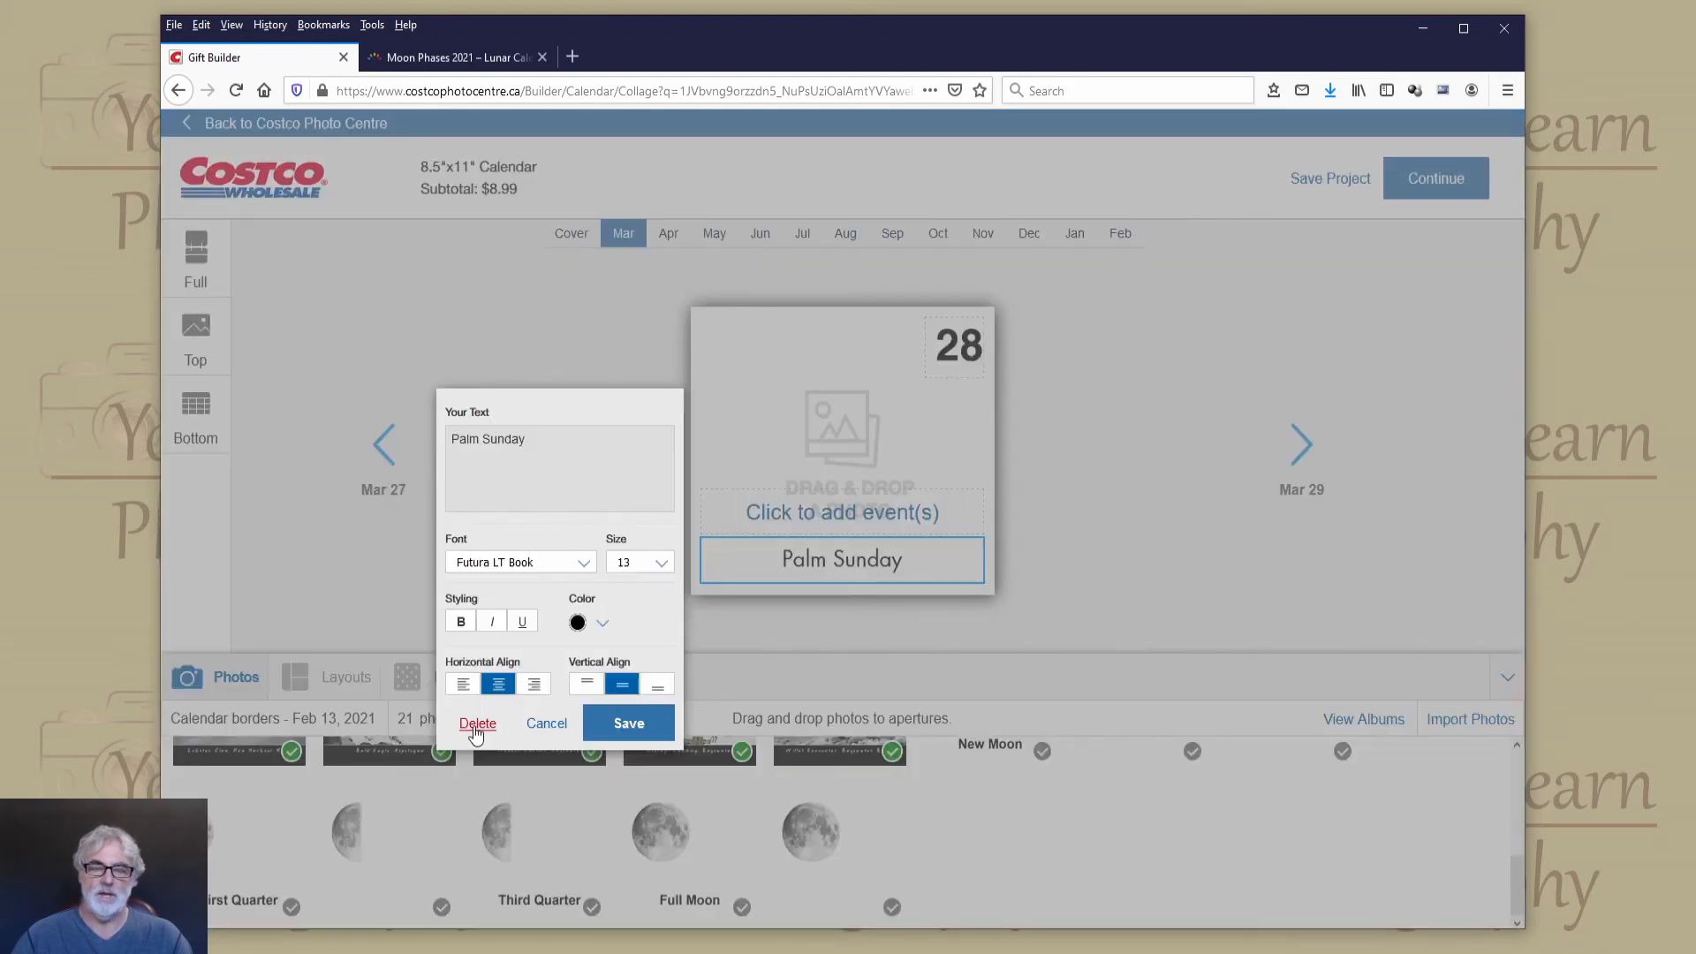
left_click(546, 724)
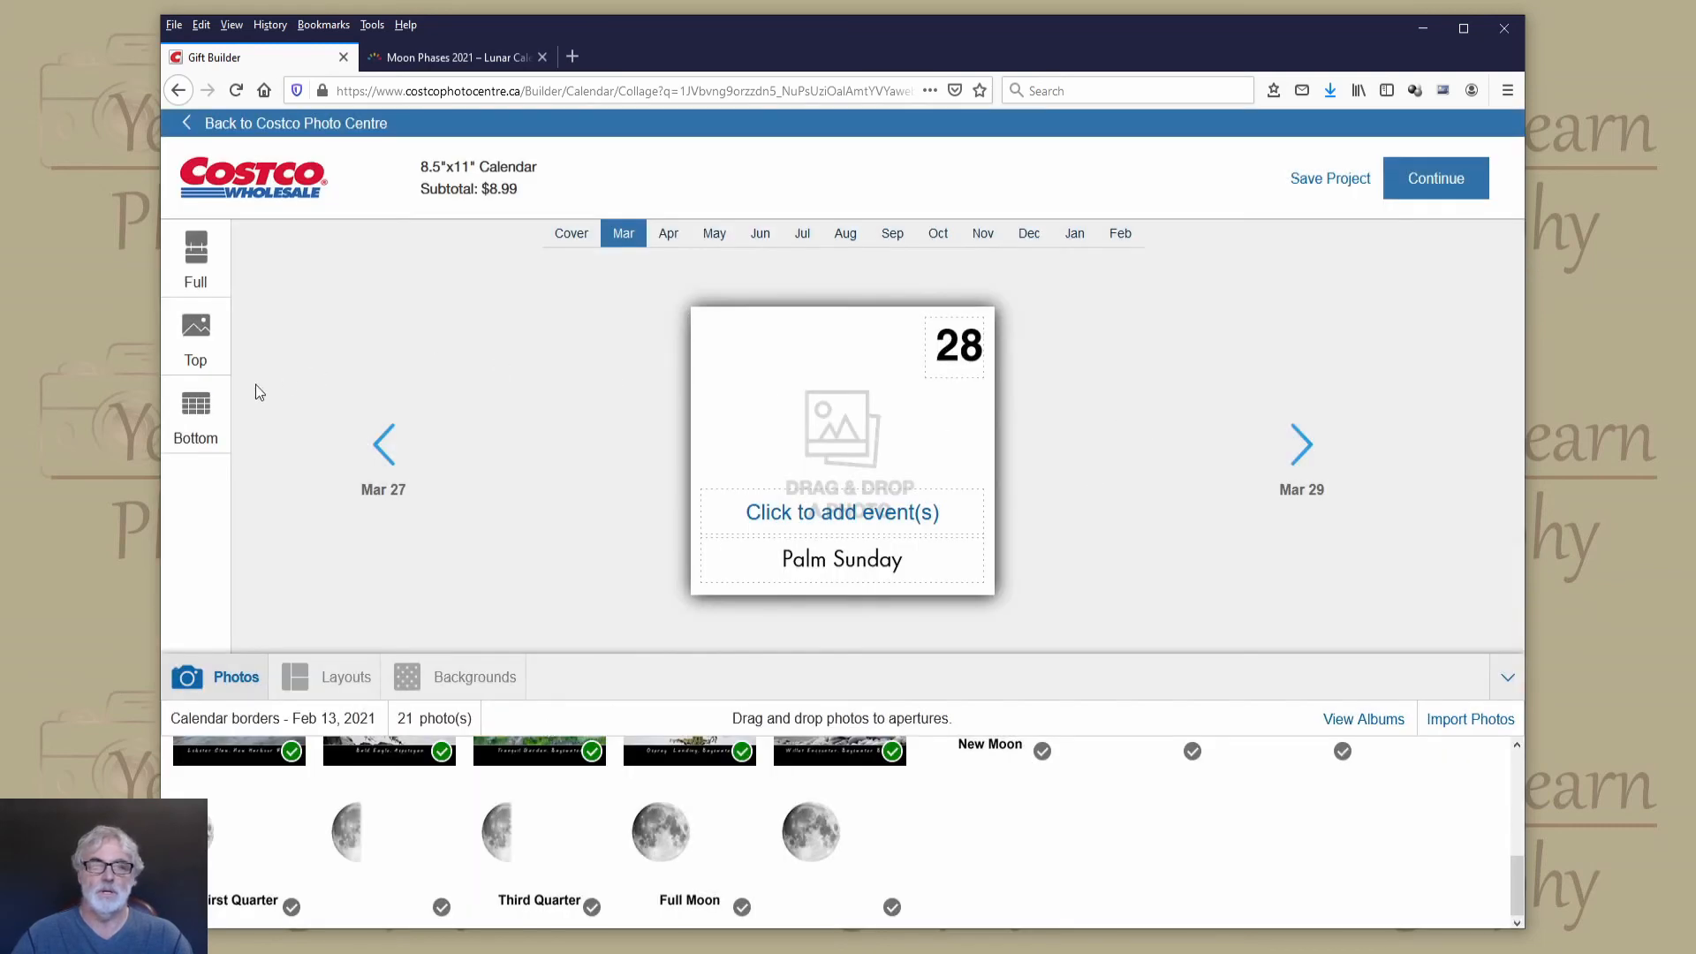
left_click(195, 410)
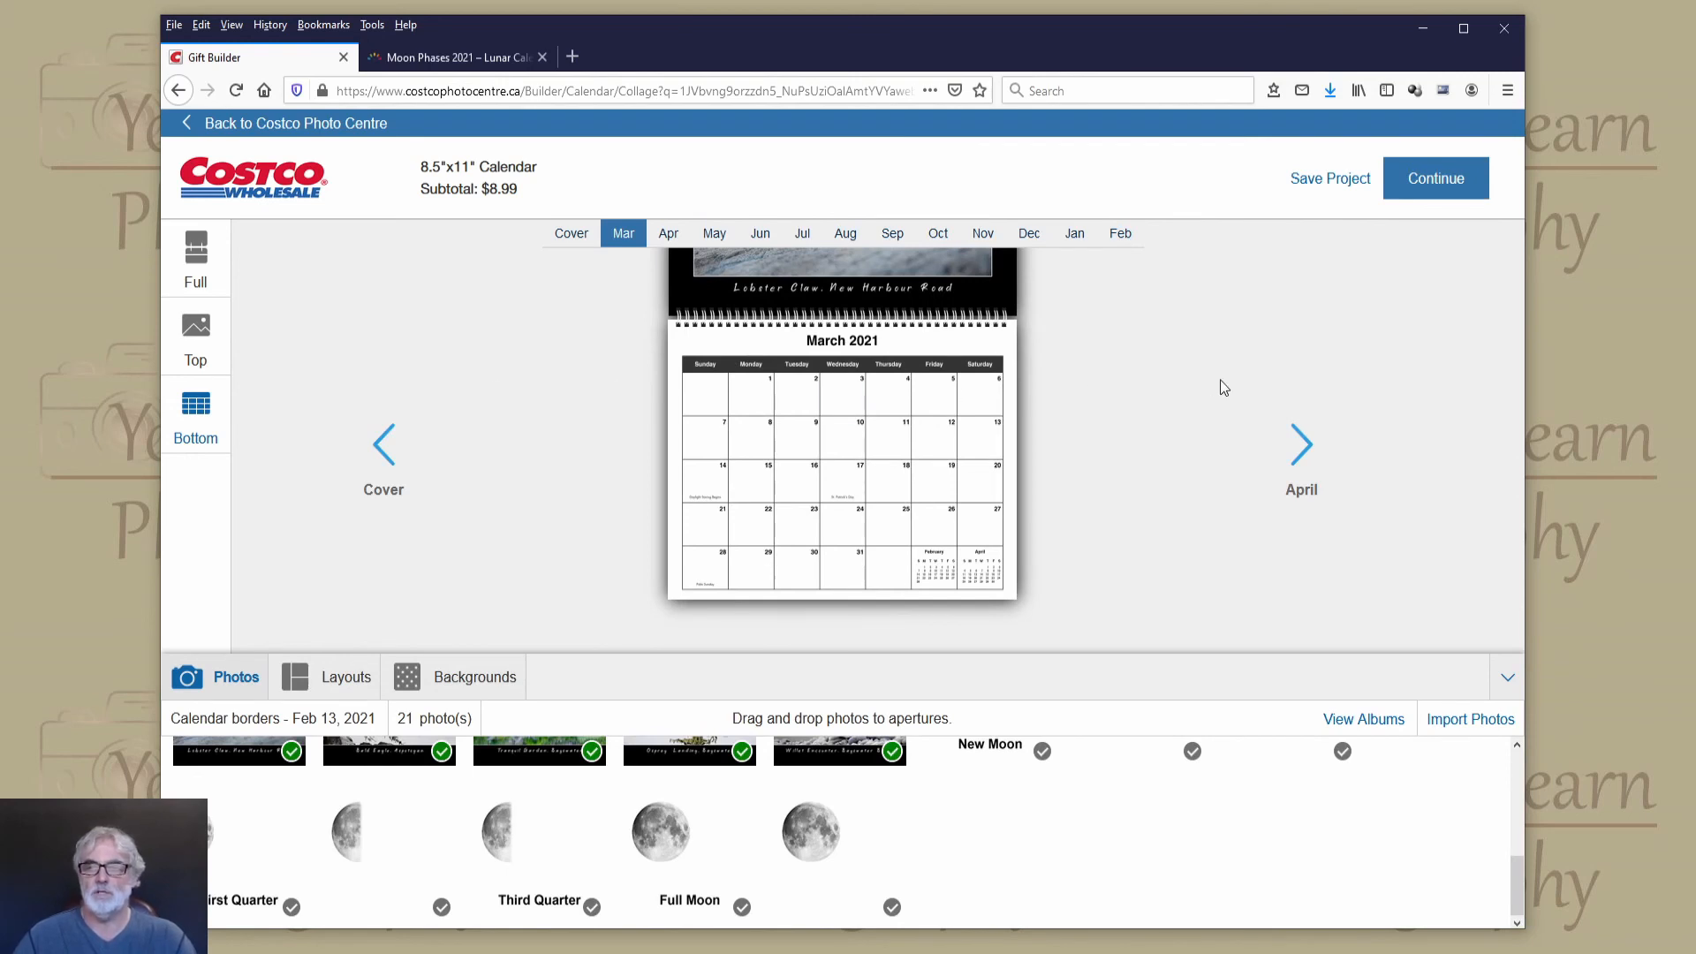
View the full March spread, approve the calendar project to add it to the shopping cart, and review the cart.
left_click(190, 262)
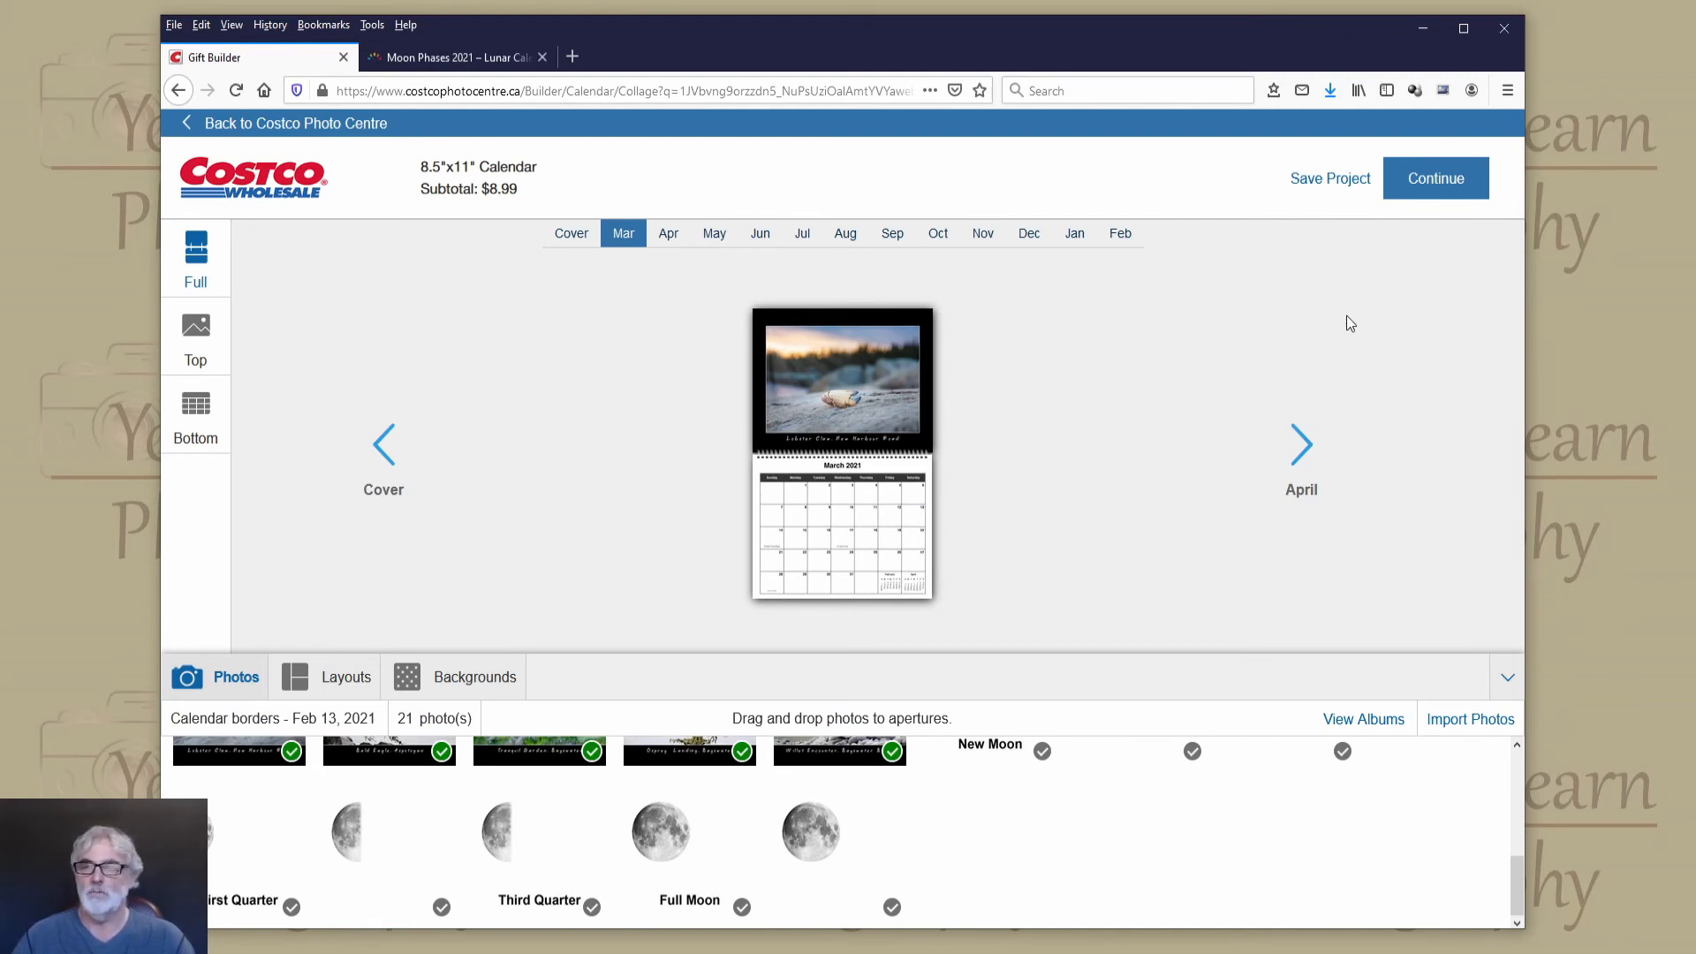
left_click(1437, 182)
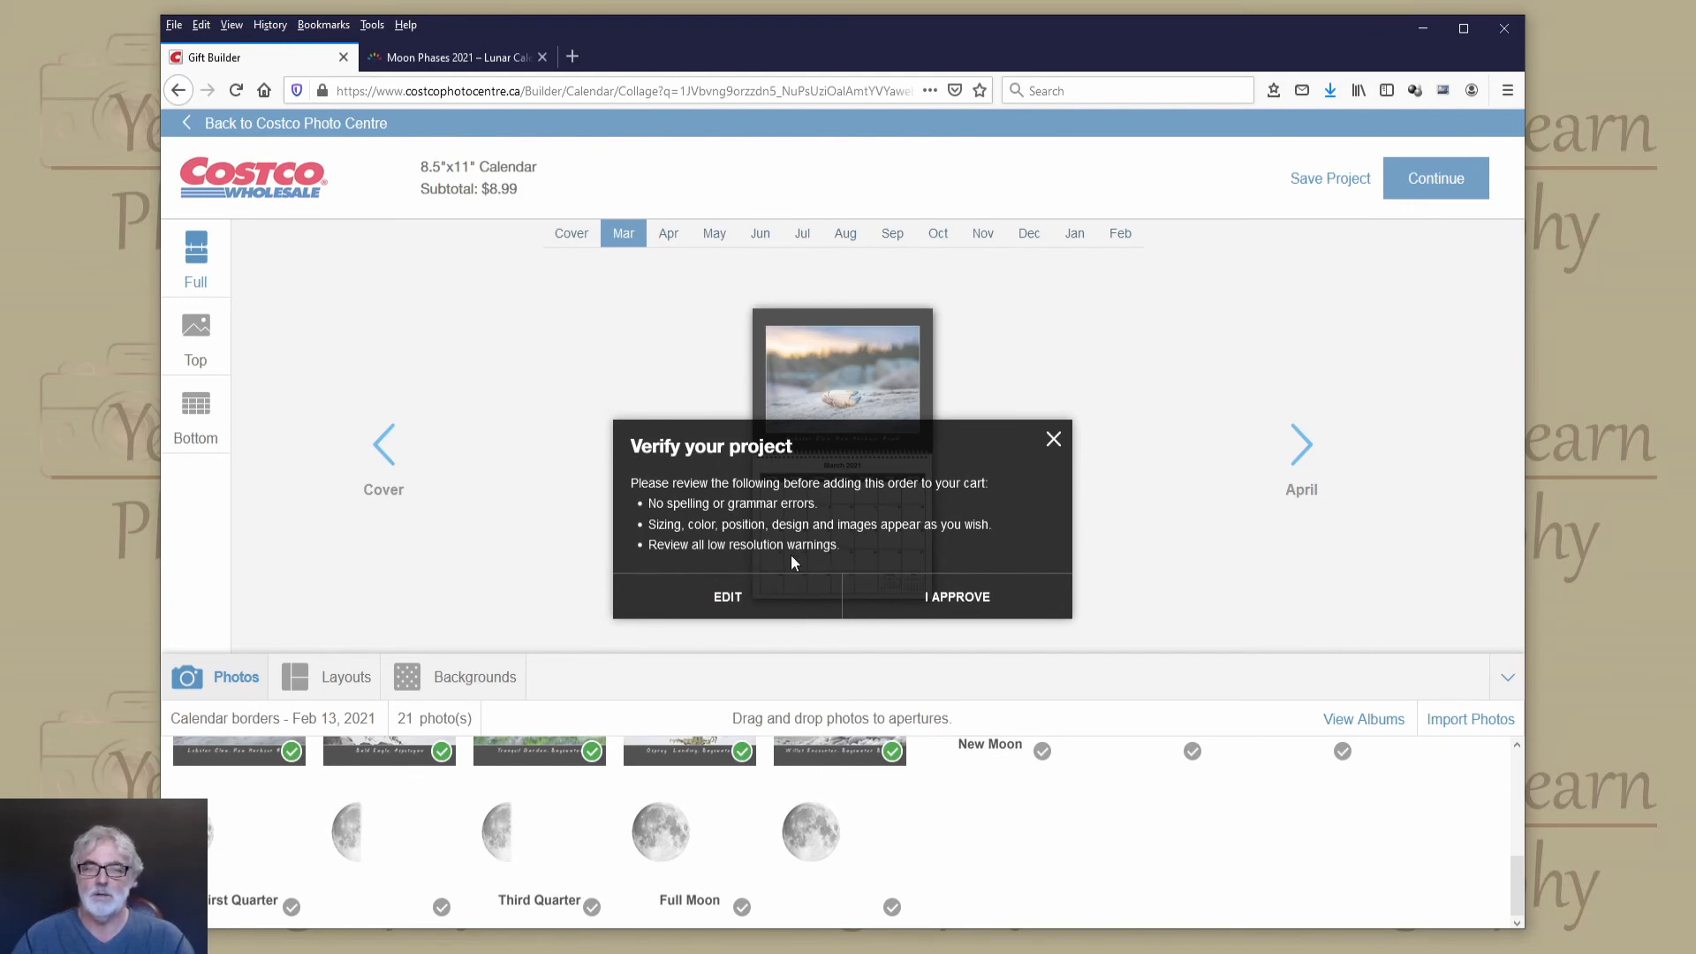
left_click(948, 598)
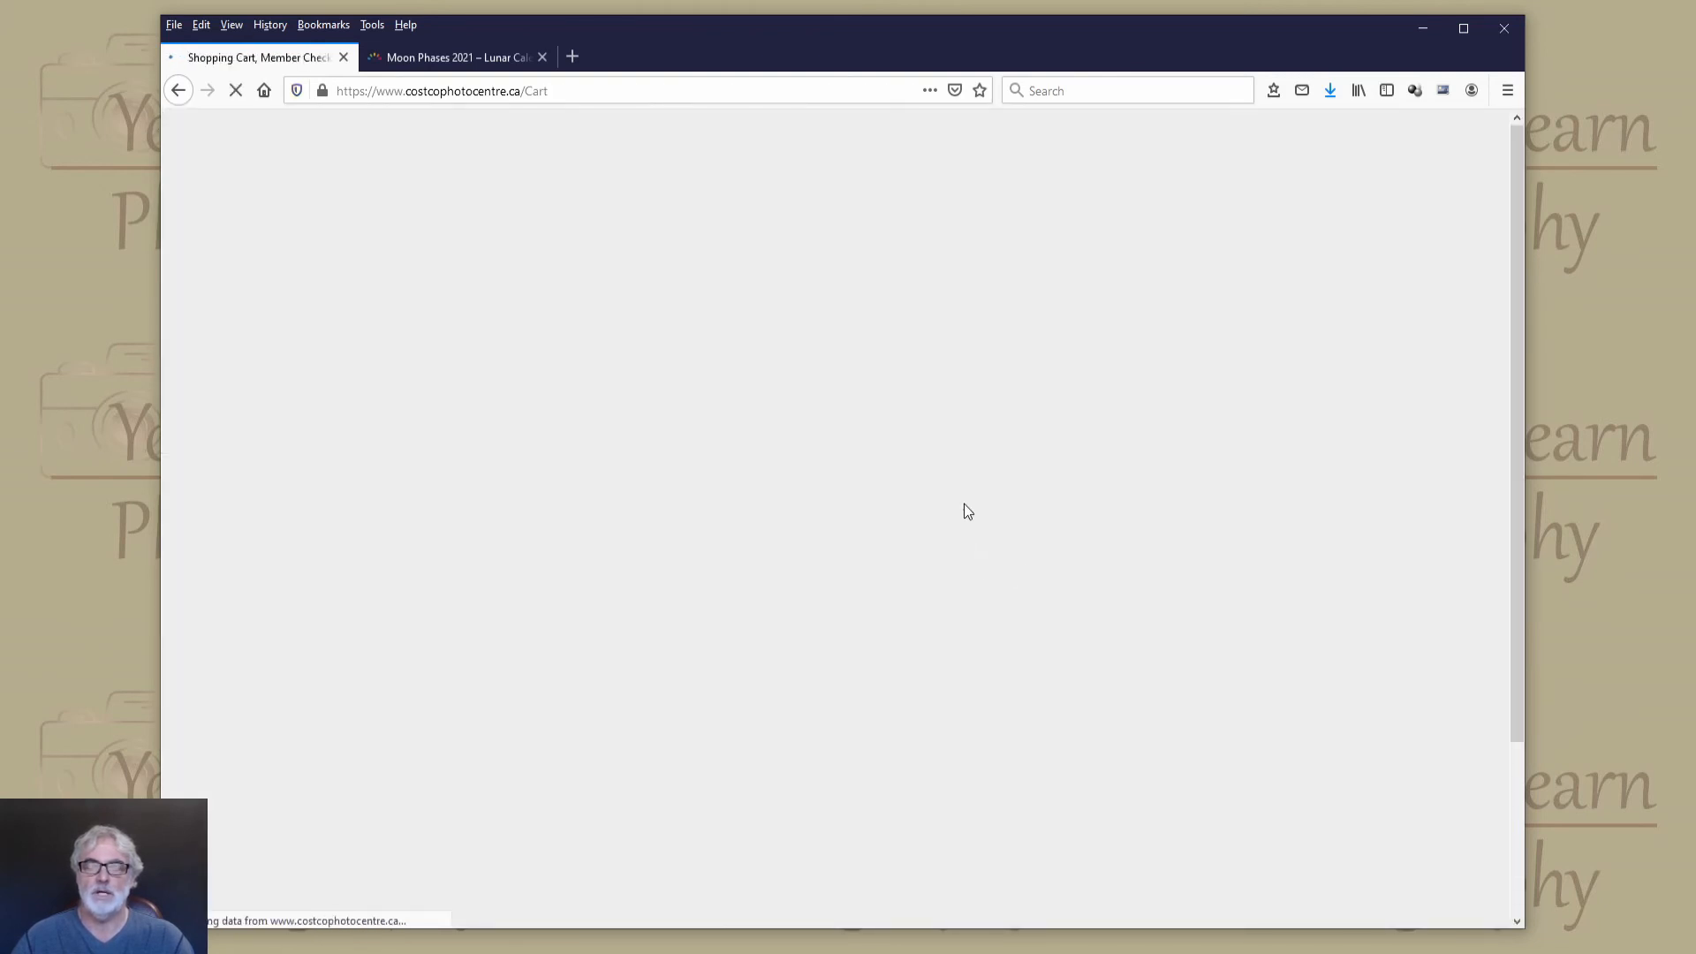
scroll(965, 507, "down", 2)
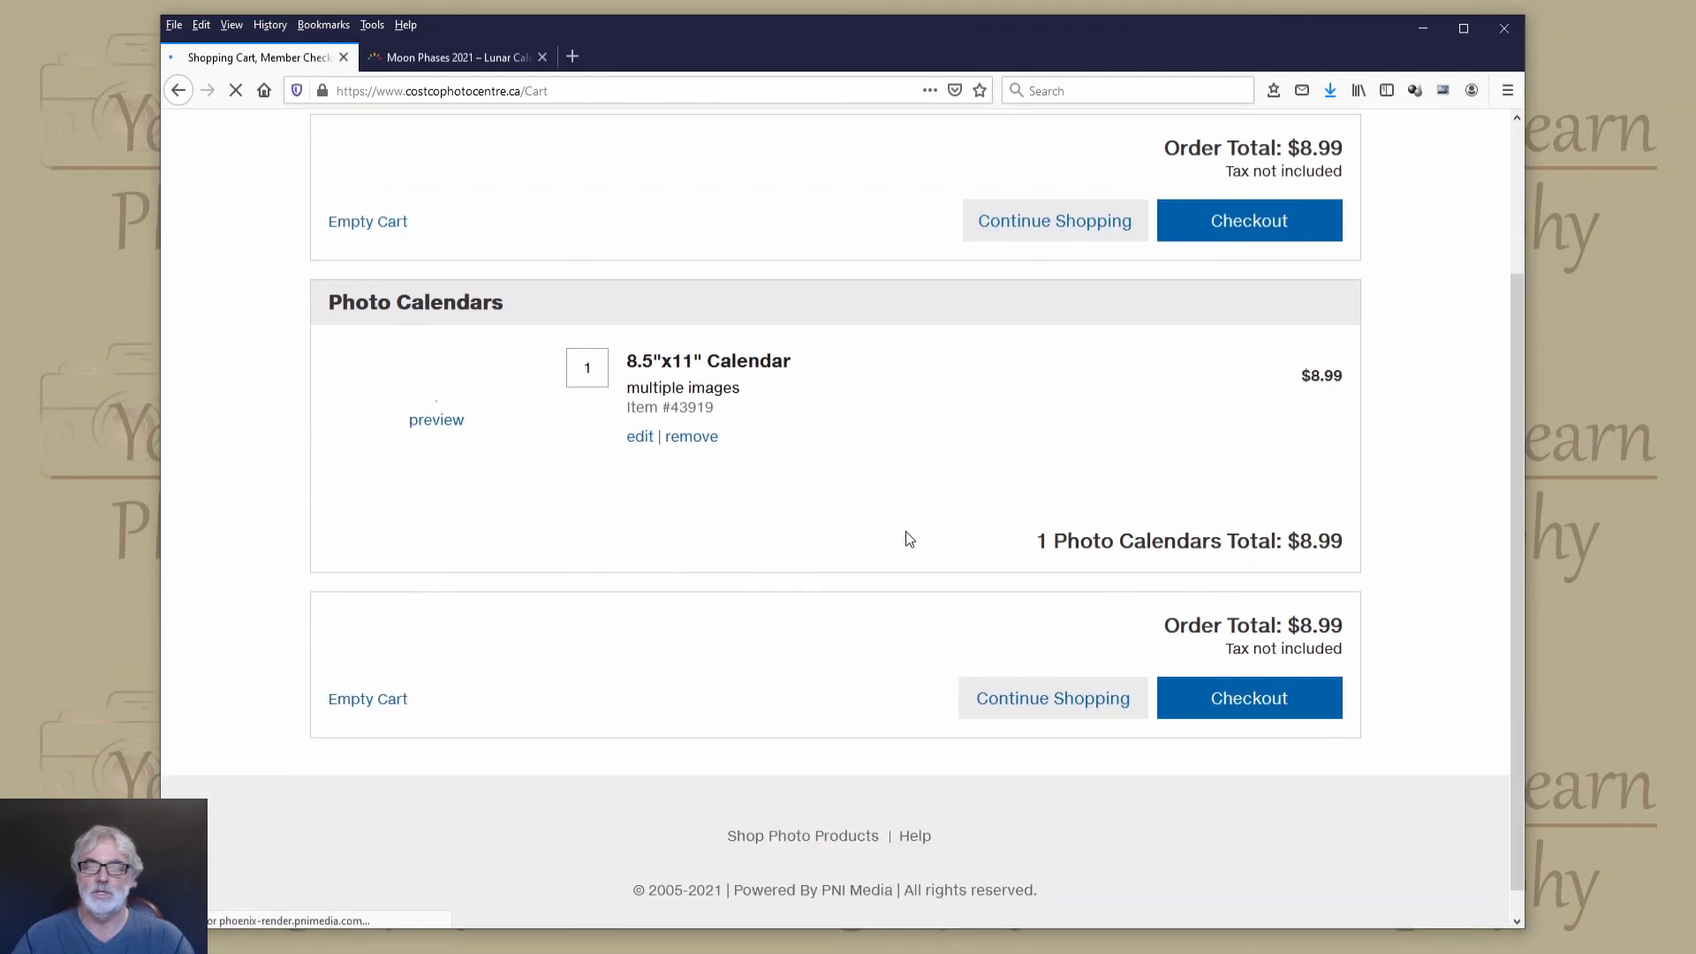
scroll(900, 536, "up", 1)
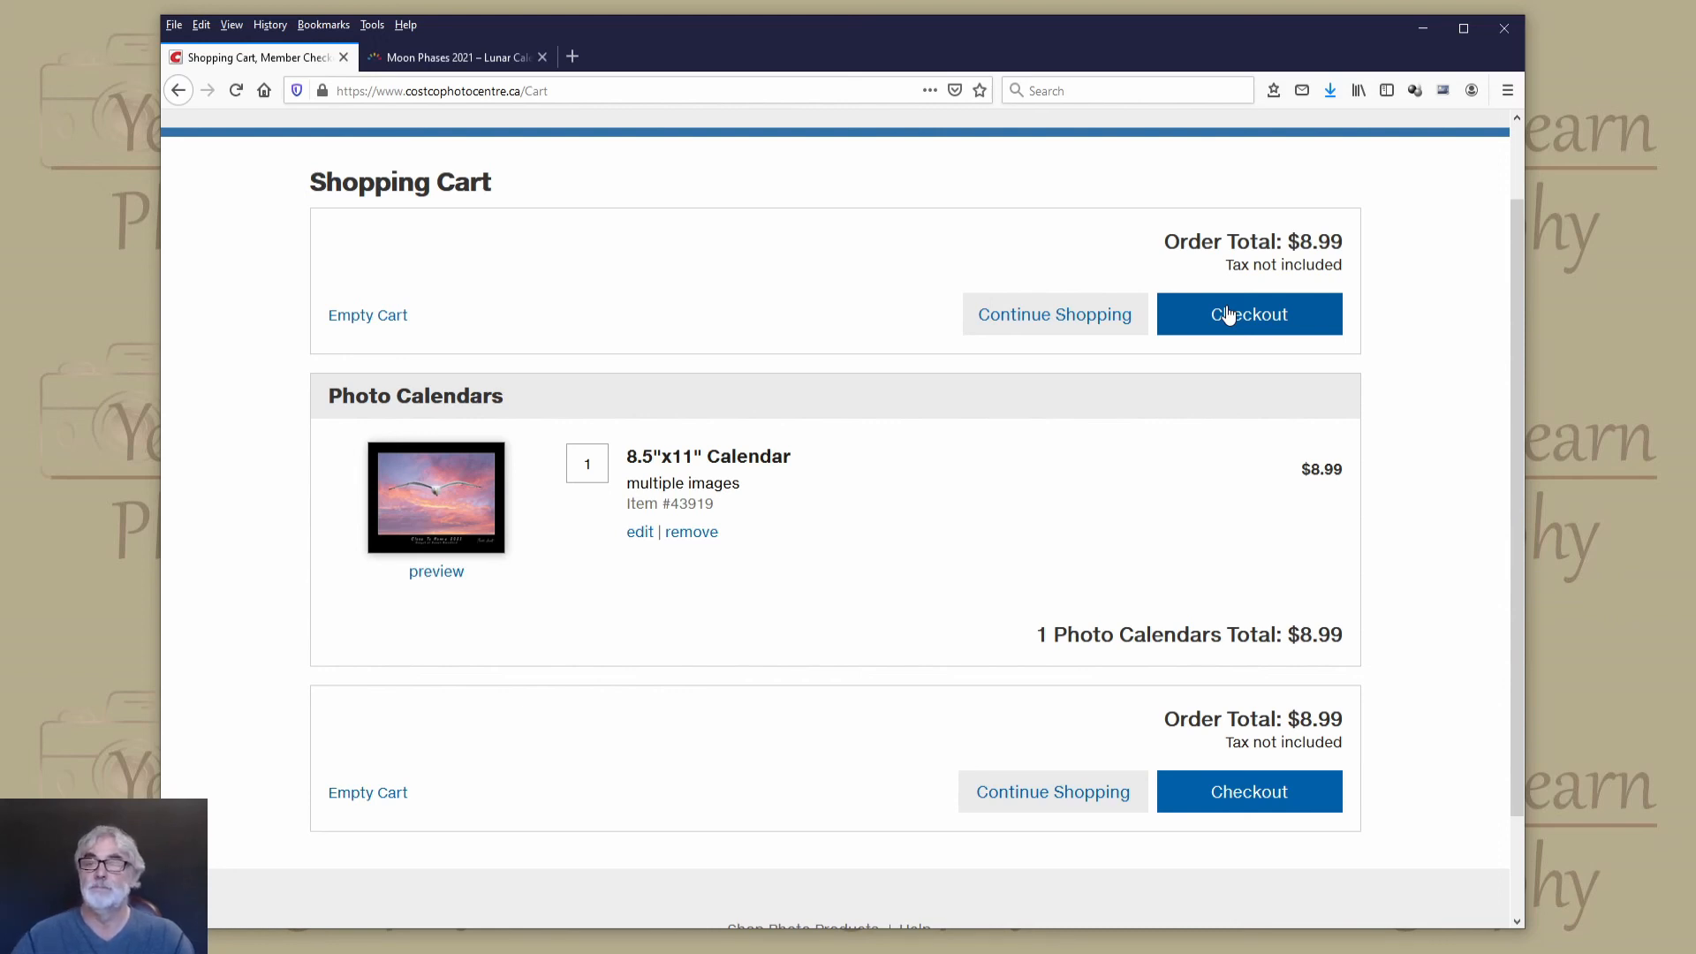
scroll(1020, 349, "up", 1)
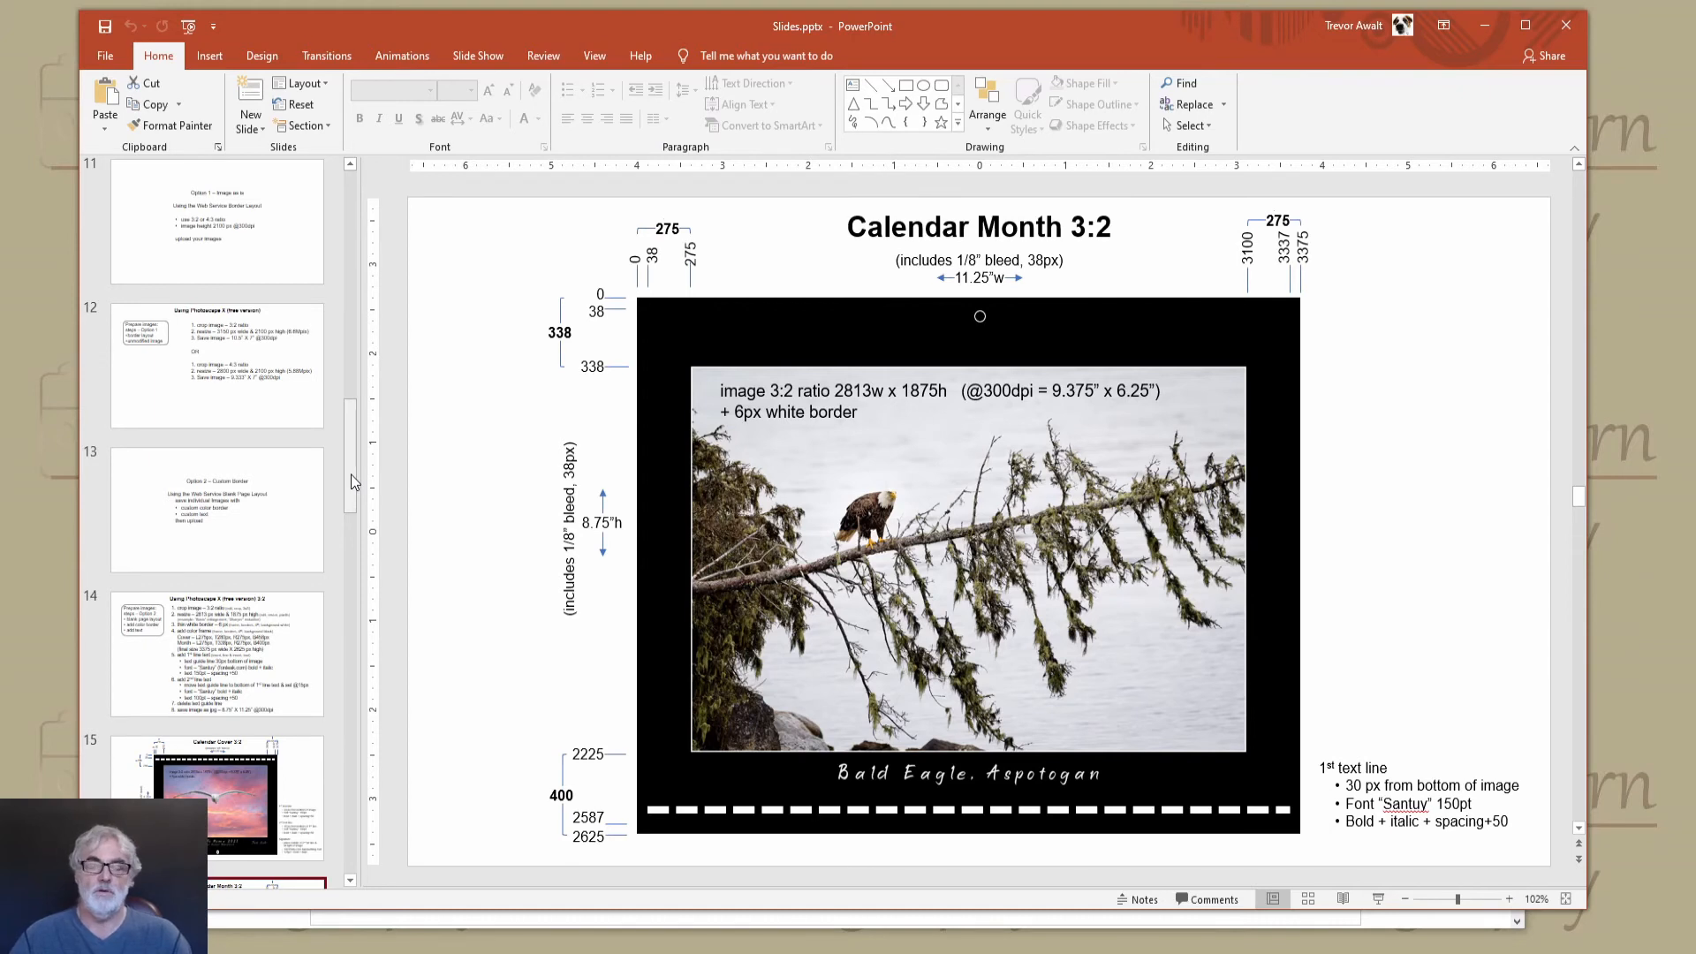